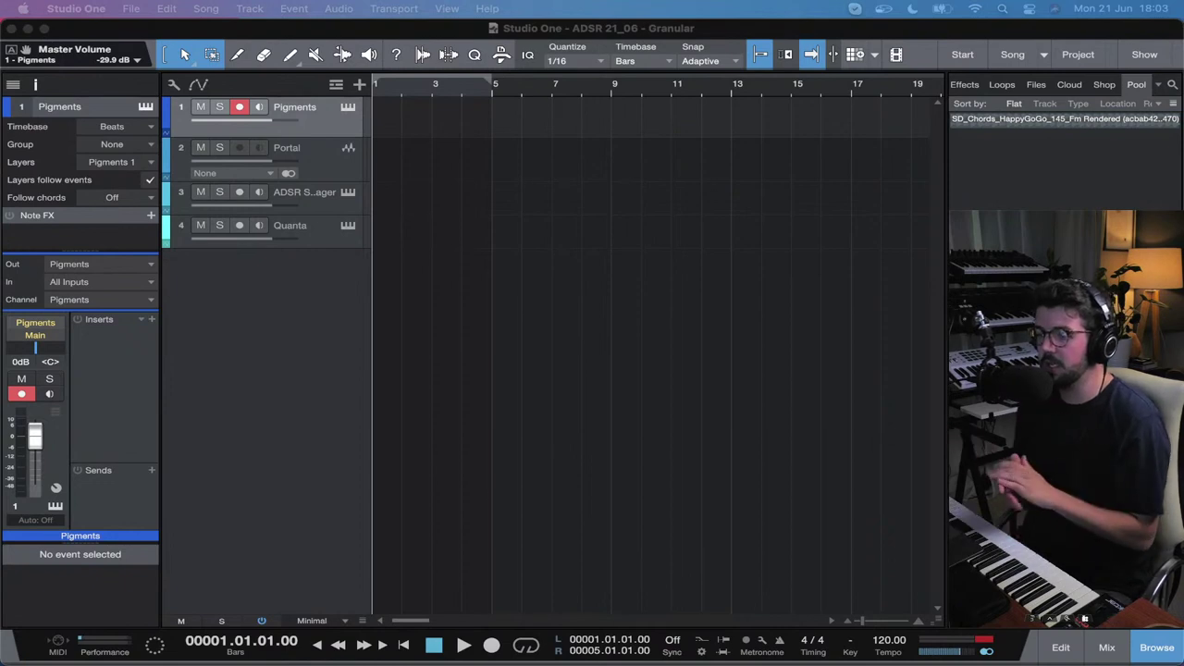
# Step: Audition the Pigments and Quanta tracks by briefly turning input monitoring on and off for each
pyautogui.click(259, 107)
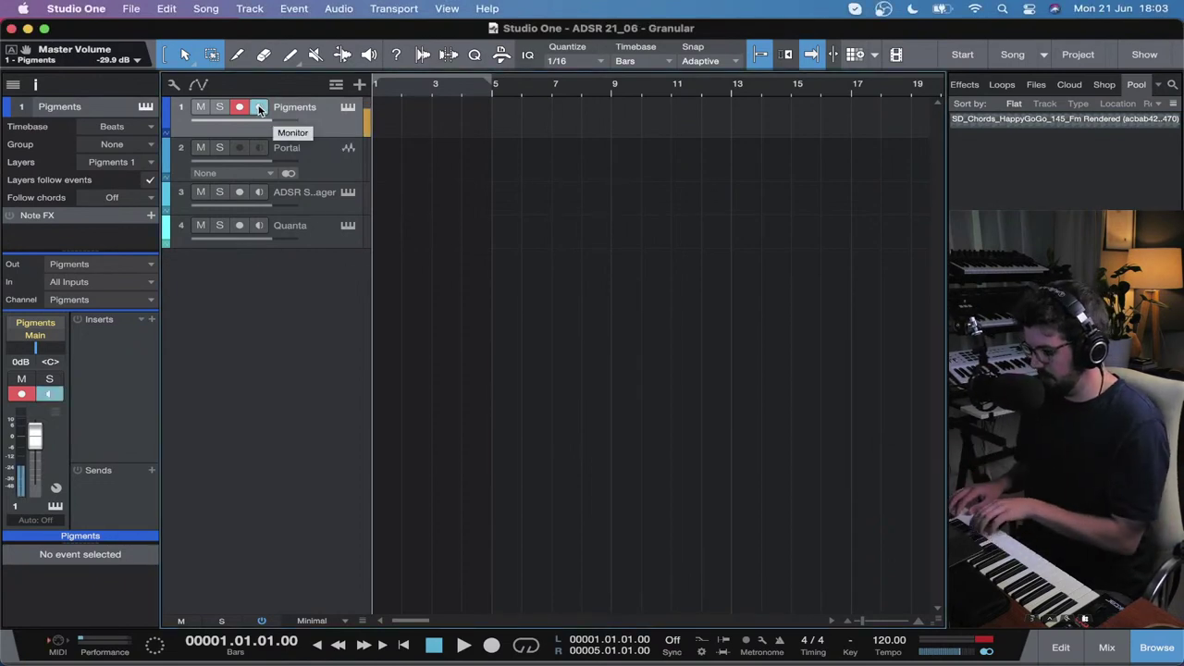
pyautogui.click(259, 107)
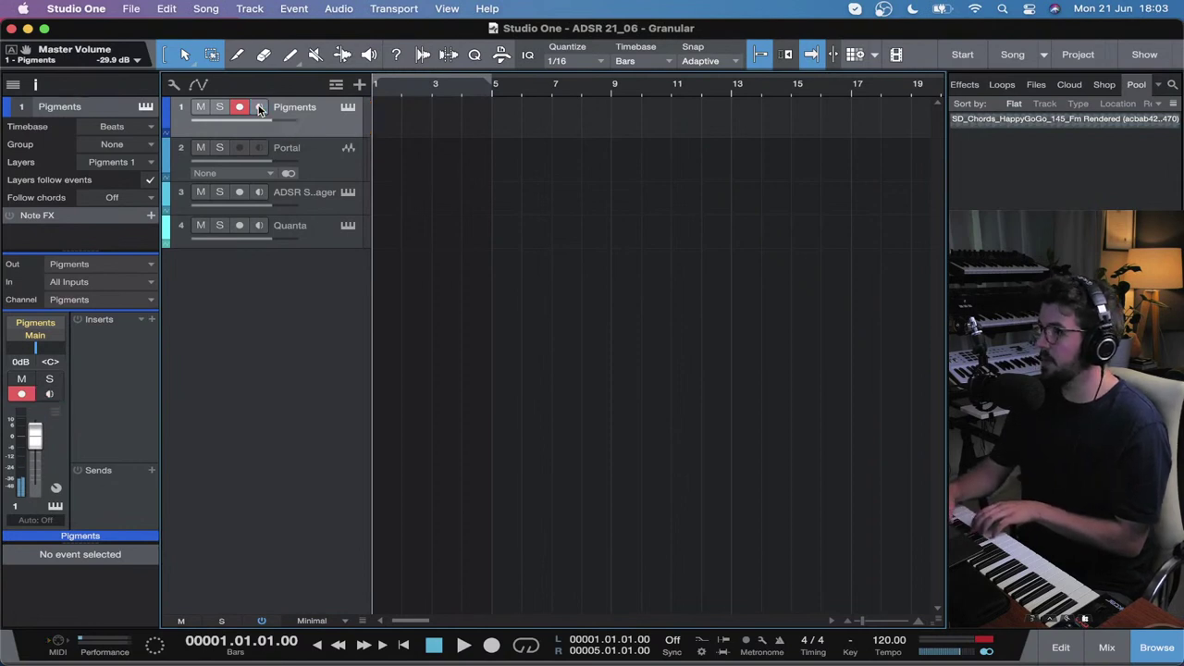
pyautogui.click(259, 225)
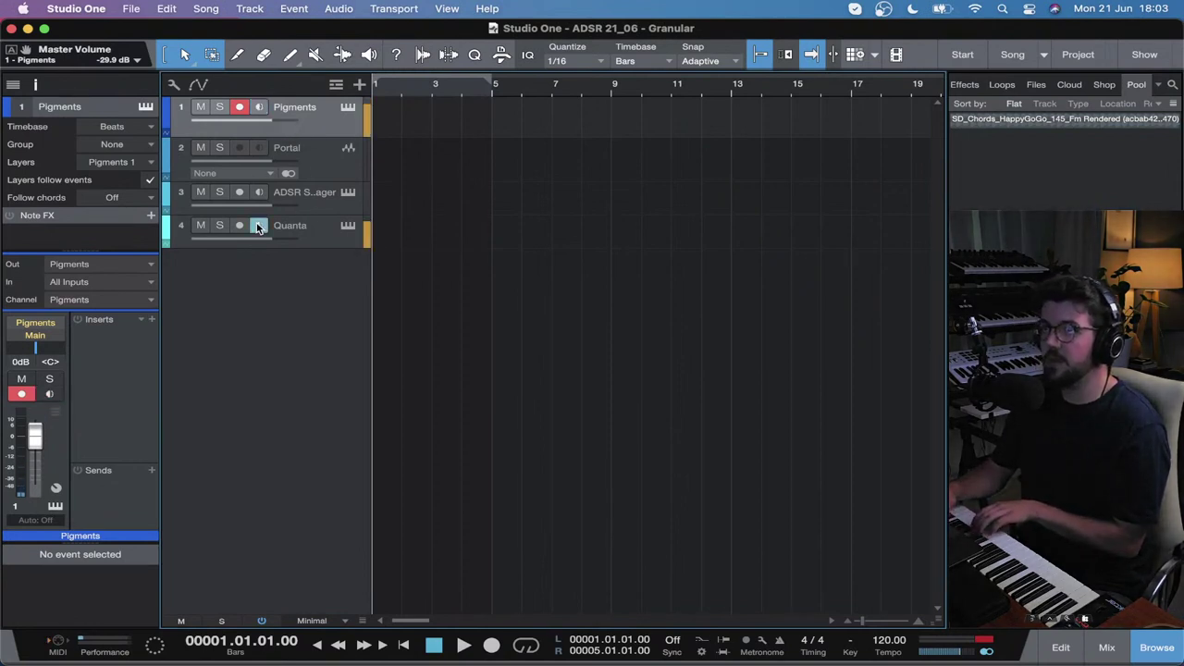
pyautogui.click(259, 225)
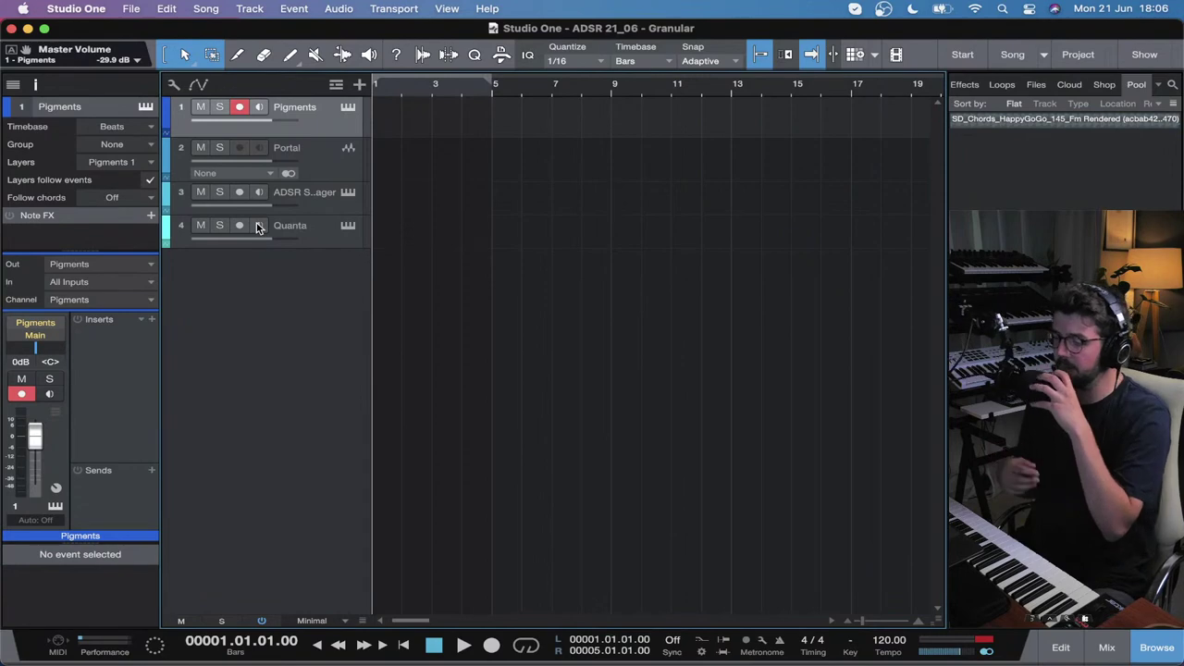
# Step: Open the Pigments instrument, search its presets for "defa" and load the Default template
pyautogui.click(347, 109)
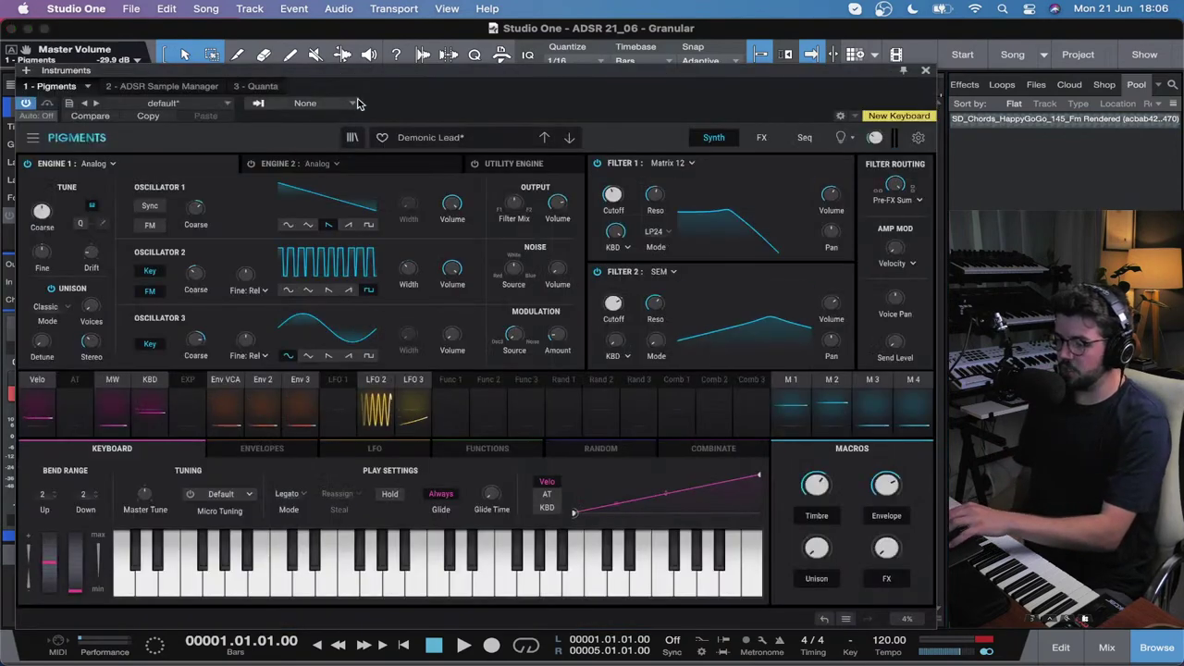
pyautogui.moveTo(545, 73); pyautogui.dragTo(559, 81)
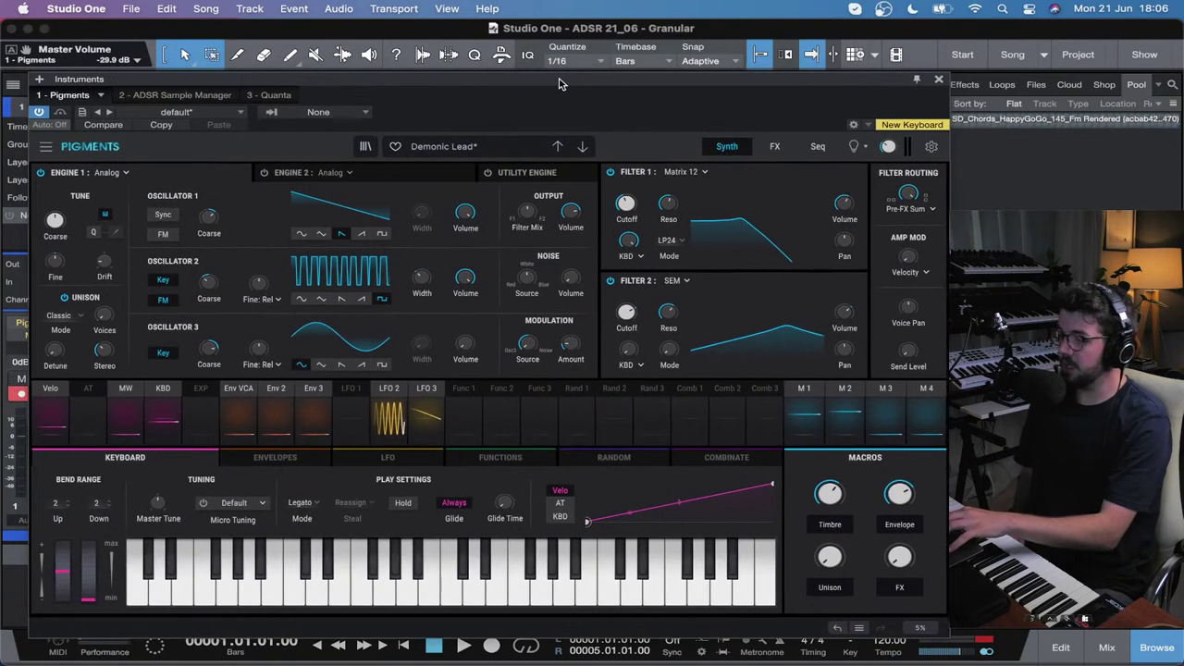
pyautogui.click(472, 148)
pyautogui.click(365, 148)
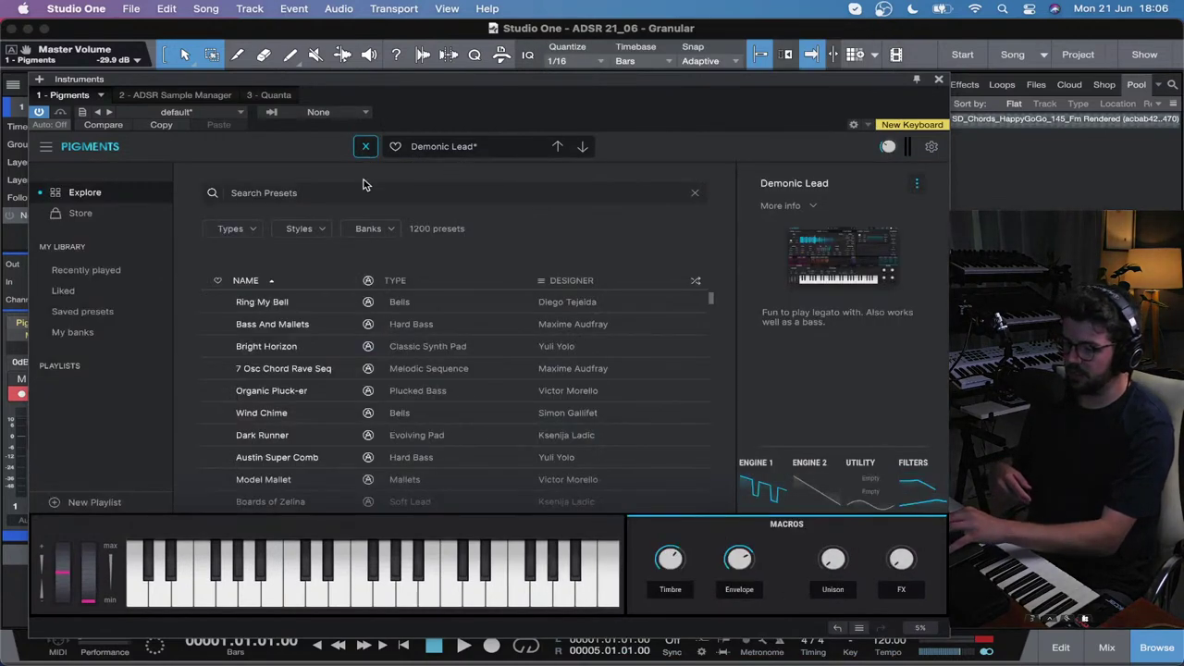
pyautogui.write('defa')
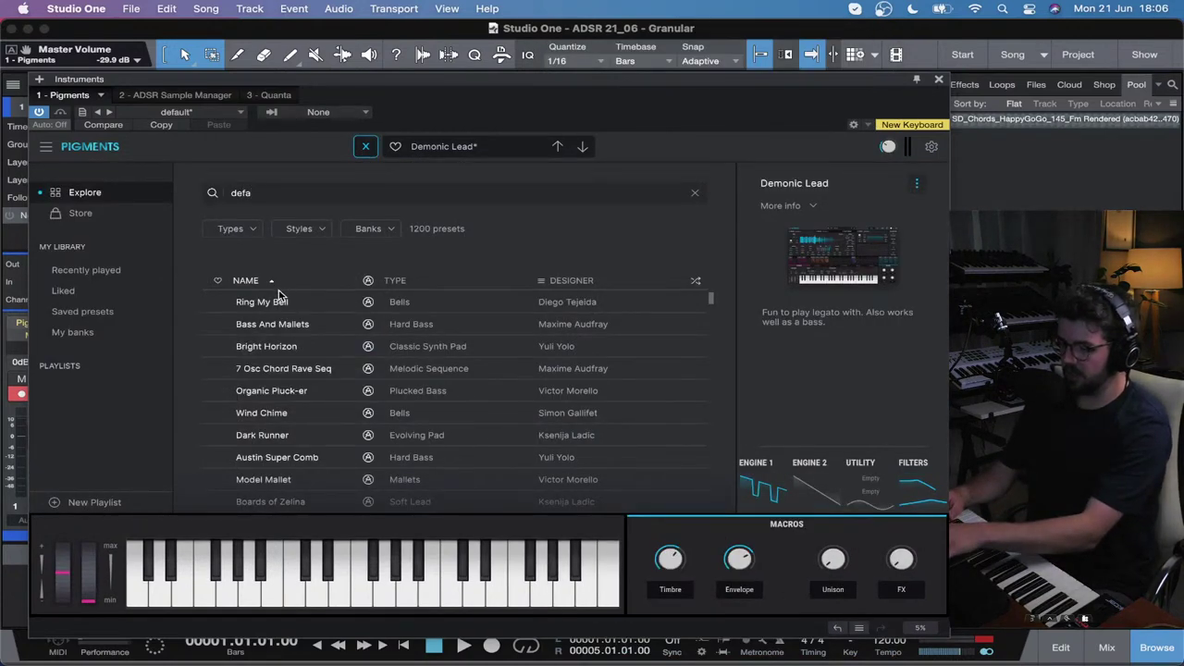
pyautogui.press('Return')
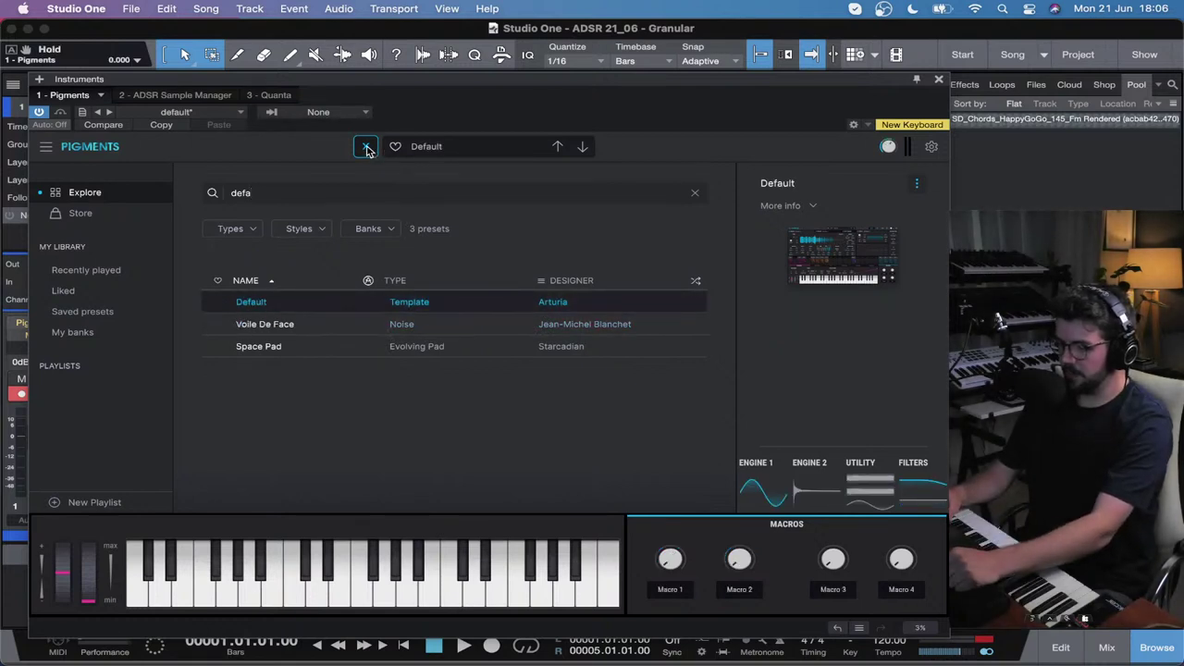
pyautogui.click(365, 146)
# Step: Set Pigments Engine 1 to Sample with Granular enabled, and view the available grain envelope shapes before closing the instrument
pyautogui.click(122, 172)
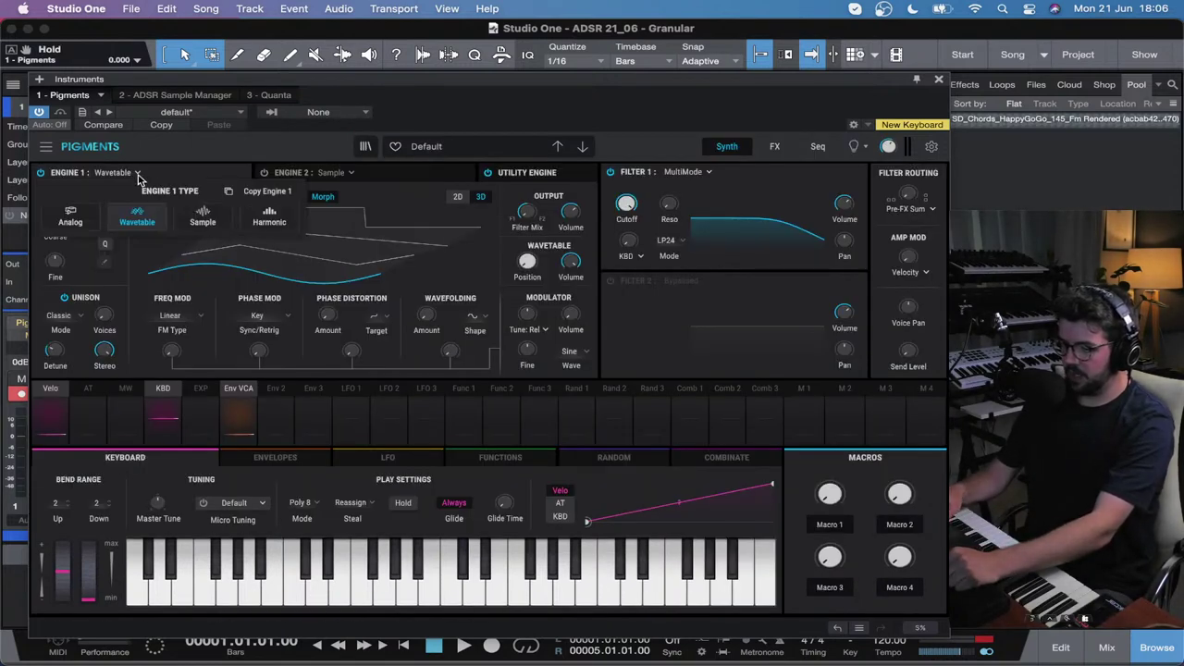
pyautogui.click(204, 222)
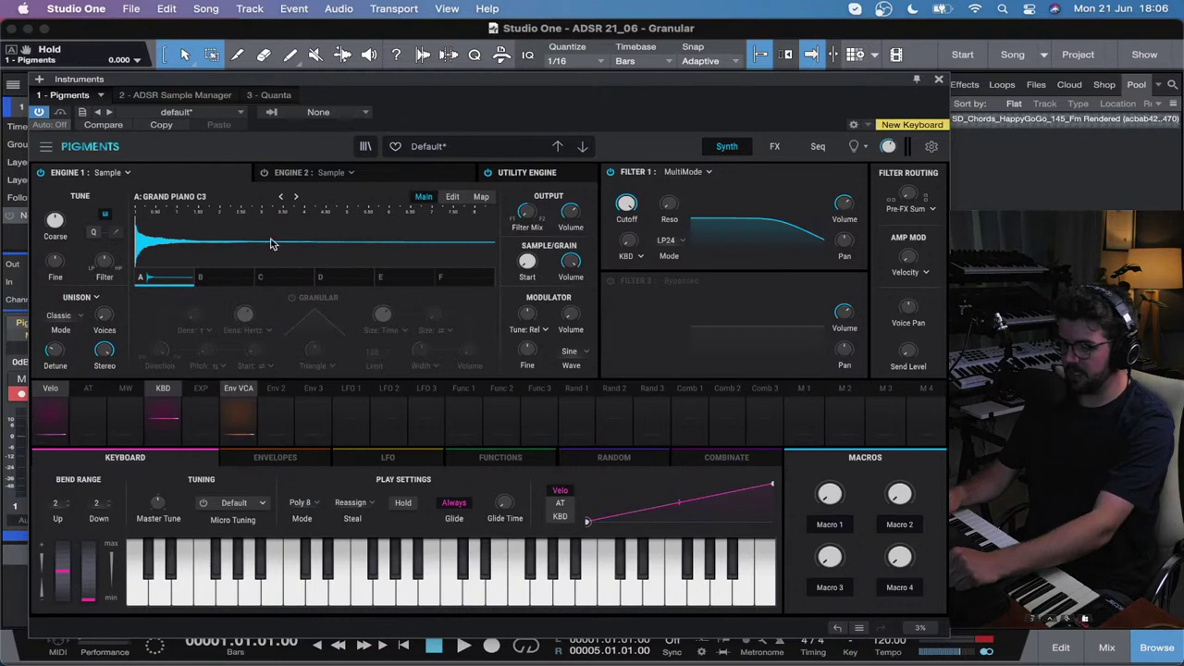
pyautogui.click(292, 298)
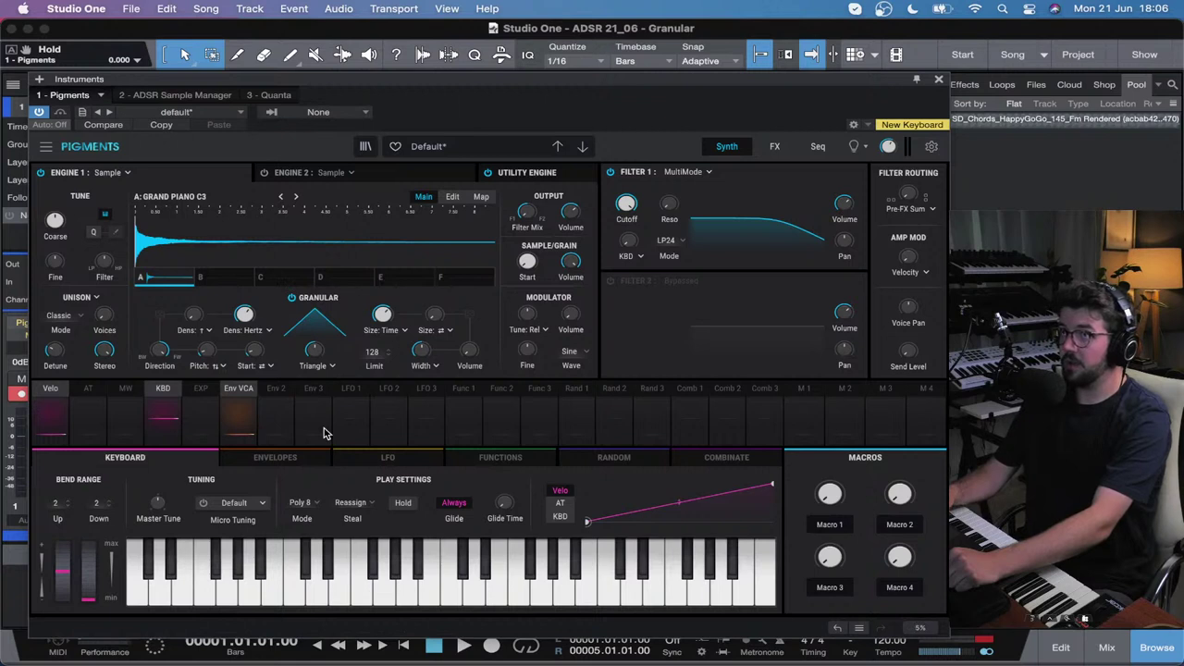
pyautogui.click(325, 366)
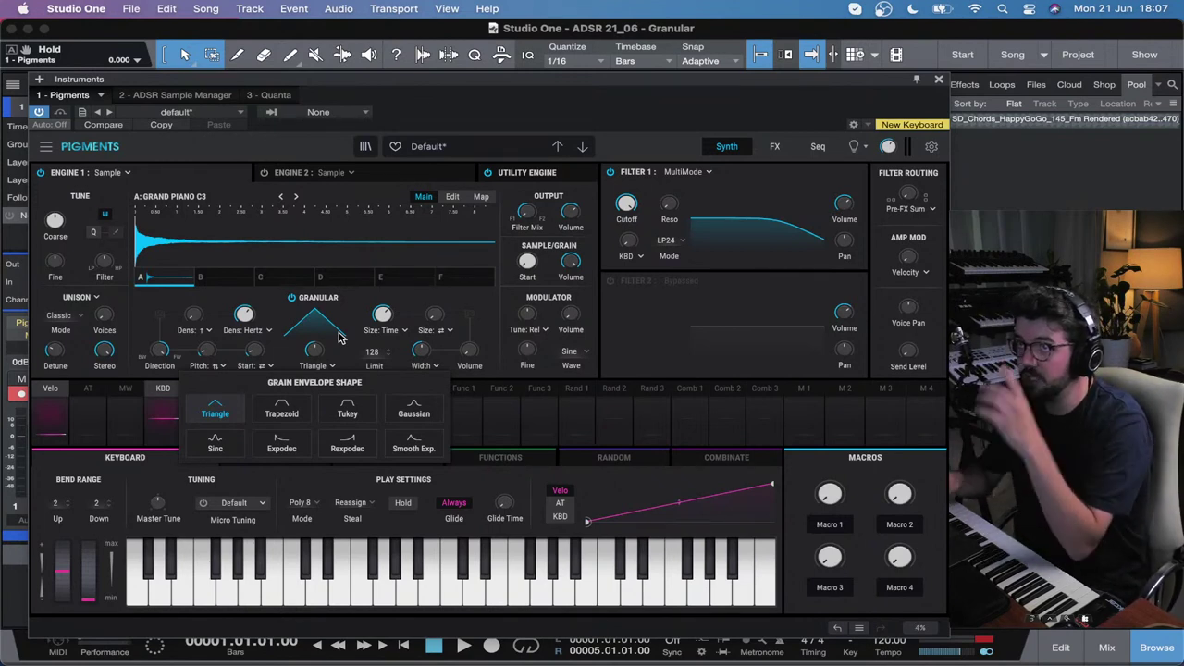
pyautogui.click(938, 79)
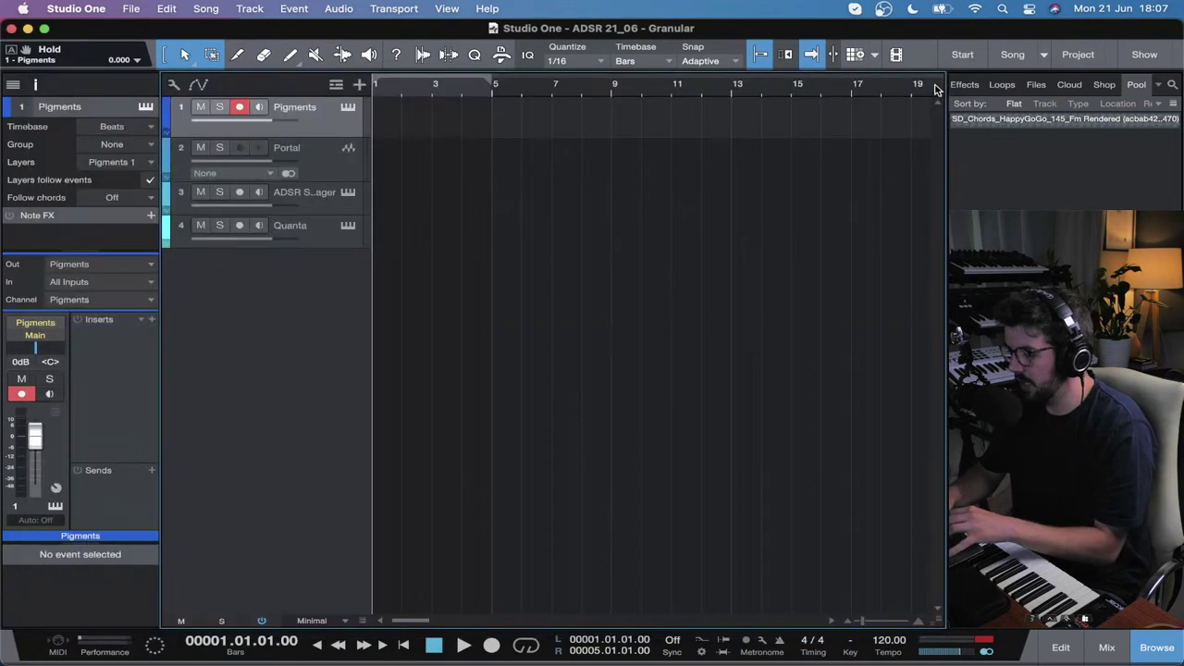
# Step: View the Portal effect inserted on the Portal track and close it
pyautogui.click(321, 164)
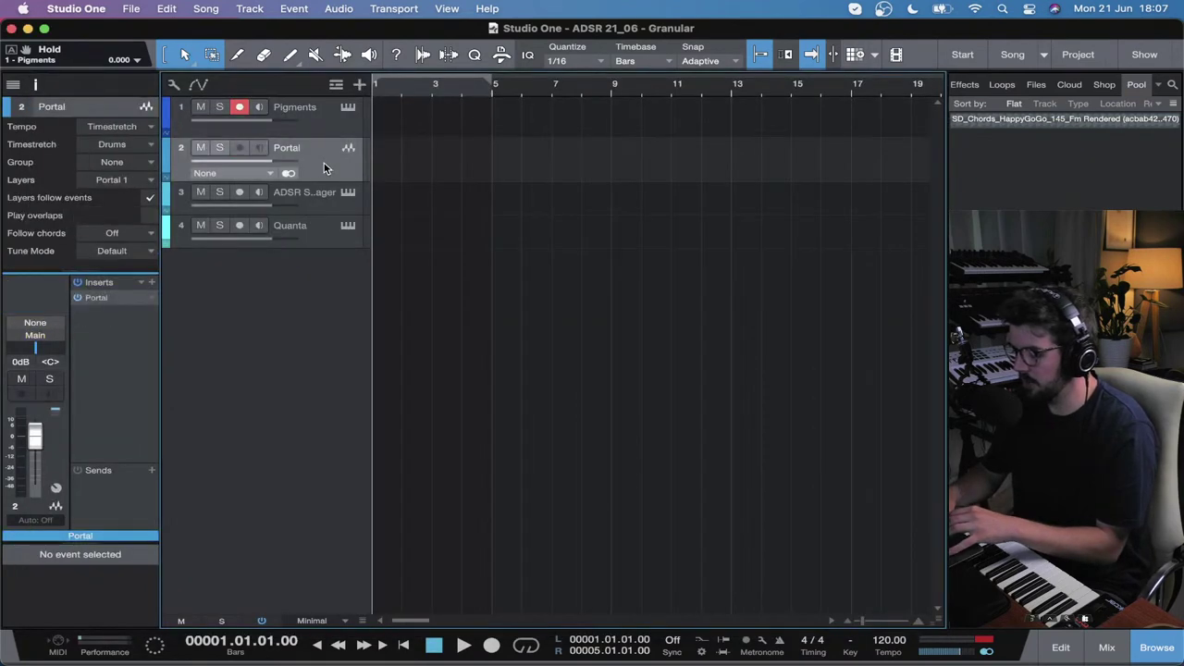
pyautogui.click(106, 302)
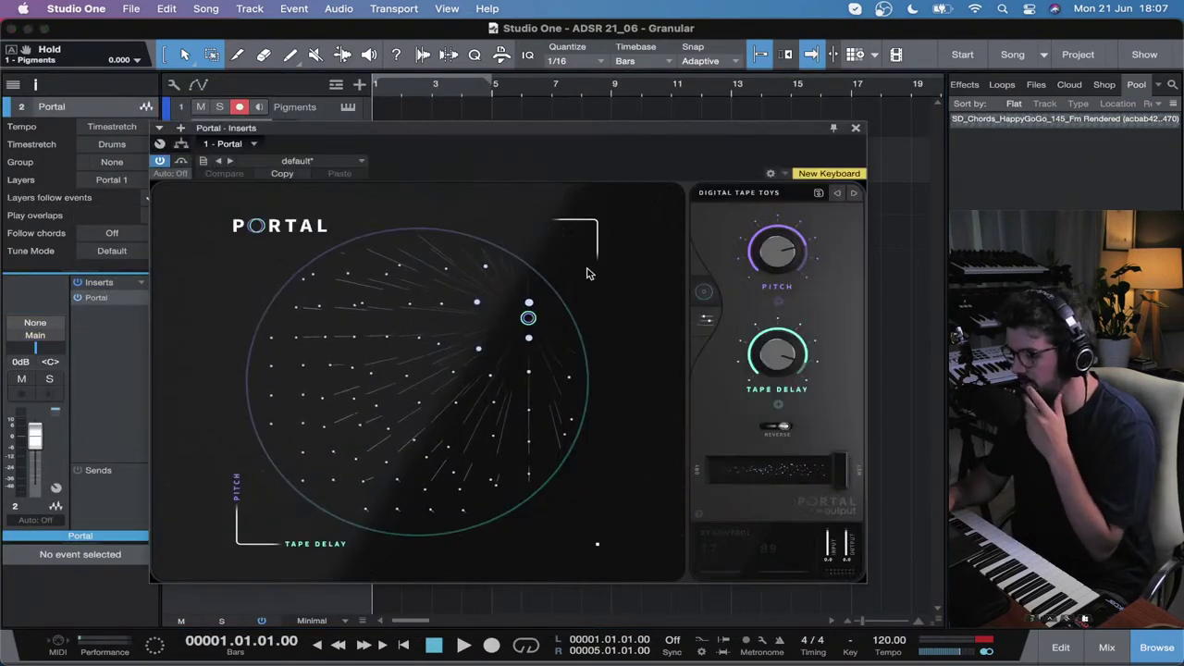
pyautogui.click(856, 128)
# Step: View the ADSR Sample Manager instrument on its track and close it
pyautogui.click(332, 205)
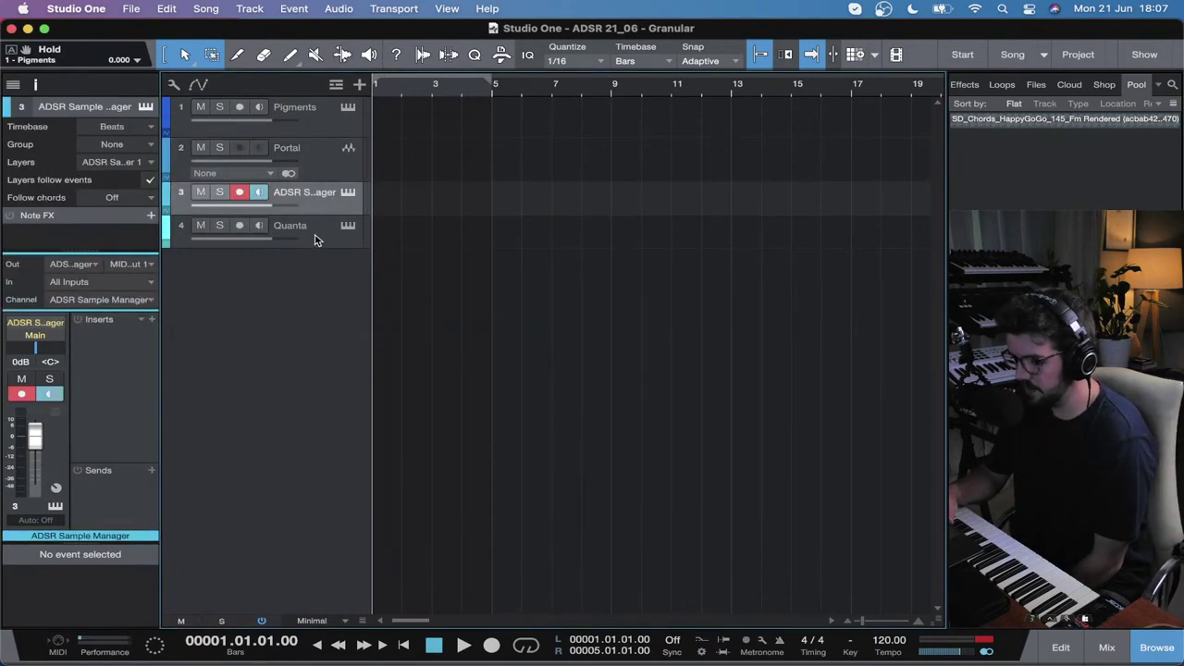
pyautogui.click(349, 193)
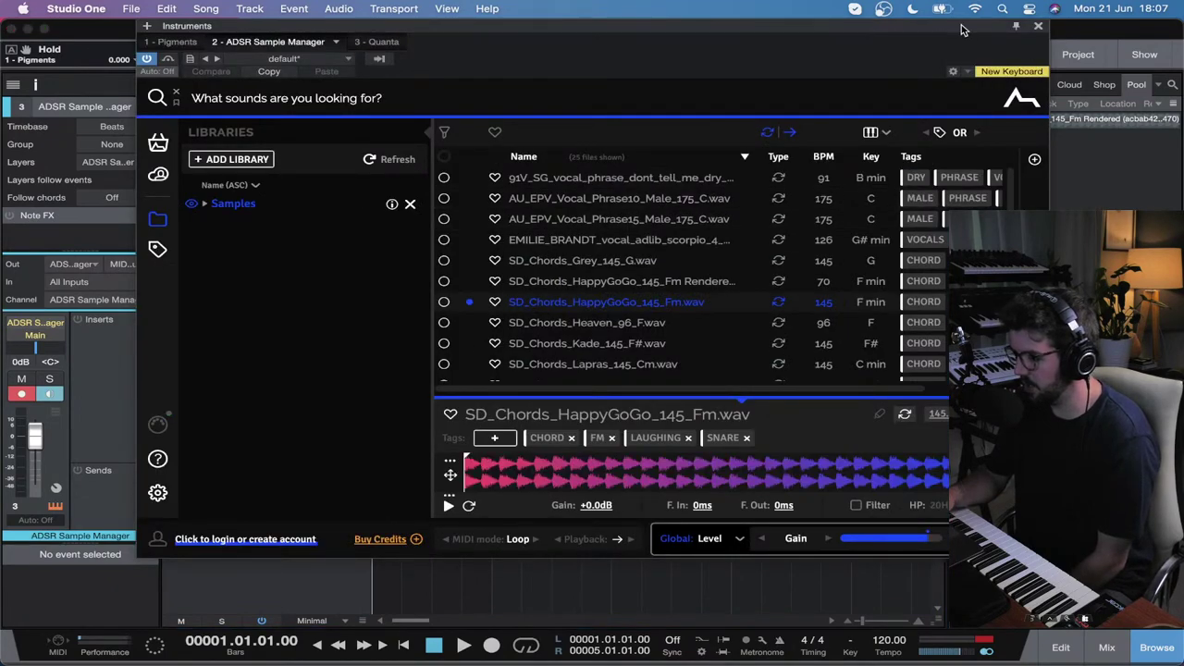
pyautogui.moveTo(962, 26); pyautogui.dragTo(839, 66)
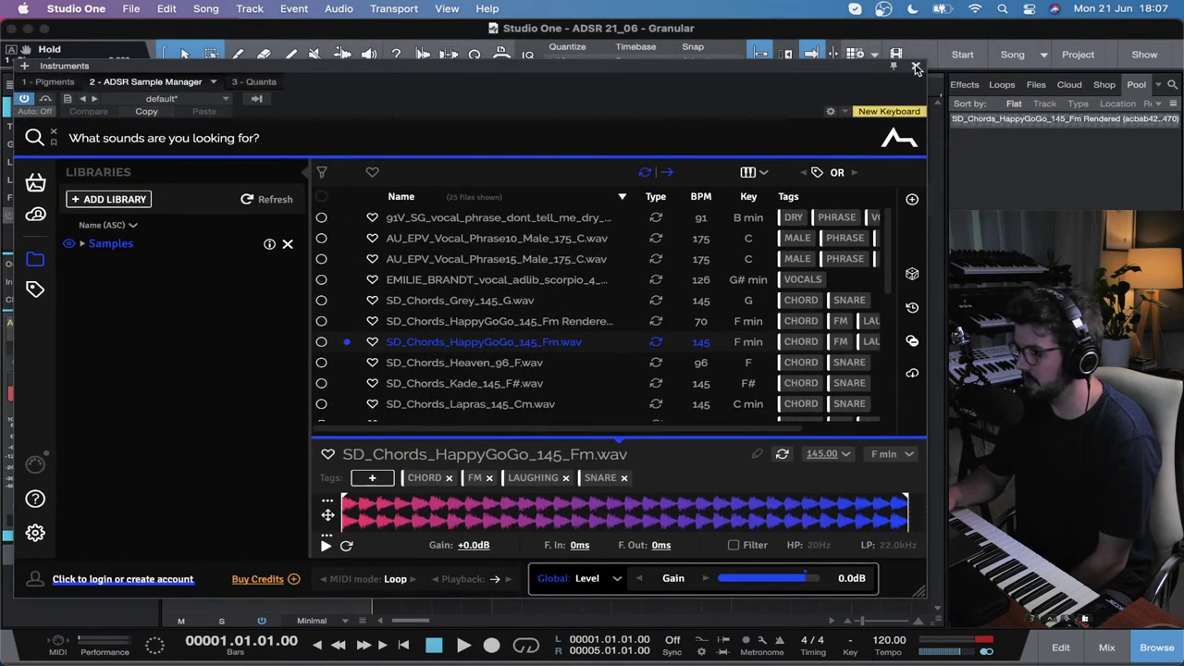
pyautogui.click(915, 67)
# Step: Open the Quanta instrument on its track and browse its Factory preset categories, then close it
pyautogui.click(337, 244)
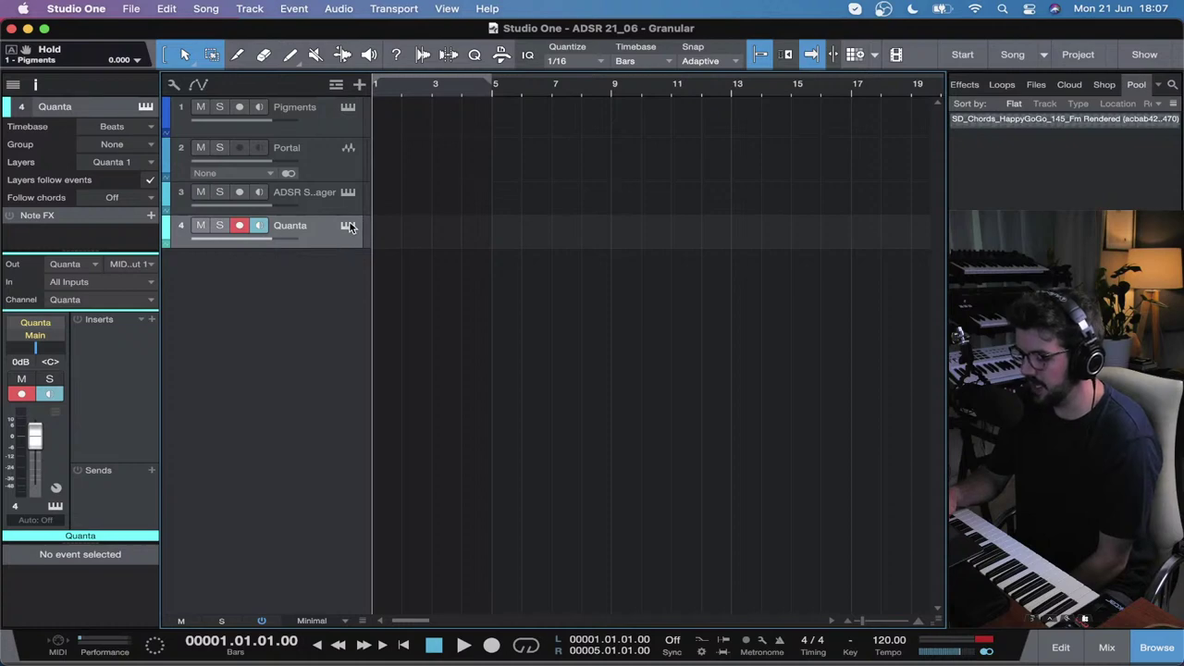
pyautogui.click(348, 225)
pyautogui.moveTo(583, 97); pyautogui.dragTo(520, 97)
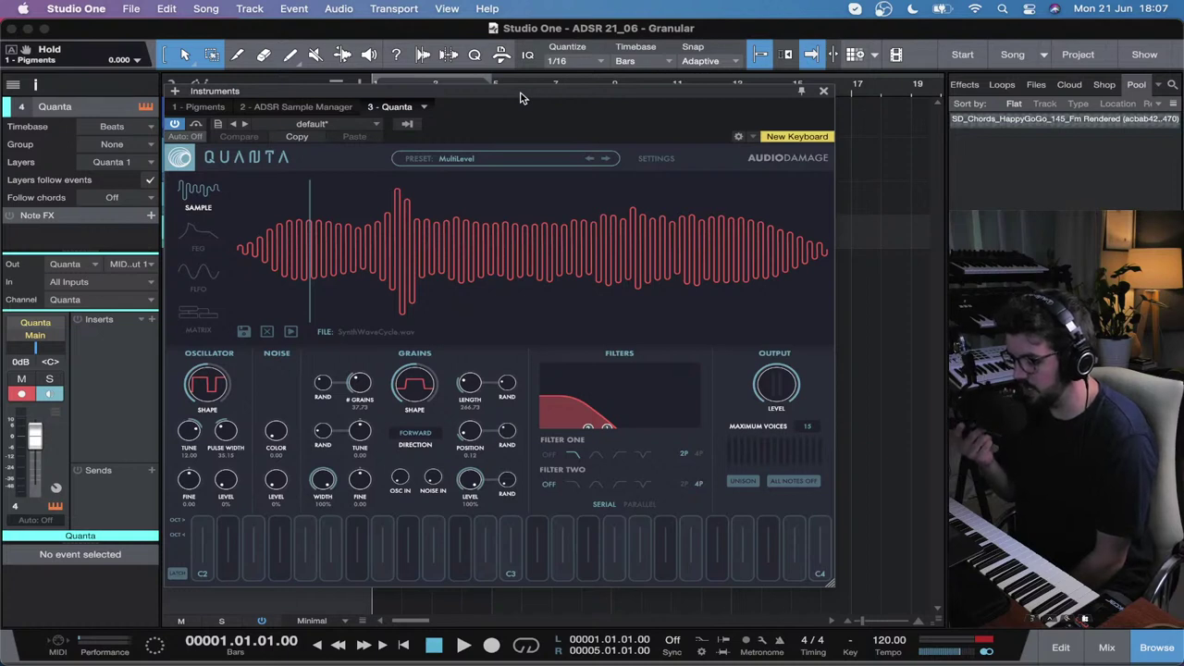
pyautogui.click(454, 160)
pyautogui.click(331, 191)
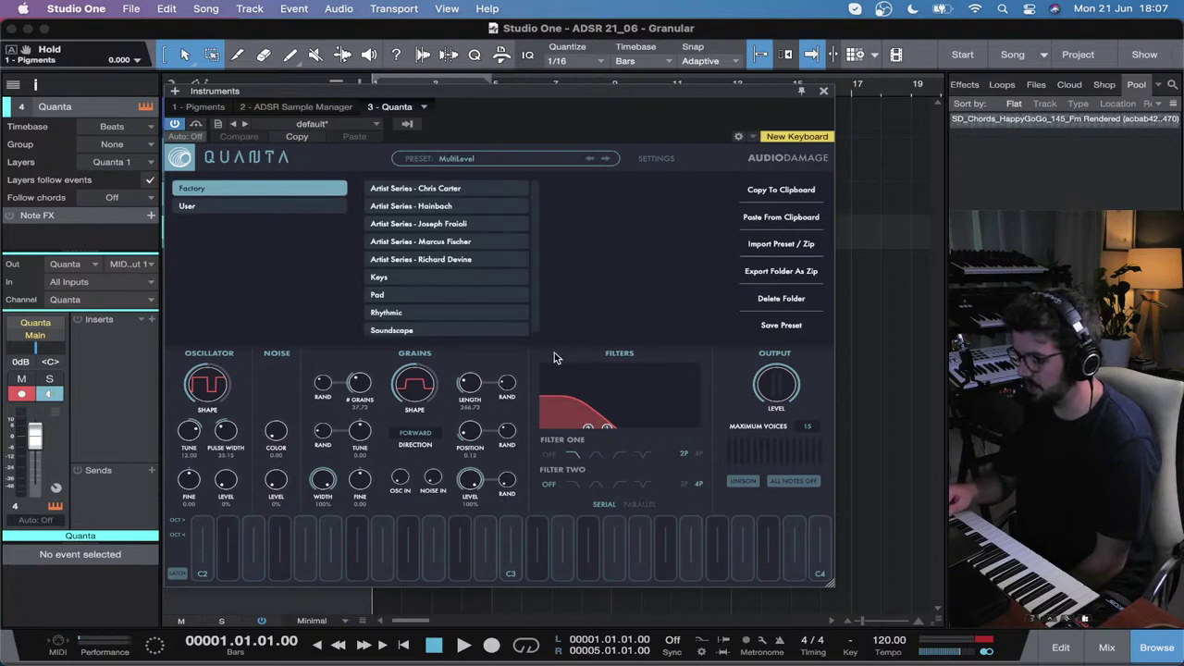
pyautogui.click(825, 90)
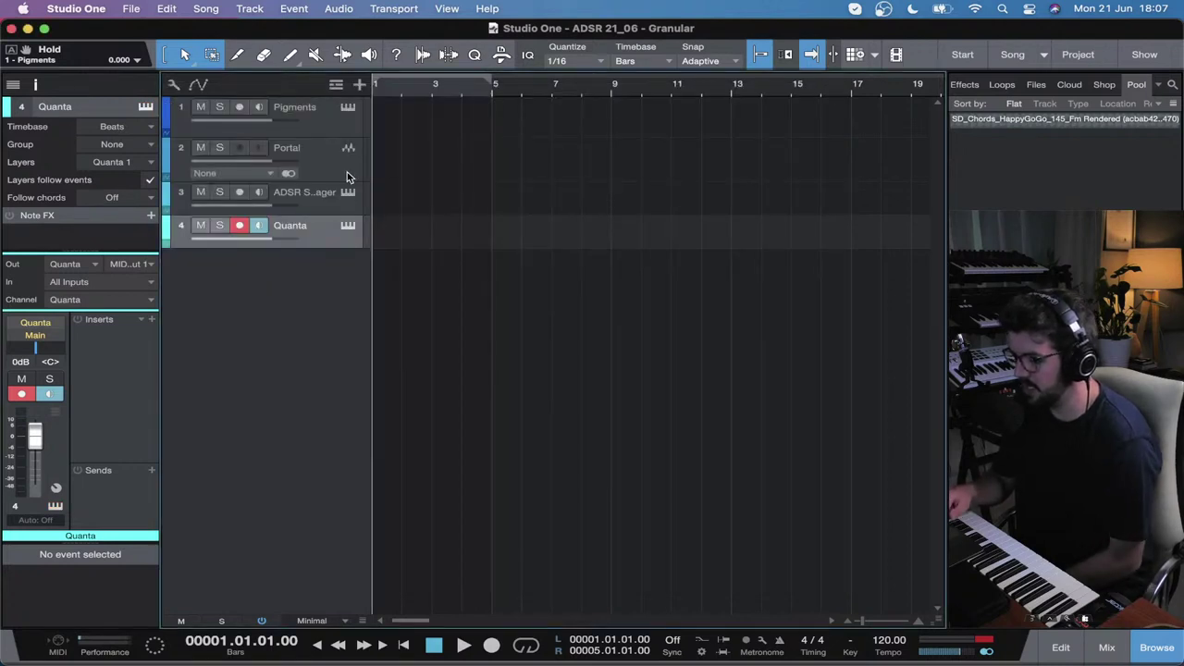
# Step: Reopen Pigments from its track, audition the grand piano sample, and turn off Granular in Engine 1
pyautogui.click(324, 124)
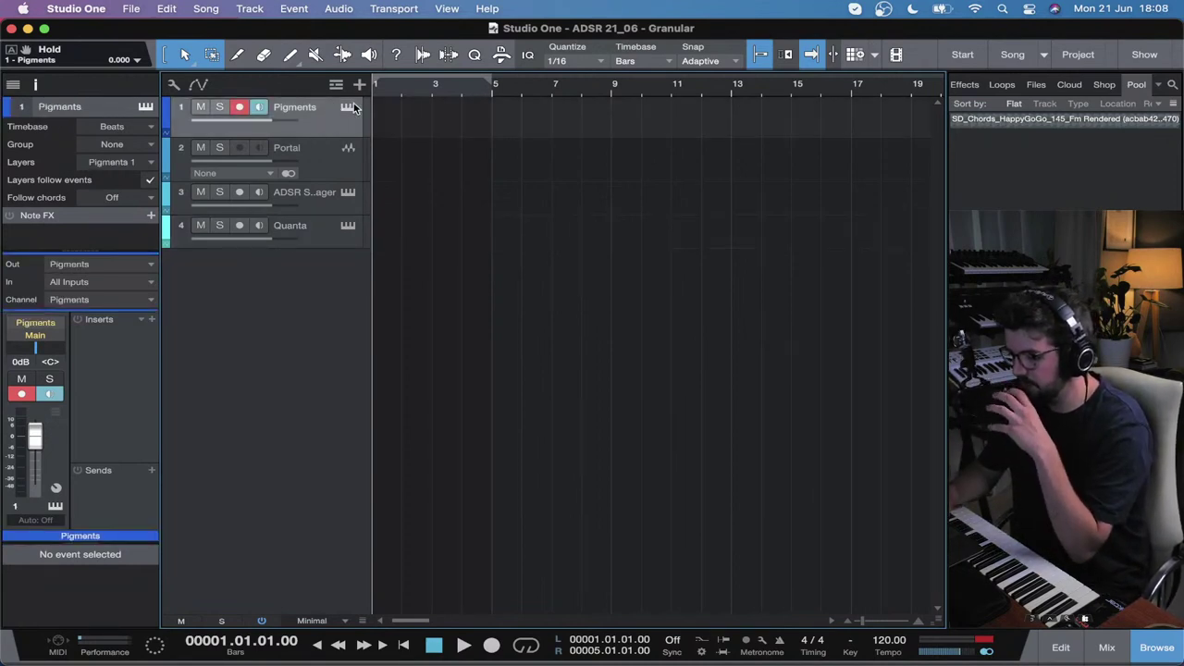
pyautogui.click(348, 108)
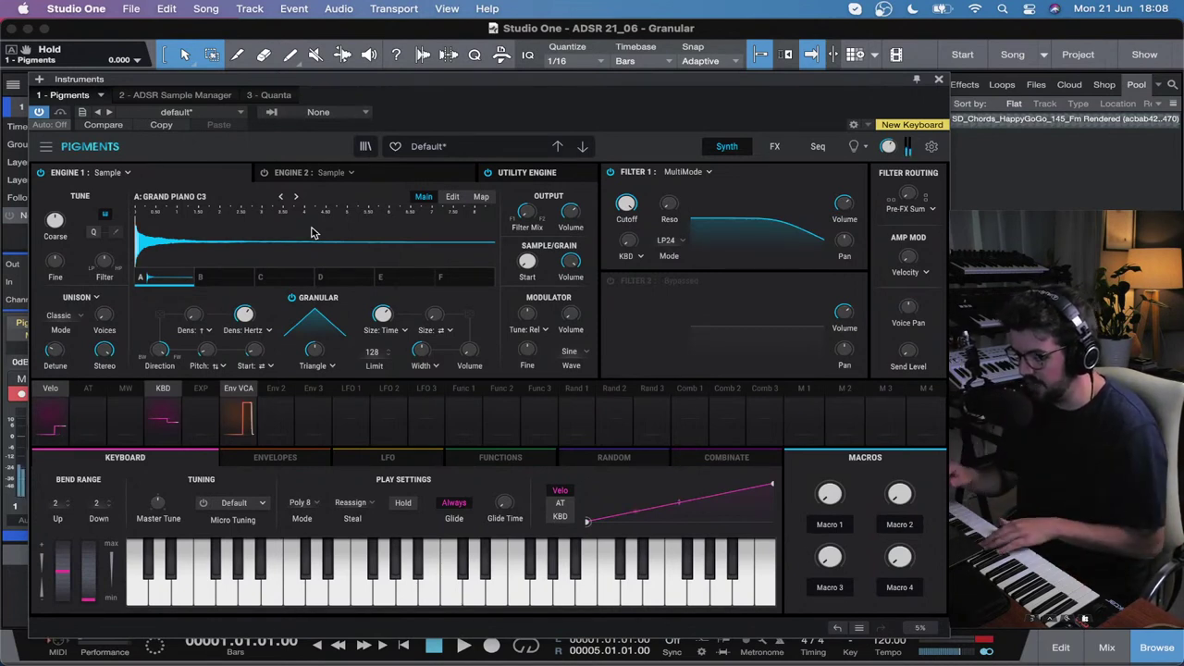
pyautogui.click(291, 298)
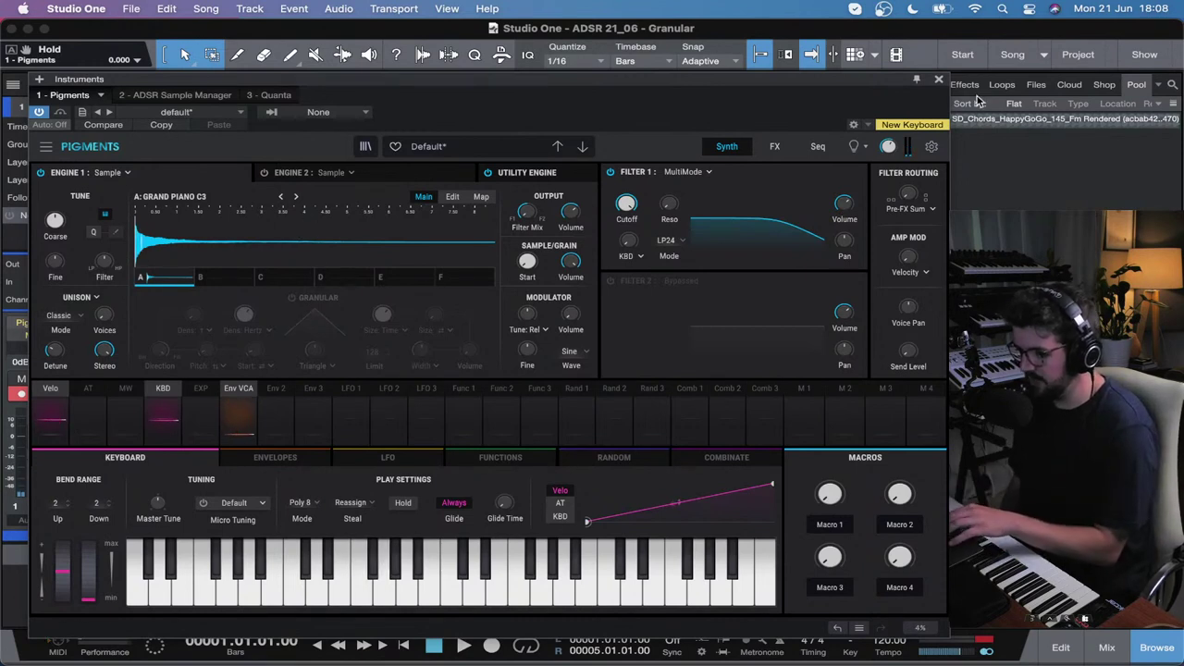
pyautogui.click(939, 83)
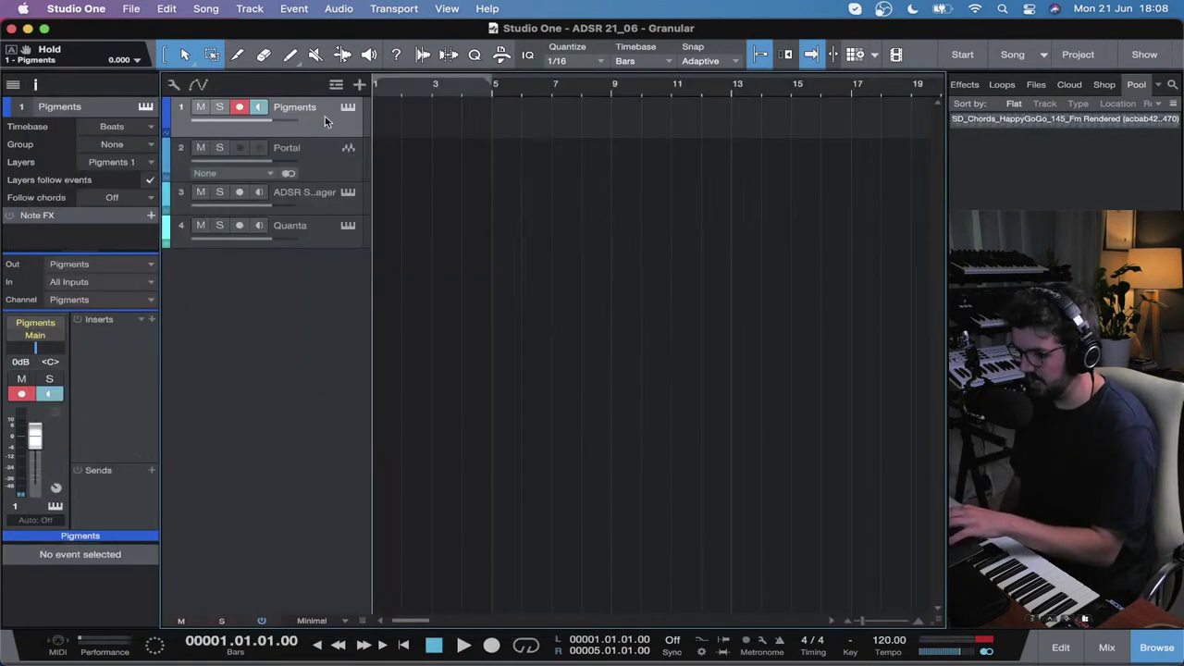
# Step: Select the VOX_LUX_155 "give into my chemicals" vocal phrase in the ADSR Sample Manager and preview it
pyautogui.click(309, 195)
pyautogui.click(348, 192)
pyautogui.scroll(-5, 434, 341)
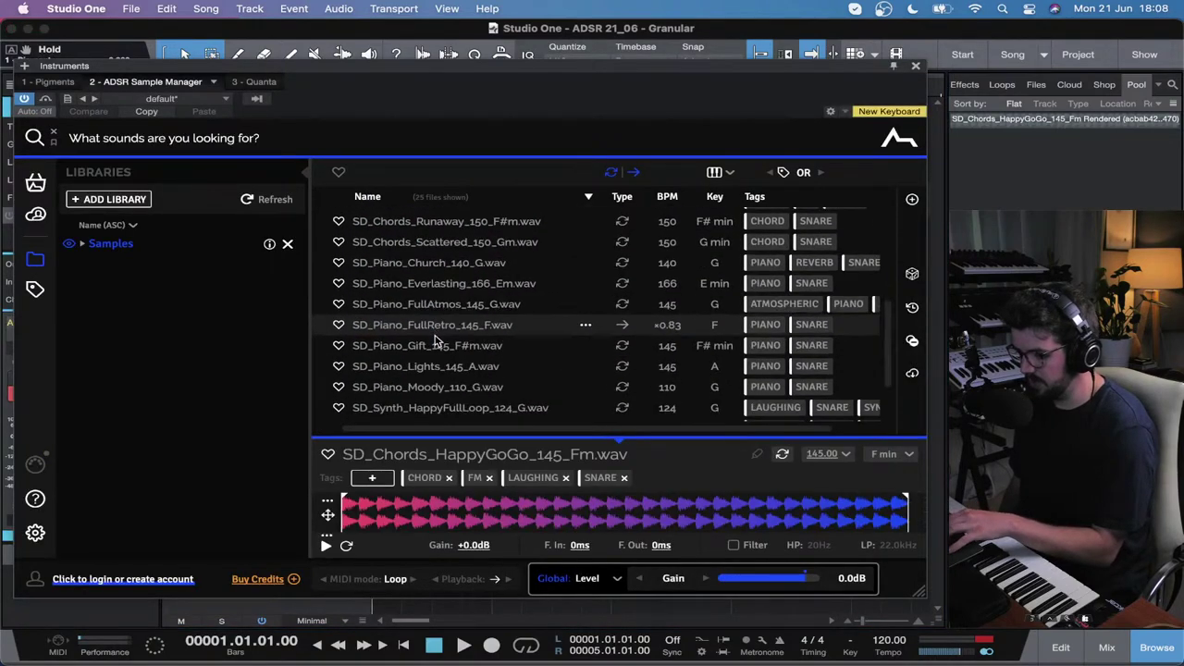
pyautogui.scroll(-3, 435, 341)
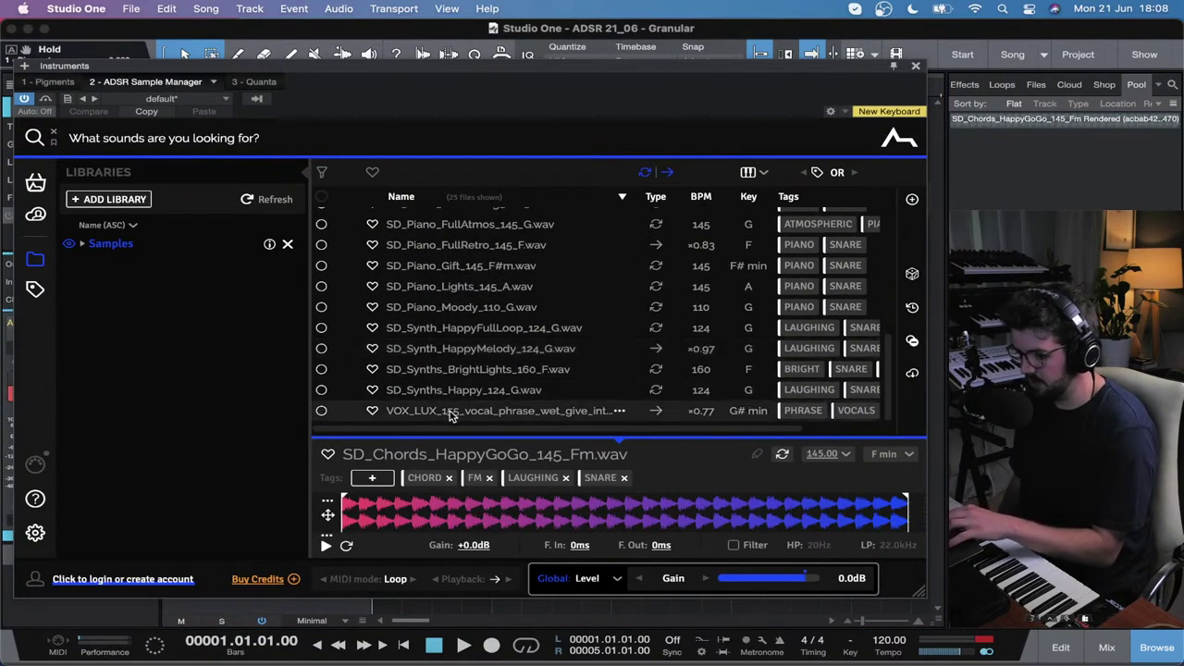
pyautogui.click(450, 412)
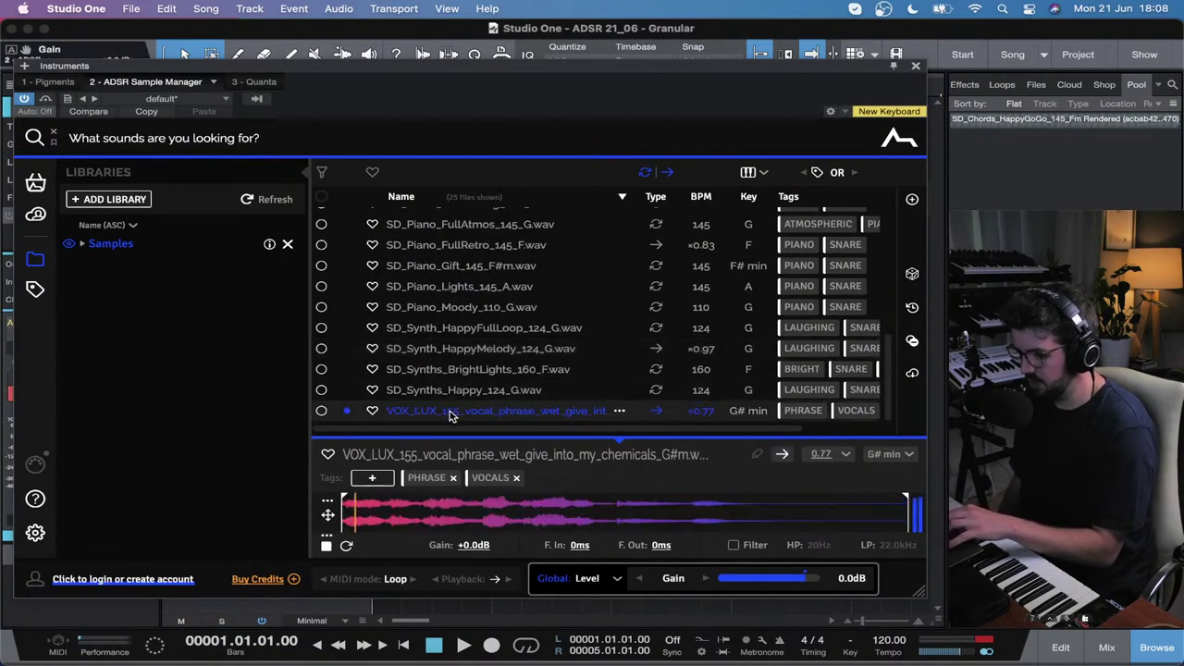
pyautogui.click(326, 547)
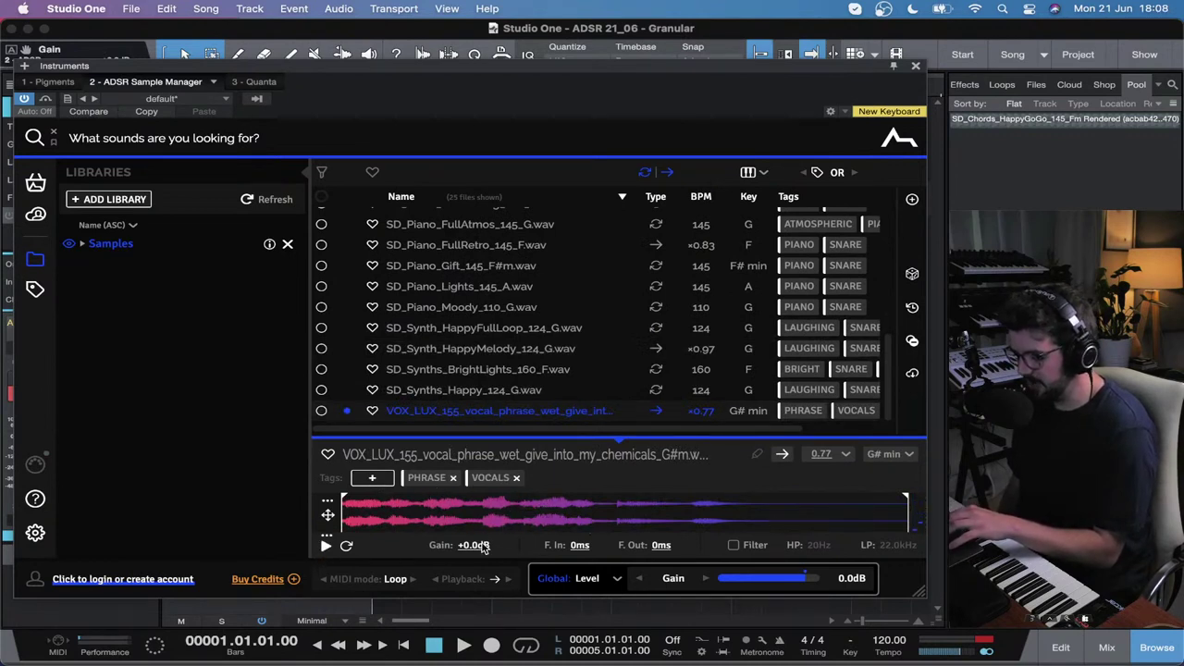
# Step: Lower the vocal phrase's gain to -16.9 dB in the sample manager, previewing the level along the way
pyautogui.moveTo(481, 546); pyautogui.dragTo(478, 589)
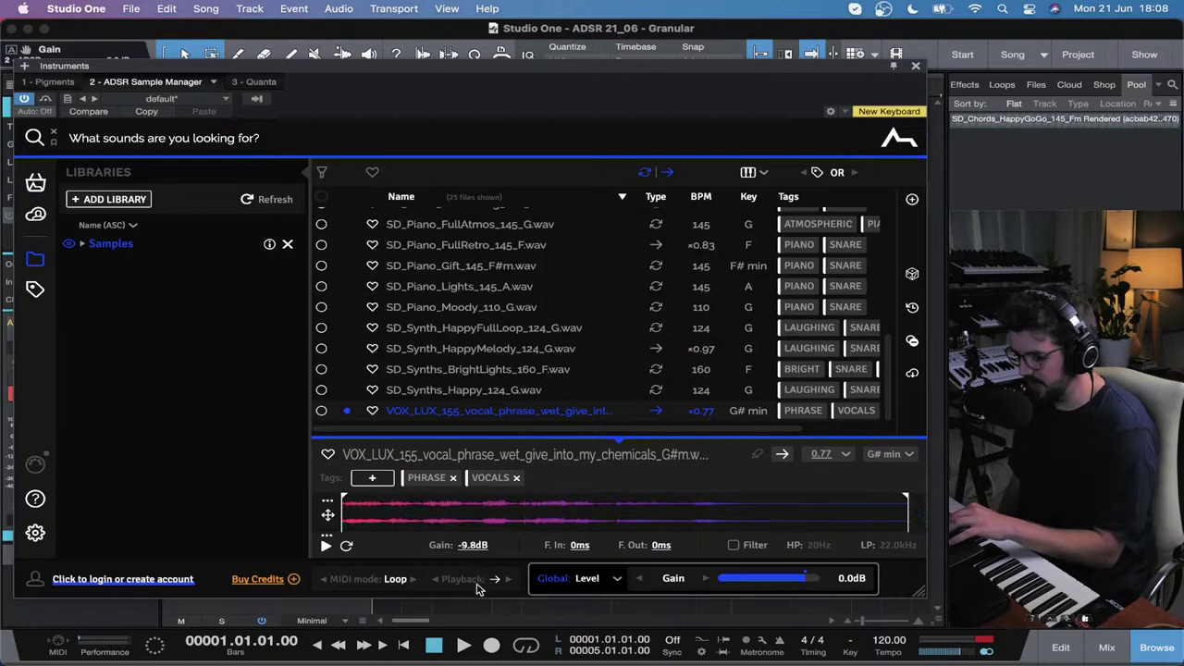
pyautogui.click(325, 546)
pyautogui.click(325, 545)
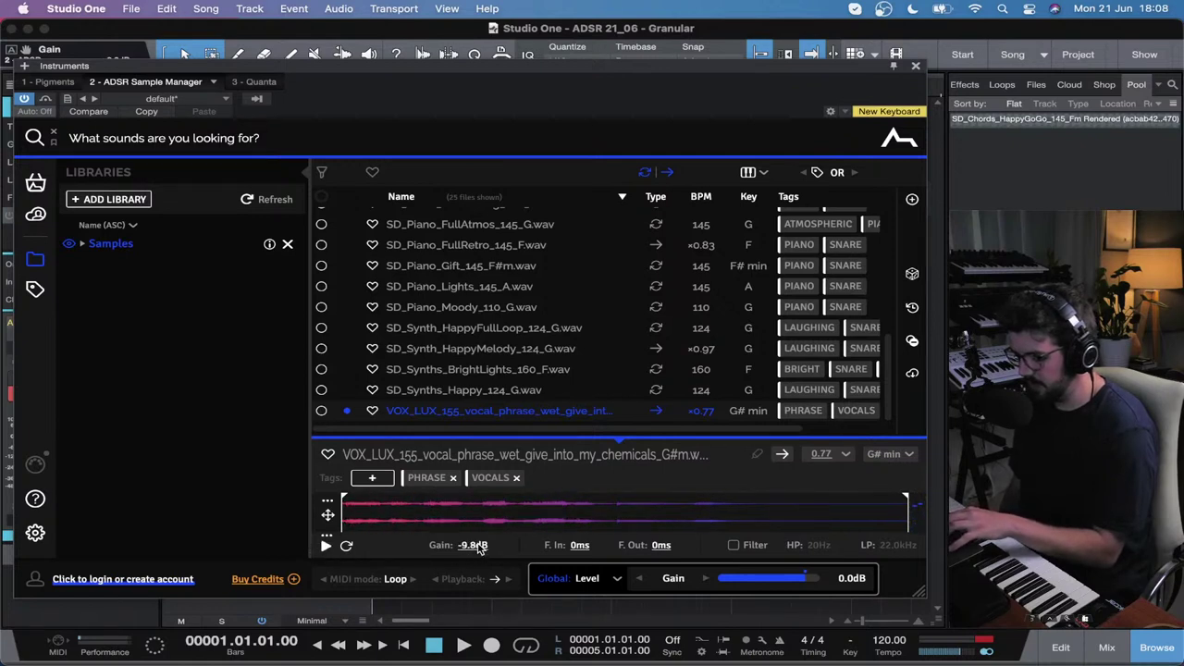
pyautogui.moveTo(478, 547); pyautogui.dragTo(480, 563)
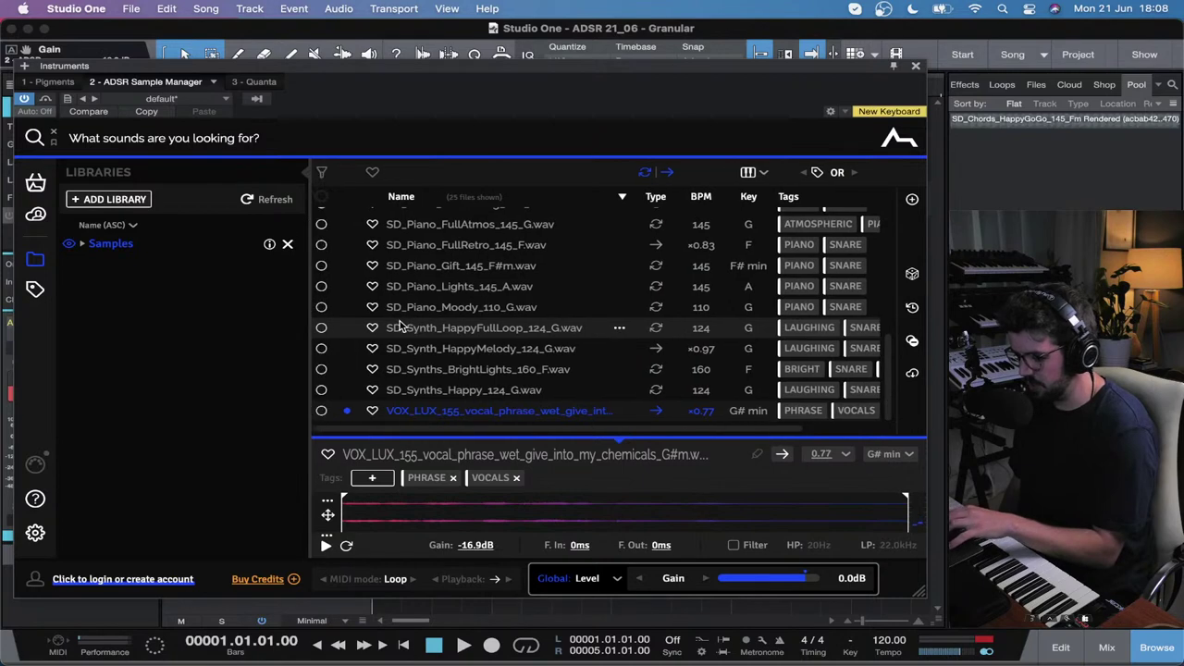
pyautogui.scroll(5, 399, 325)
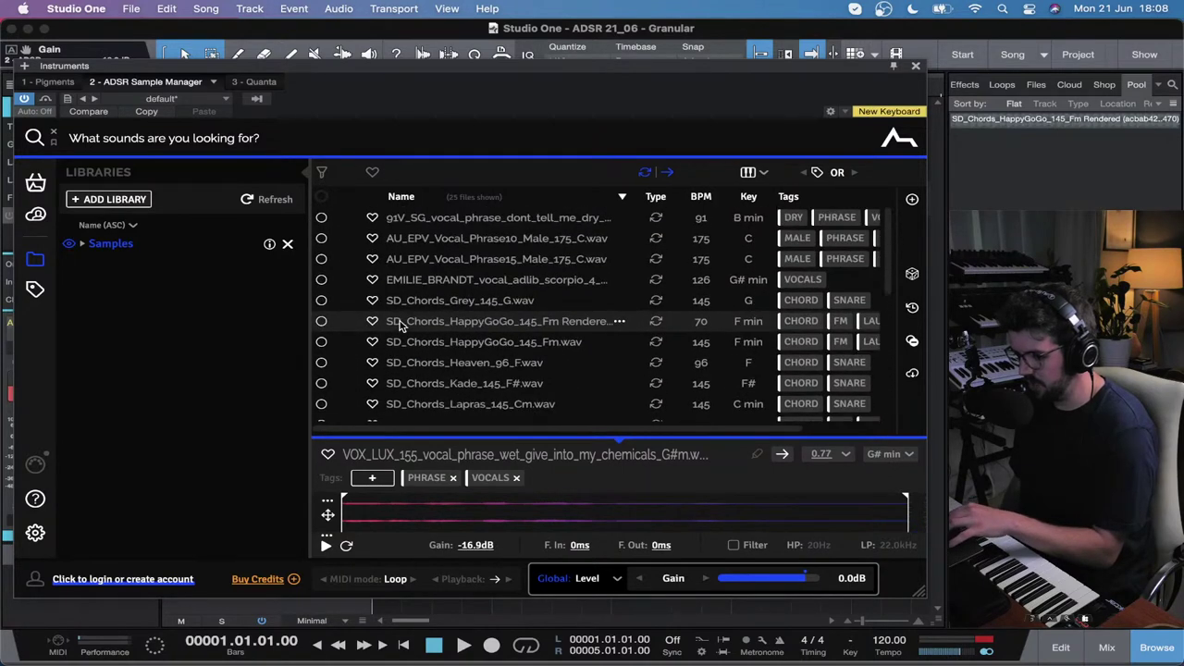
# Step: Set the gain of AU_EPV_Vocal_Phrase10_Male_175_C.wav to -13.2 dB and preview the VOX_LUX_155 vocal phrase again
pyautogui.click(453, 238)
pyautogui.moveTo(480, 552); pyautogui.dragTo(481, 581)
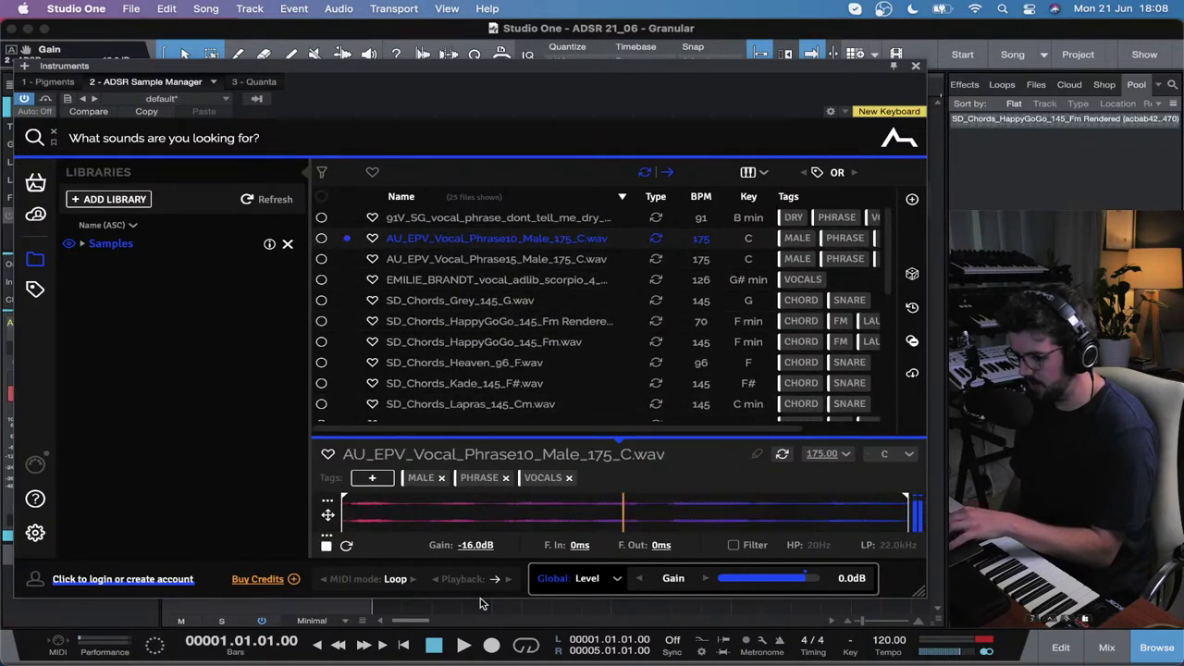
pyautogui.scroll(-5, 470, 393)
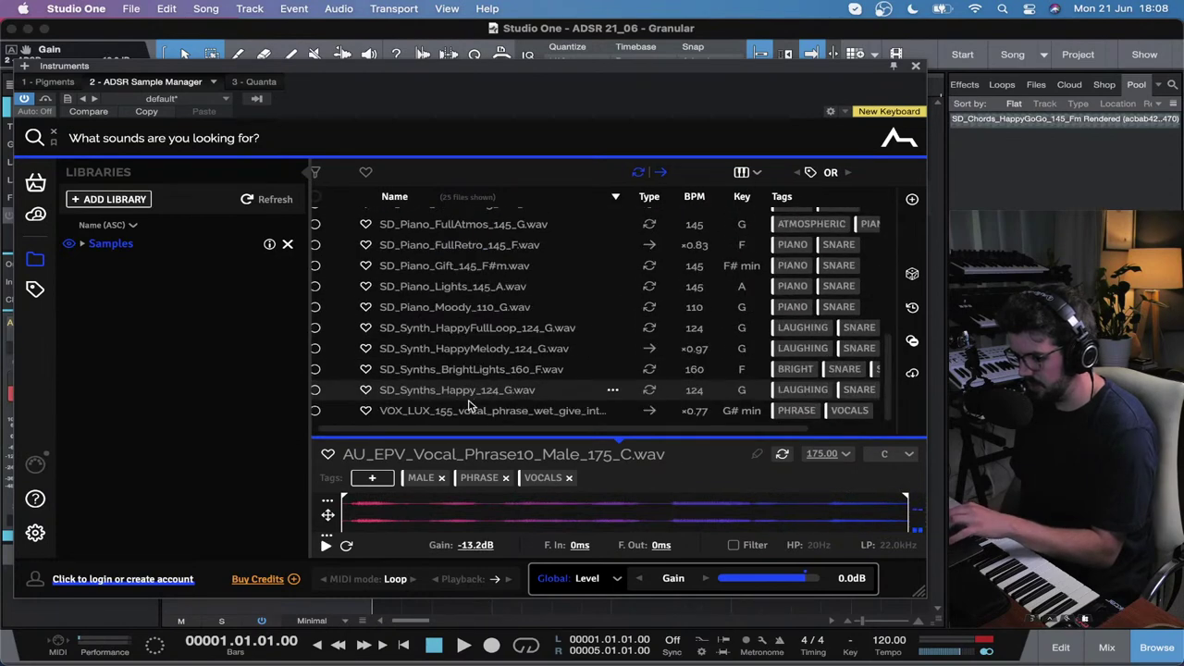
pyautogui.click(467, 410)
pyautogui.scroll(1, 401, 413)
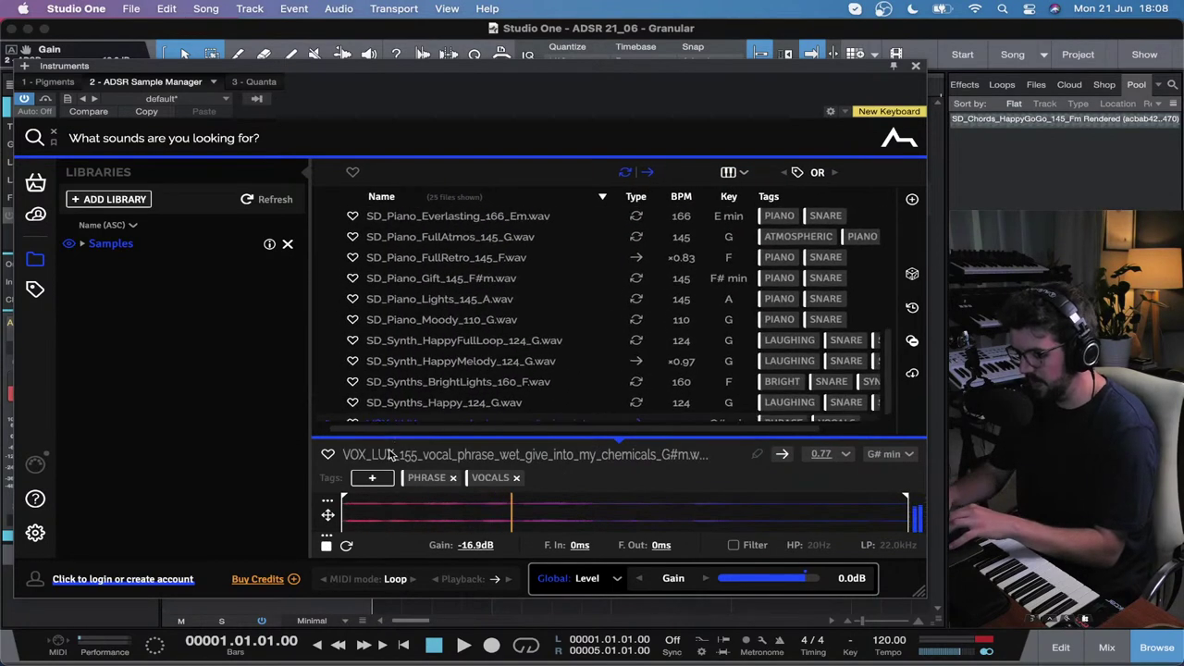
pyautogui.scroll(-1, 400, 413)
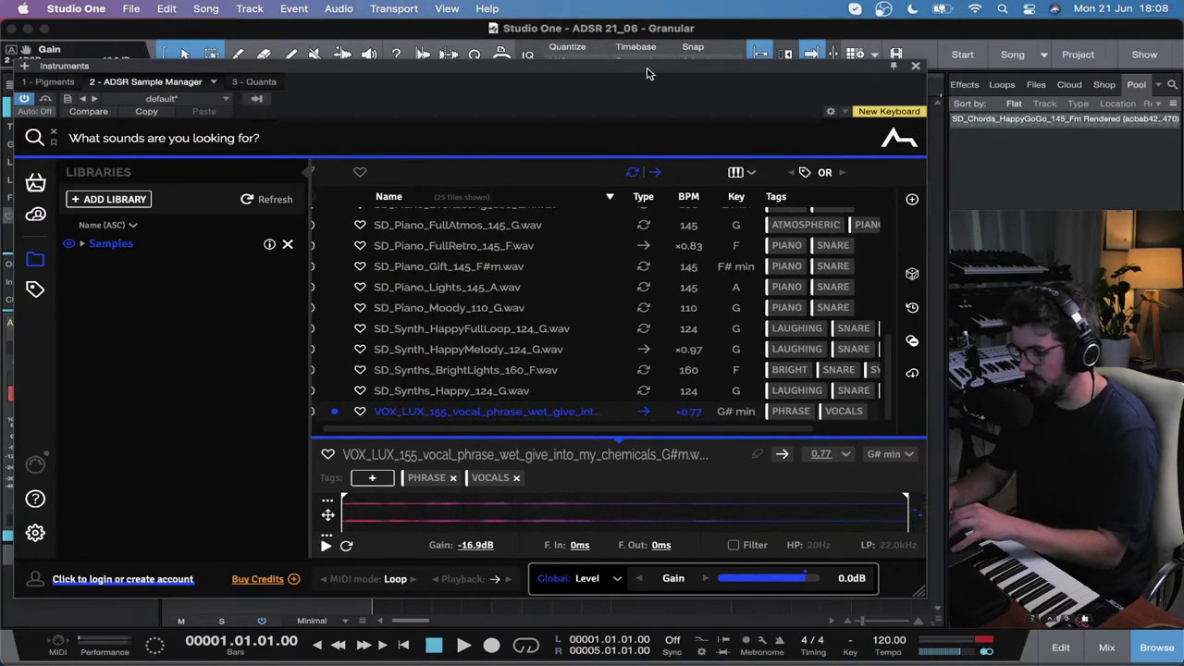
# Step: Place the VOX_LUX_155 vocal phrase at bar 1 on a new audio track, close the sample manager, and enlarge the track
pyautogui.moveTo(645, 75); pyautogui.dragTo(609, 281)
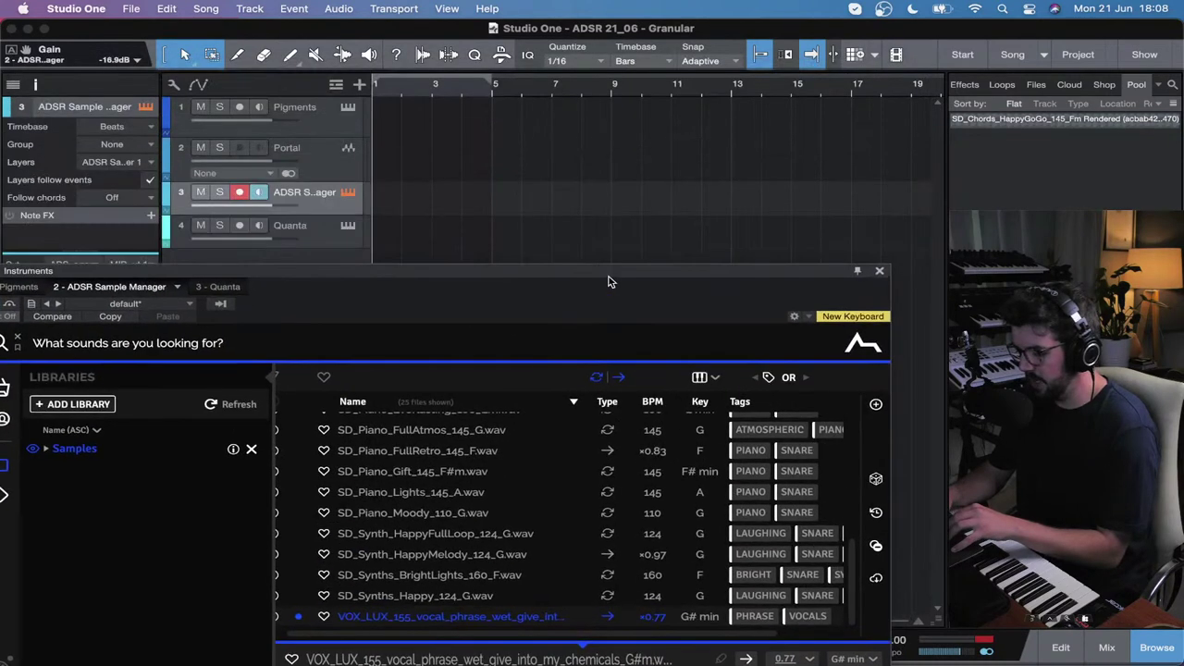
pyautogui.moveTo(352, 615); pyautogui.dragTo(394, 256)
pyautogui.click(879, 271)
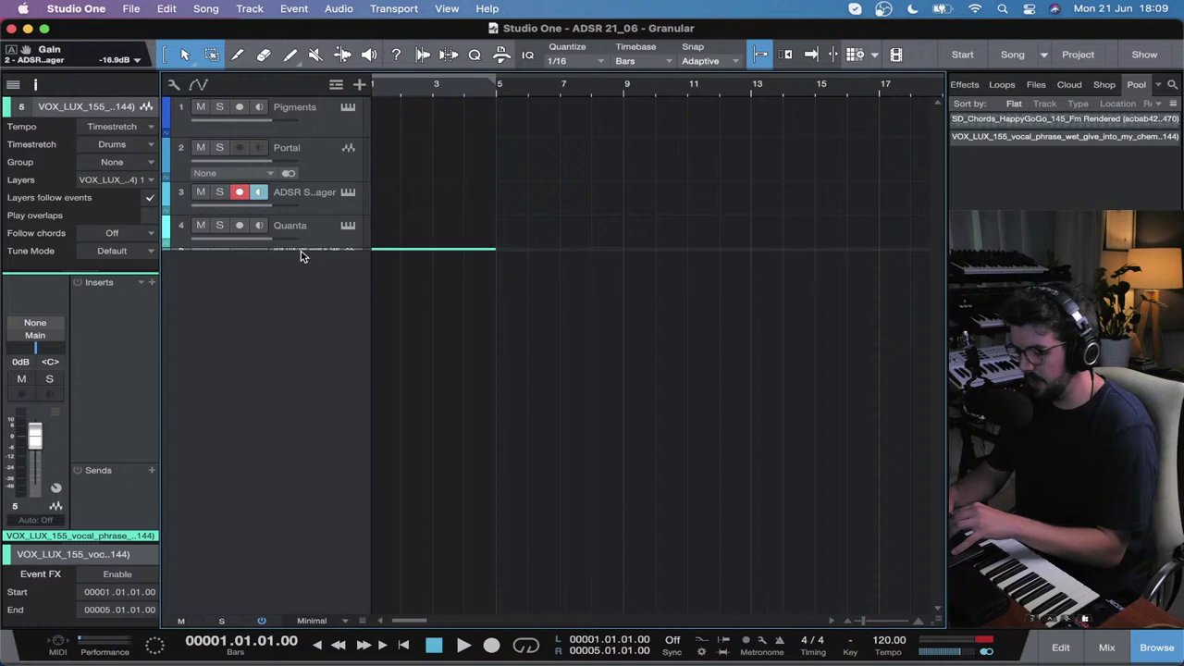
pyautogui.moveTo(301, 250); pyautogui.dragTo(301, 304)
pyautogui.click(427, 268)
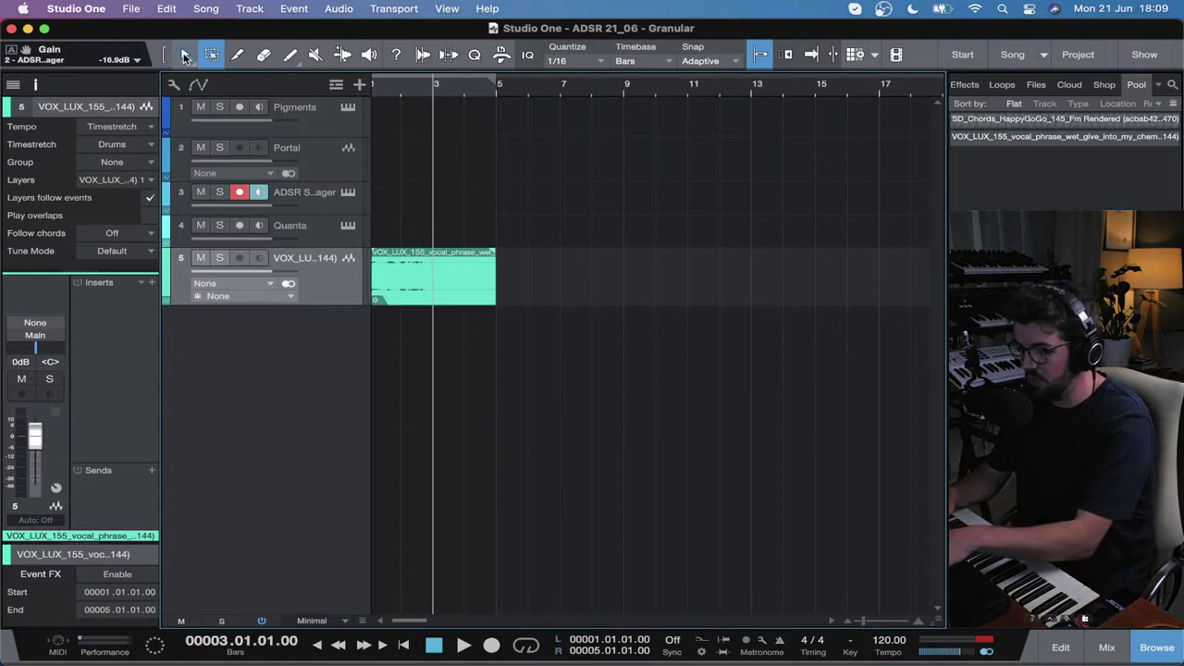
pyautogui.moveTo(432, 268); pyautogui.dragTo(430, 245)
# Step: Open Pigments from its track and move its window clear of the vocal event in the arrangement
pyautogui.click(316, 125)
pyautogui.click(347, 113)
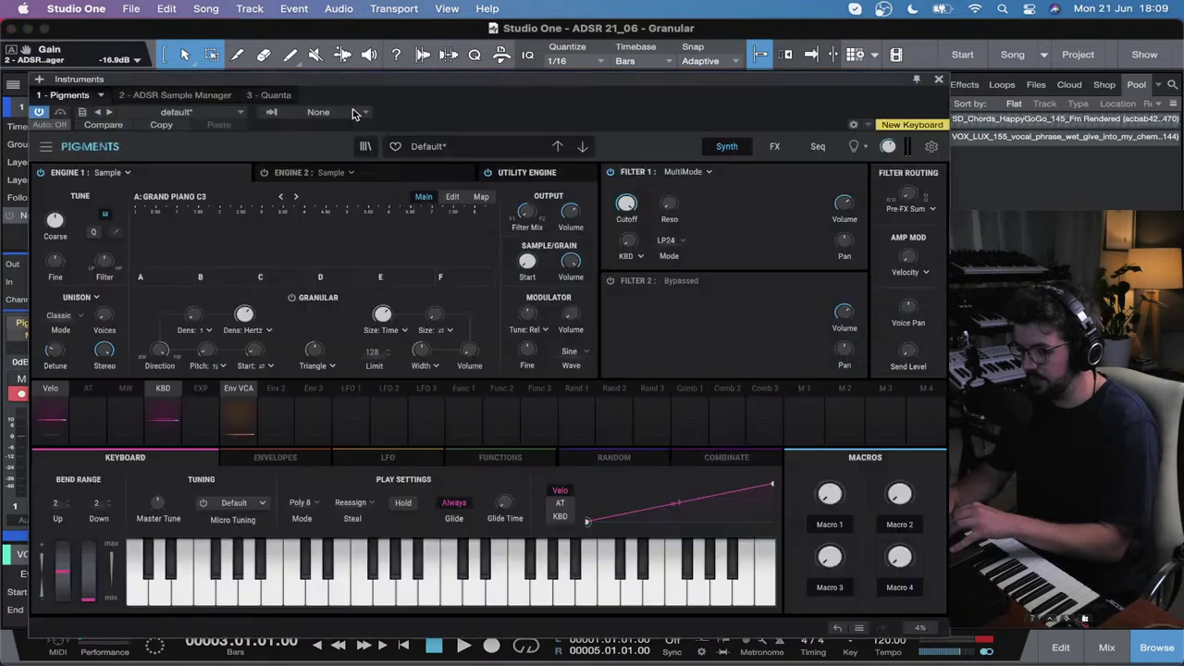
pyautogui.moveTo(553, 79); pyautogui.dragTo(948, 88)
# Step: Switch to the plain Arrow tool without the linked Range tool and select the VOX_LUX vocal event
pyautogui.click(402, 288)
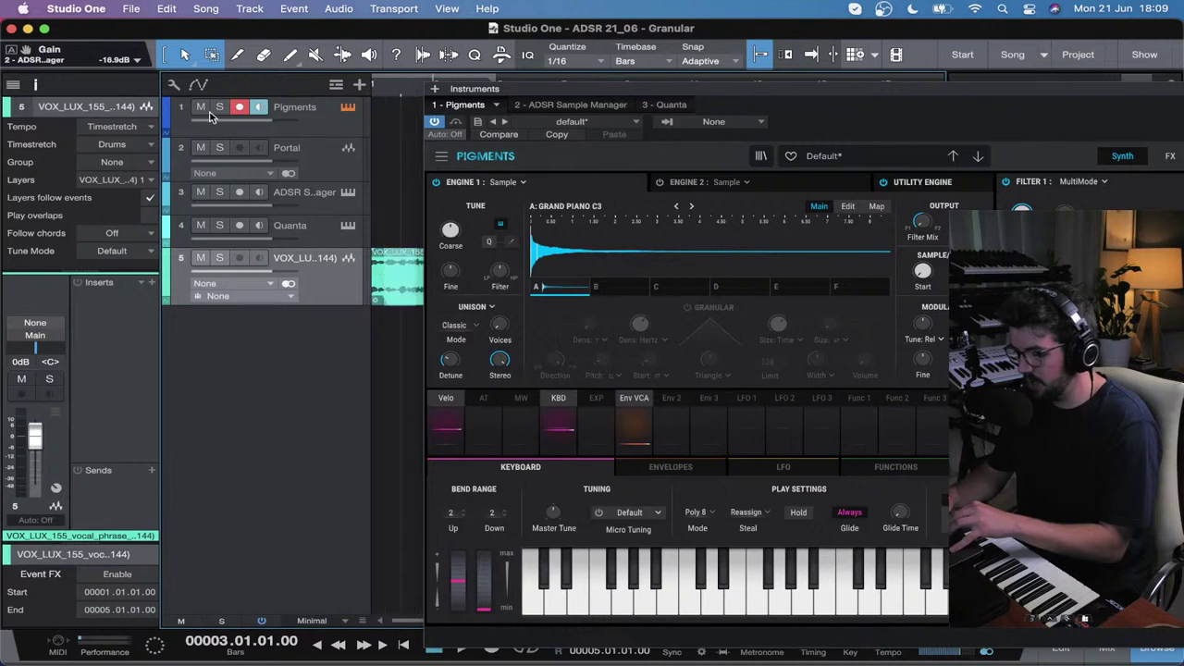
pyautogui.click(183, 56)
pyautogui.click(183, 56)
pyautogui.click(183, 55)
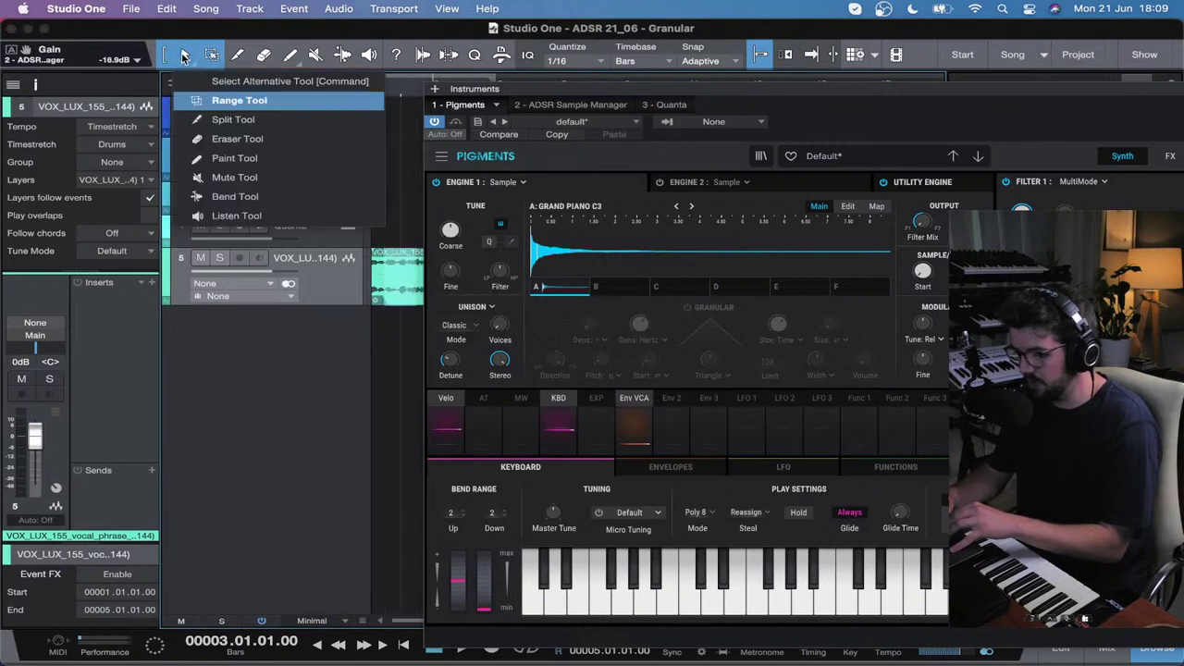
pyautogui.click(213, 96)
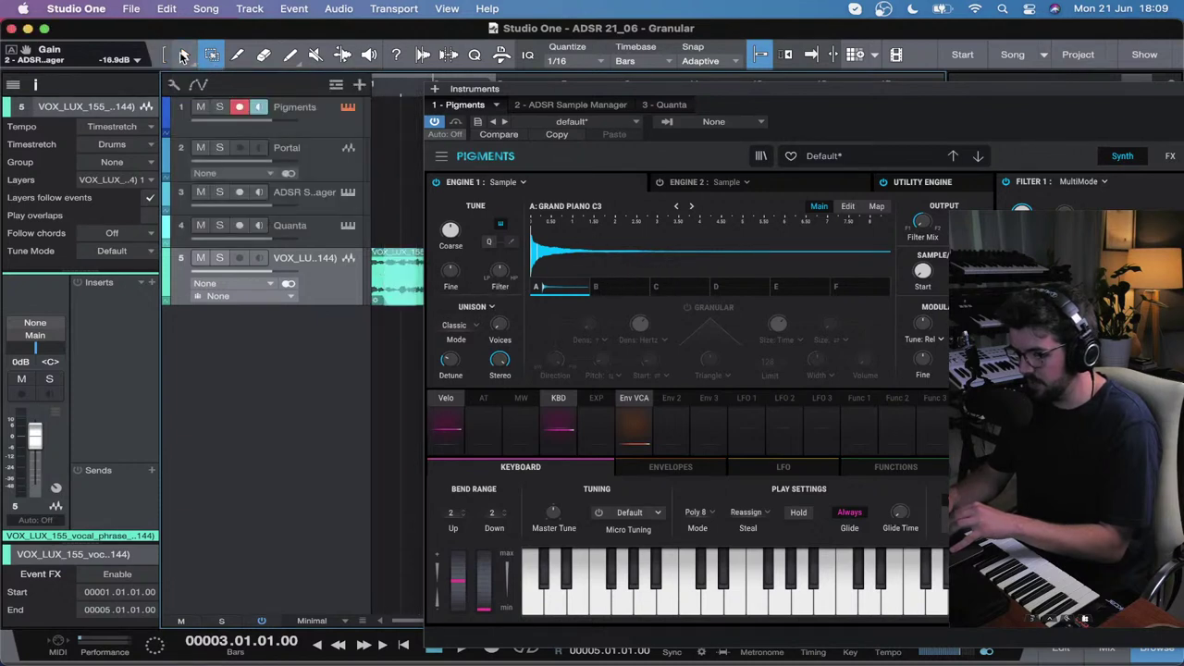
pyautogui.click(183, 55)
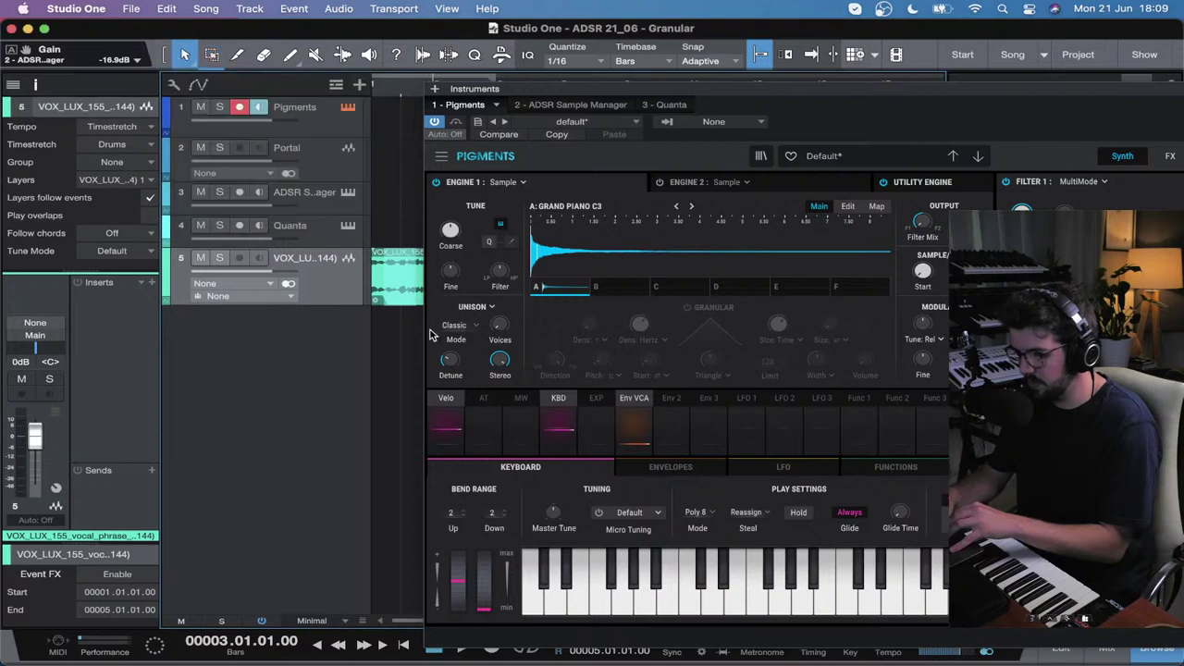
pyautogui.click(403, 288)
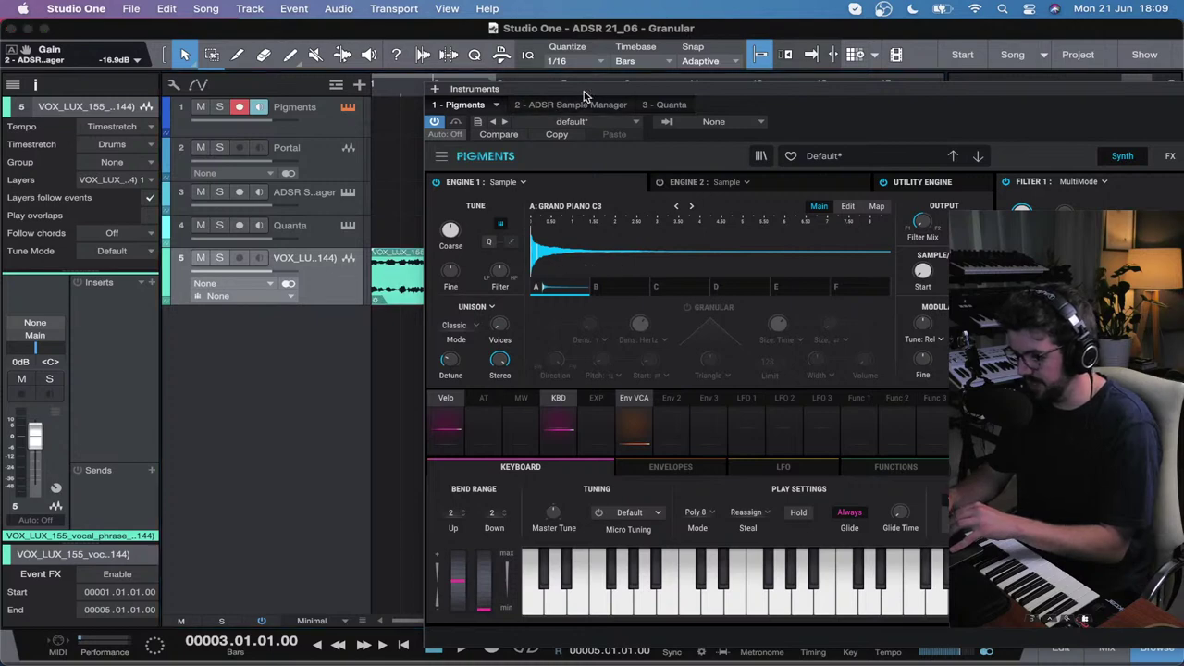
# Step: Add the Samples folder from Documents/ADSR to the Engine 1 sample browser in Pigments
pyautogui.moveTo(584, 91); pyautogui.dragTo(260, 78)
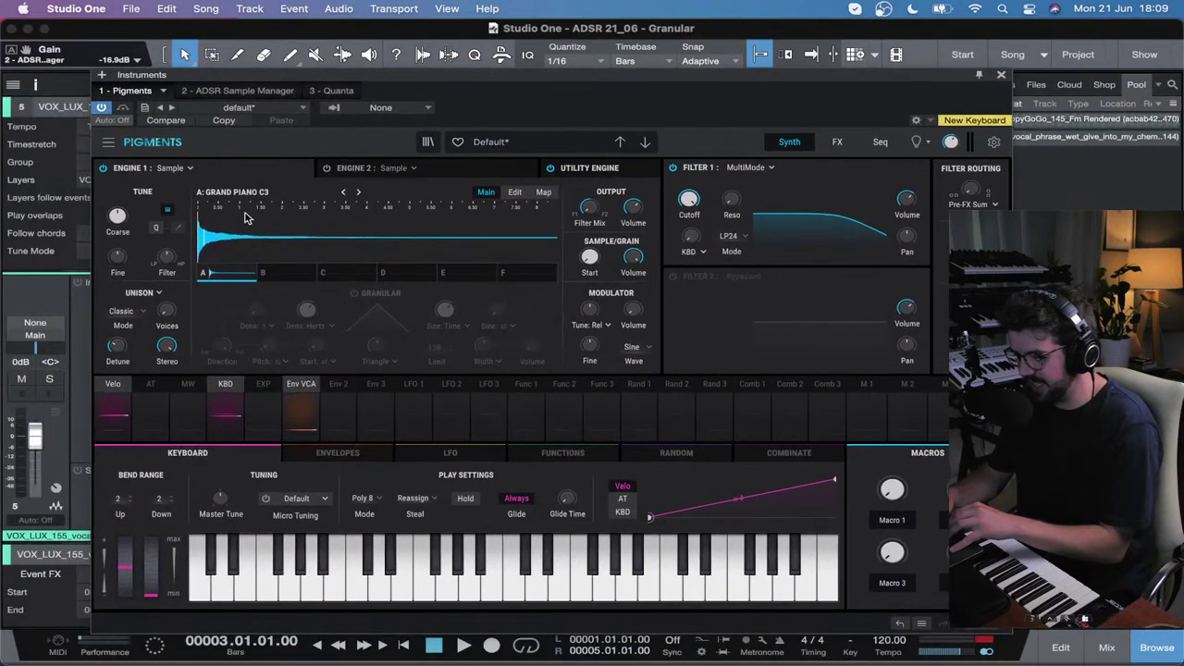
pyautogui.click(294, 190)
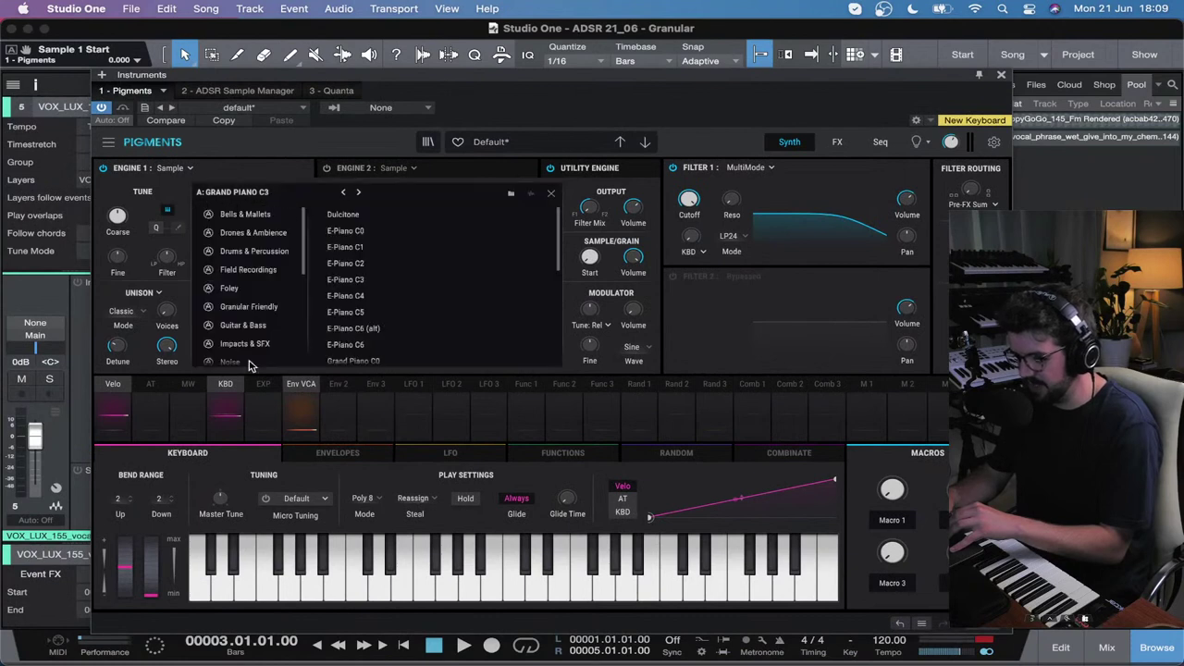
pyautogui.scroll(-5, 250, 296)
pyautogui.click(221, 337)
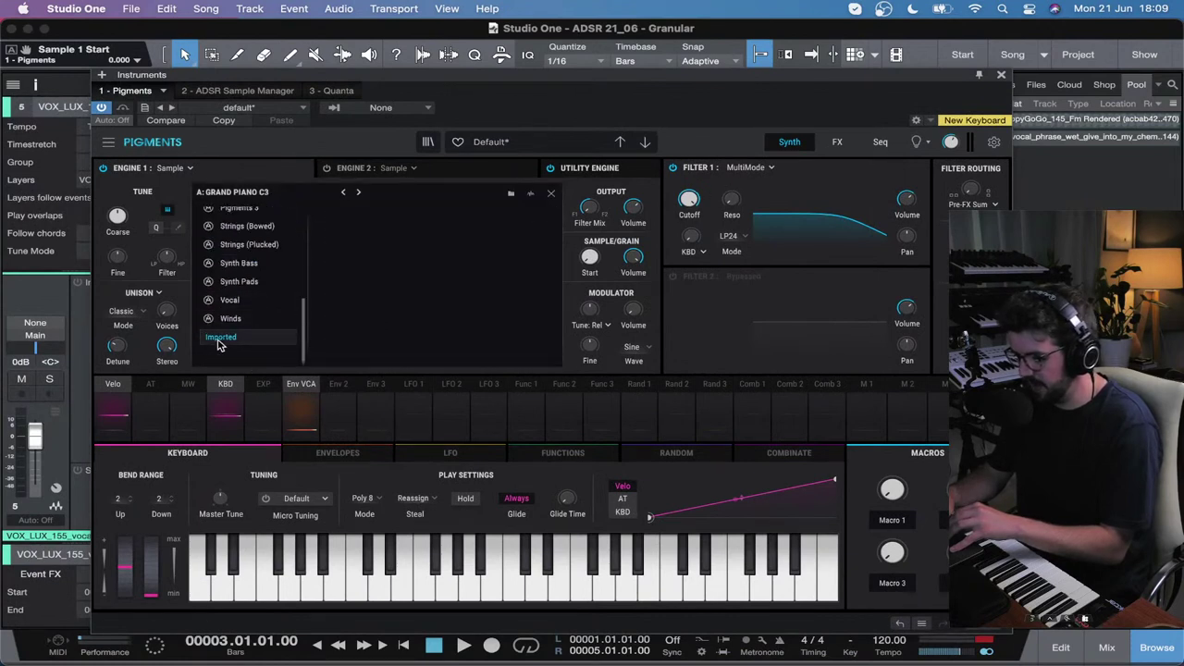
pyautogui.click(530, 193)
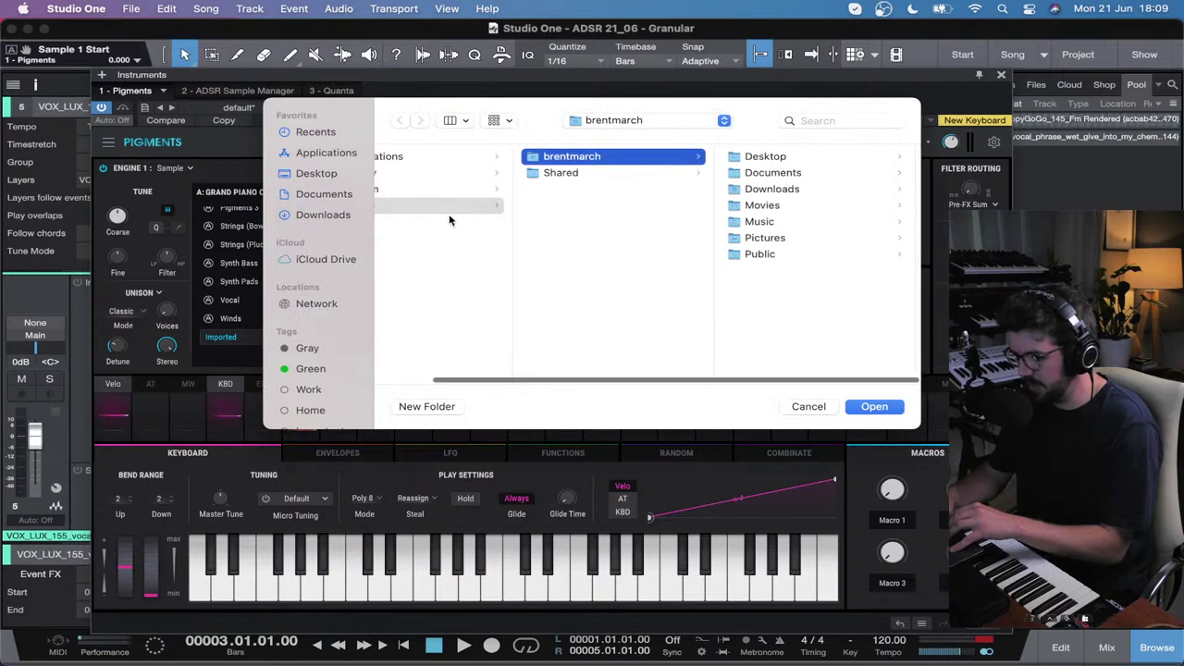
pyautogui.click(322, 195)
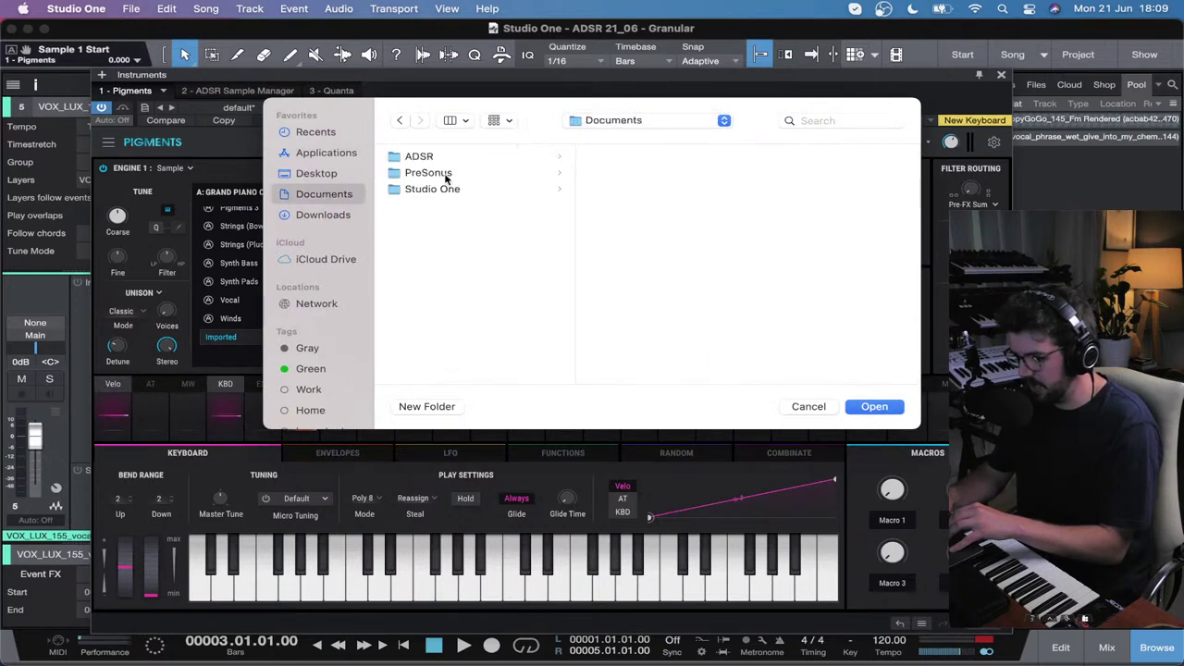
pyautogui.click(455, 156)
pyautogui.click(627, 173)
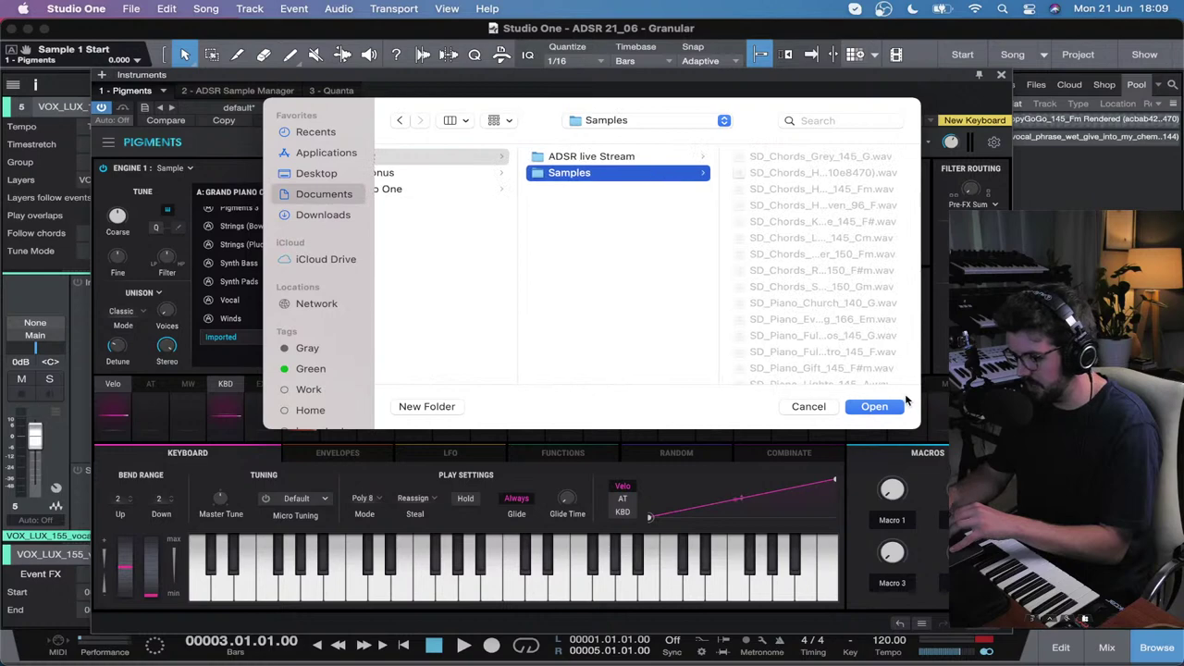
pyautogui.click(874, 406)
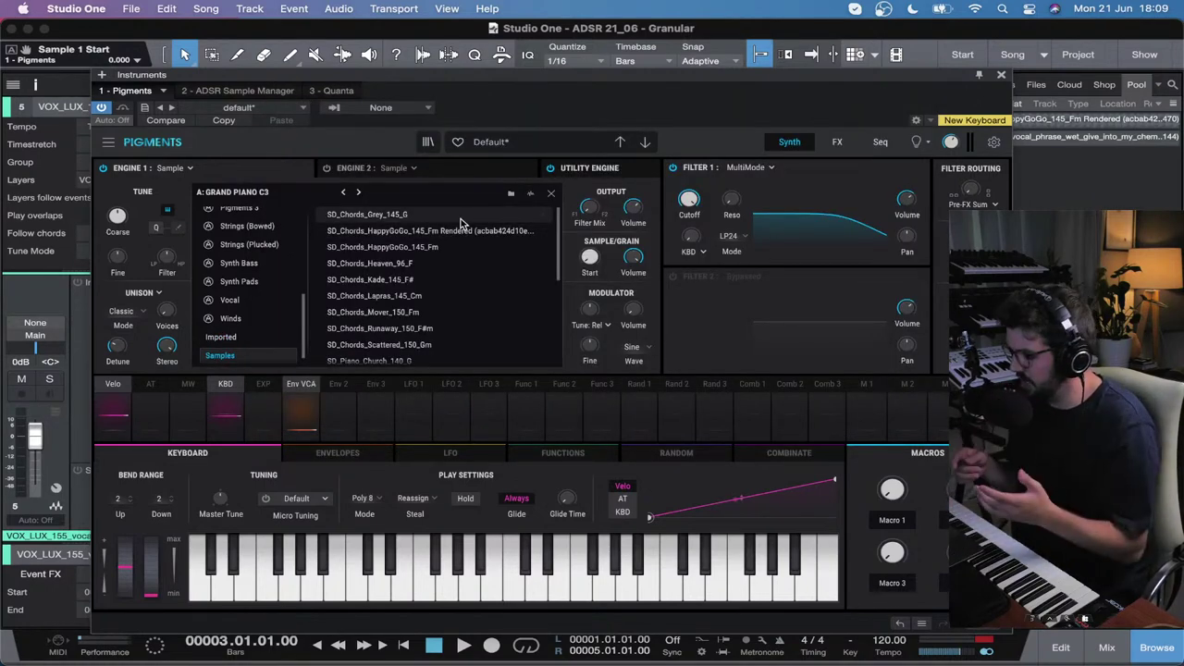
# Step: Load SD_Synth_HappyMelody_124_G from the Samples folder into Engine 1 and set the sample volume to -0.862 dB
pyautogui.moveTo(546, 76); pyautogui.dragTo(515, 76)
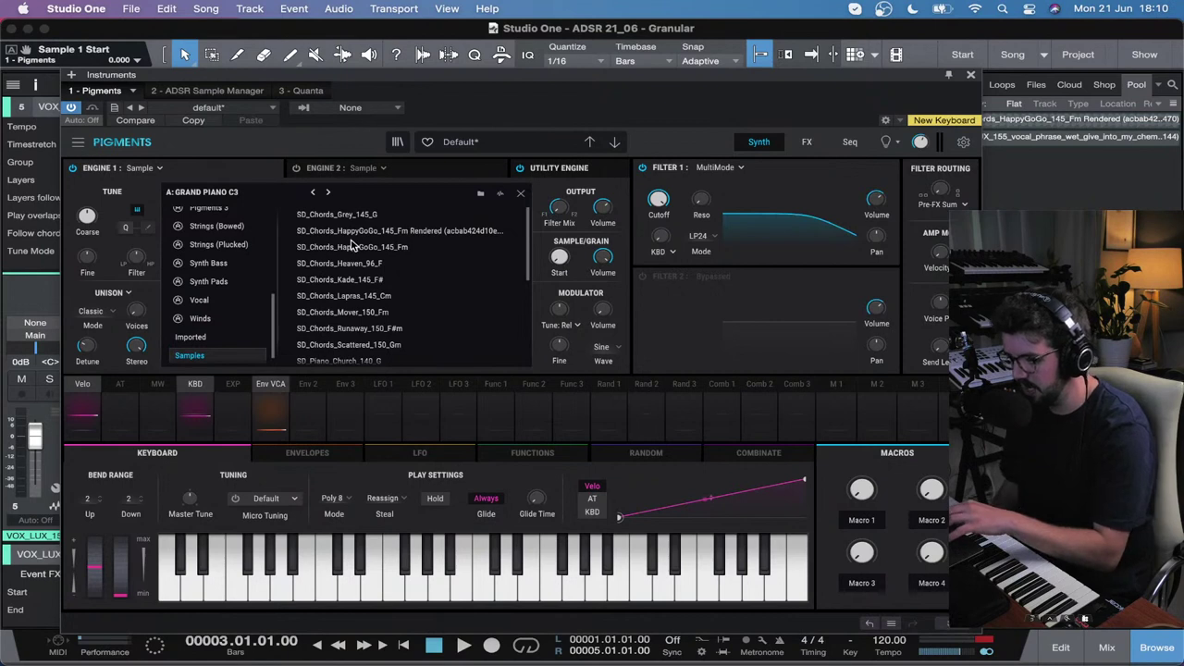
pyautogui.scroll(-6, 351, 245)
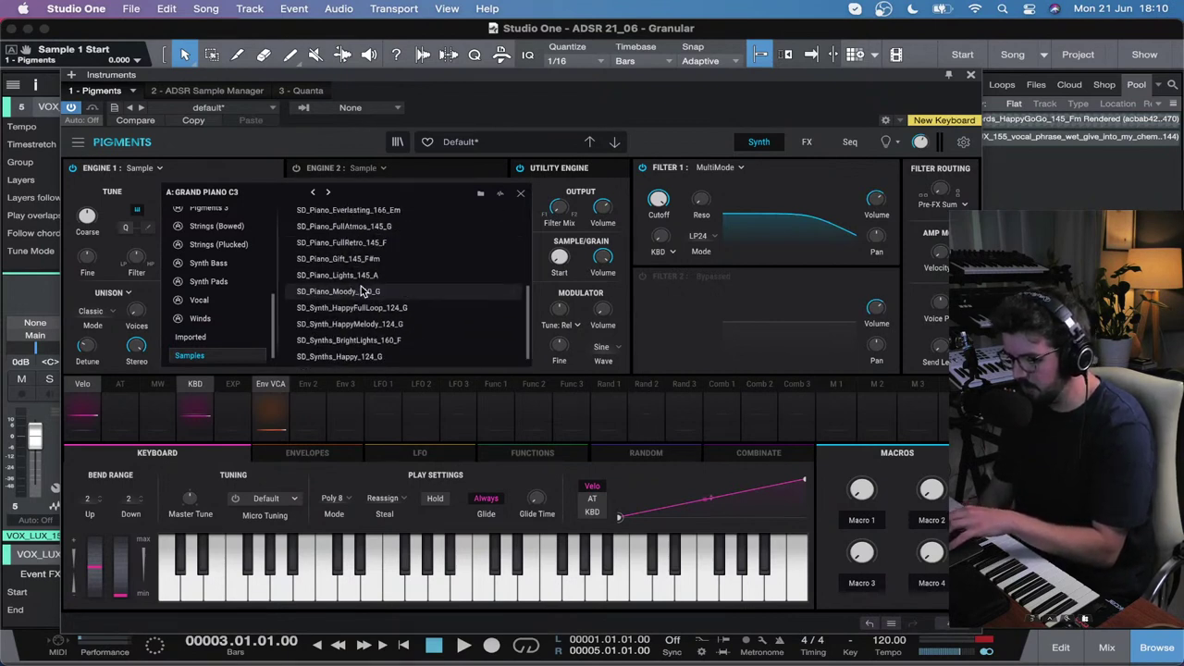
pyautogui.scroll(6, 362, 291)
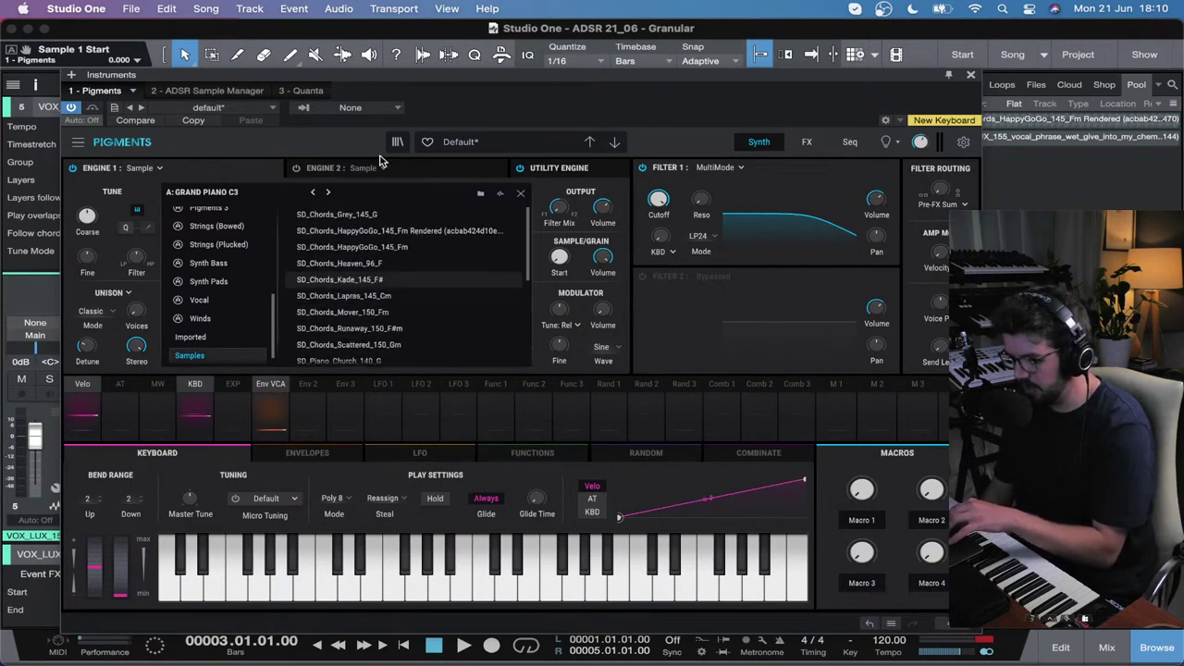
pyautogui.scroll(-6, 367, 301)
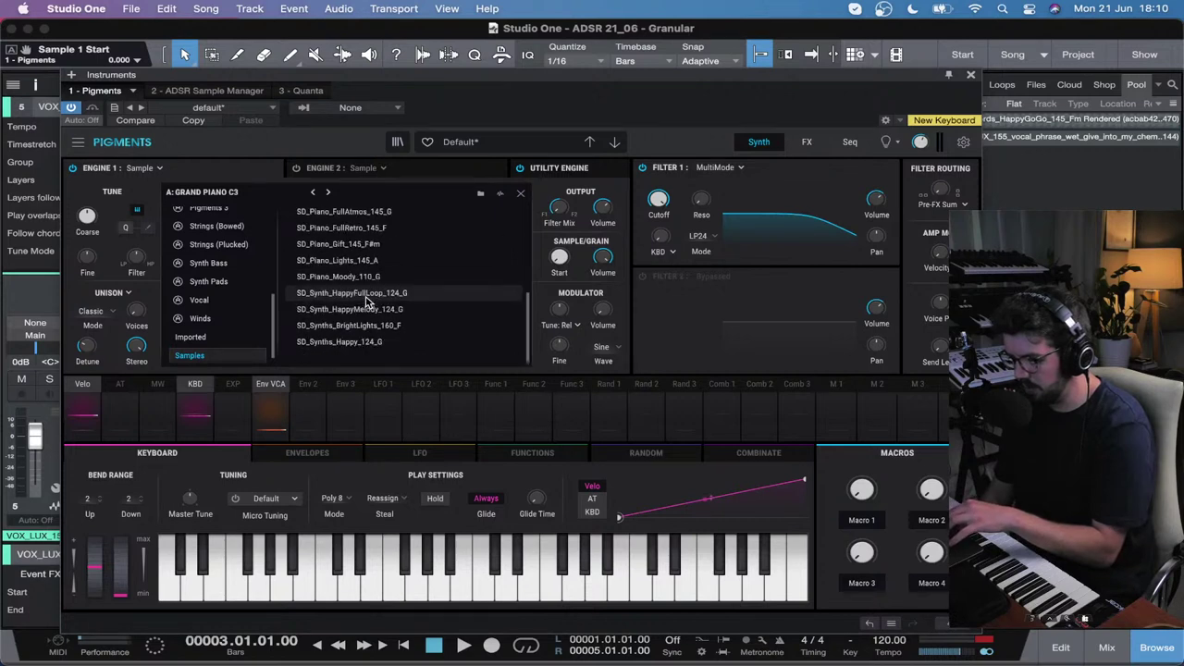
pyautogui.click(385, 313)
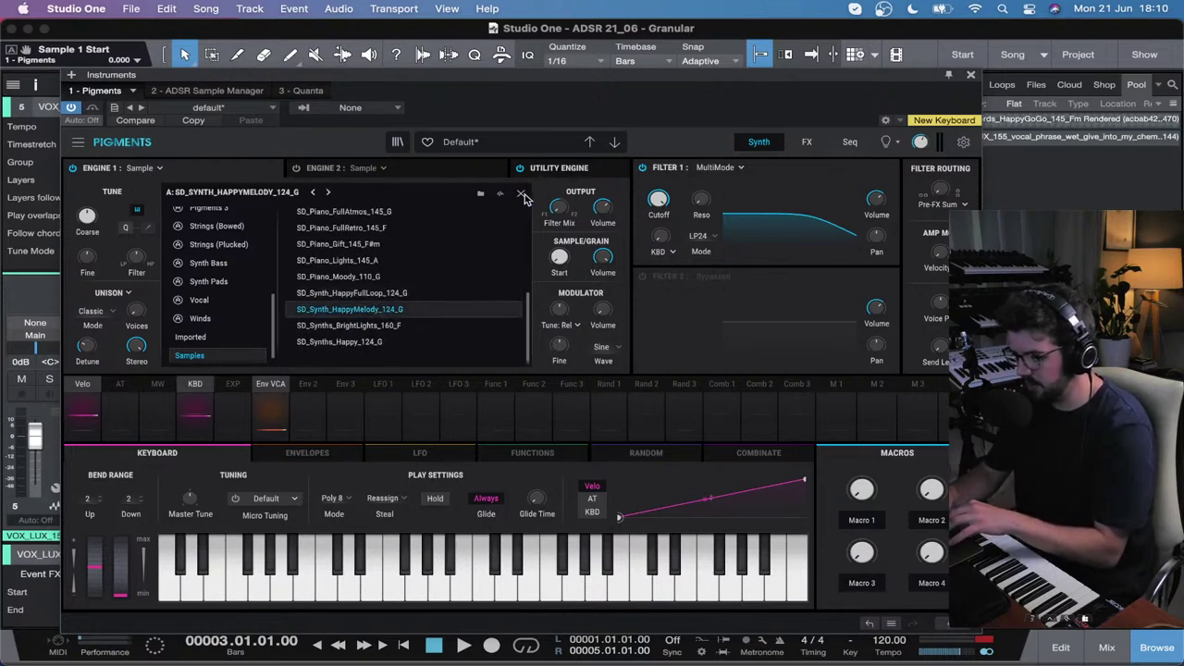
pyautogui.click(521, 196)
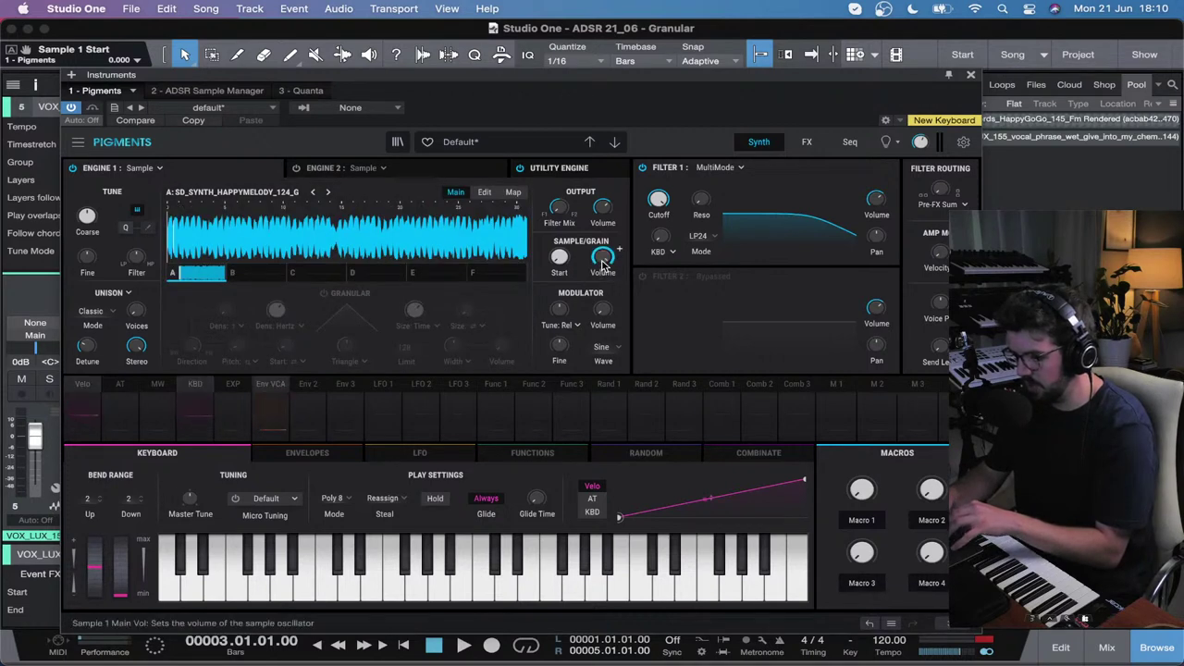
pyautogui.moveTo(602, 264); pyautogui.dragTo(602, 246)
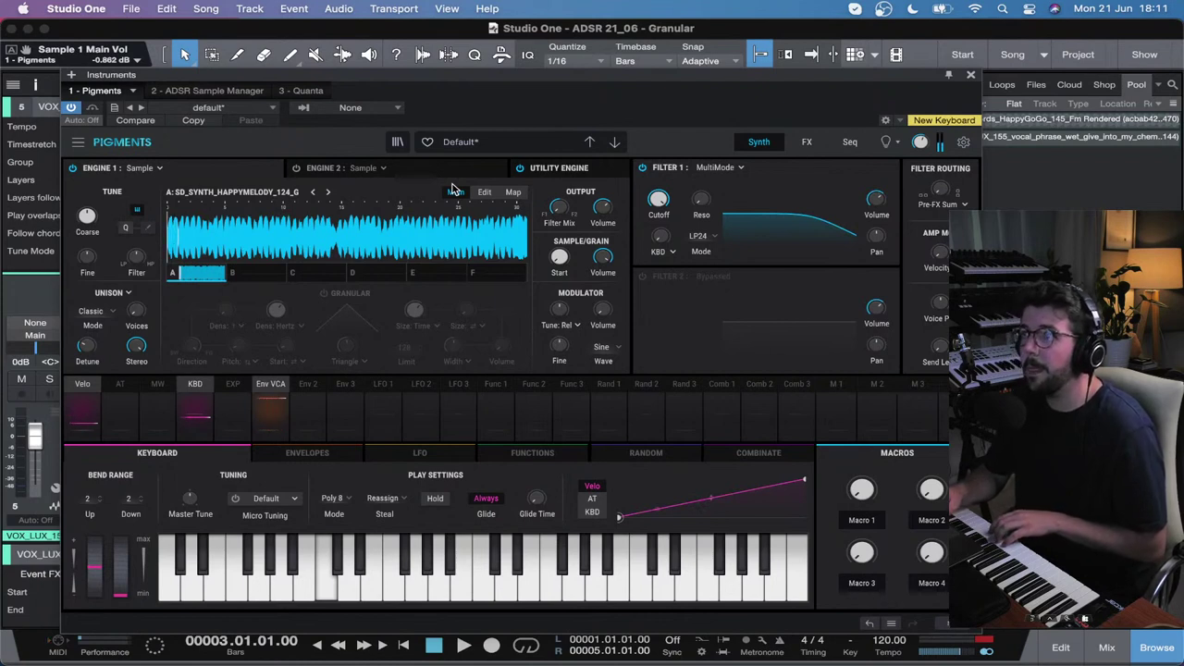
# Step: Turn on Granular in Engine 1 and set the grain envelope shape to Tukey
pyautogui.click(323, 294)
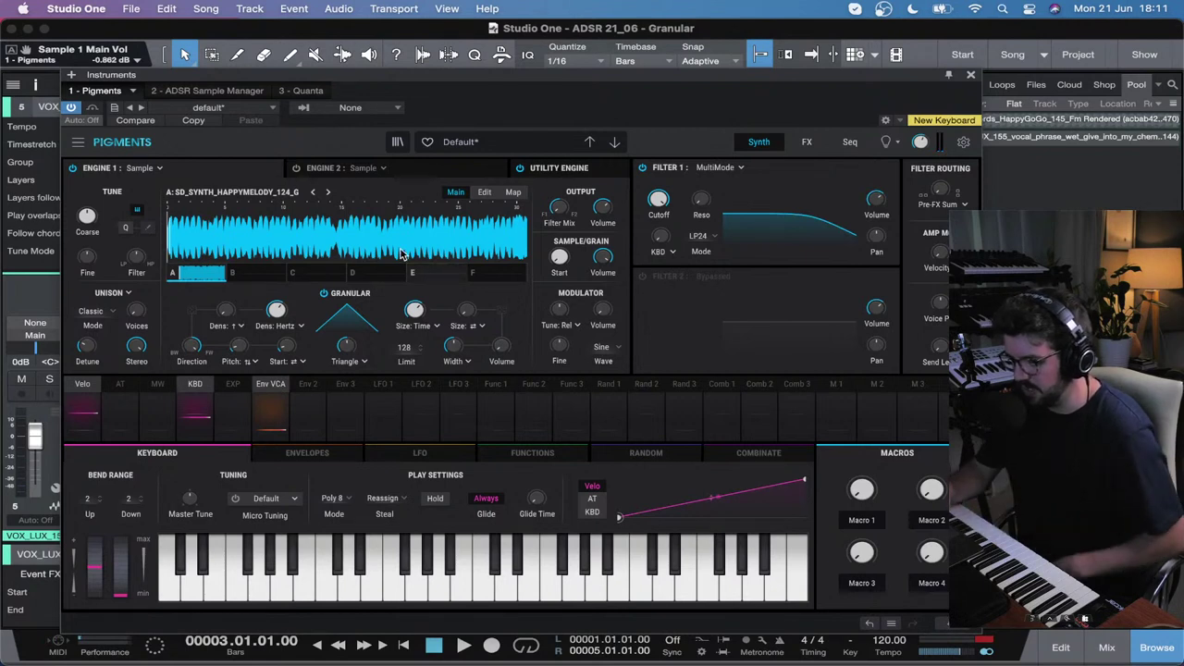
pyautogui.click(359, 364)
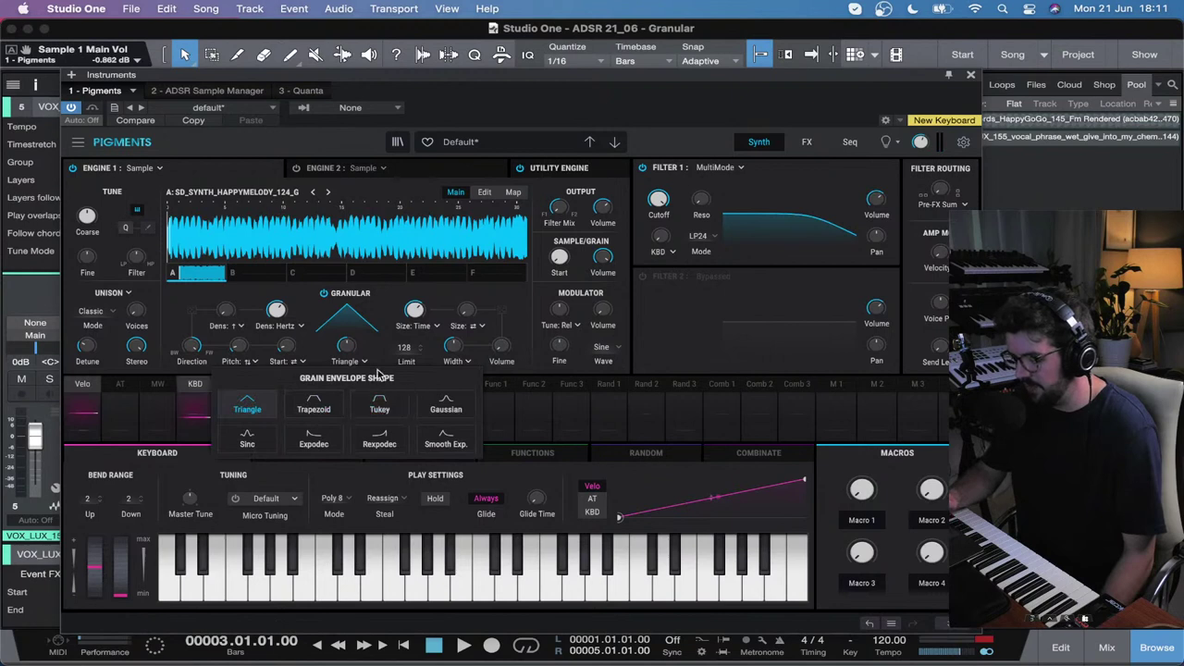
pyautogui.click(172, 239)
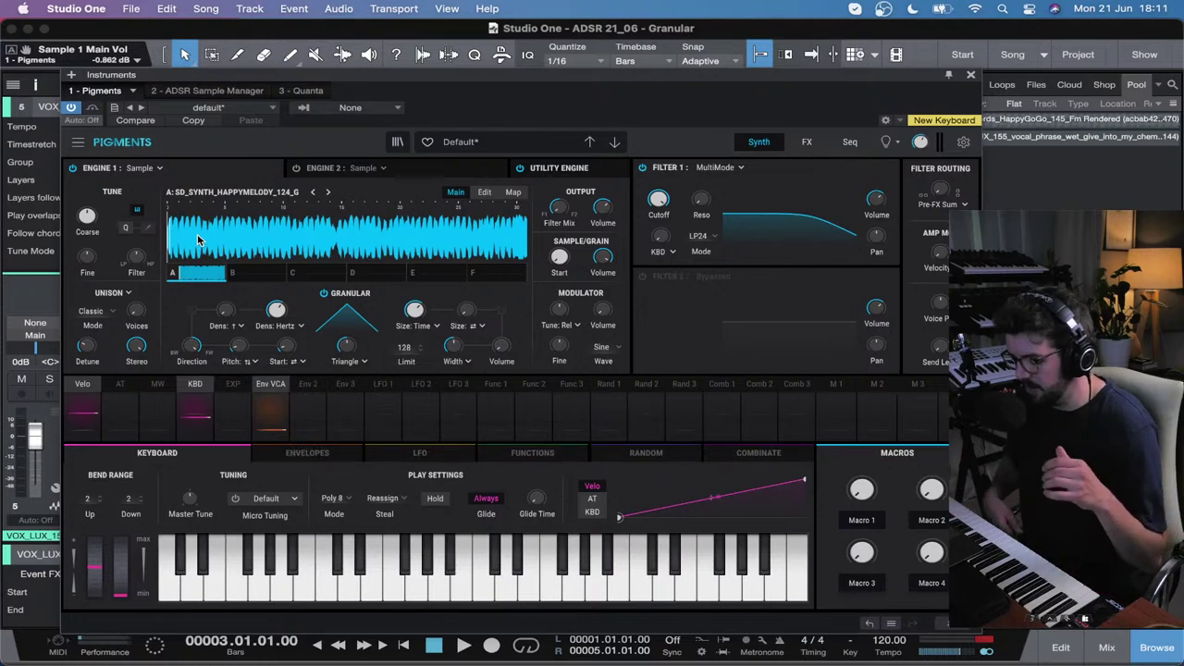
pyautogui.click(365, 360)
pyautogui.click(379, 407)
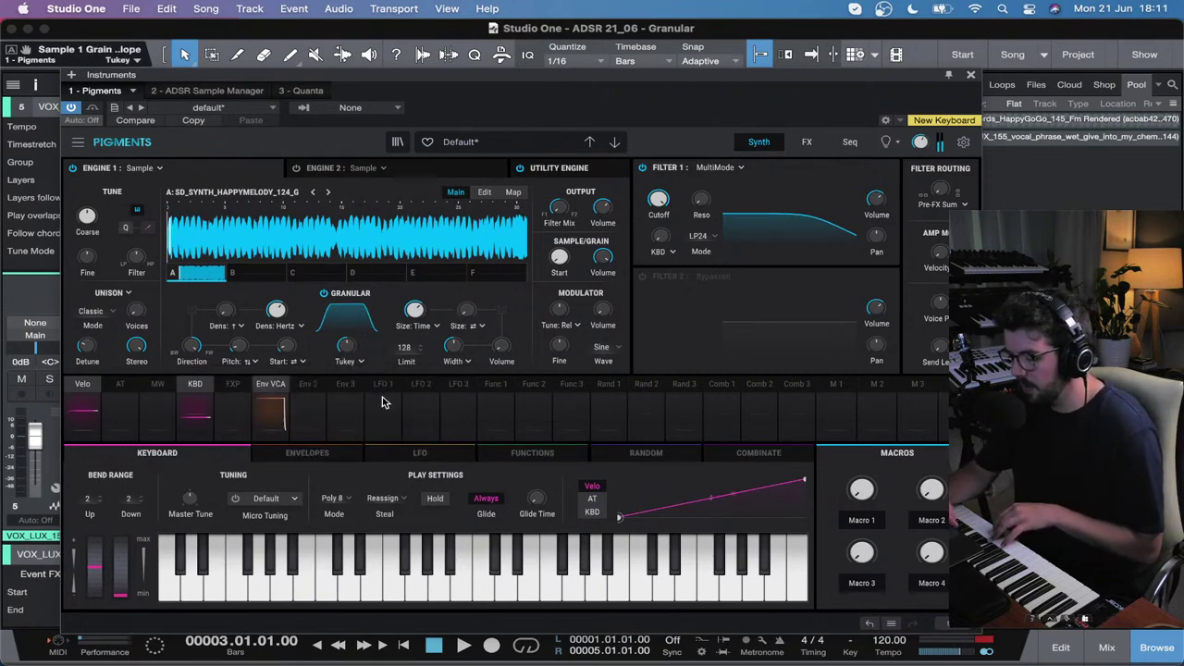
# Step: Change the grain envelope shape to Gaussian
pyautogui.click(364, 362)
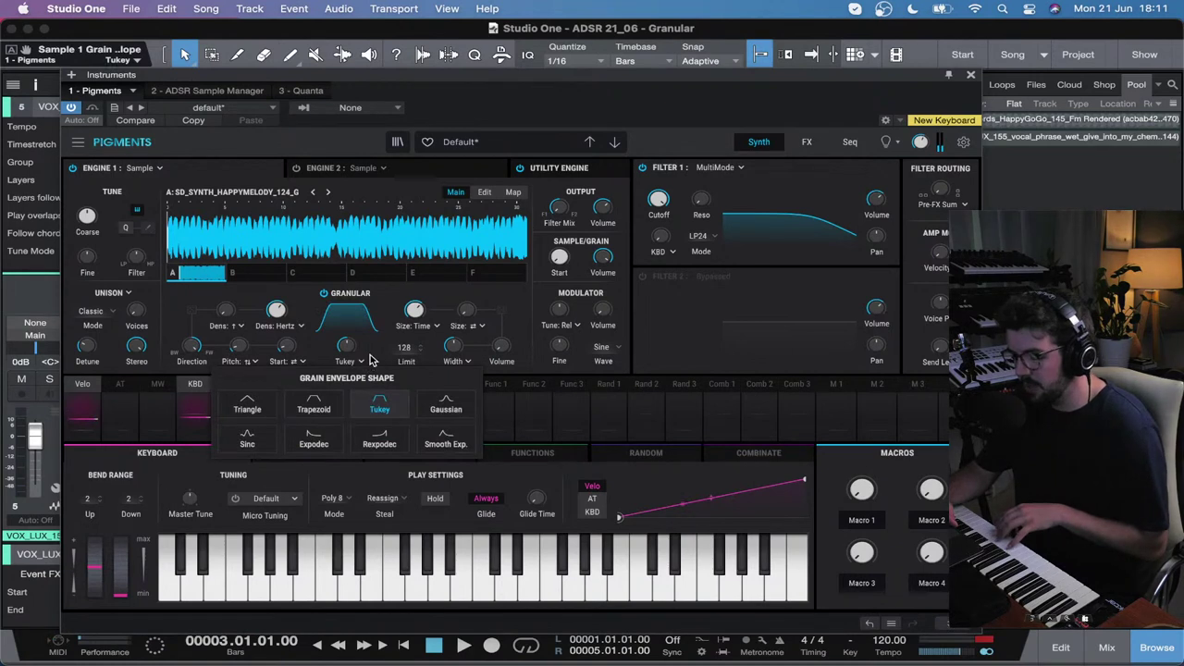
pyautogui.click(368, 361)
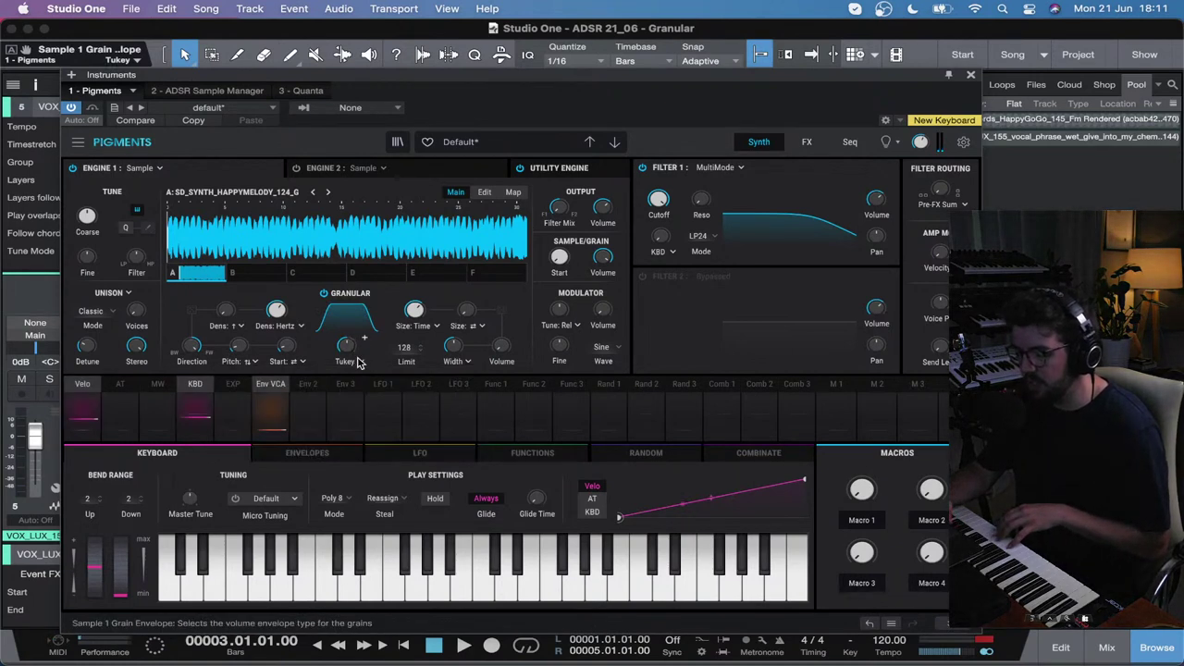
pyautogui.click(361, 361)
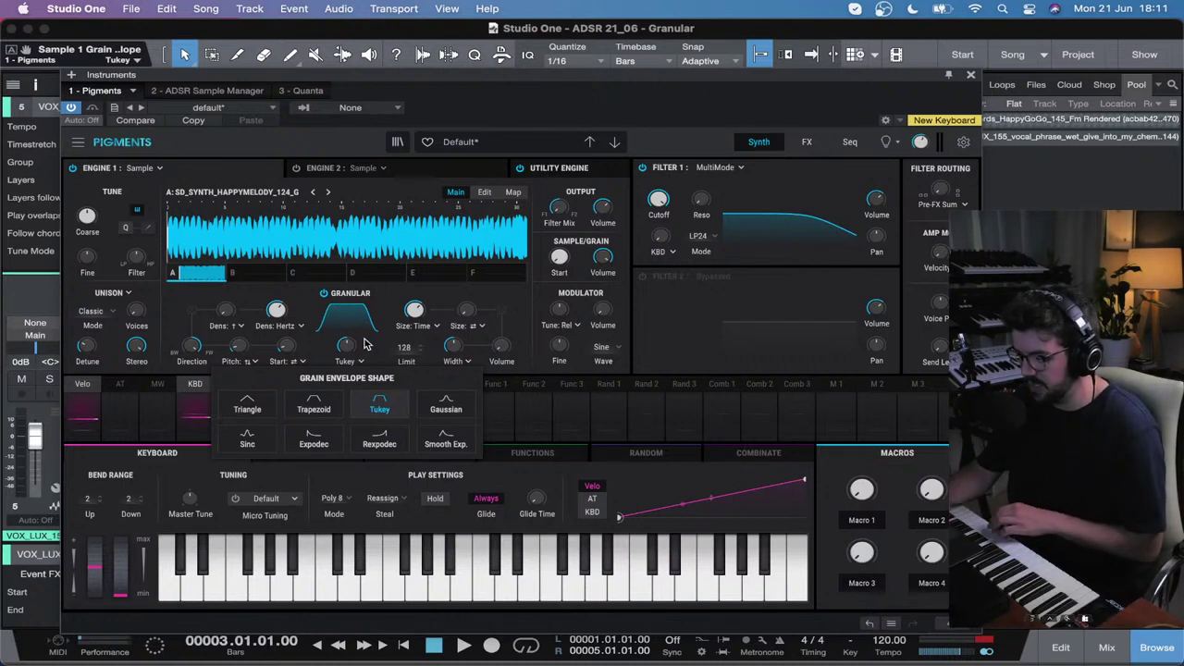
pyautogui.click(445, 407)
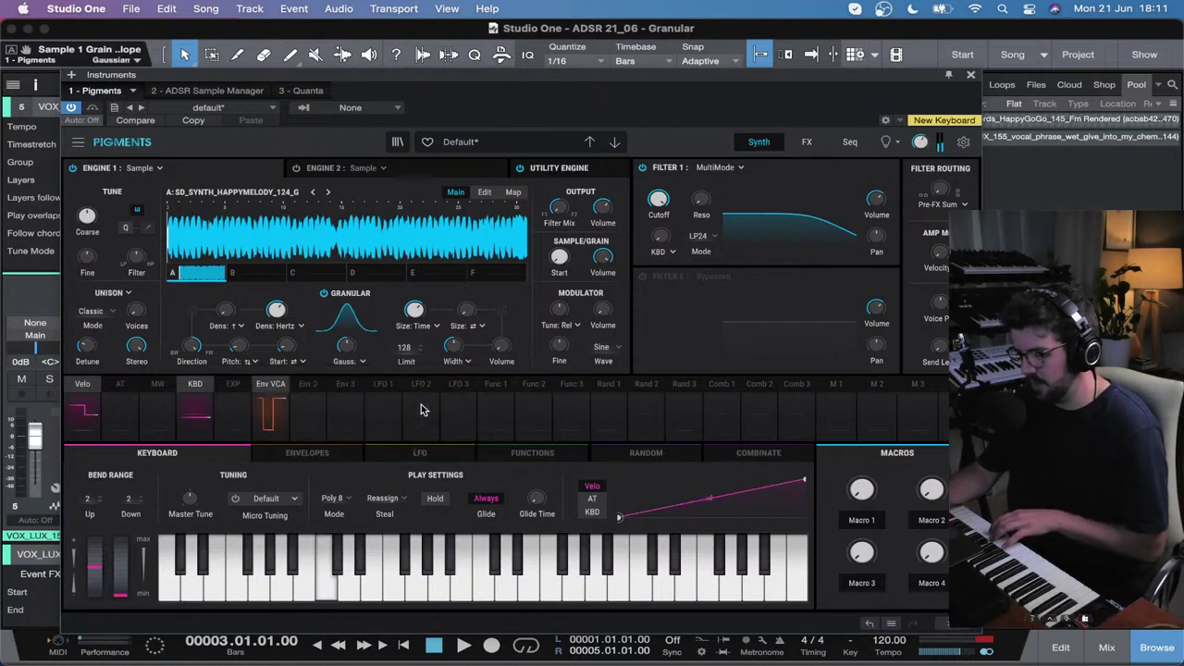
# Step: Try the Sinc, Expodec and Rexpodec grain envelope shapes in Engine 1
pyautogui.click(360, 364)
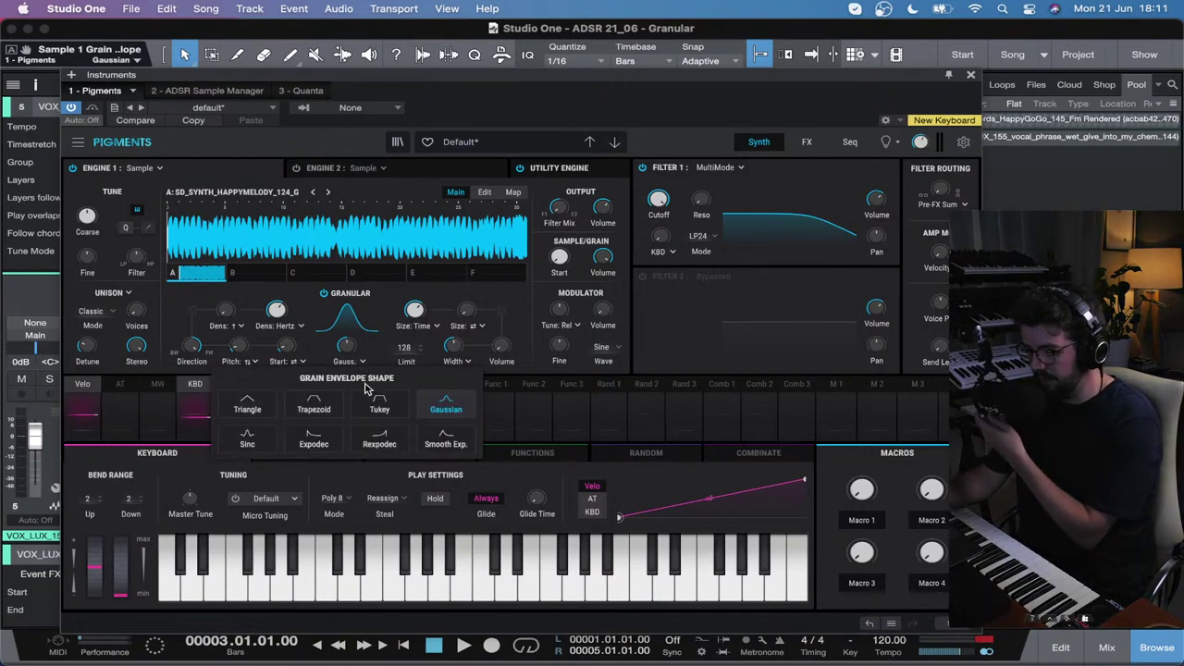
pyautogui.click(271, 445)
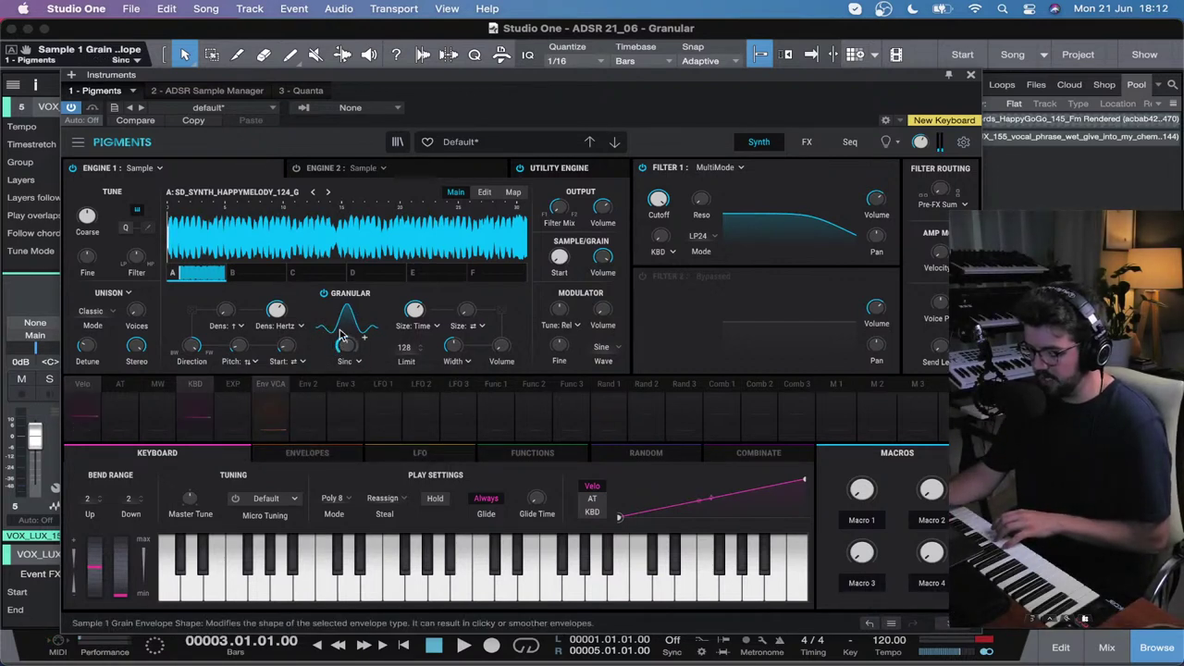
pyautogui.click(361, 364)
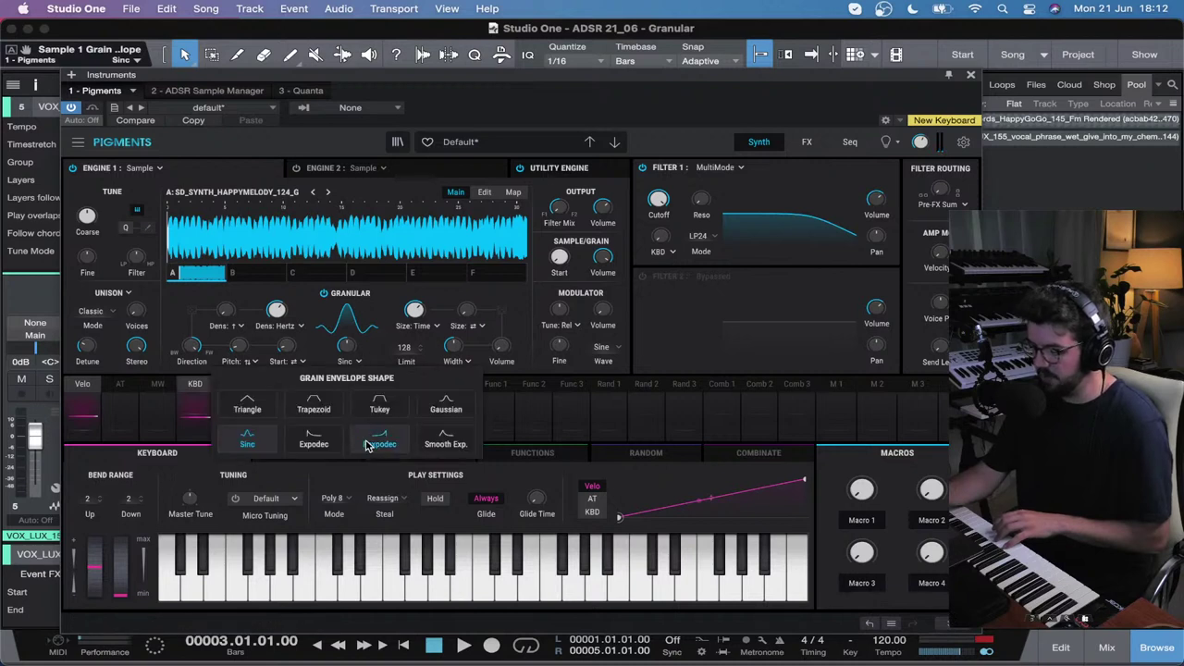
pyautogui.click(314, 439)
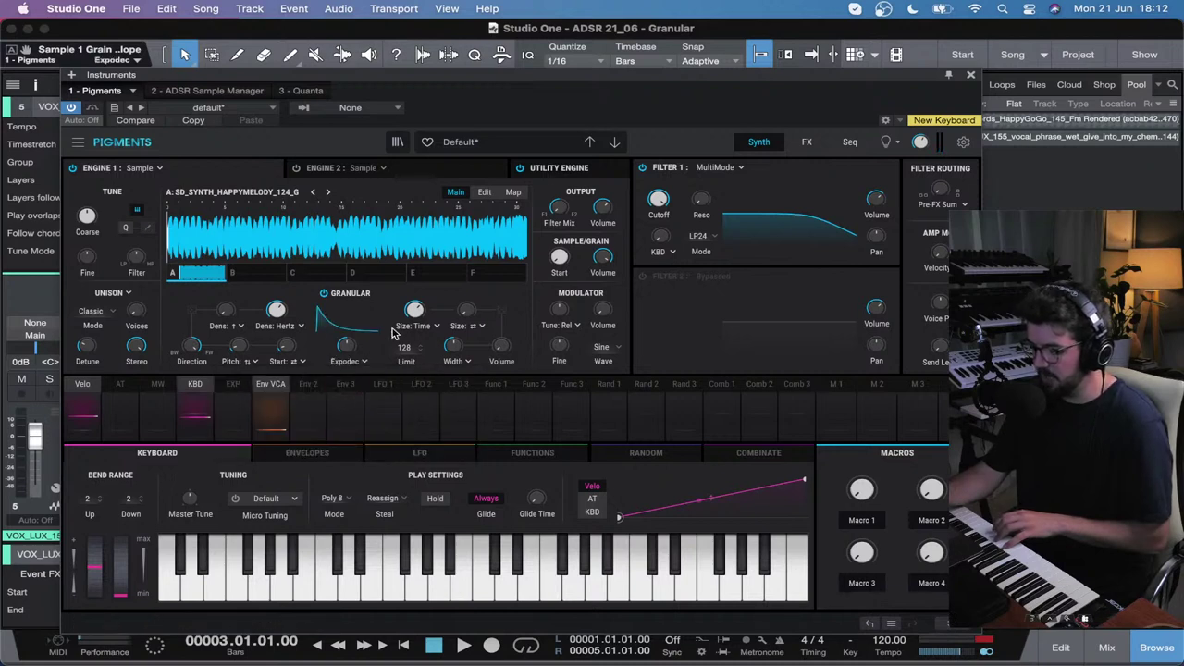
pyautogui.click(361, 364)
pyautogui.click(390, 449)
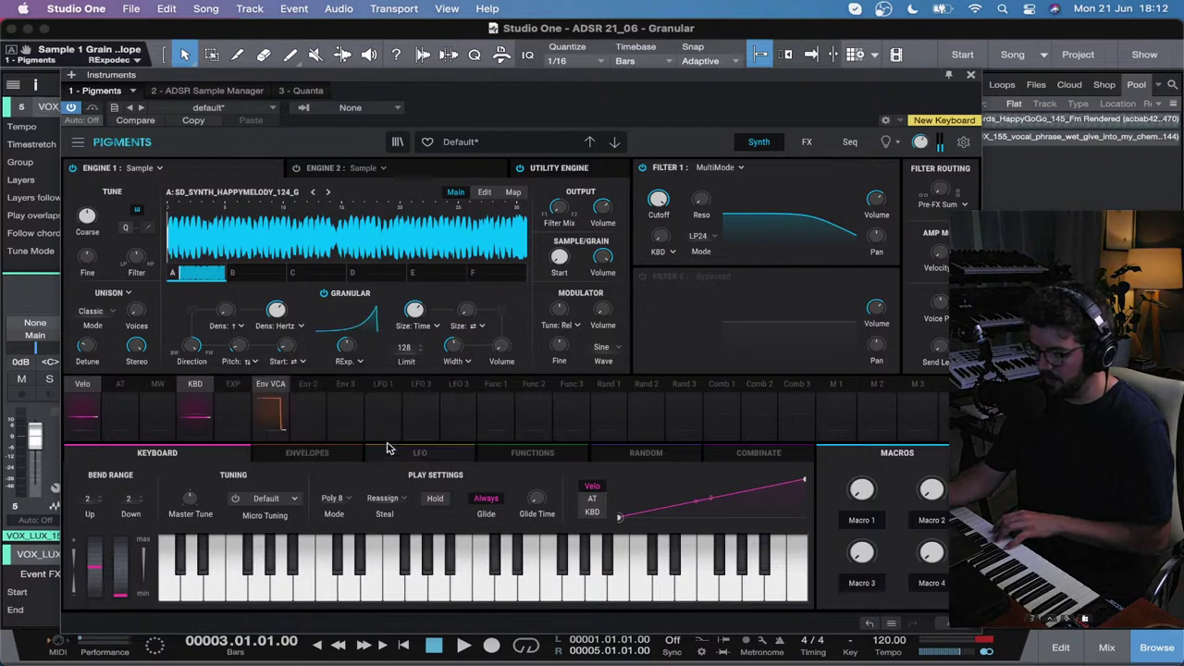
# Step: Change the grain envelope shape to Smooth Exp. and set its shape amount to 0.772
pyautogui.click(361, 363)
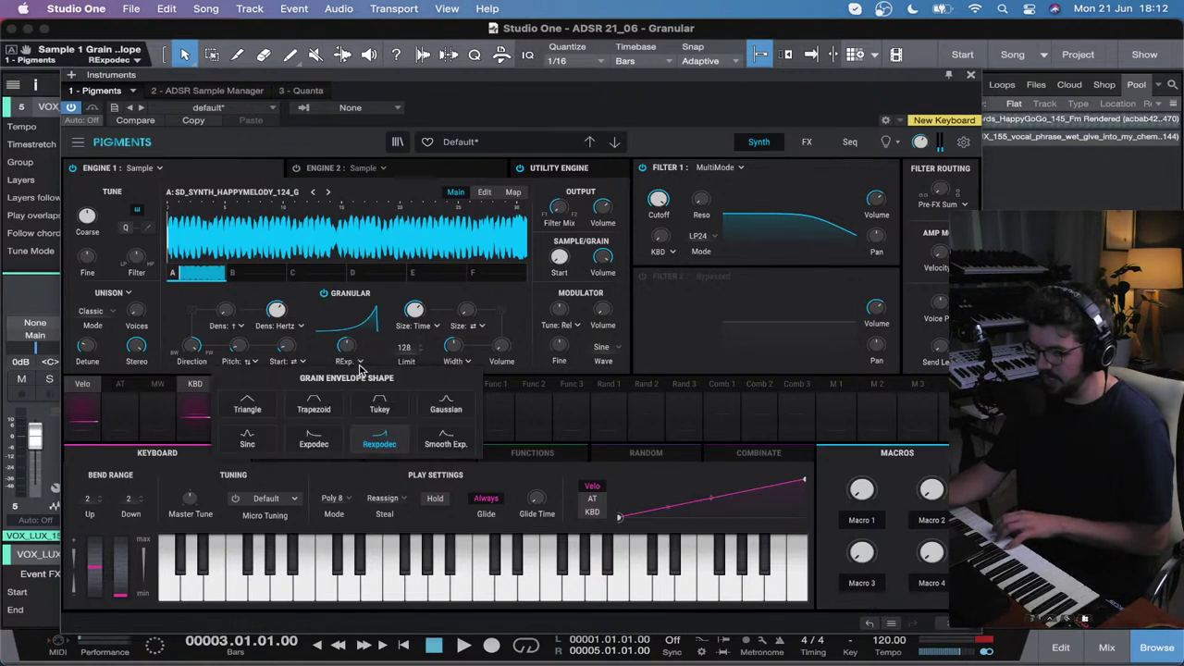
pyautogui.click(428, 442)
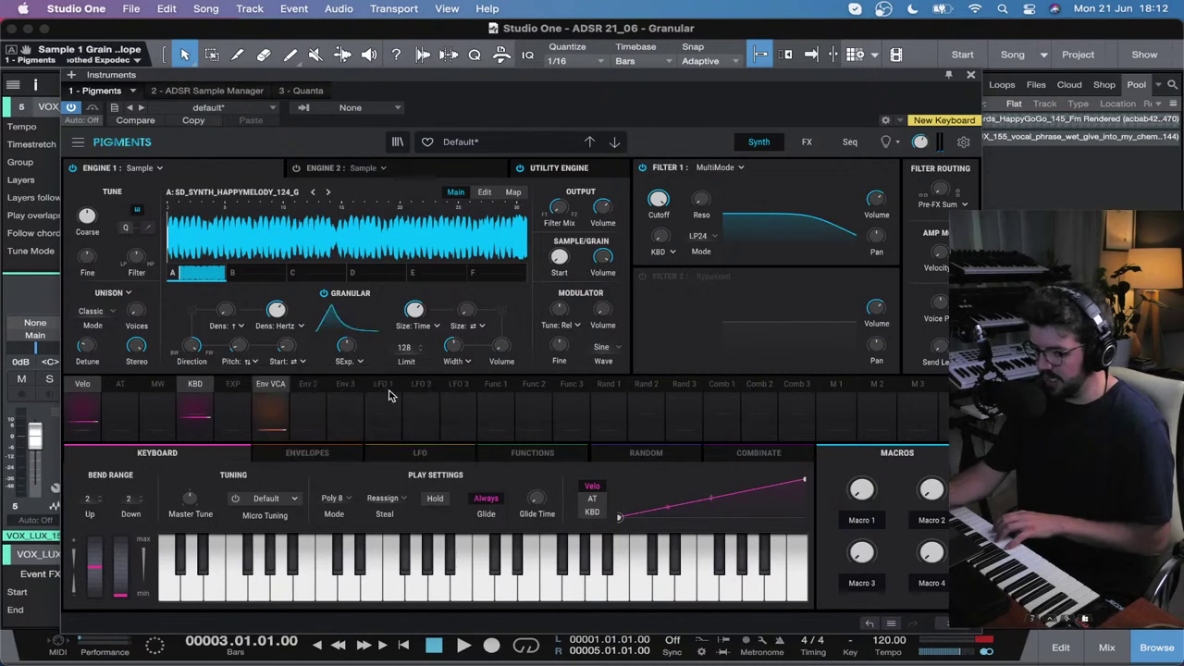
pyautogui.doubleClick(364, 338)
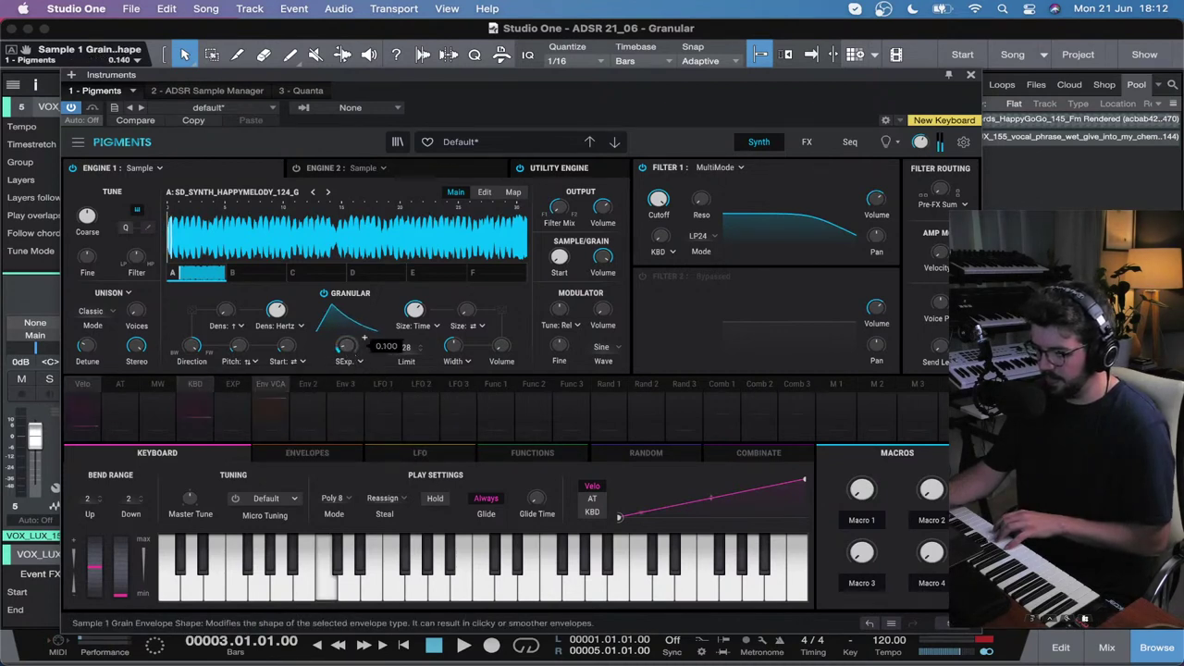
pyautogui.moveTo(365, 338); pyautogui.dragTo(364, 344)
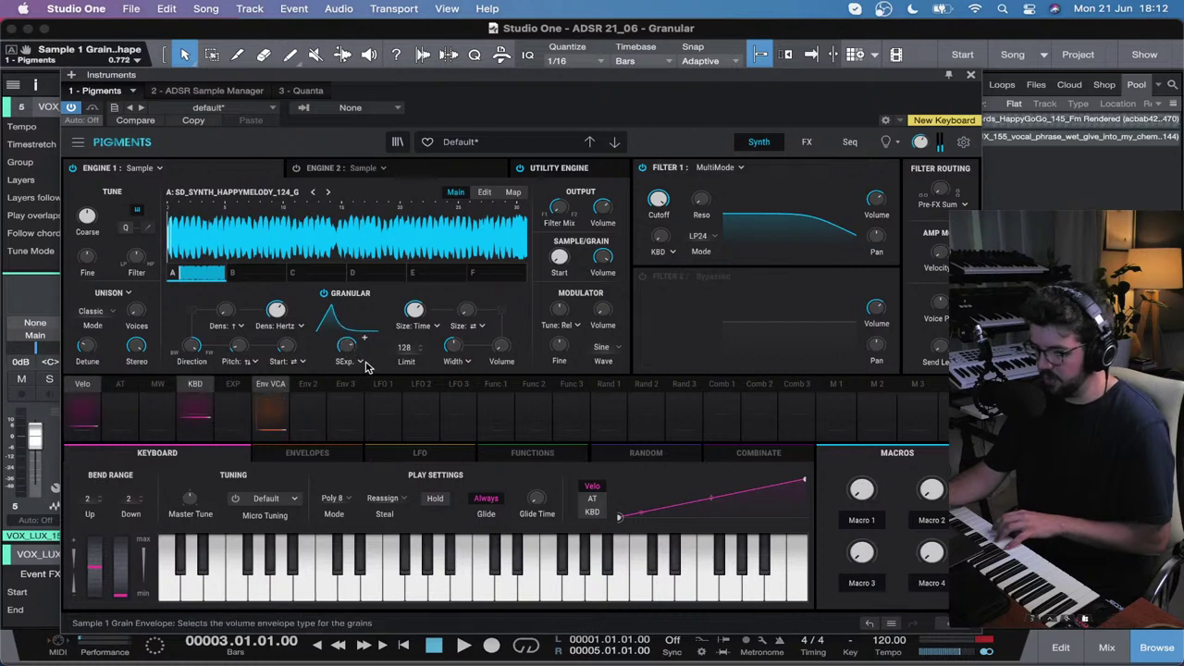
# Step: Change the grain envelope shape to Triangle and set its shape amount to 0.528
pyautogui.click(361, 362)
pyautogui.click(360, 363)
pyautogui.click(362, 362)
pyautogui.click(250, 407)
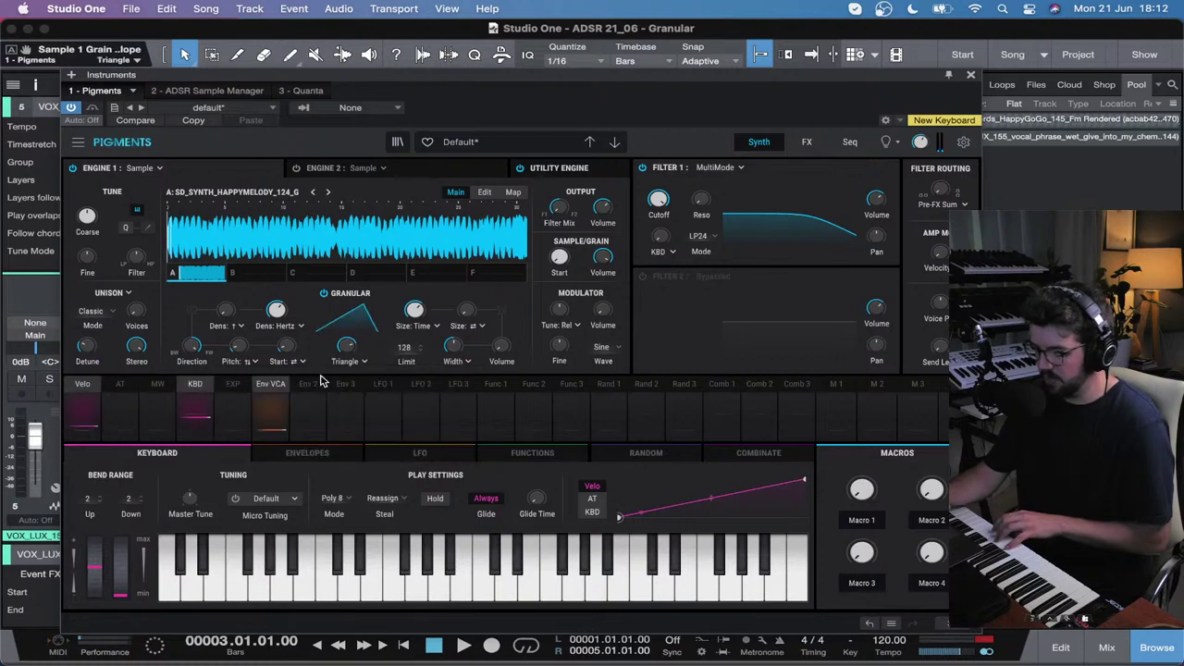
pyautogui.moveTo(348, 346)
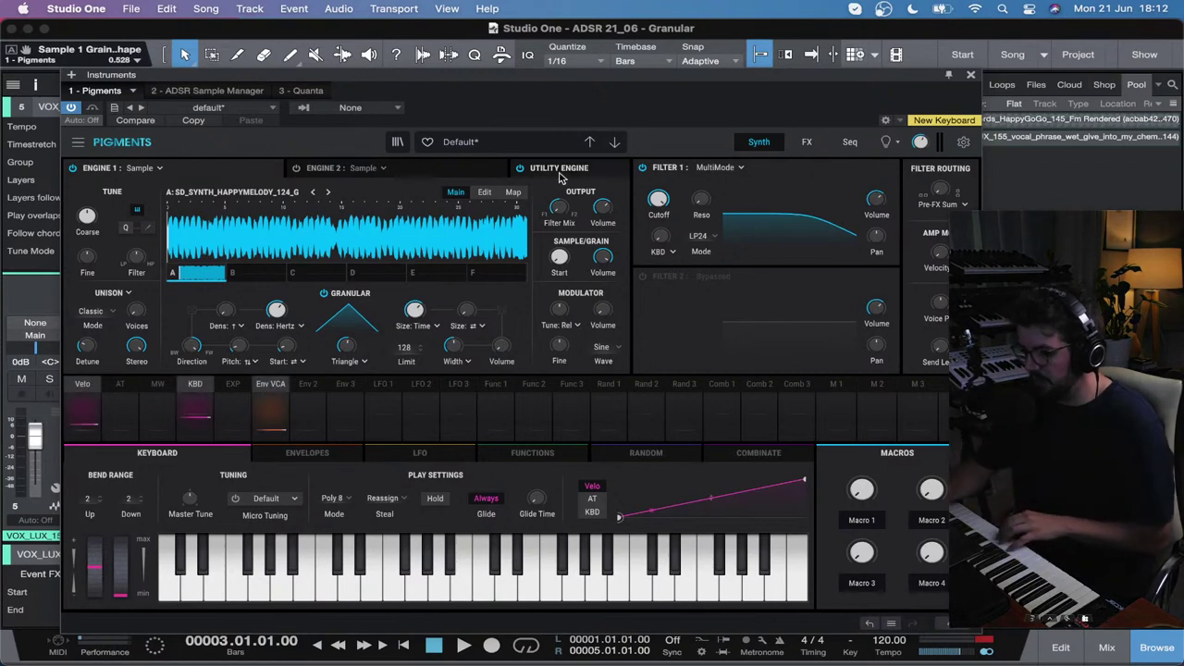
# Step: Try different sample start positions for the grains in Engine 1, ending at 0.336
pyautogui.moveTo(561, 267)
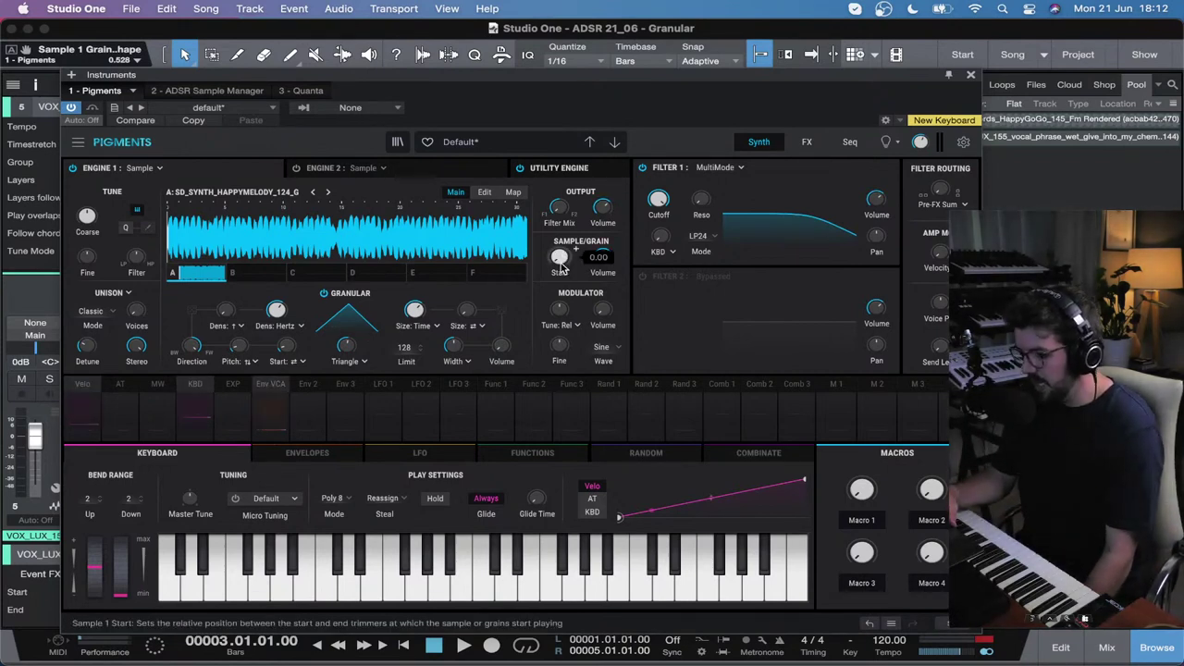
pyautogui.click(561, 266)
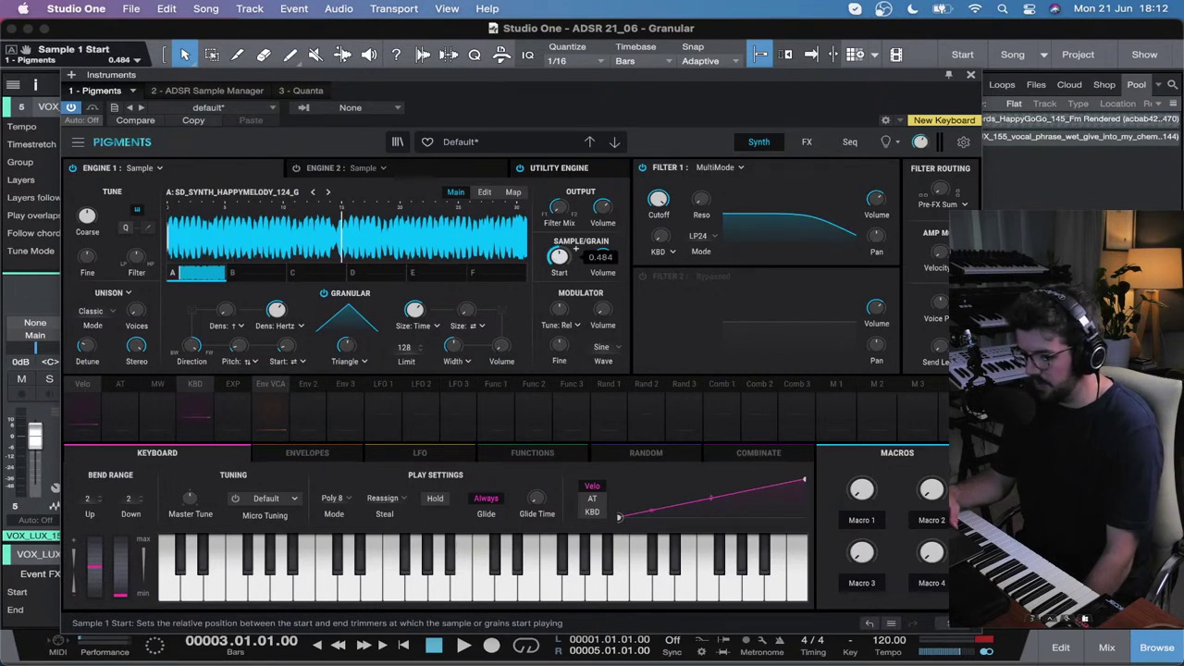
pyautogui.moveTo(560, 266); pyautogui.dragTo(561, 268)
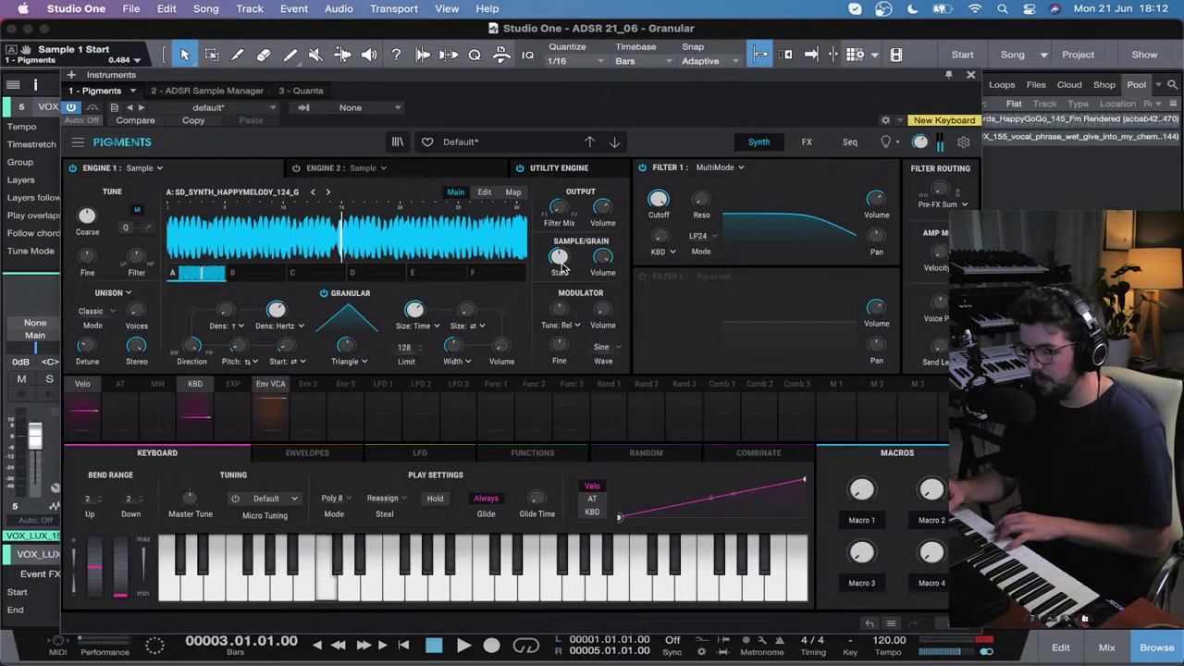
pyautogui.click(561, 268)
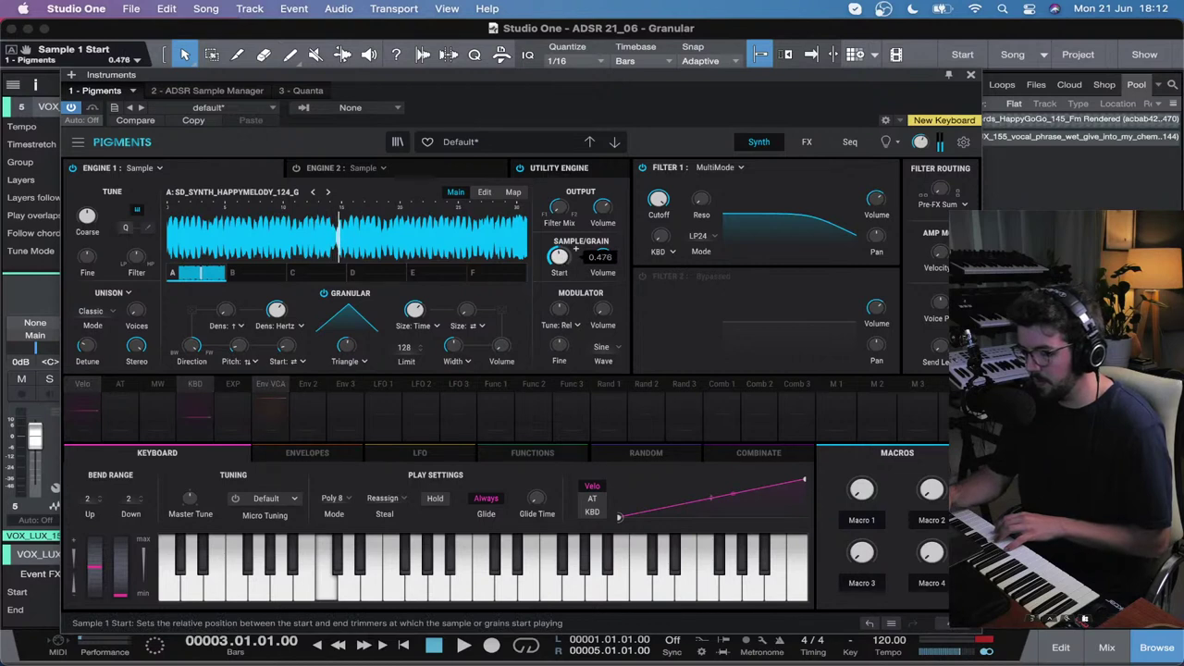
pyautogui.moveTo(560, 266); pyautogui.dragTo(561, 268)
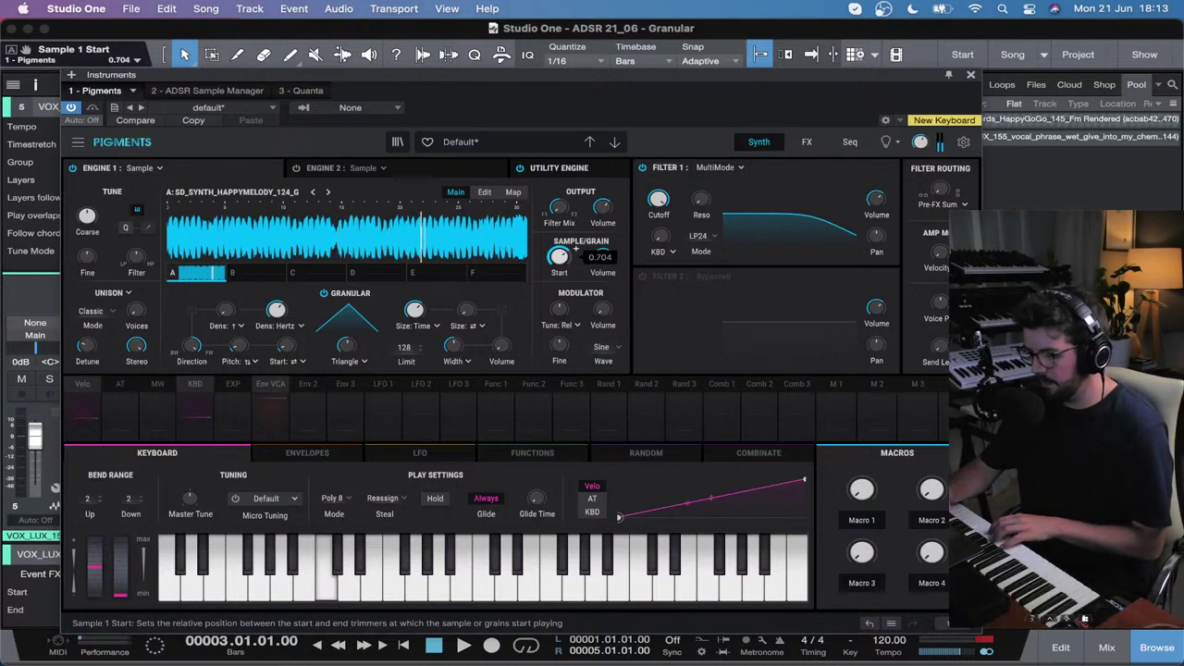
pyautogui.moveTo(574, 249); pyautogui.dragTo(575, 249)
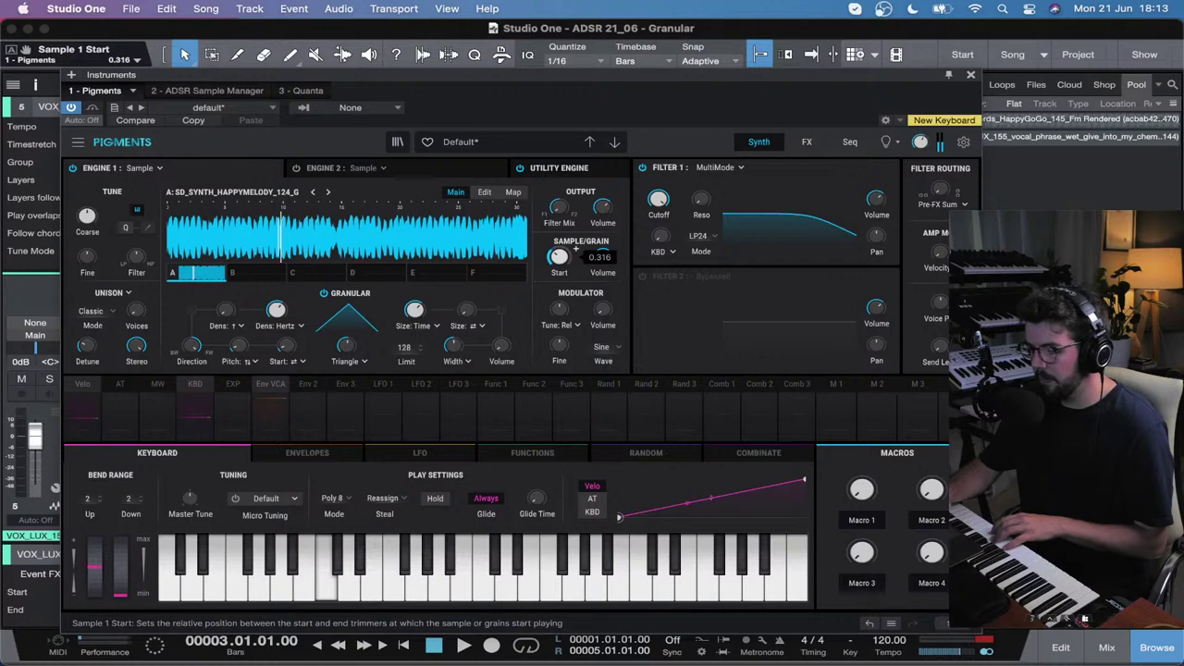
pyautogui.moveTo(574, 249); pyautogui.dragTo(574, 246)
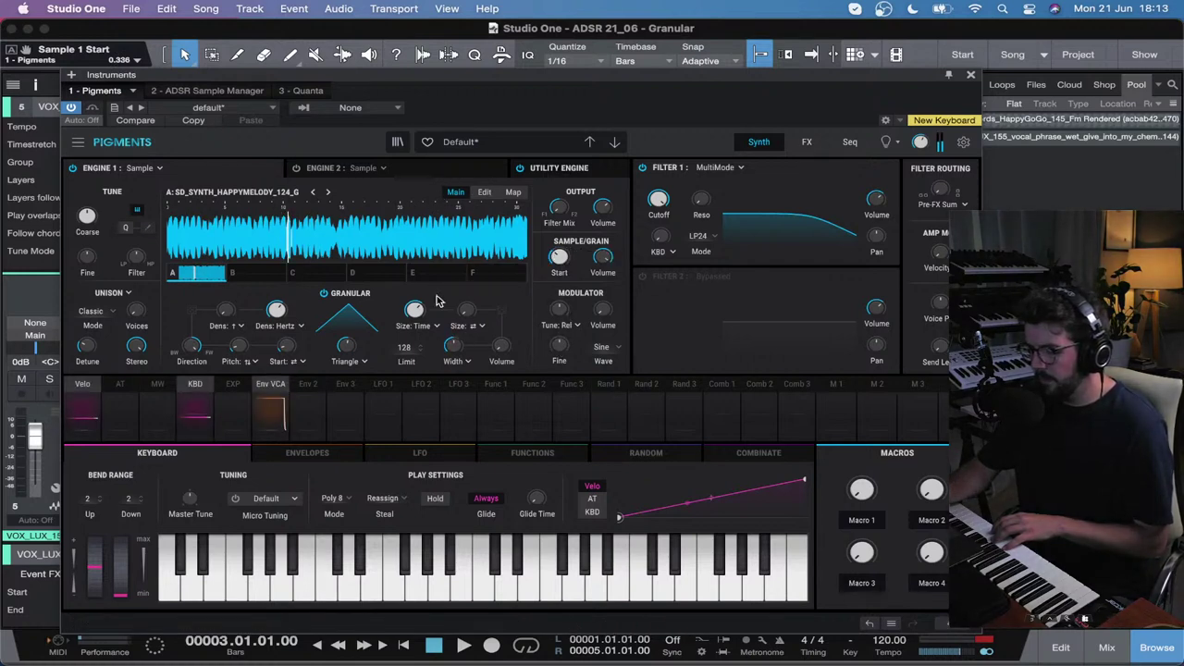
# Step: Sweep the grain size between short and long, ending at 317 ms, and set the random density to 0.376
pyautogui.moveTo(418, 311)
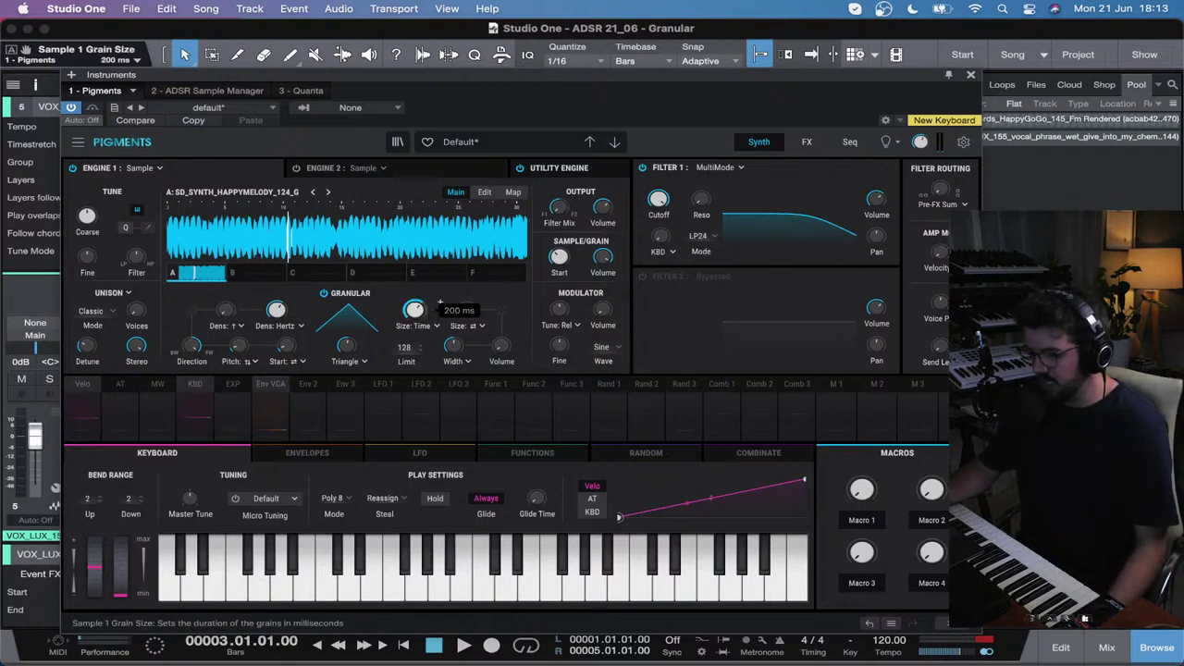
pyautogui.scroll(-5, 440, 302)
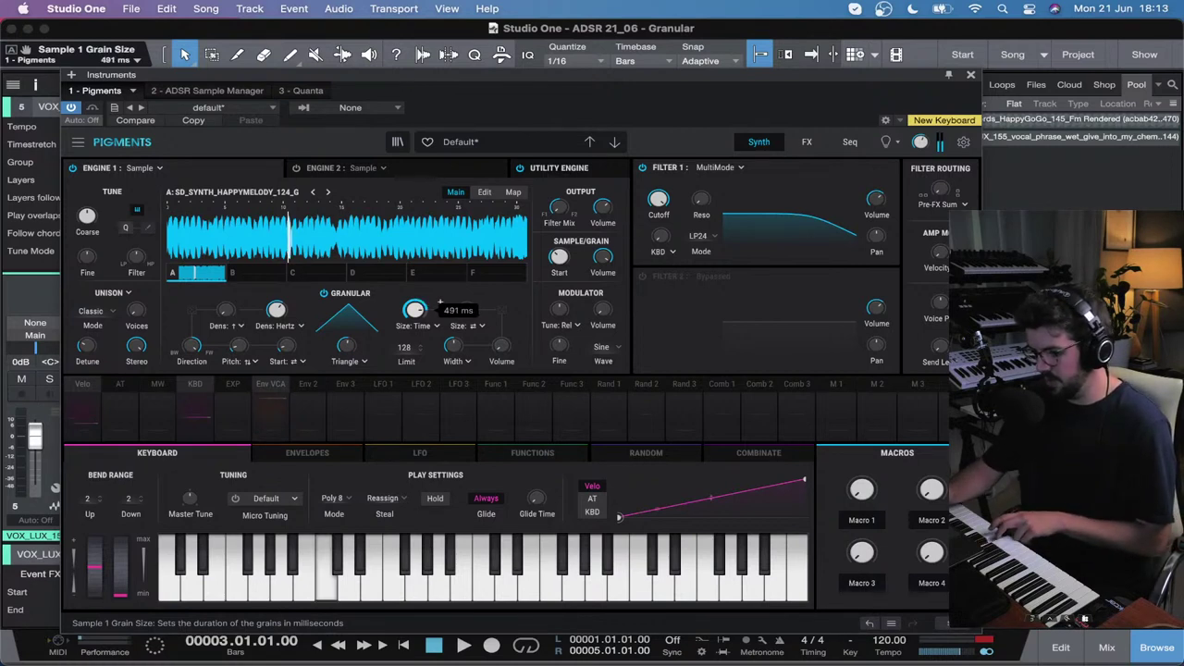
pyautogui.scroll(-10, 440, 302)
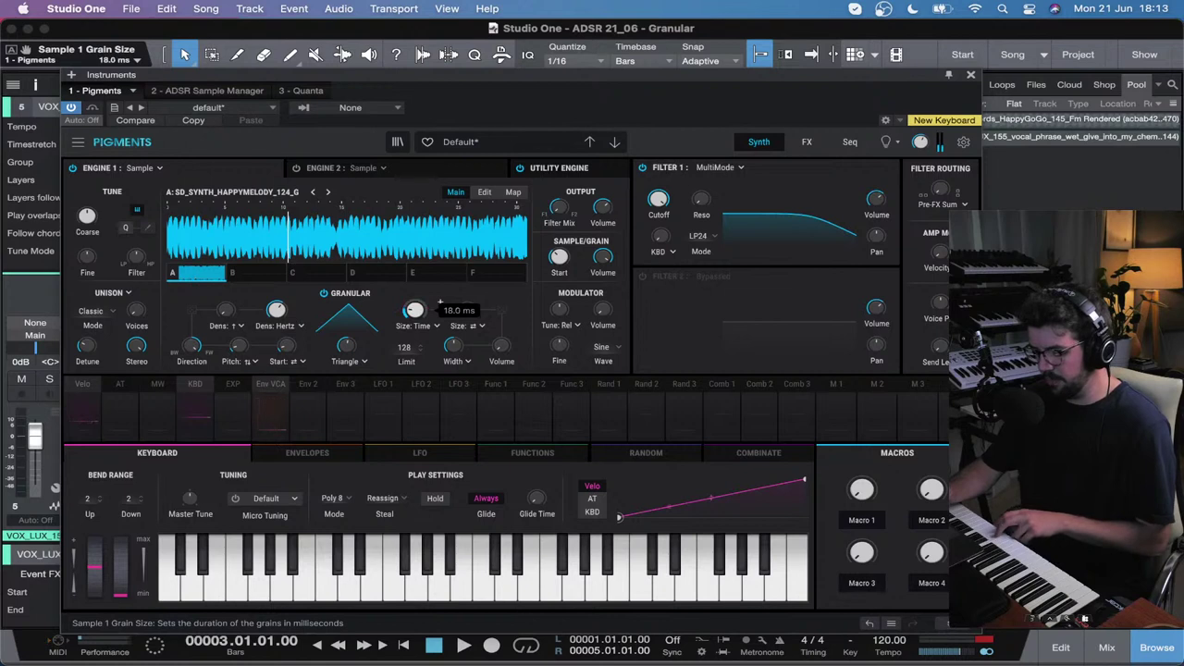
pyautogui.scroll(1, 440, 303)
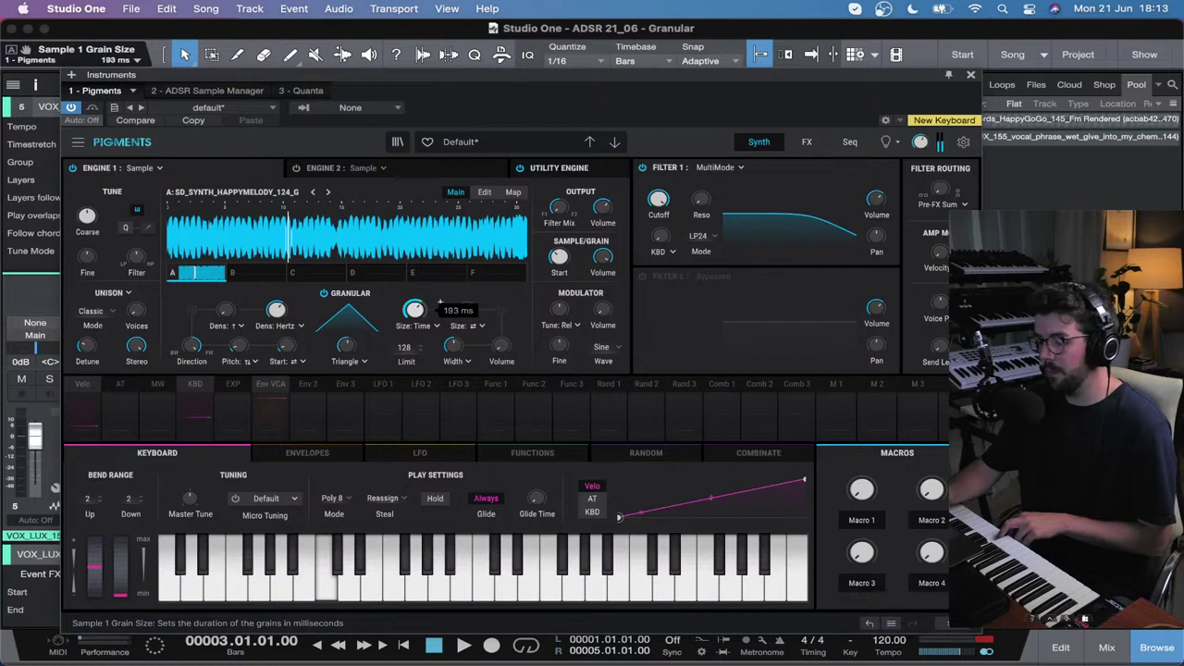
pyautogui.scroll(2, 440, 303)
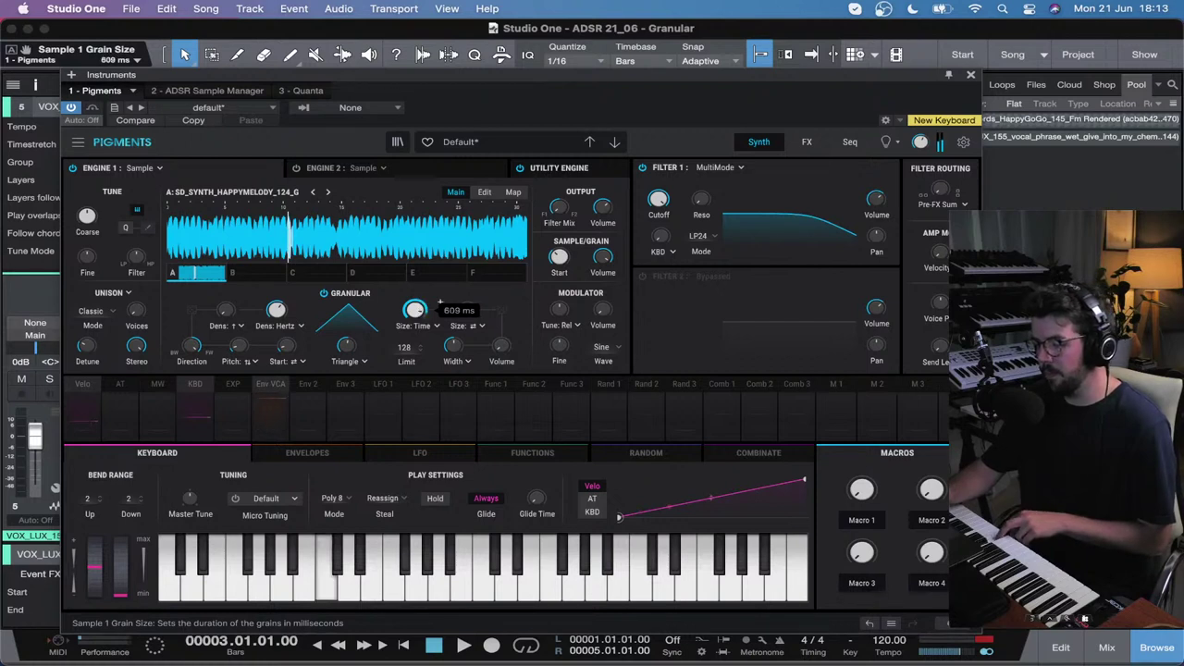
pyautogui.scroll(-1, 440, 303)
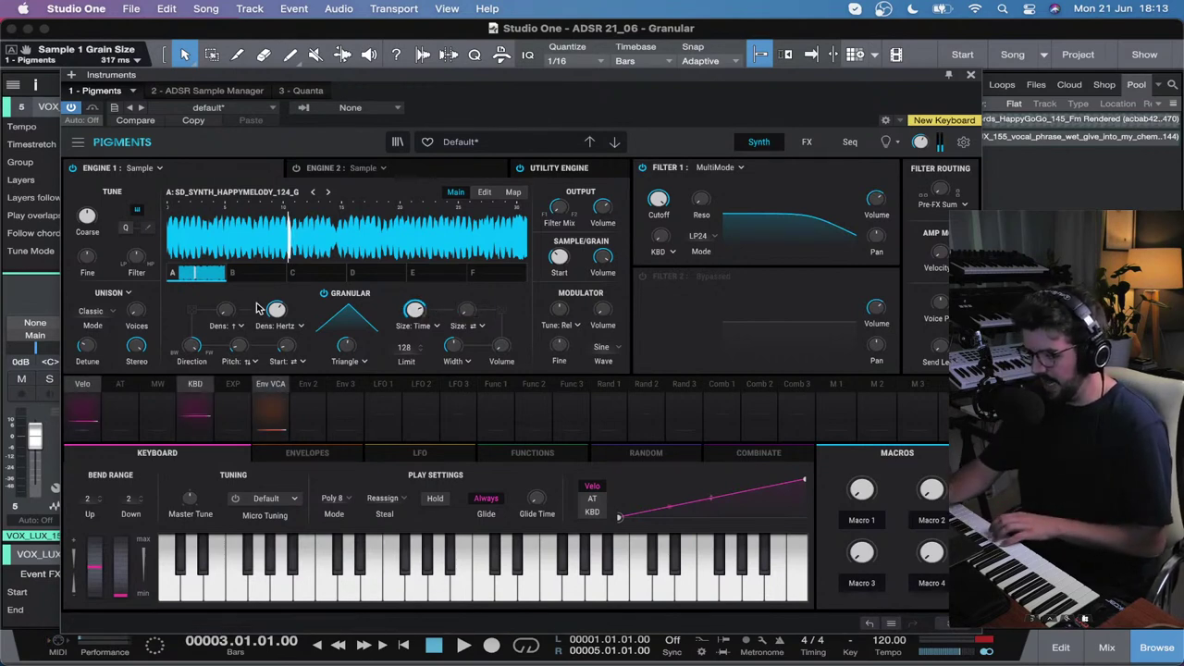
pyautogui.scroll(1, 302, 303)
pyautogui.scroll(-2, 302, 303)
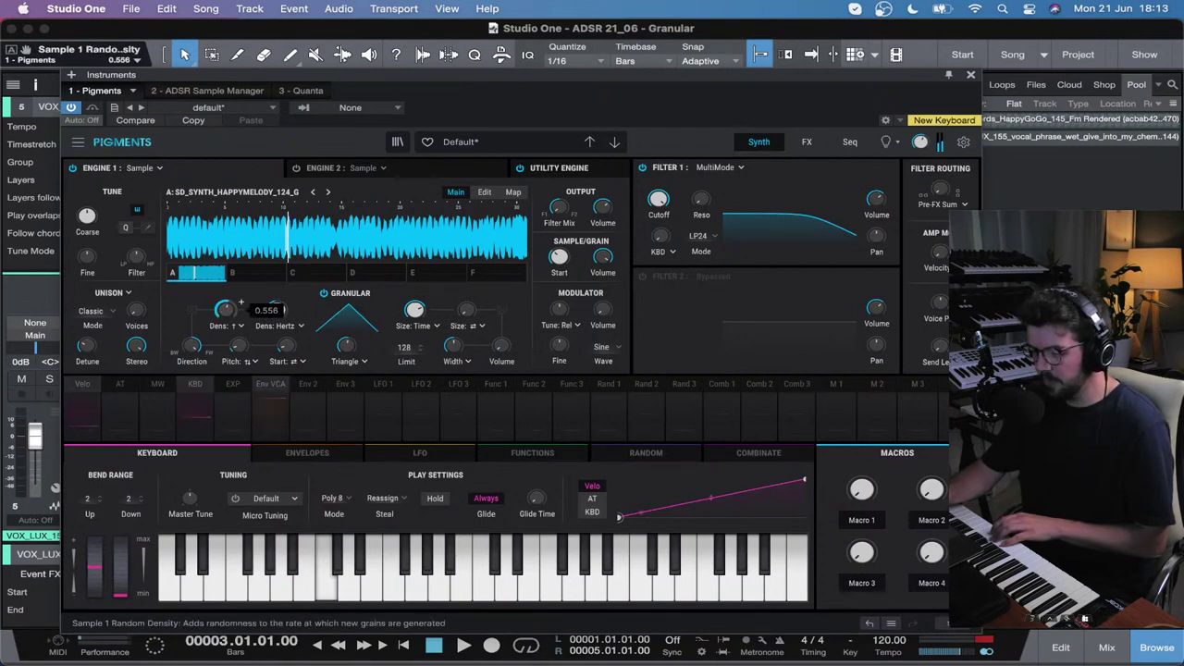
# Step: Set the random grain direction to 50% Bwd 50% Fwd and the grain size to 241 ms
pyautogui.moveTo(192, 347)
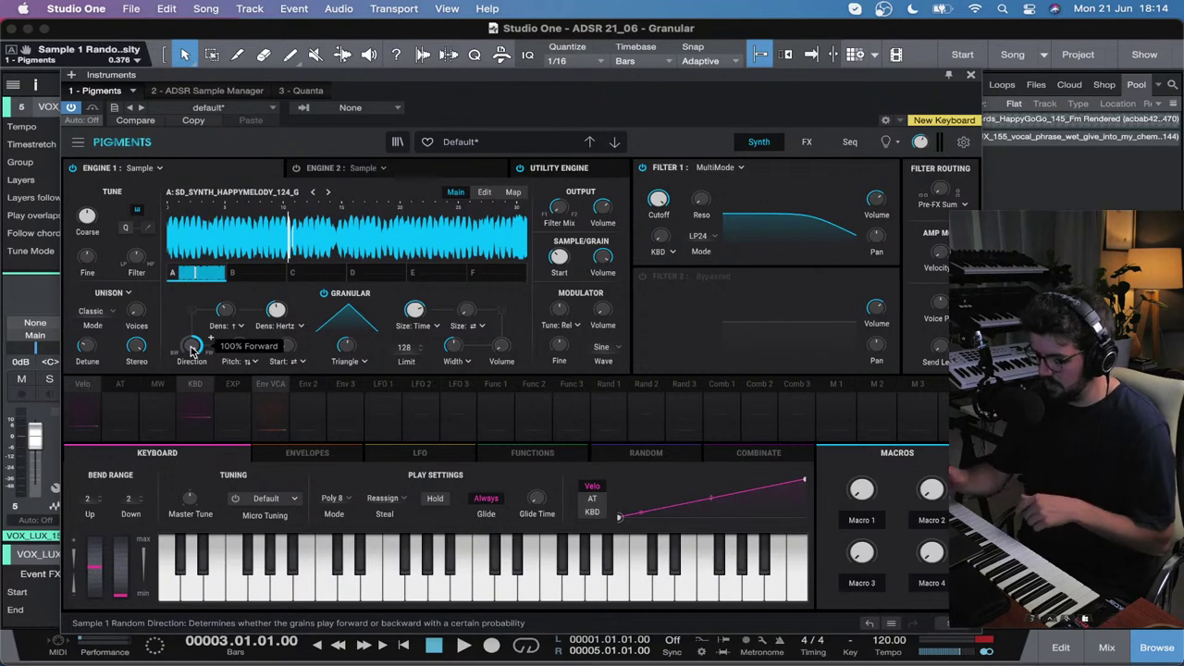
pyautogui.moveTo(193, 347); pyautogui.dragTo(192, 335)
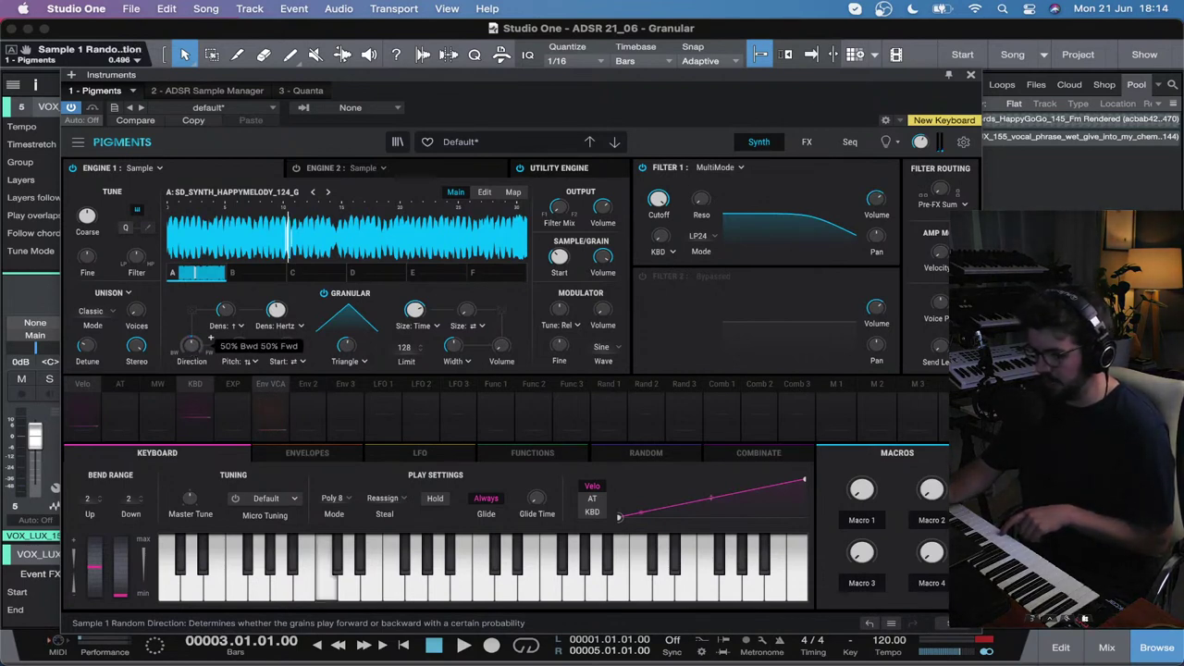
pyautogui.moveTo(191, 345); pyautogui.dragTo(193, 350)
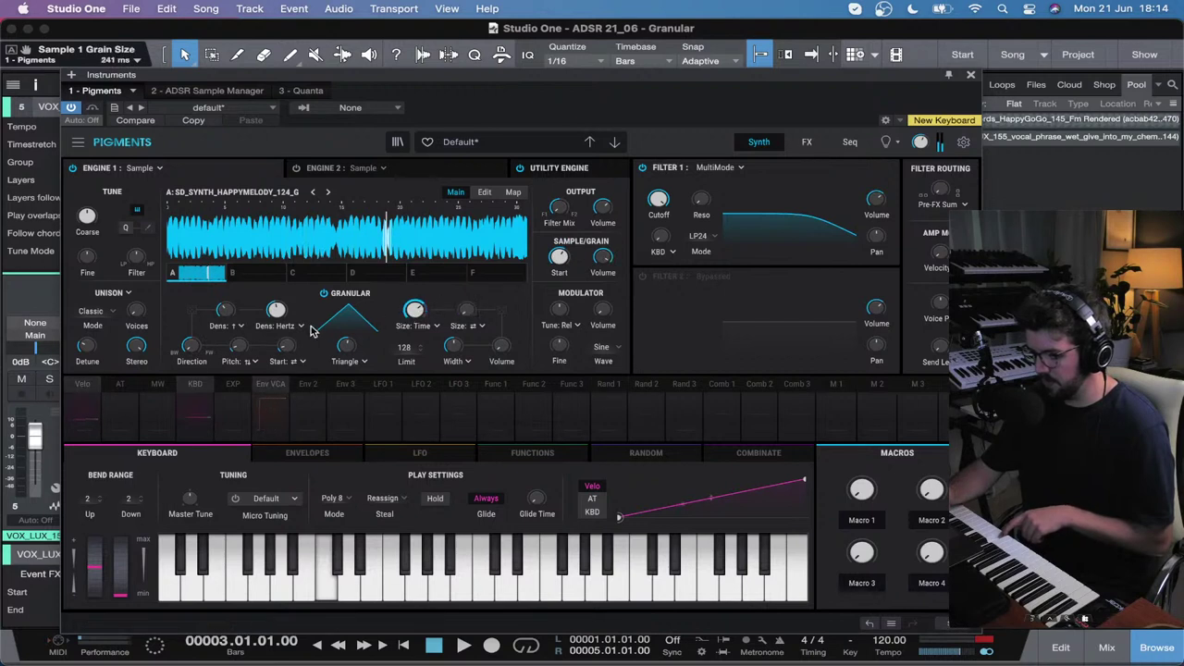
pyautogui.moveTo(301, 303)
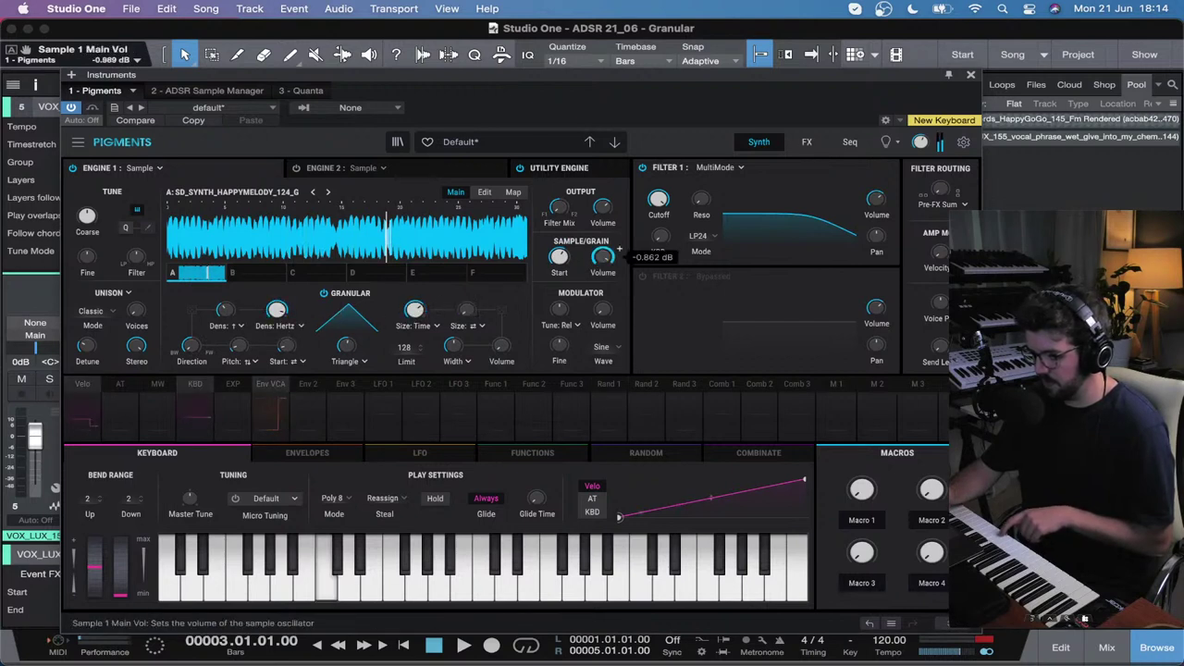
# Step: Try the Gaussian grain envelope, and settle on Smooth Exp. with its shape amount at 0.360
pyautogui.click(364, 362)
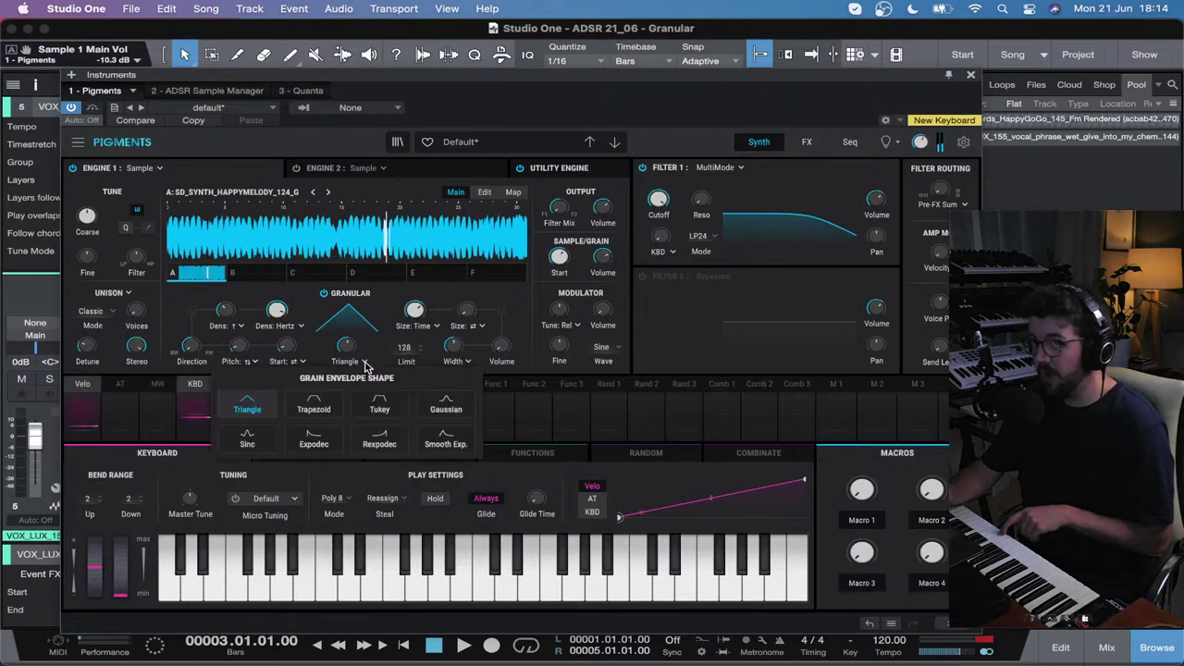
pyautogui.click(445, 412)
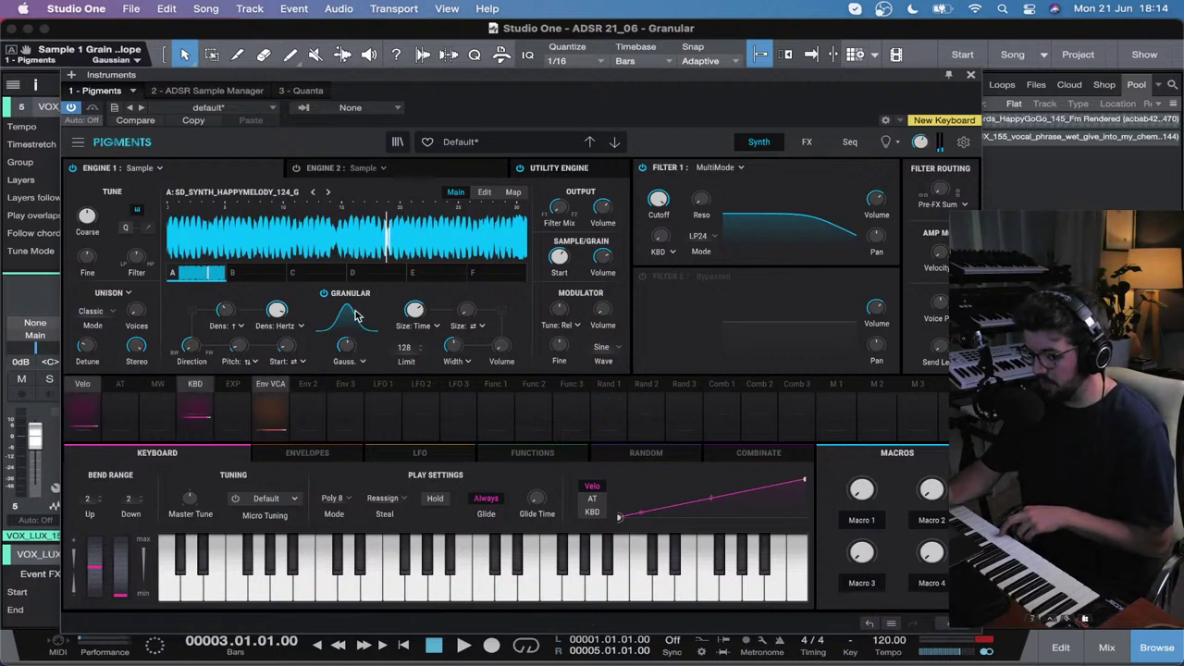
pyautogui.click(361, 364)
pyautogui.click(390, 385)
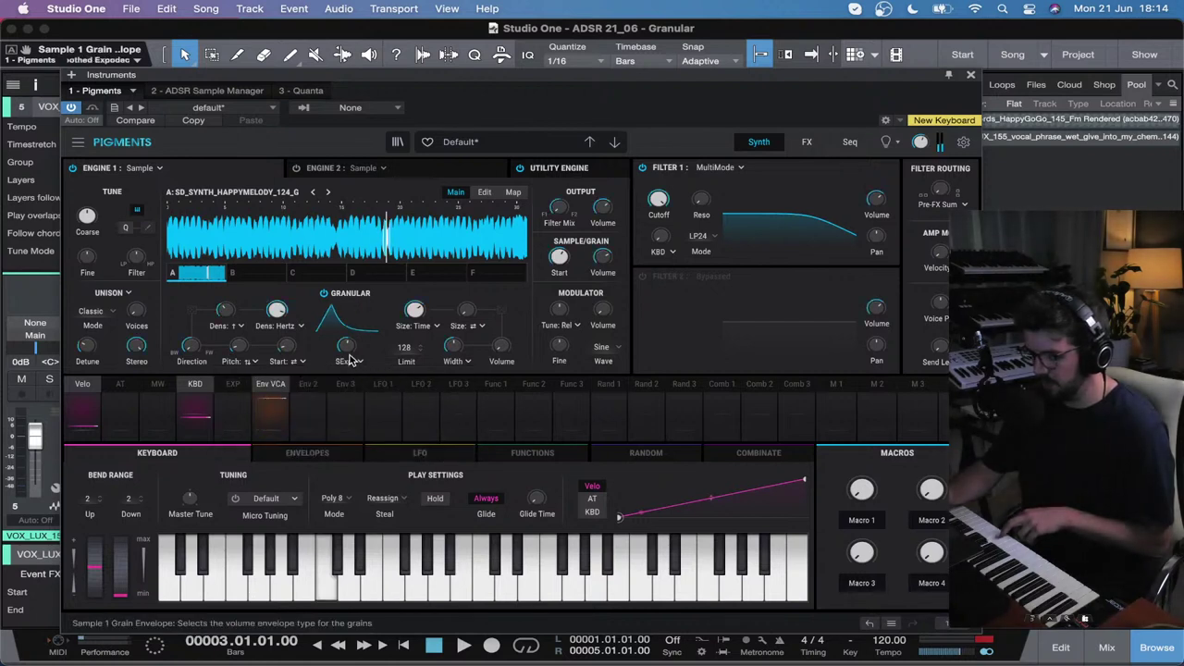
pyautogui.moveTo(345, 344); pyautogui.dragTo(366, 336)
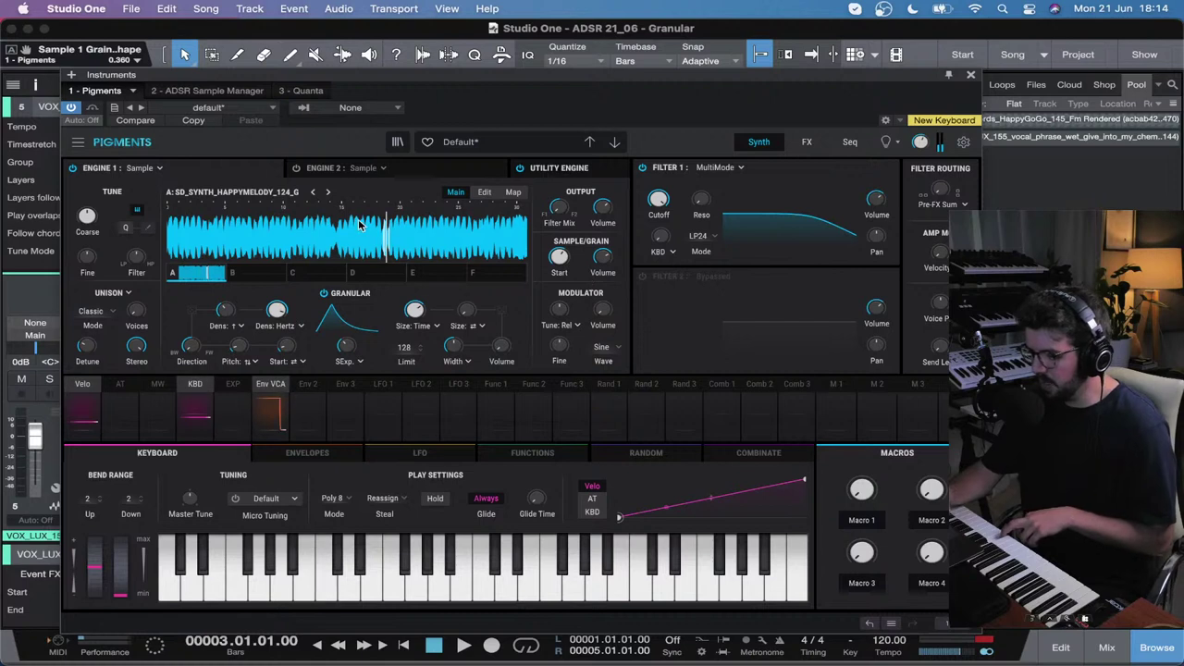
# Step: Turn Granular off in Engine 1 to hear the plain sample and turn it back on
pyautogui.click(324, 293)
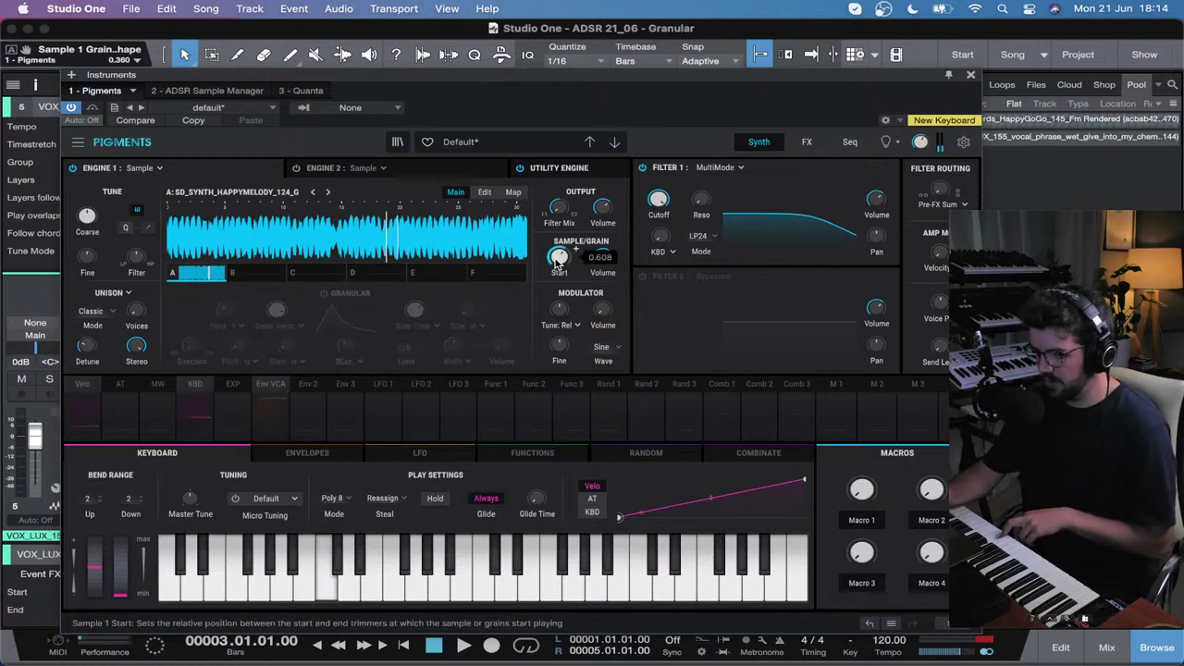
pyautogui.click(324, 293)
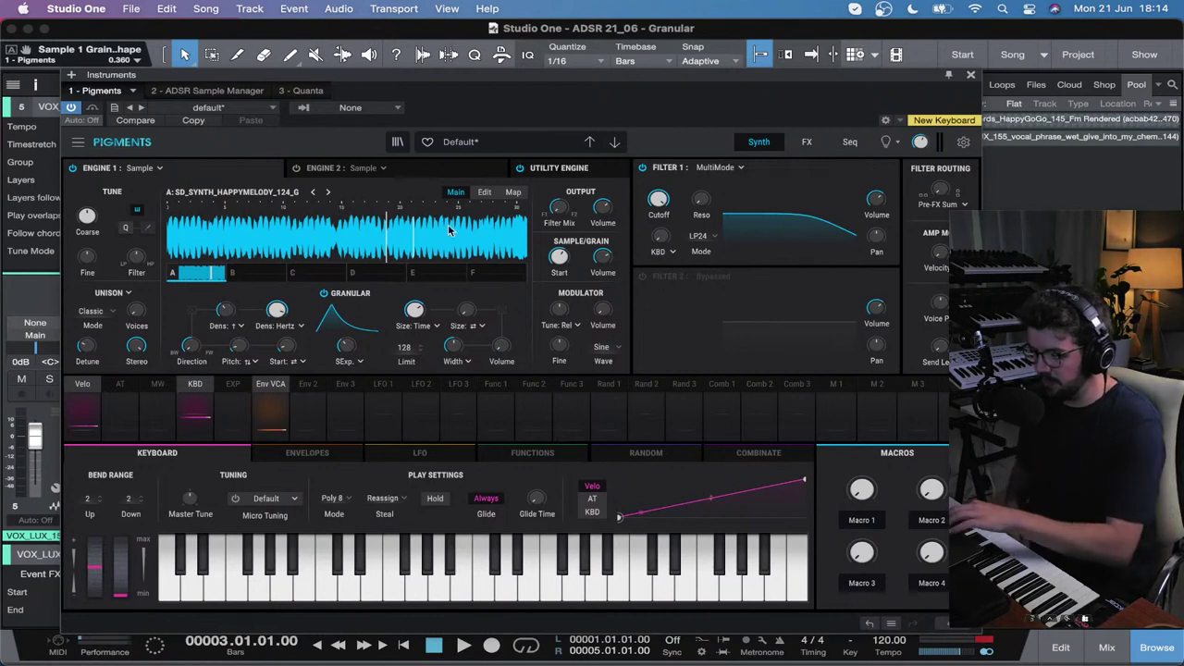
pyautogui.moveTo(561, 260)
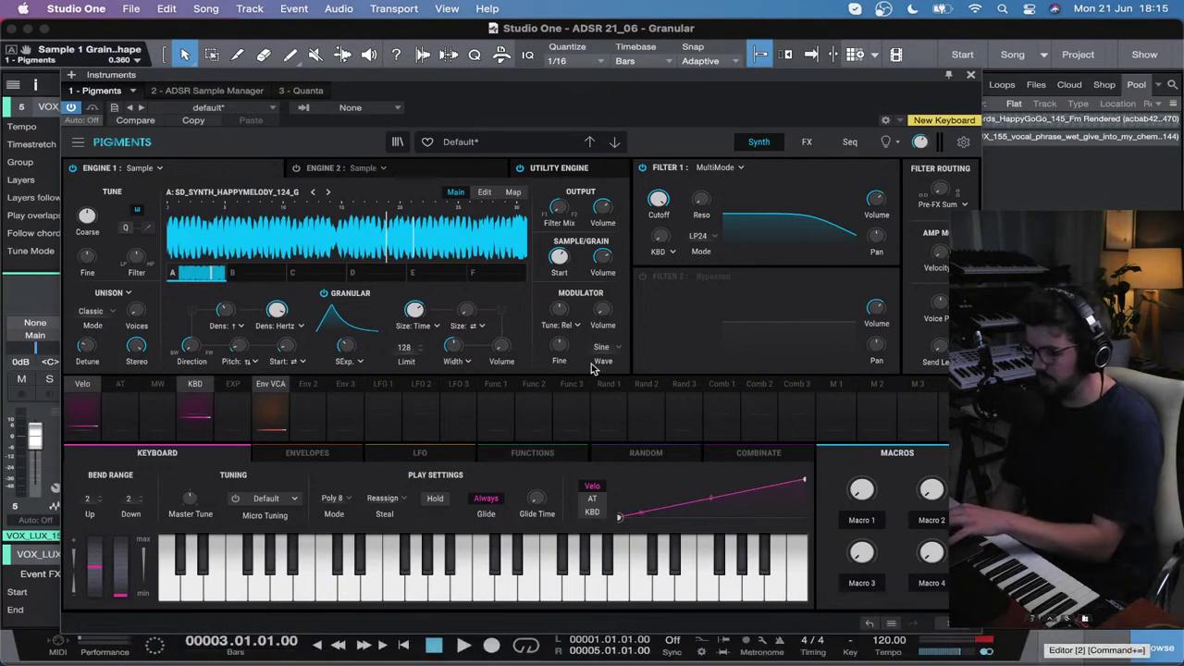
pyautogui.click(494, 383)
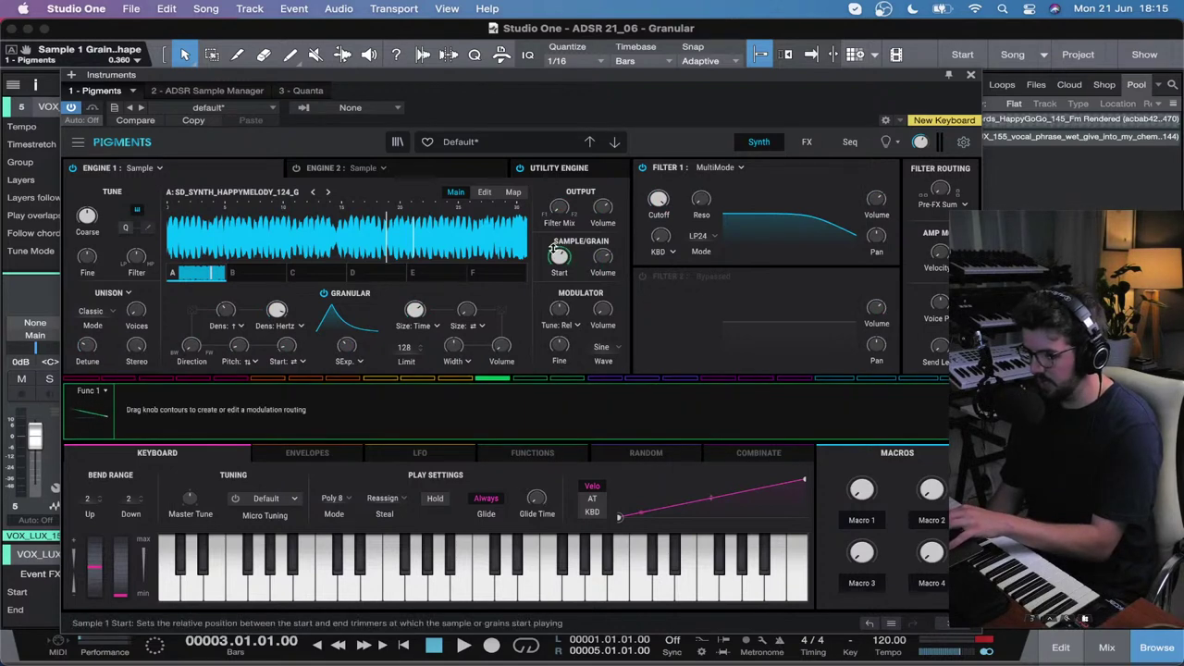
pyautogui.moveTo(558, 248); pyautogui.dragTo(557, 252)
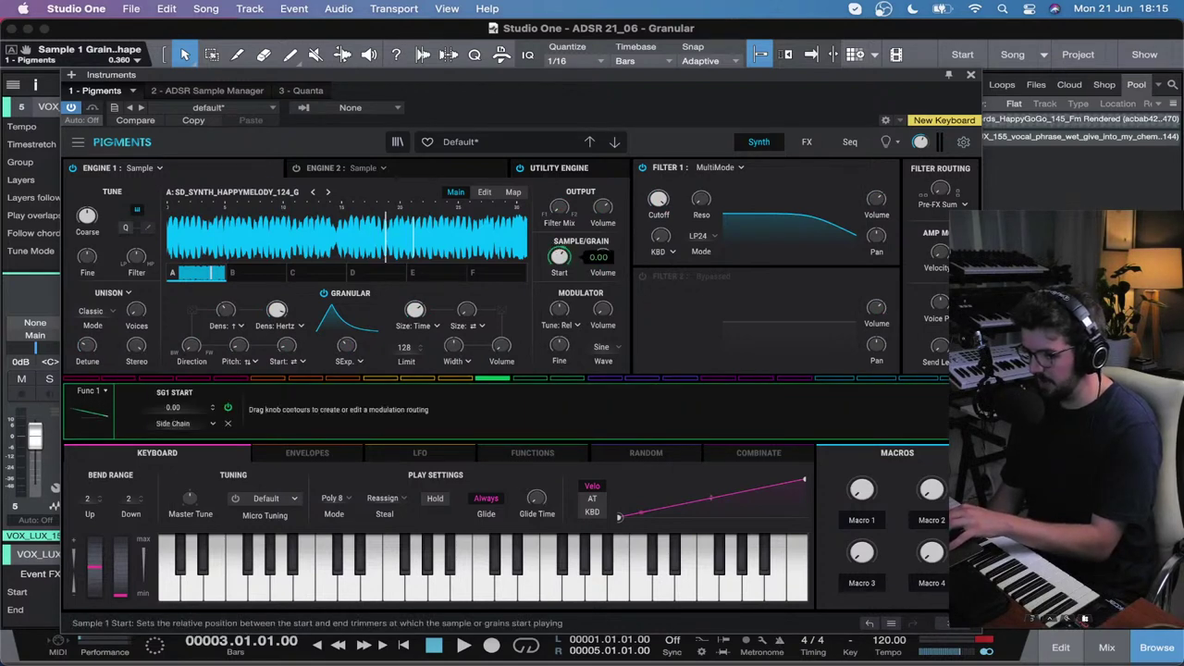
# Step: Modulate Engine 1's sample start with Rand 1 at an amount of -0.30, and set the start to 0.432
pyautogui.click(652, 452)
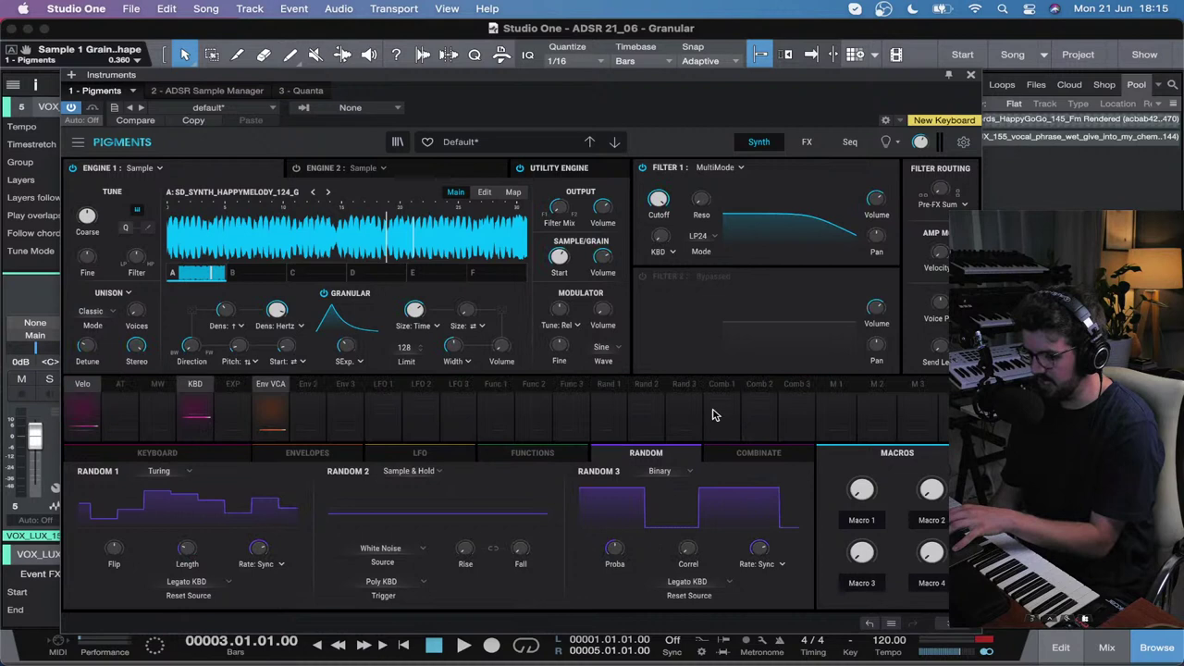
pyautogui.click(606, 387)
pyautogui.moveTo(559, 256); pyautogui.dragTo(558, 262)
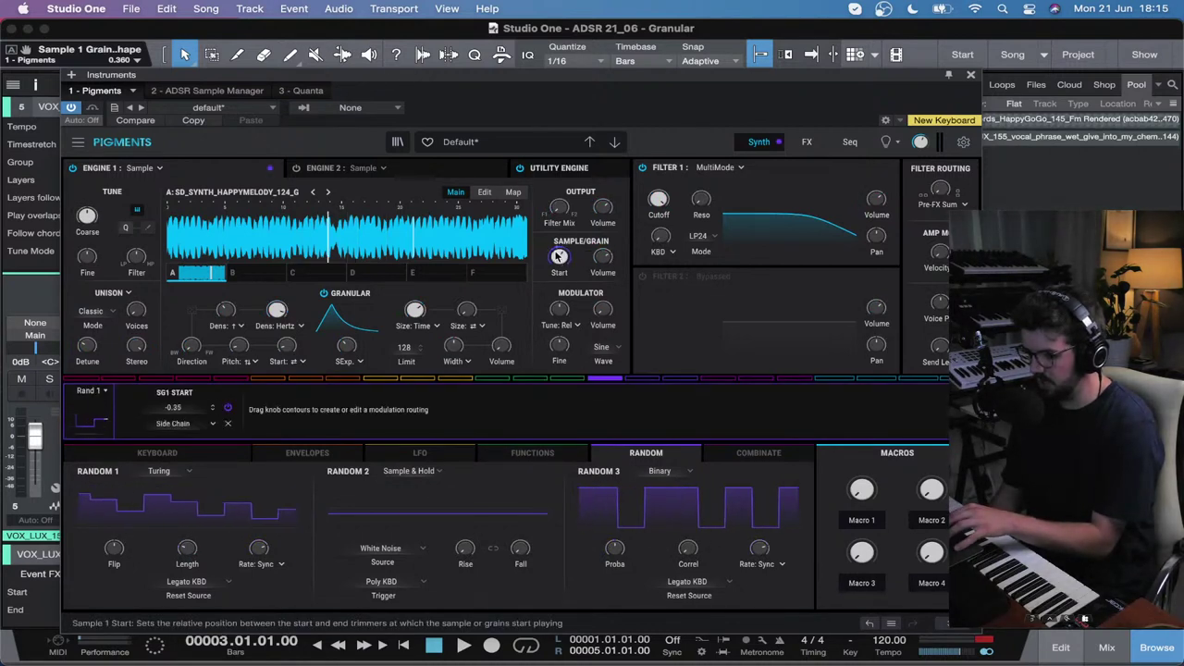
pyautogui.moveTo(560, 257); pyautogui.dragTo(561, 262)
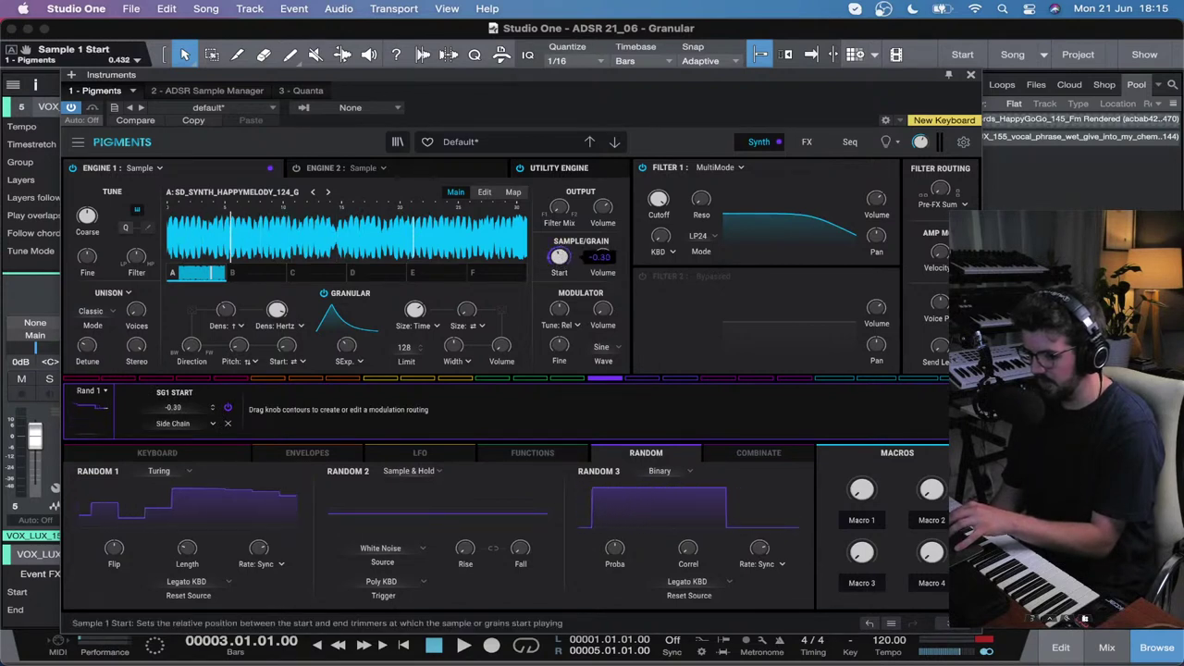
pyautogui.moveTo(560, 258); pyautogui.dragTo(560, 258)
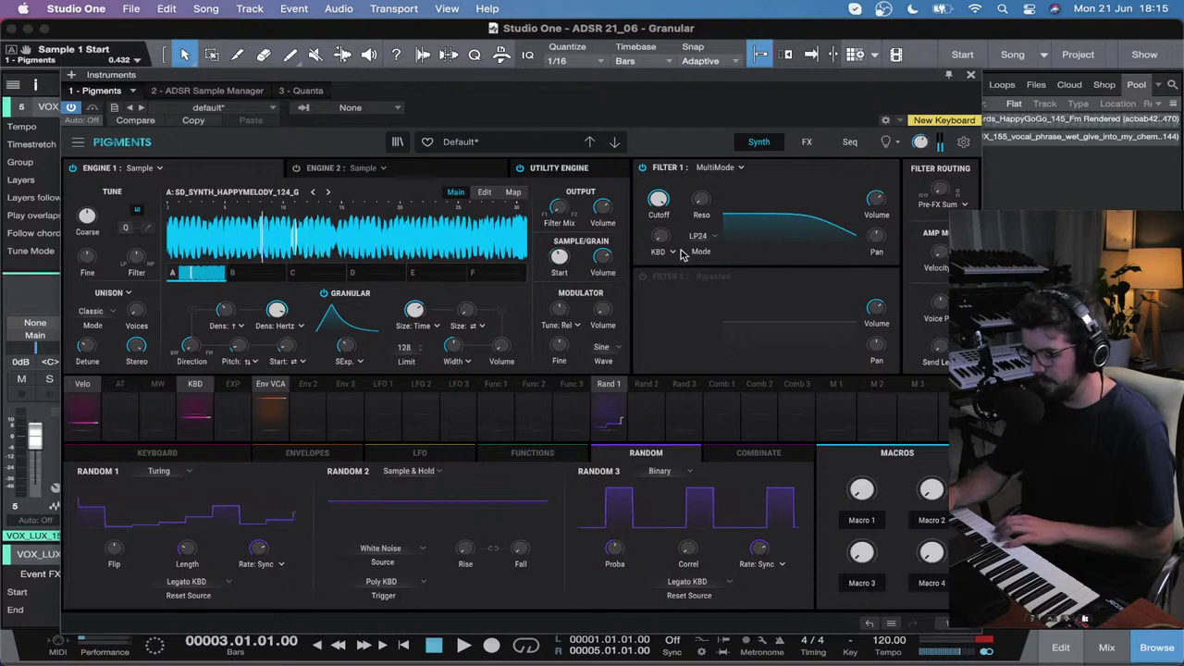
# Step: Try the Triangle and Expodec grain envelopes, settle on Tukey, and lower the Sample/Grain volume to -14.4 dB
pyautogui.moveTo(553, 260)
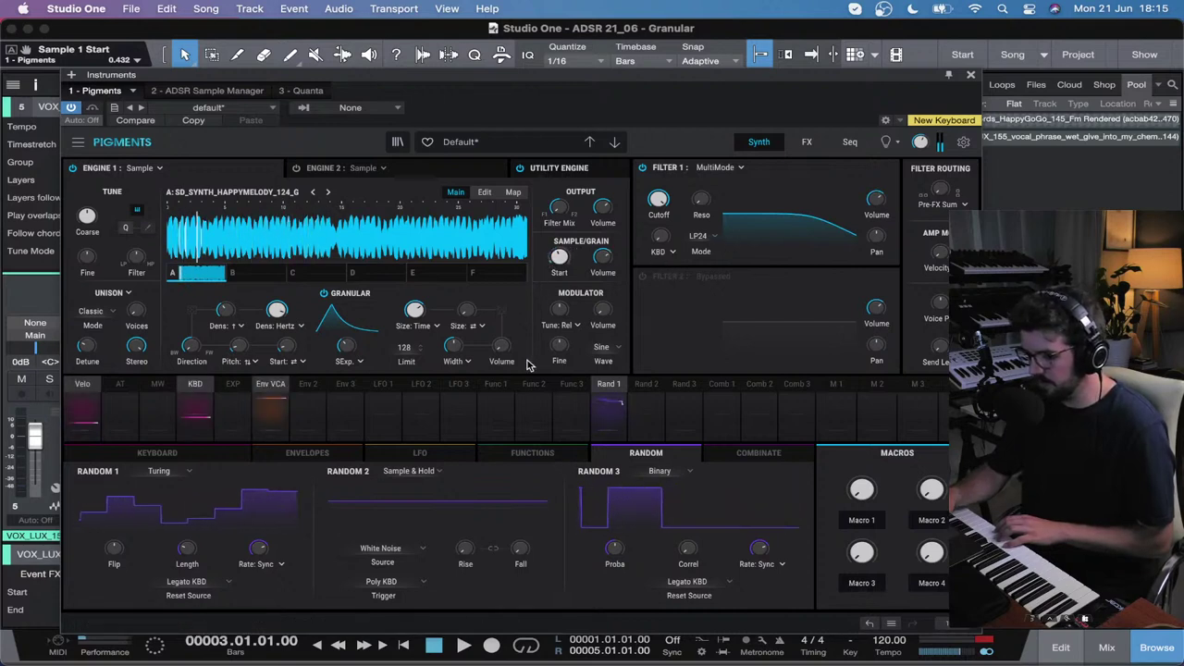
pyautogui.click(348, 361)
pyautogui.click(247, 409)
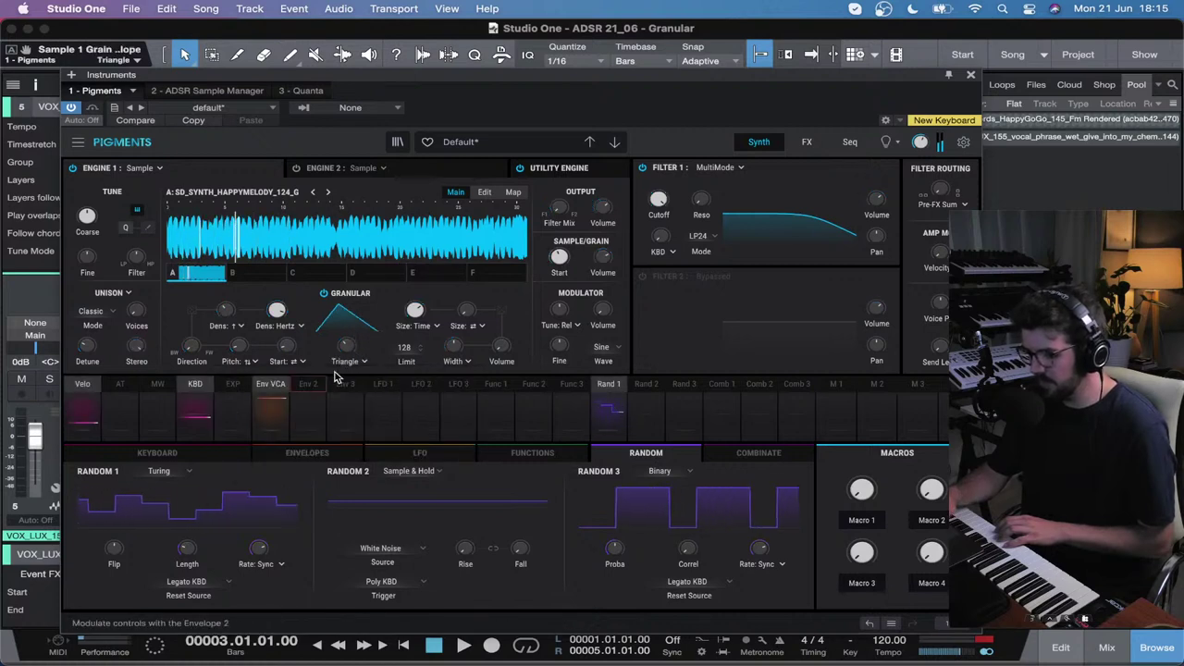
pyautogui.click(349, 359)
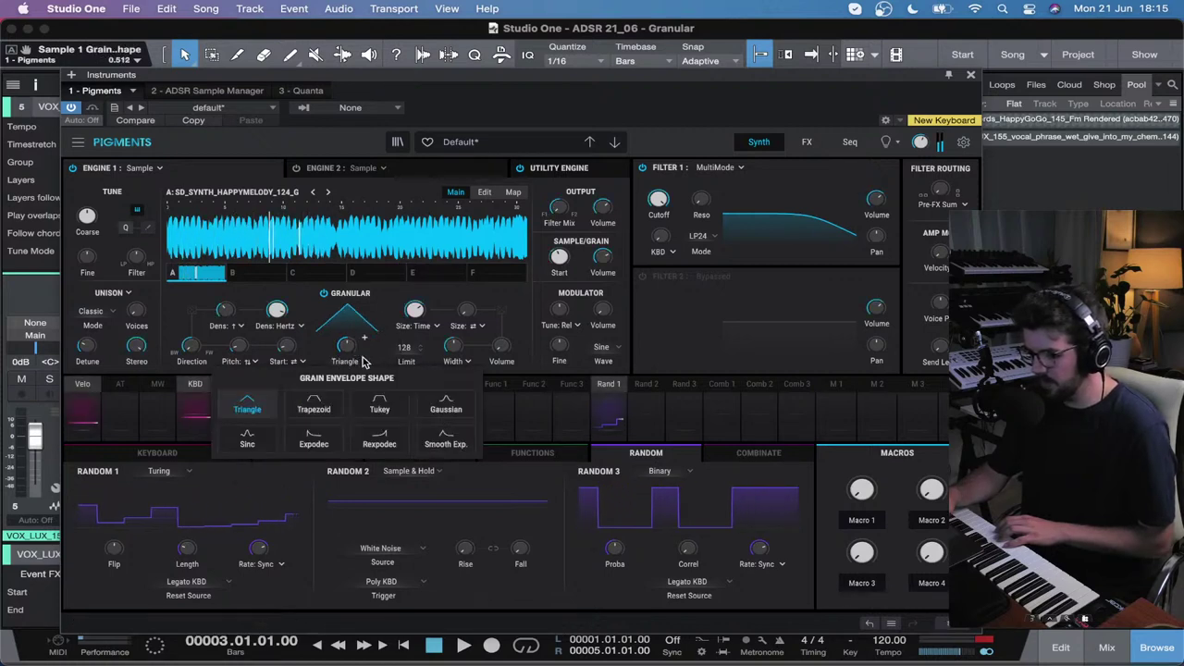
pyautogui.click(316, 444)
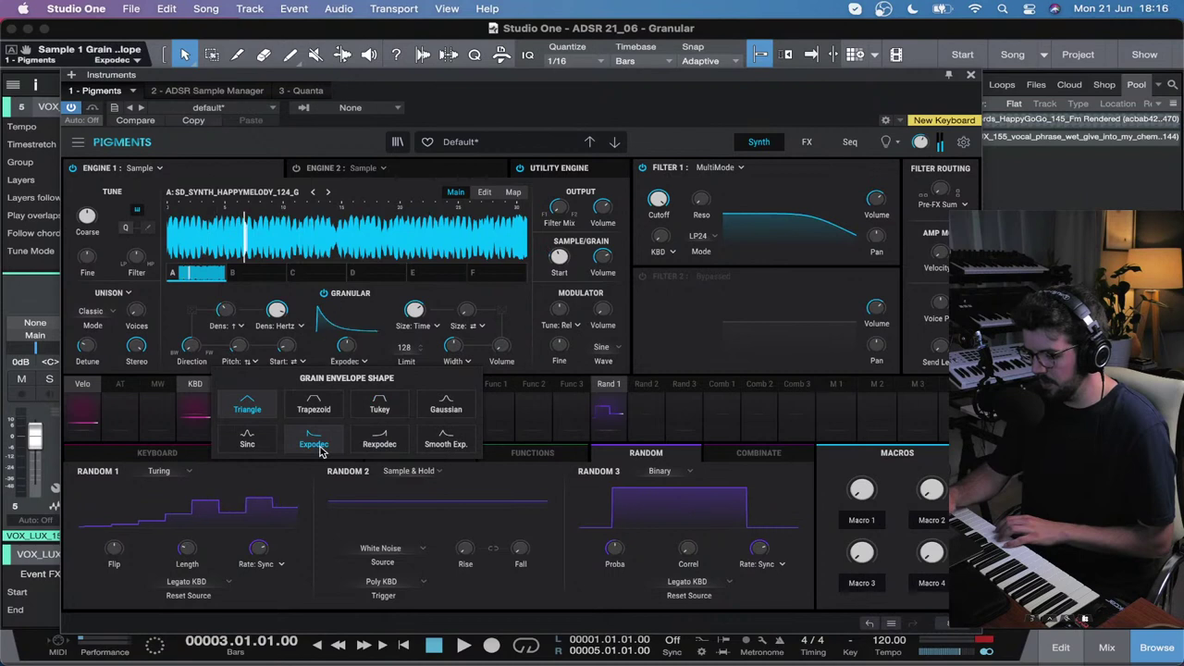
pyautogui.click(348, 361)
pyautogui.click(379, 409)
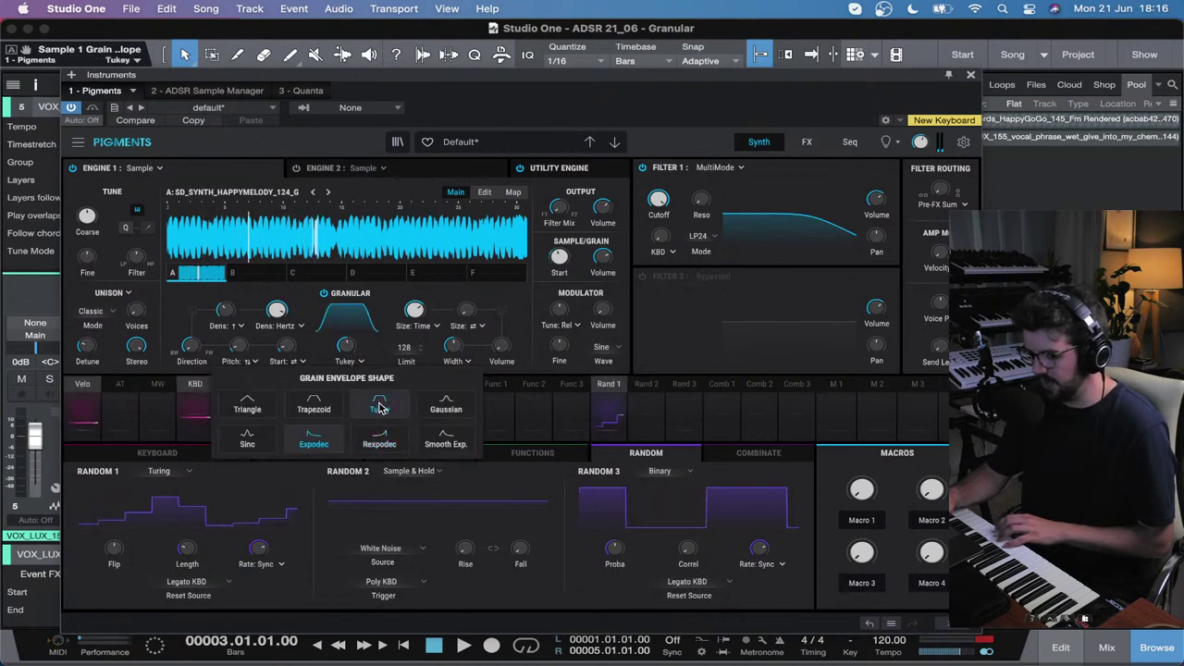
pyautogui.moveTo(363, 339)
pyautogui.scroll(5, 364, 338)
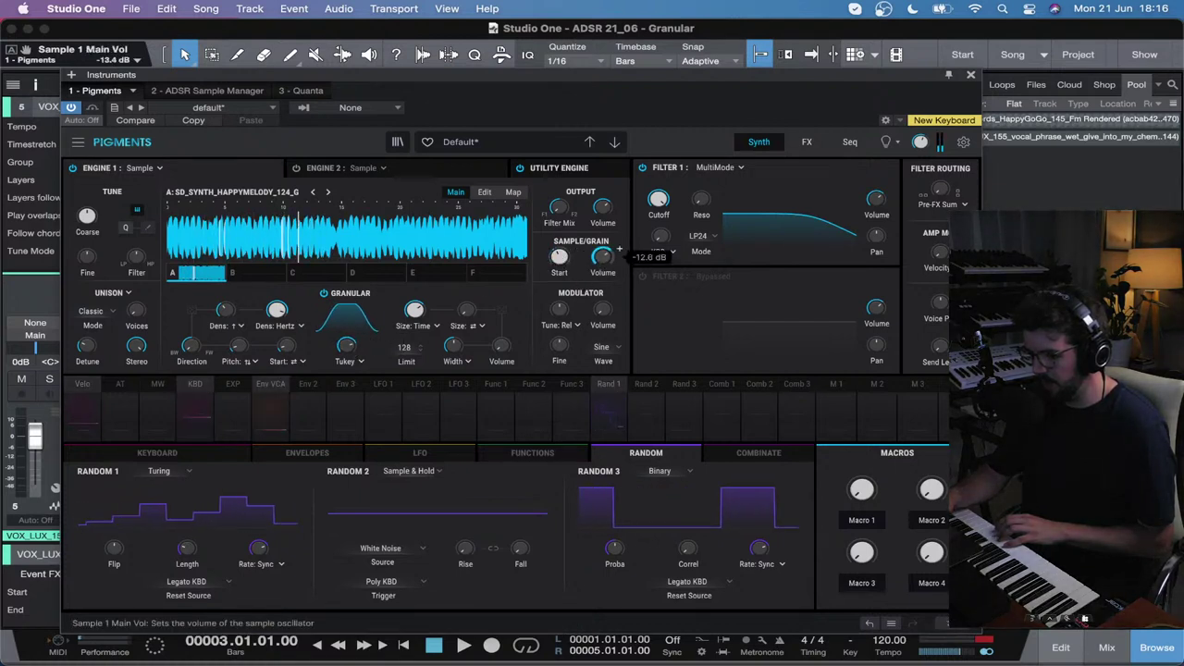
# Step: Set the FX A delay's Dry/Wet to about 35% and the reverb's to 34%, and return to the synth view
pyautogui.click(807, 141)
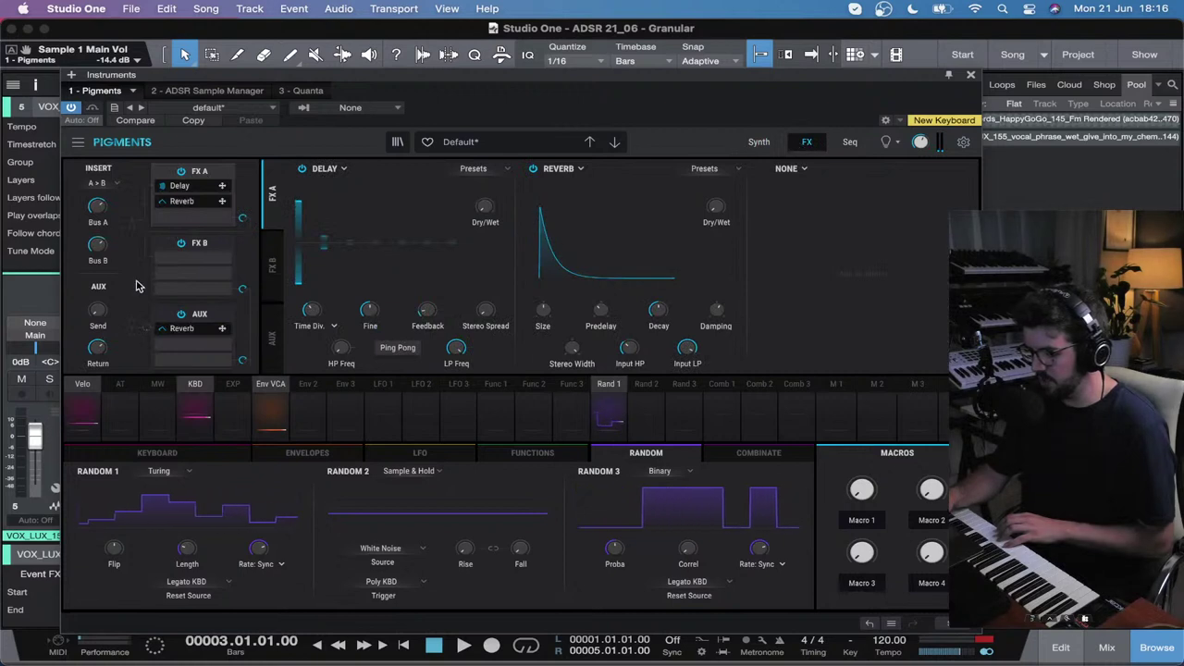
pyautogui.moveTo(499, 200)
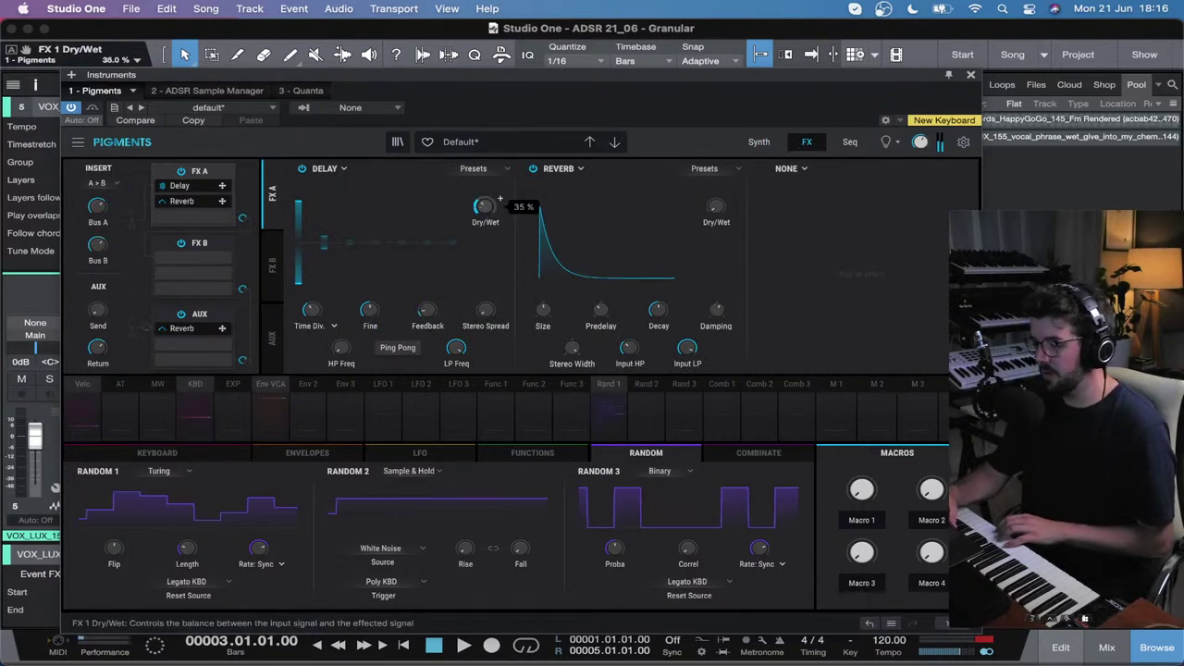
pyautogui.moveTo(499, 200); pyautogui.dragTo(501, 189)
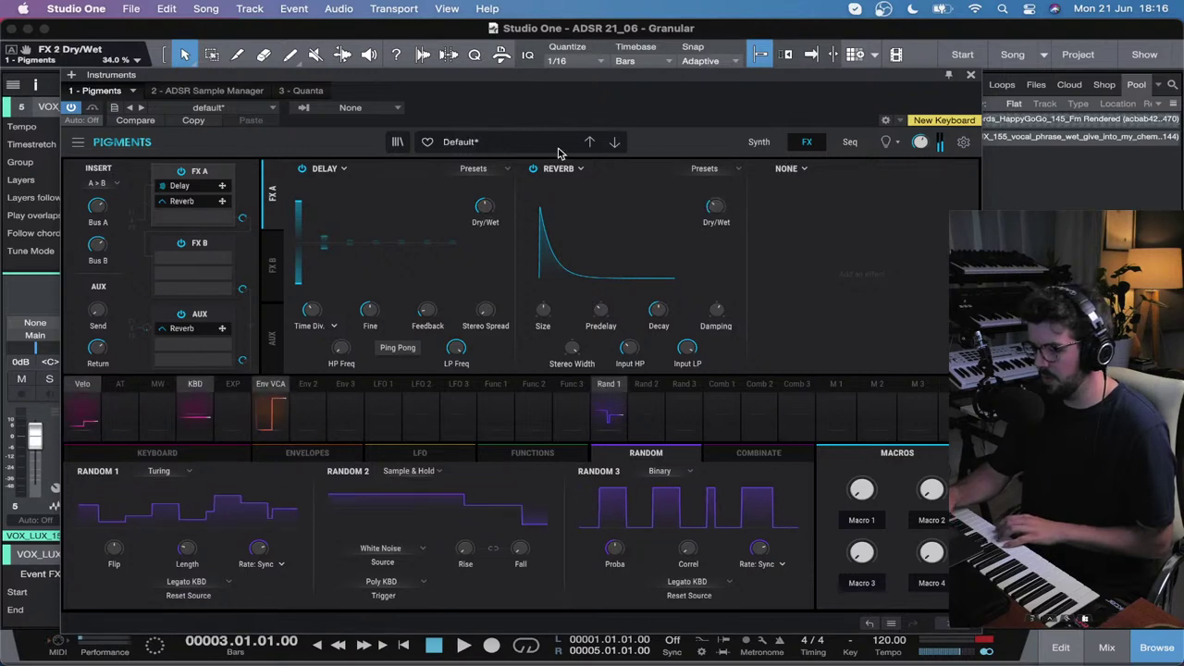
pyautogui.click(759, 143)
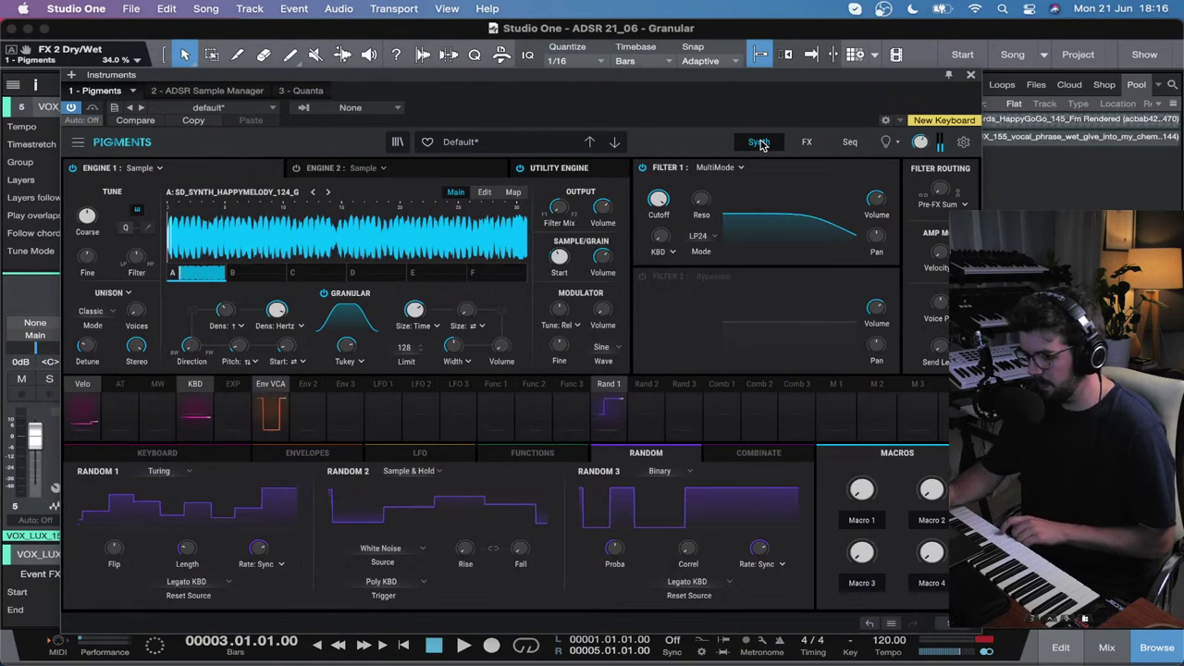
pyautogui.click(760, 144)
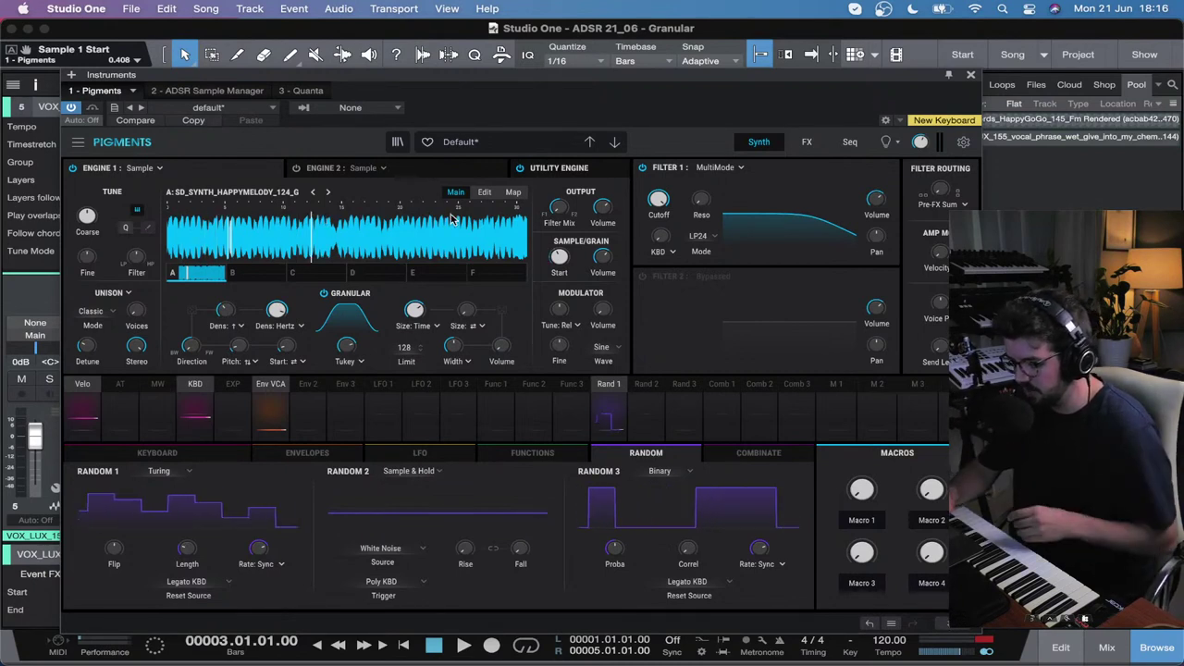
# Step: Load the sample SD_Piano_Lights_145_A into Engine 1 and close the sample browser
pyautogui.click(231, 191)
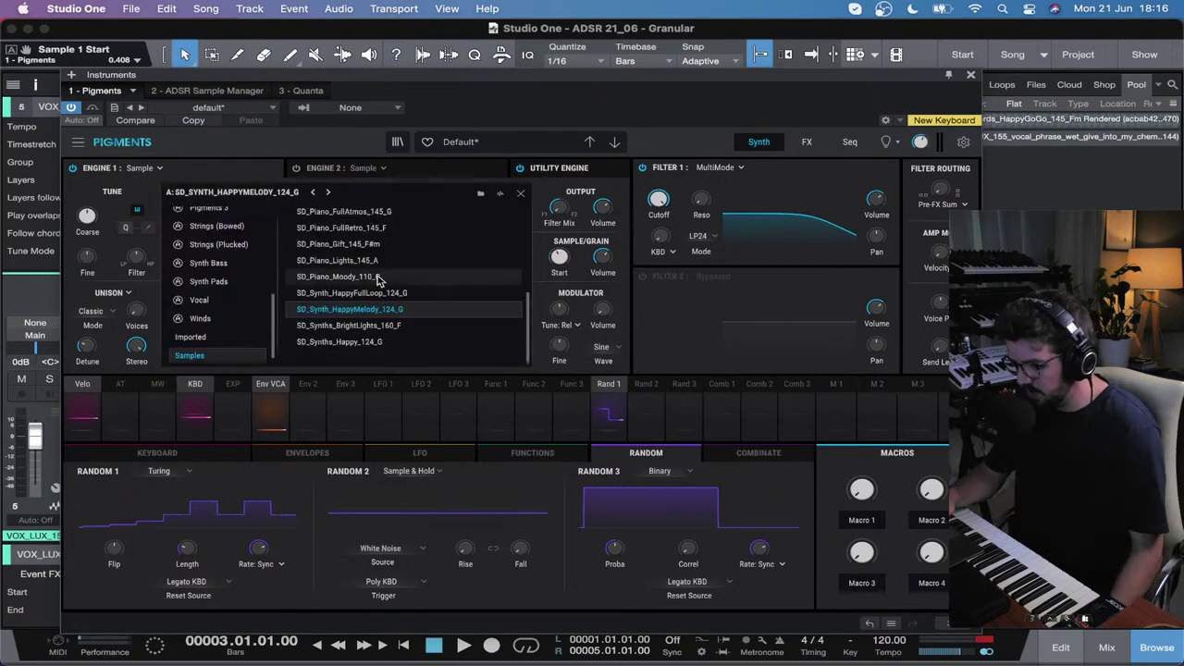
pyautogui.click(384, 259)
pyautogui.click(521, 194)
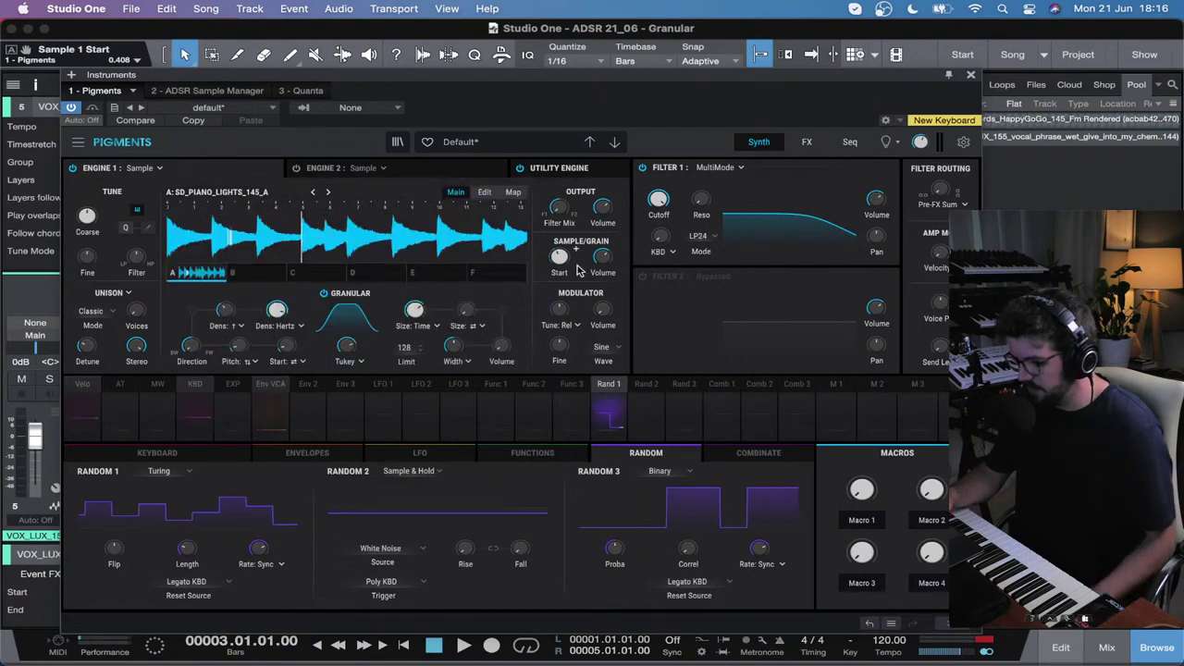
# Step: Turn Granular off to hear the plain piano sample, turn it back on, and set the Sample/Grain volume to -9.77 dB
pyautogui.click(326, 293)
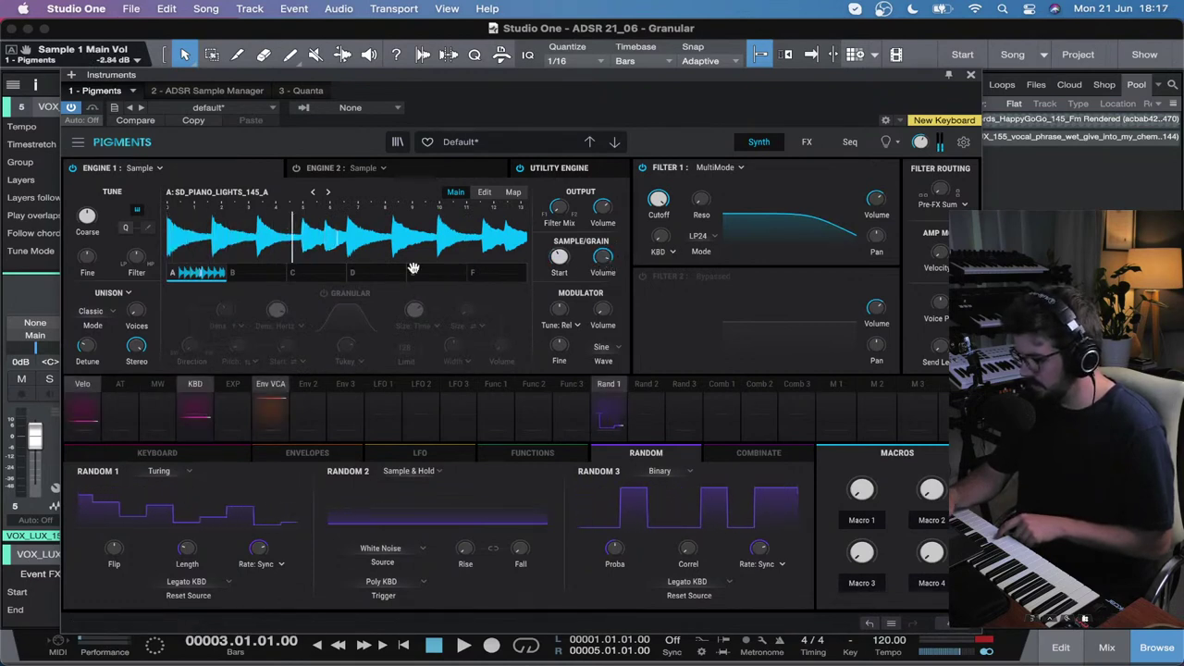
pyautogui.click(324, 294)
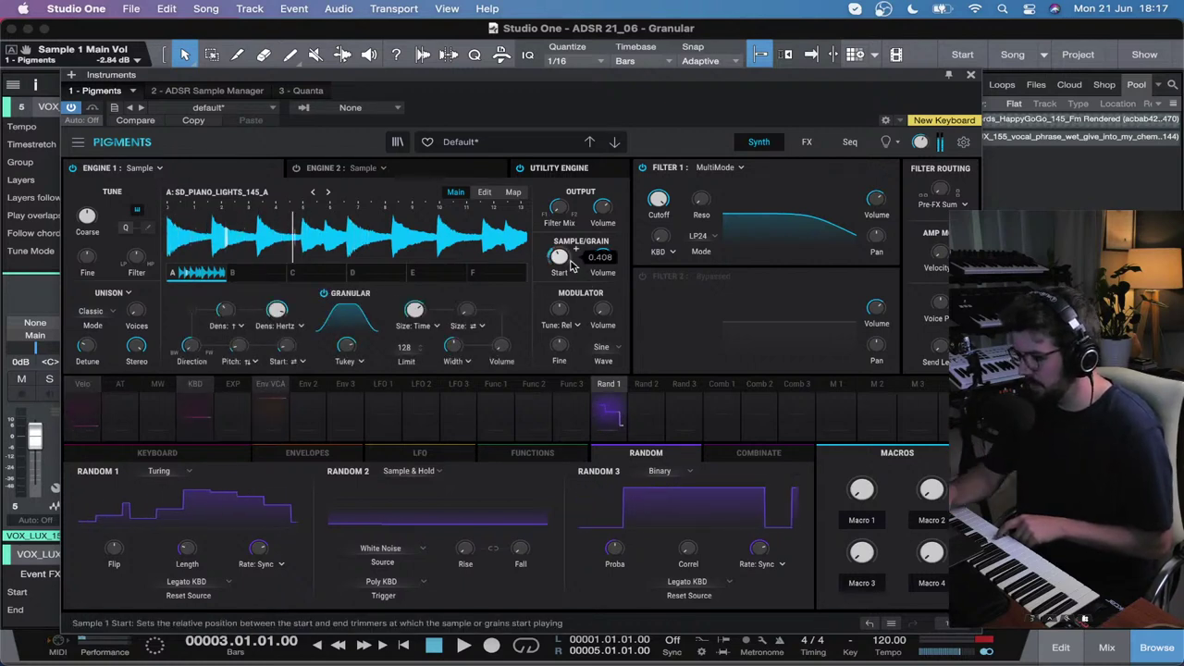
pyautogui.scroll(-5, 600, 262)
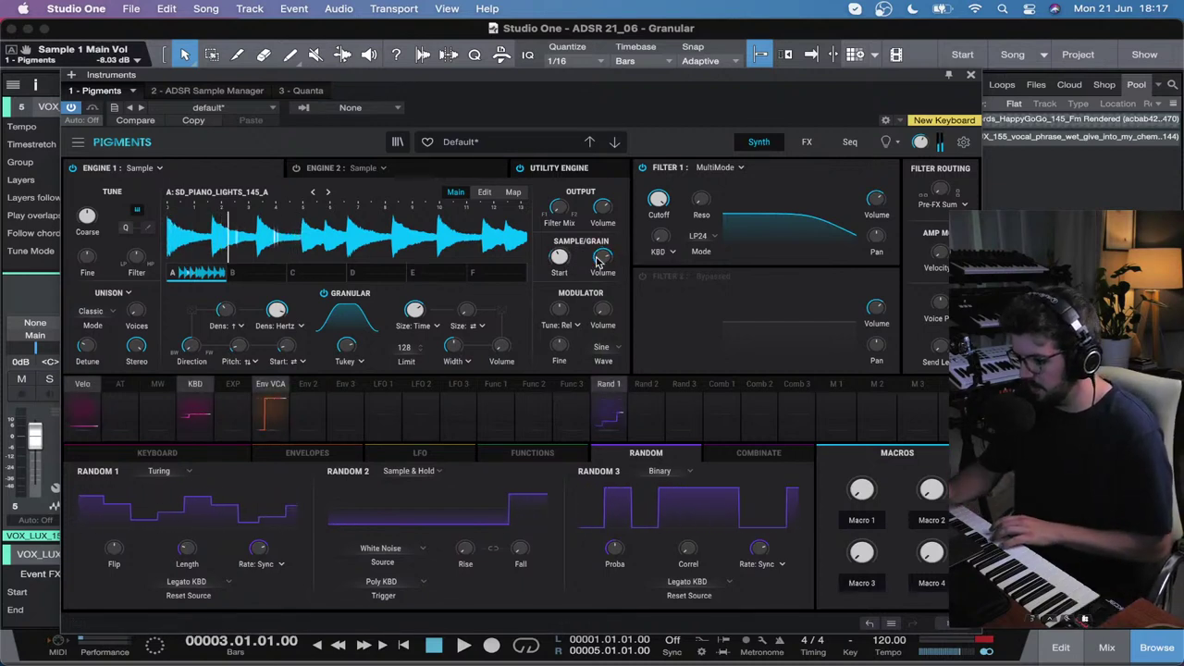
pyautogui.scroll(-2, 600, 262)
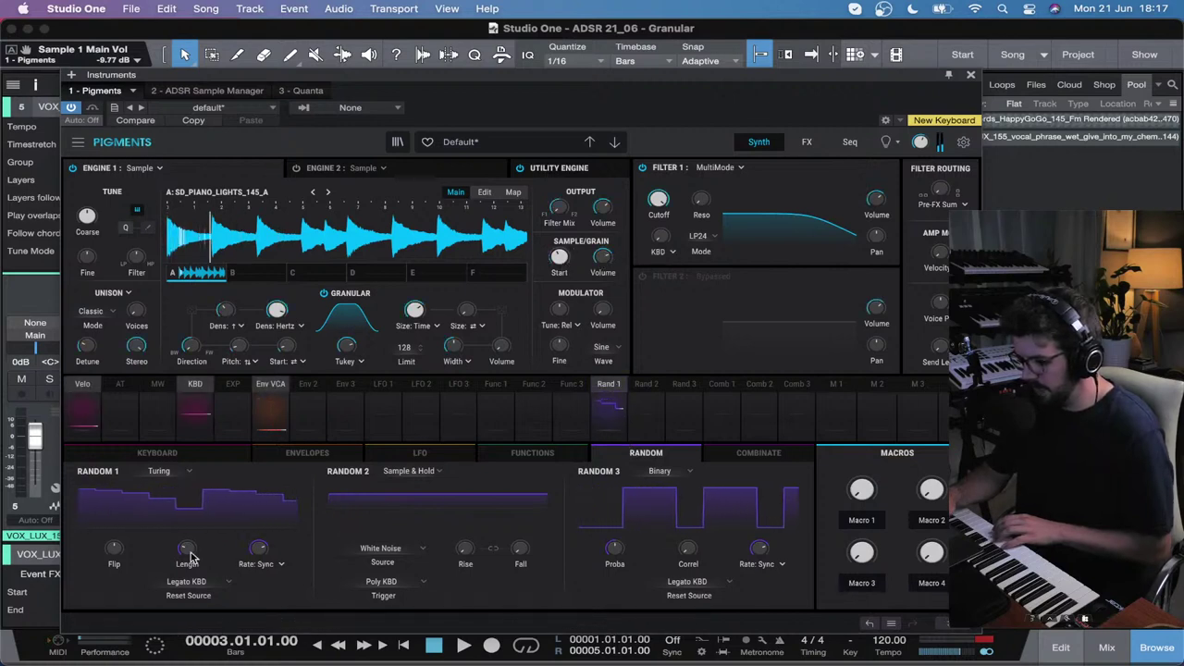
# Step: Set the synced rate of the Random 1 Turing modulator to 1/2 and check its modulation routing
pyautogui.click(257, 549)
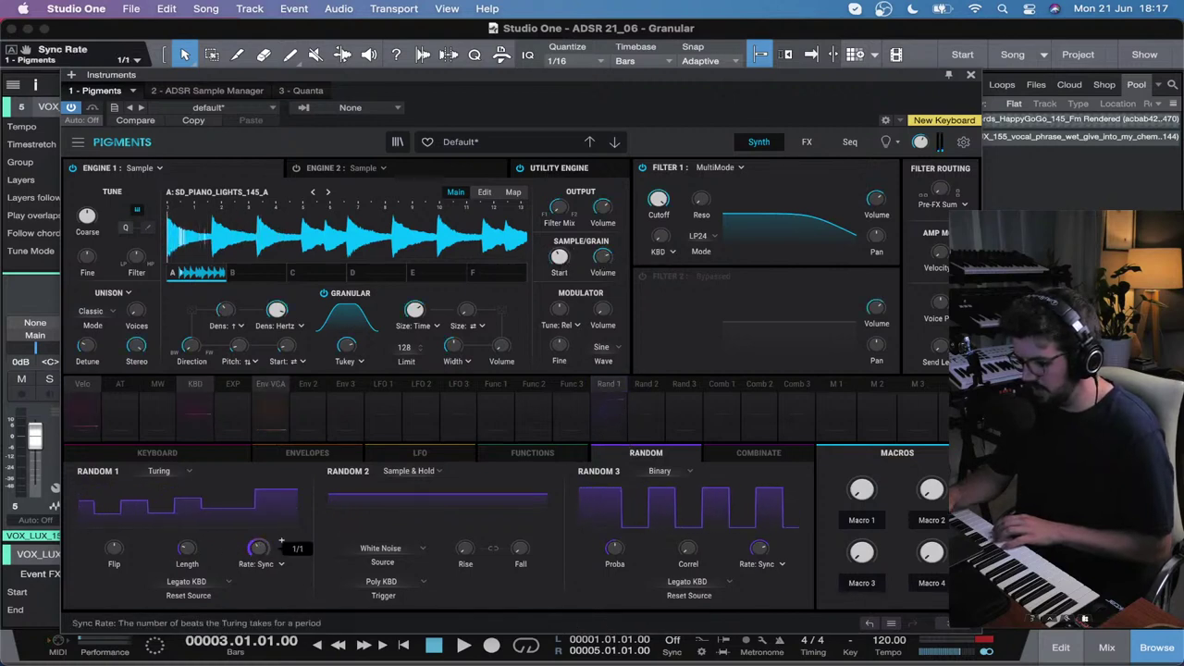
pyautogui.moveTo(280, 541); pyautogui.dragTo(310, 502)
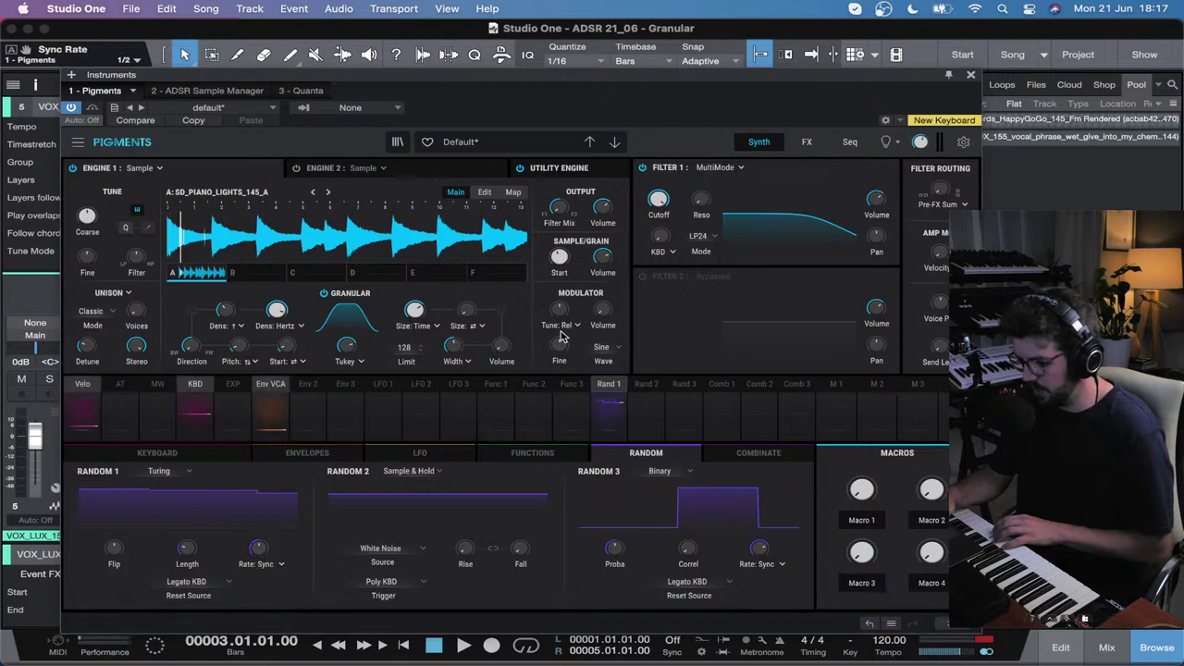
pyautogui.click(609, 383)
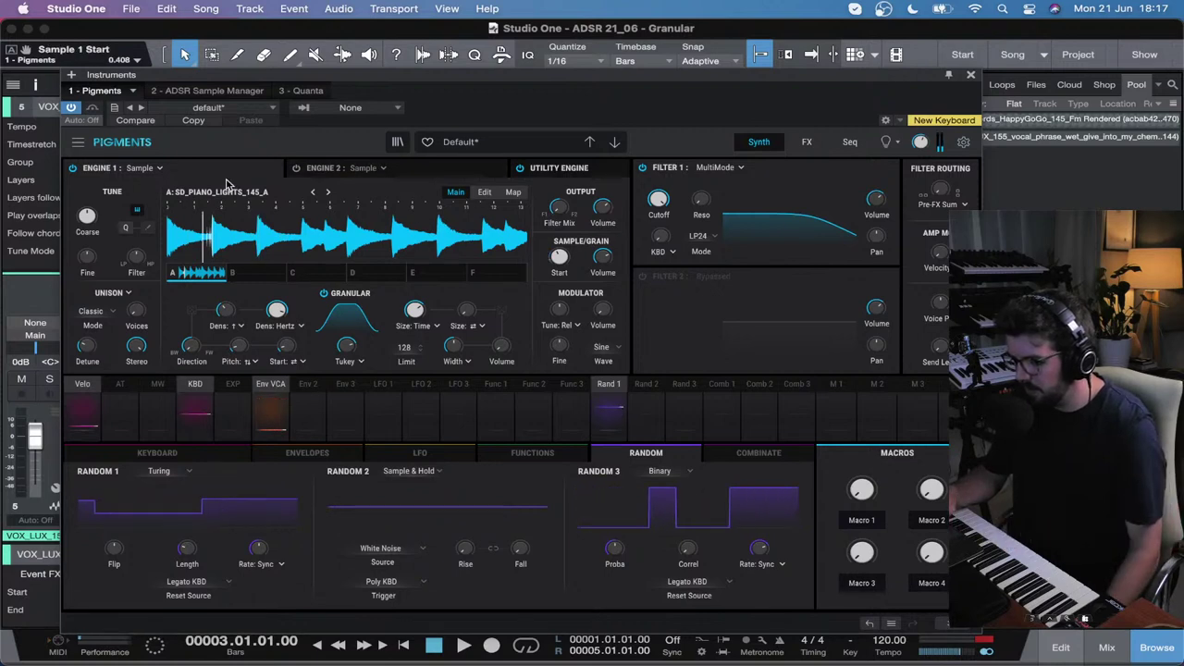
# Step: Browse Engine 1's sample categories to Granular Friendly and load the Bloopy Nooper sample
pyautogui.click(225, 195)
pyautogui.scroll(8, 247, 316)
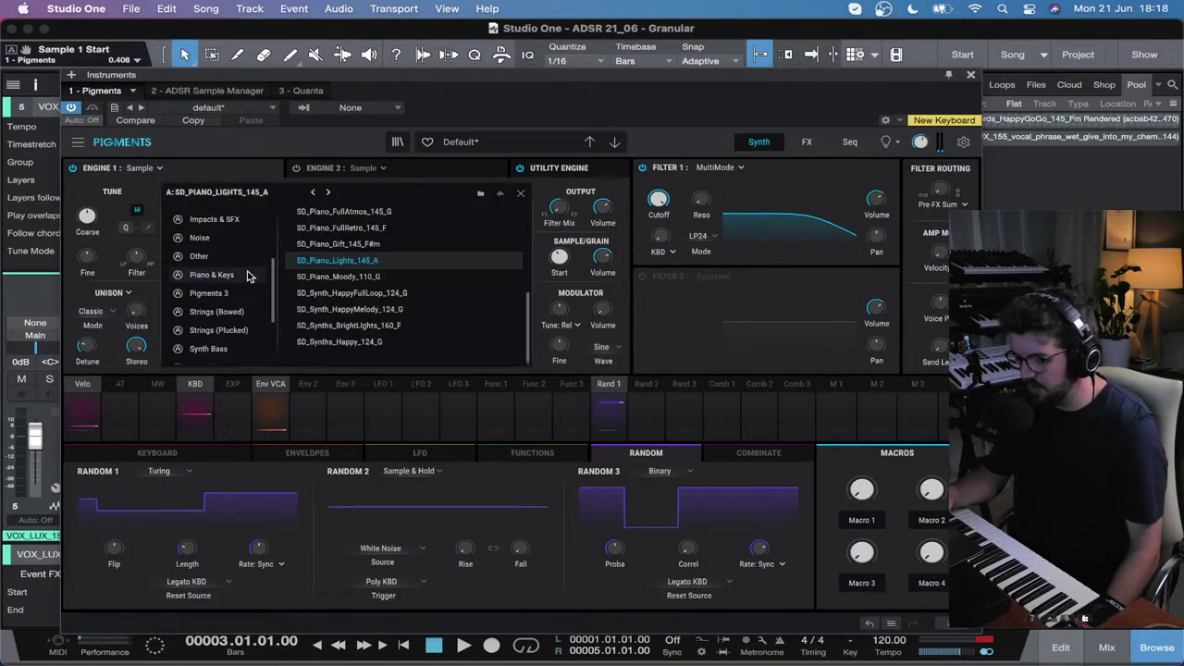
pyautogui.scroll(-4, 247, 275)
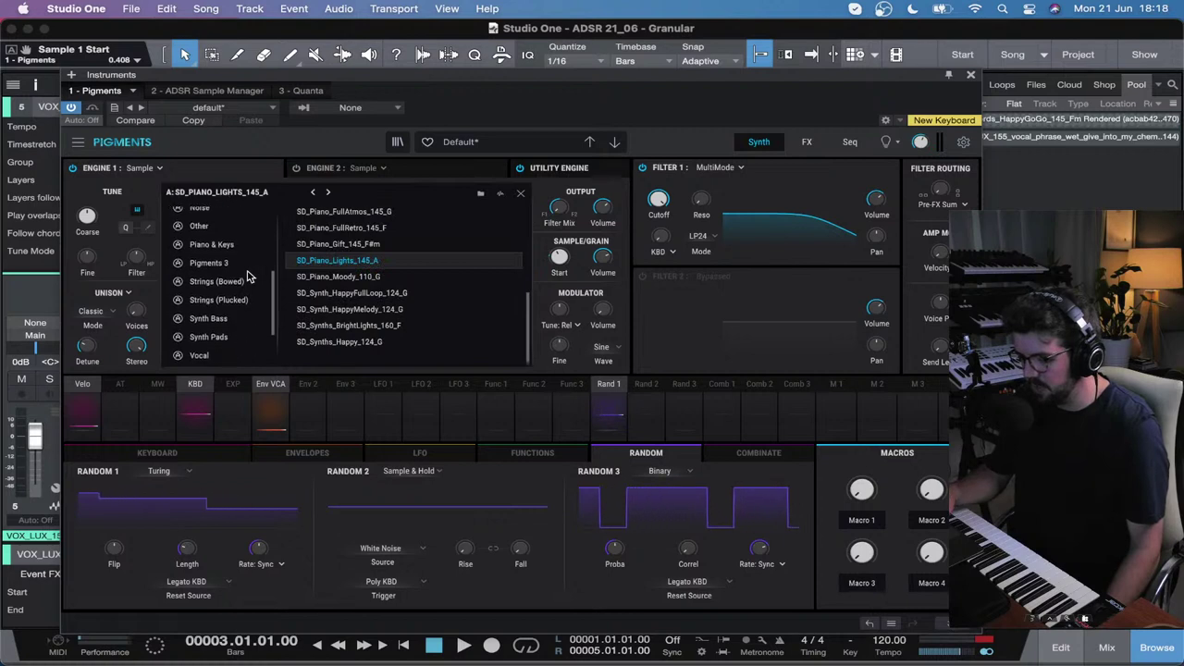
pyautogui.scroll(5, 246, 268)
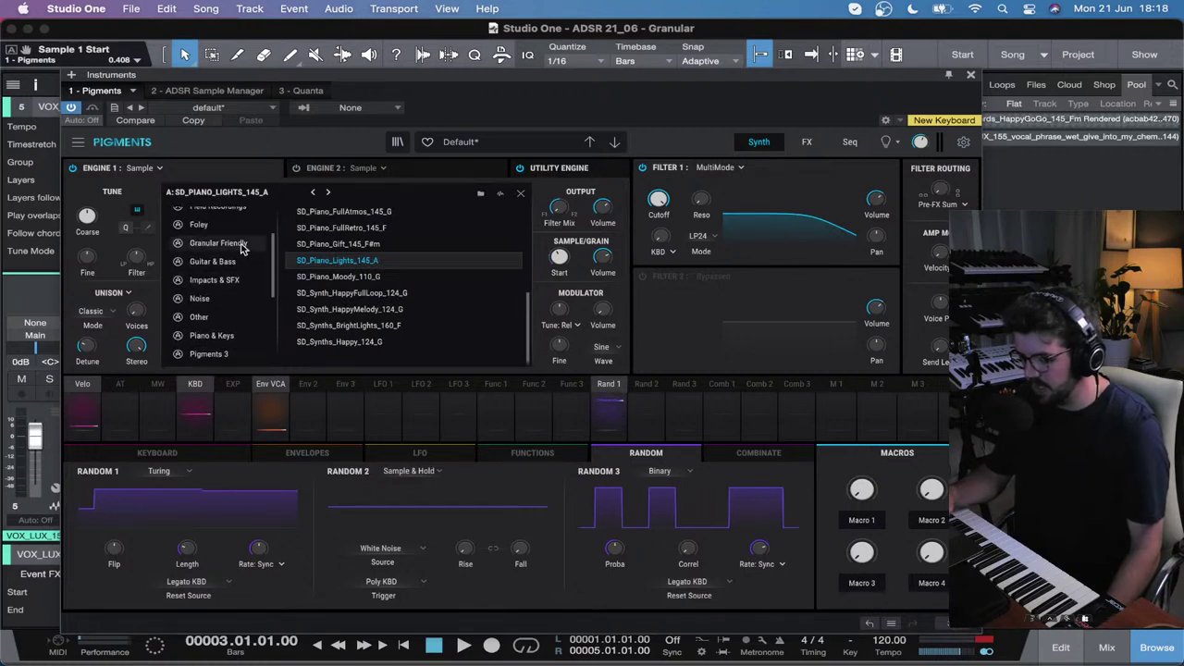
pyautogui.click(218, 244)
pyautogui.scroll(5, 354, 241)
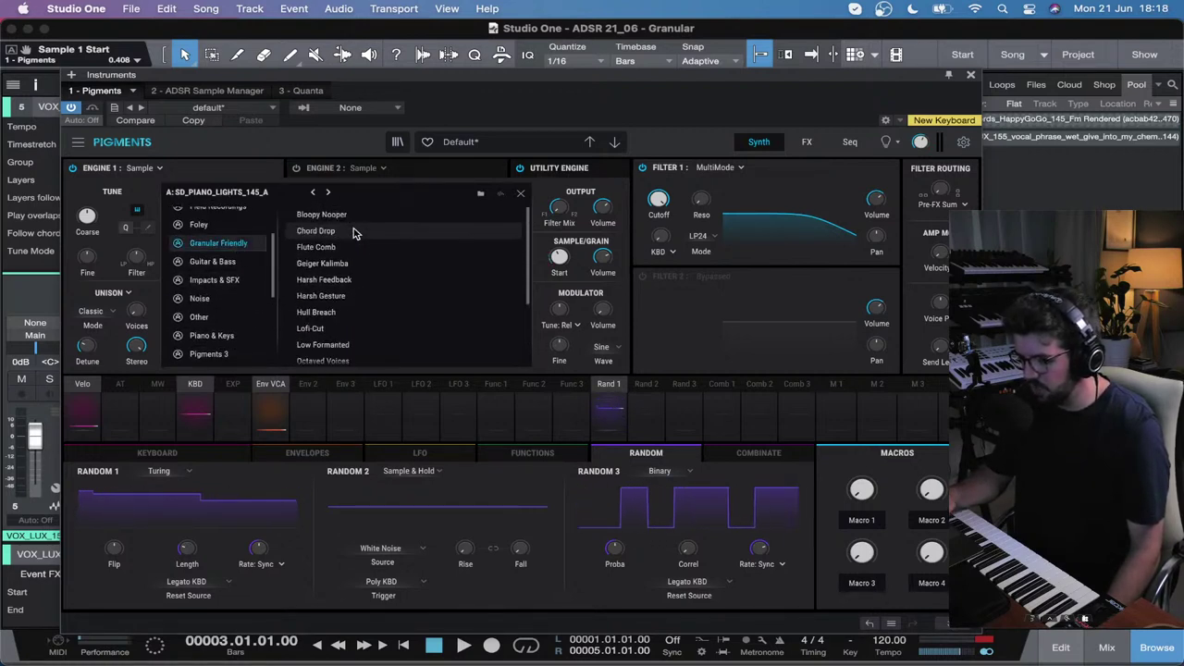
pyautogui.click(355, 215)
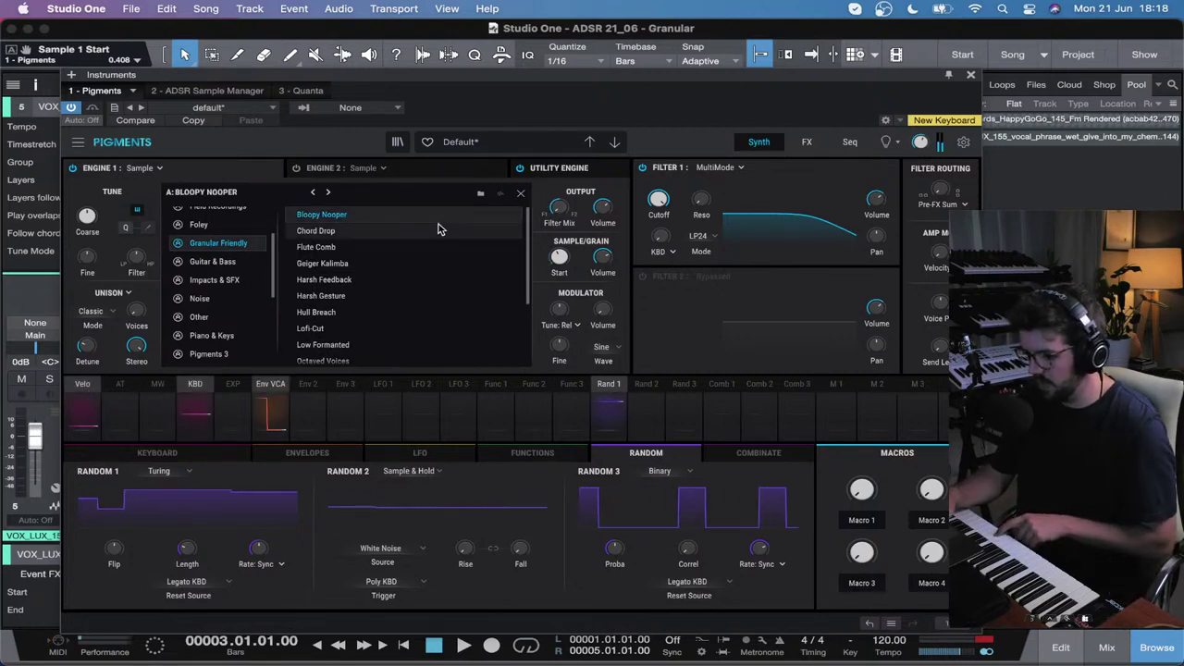
# Step: Audition Flute Comb and Harsh Feedback, settle on Geiger Kalimba, and lower the Sample/Grain volume to -16.3 dB
pyautogui.click(424, 250)
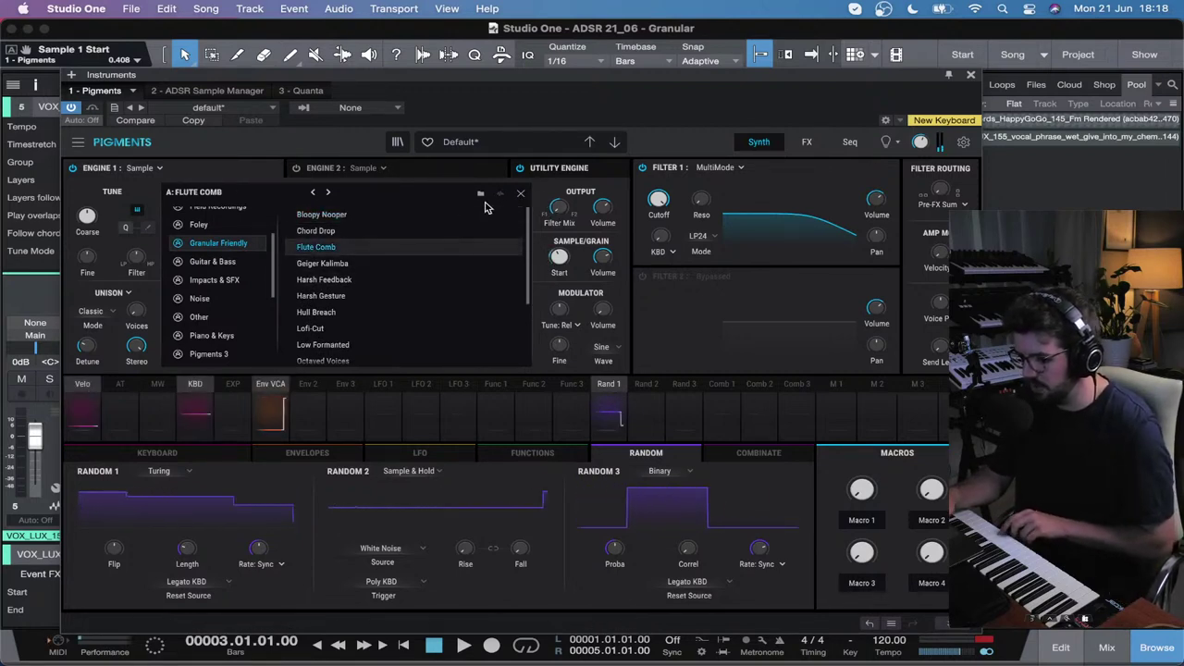
pyautogui.moveTo(619, 250)
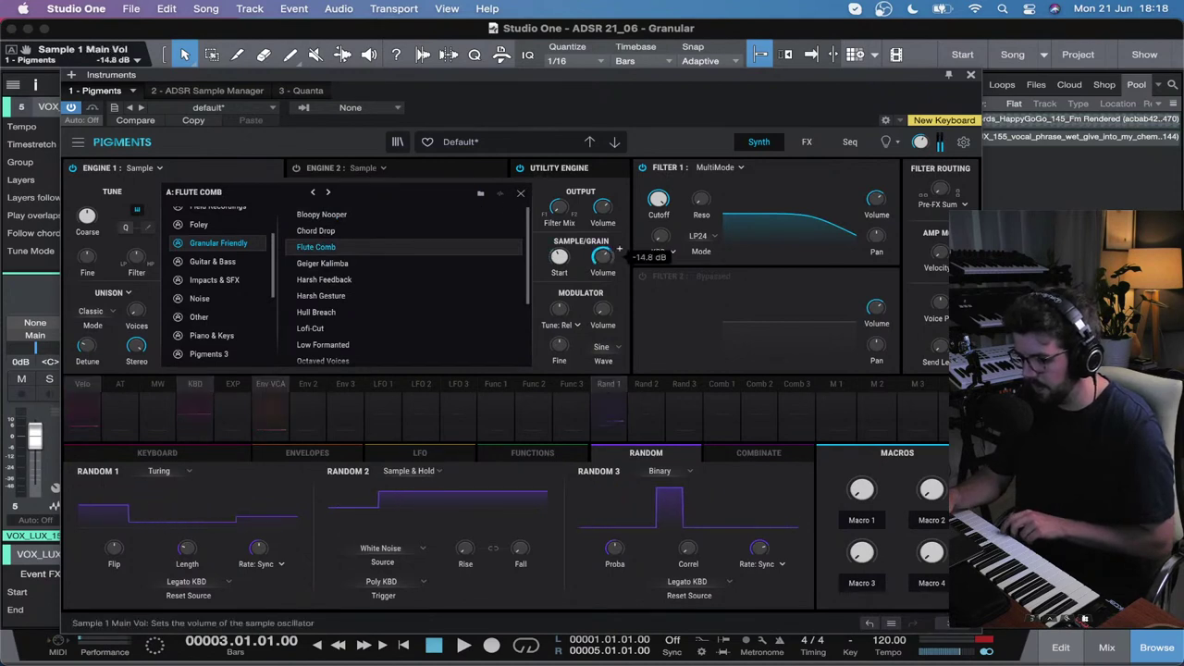
pyautogui.click(453, 279)
pyautogui.click(476, 263)
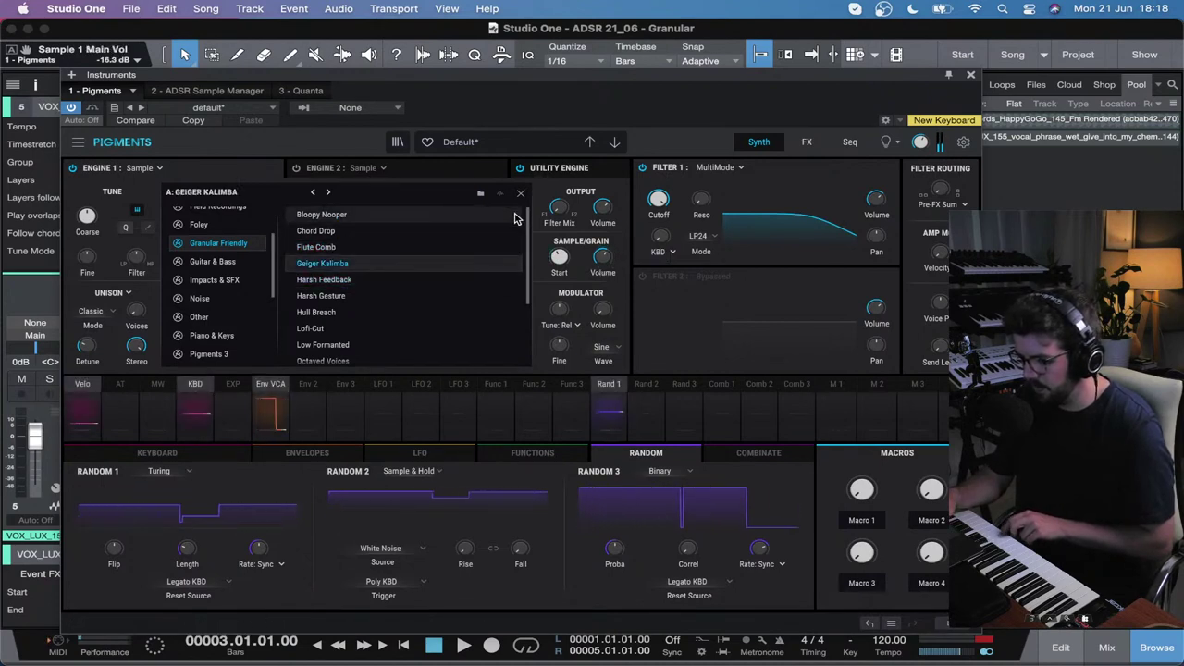
# Step: Close the sample browser and set the grain size to 163 ms and the grain density to 32.7 Hz
pyautogui.click(520, 194)
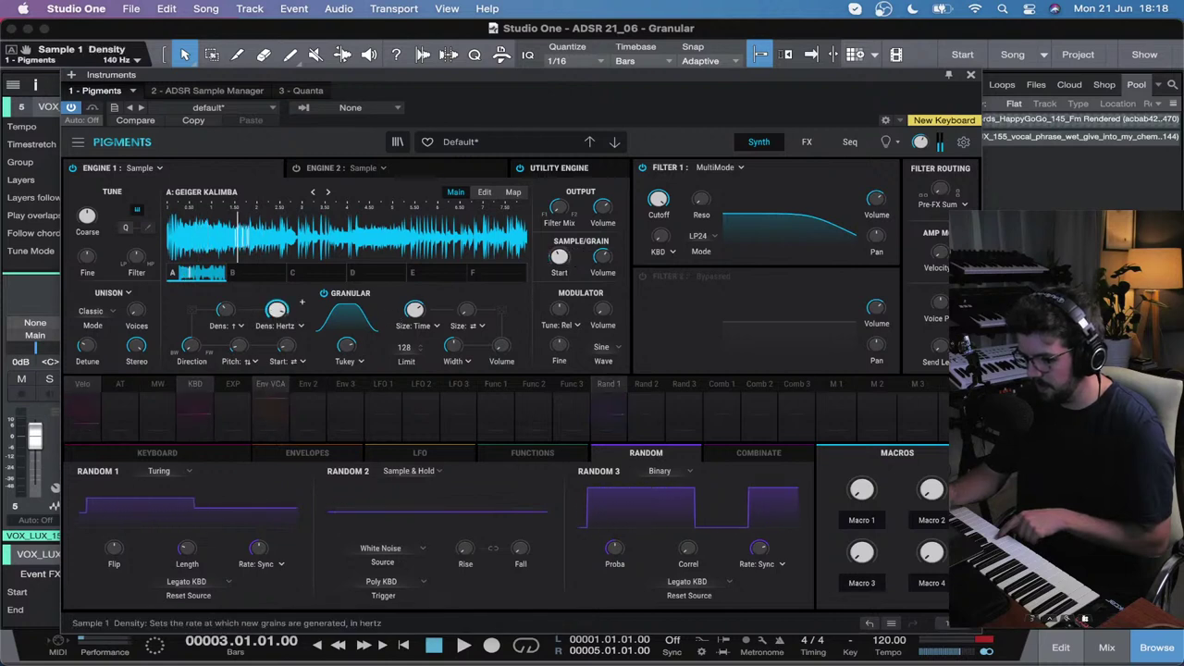
pyautogui.moveTo(439, 303)
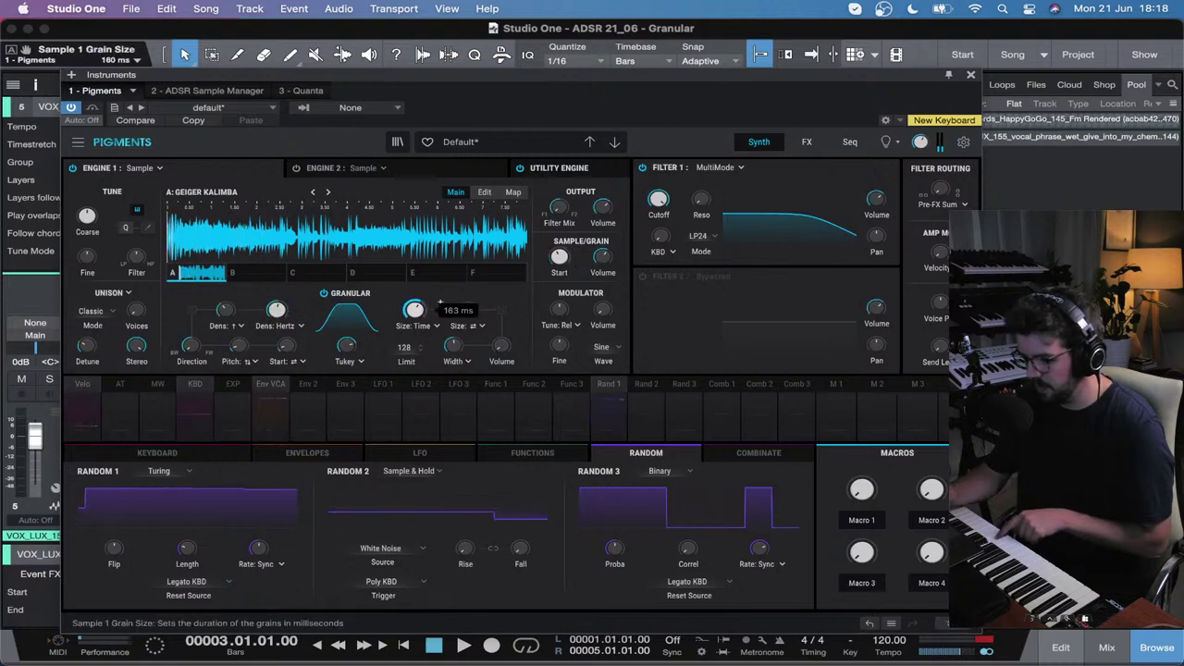
pyautogui.moveTo(302, 303)
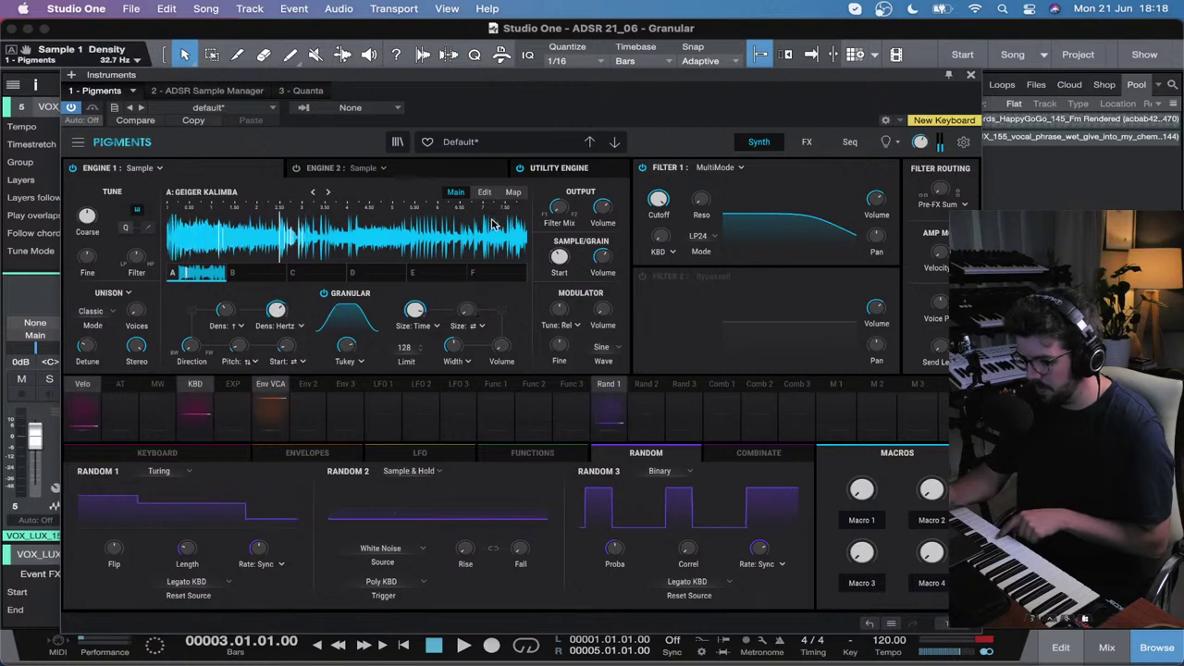
# Step: Load the Lofi-Cut sample from the Granular Friendly category into Engine 1 and close the sample browser
pyautogui.click(241, 192)
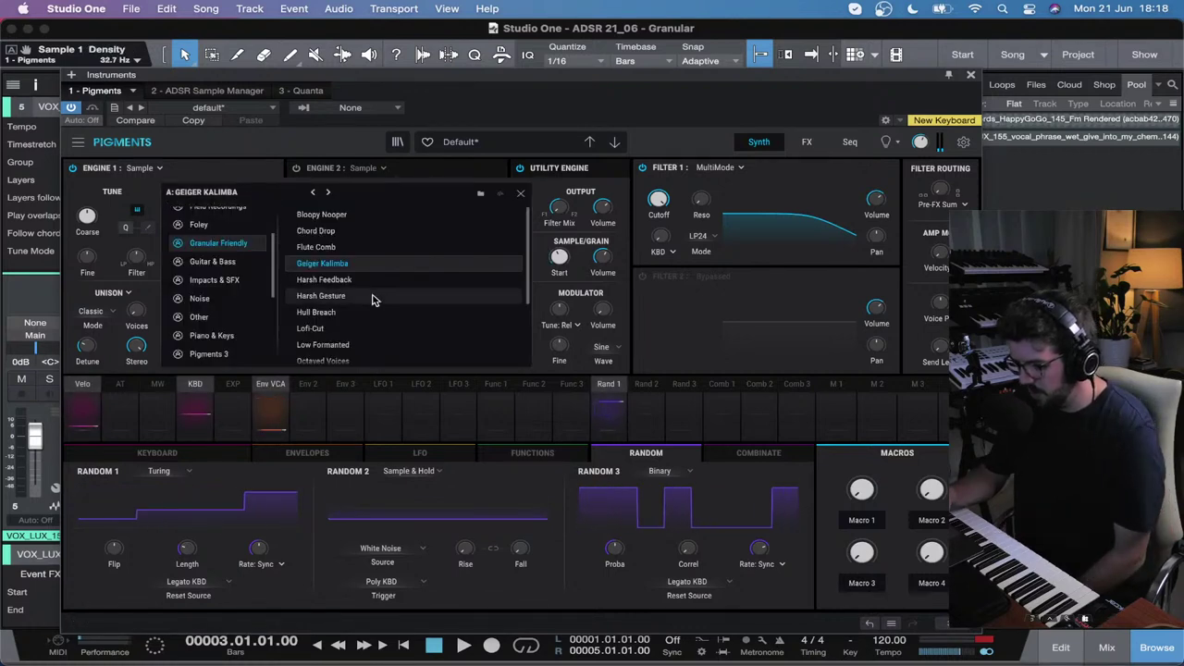
pyautogui.click(365, 331)
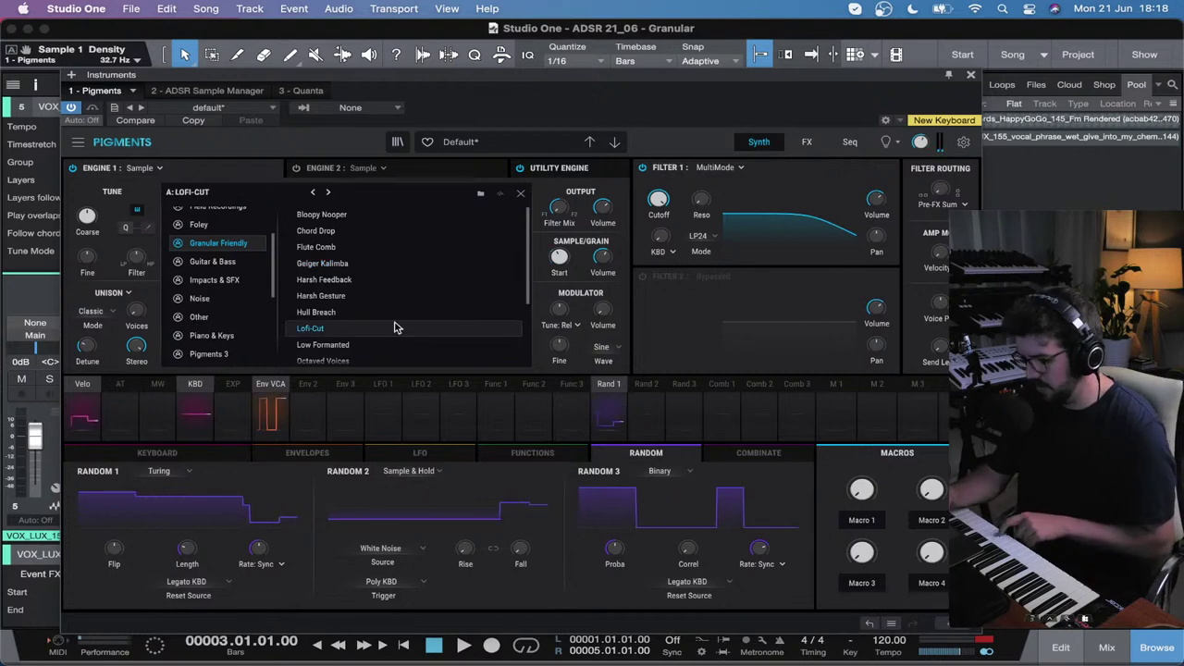
pyautogui.click(520, 197)
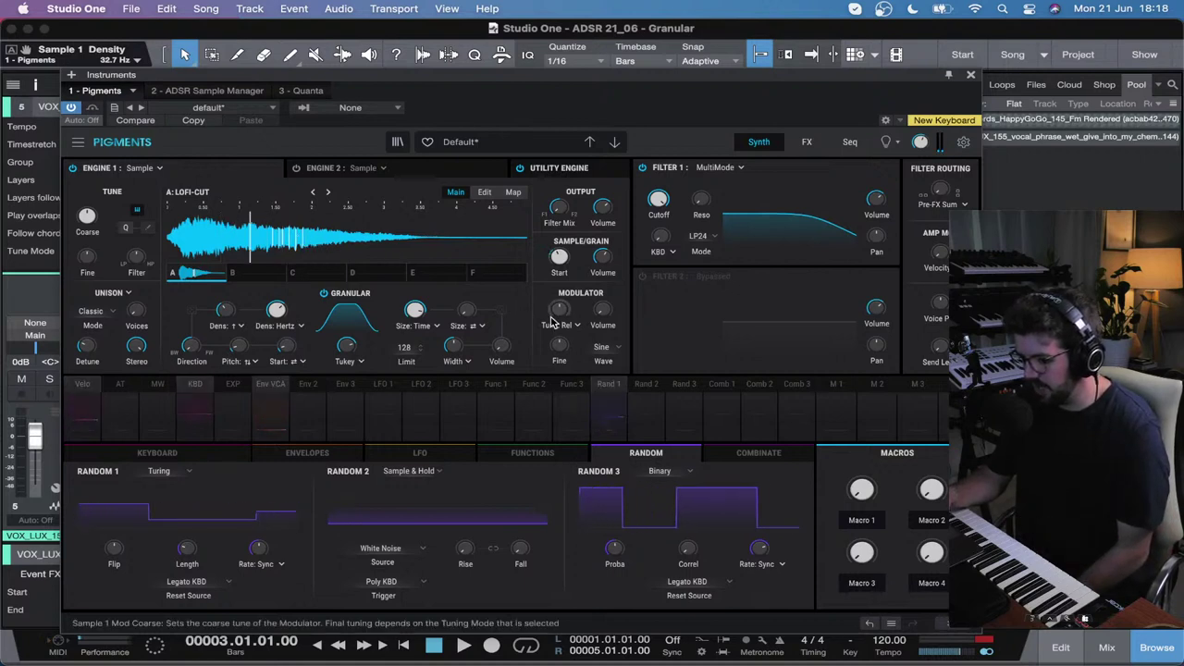
# Step: Turn Granular off to hear the plain sample, set the Sample/Grain volume to -11.6 dB, and turn Granular back on
pyautogui.click(324, 293)
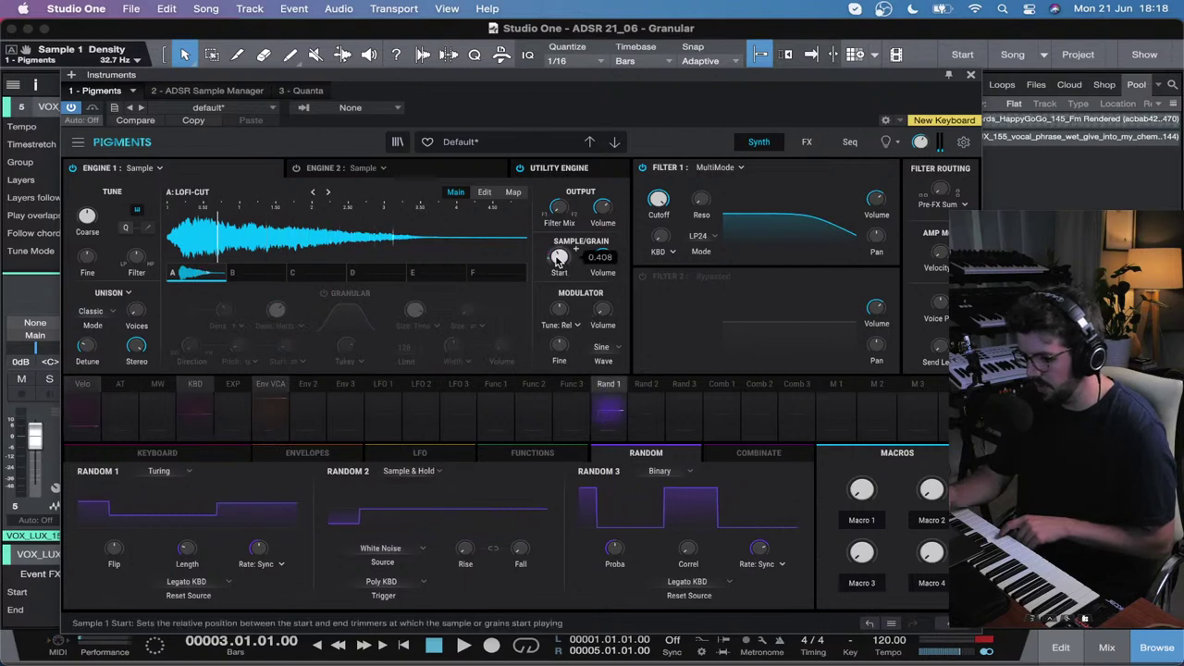
pyautogui.moveTo(619, 248)
pyautogui.moveTo(618, 247); pyautogui.dragTo(619, 233)
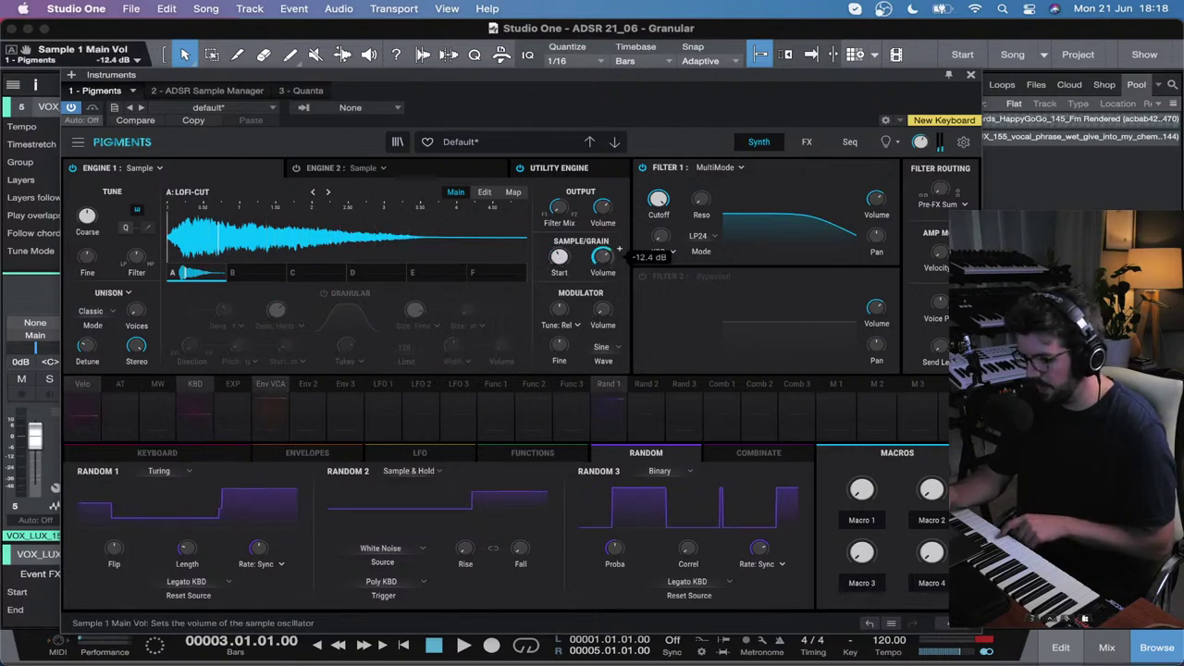
pyautogui.click(326, 295)
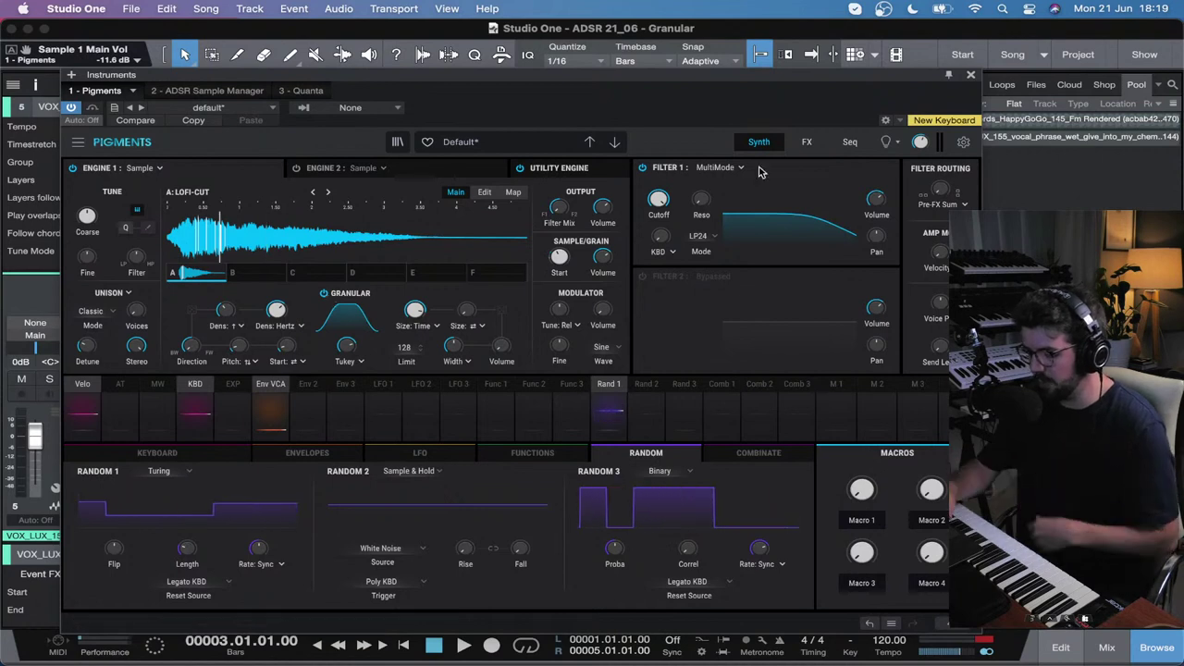
# Step: Bypass the Reverb and Delay in effects bus FX A and return to the synth view
pyautogui.click(806, 143)
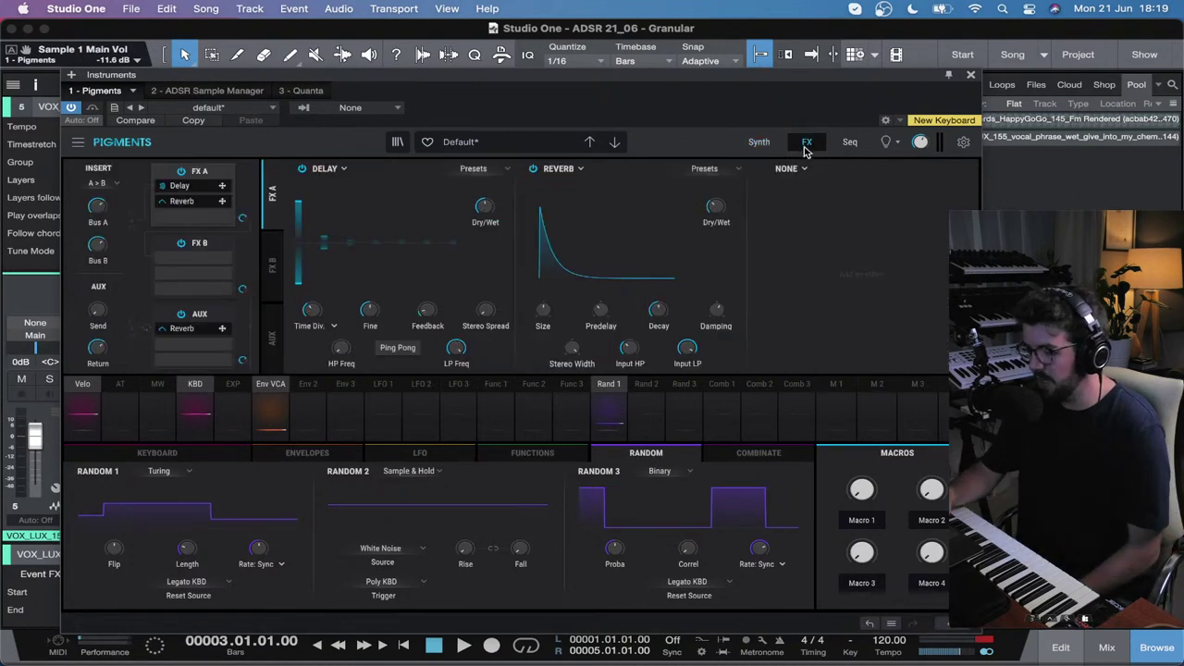
pyautogui.click(534, 169)
pyautogui.click(302, 168)
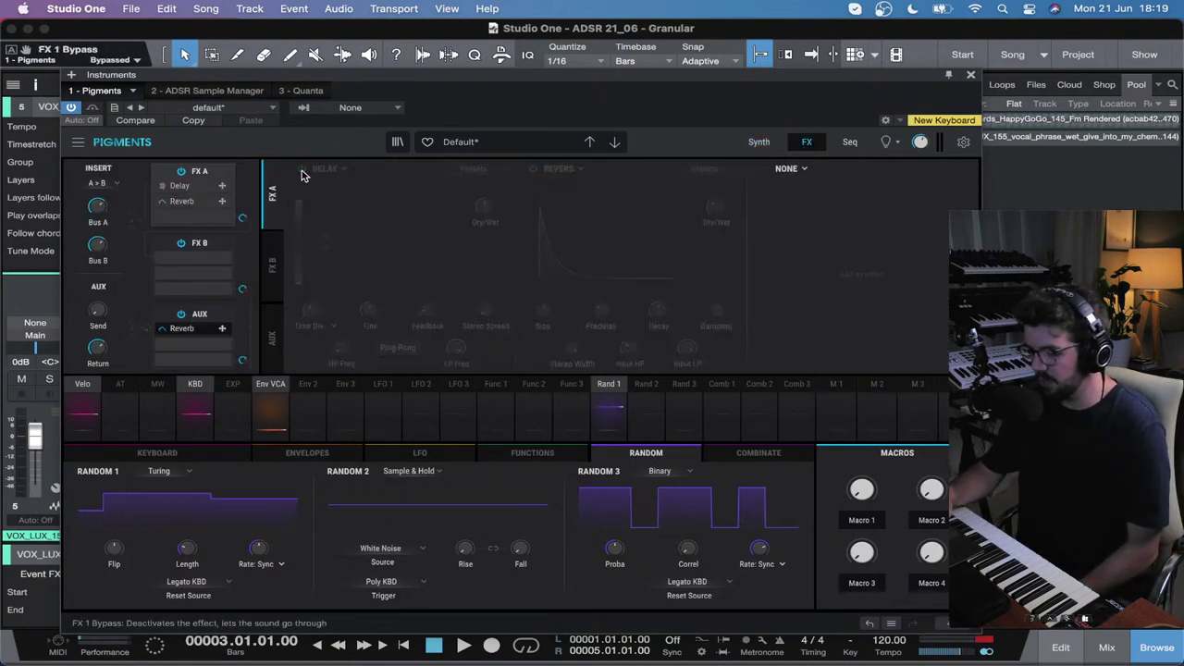
pyautogui.click(759, 145)
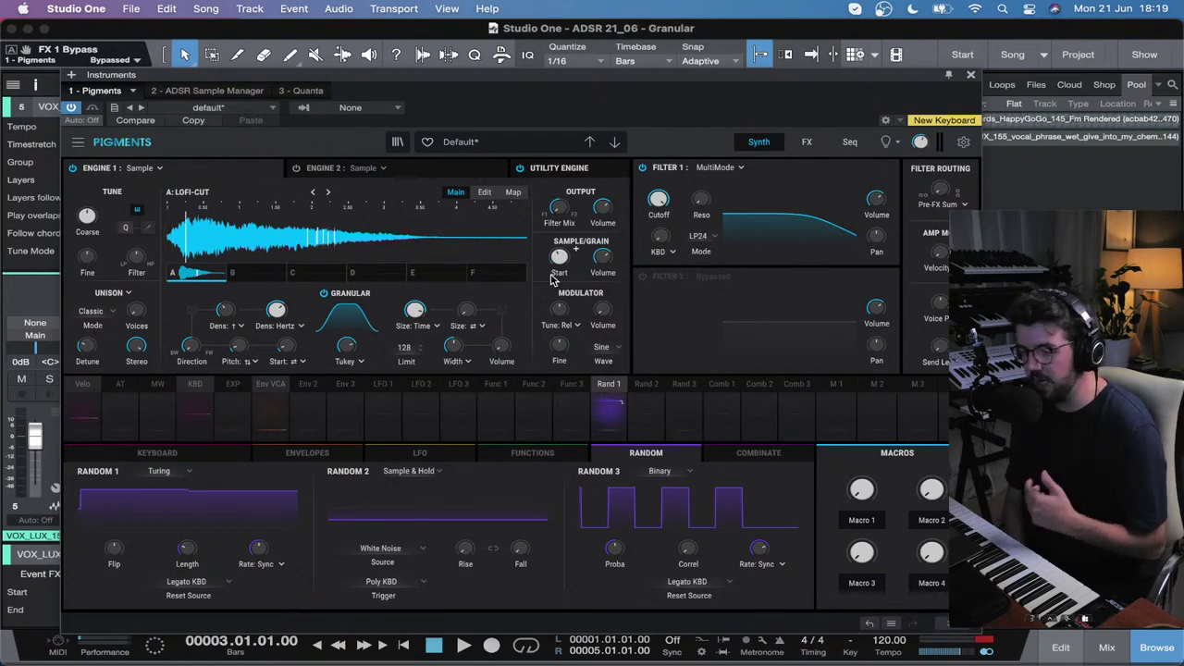
# Step: Close the instrument window, mute the VOX_LUX vocal track, and make a complete duplicate of the Pigments track
pyautogui.click(971, 74)
pyautogui.click(326, 123)
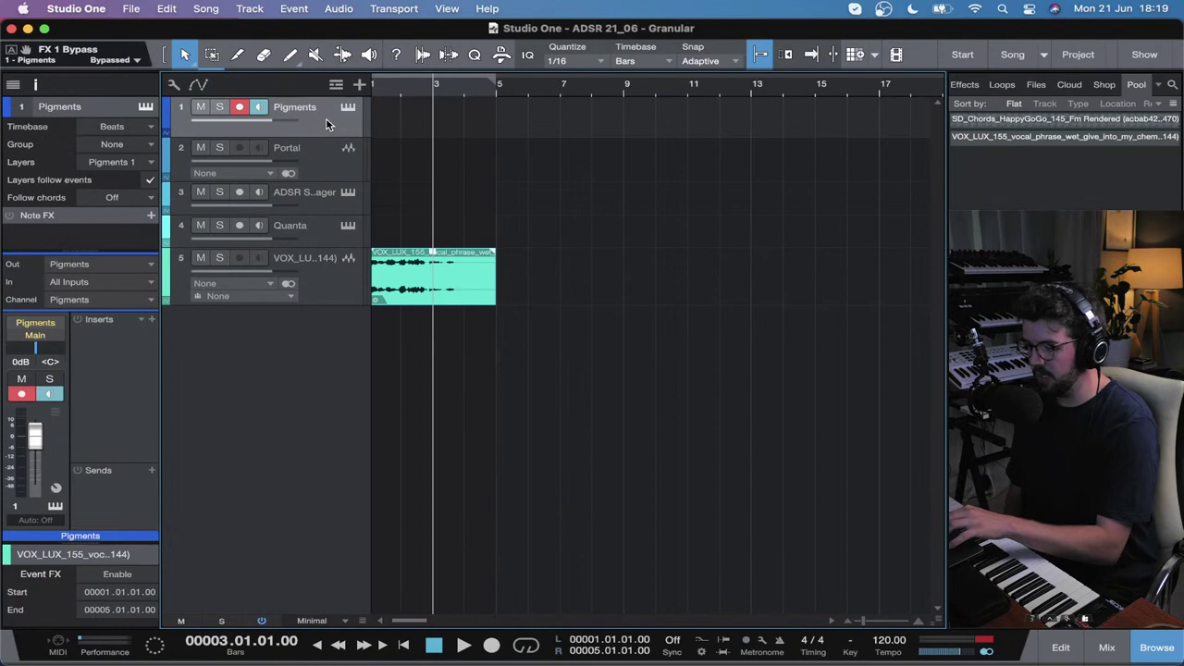
pyautogui.click(200, 259)
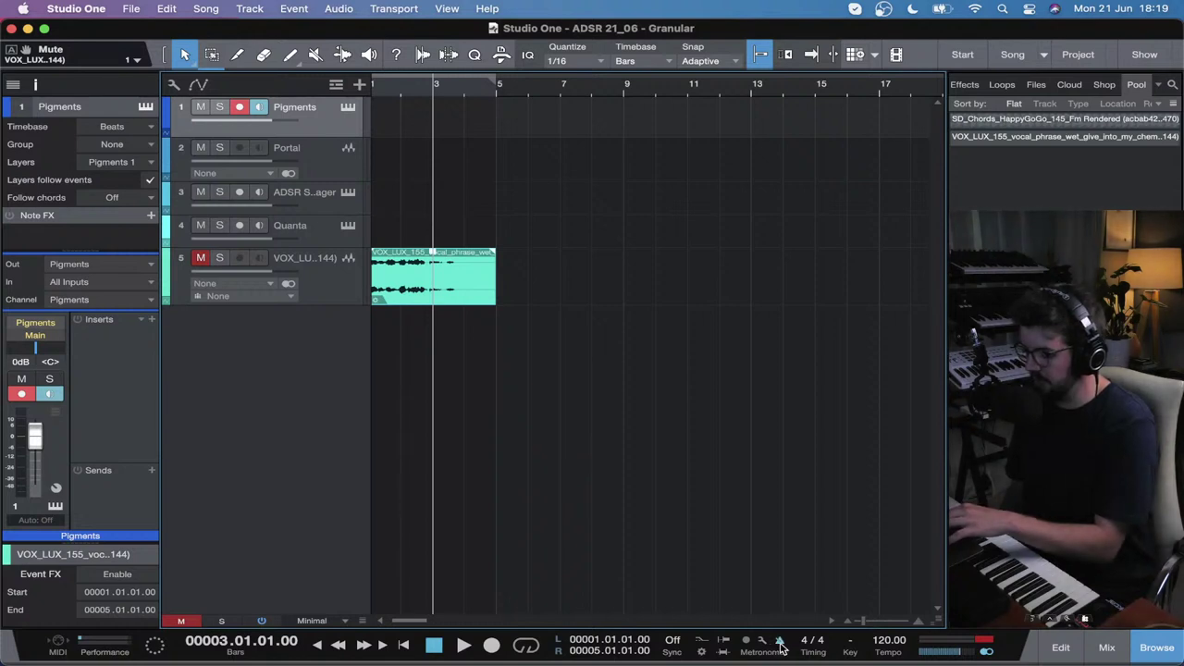
pyautogui.rightClick(321, 121)
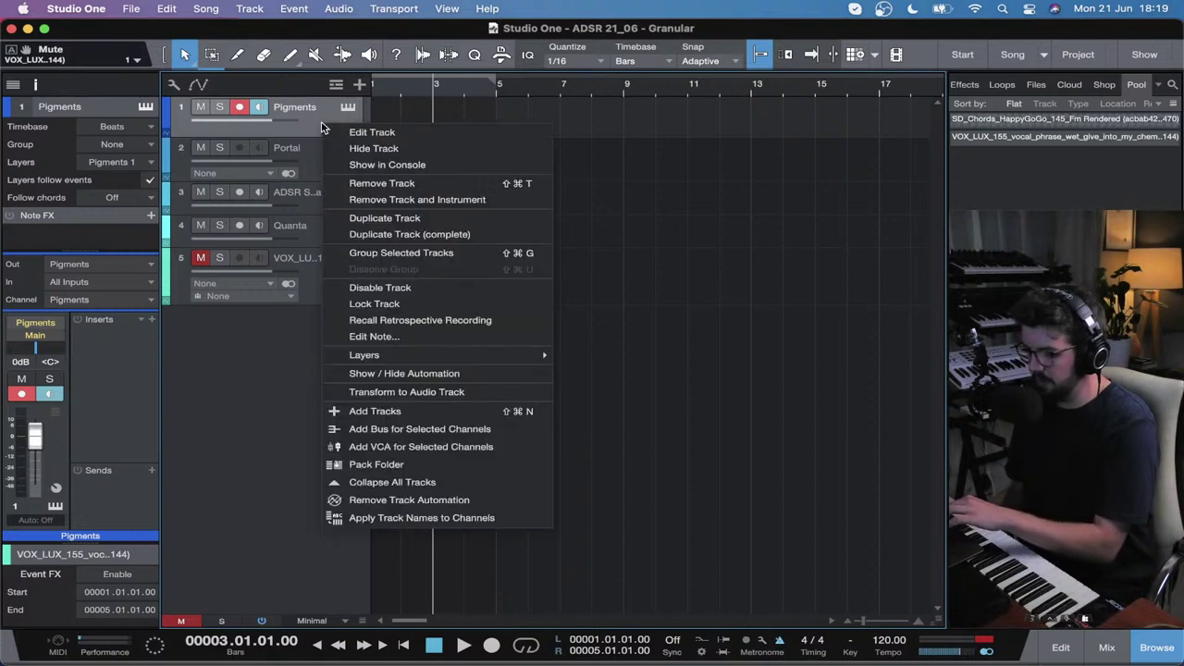
pyautogui.click(414, 234)
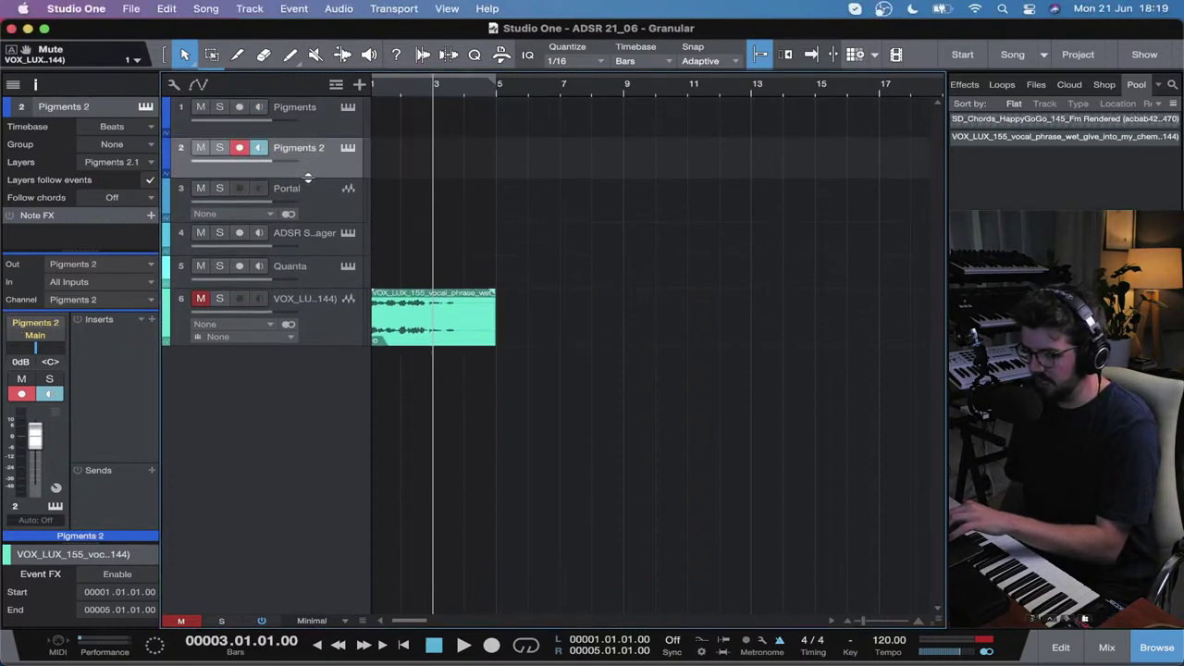
# Step: Search the duplicated Pigments instrument's presets for "emotion", load Emotional Piano, and close the instrument window
pyautogui.click(349, 151)
pyautogui.click(449, 143)
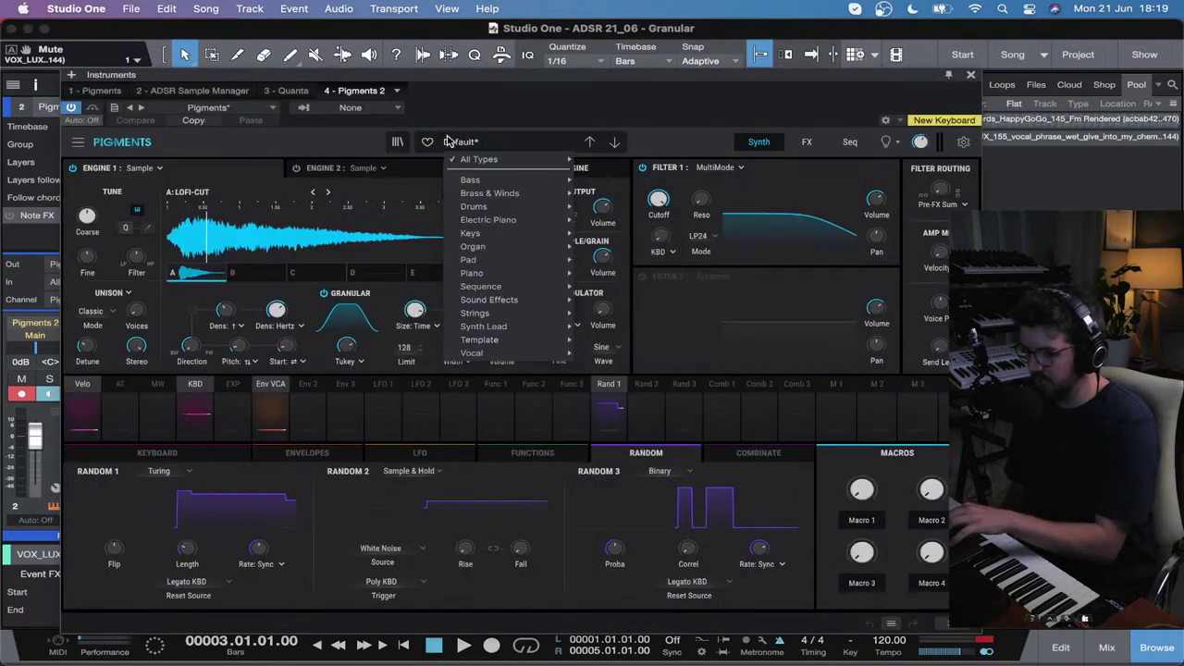
pyautogui.click(395, 144)
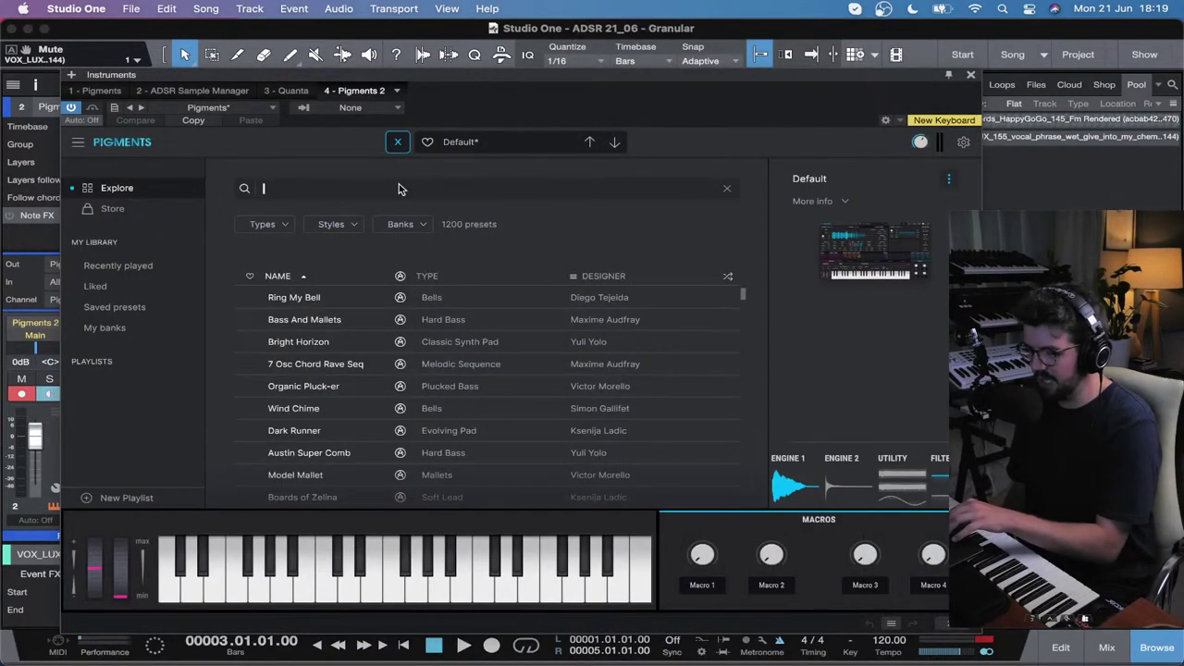
pyautogui.write('emotion')
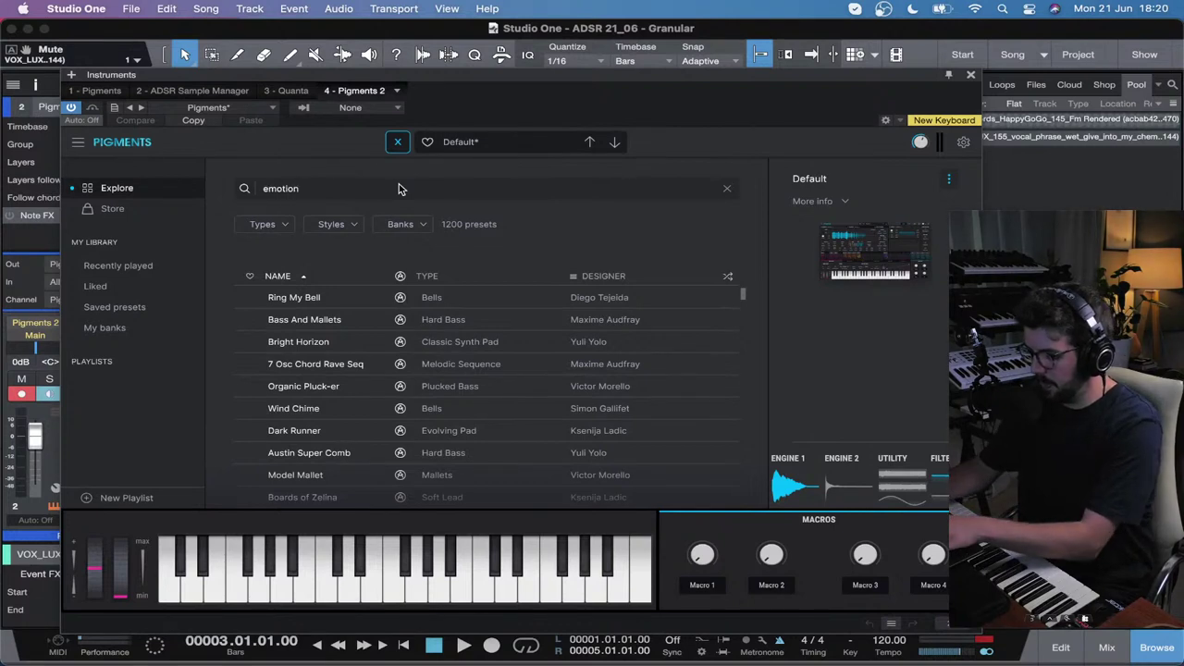
pyautogui.click(298, 297)
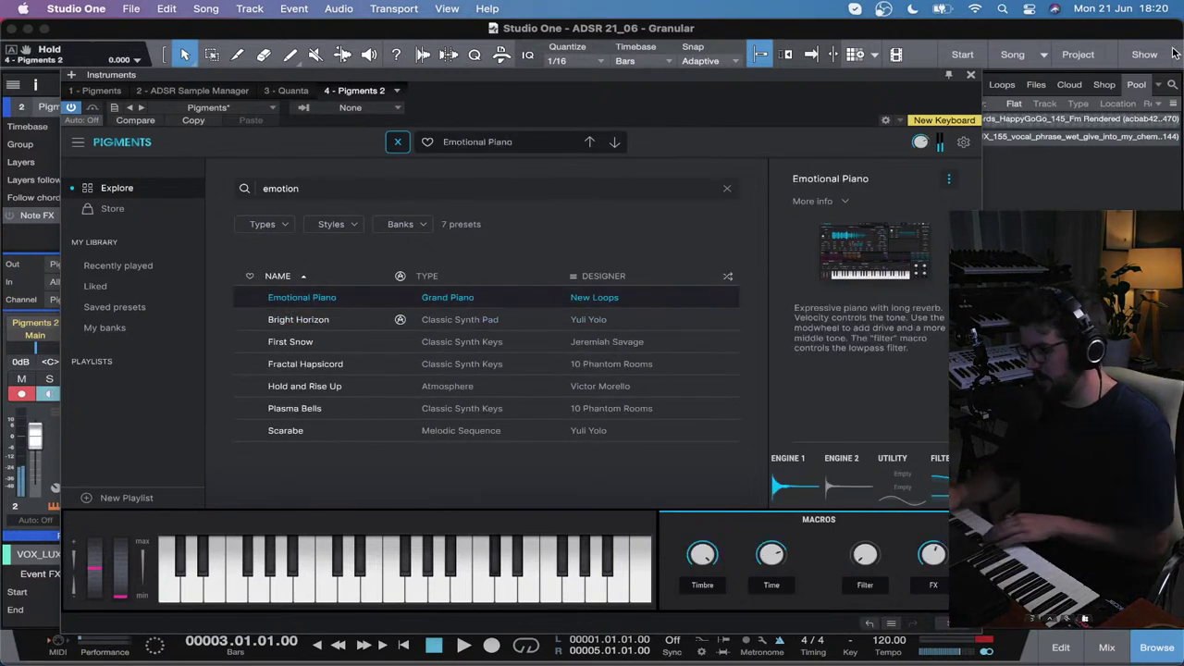
pyautogui.click(970, 75)
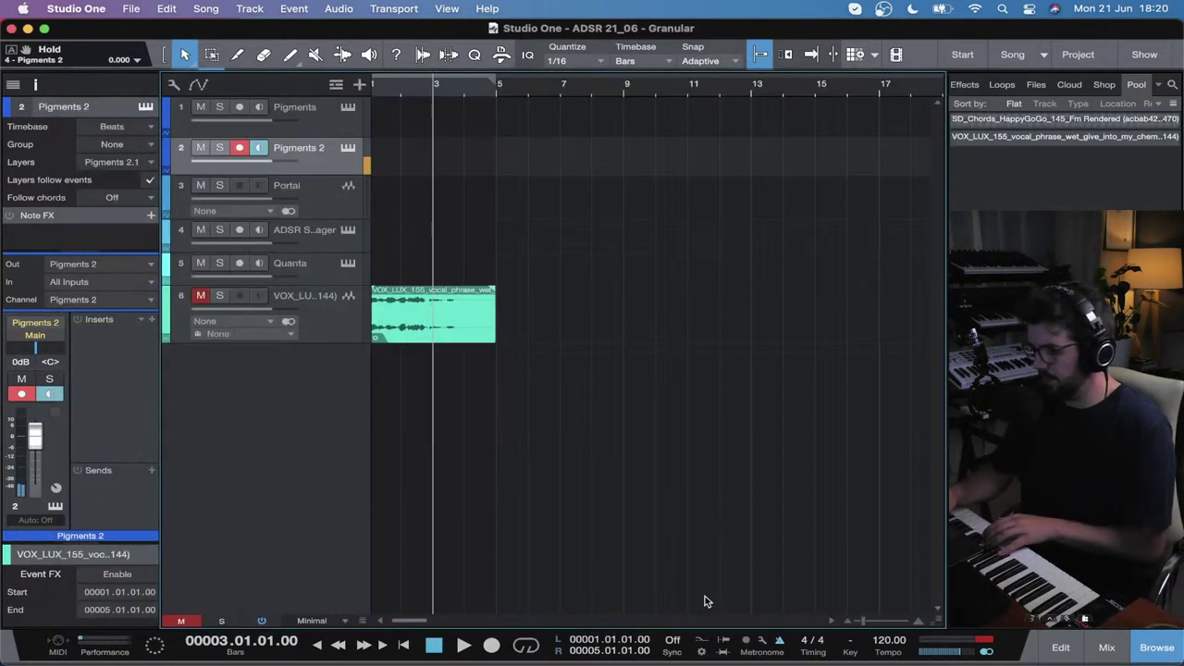
# Step: Return the playhead to the song start and audition the granular Lofi-Cut patch on the original Pigments track
pyautogui.press(',')
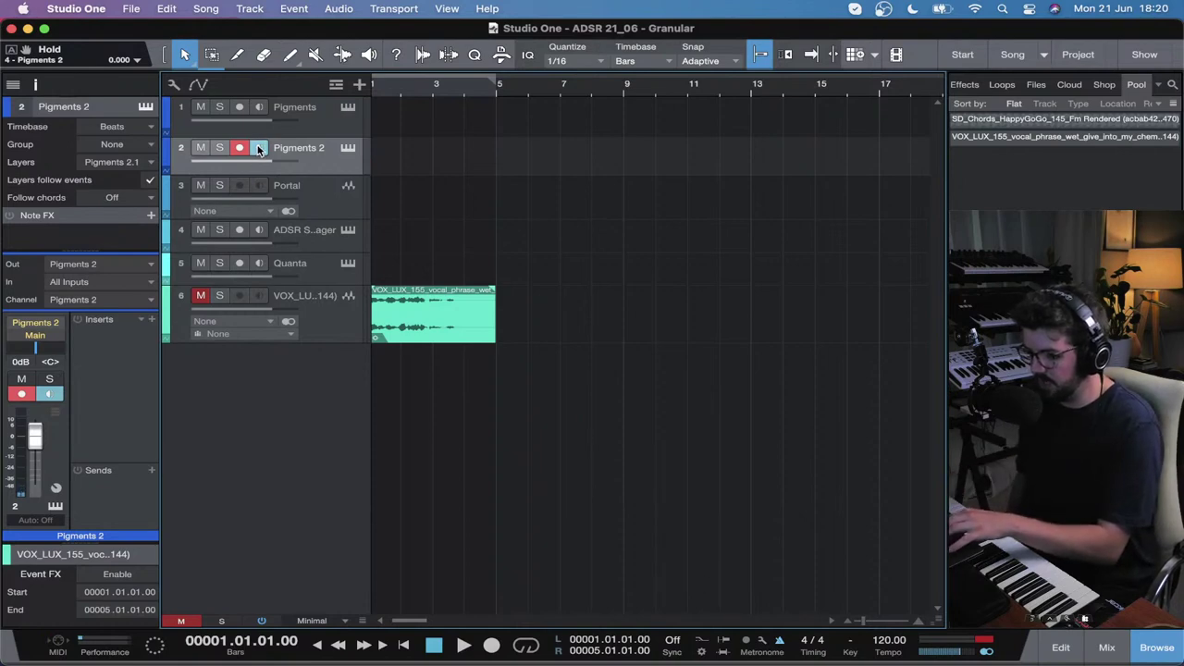
pyautogui.click(297, 115)
pyautogui.click(347, 107)
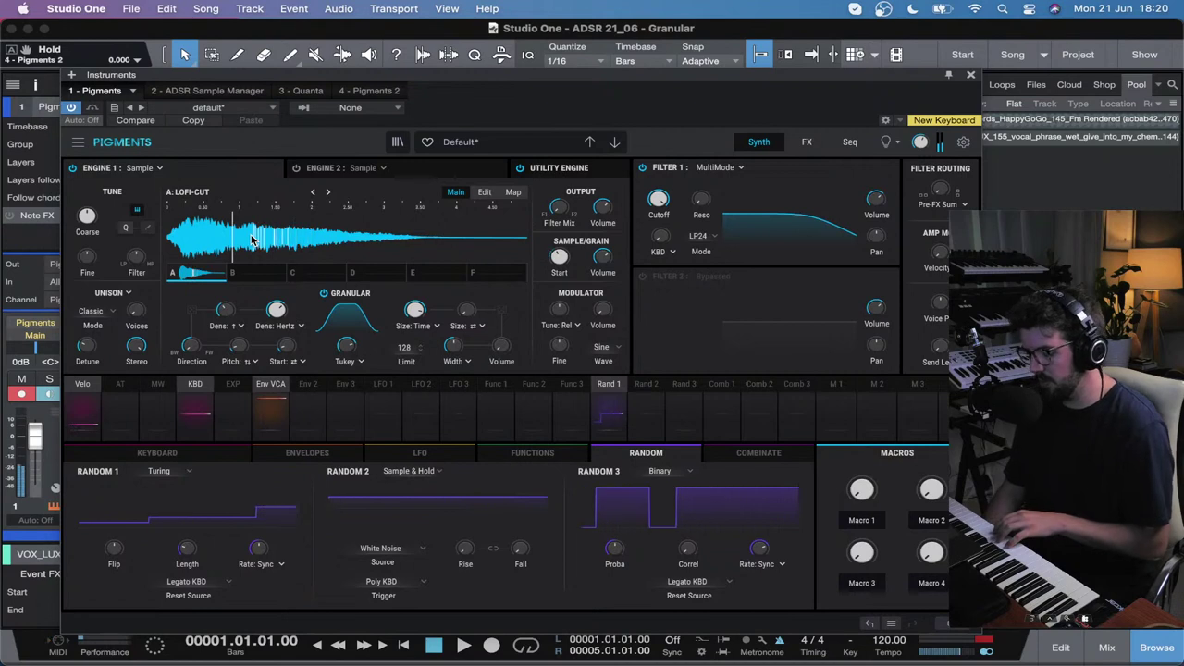
pyautogui.click(969, 75)
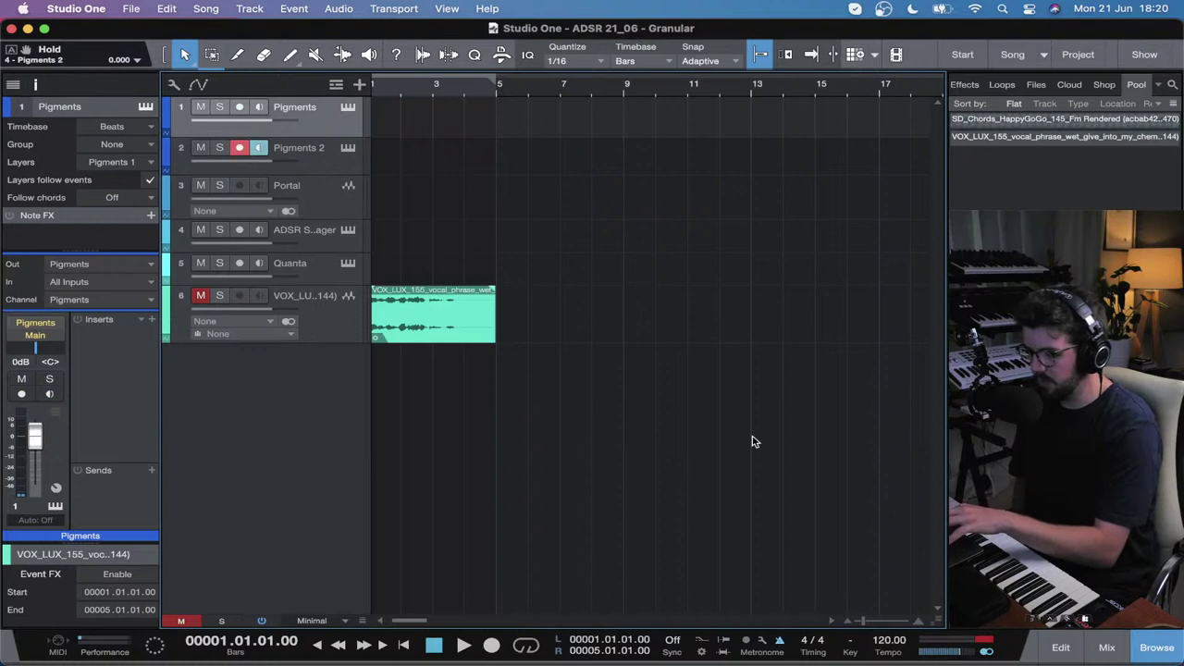
# Step: Record a piano chord phrase of about three bars on the Pigments 2 track from the song start
pyautogui.click(351, 167)
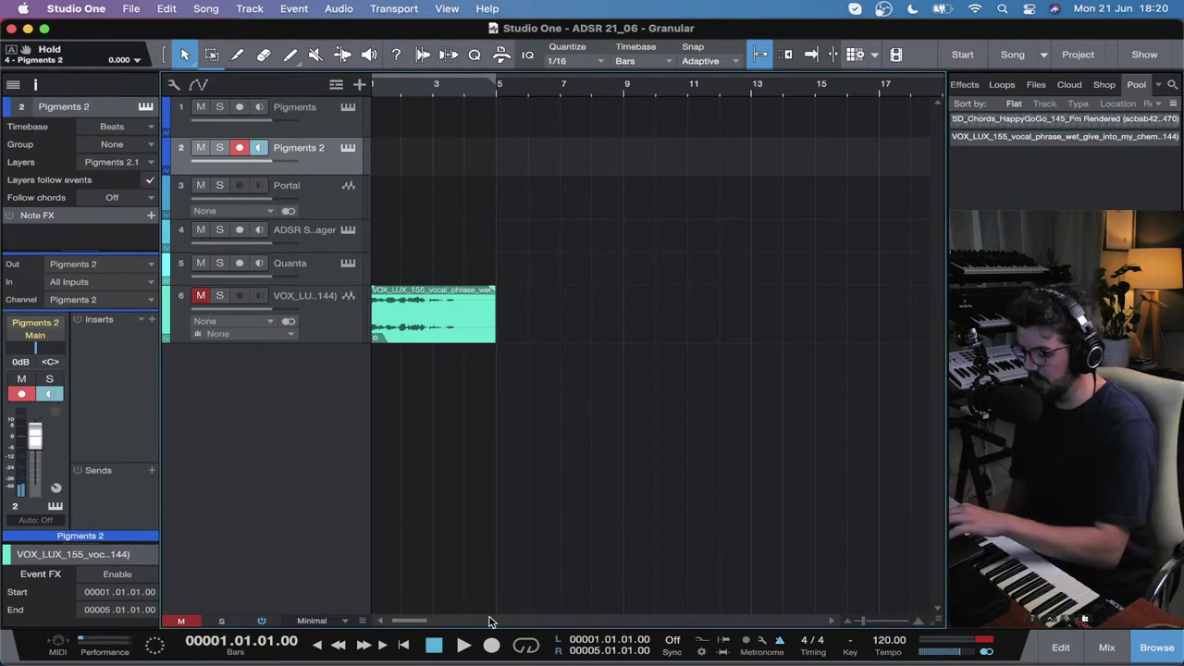
pyautogui.click(492, 645)
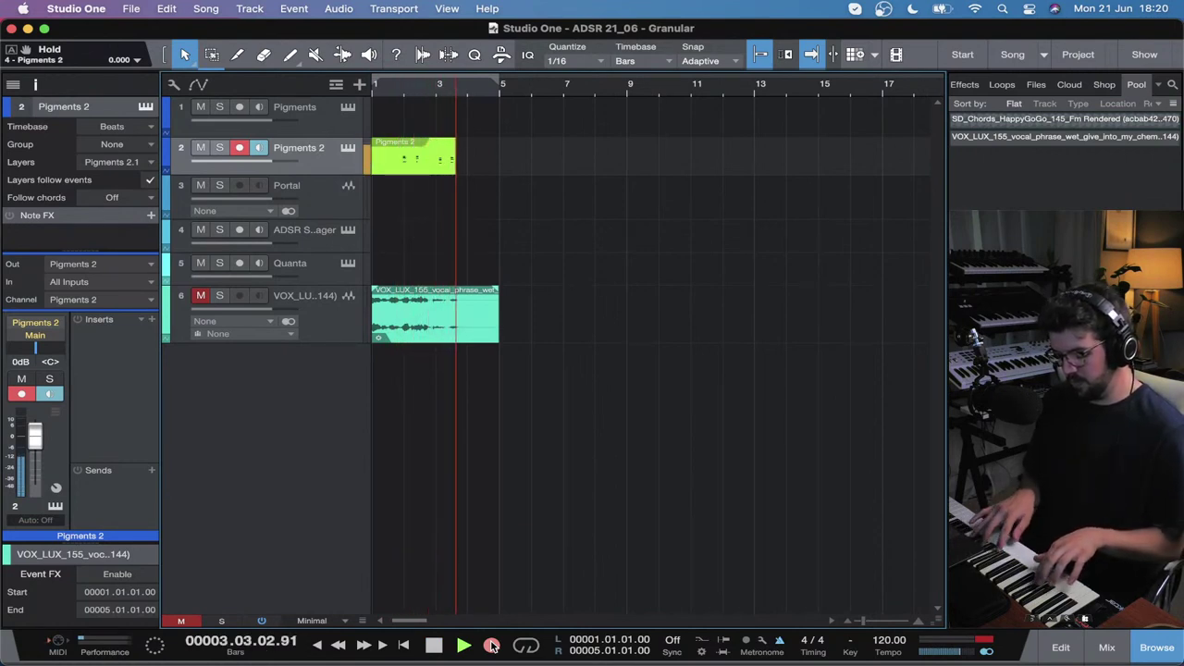
pyautogui.press('space')
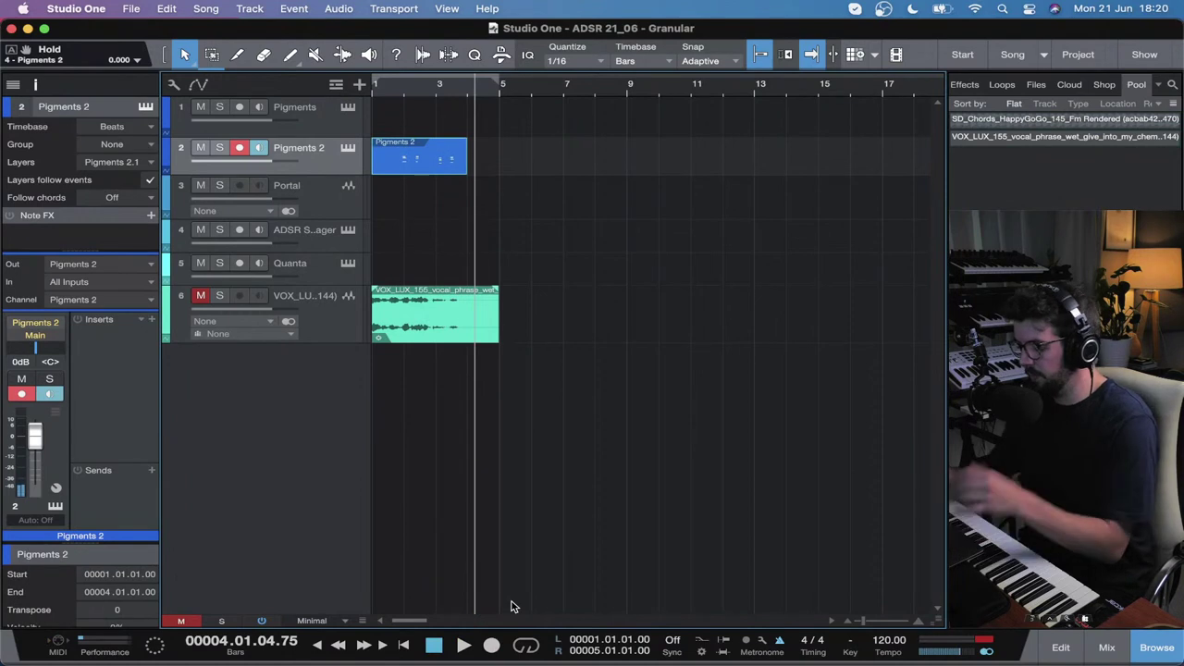
# Step: Split the recorded Pigments 2 clip at bar 2 and delete its empty first bar
pyautogui.press(',')
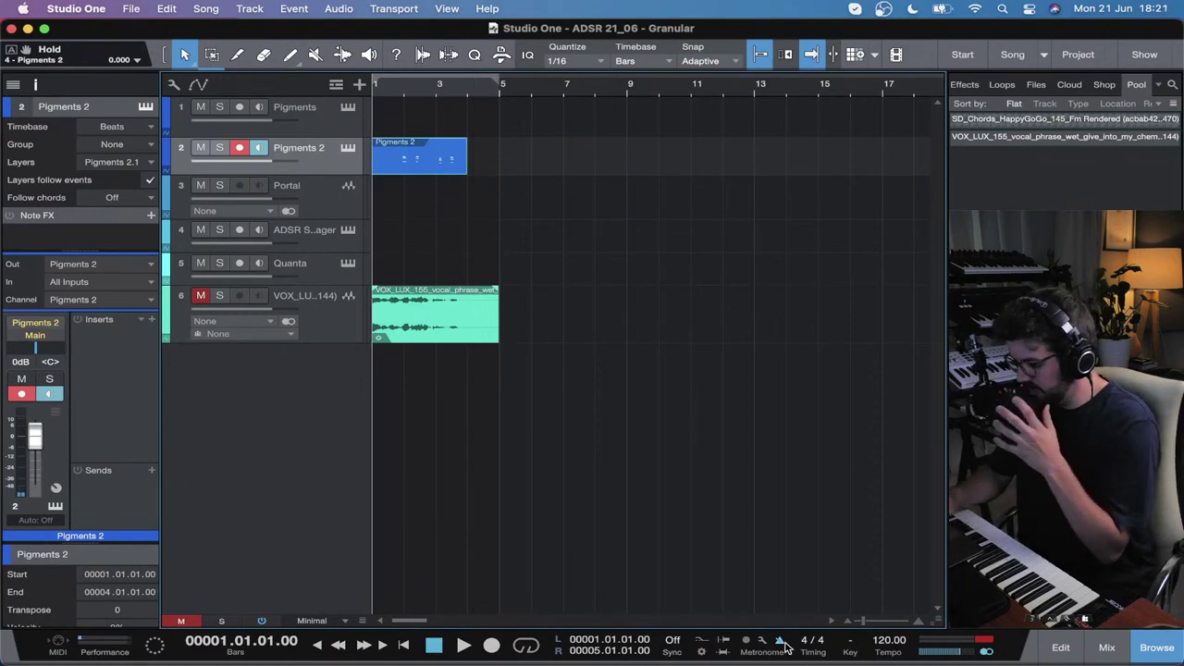
pyautogui.press('e')
pyautogui.press('e')
pyautogui.press('e')
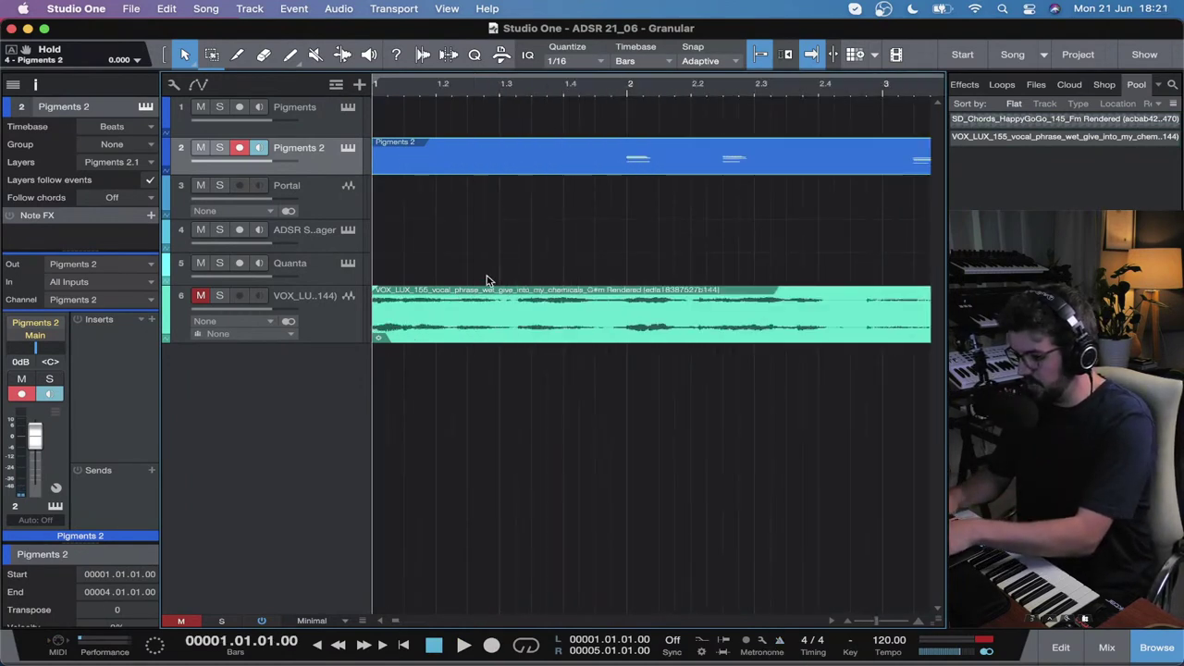
pyautogui.press('w')
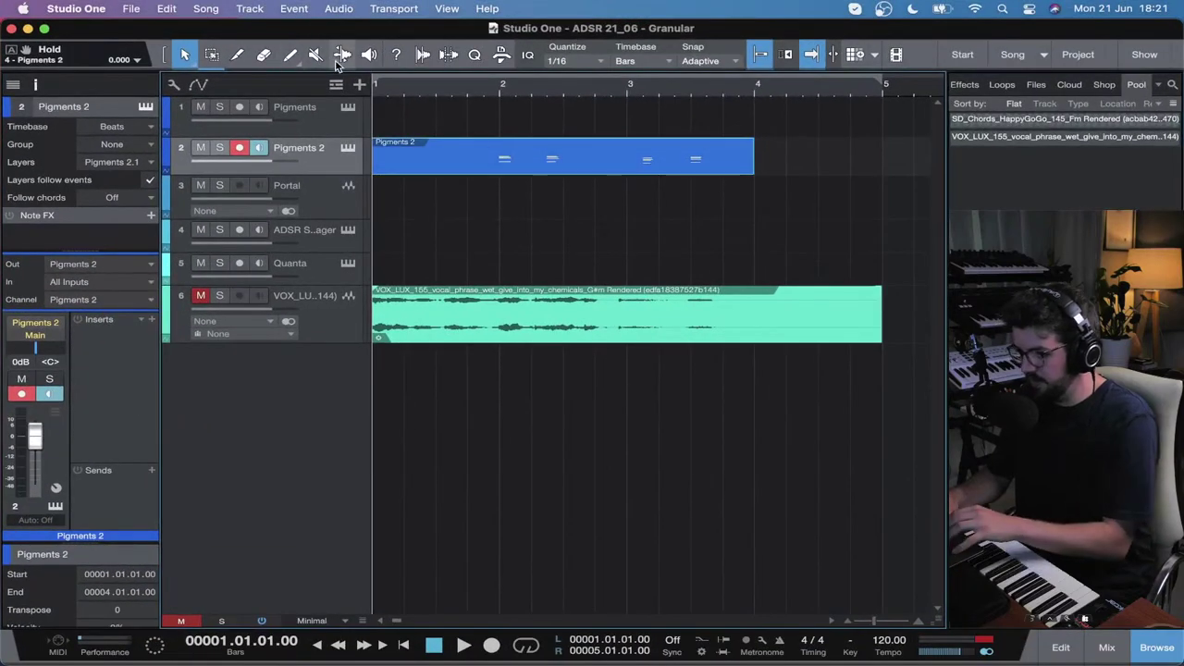
pyautogui.click(239, 59)
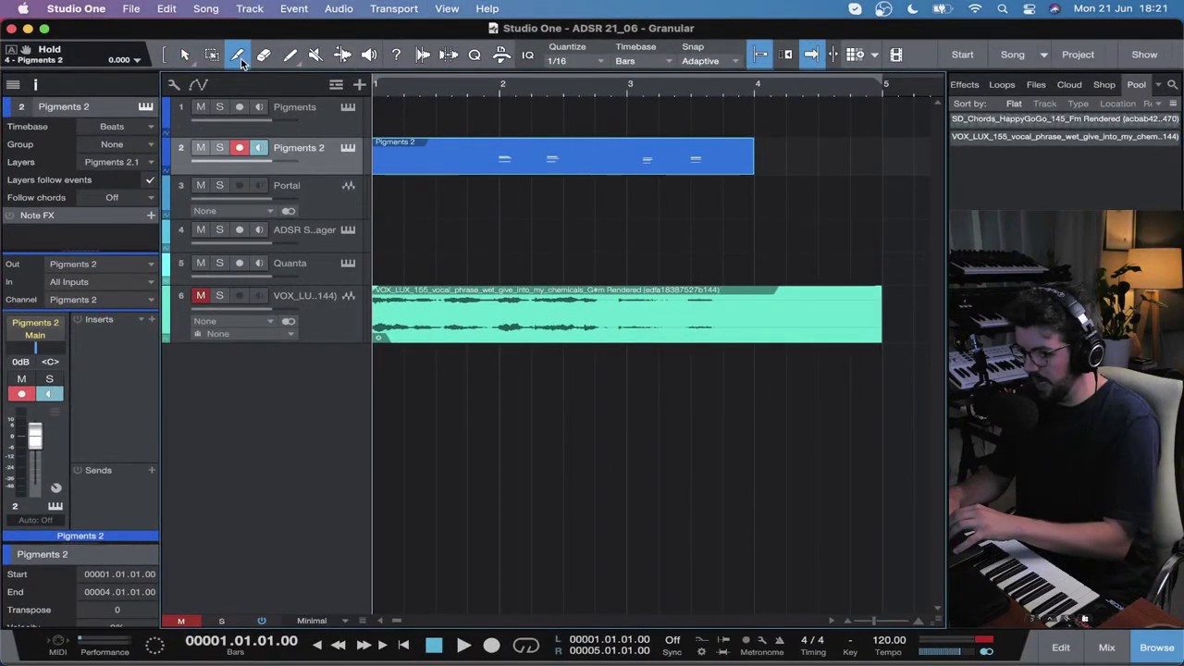
pyautogui.hotkey('alt', 'x')
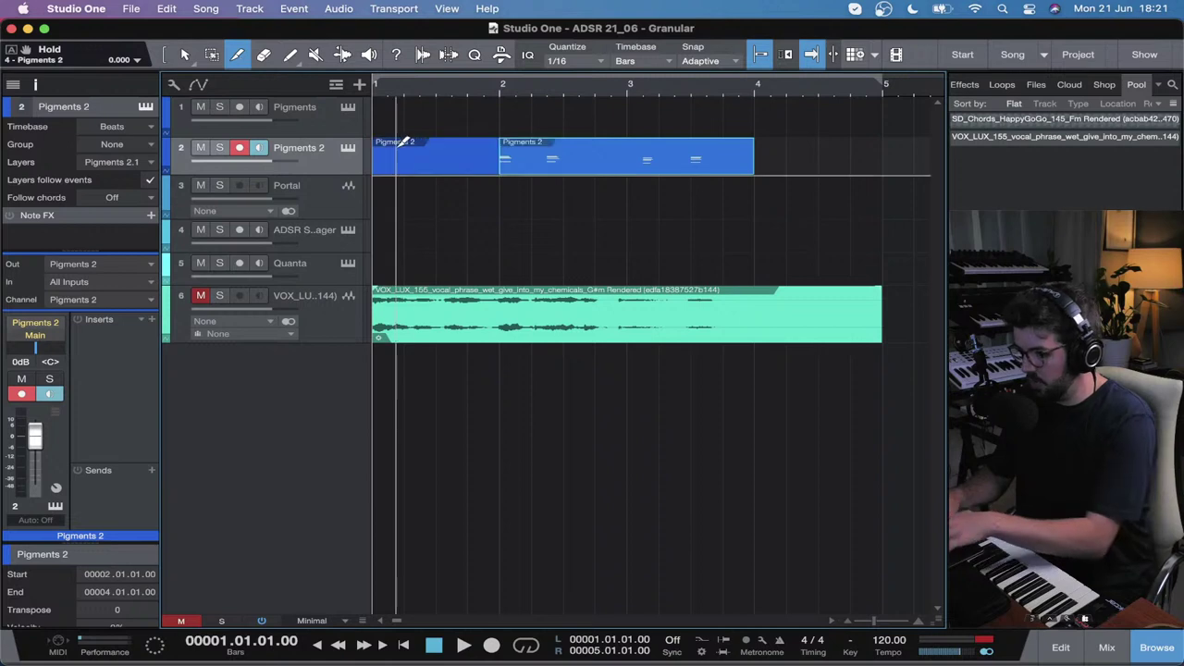
pyautogui.click(185, 58)
pyautogui.click(435, 156)
pyautogui.press('Delete')
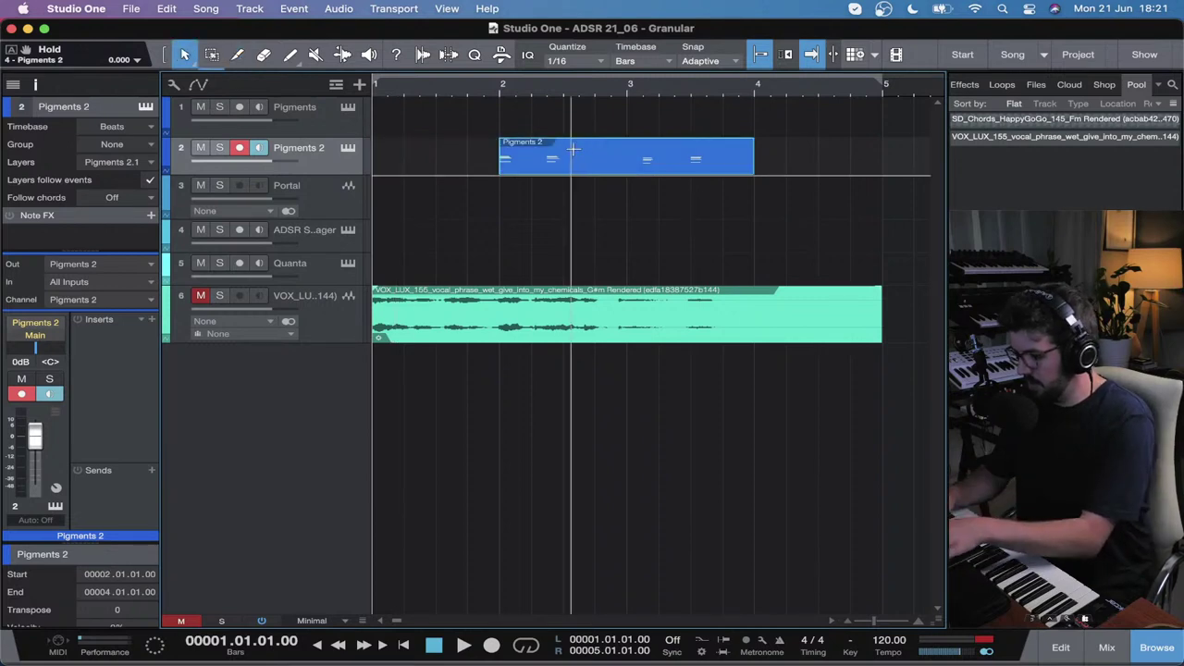
# Step: Duplicate the two-bar Pigments 2 clip directly after itself, disarm the track, and play back from bar 2
pyautogui.press('d')
pyautogui.press('w')
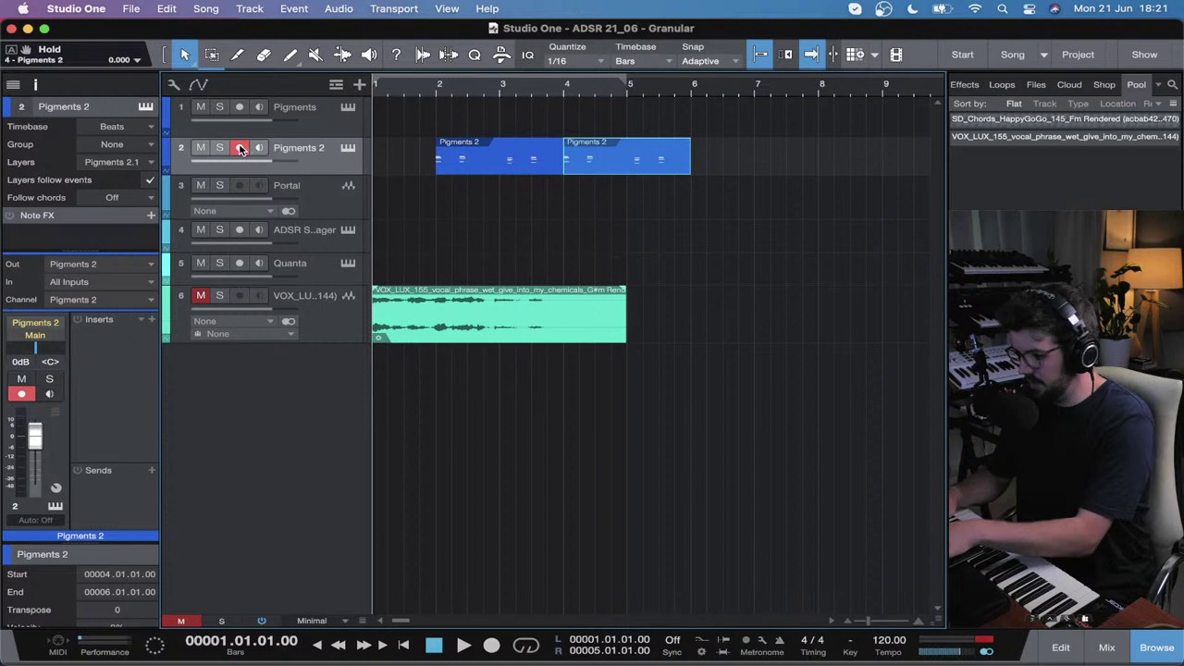
pyautogui.click(444, 94)
pyautogui.press('space')
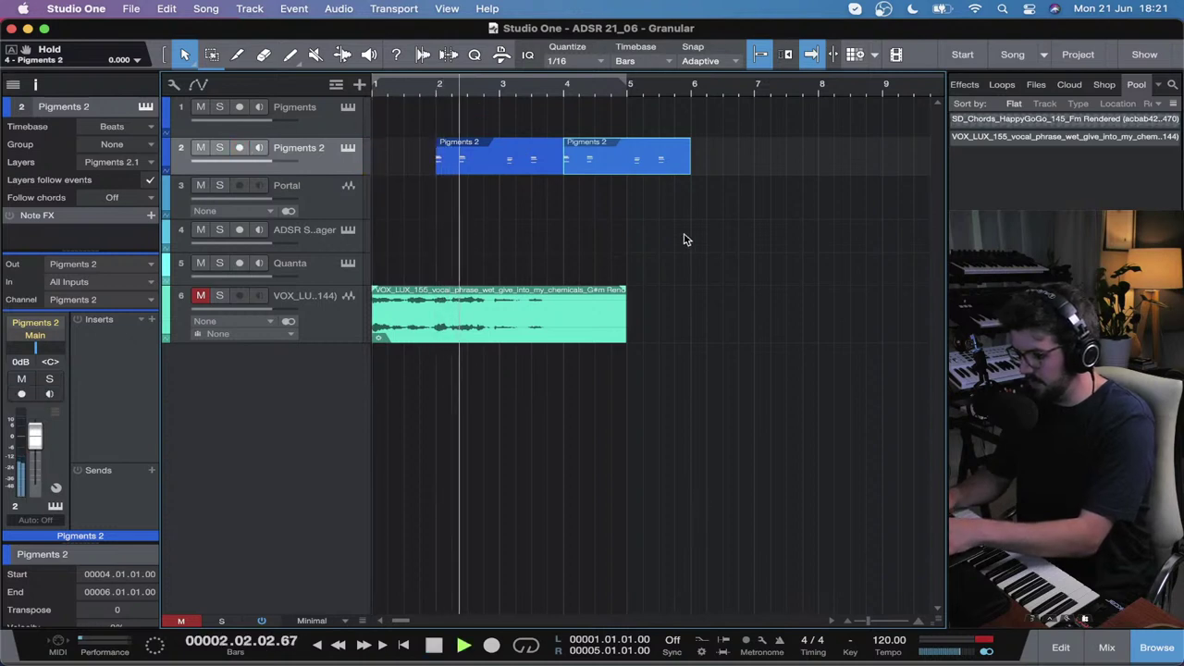
# Step: Turn off autoscroll, loop the two Pigments 2 clips from bar 2 to bar 6, and lower that track's volume to -1.3 dB
pyautogui.press('f')
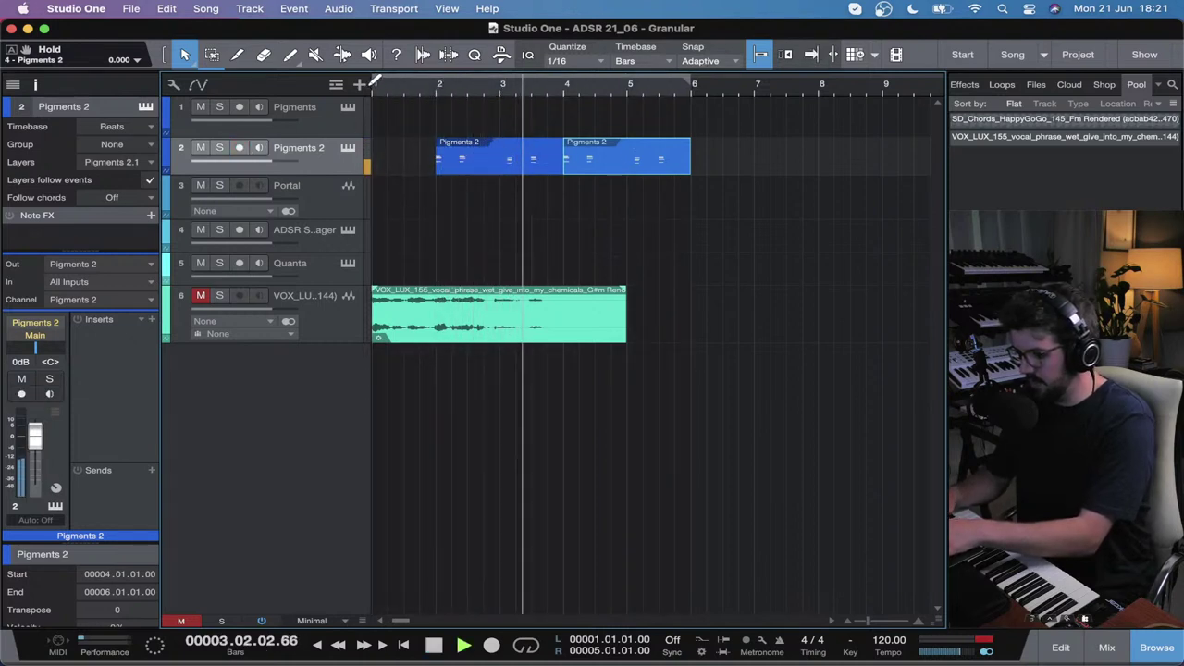
pyautogui.press('p')
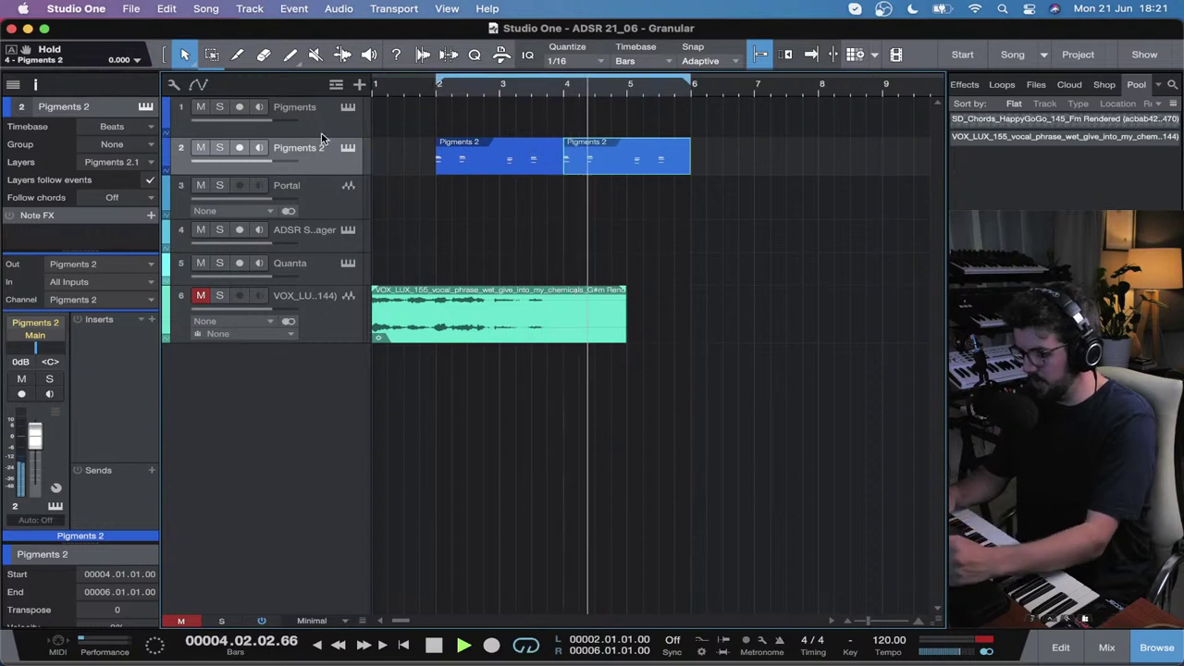
pyautogui.moveTo(293, 159); pyautogui.dragTo(289, 159)
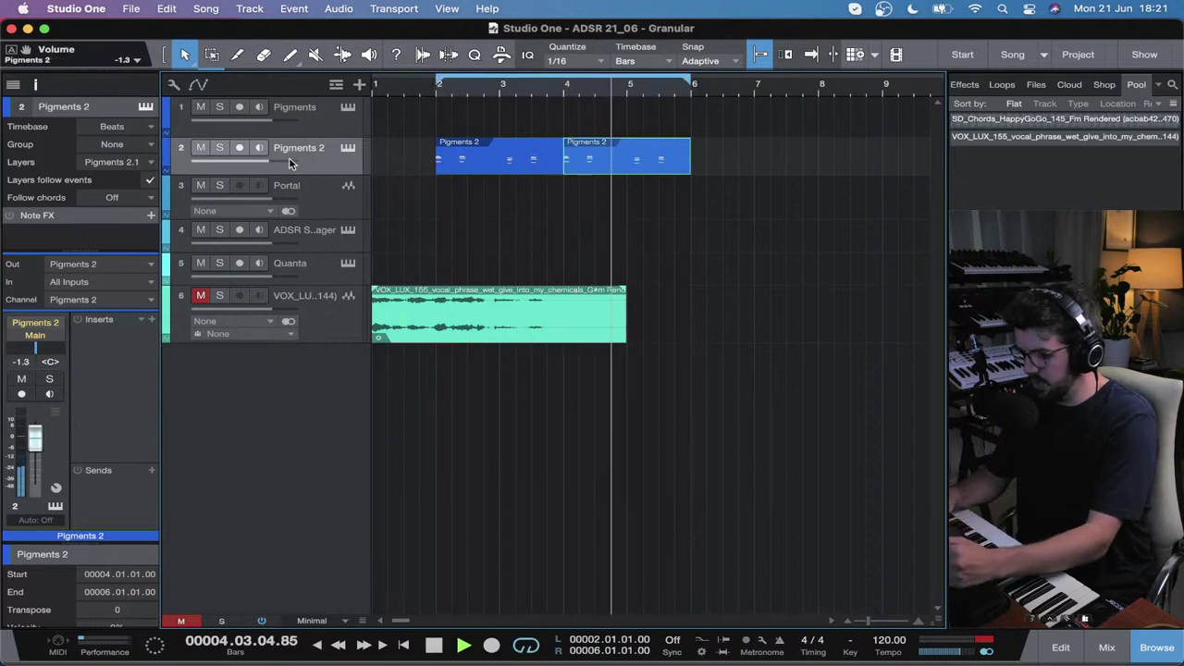
# Step: Look at the Emotional Piano patch's synth view on the Pigments 2 instrument and close its window
pyautogui.press('F11')
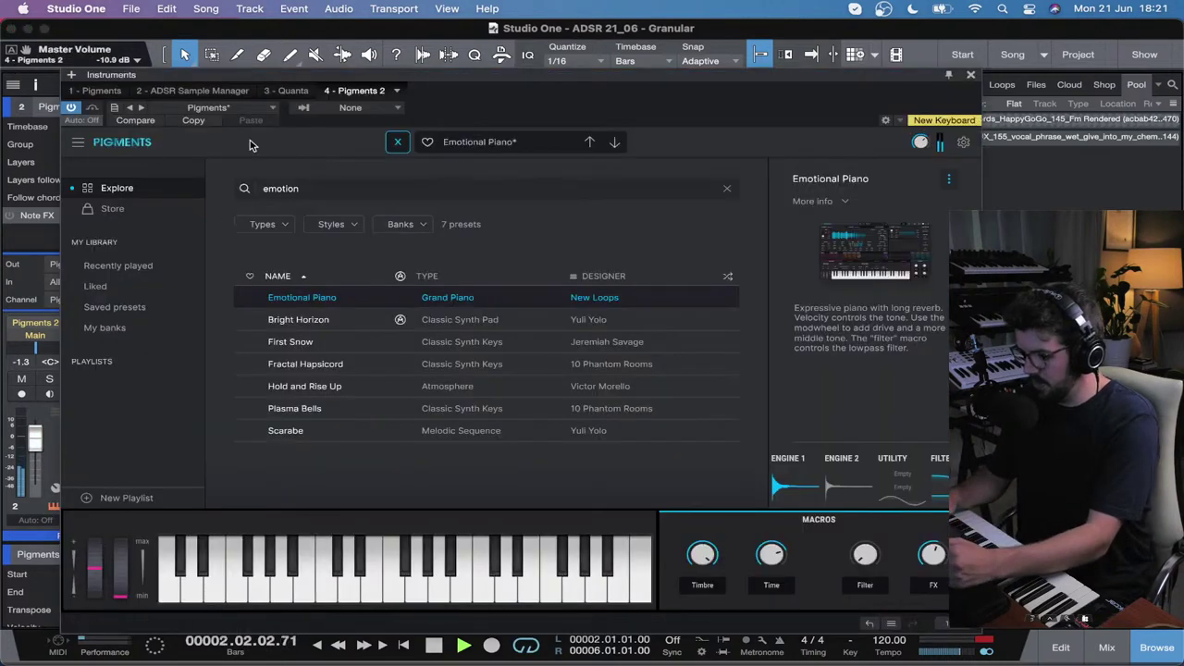
pyautogui.click(400, 143)
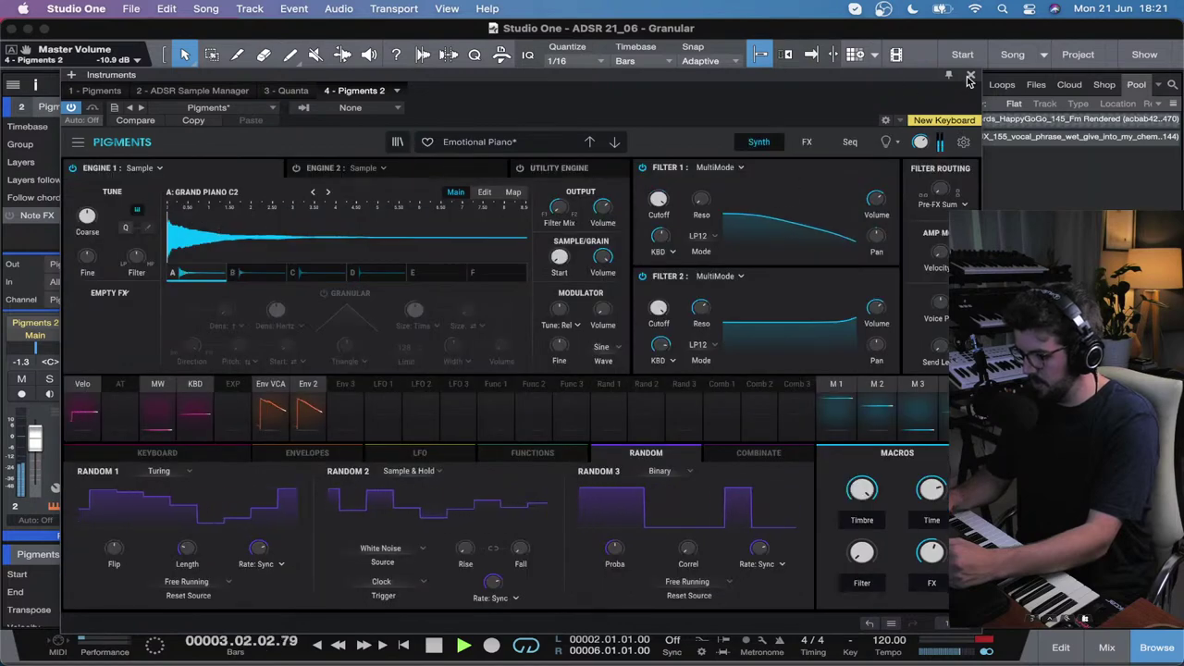
pyautogui.press('F11')
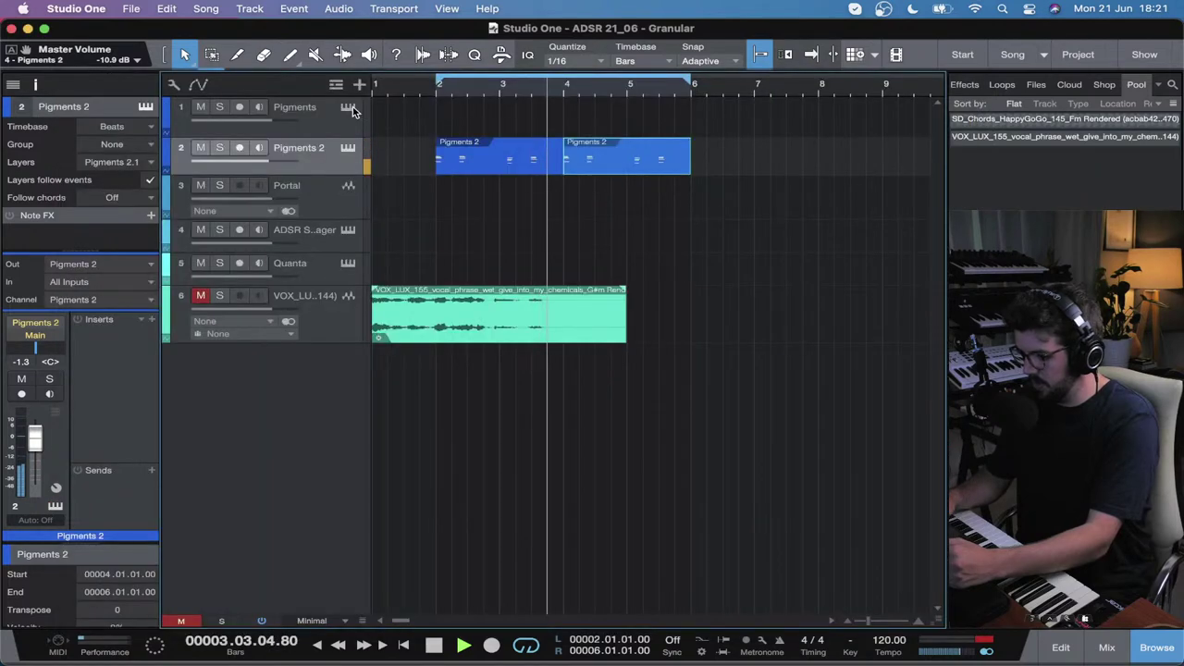
# Step: In the original Pigments, lower Engine 1's sample volume to -16.3 dB and load SD_Chords_Lapras_145_Cm in place of Lofi-Cut
pyautogui.click(349, 108)
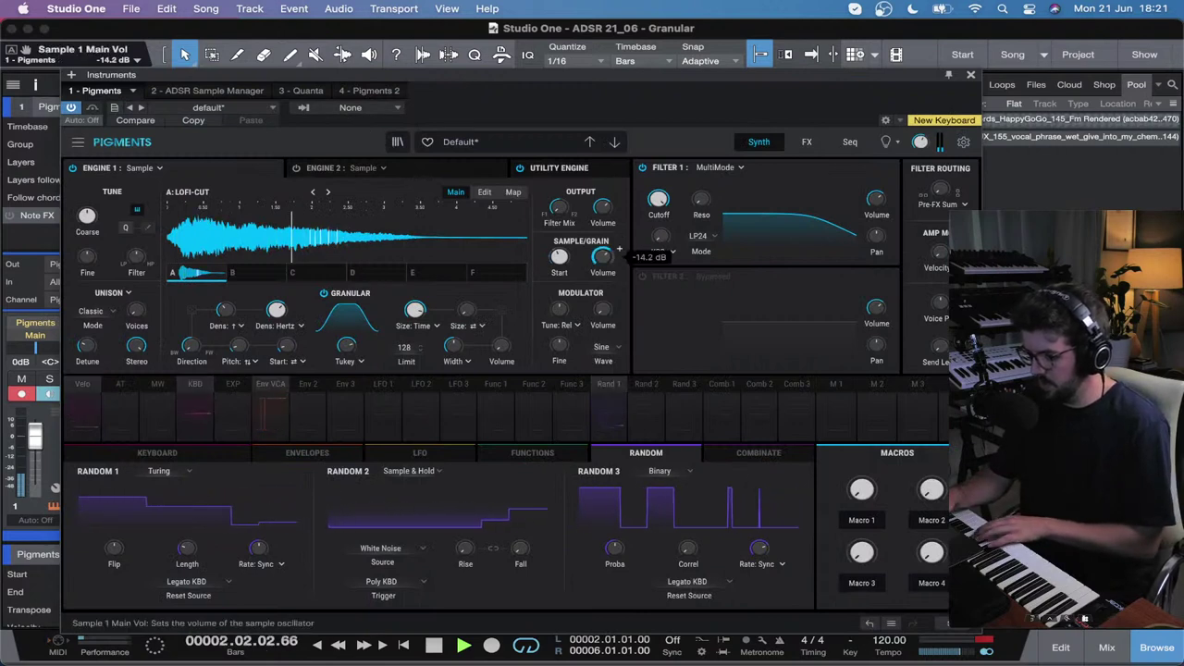
pyautogui.moveTo(602, 256); pyautogui.dragTo(602, 262)
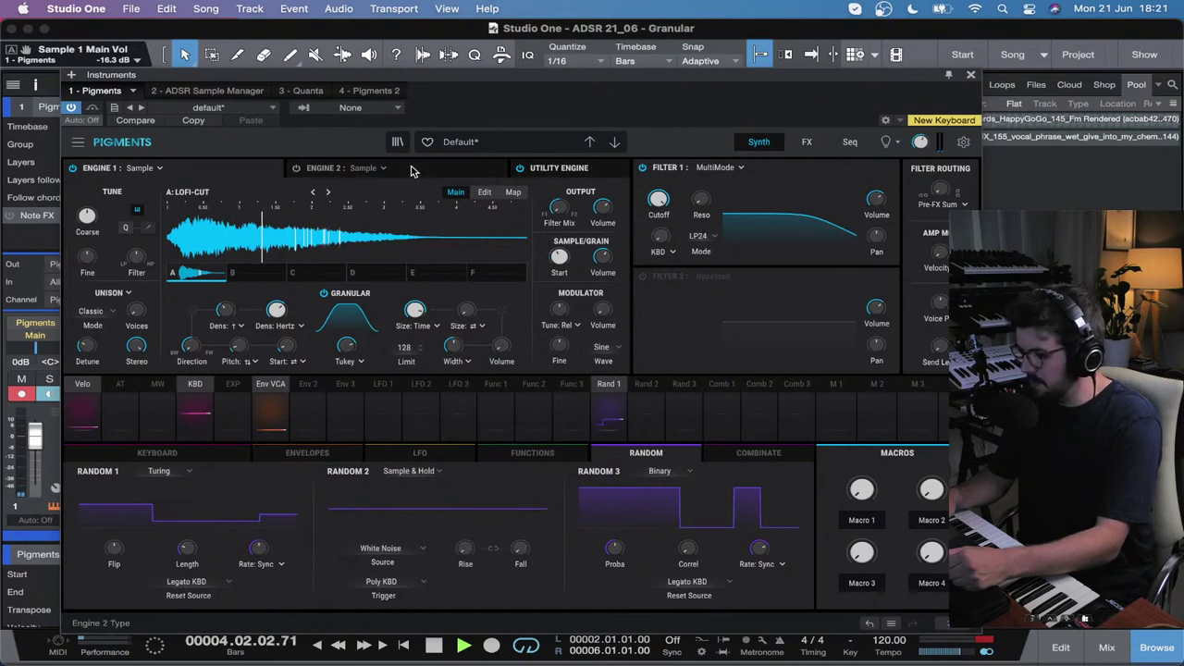
pyautogui.click(236, 194)
pyautogui.scroll(-3, 236, 277)
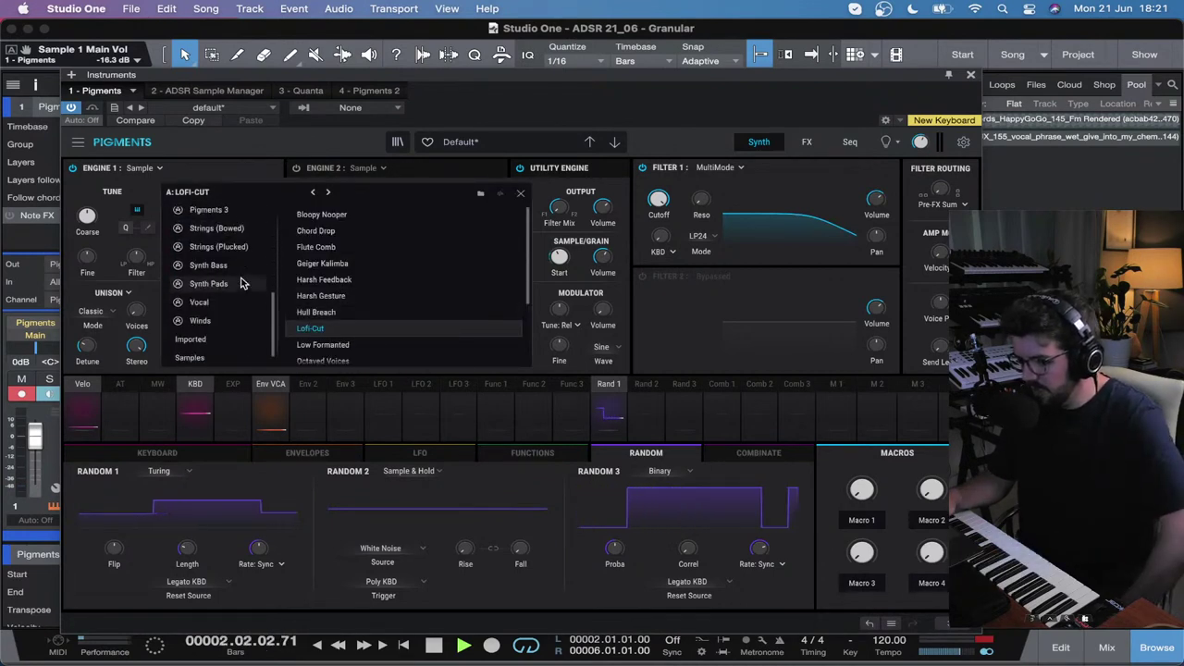
pyautogui.click(219, 336)
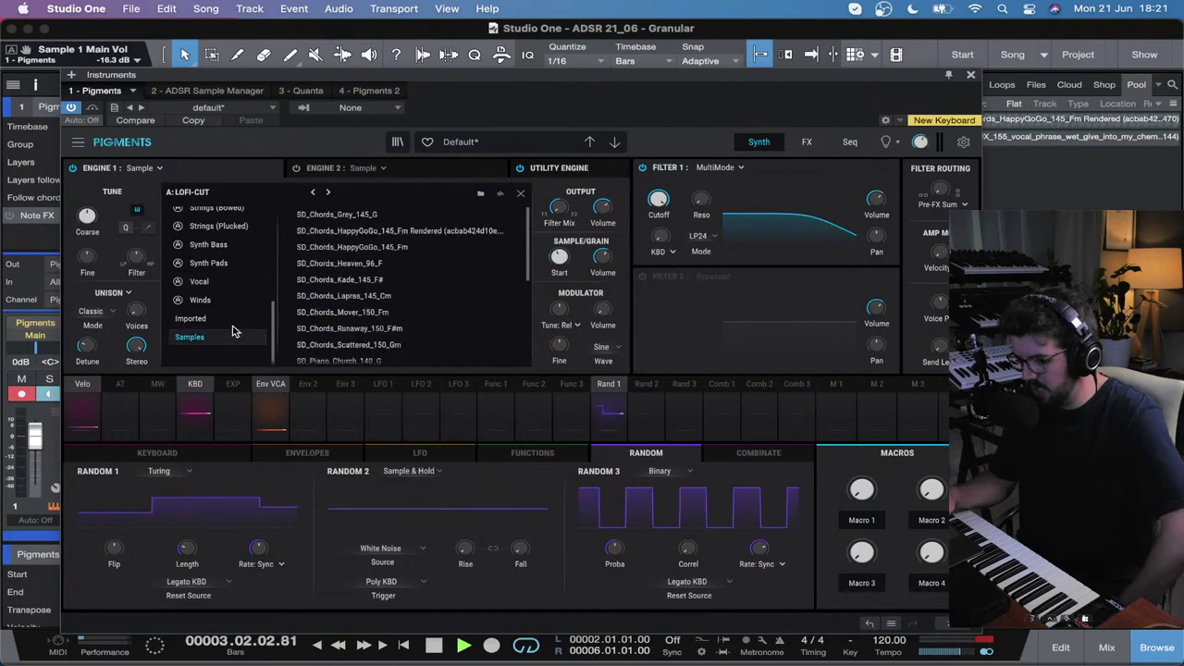
pyautogui.scroll(-5, 441, 301)
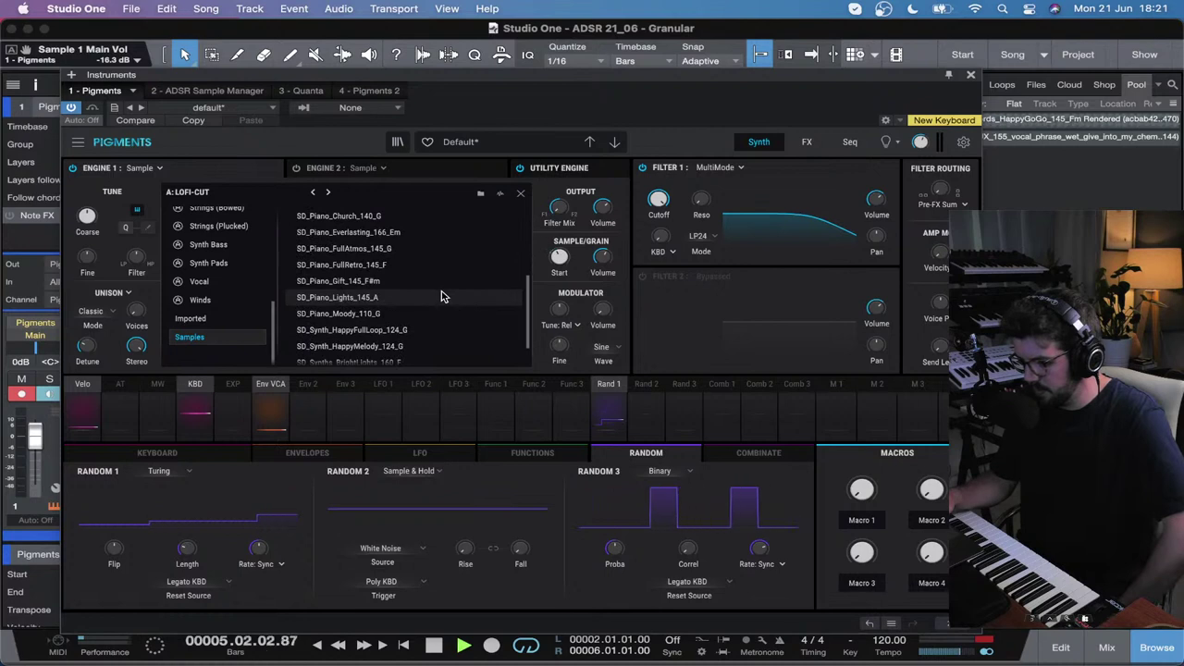
pyautogui.scroll(-2, 441, 295)
pyautogui.scroll(4, 441, 296)
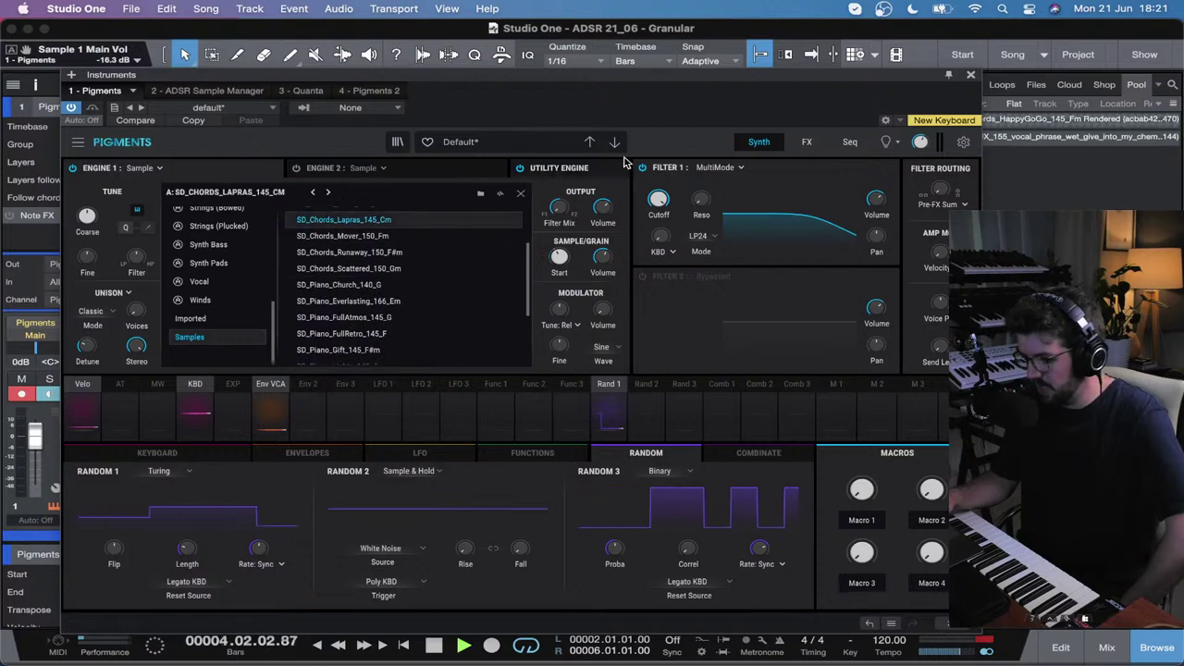
pyautogui.click(522, 196)
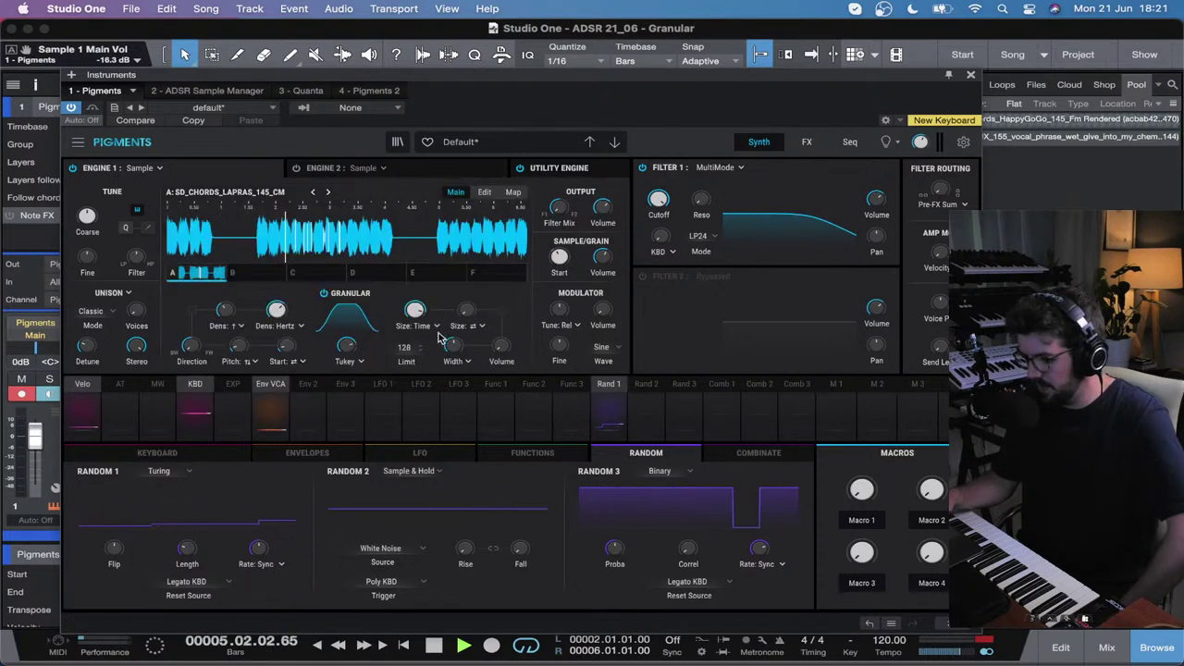
# Step: Turn off granular mode in Engine 1 and set the sample volume to -15.0 dB
pyautogui.click(323, 292)
pyautogui.moveTo(608, 263); pyautogui.dragTo(619, 249)
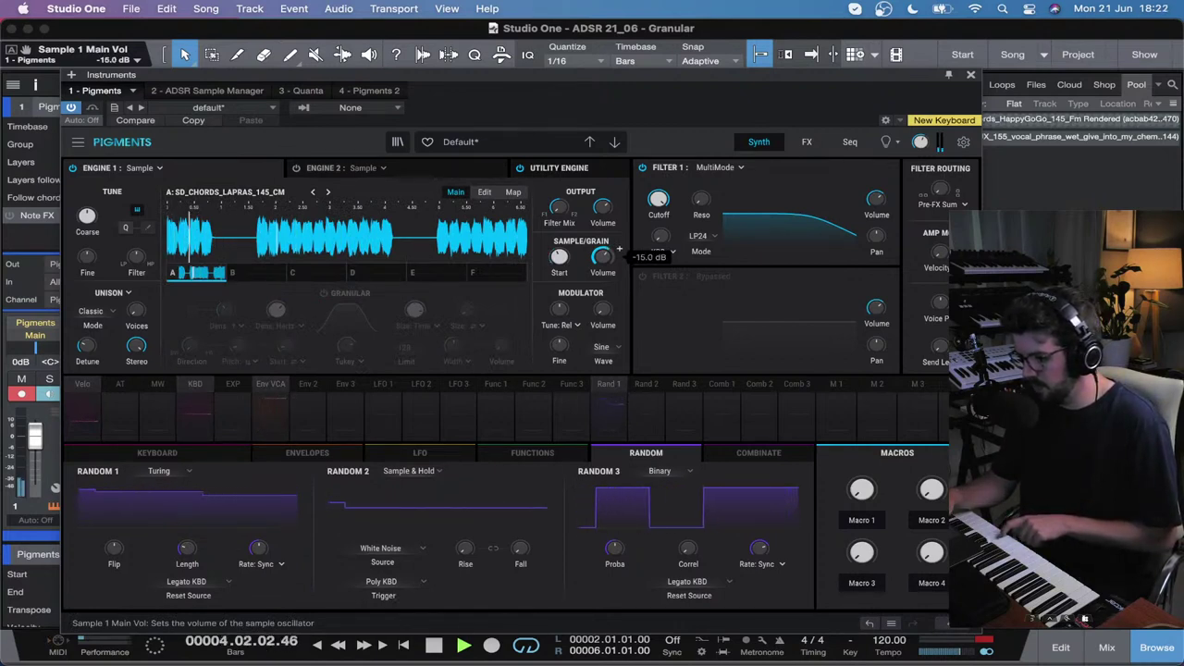
# Step: Add the vox folder from ADSR Samples to the sample library and load 91V_SG_vocal_phrase_dont_tell_me_dry_Bm into Engine 1
pyautogui.click(225, 192)
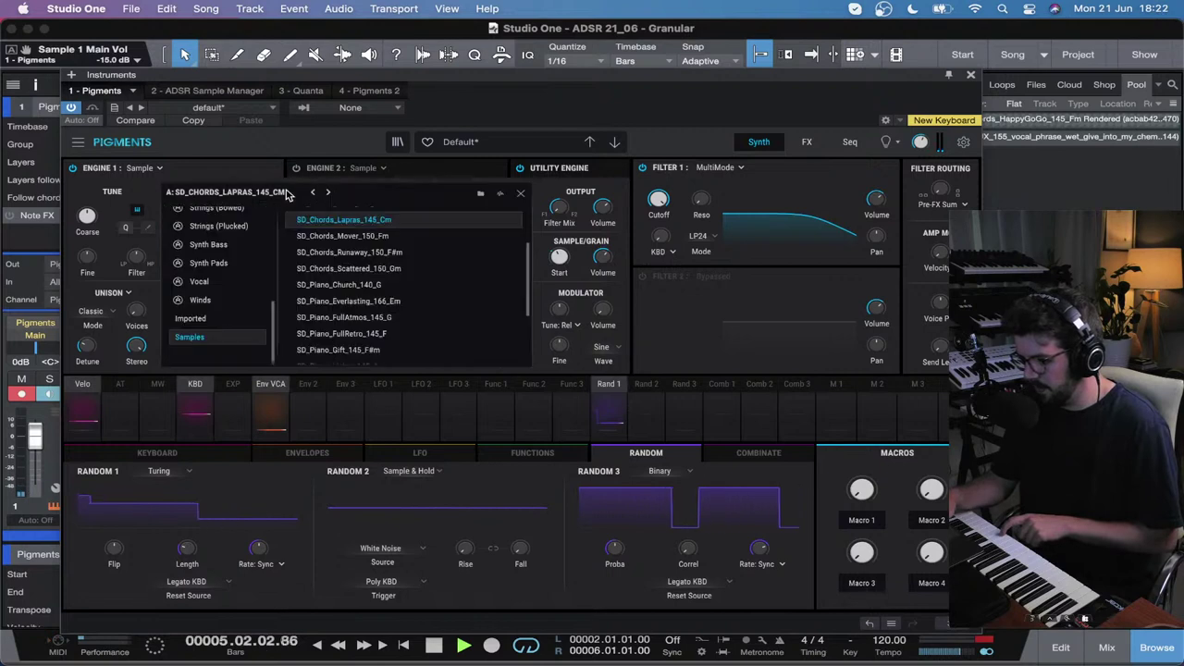
pyautogui.click(196, 318)
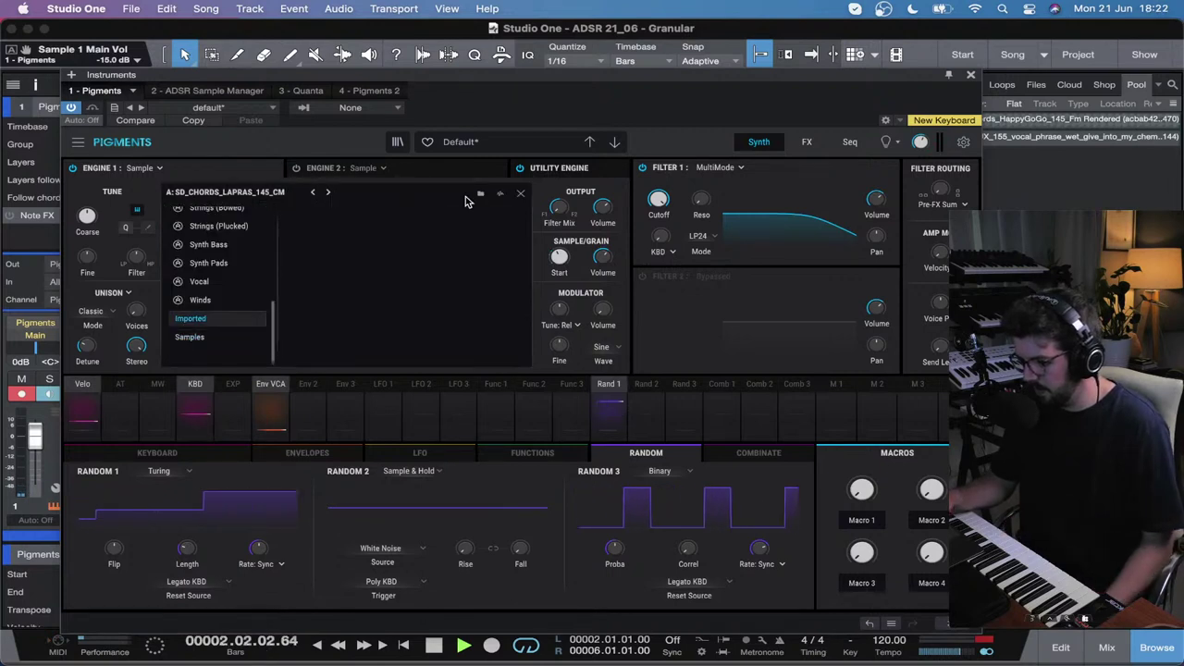
pyautogui.click(480, 198)
pyautogui.click(615, 173)
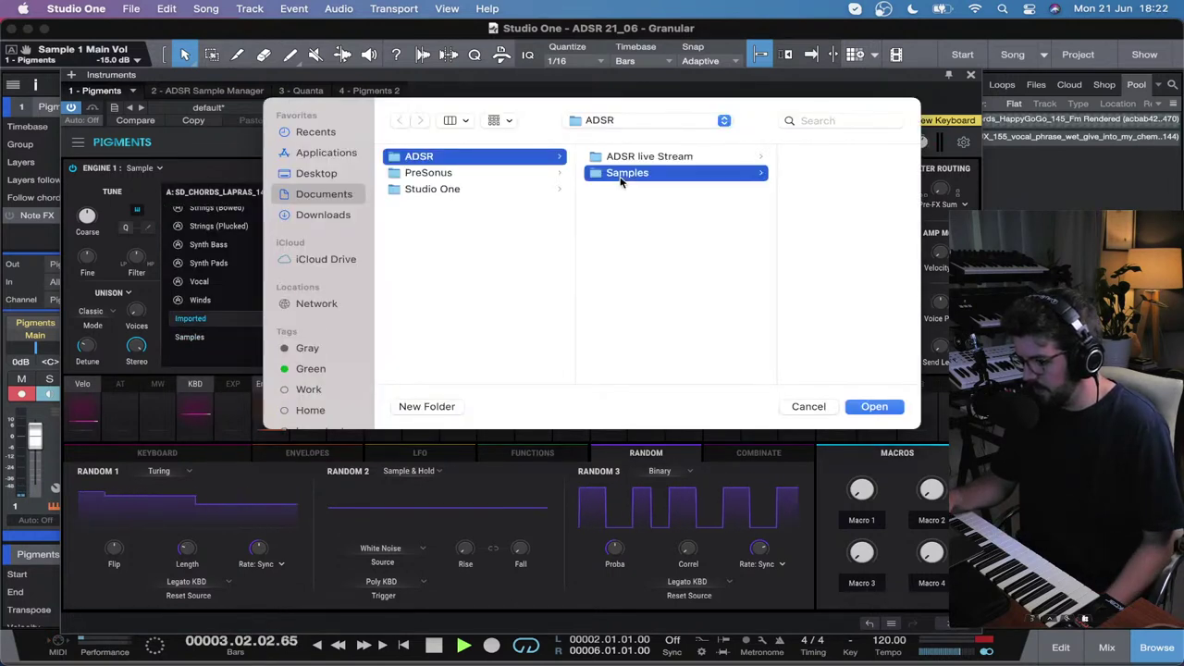
pyautogui.click(787, 370)
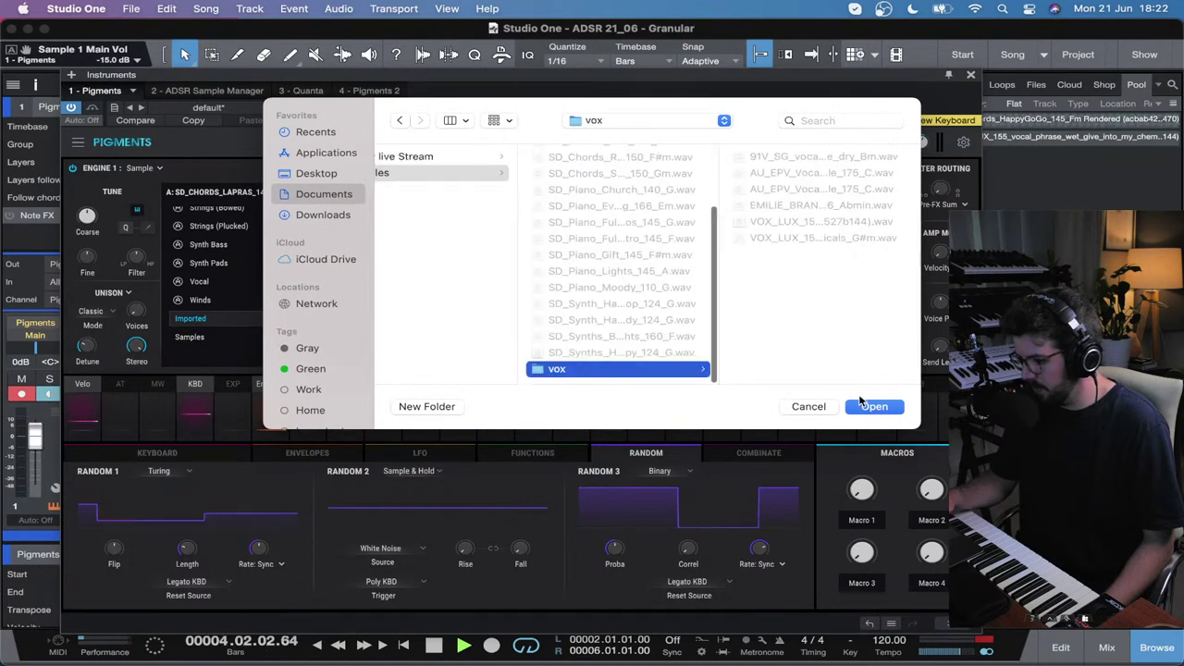
pyautogui.click(874, 407)
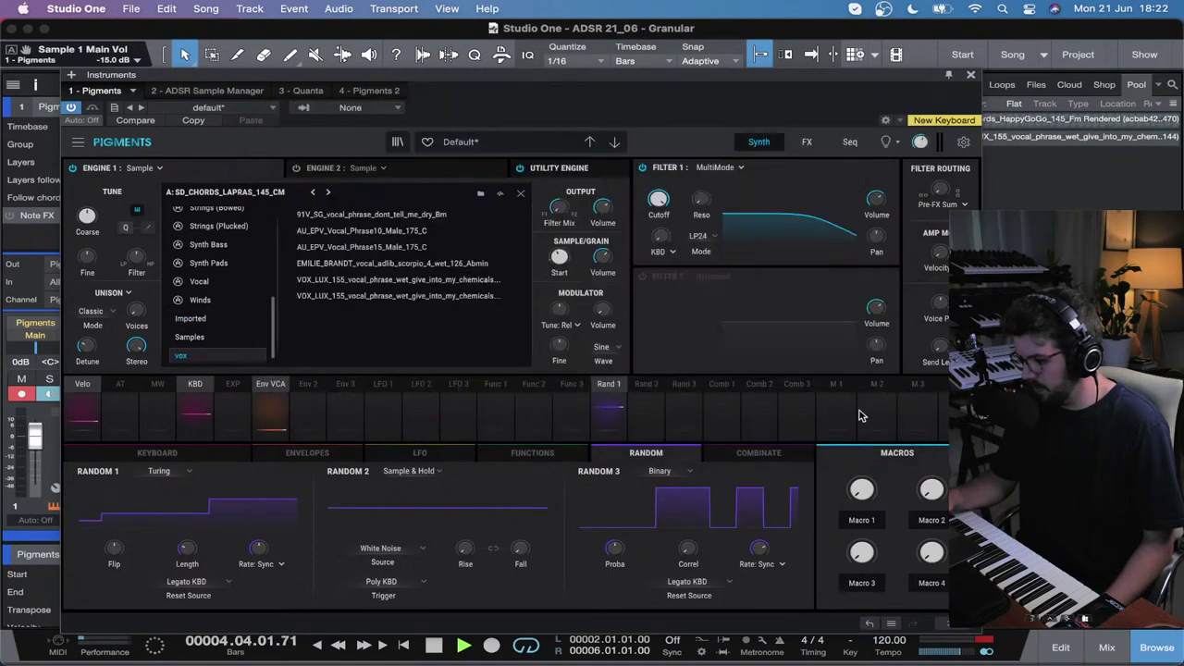
pyautogui.click(480, 217)
pyautogui.click(516, 193)
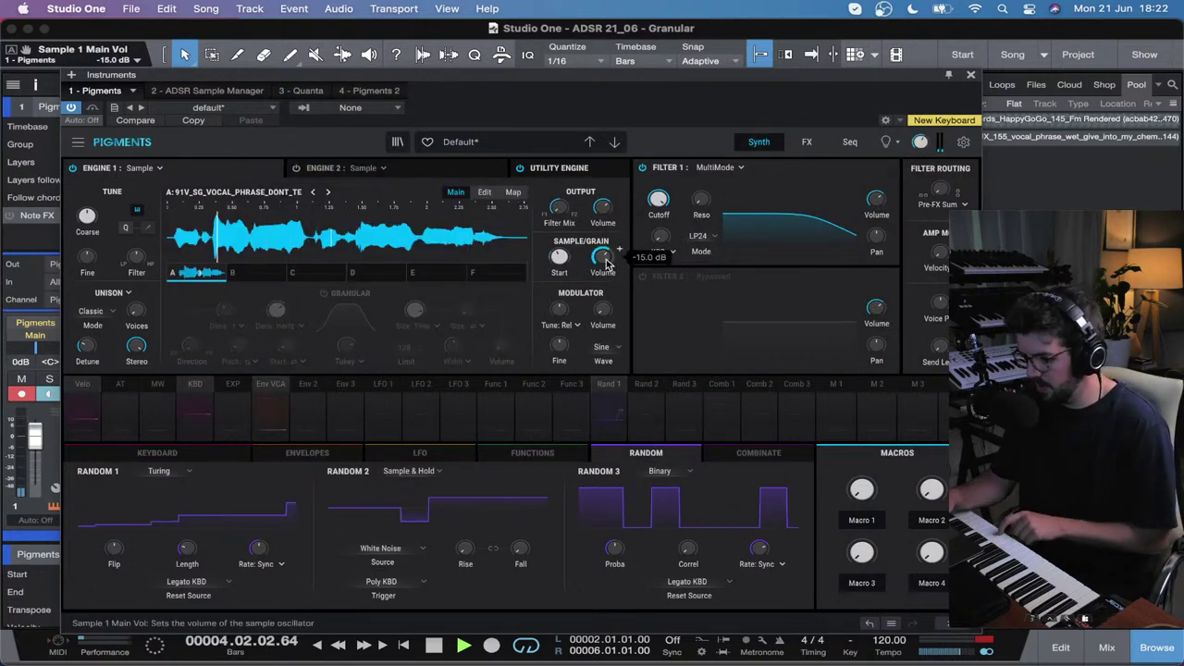
# Step: Set Engine 1's coarse tuning to -1 semitones for the vocal sample and toggle playback
pyautogui.scroll(1, 103, 210)
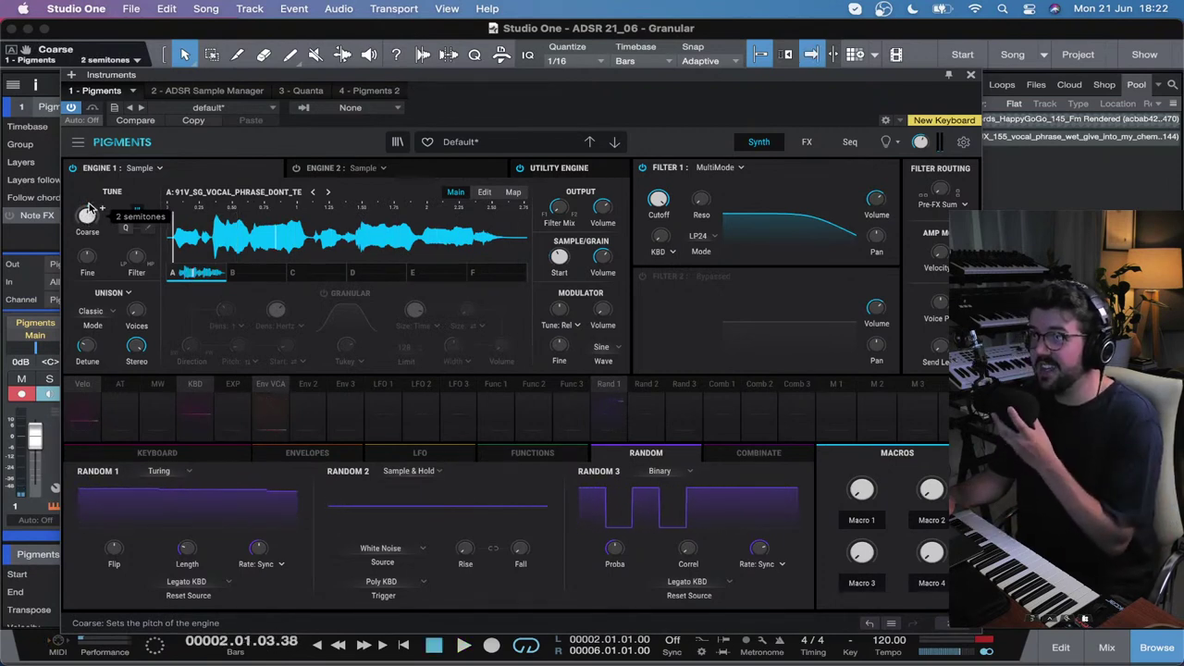
pyautogui.moveTo(89, 202); pyautogui.dragTo(89, 222)
pyautogui.press('space')
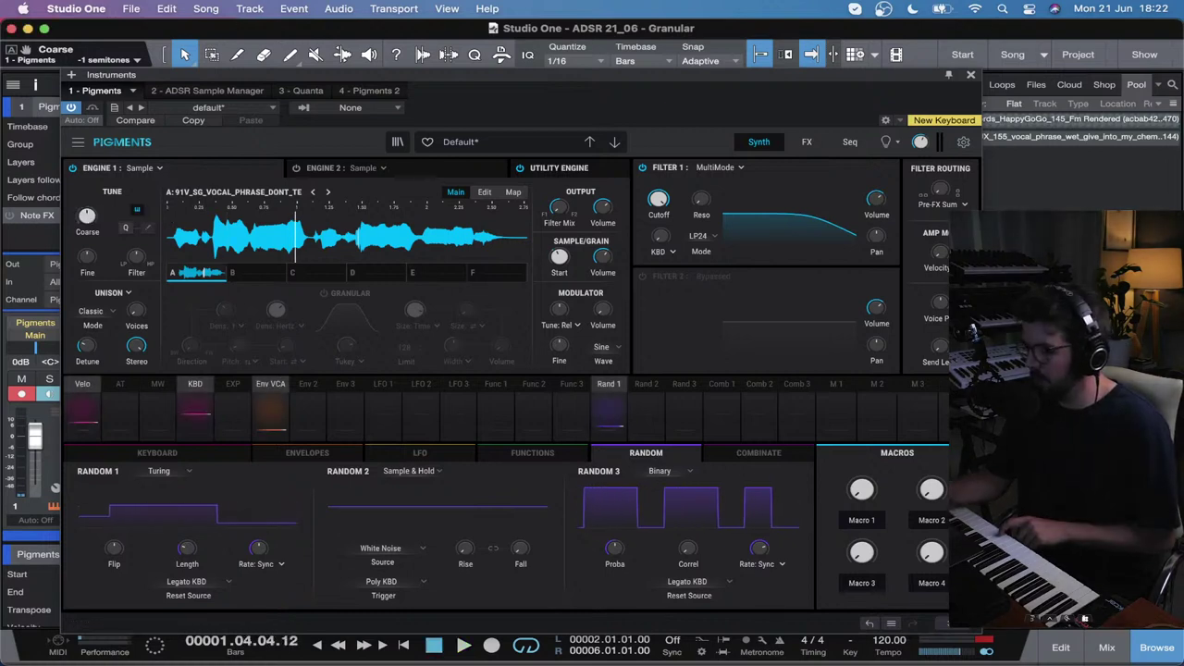
# Step: Play the piano loop and match the vocal sample to it by setting Engine 1's coarse tuning to -2 semitones
pyautogui.press('super+w')
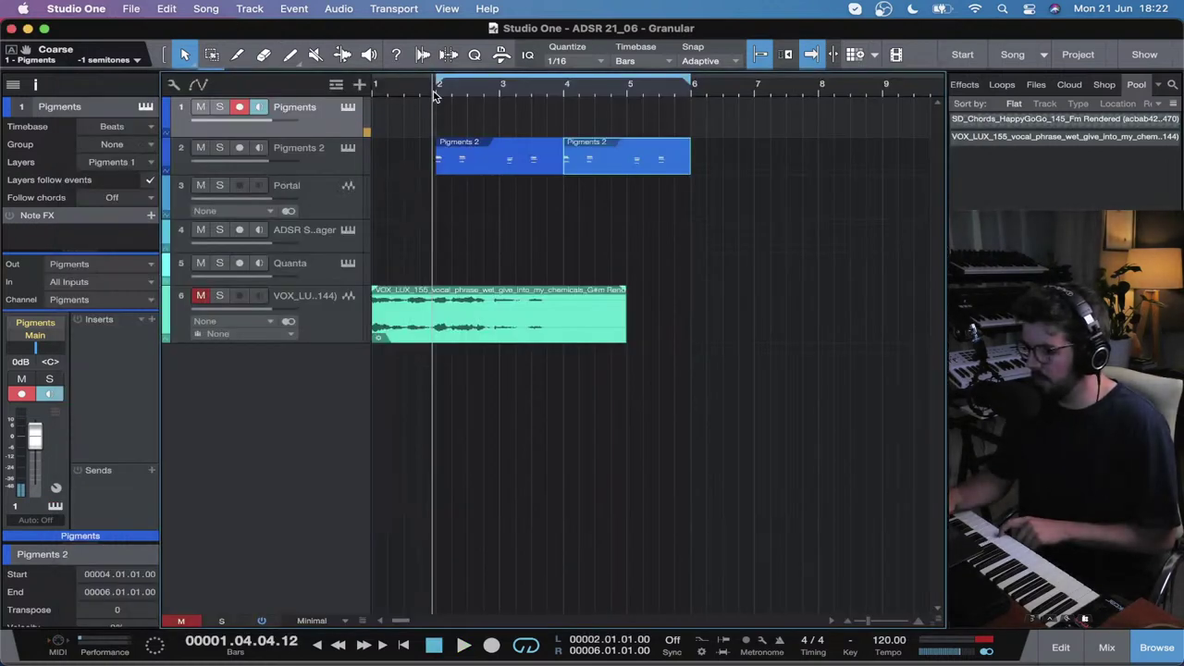
pyautogui.press('space')
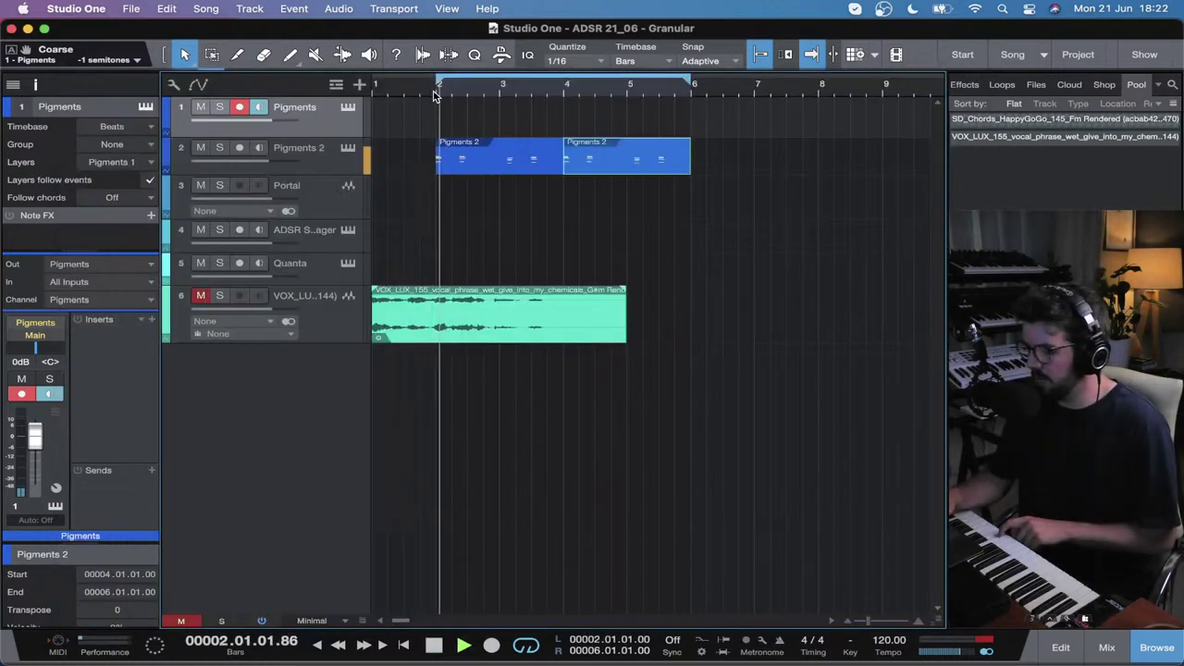
pyautogui.click(348, 106)
pyautogui.moveTo(89, 205); pyautogui.dragTo(102, 210)
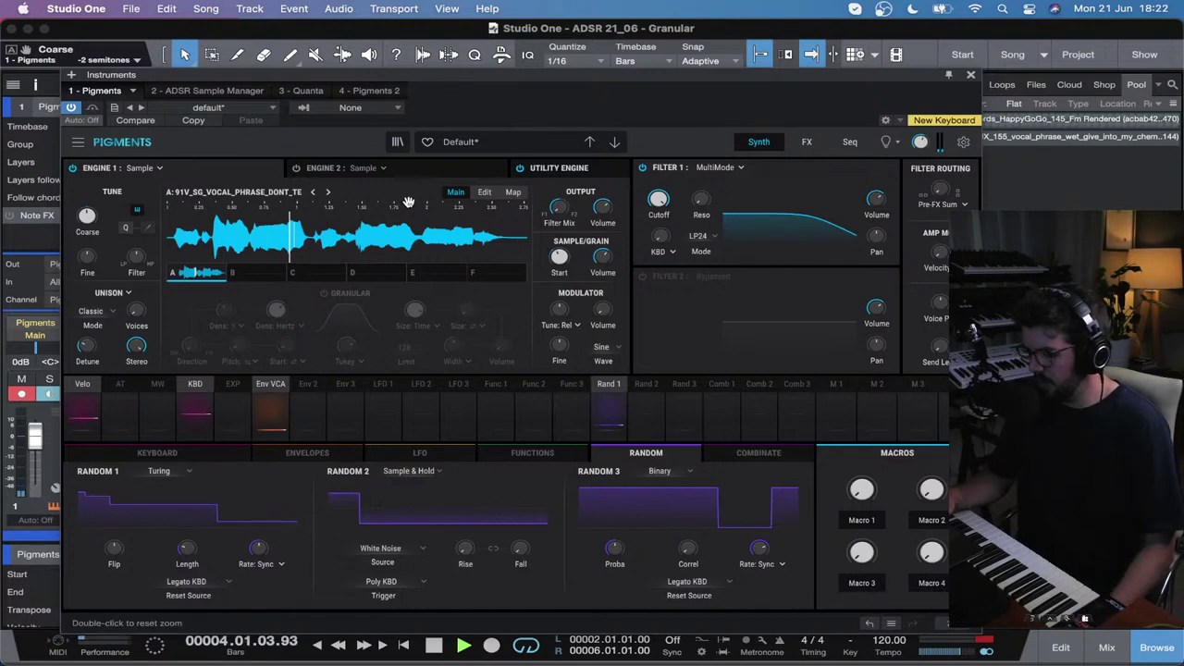
# Step: Turn granular mode back on for the vocal sample and remove the Random 1 modulation from the sample start
pyautogui.click(324, 293)
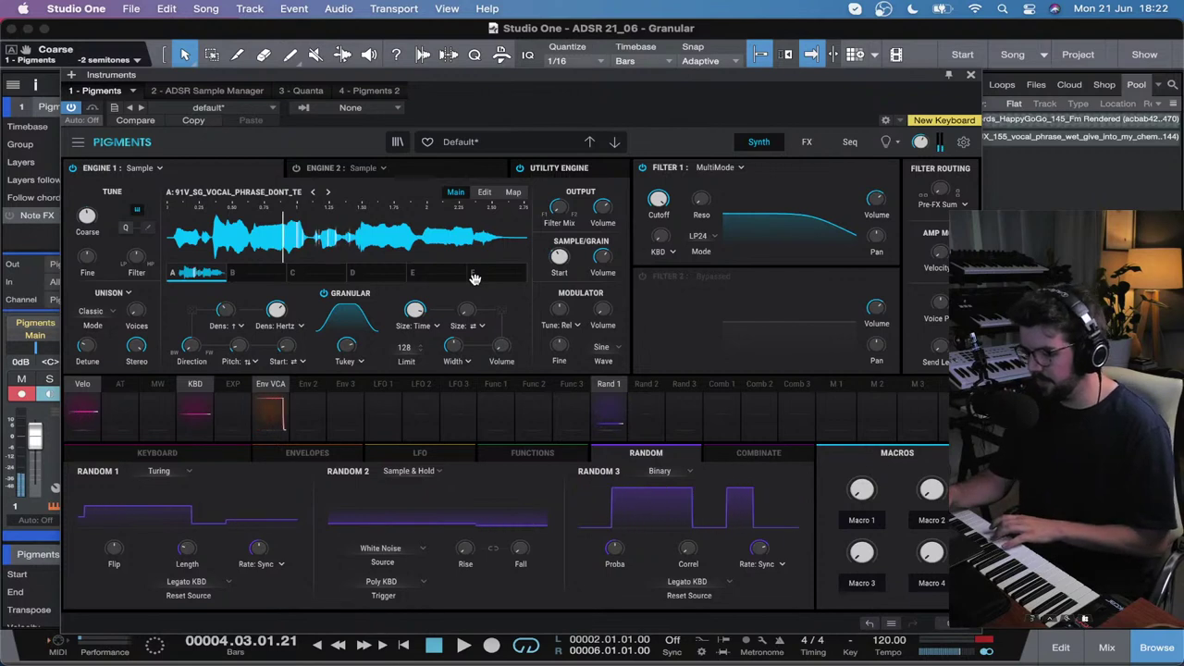
pyautogui.moveTo(558, 256)
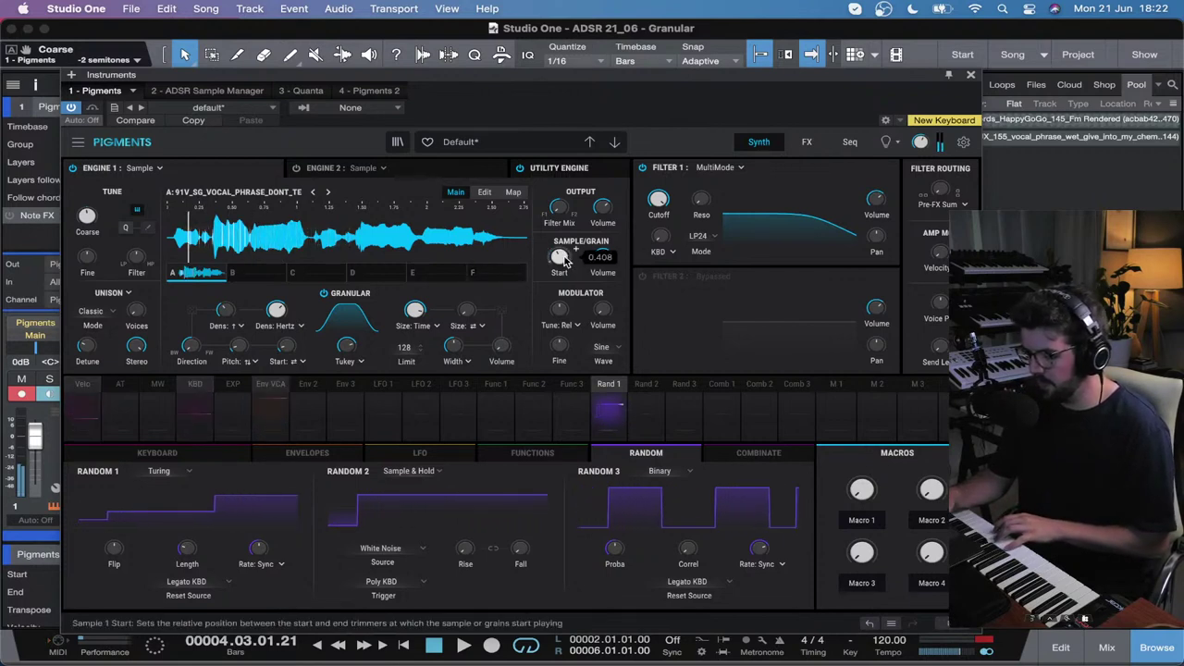
pyautogui.scroll(-5, 559, 258)
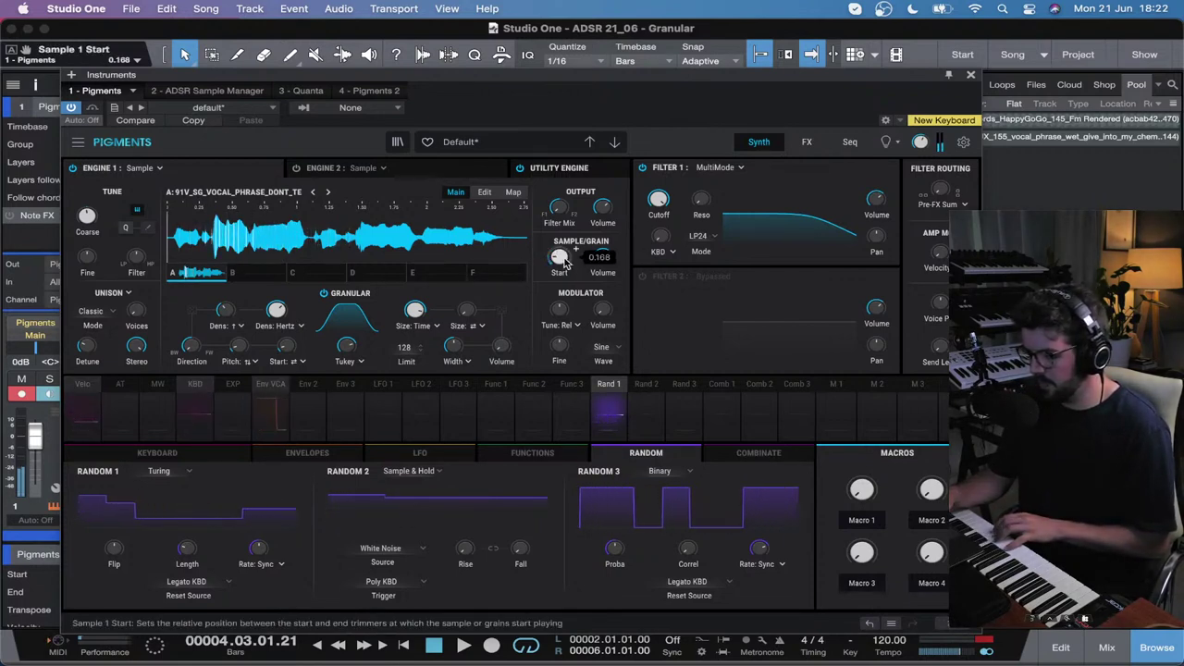
pyautogui.moveTo(561, 259); pyautogui.dragTo(549, 258)
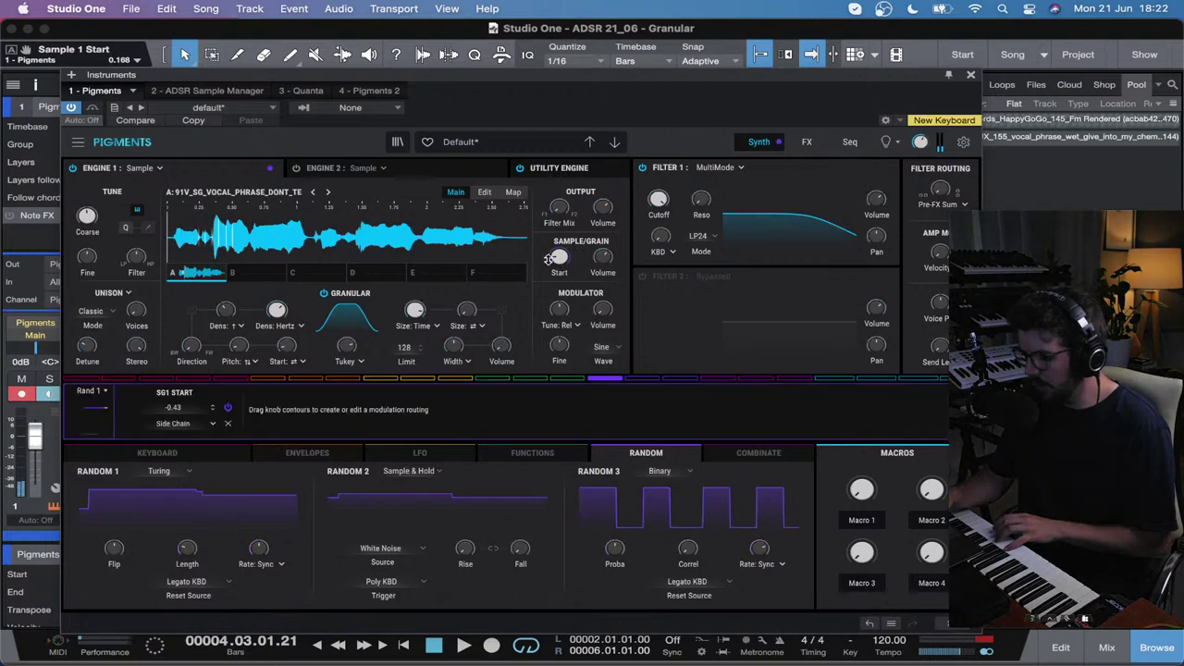
pyautogui.click(229, 425)
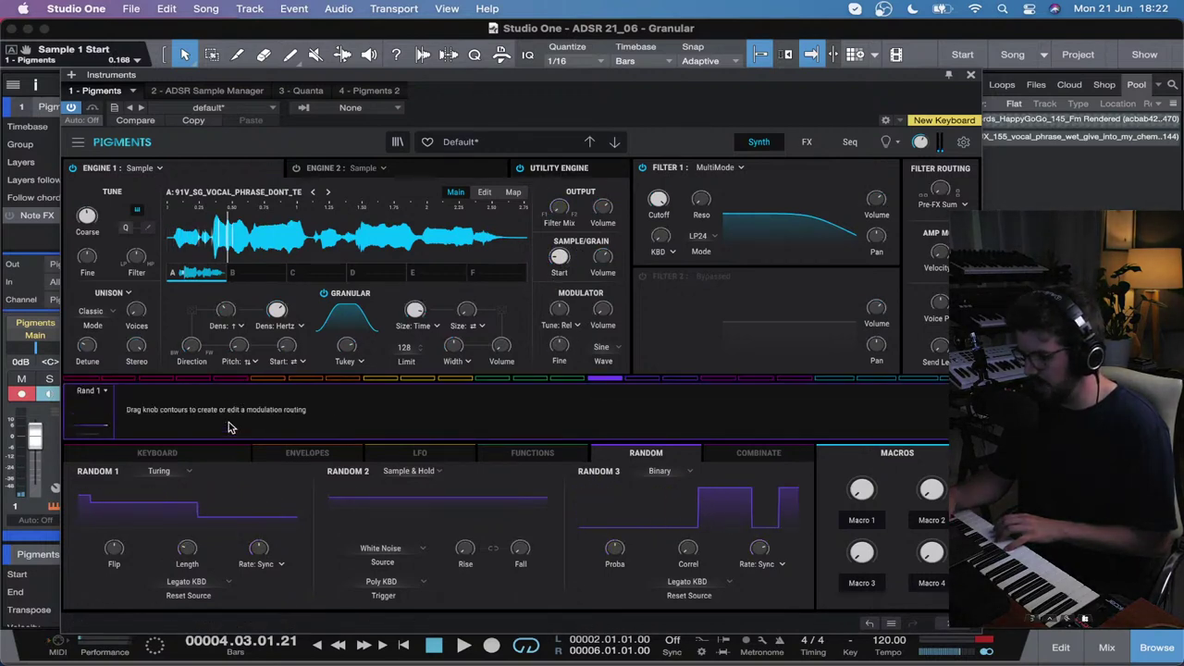
# Step: Sweep the grain start position through the vocal phrase and settle it at 0.148, with the grain density set to 60.3 Hz
pyautogui.scroll(6, 573, 252)
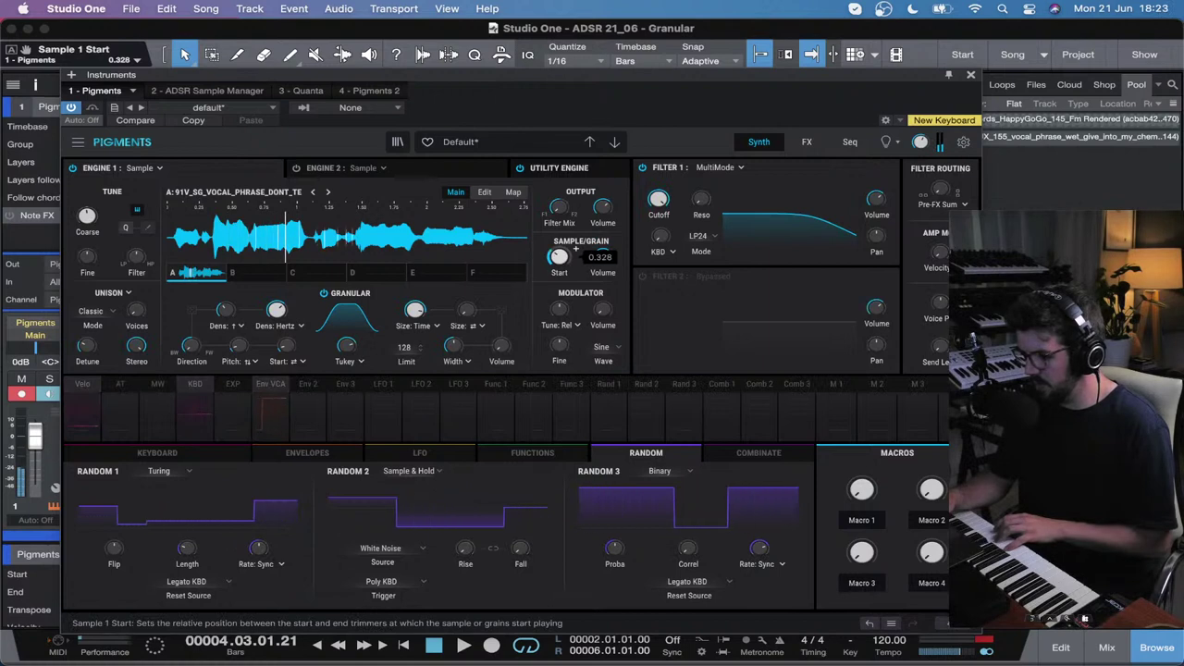
pyautogui.scroll(-10, 571, 255)
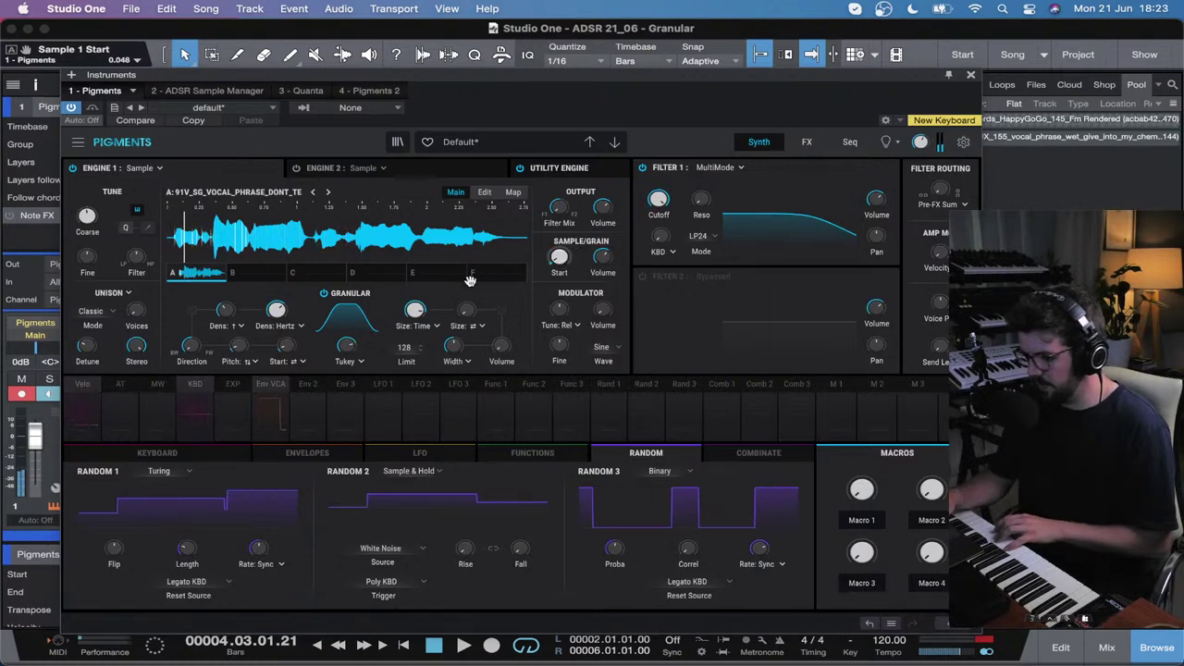
pyautogui.moveTo(415, 313)
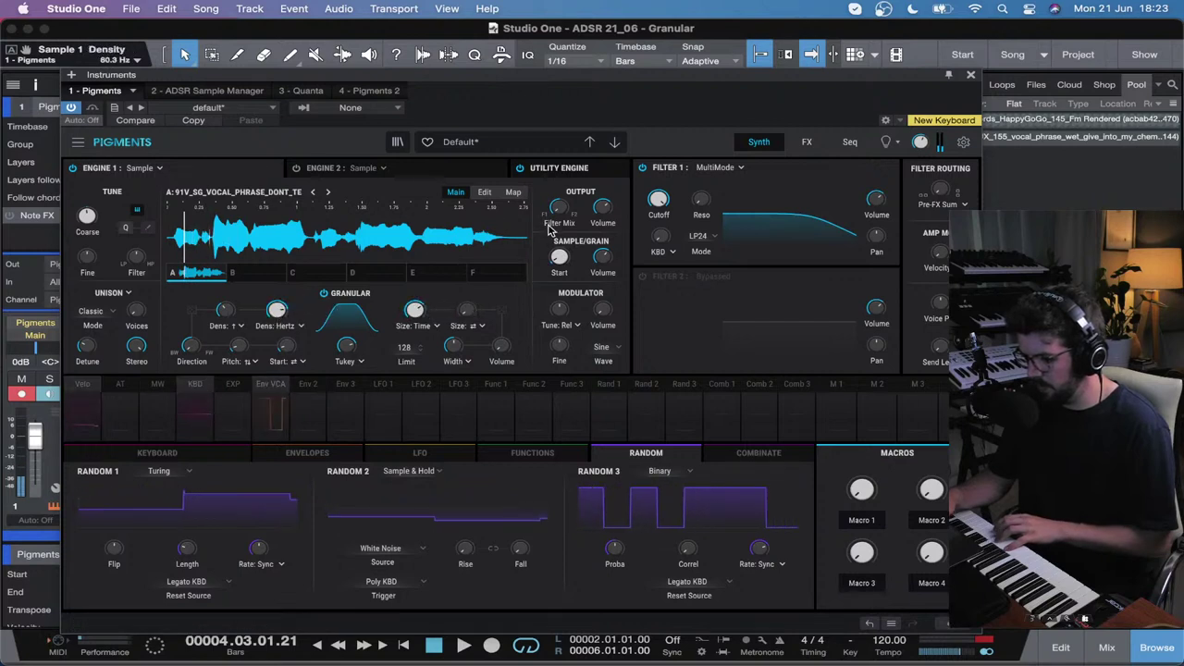
pyautogui.moveTo(576, 250)
pyautogui.scroll(-2, 576, 250)
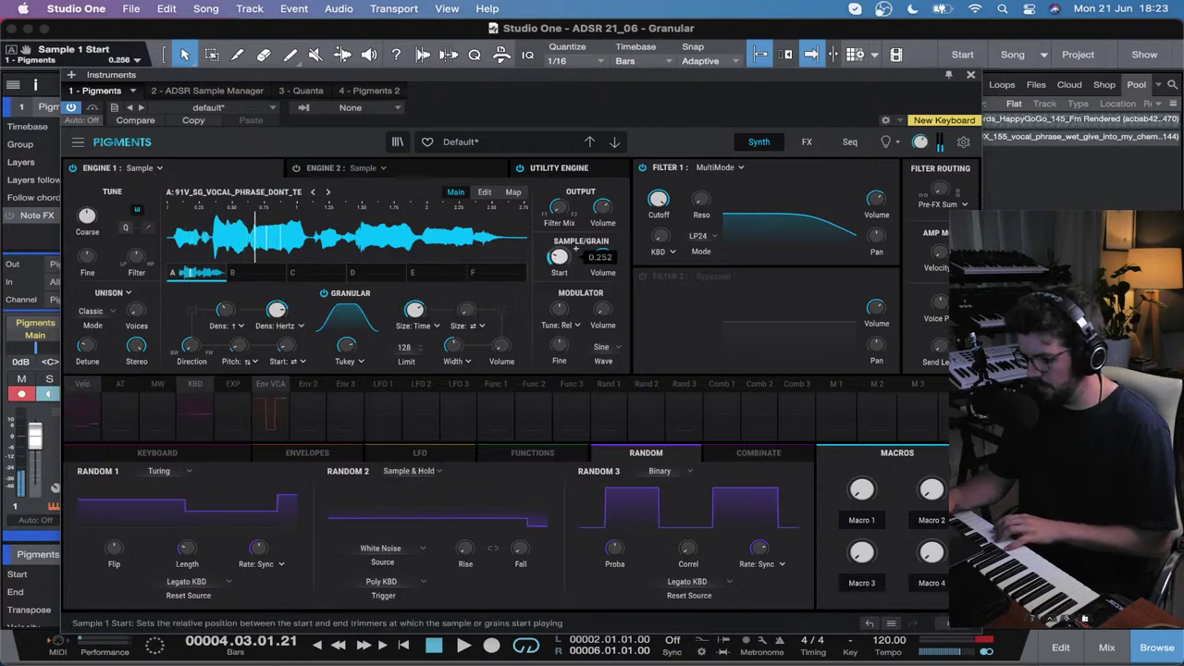
pyautogui.scroll(4, 575, 249)
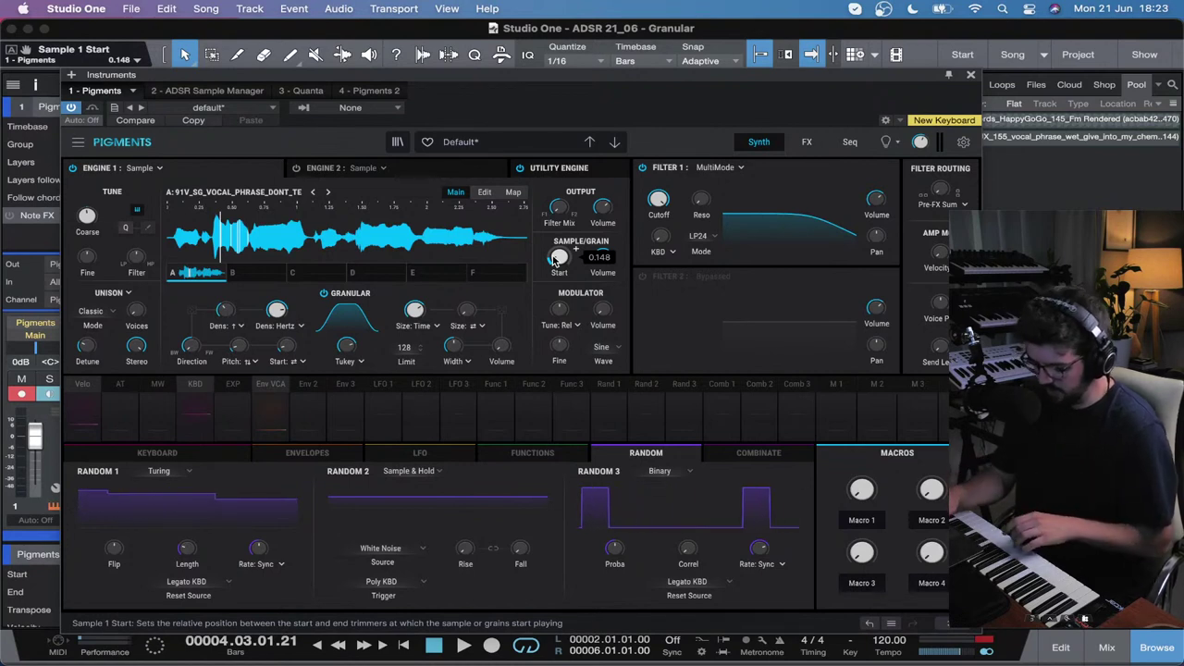
# Step: Sweep the grain start position through the vocal phrase, settle it around 0.092, and adjust Filter 1's cutoff
pyautogui.moveTo(555, 260); pyautogui.dragTo(576, 248)
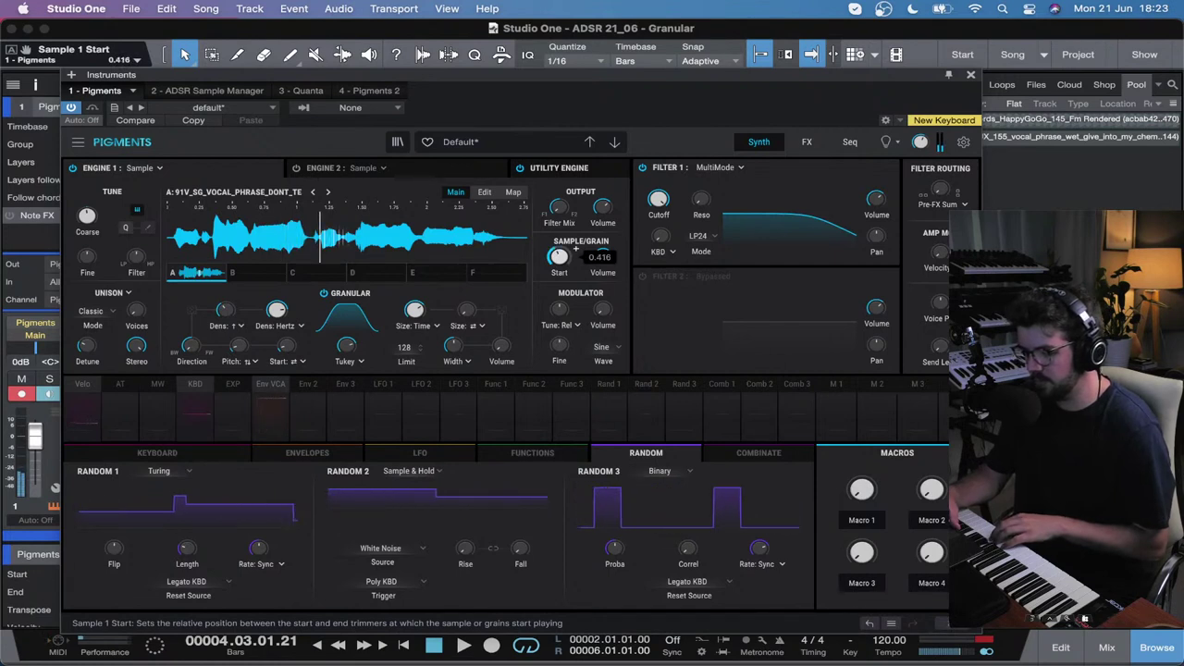
pyautogui.moveTo(574, 250); pyautogui.dragTo(574, 255)
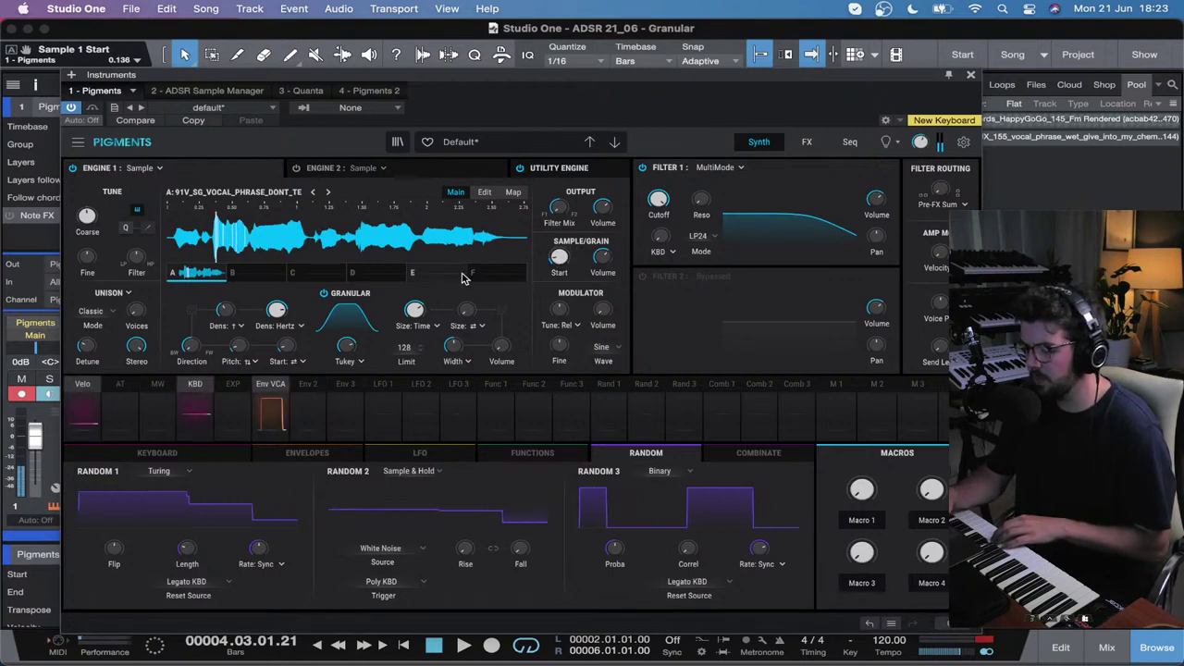
pyautogui.moveTo(657, 198); pyautogui.dragTo(674, 196)
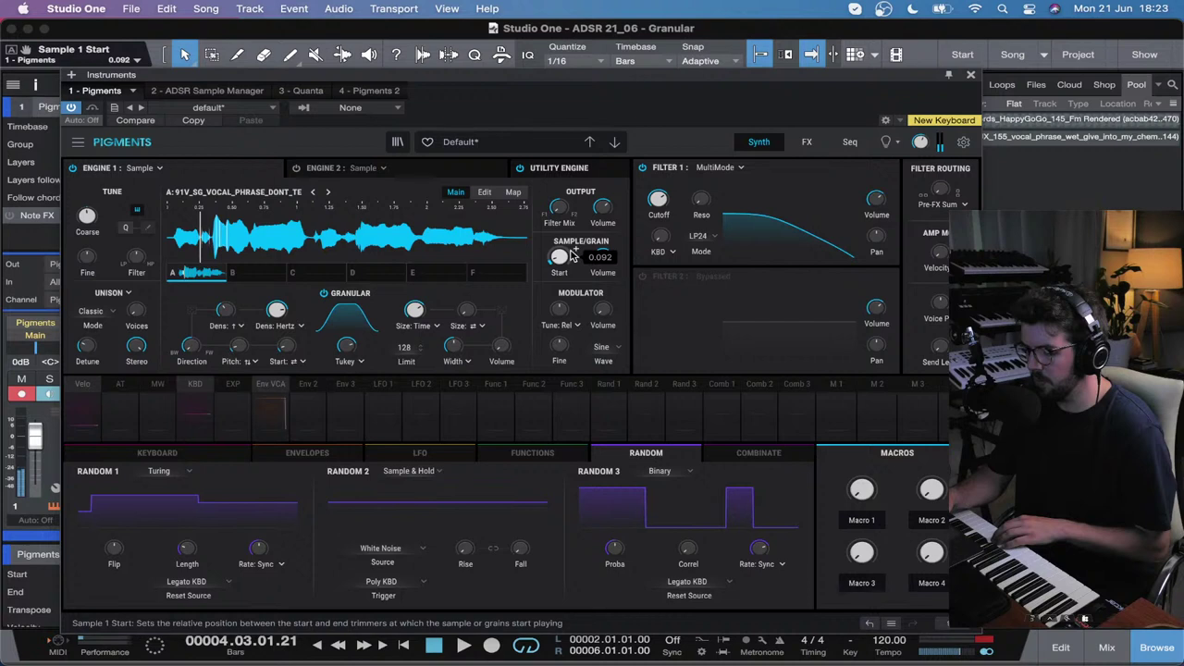
# Step: Modulate the sample start with Random 3 by an amount of 0.22, with the start position set to 0.000
pyautogui.click(603, 384)
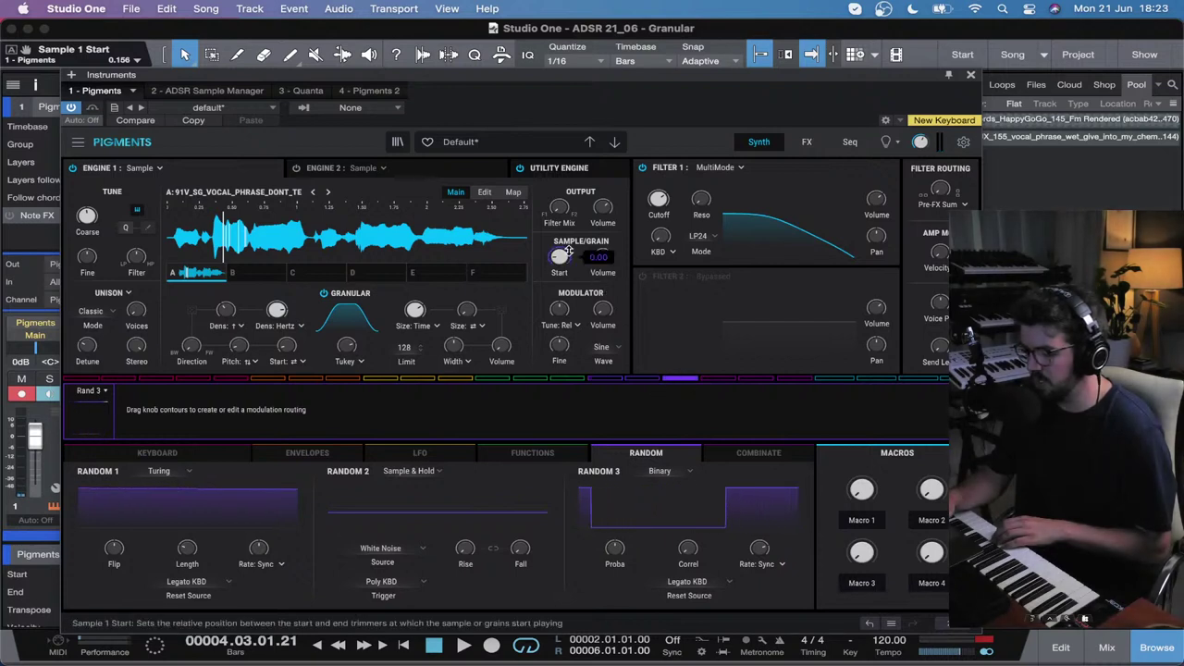
pyautogui.moveTo(565, 252); pyautogui.dragTo(565, 238)
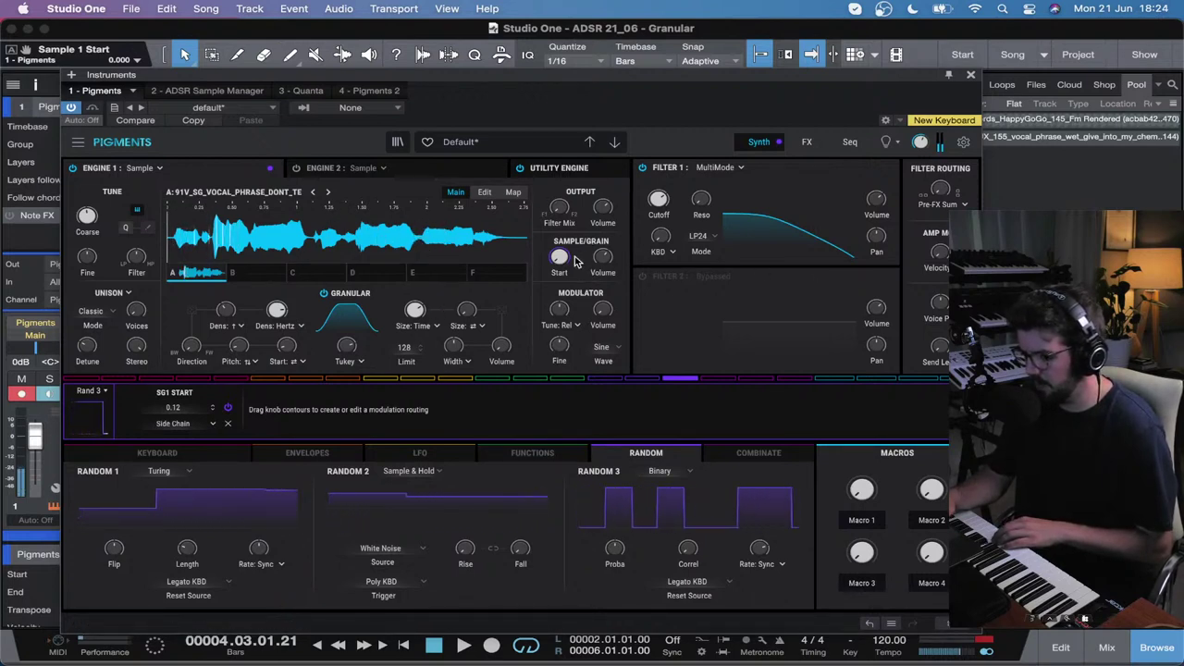
pyautogui.moveTo(555, 258); pyautogui.dragTo(555, 245)
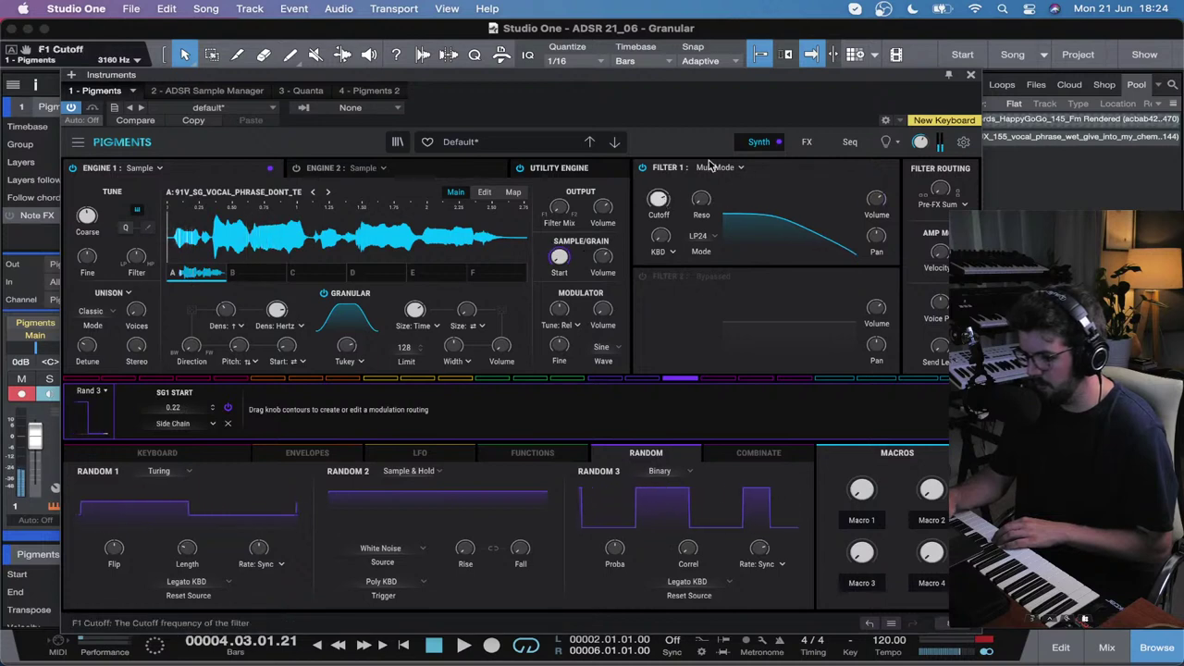
# Step: Enable the reverb on FX bus A with a dry/wet mix of 32%, leaving the delay bypassed
pyautogui.click(815, 142)
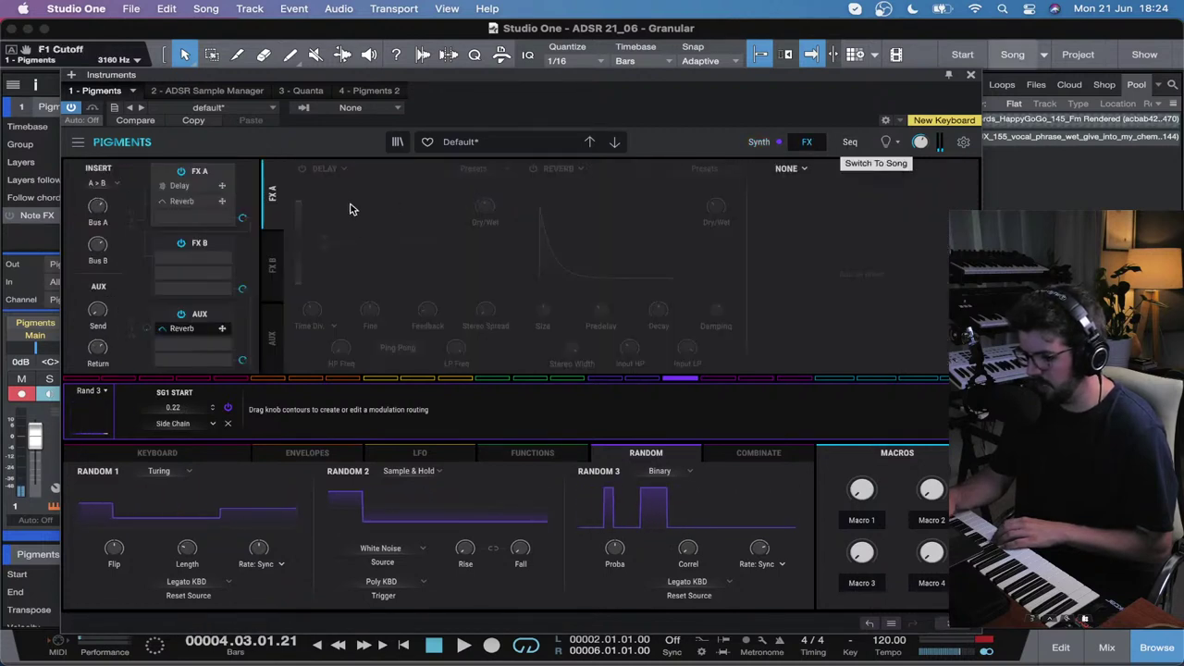
pyautogui.click(304, 170)
pyautogui.click(533, 169)
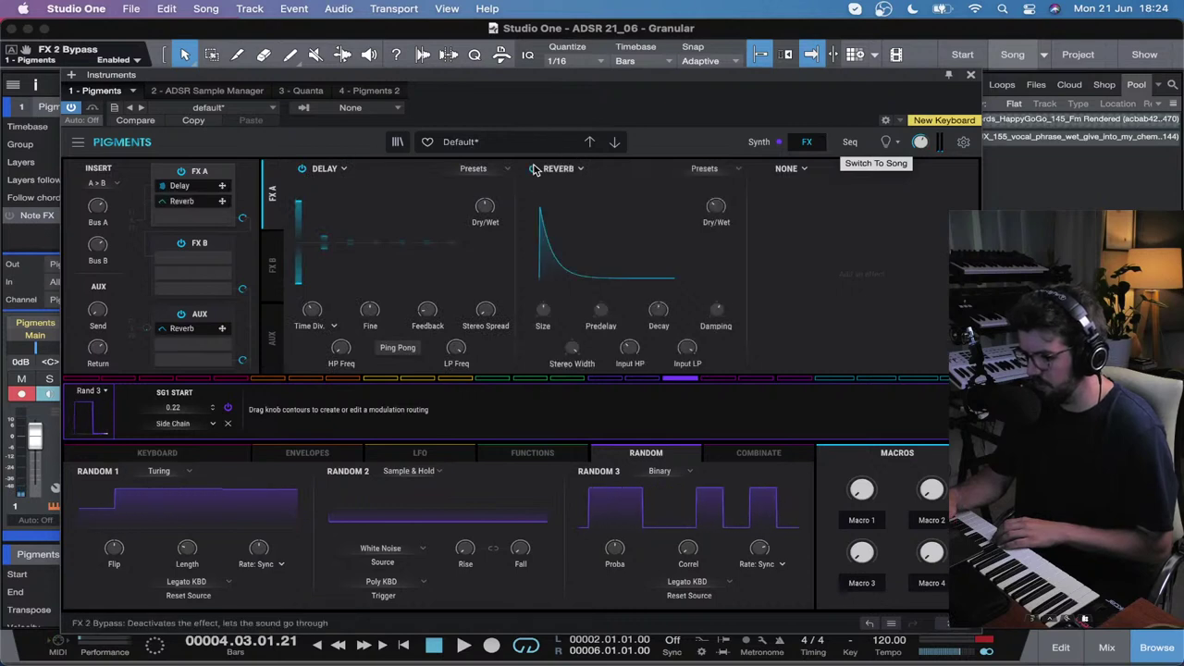
pyautogui.click(301, 168)
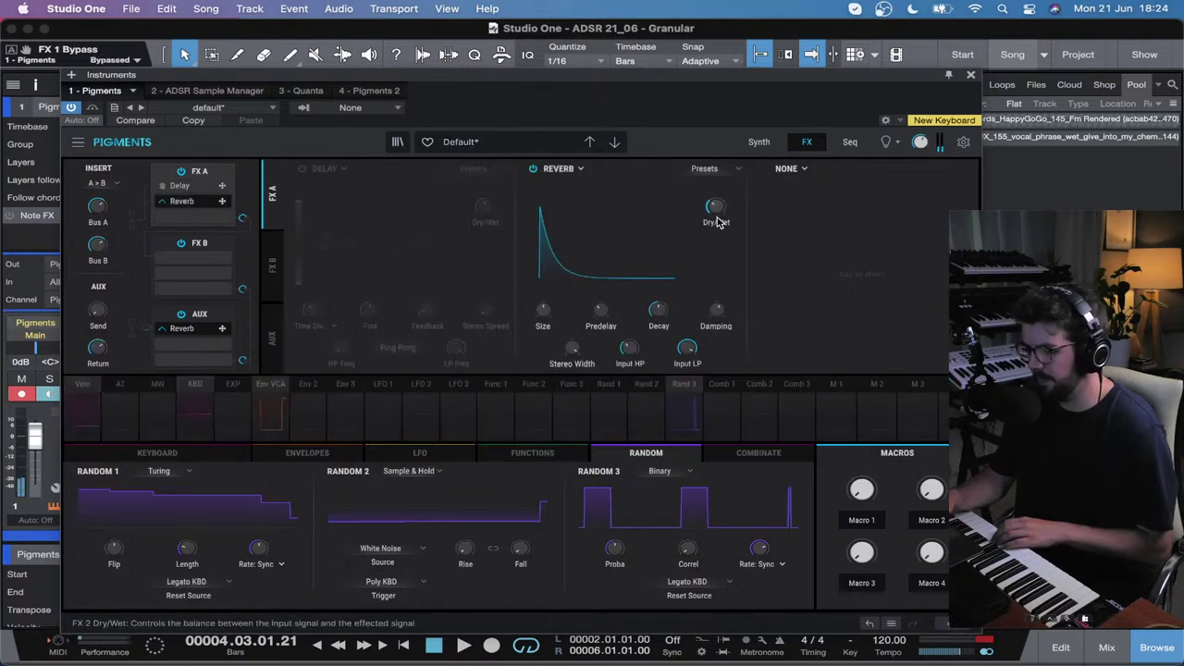
pyautogui.moveTo(714, 206)
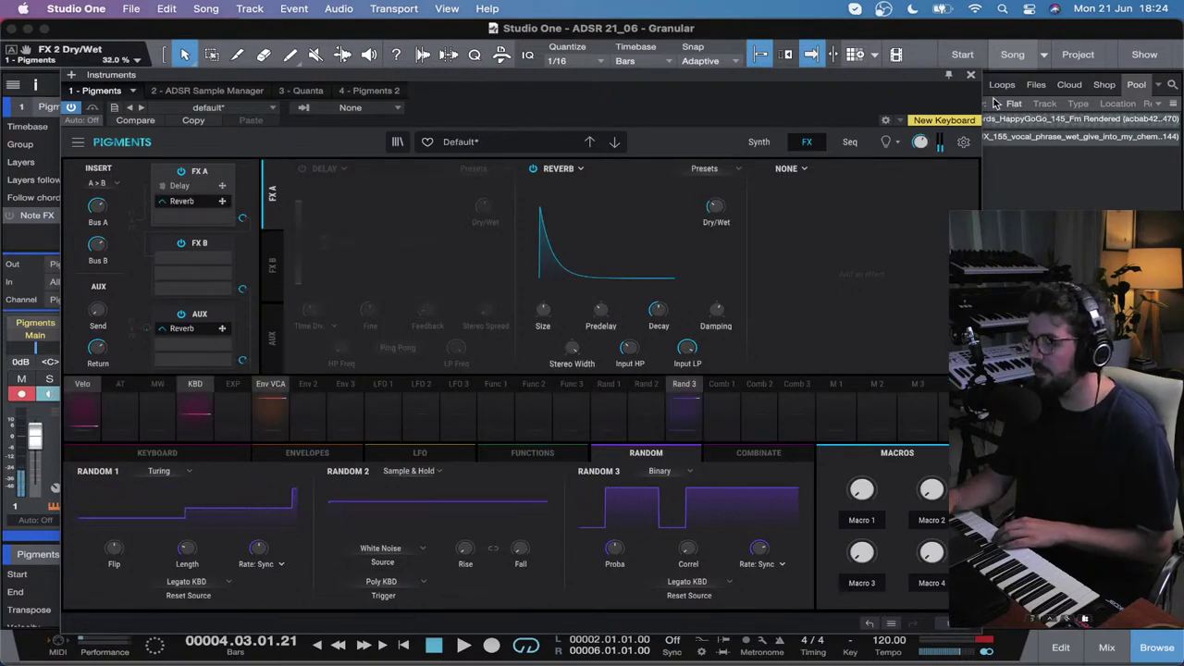
# Step: Close the instrument window and play the piano loop from bar 2
pyautogui.click(970, 72)
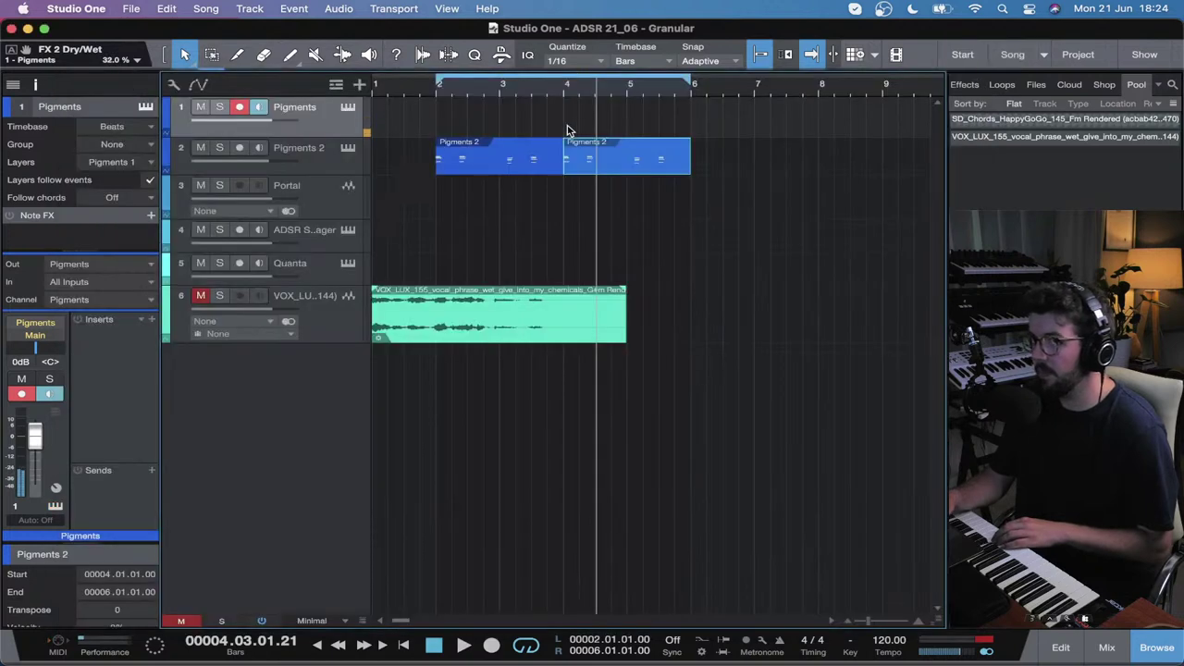
pyautogui.click(437, 90)
pyautogui.press('space')
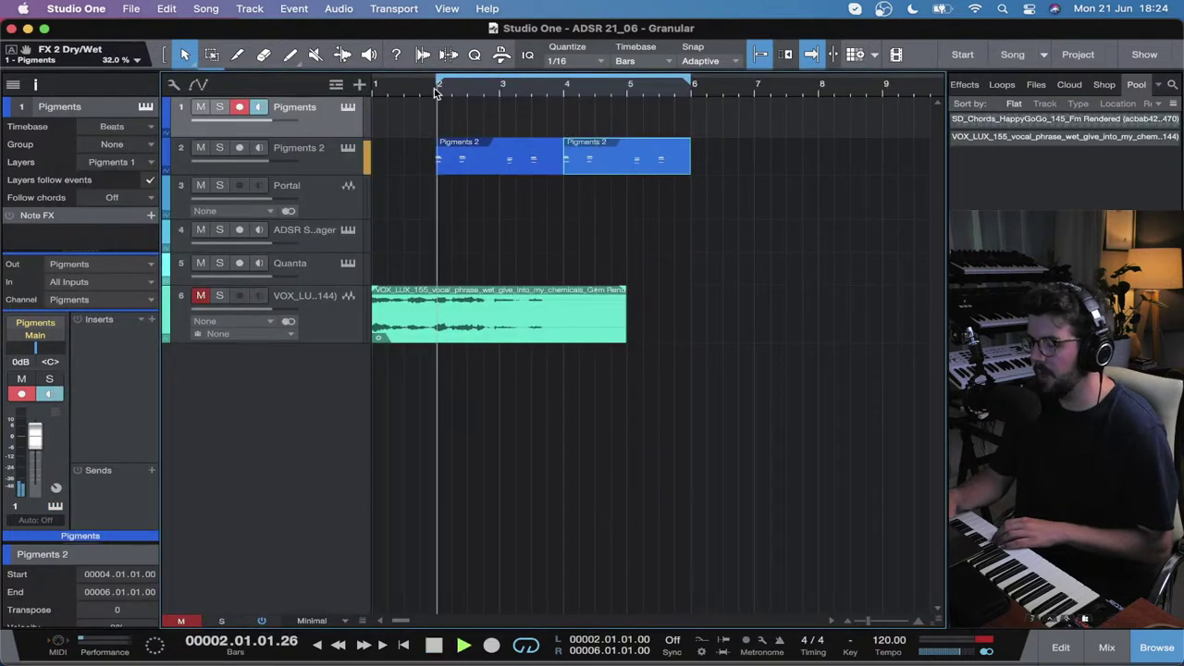
# Step: Reopen the Pigments synth page, change the grain envelope shape to Gauss and set the grain size to 783 ms
pyautogui.click(348, 106)
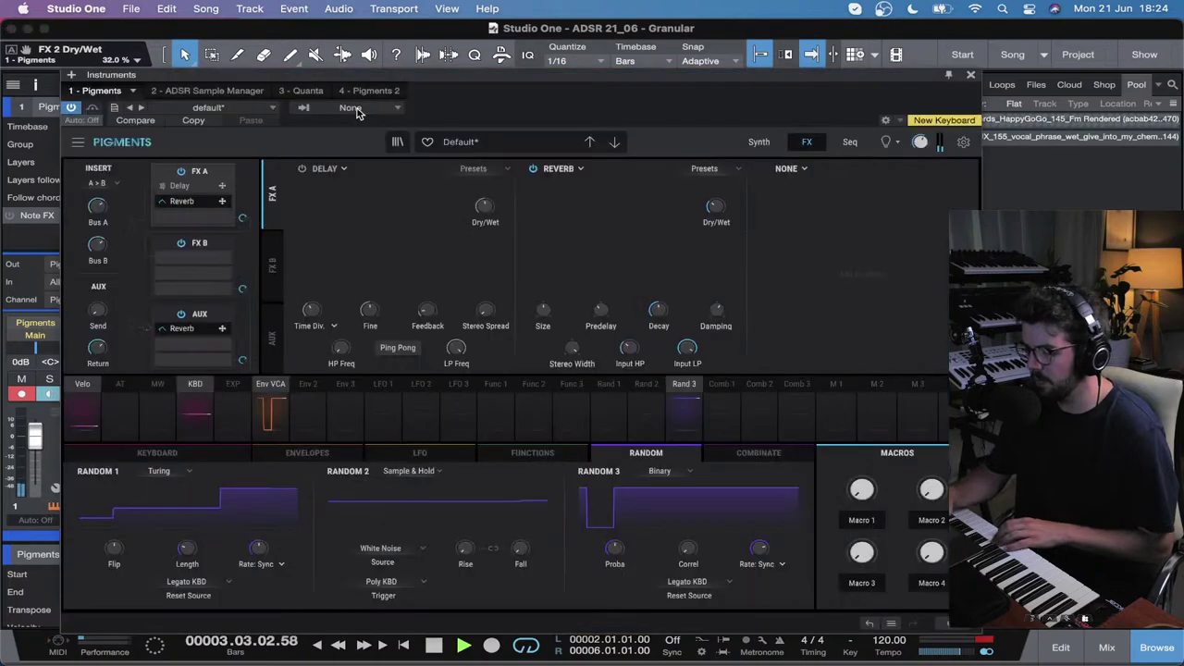
pyautogui.click(759, 143)
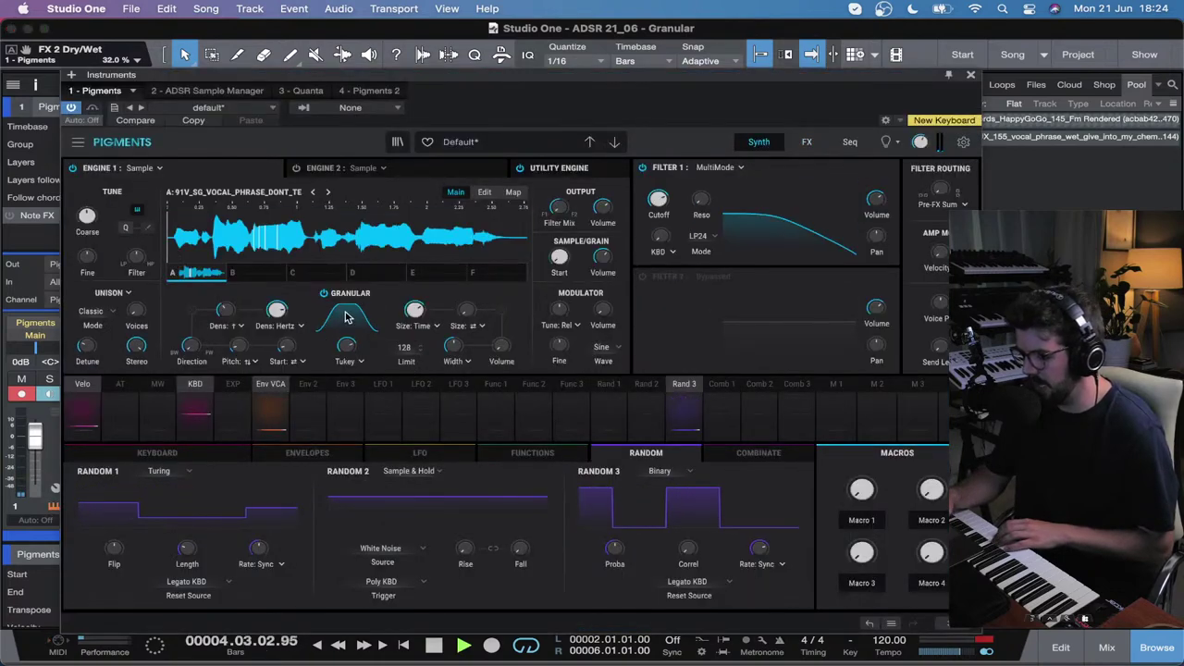
pyautogui.click(351, 361)
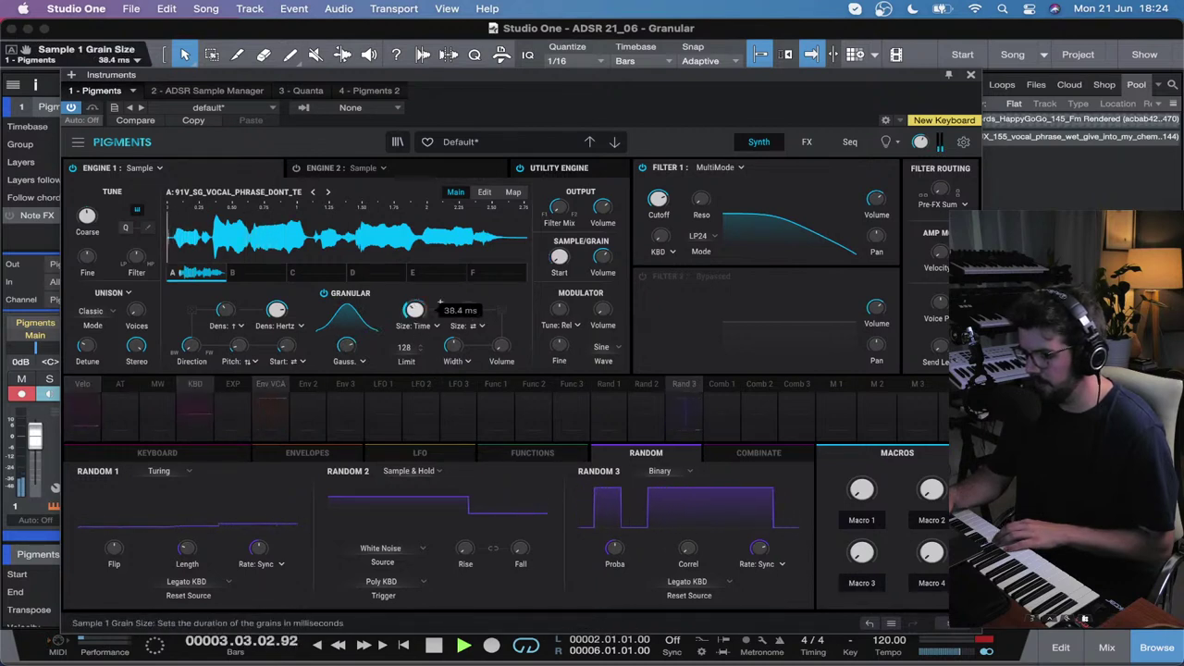
pyautogui.moveTo(441, 302); pyautogui.dragTo(417, 317)
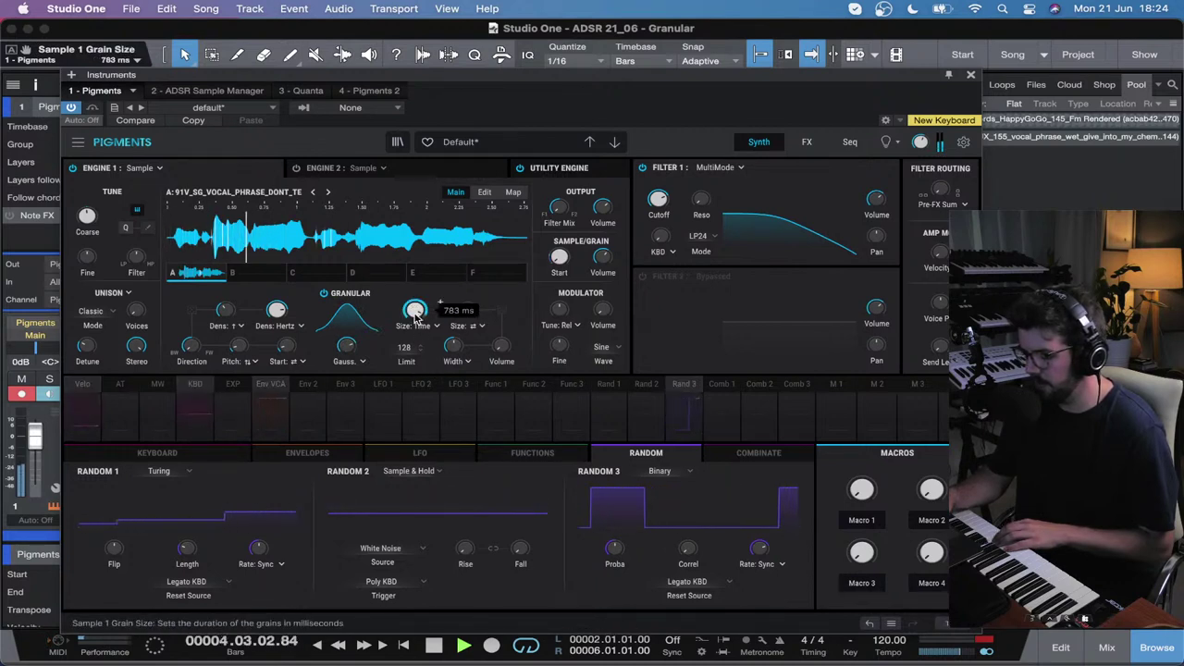
# Step: Randomize the vocal grains by adjusting random pitch, random density to 0.180, width to 0.496 and random volume to 0.196
pyautogui.moveTo(270, 308); pyautogui.dragTo(302, 308)
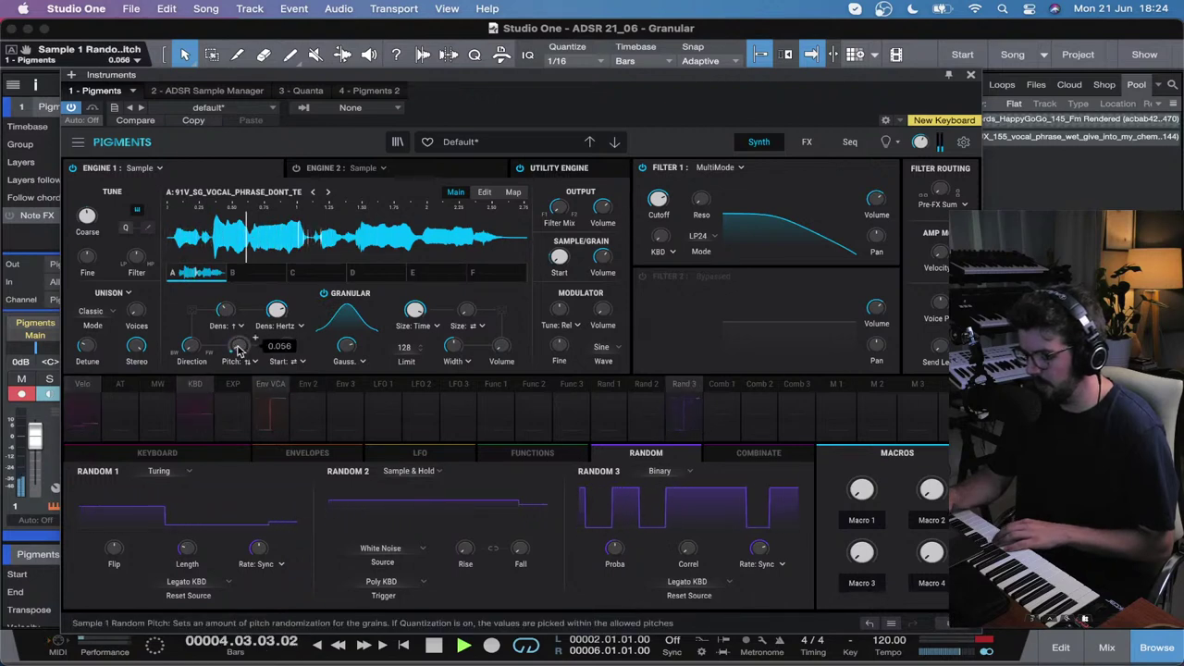
pyautogui.moveTo(211, 339)
pyautogui.mouseDown()
pyautogui.moveTo(210, 314)
pyautogui.moveTo(211, 341)
pyautogui.mouseUp()
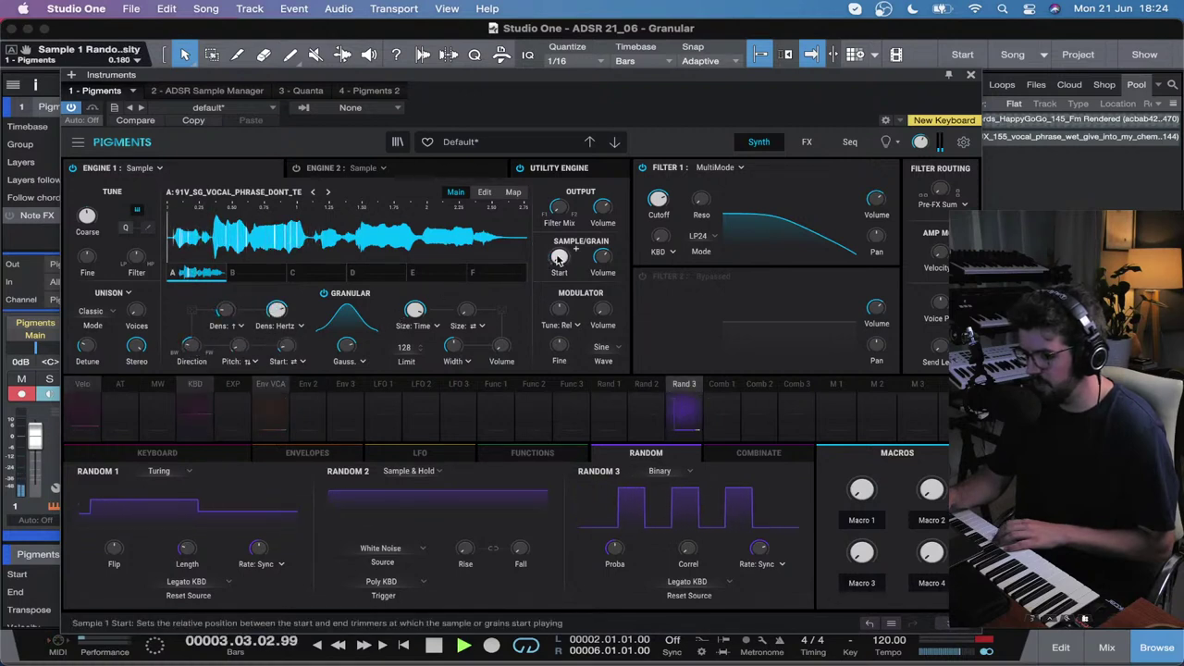
pyautogui.moveTo(410, 311); pyautogui.dragTo(410, 338)
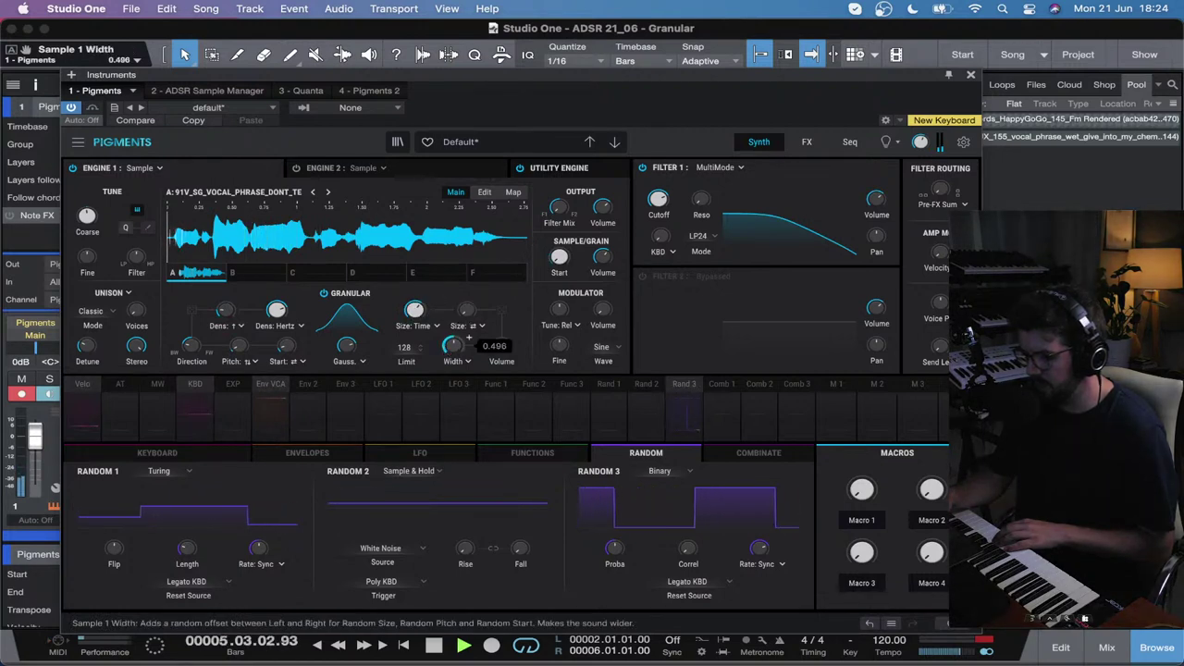
pyautogui.moveTo(516, 338); pyautogui.dragTo(516, 333)
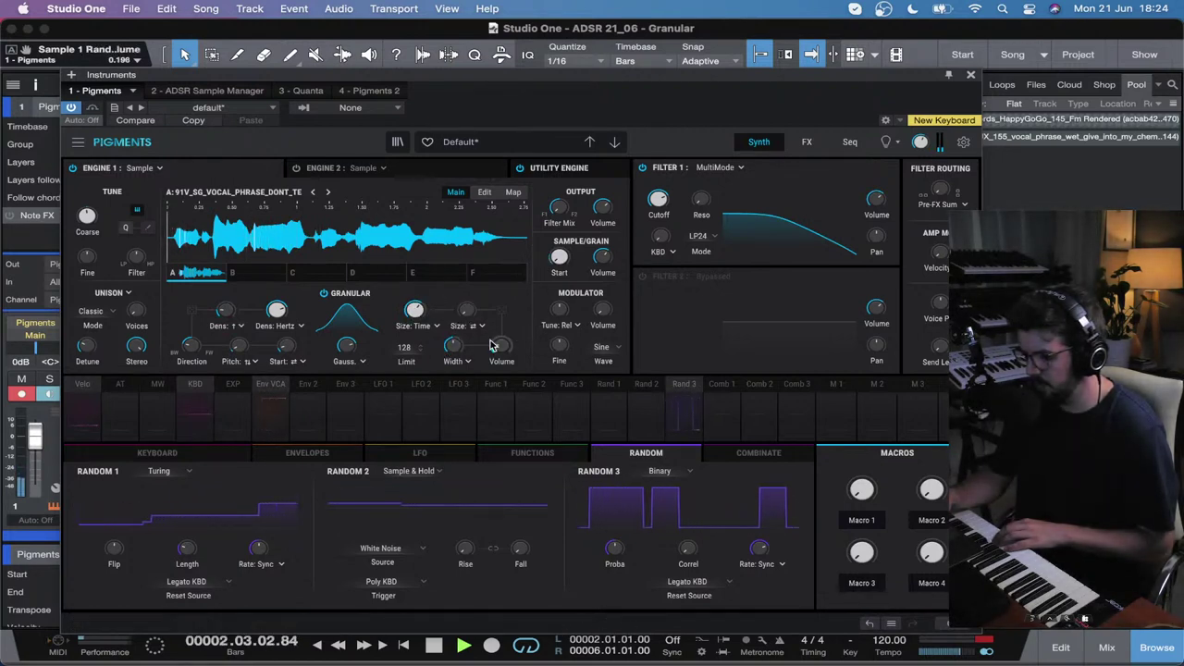
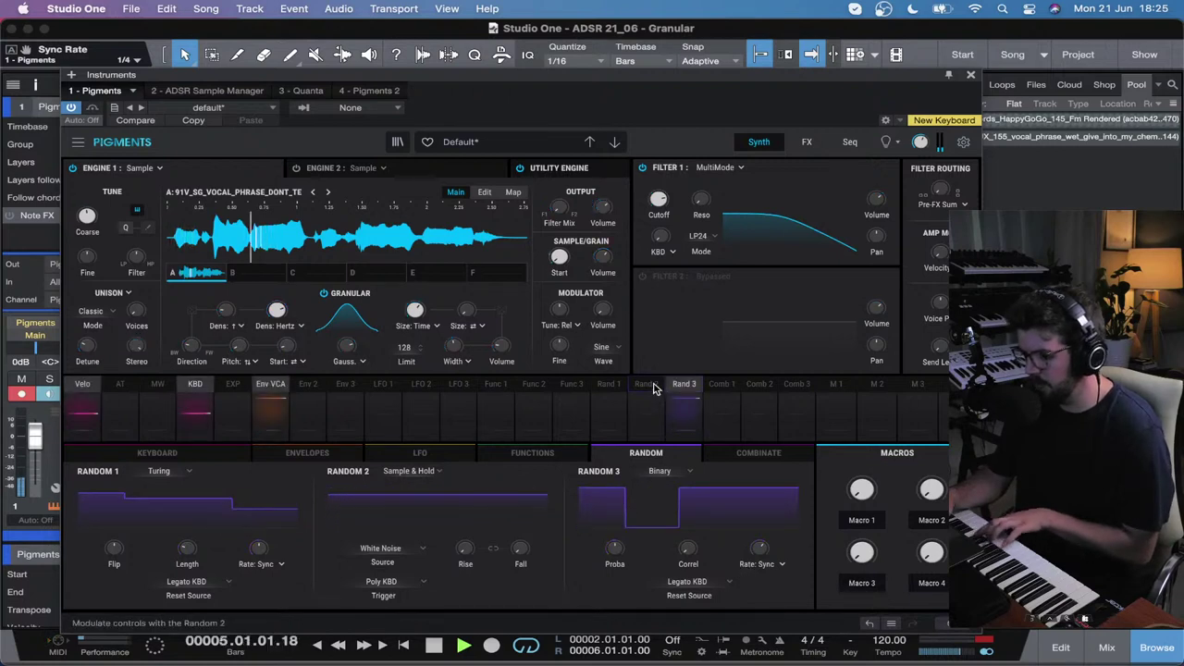
# Step: Set the vocal sample's start to 0.080 and its unison to 2.87 voices with a 65.2% stereo spread
pyautogui.moveTo(653, 388); pyautogui.dragTo(556, 263)
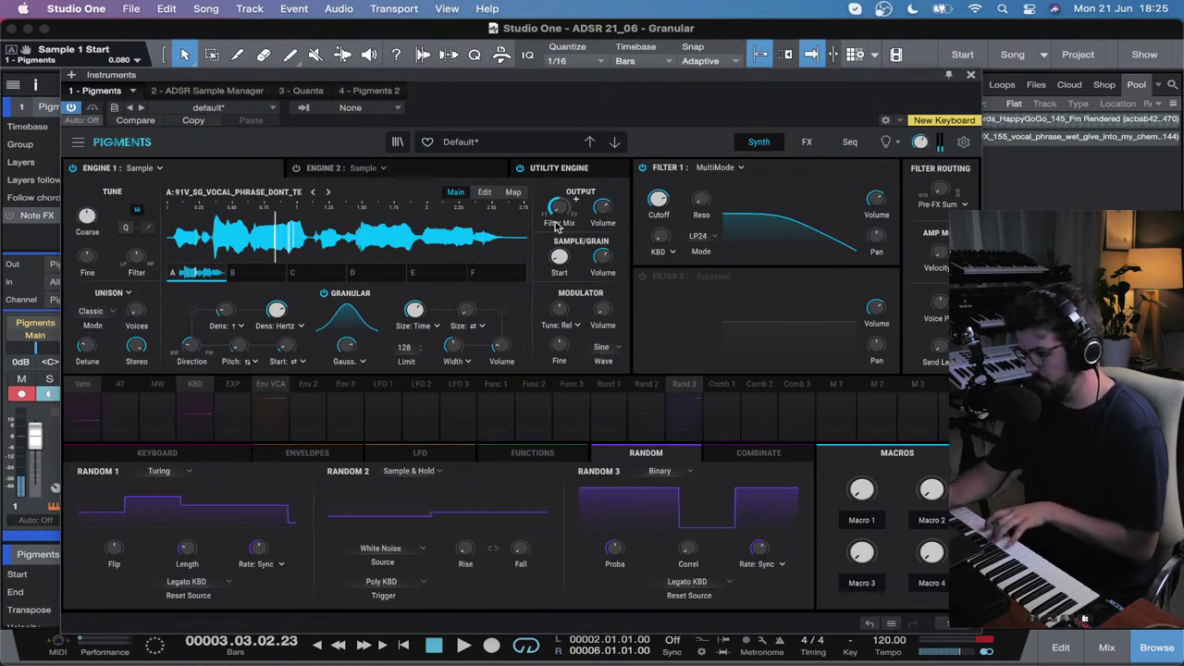
pyautogui.moveTo(575, 250)
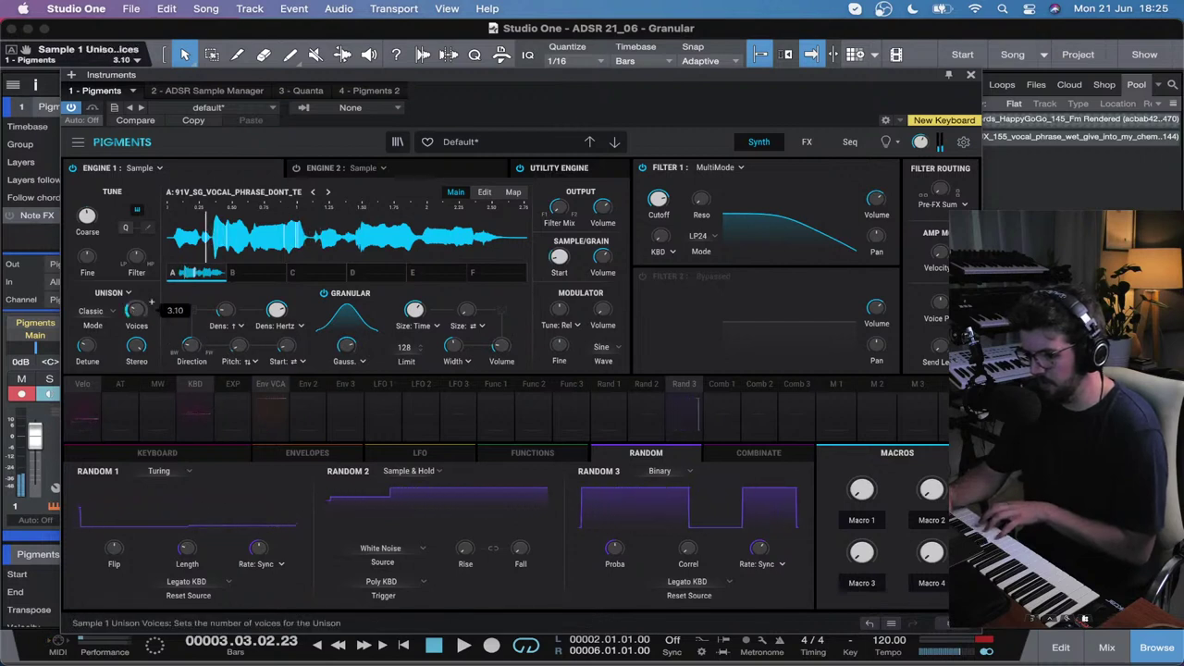
pyautogui.moveTo(151, 339)
pyautogui.scroll(-2, 151, 339)
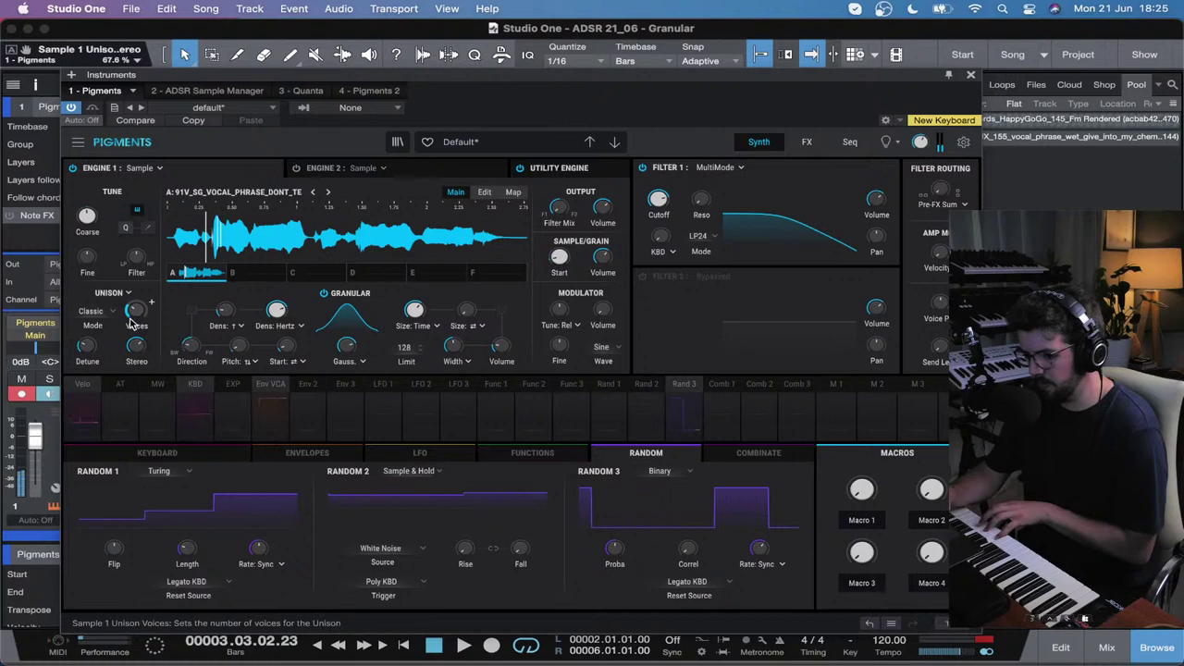
pyautogui.scroll(-1, 133, 322)
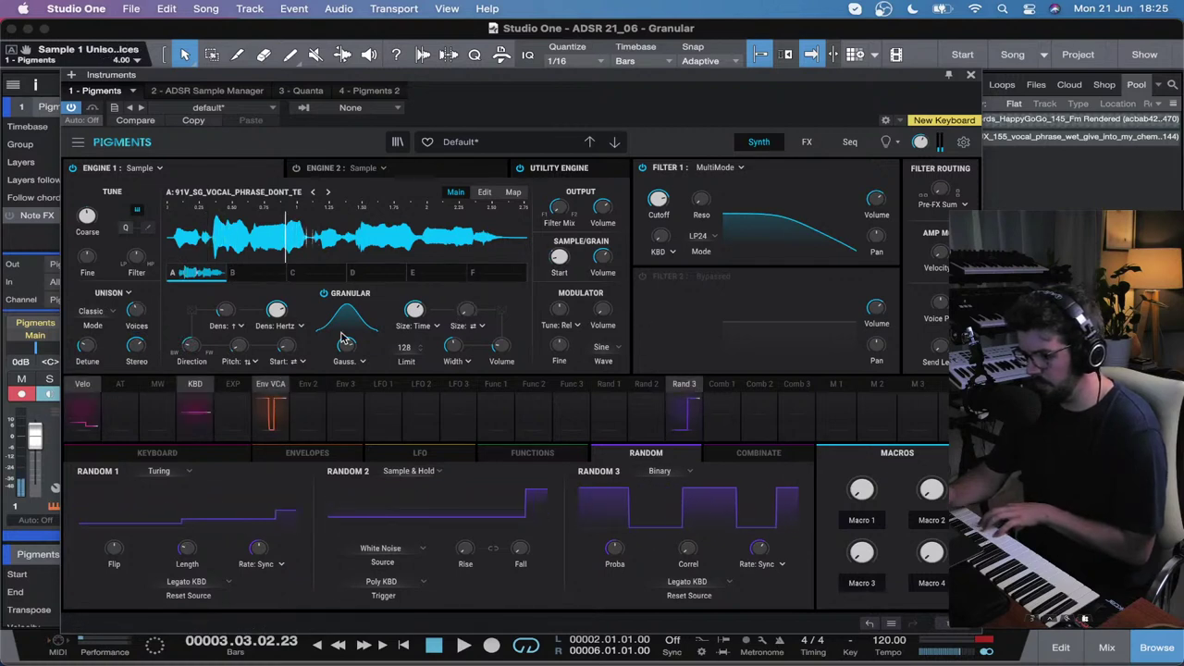
pyautogui.scroll(-3, 137, 314)
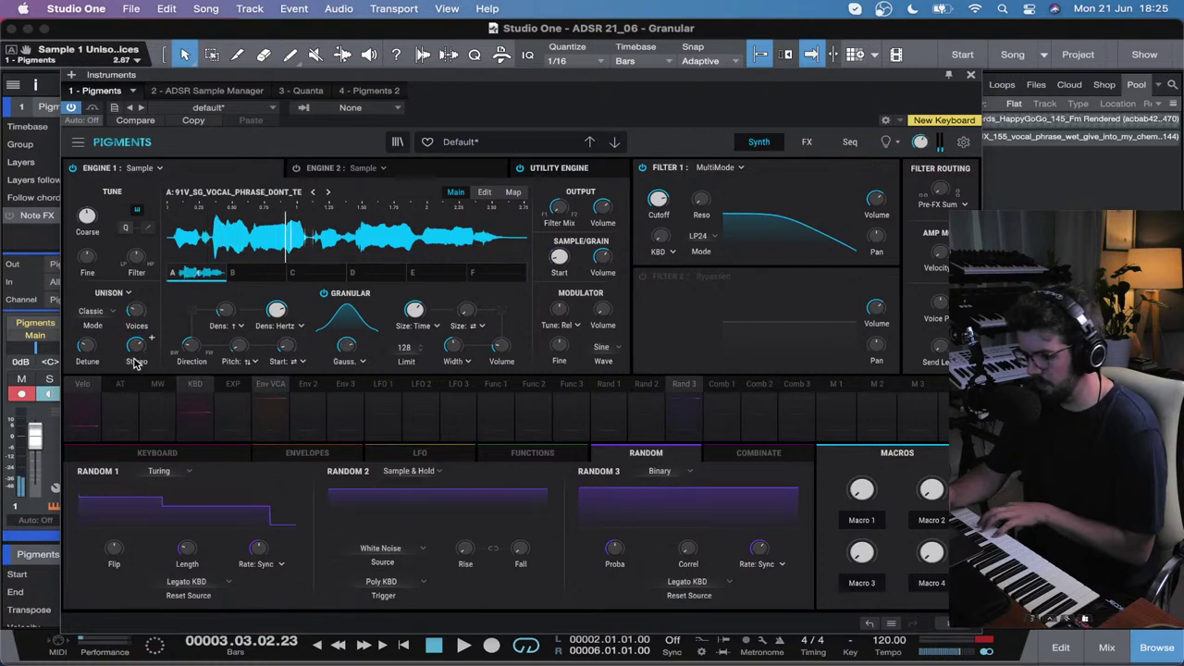
pyautogui.scroll(2, 135, 351)
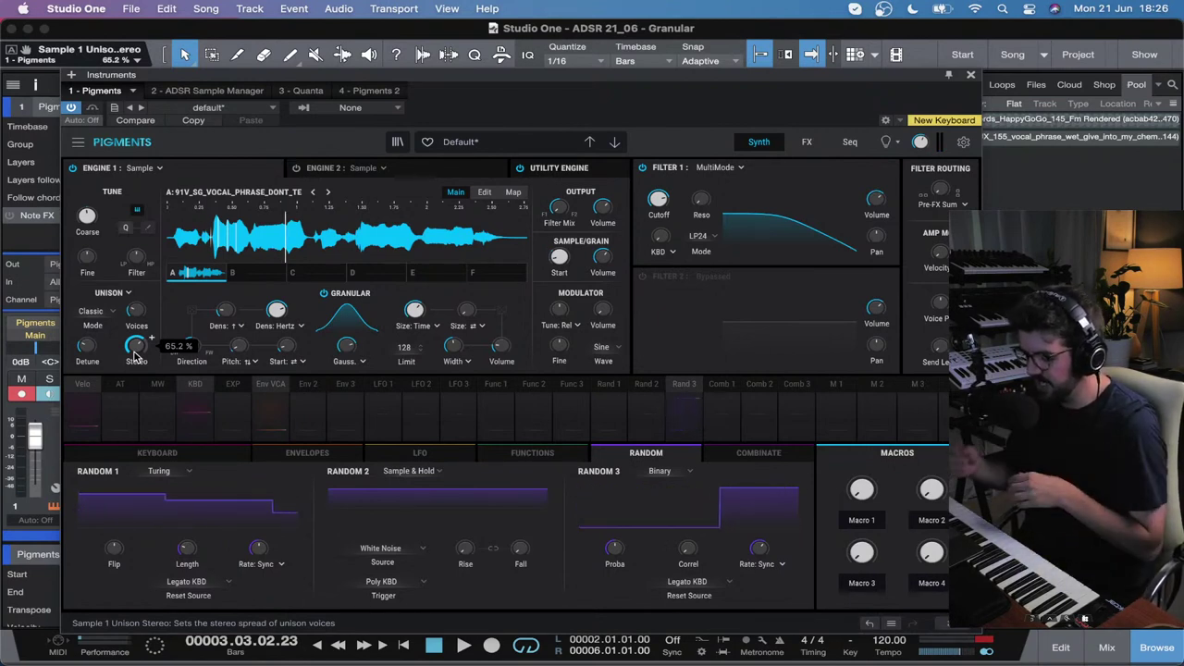
# Step: Prepare to record from the song start with looping off, the metronome on and its click volume checked in the mixer
pyautogui.click(968, 75)
pyautogui.press(',')
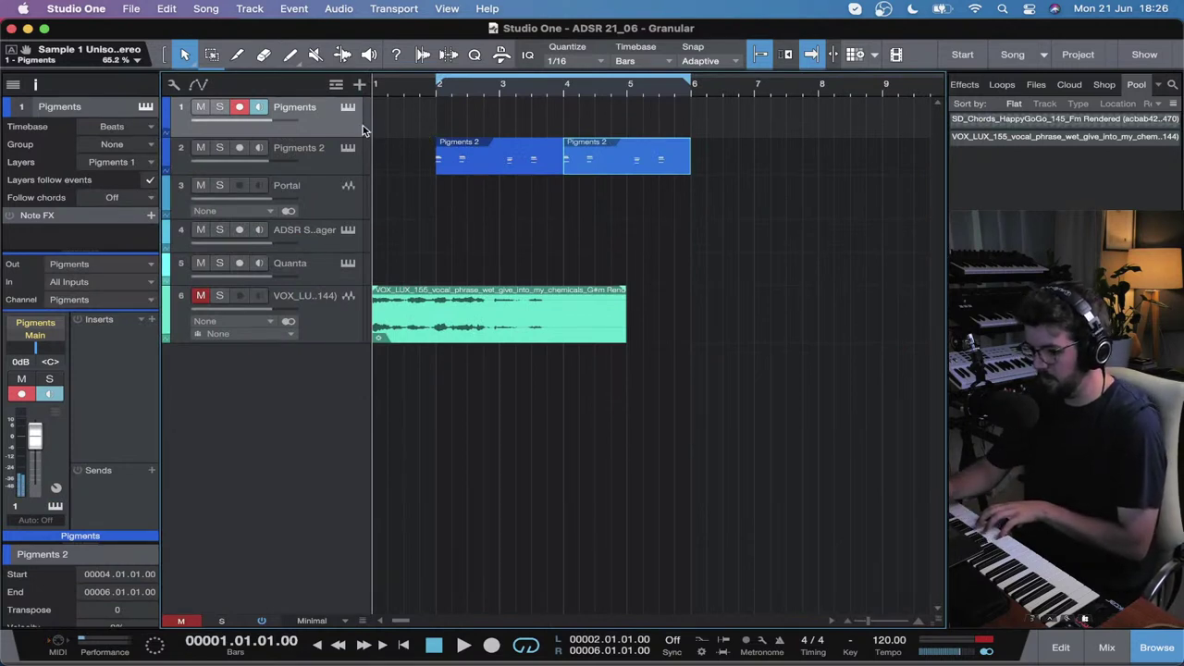
pyautogui.click(418, 91)
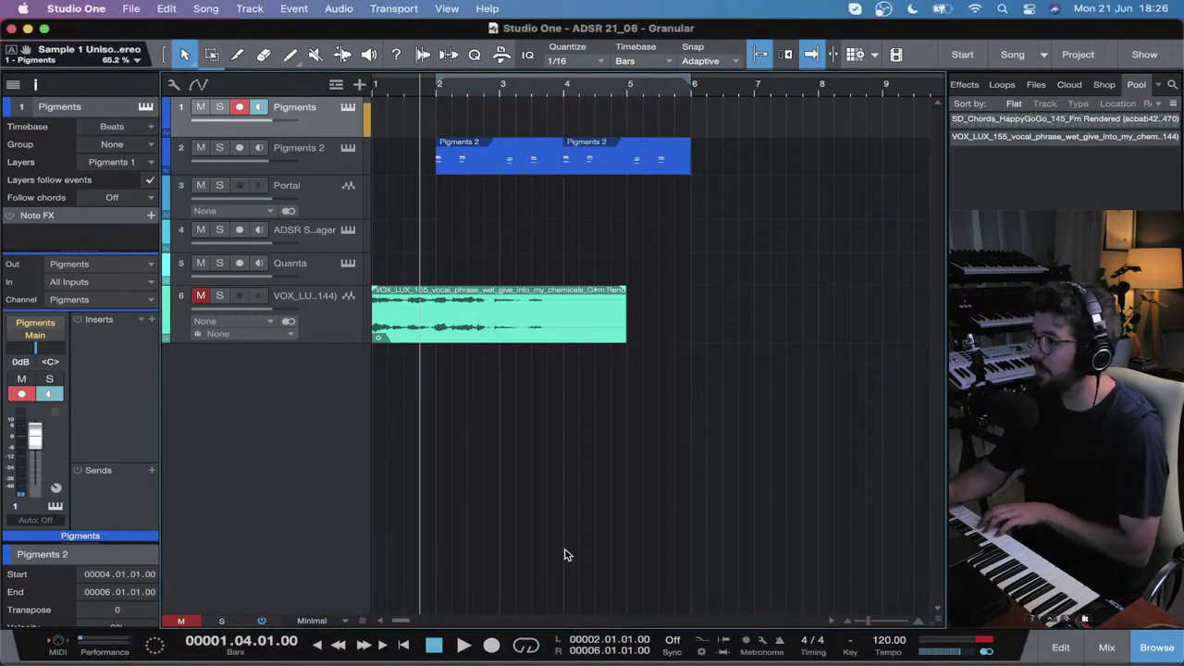
pyautogui.press(',')
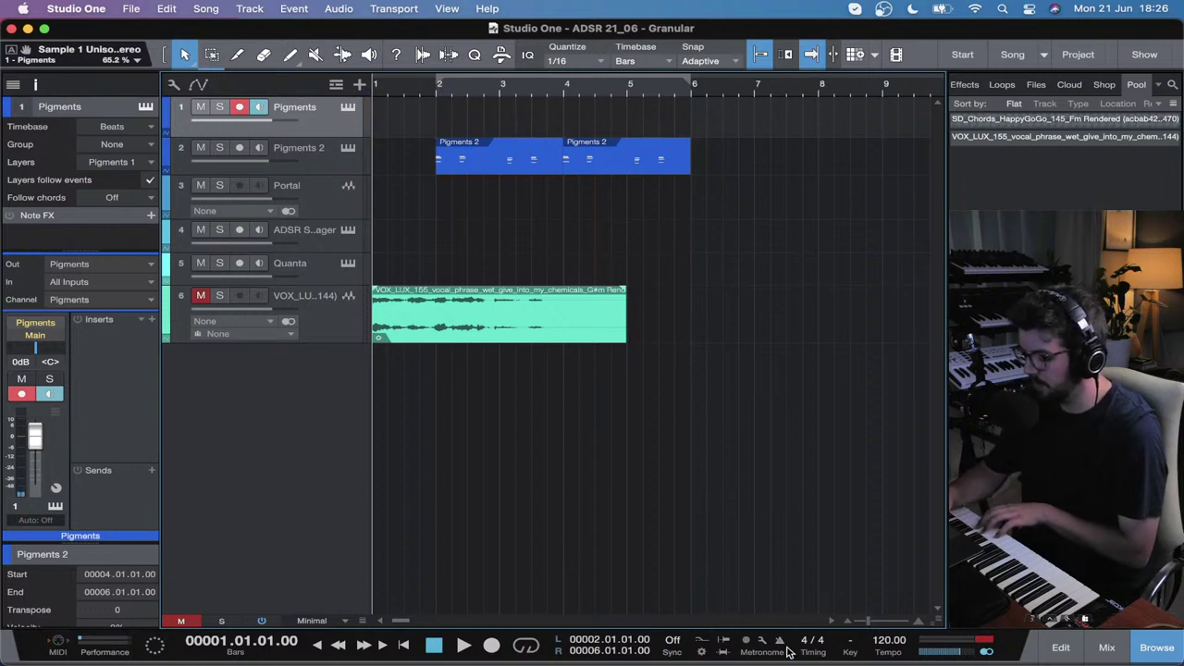
pyautogui.click(1107, 648)
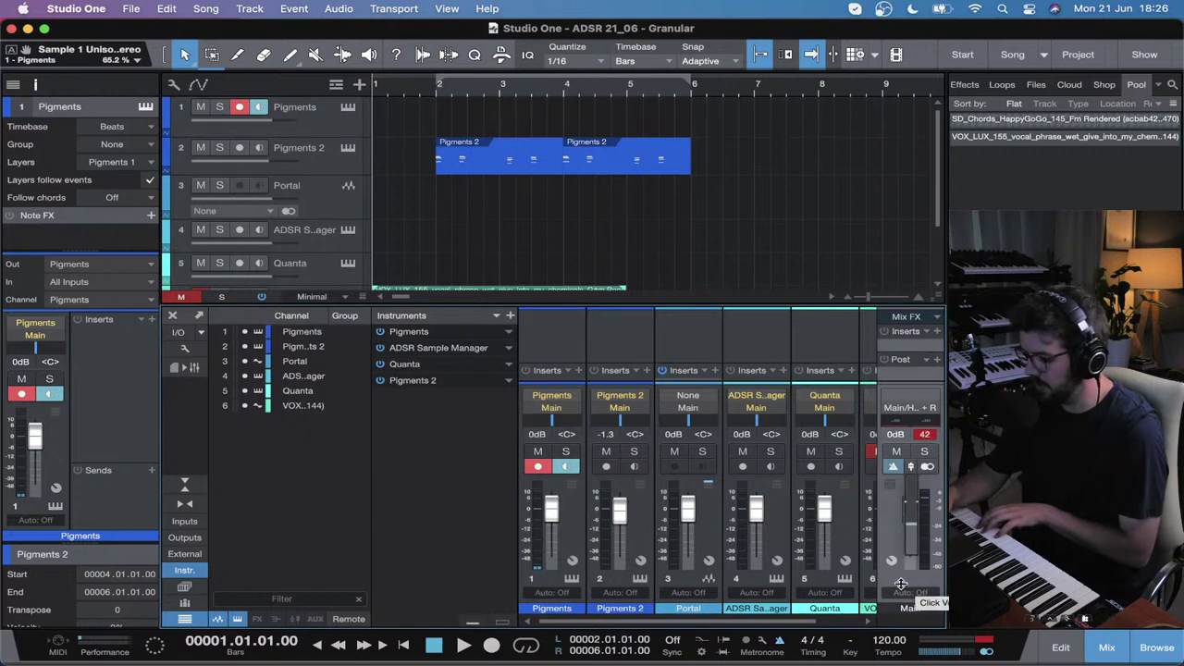
pyautogui.click(1107, 648)
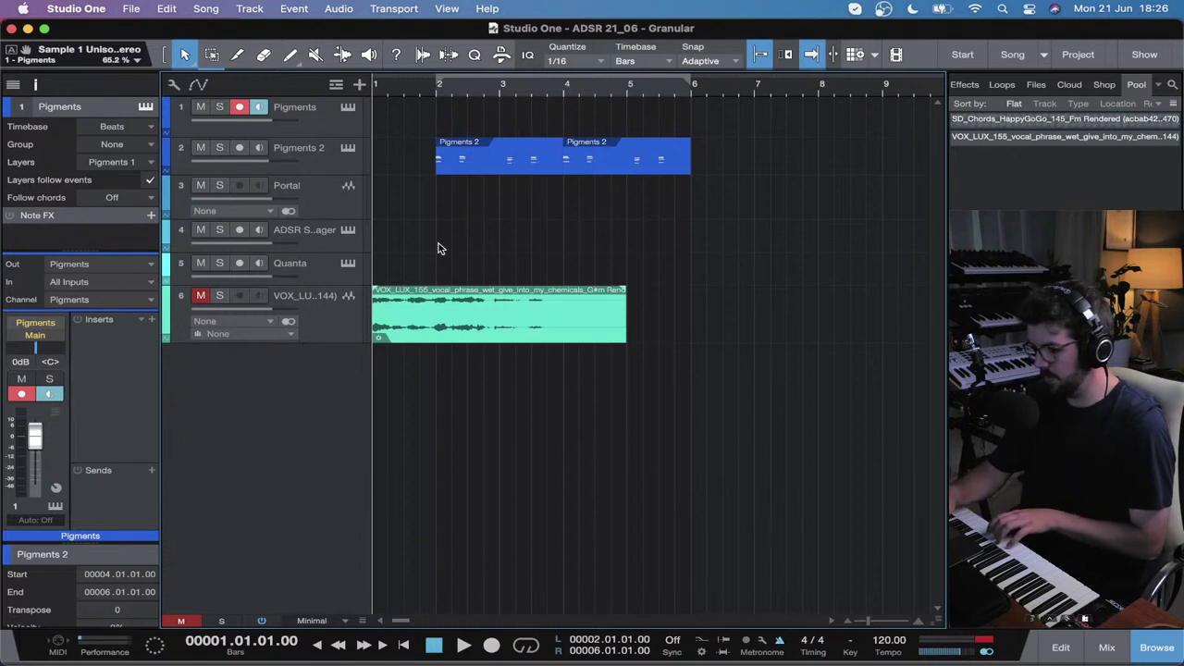
# Step: Record the granular vocal part on the Pigments track from bar 1 to bar 6 and return to the song start
pyautogui.click(491, 645)
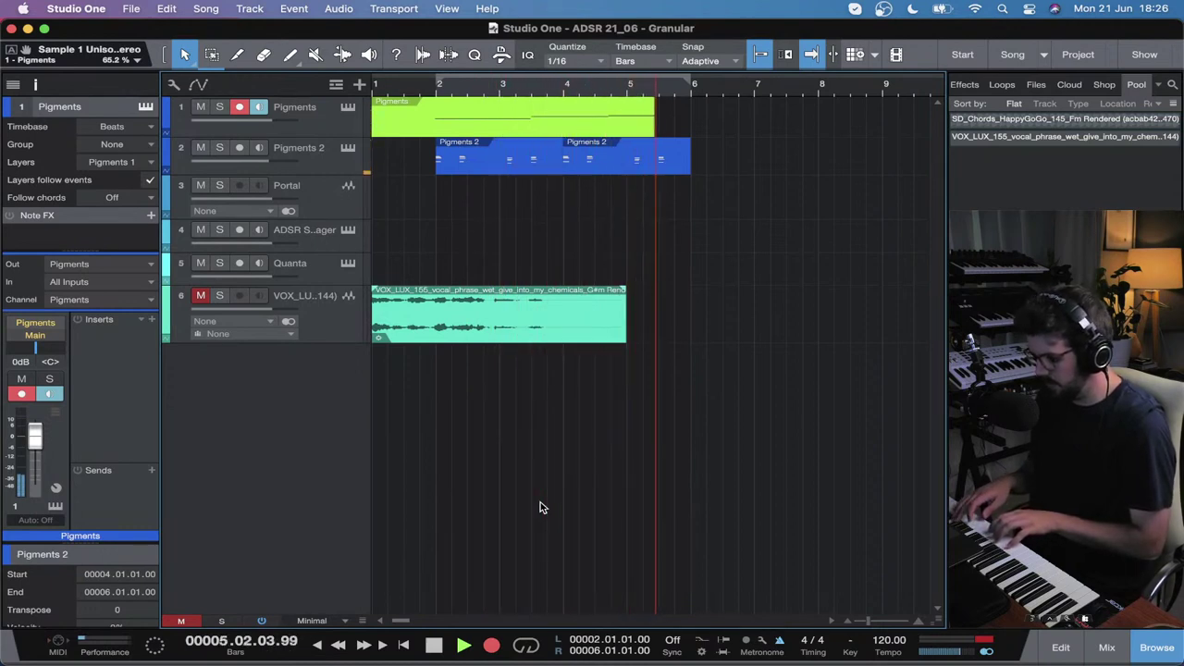
pyautogui.press('space')
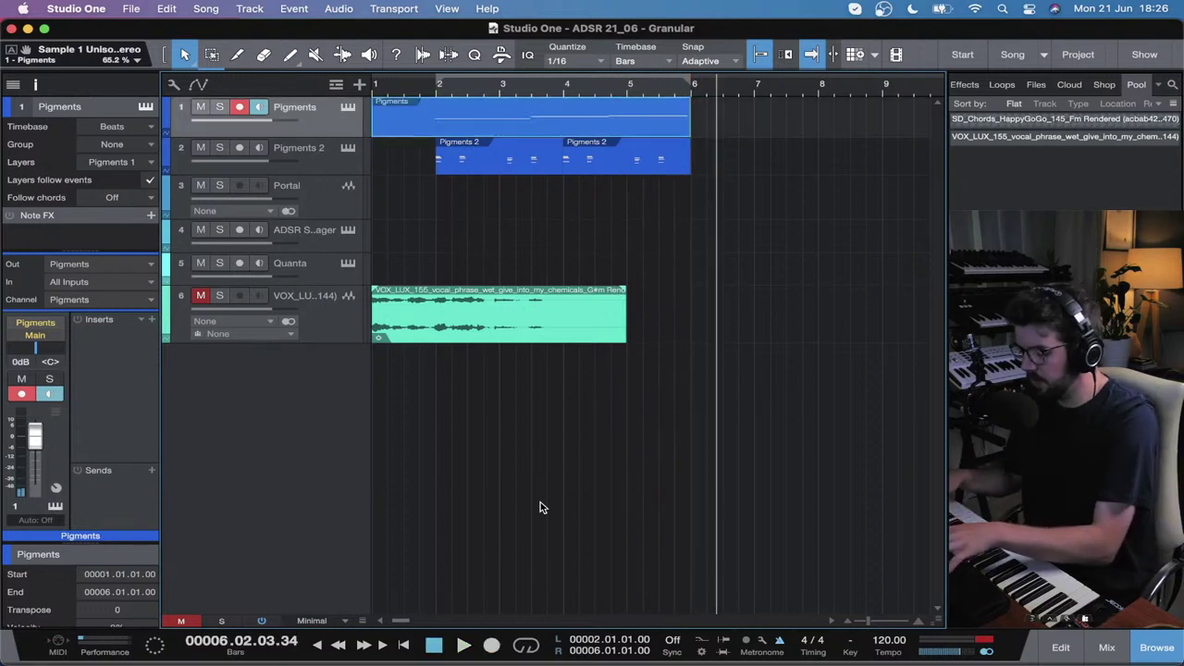
pyautogui.press(',')
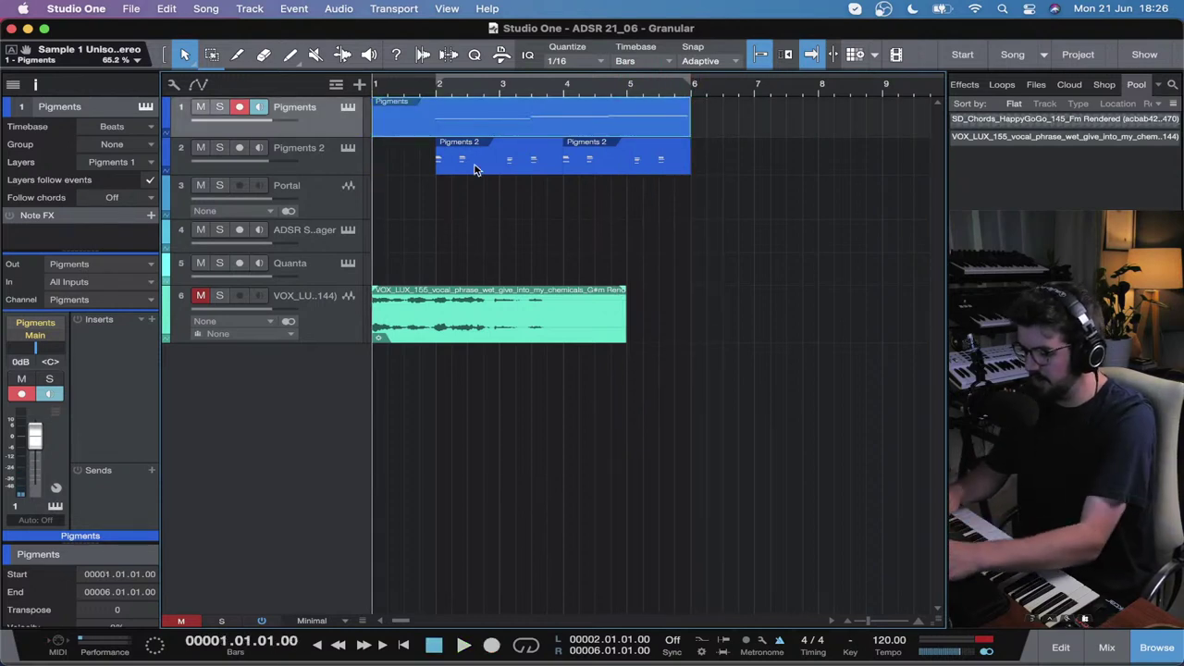
# Step: Split the recorded Pigments event at bar 2, delete the part before it and disarm the Pigments track
pyautogui.hotkey('ctrl', 'Up')
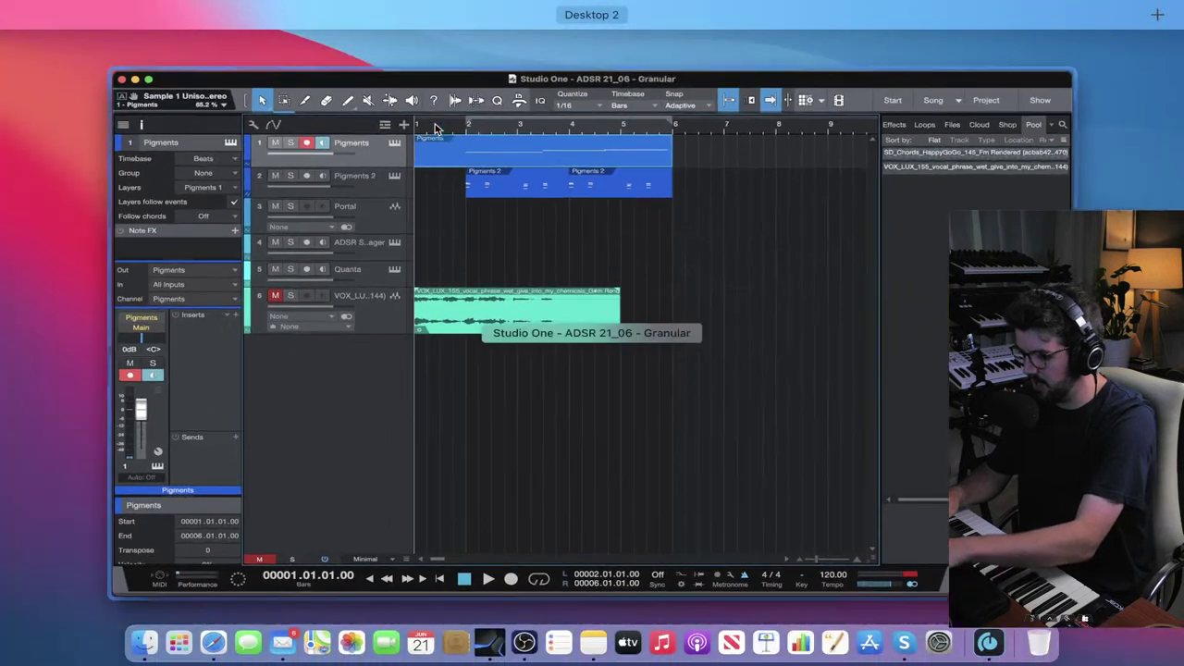
pyautogui.click(446, 140)
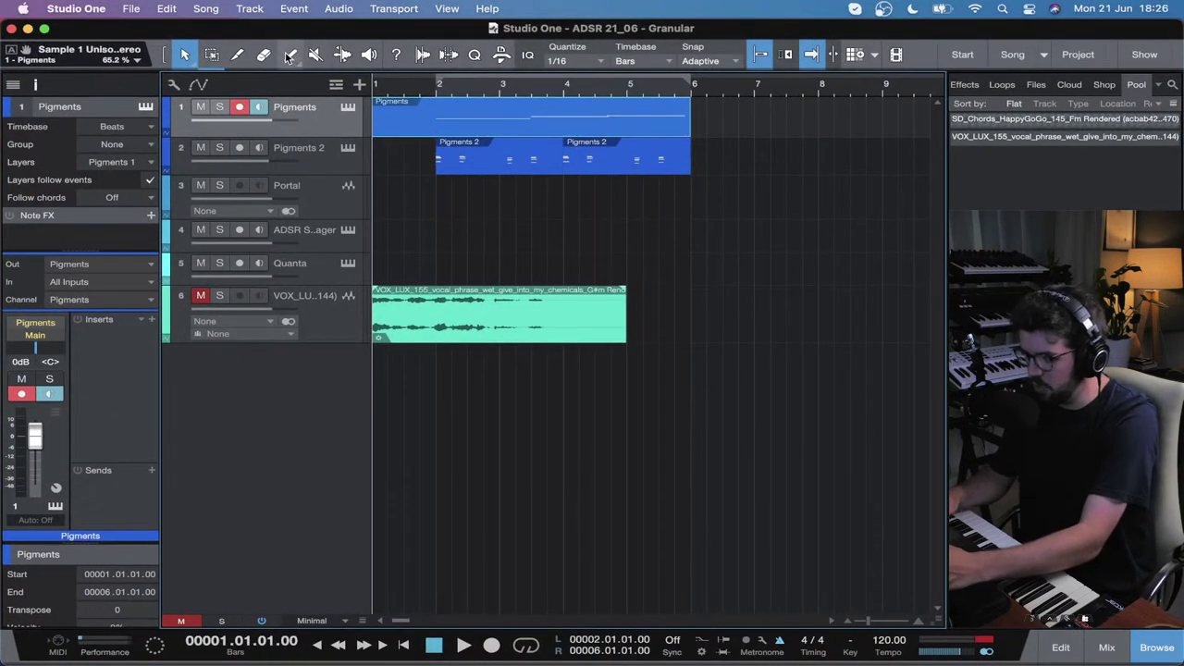
pyautogui.click(232, 53)
pyautogui.click(436, 98)
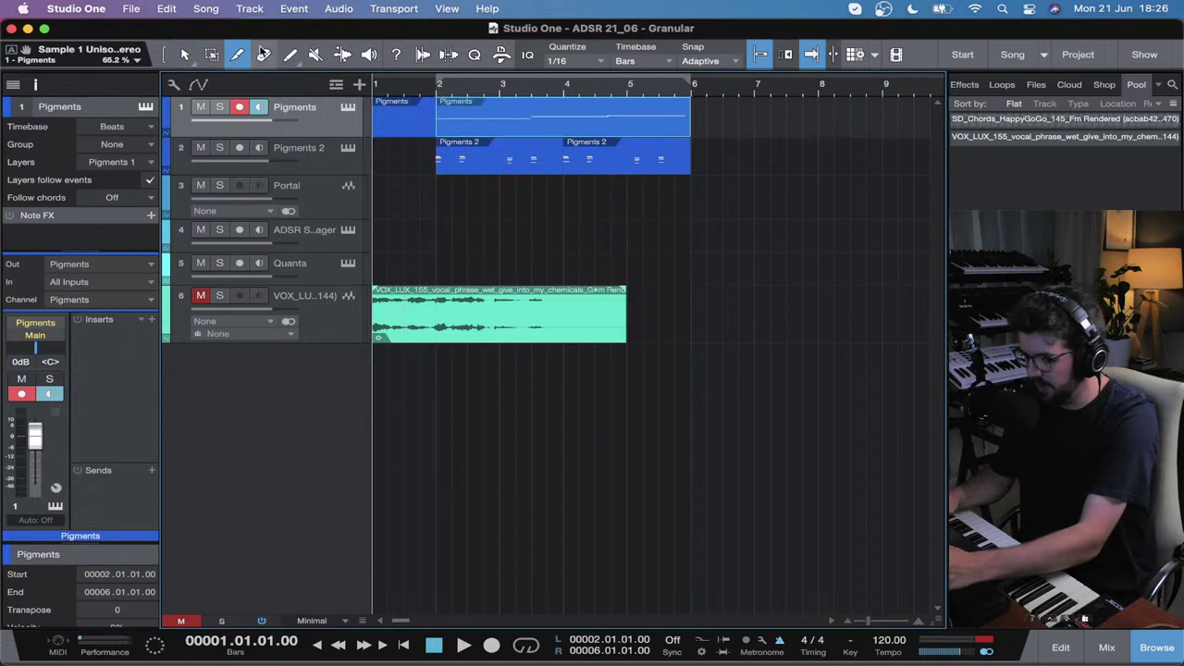
pyautogui.click(185, 55)
pyautogui.click(393, 120)
pyautogui.press('Delete')
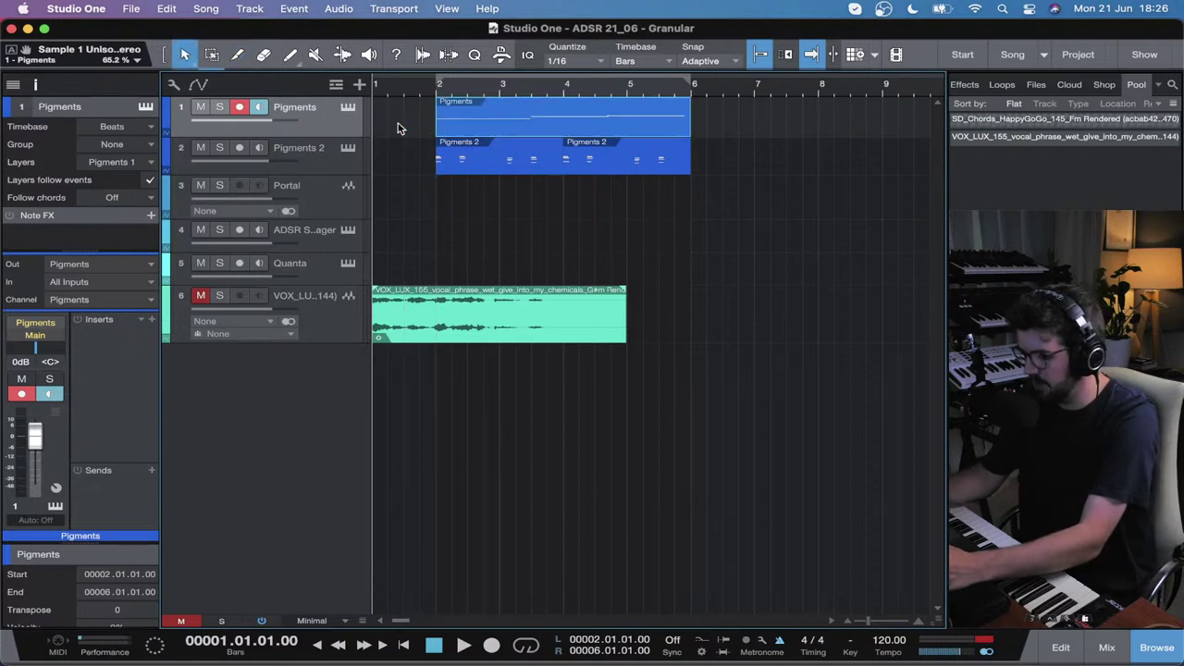
pyautogui.click(239, 107)
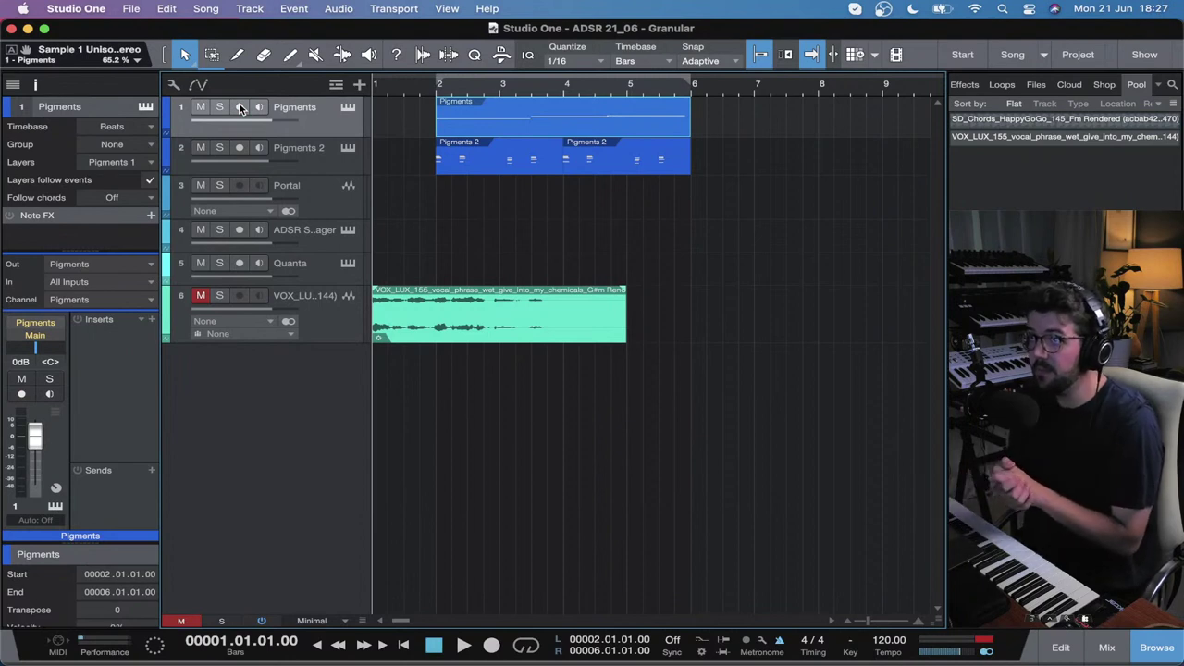
# Step: Loop playback from bar 2 to bar 6 and set Pigments' sample volume to -13.0 dB and reverb dry/wet to 48.0%
pyautogui.click(436, 86)
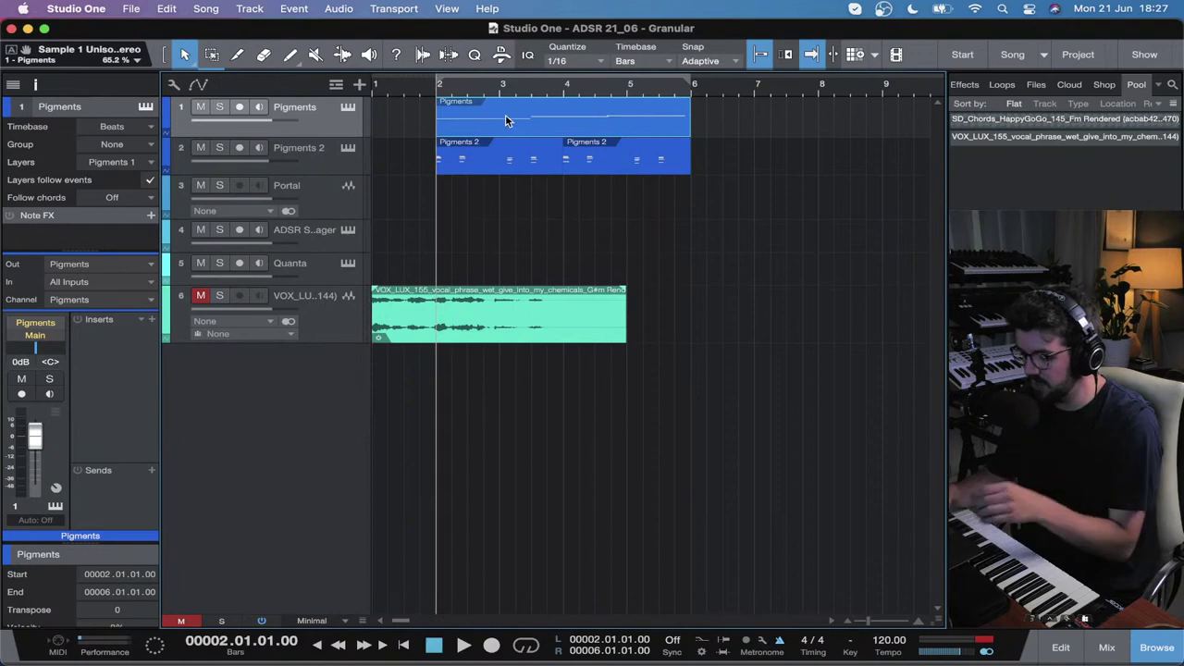
pyautogui.press('/')
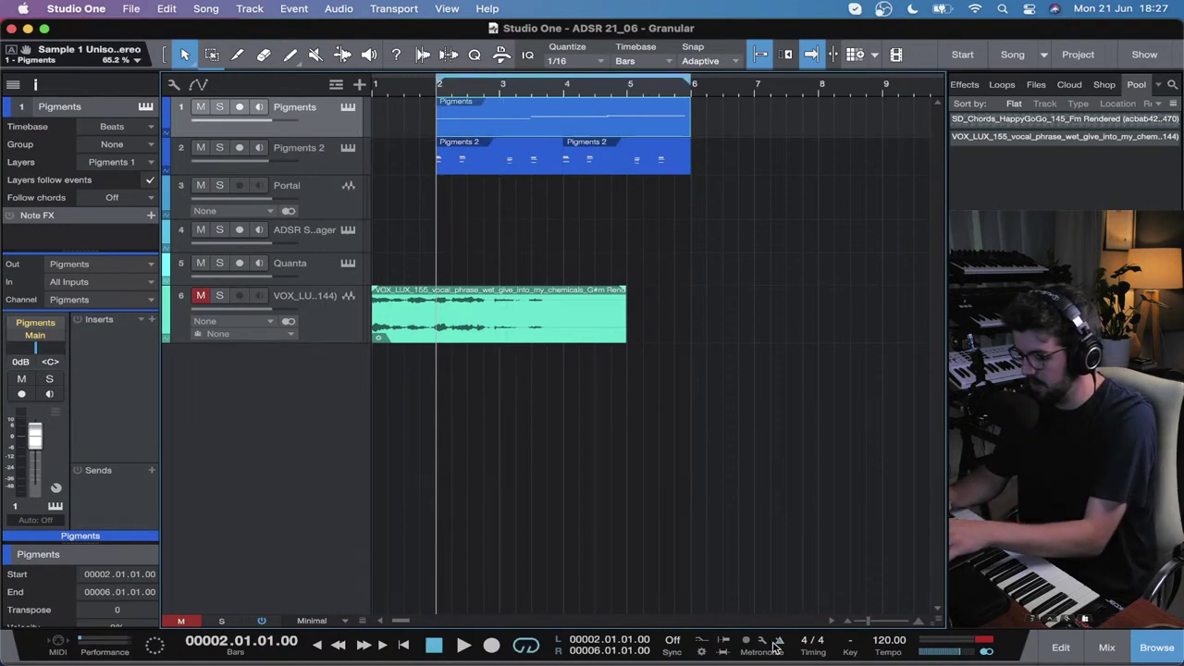
pyautogui.press('space')
pyautogui.click(351, 101)
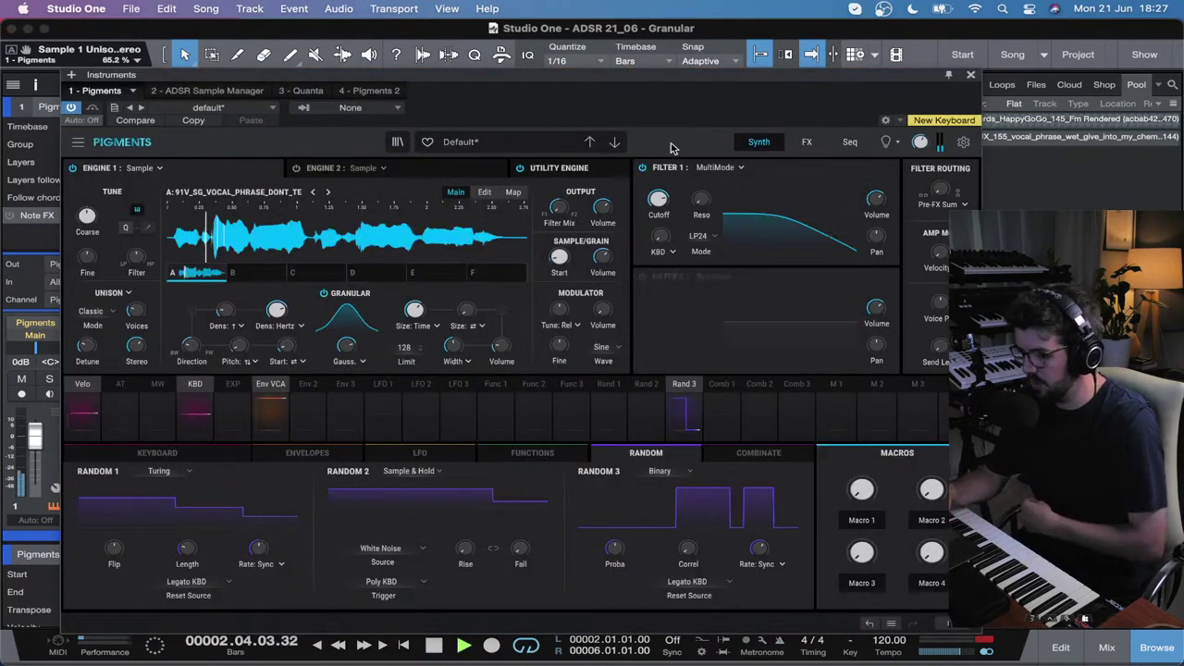
pyautogui.moveTo(605, 259)
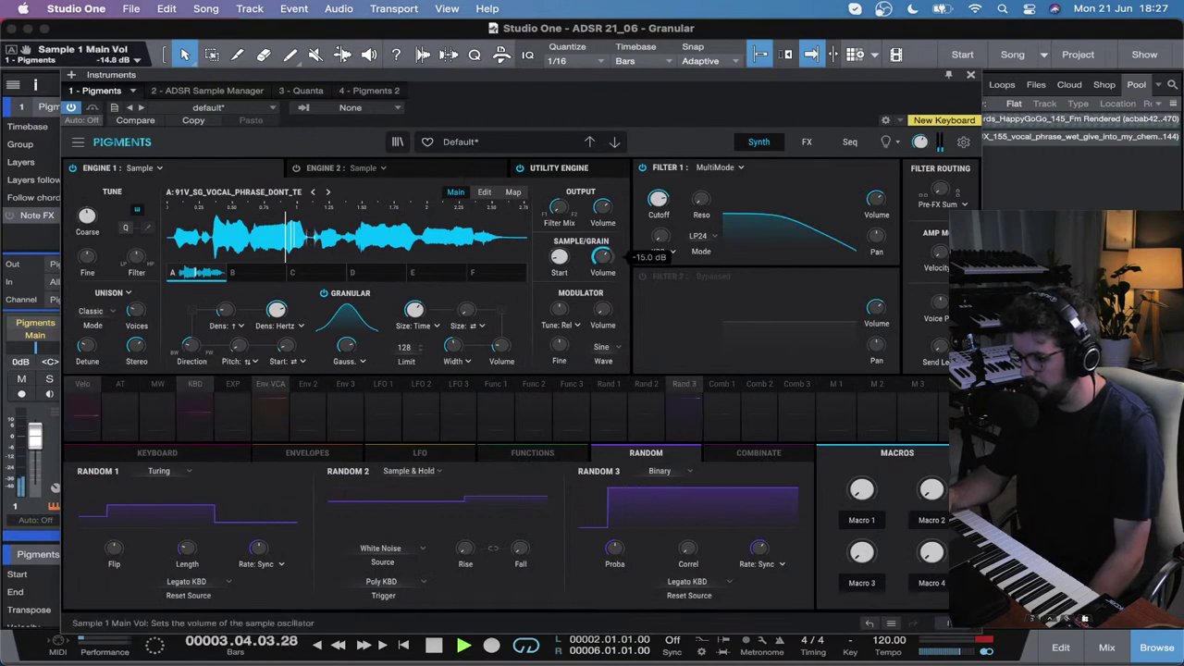
pyautogui.moveTo(673, 192)
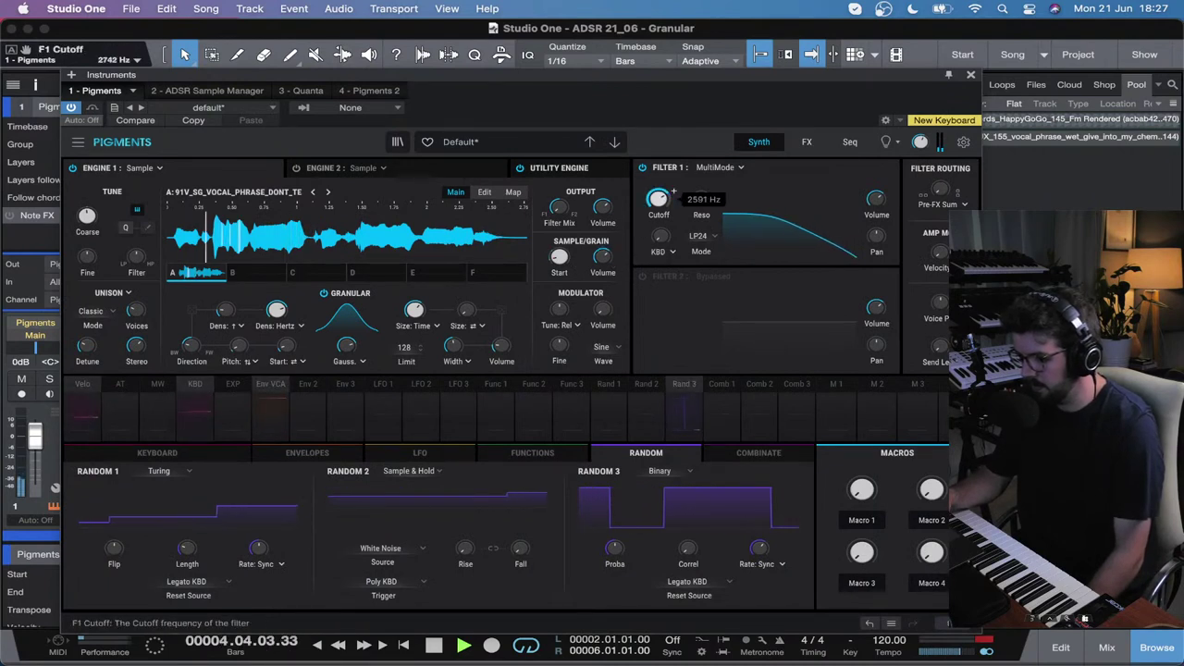
pyautogui.click(807, 141)
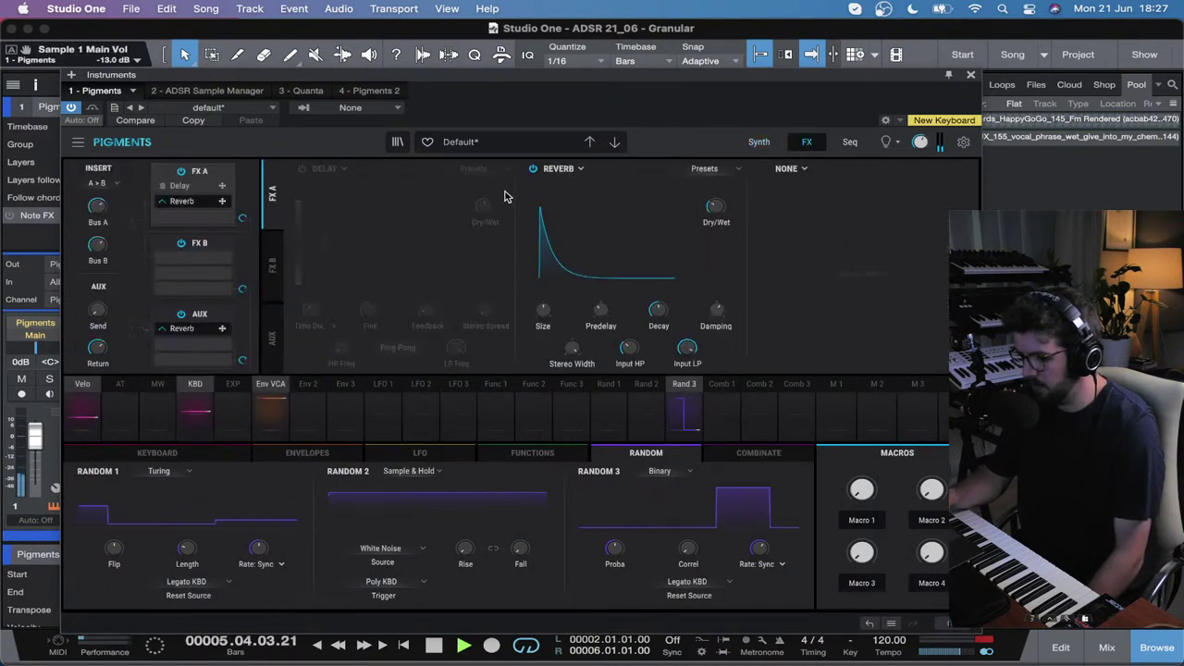
pyautogui.click(759, 141)
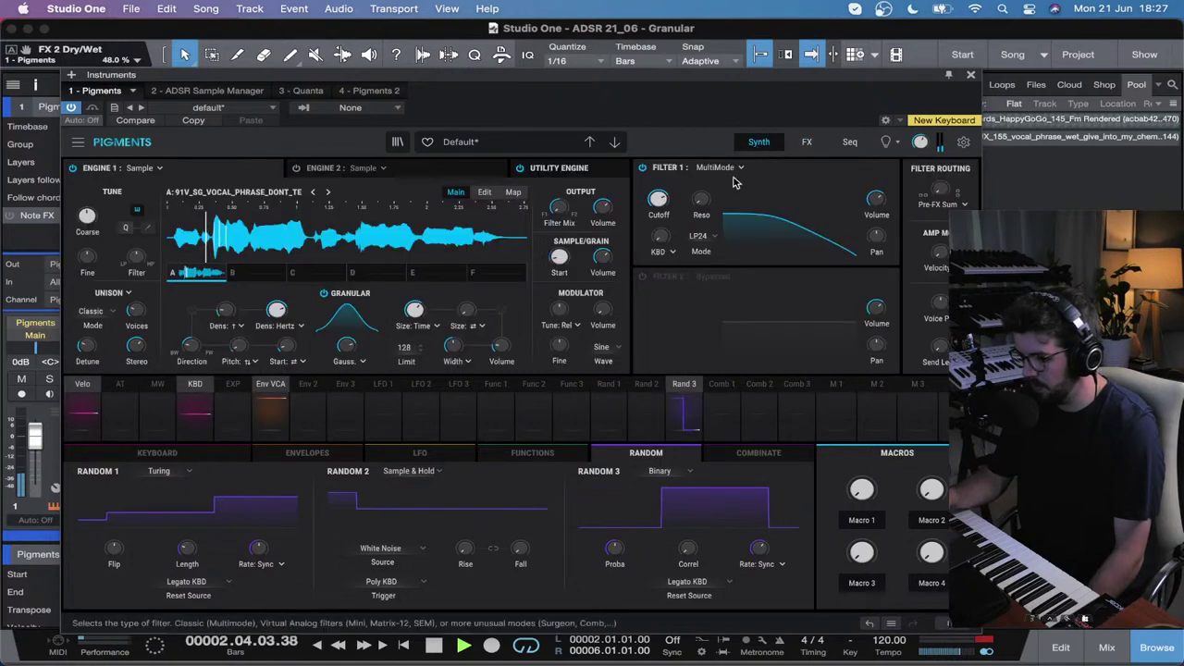
# Step: Set filter 1's cutoff to 6609 Hz, unison voices to 3.73, grain limit to 256 and width to 0.816, and stop playback
pyautogui.moveTo(658, 199)
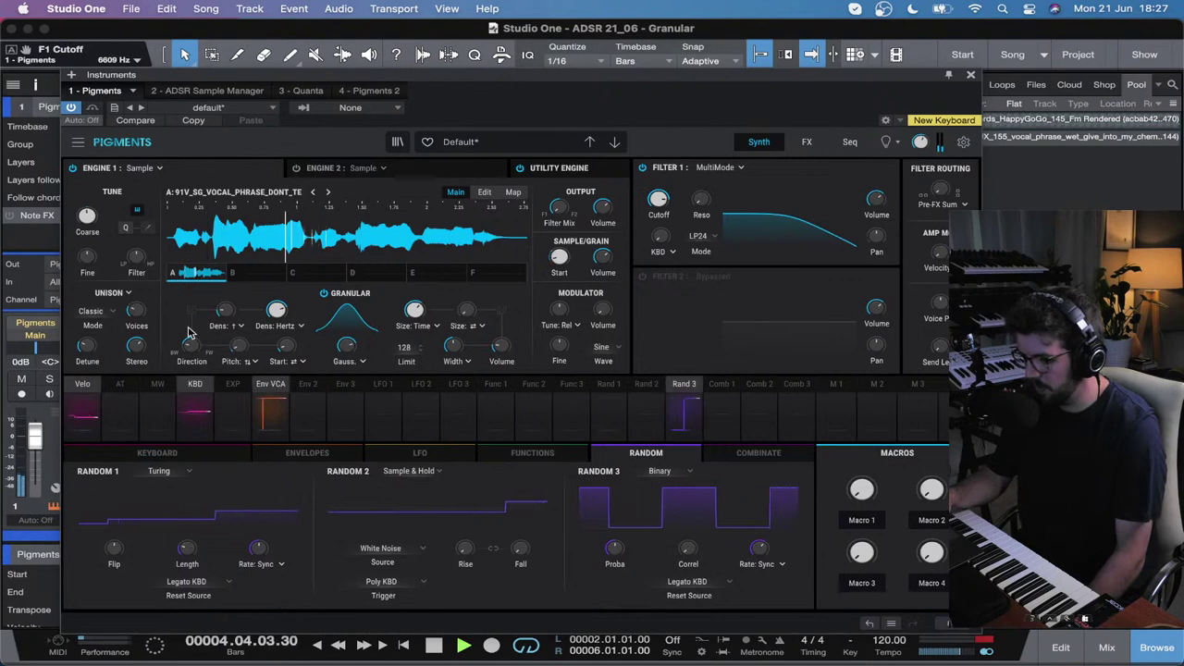
pyautogui.moveTo(151, 302)
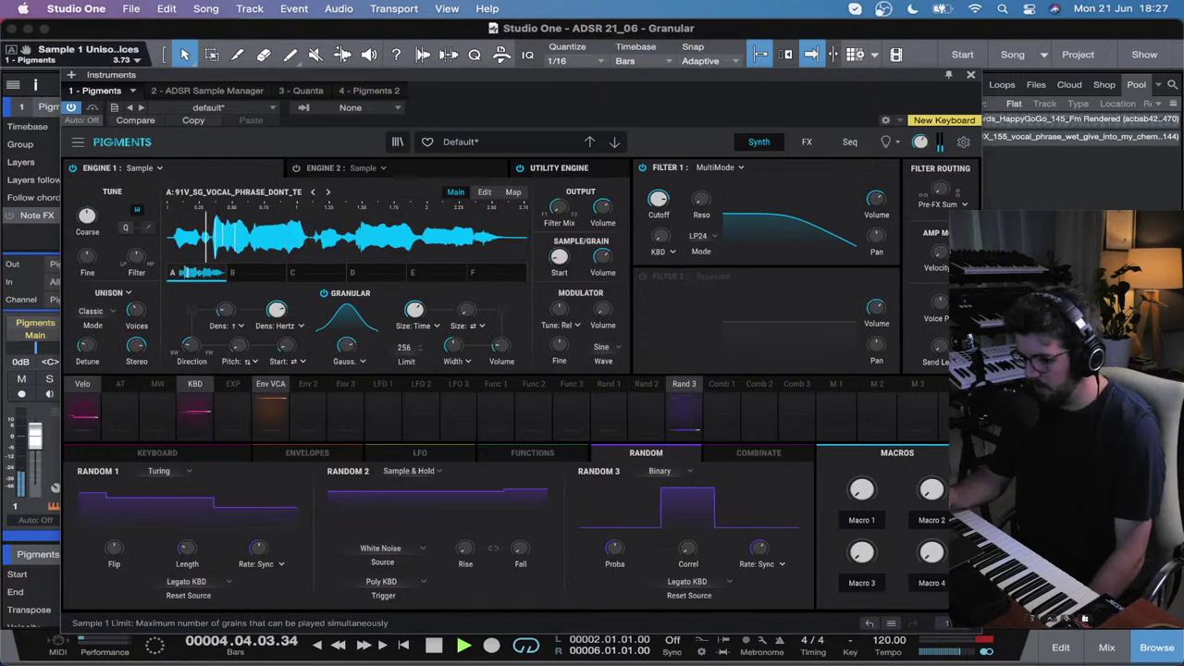
pyautogui.click(453, 346)
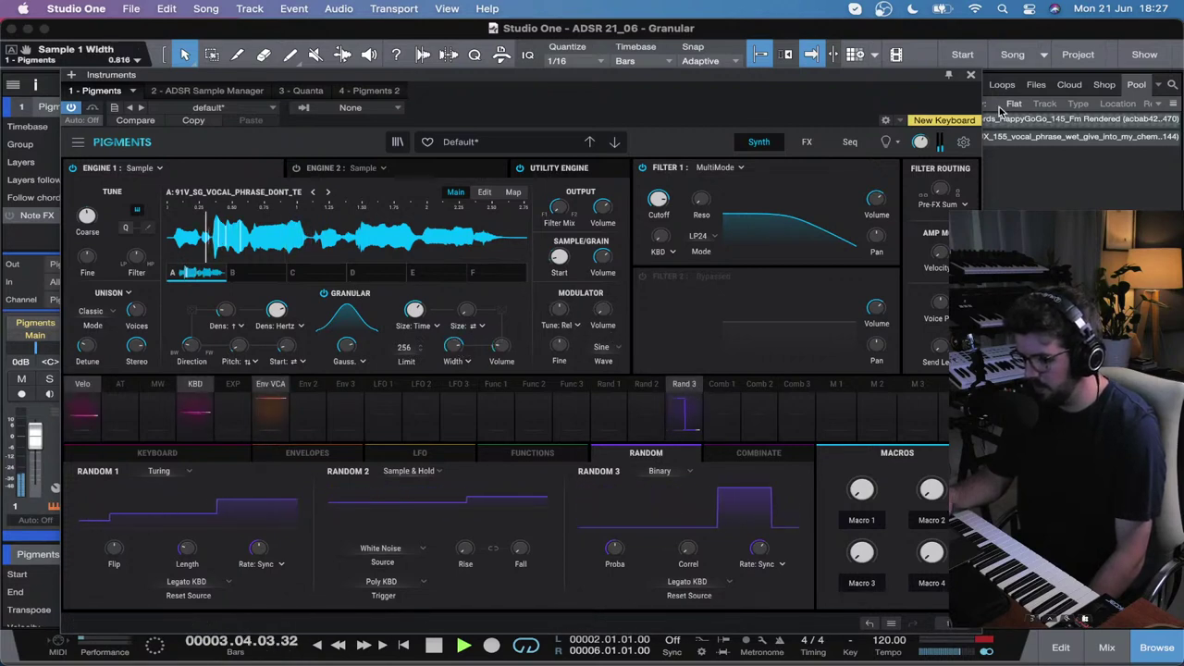
pyautogui.click(970, 74)
pyautogui.press('space')
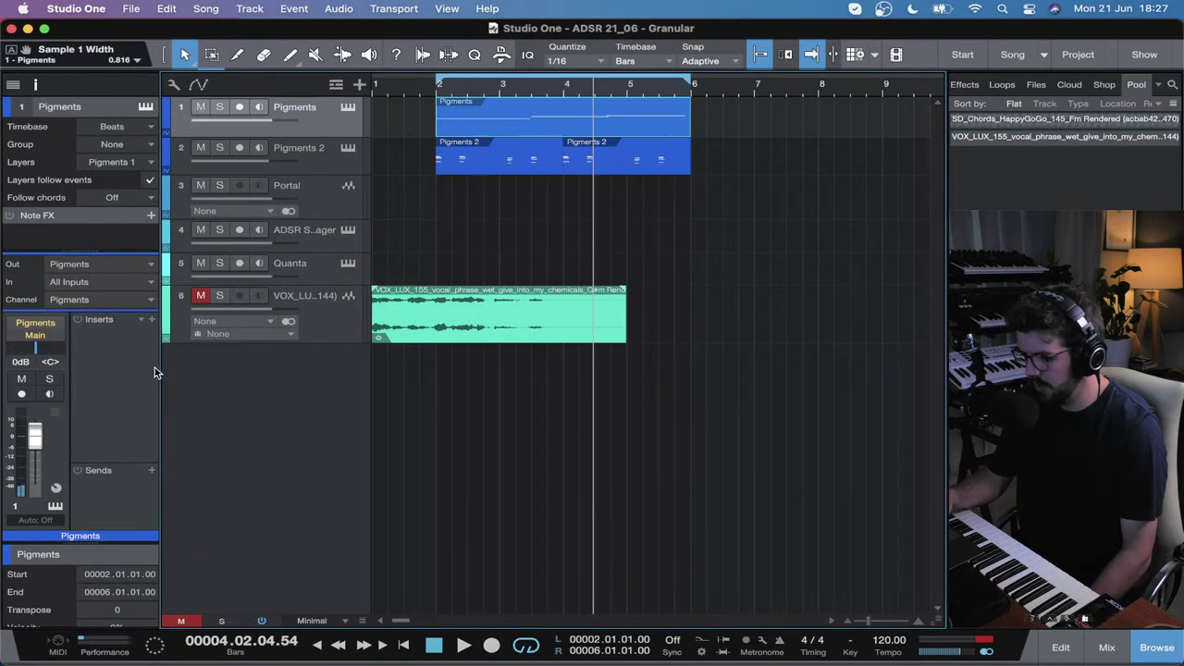
# Step: Insert a Compressor on the Pigments channel and sidechain it from the Pigments 2 track
pyautogui.click(152, 319)
pyautogui.write('com')
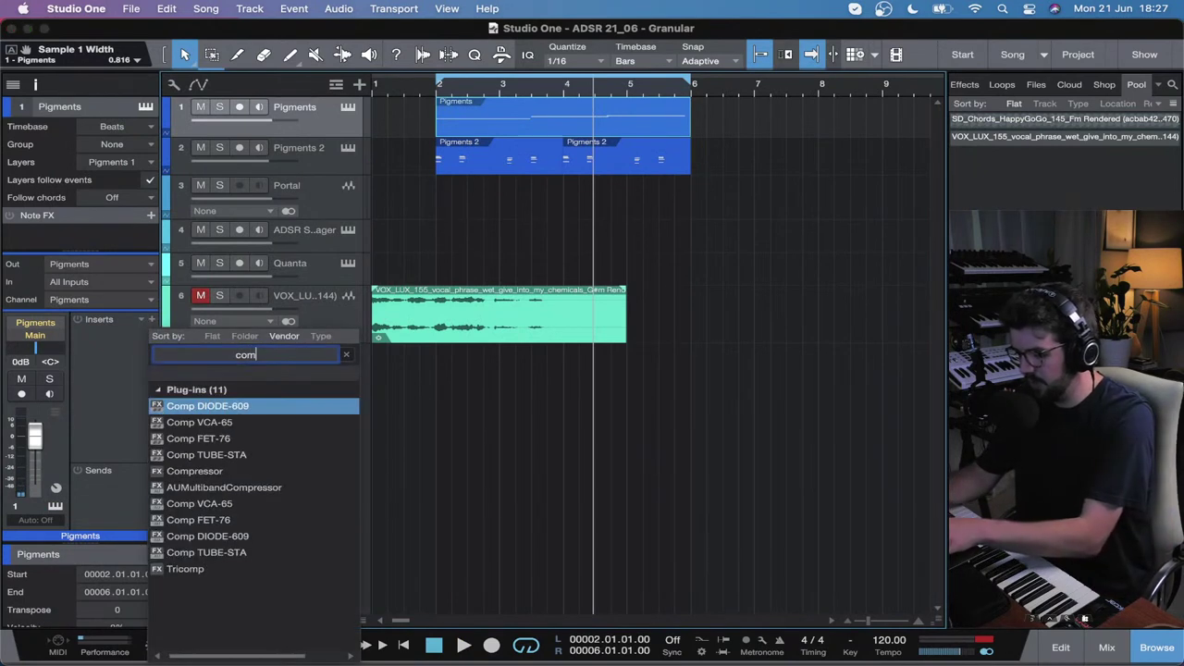
pyautogui.write('pressor')
pyautogui.press('Return')
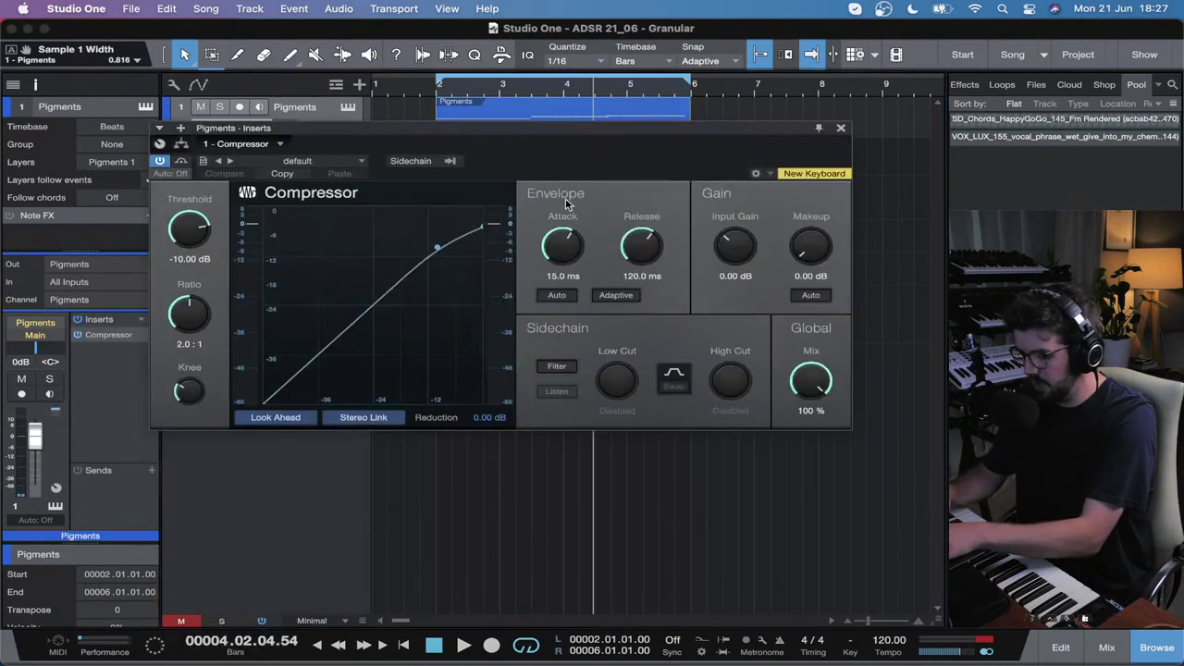
pyautogui.moveTo(483, 123); pyautogui.dragTo(480, 228)
pyautogui.click(450, 264)
pyautogui.click(467, 291)
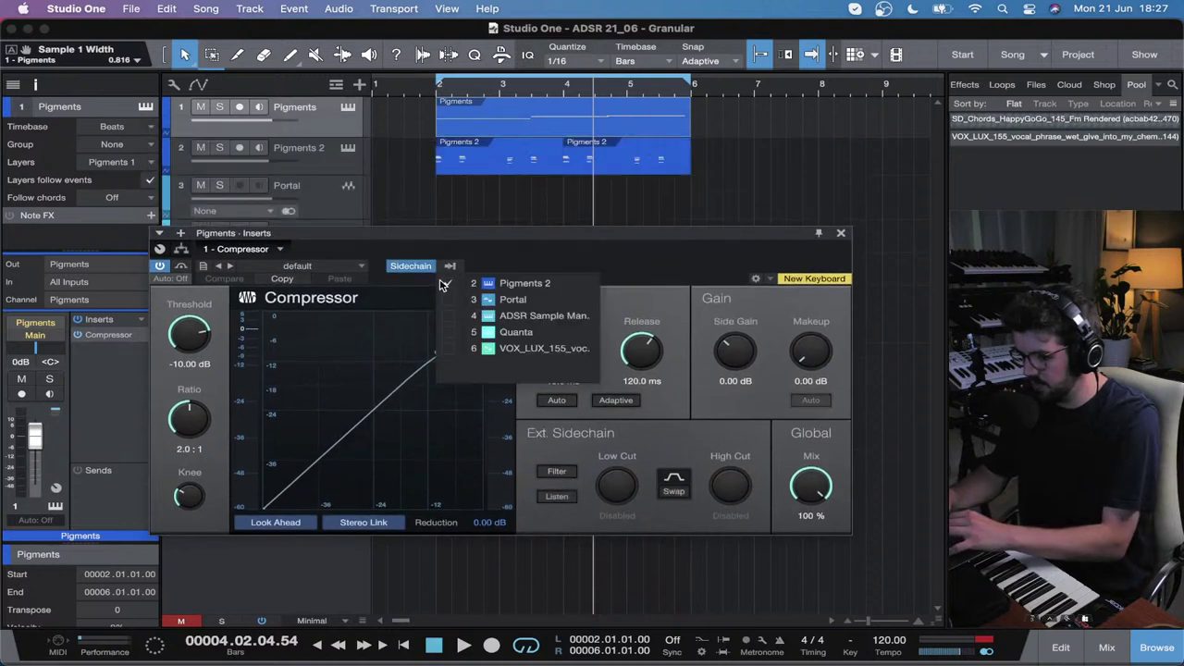
# Step: Play from bar 2 and set the compressor's ratio to 20.0:1, threshold to -18.40 dB and attack to 0.10 ms
pyautogui.click(440, 109)
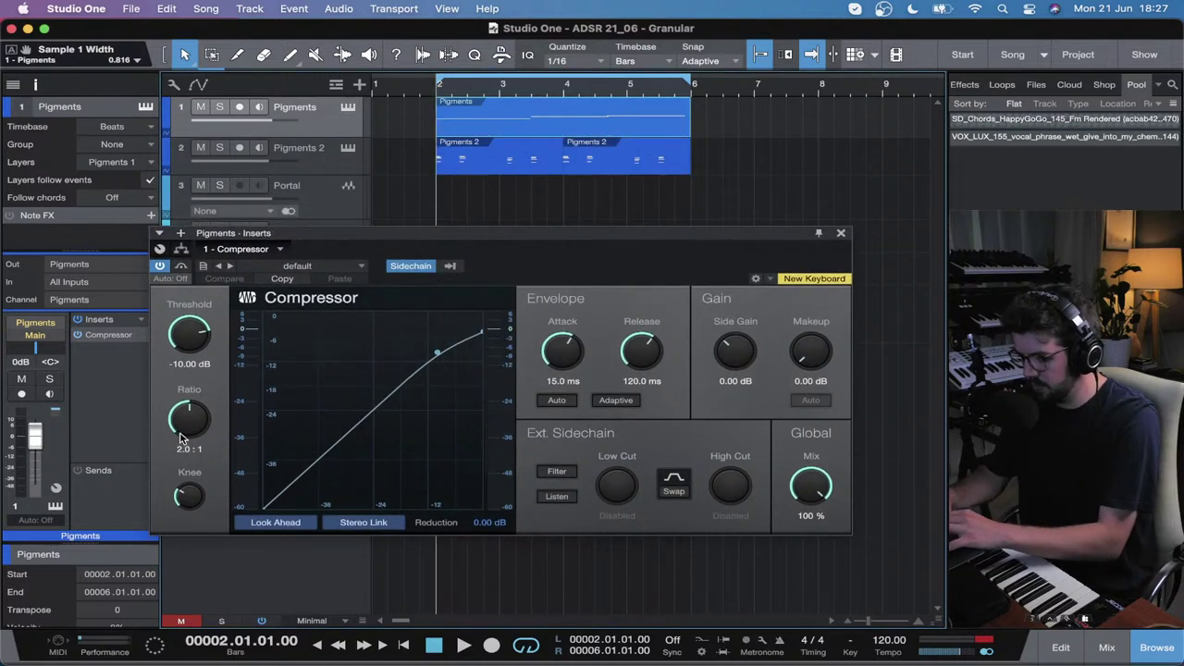
pyautogui.moveTo(188, 419); pyautogui.dragTo(189, 363)
pyautogui.press('space')
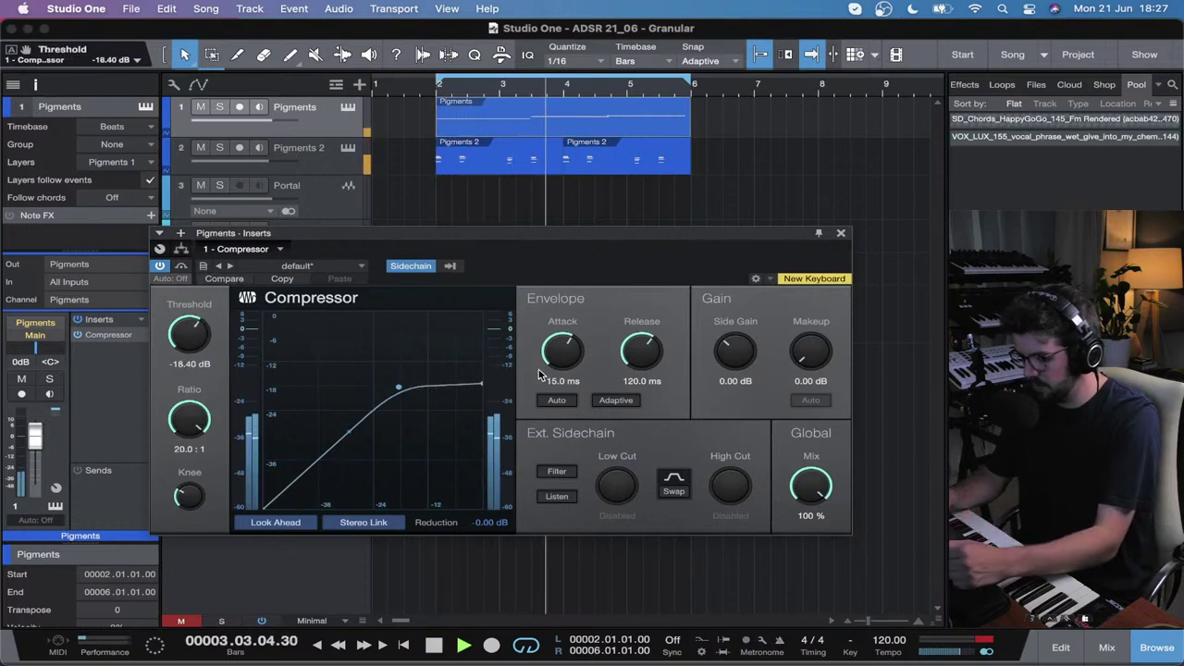
pyautogui.moveTo(562, 349); pyautogui.dragTo(563, 398)
# Step: Rename the Pigments 2 track as "emotional keys"
pyautogui.click(327, 163)
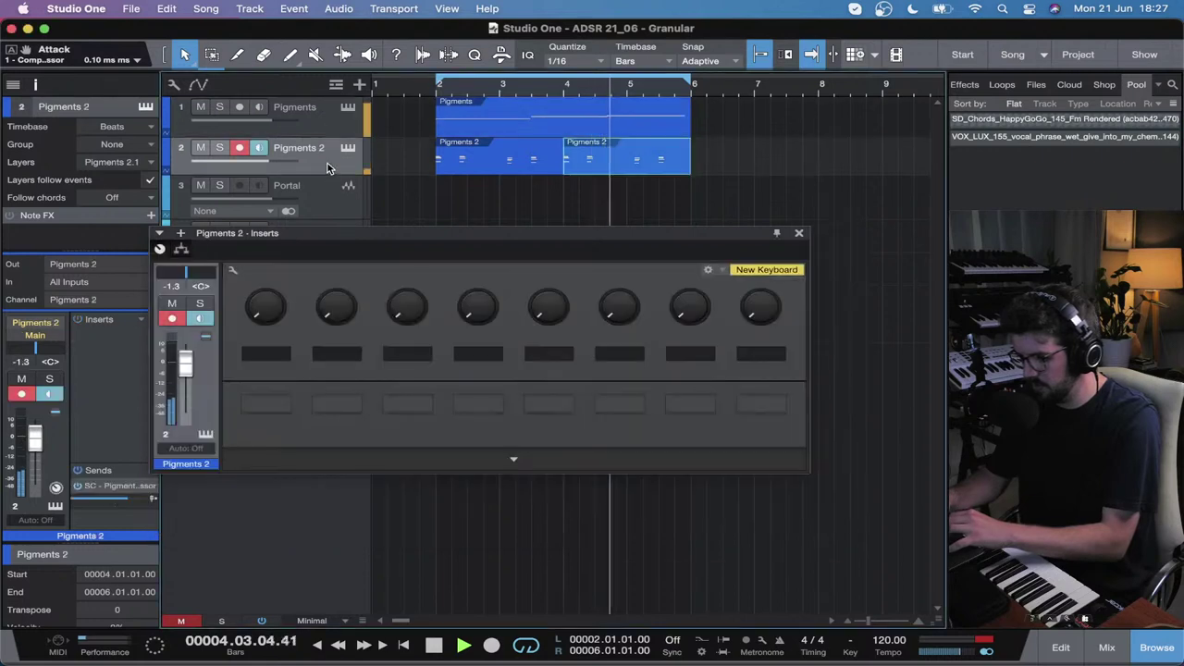
pyautogui.doubleClick(300, 148)
pyautogui.write('emotional keys')
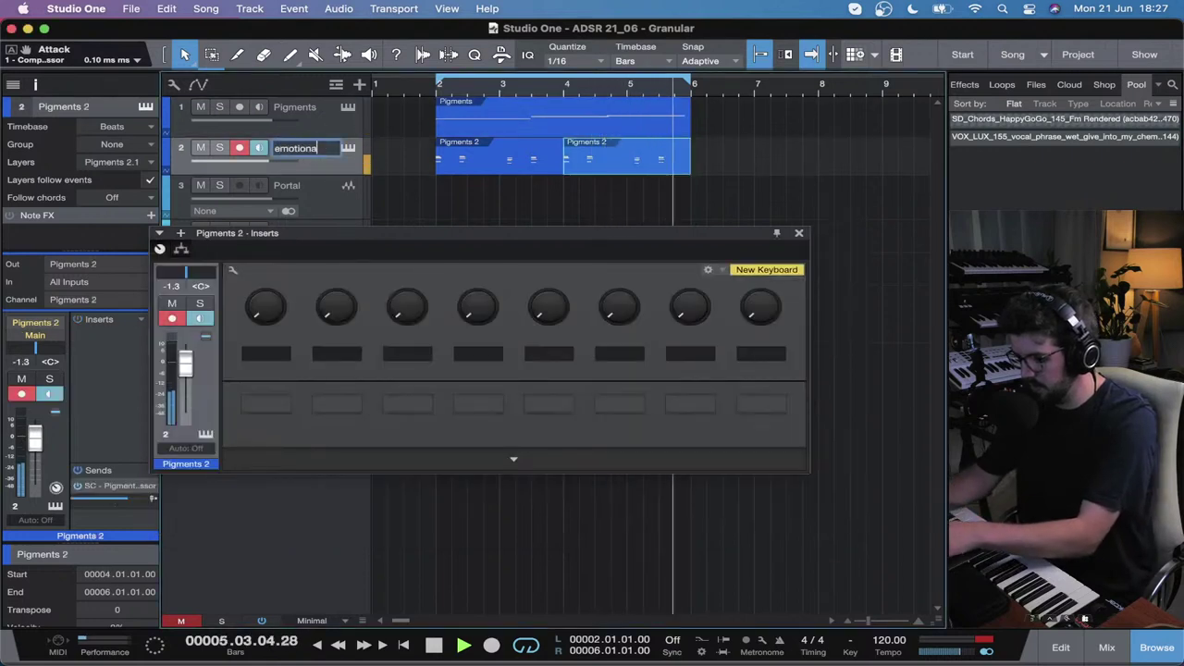
pyautogui.press('Return')
# Step: Check the sidechain source of the compressor on the Pigments track and leave the track disarmed
pyautogui.click(315, 118)
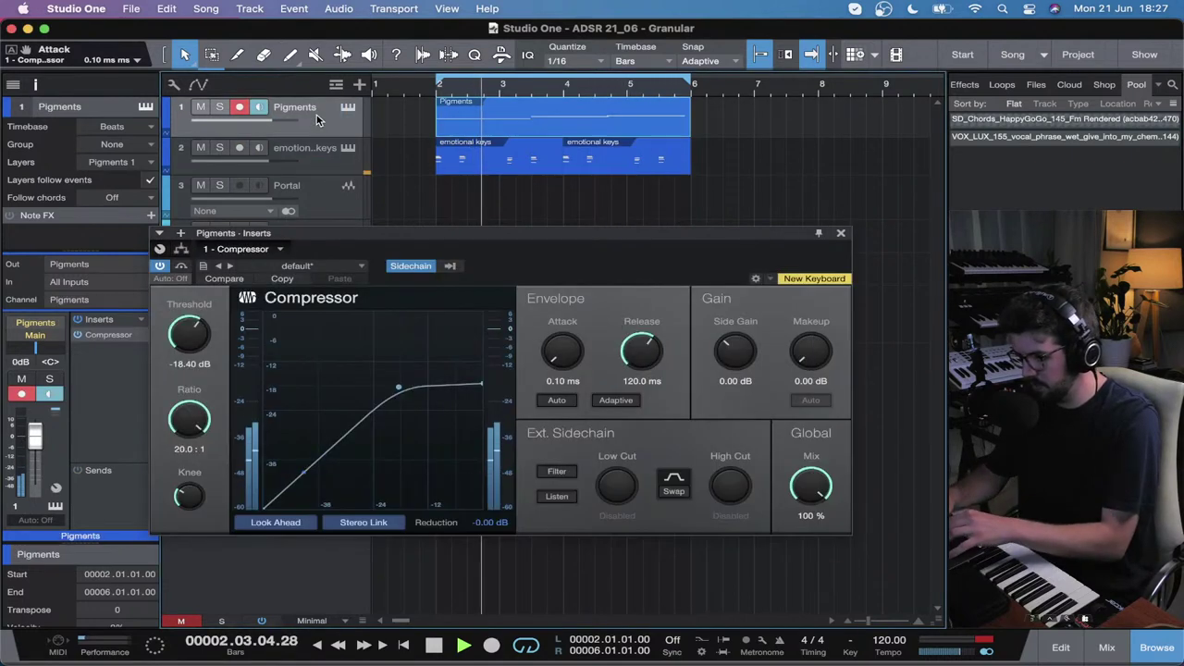
pyautogui.click(449, 266)
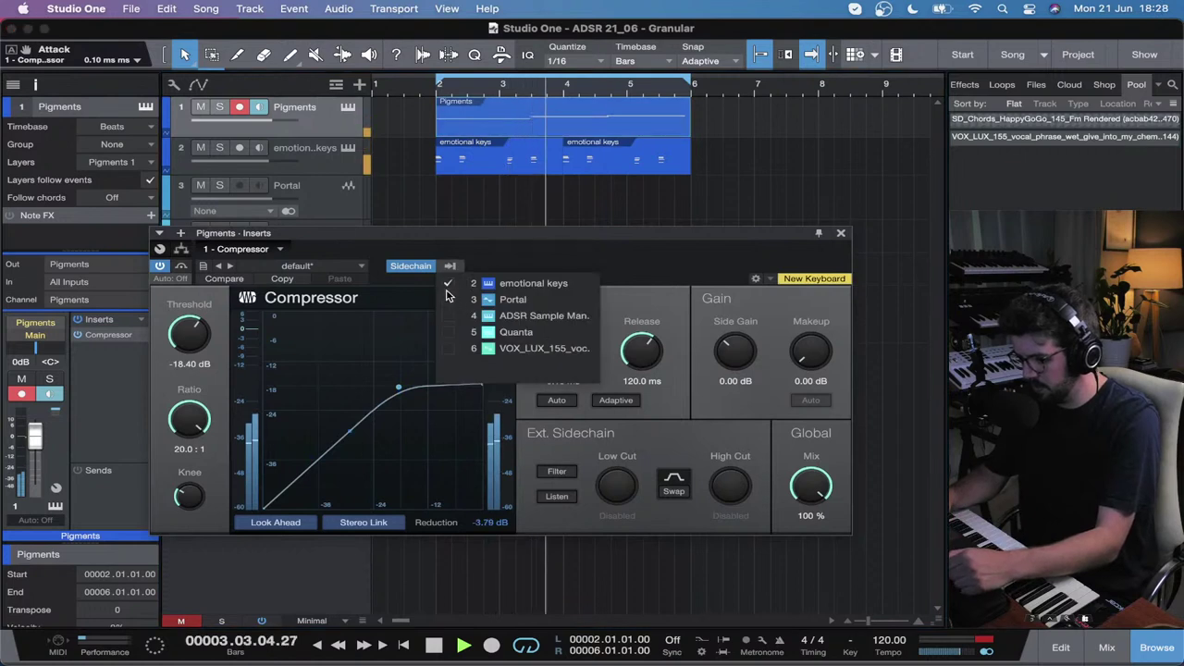
pyautogui.click(446, 288)
pyautogui.click(464, 242)
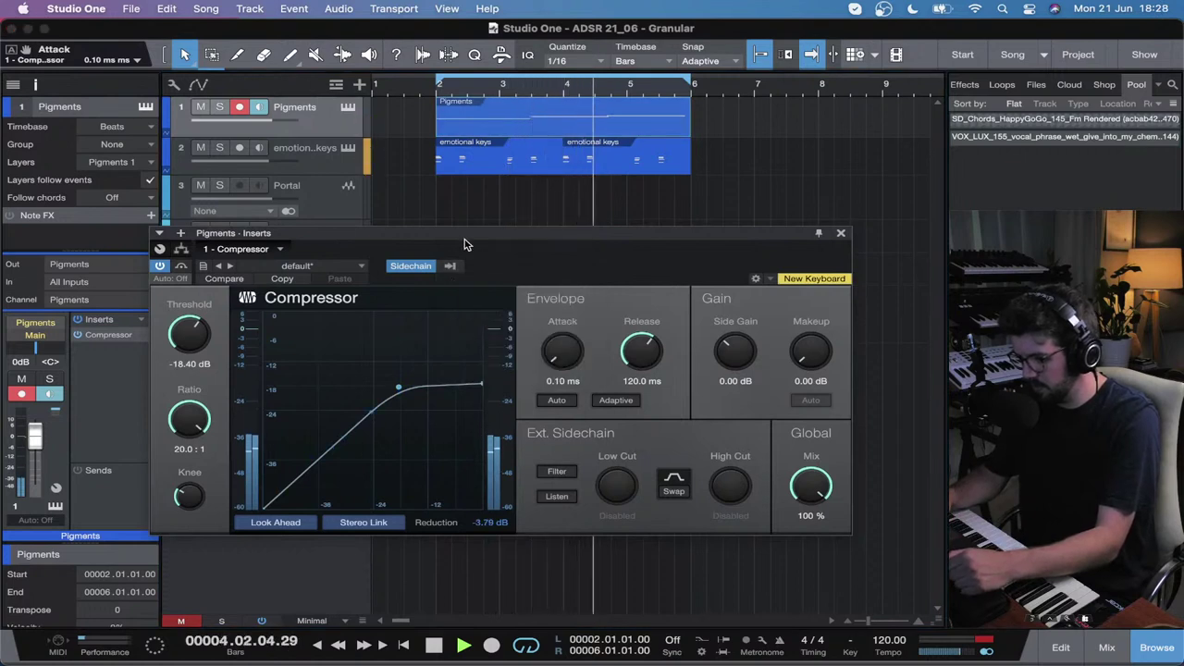
pyautogui.click(241, 107)
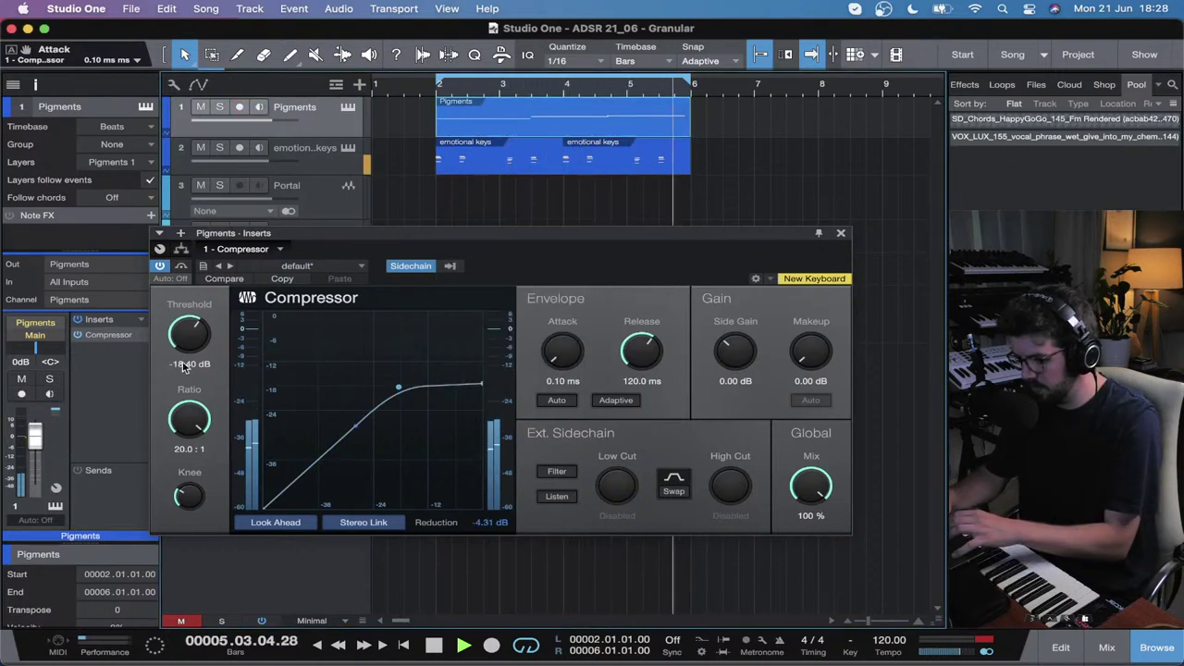
# Step: Set the sidechain compressor's threshold to -26.32 dB and release to 22.5 ms, then close it and stop playback
pyautogui.moveTo(195, 344); pyautogui.dragTo(189, 364)
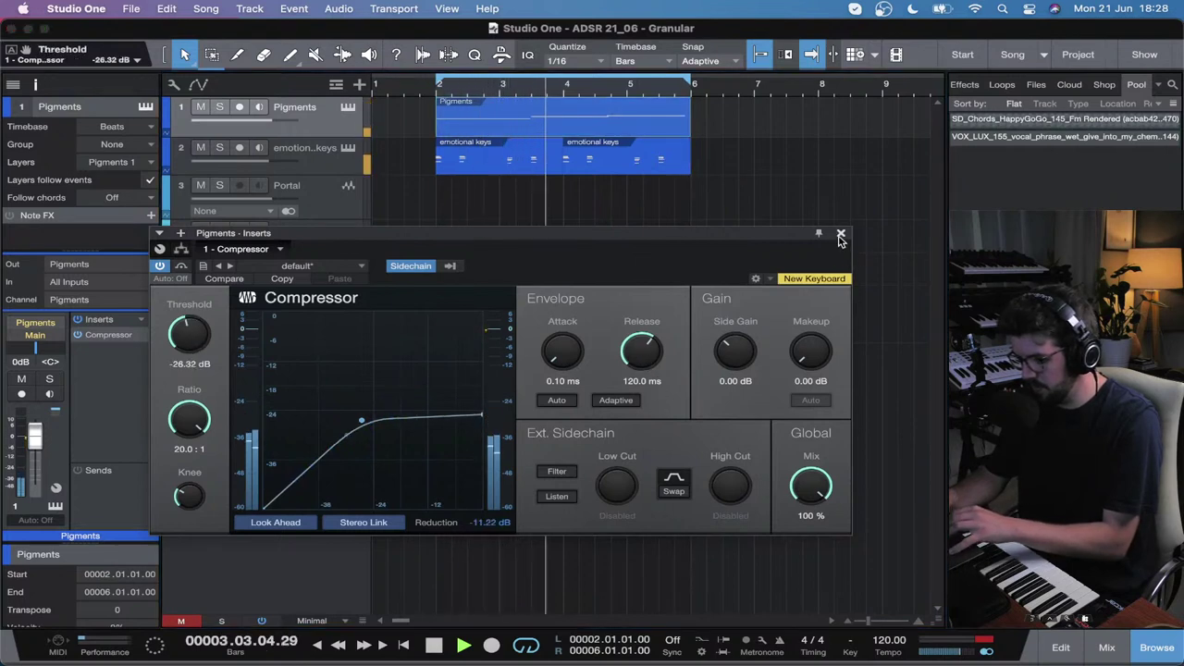
pyautogui.moveTo(621, 353); pyautogui.dragTo(621, 381)
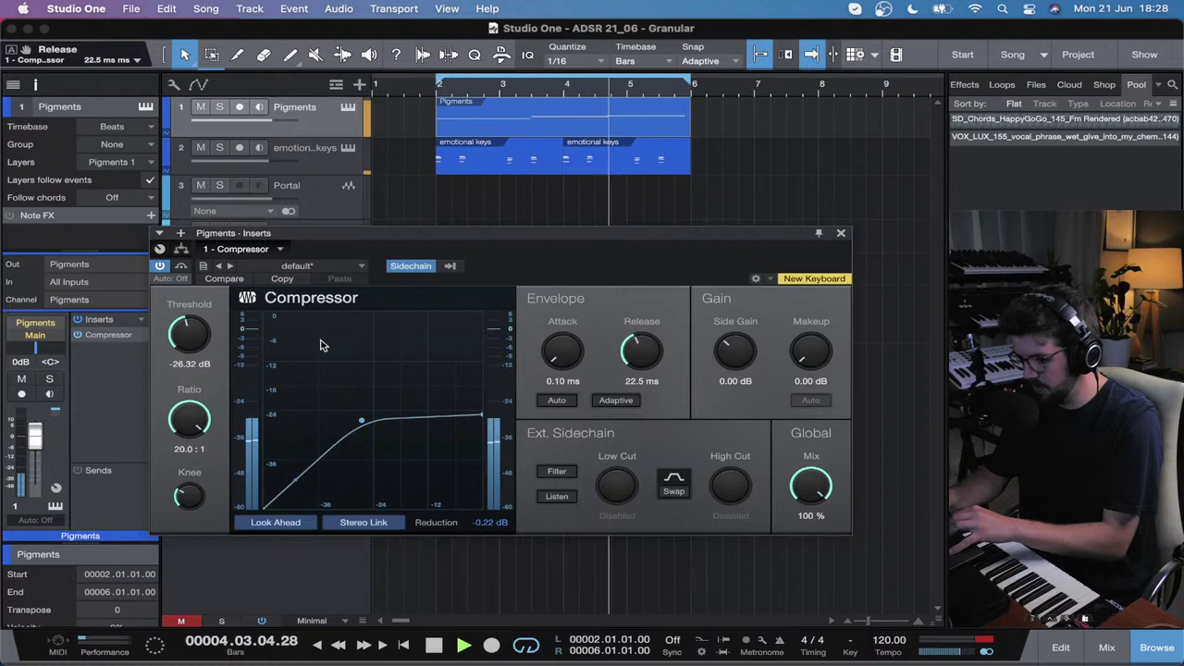
pyautogui.click(840, 233)
pyautogui.press('space')
# Step: Merge the two emotional keys events into one event and turn off input monitoring on that track
pyautogui.moveTo(627, 219); pyautogui.dragTo(542, 169)
pyautogui.click(259, 155)
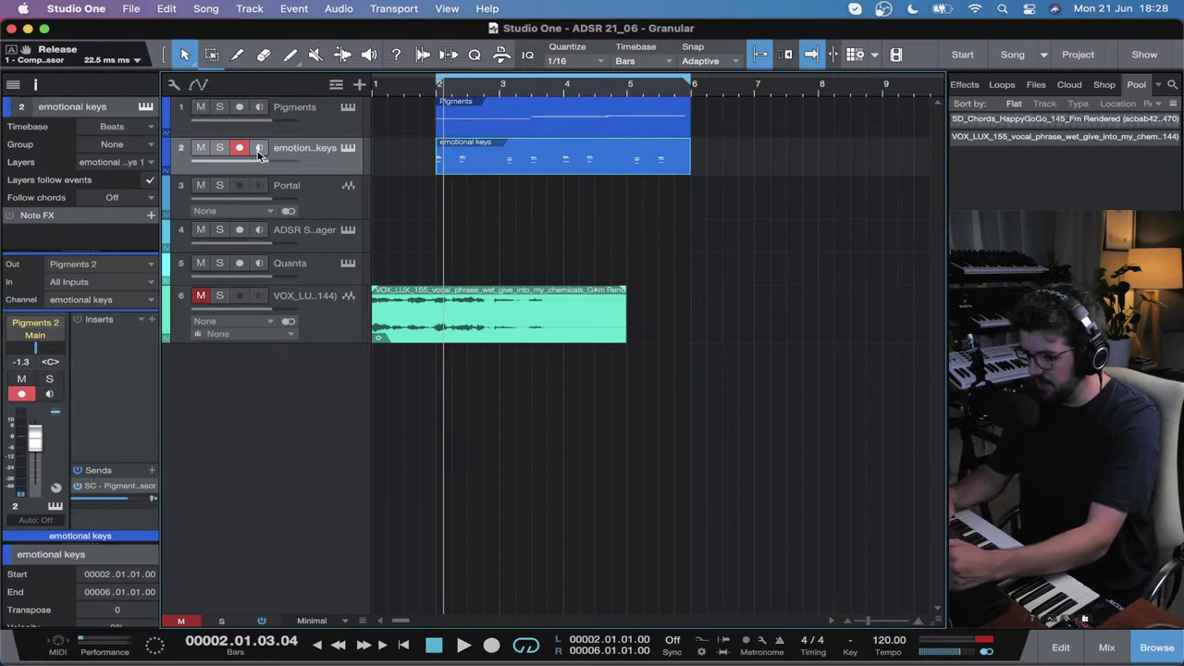
# Step: Open the Pigments instrument, turn off its track's input monitoring and view the available types for engine 1
pyautogui.click(330, 127)
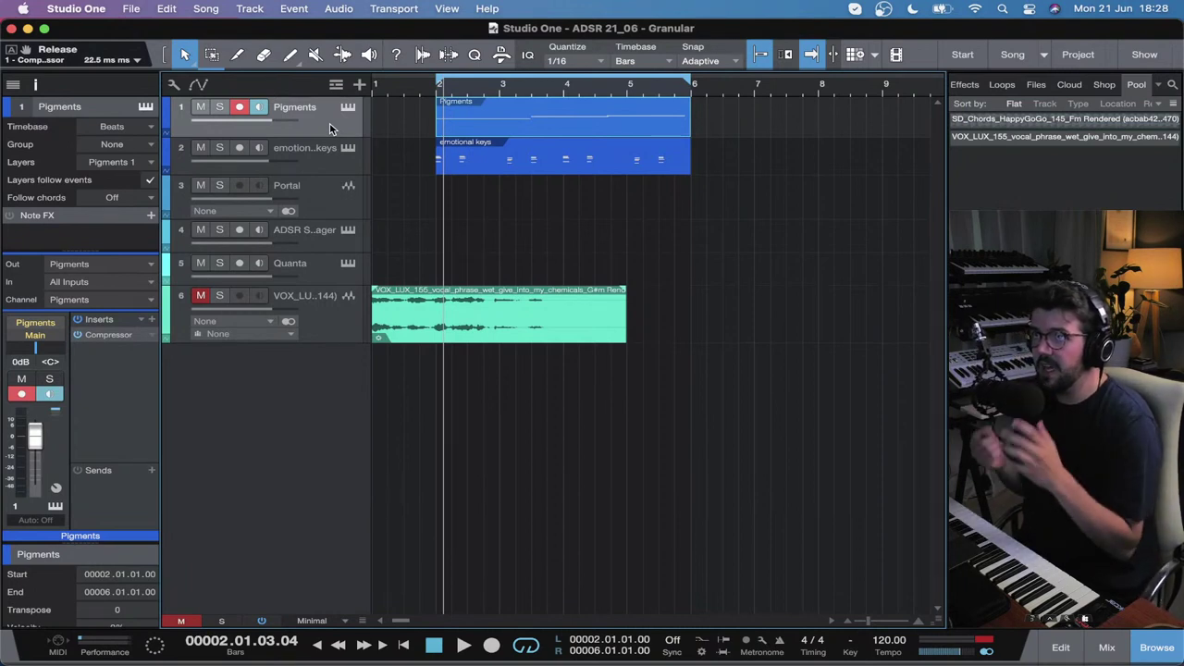
pyautogui.click(348, 107)
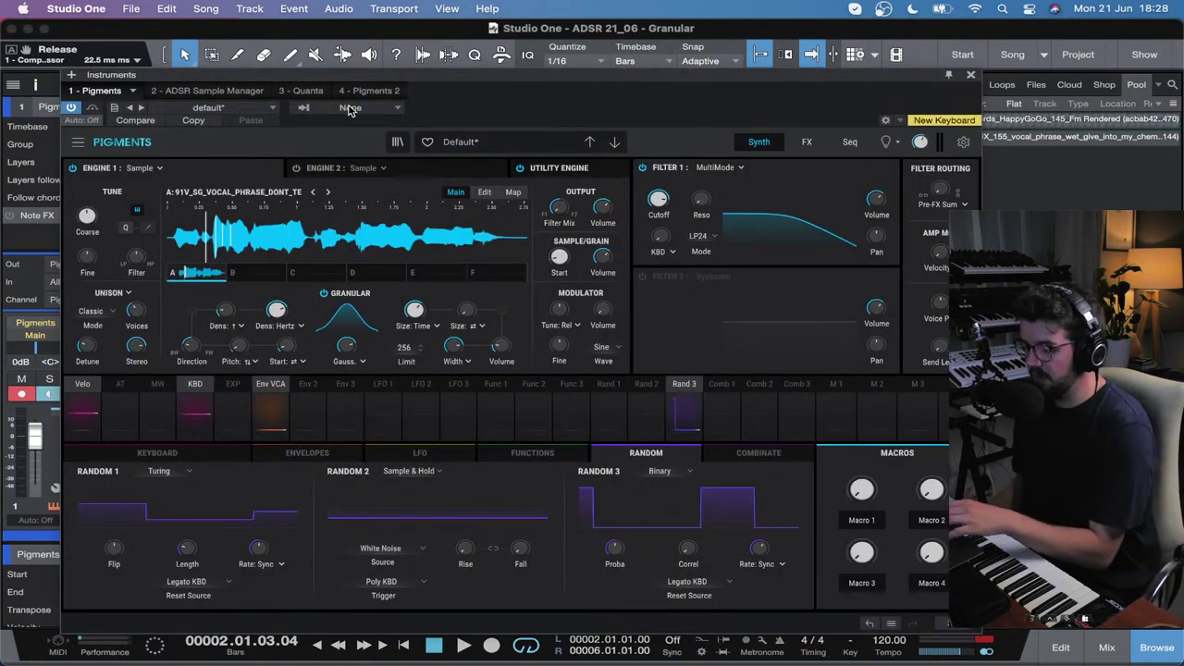
pyautogui.click(49, 393)
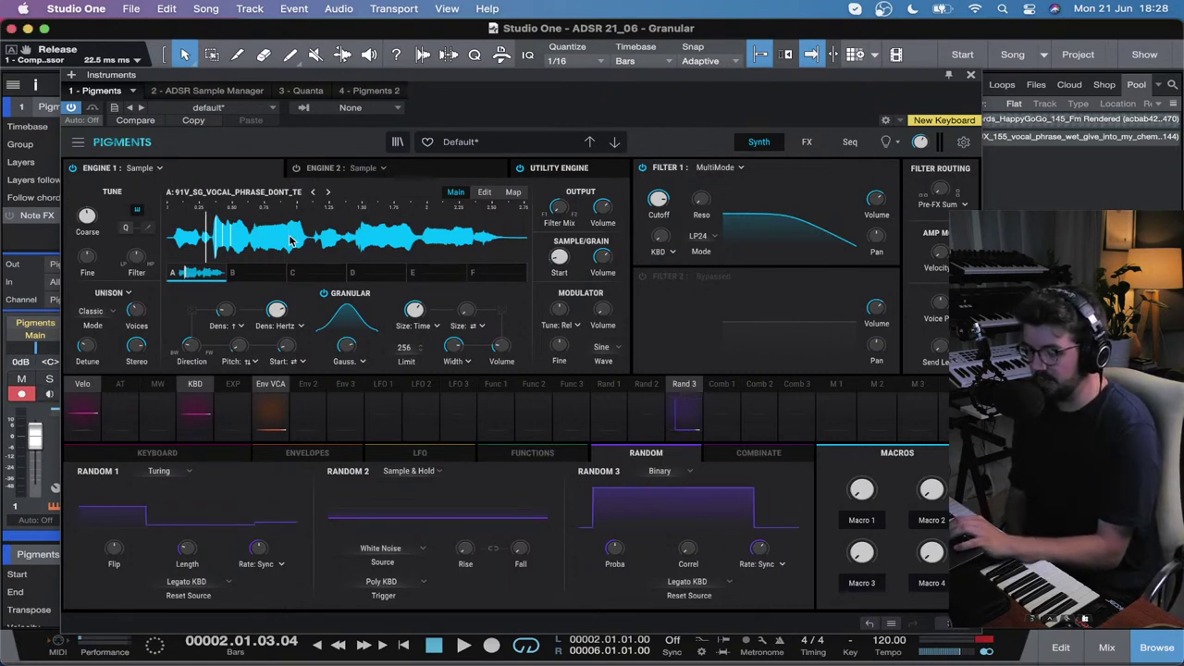
pyautogui.click(161, 167)
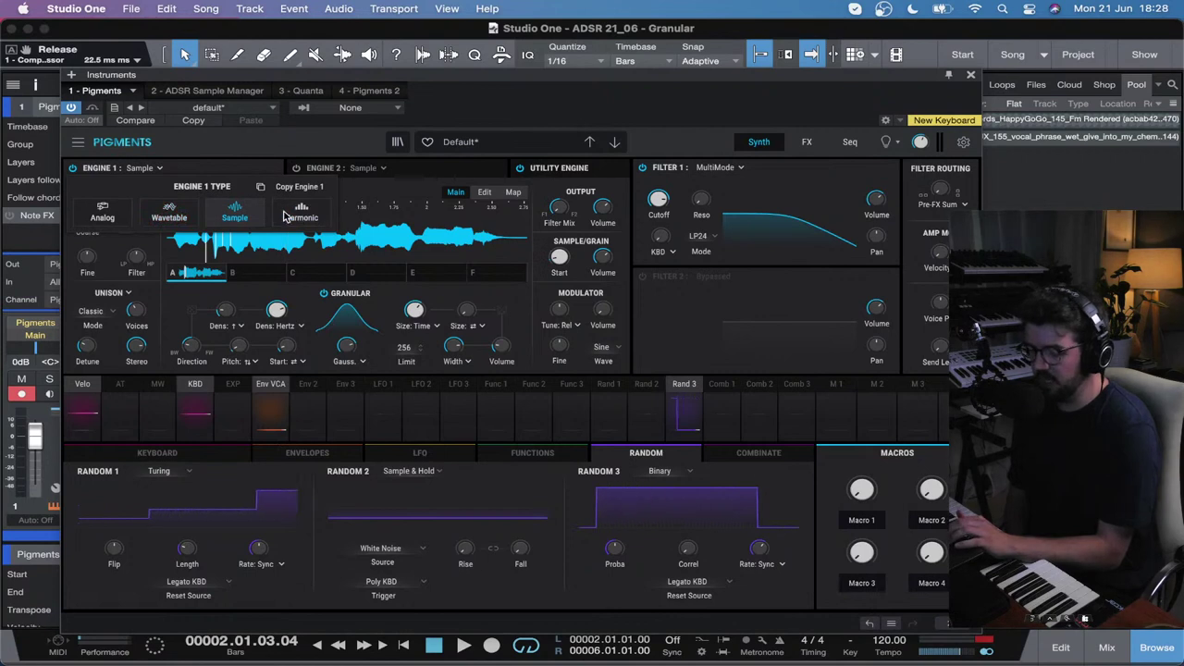
pyautogui.click(160, 169)
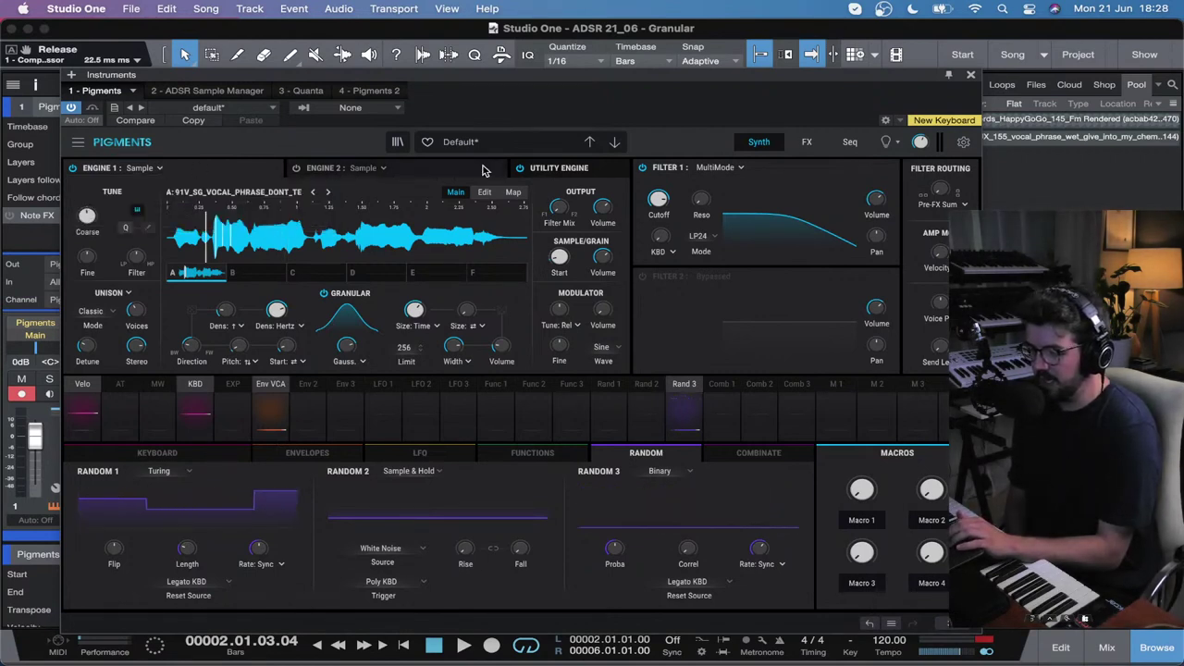
# Step: View the utility engine in Pigments, close the instrument and start loop playback from bar 2
pyautogui.click(551, 167)
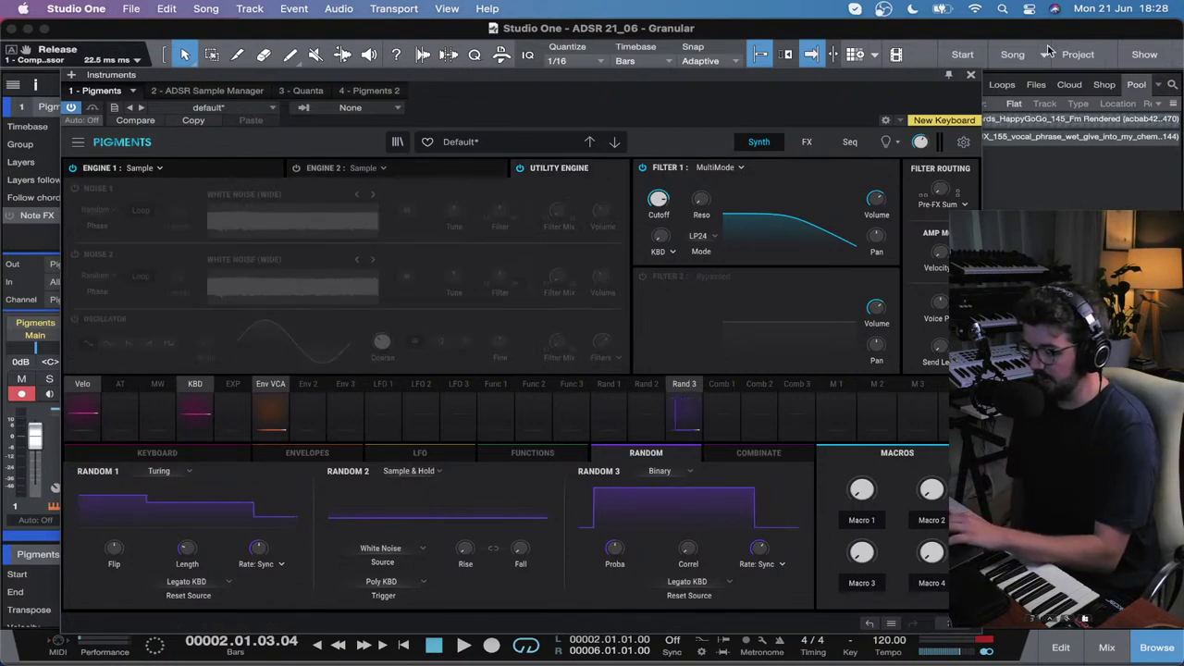
pyautogui.click(970, 76)
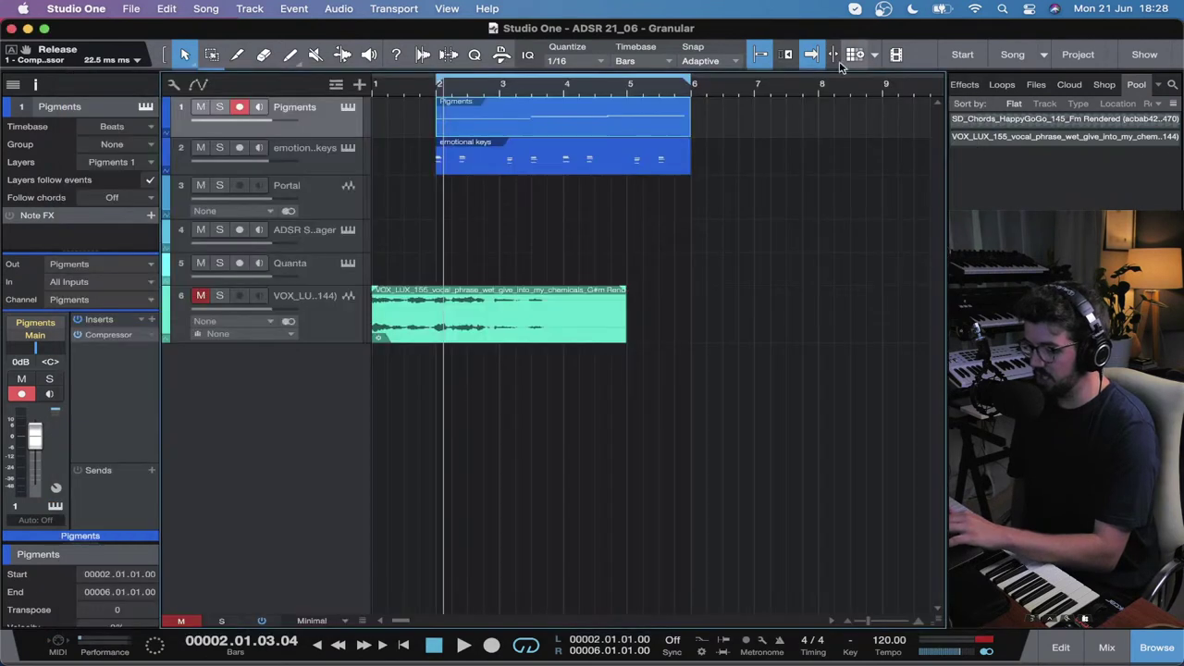
pyautogui.click(438, 90)
pyautogui.press('space')
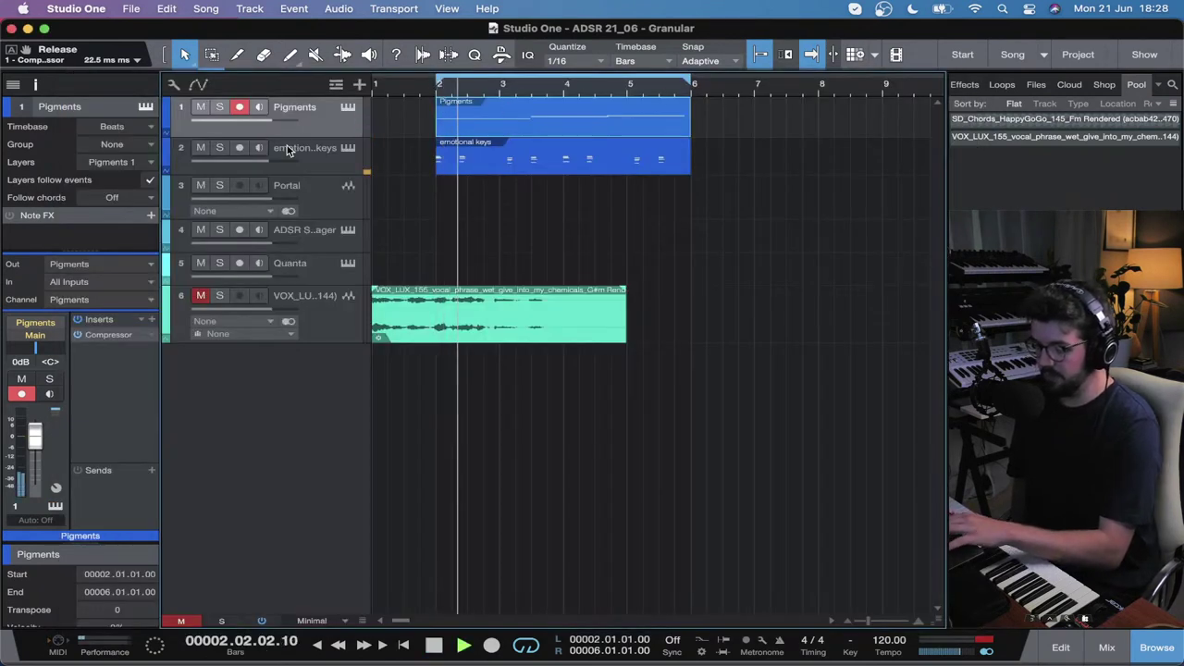
# Step: Try key-tracked wide white noise as Noise 1 in Pigments at -26.8 dB, bypass it and view the engine 2 types
pyautogui.click(348, 107)
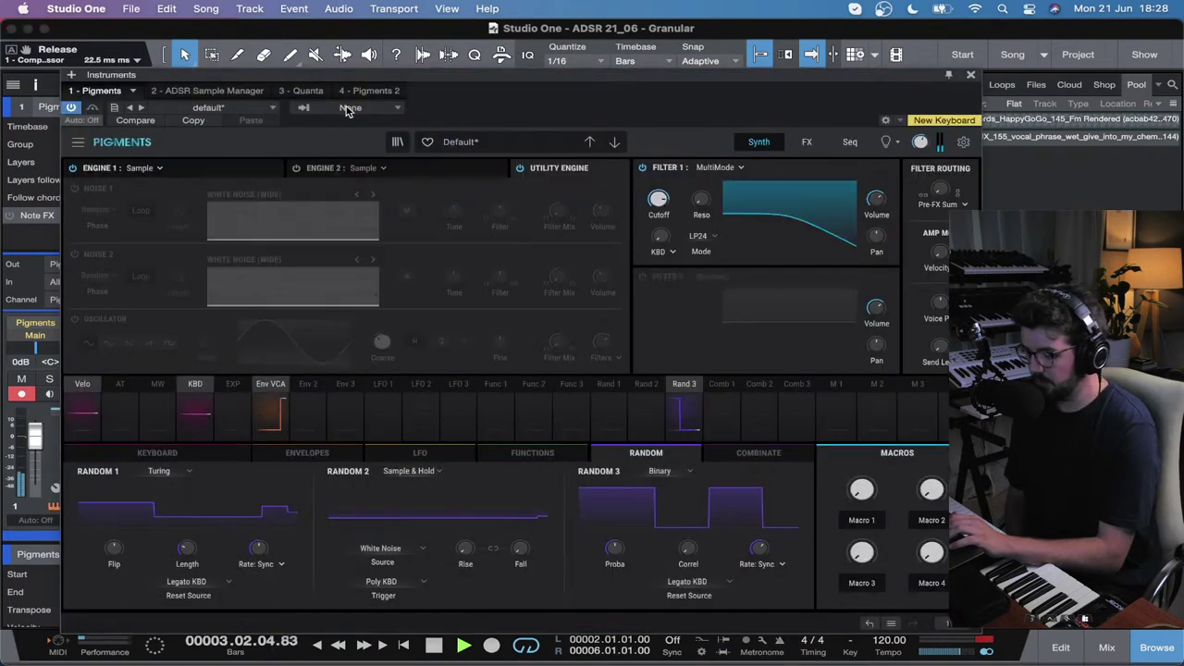
pyautogui.click(76, 189)
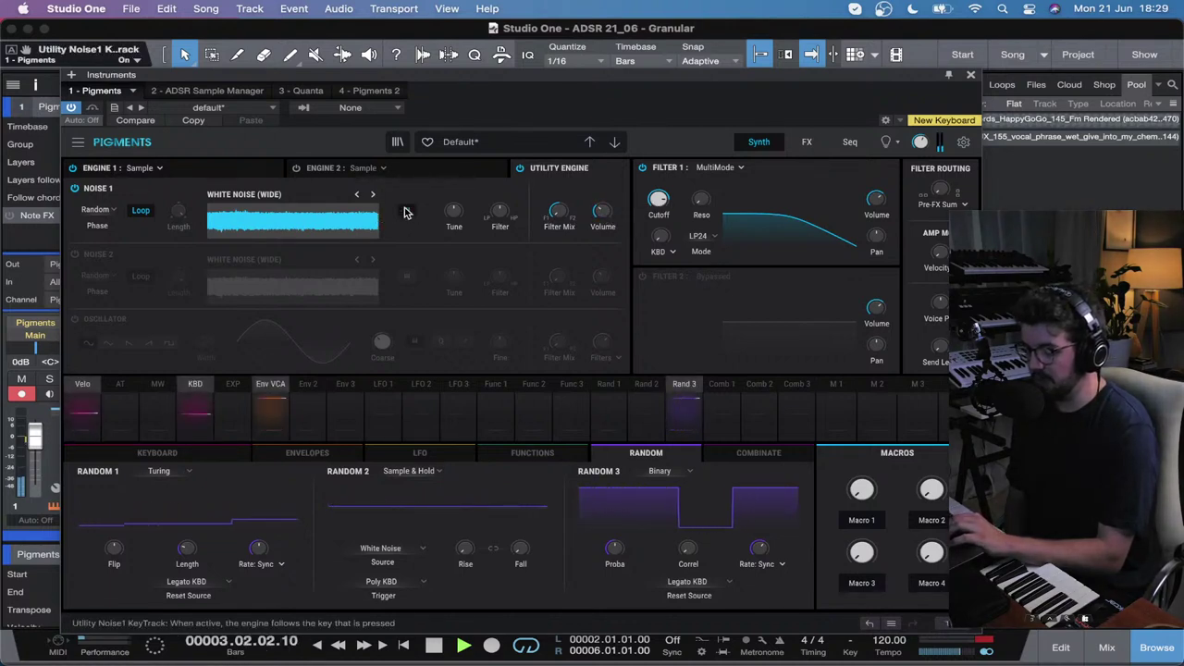
pyautogui.scroll(-5, 611, 208)
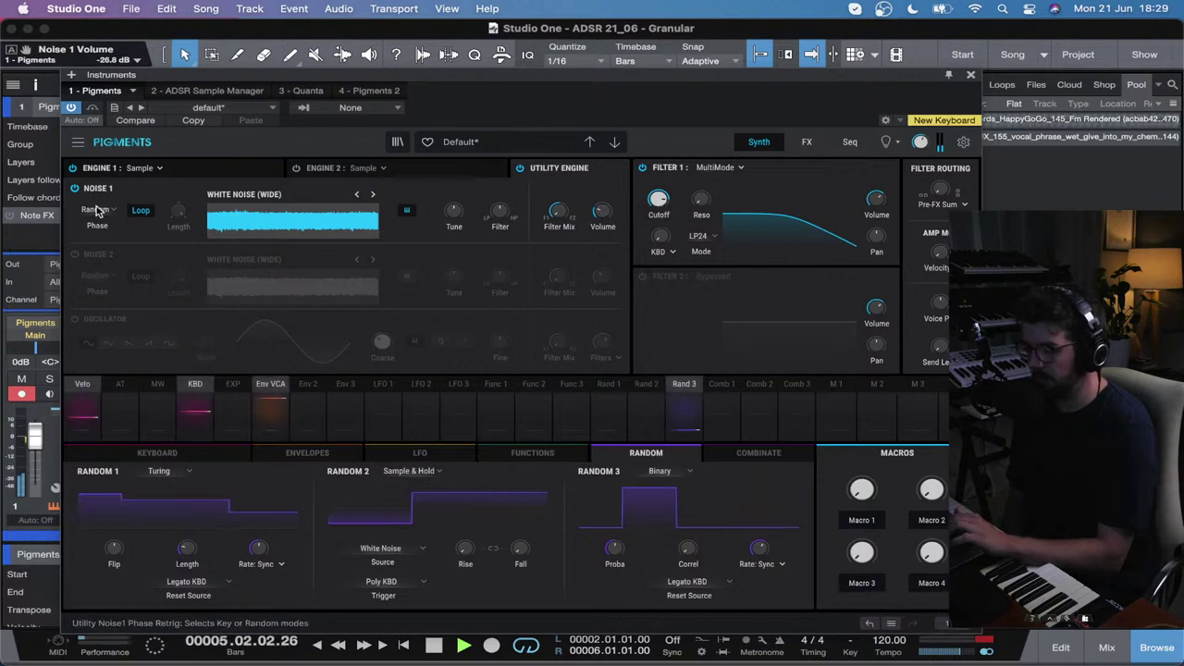
pyautogui.click(74, 188)
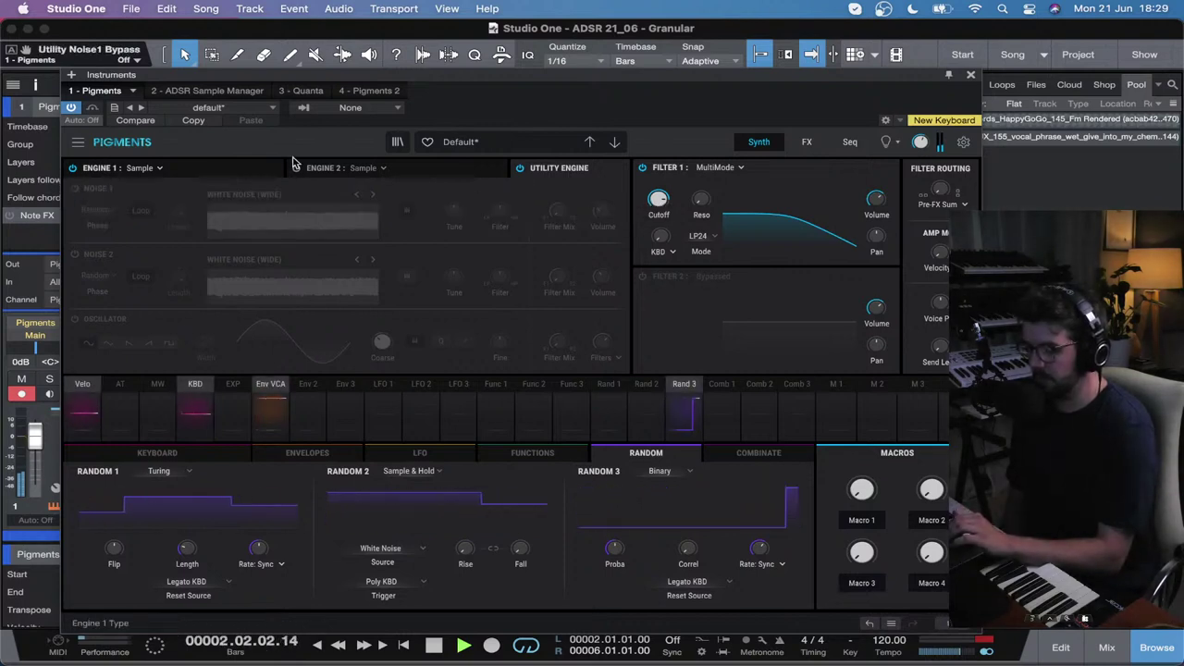
pyautogui.click(400, 168)
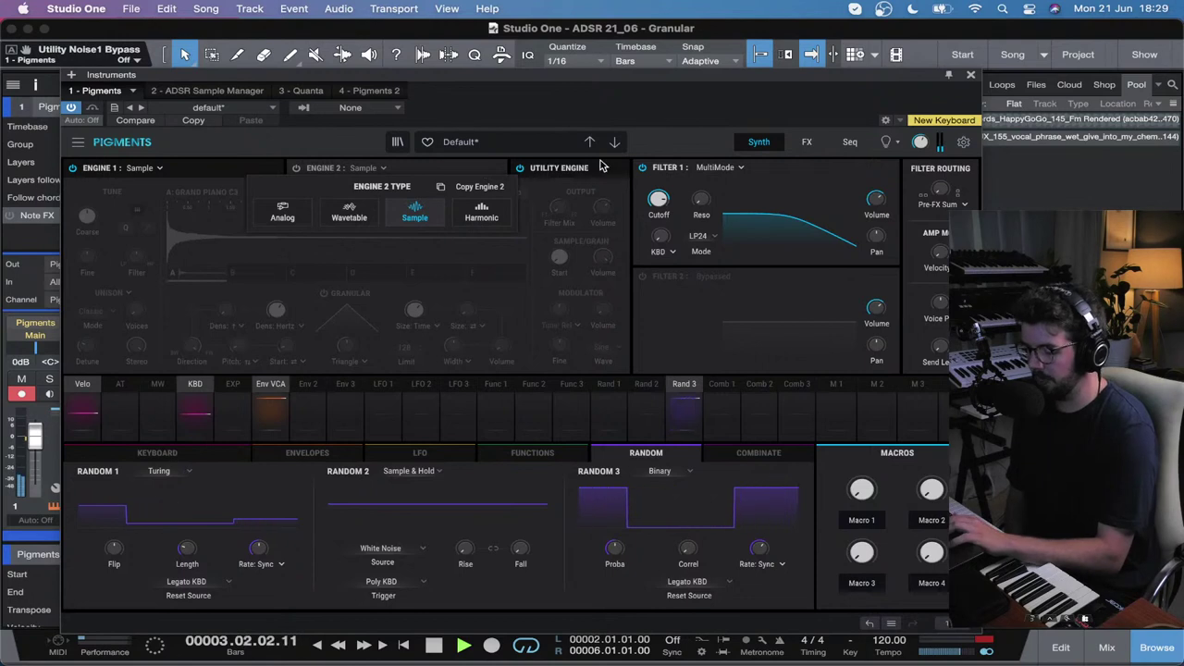
# Step: Enable the Delay effect on FX A in Pigments and set its dry/wet to 29 %
pyautogui.click(805, 144)
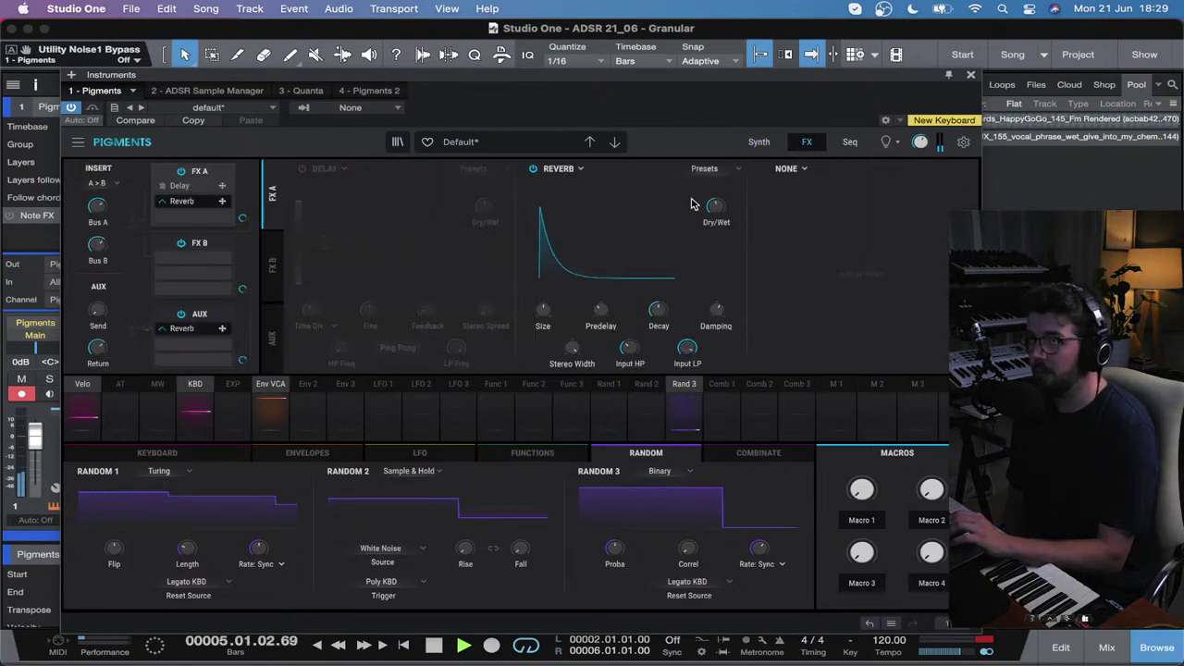
pyautogui.click(302, 168)
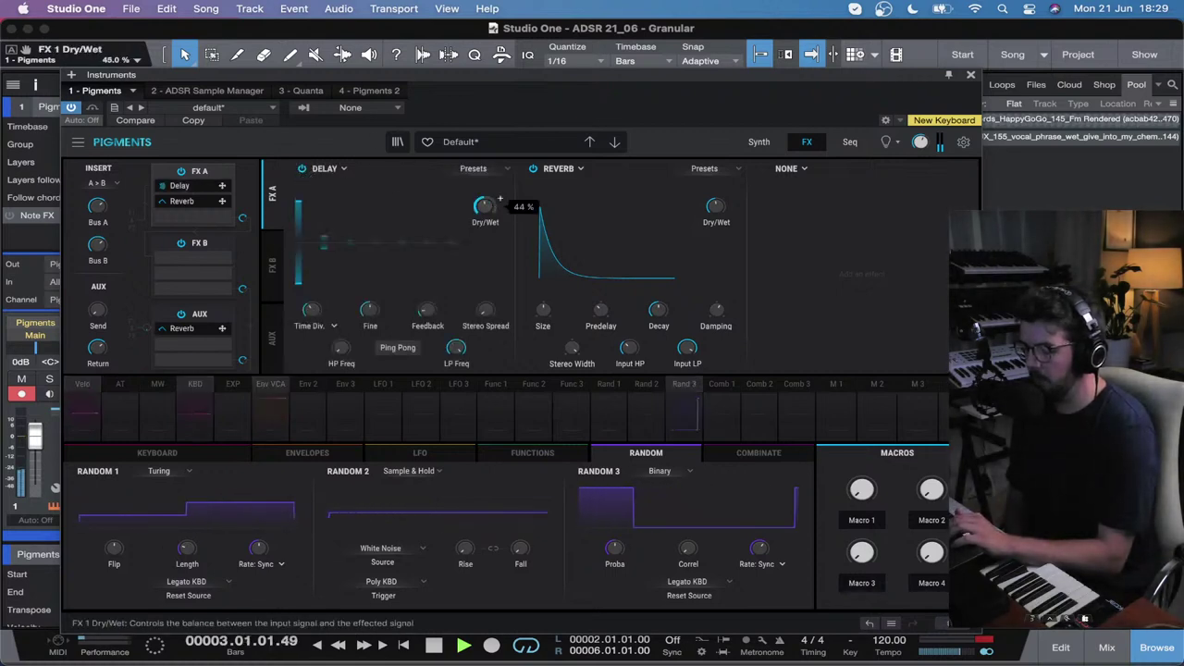
pyautogui.moveTo(499, 198); pyautogui.dragTo(391, 370)
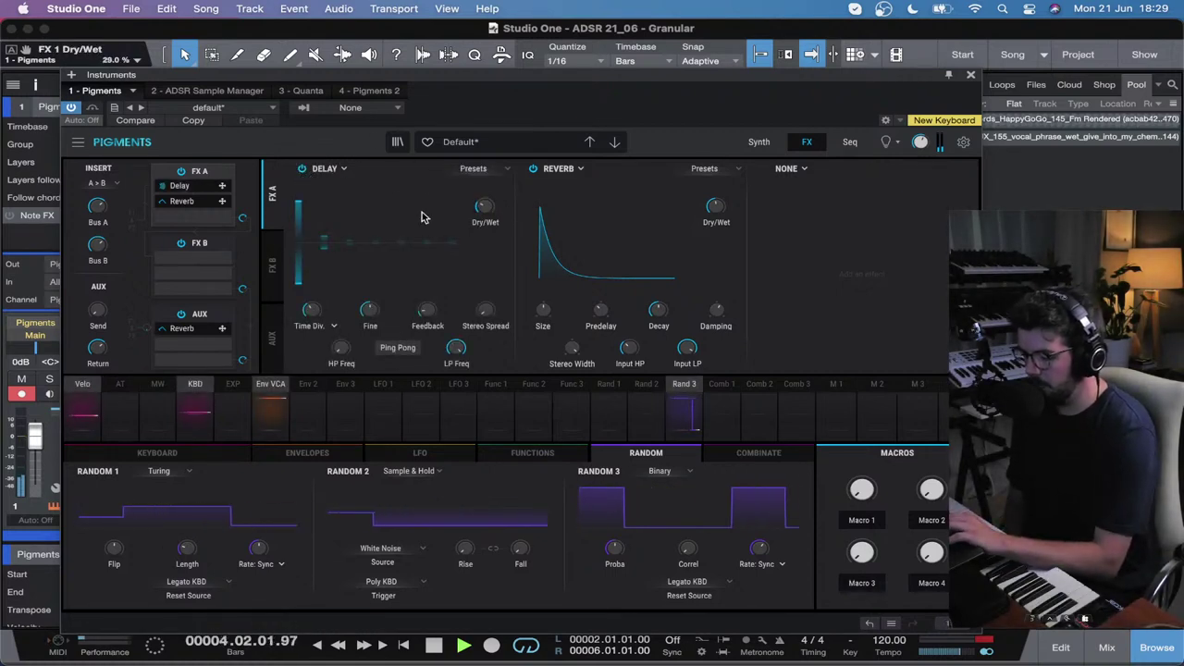
# Step: Replace the FX A delay with Multiband at 20 % amount, set the reverb's dry/wet to 60 %, and close Pigments with playback stopped
pyautogui.click(323, 169)
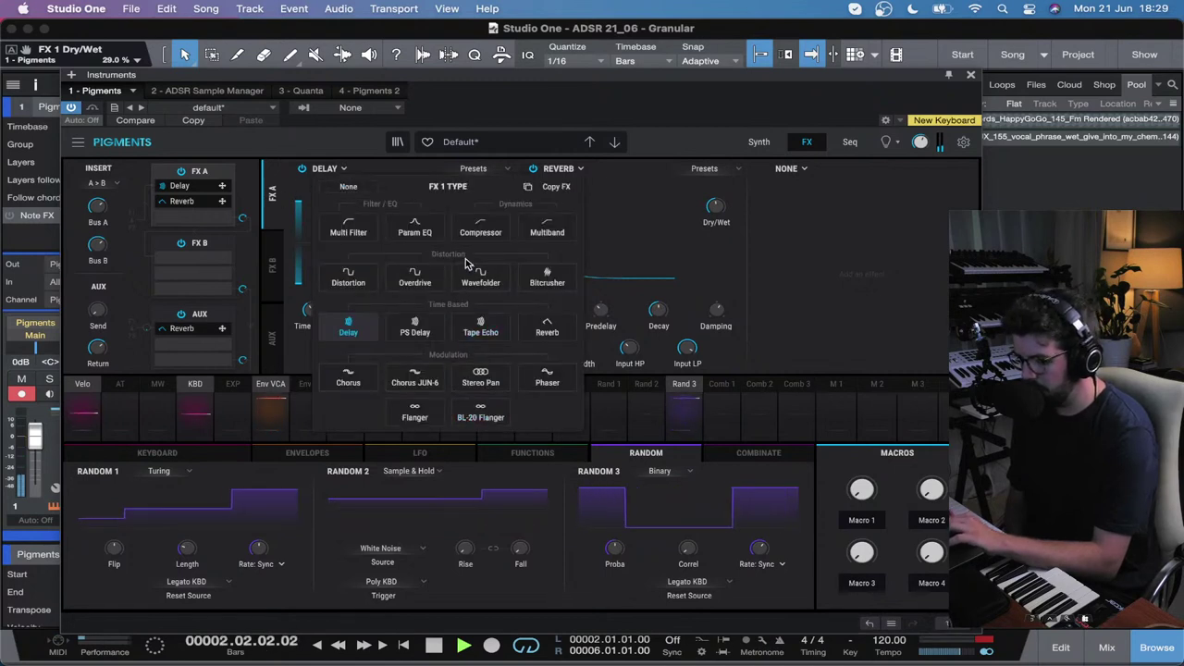
pyautogui.click(546, 231)
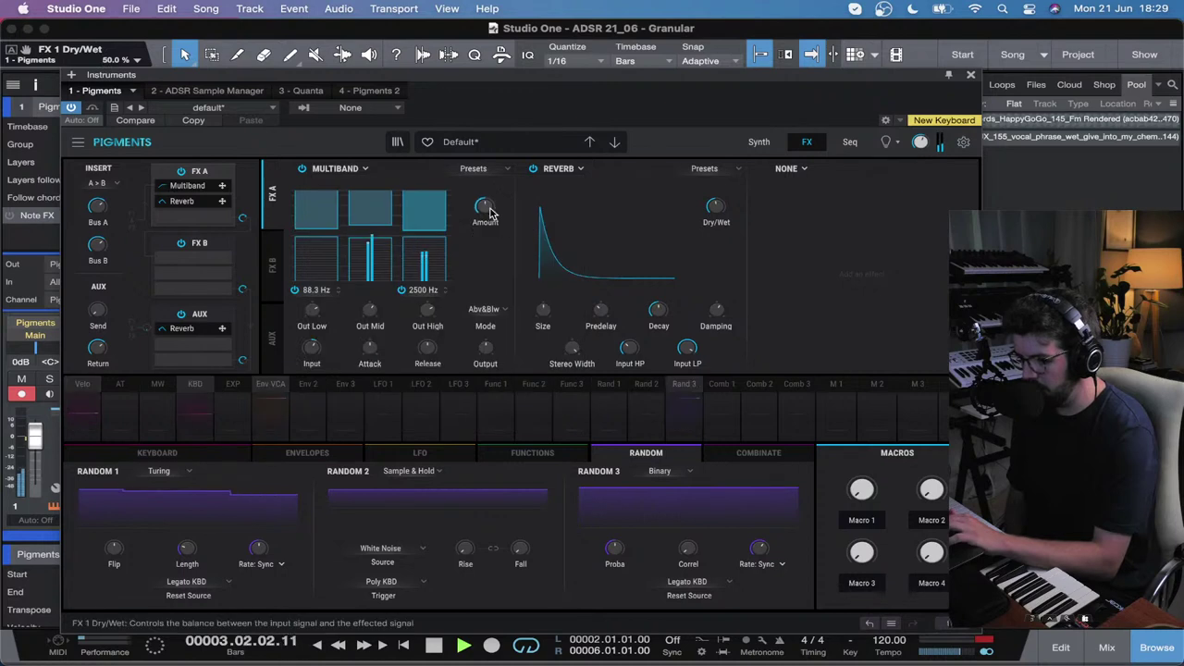
pyautogui.moveTo(499, 198); pyautogui.dragTo(500, 215)
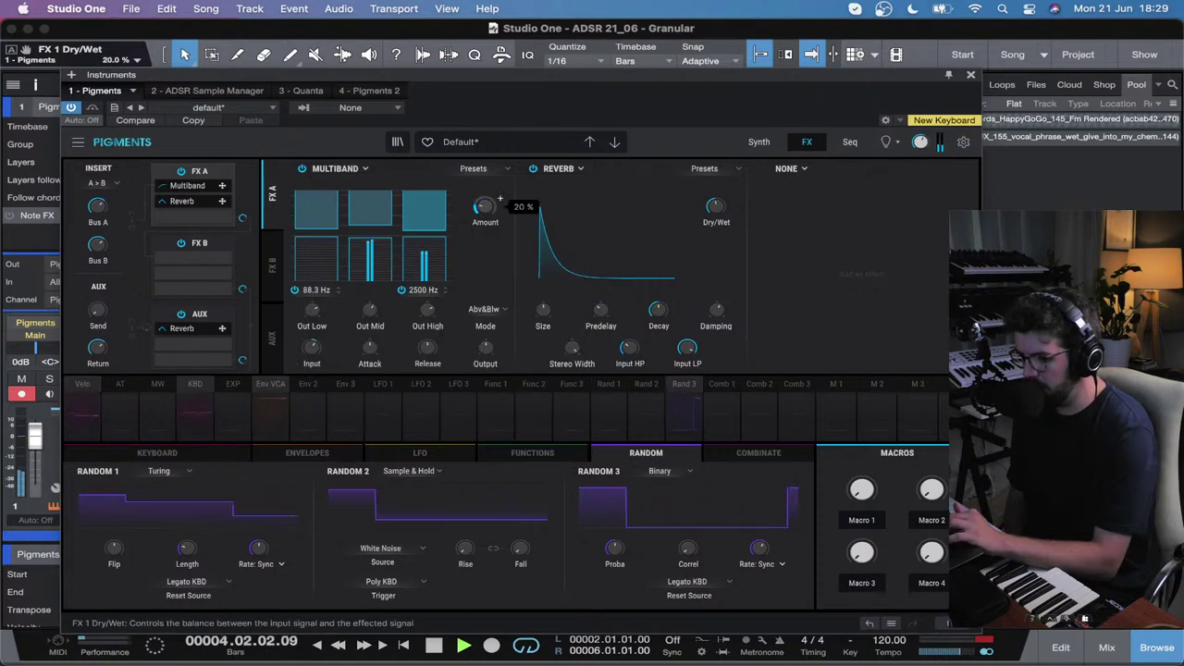
pyautogui.moveTo(712, 209); pyautogui.dragTo(716, 194)
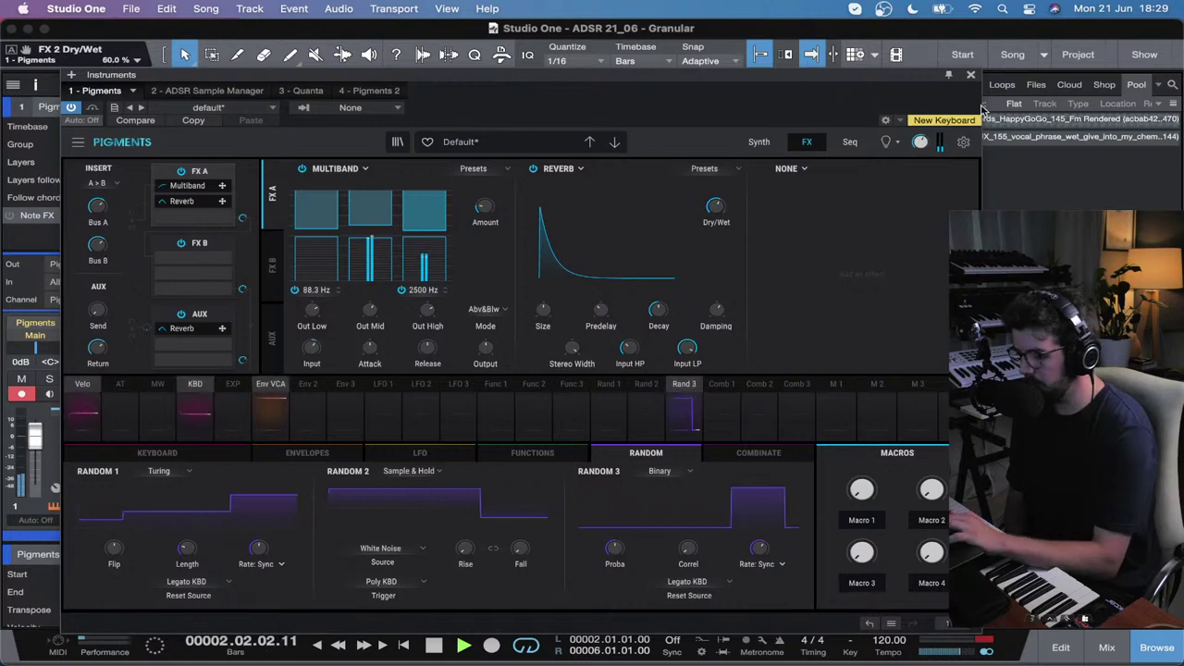
pyautogui.click(969, 76)
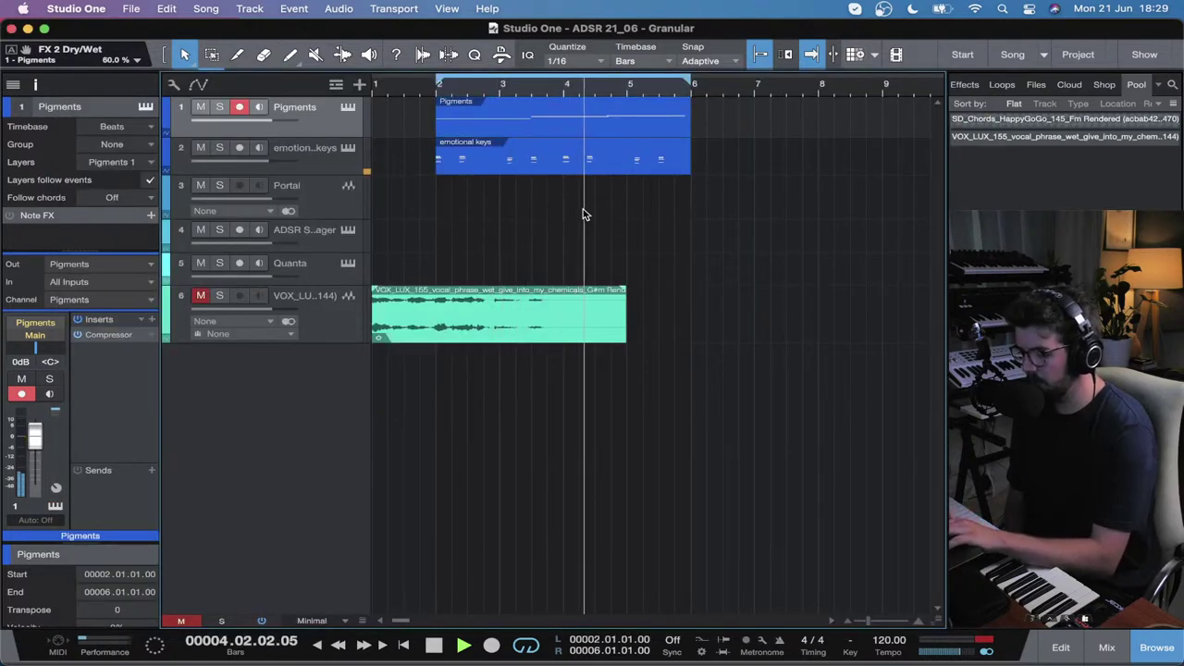
pyautogui.press('space')
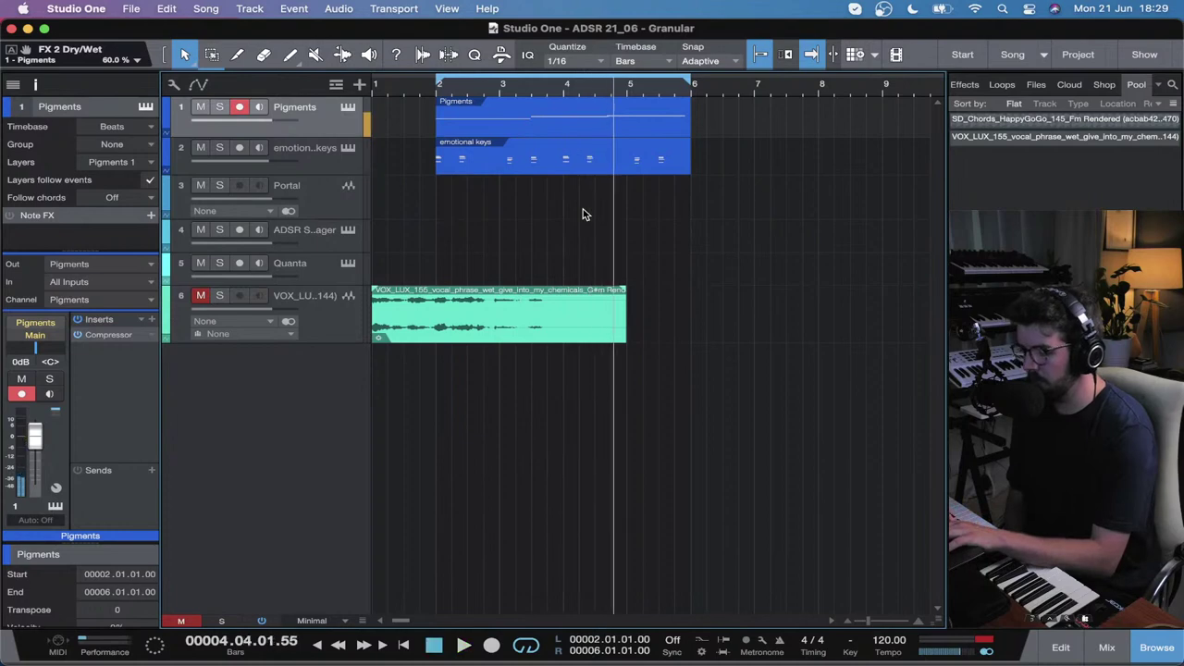
# Step: Solo the Pigments track to compare engine 1 with granular mode off and on, leaving granular enabled and the track unsoloed
pyautogui.click(348, 106)
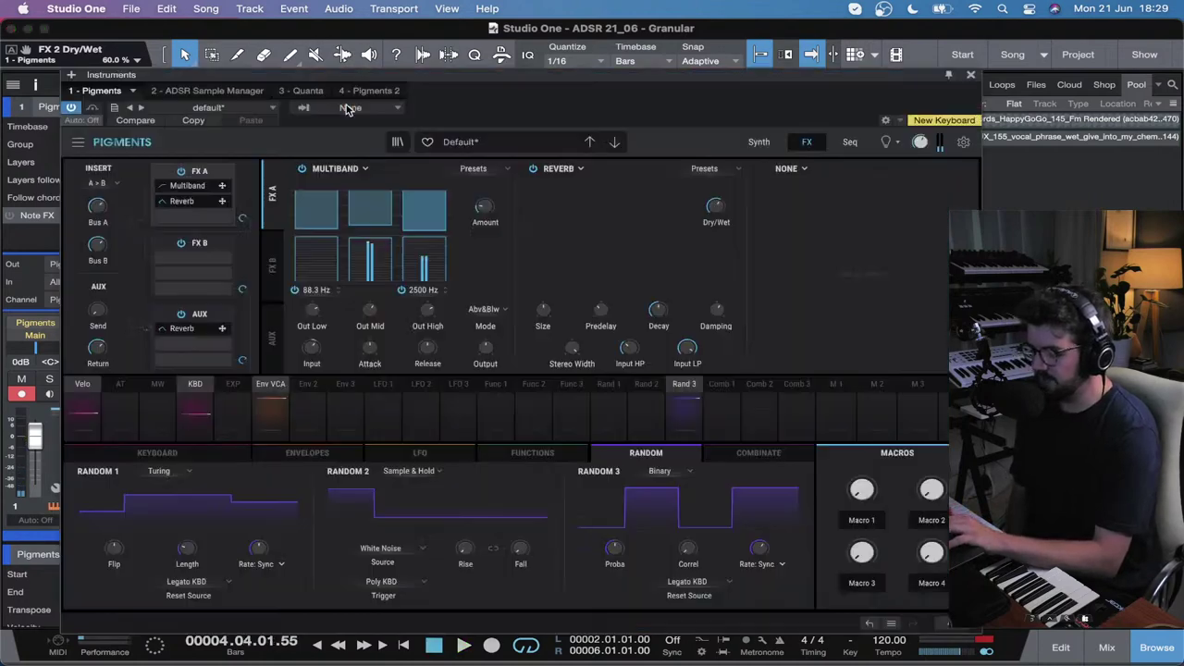
pyautogui.click(757, 143)
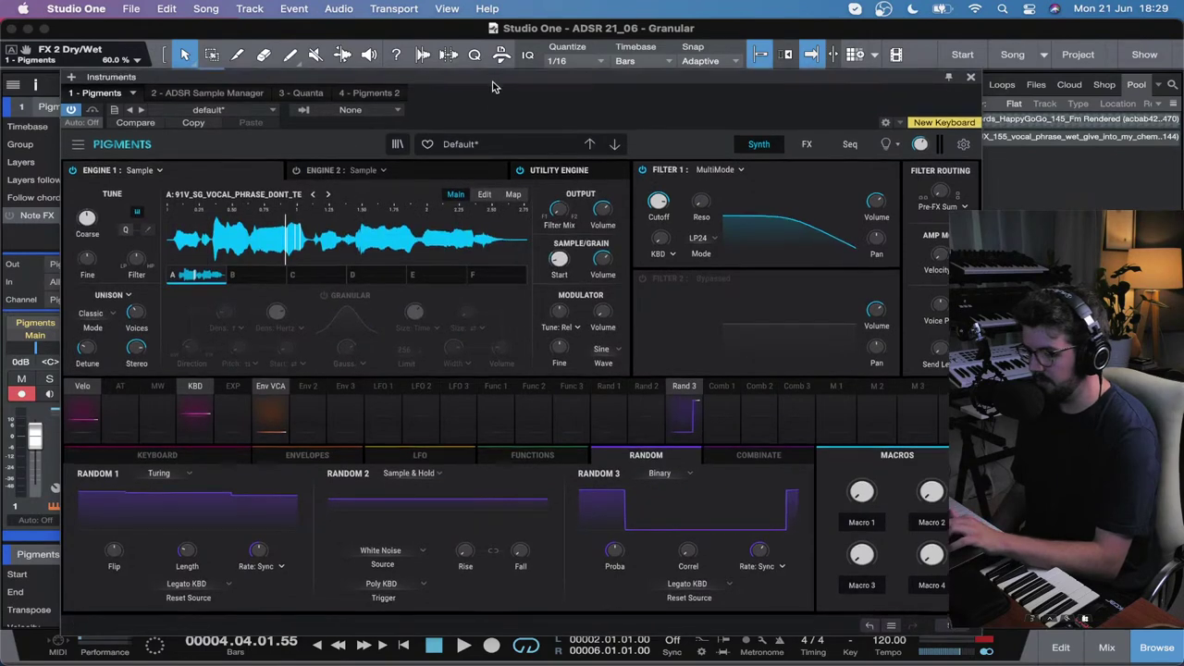
pyautogui.moveTo(493, 74); pyautogui.dragTo(518, 117)
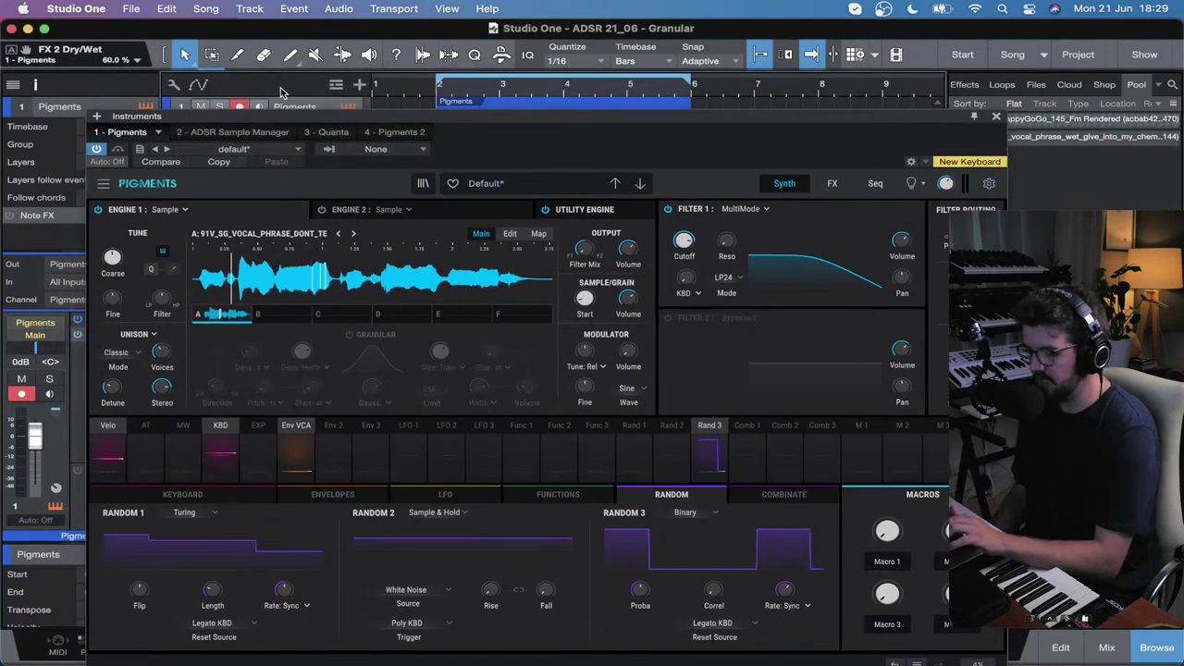
pyautogui.click(219, 107)
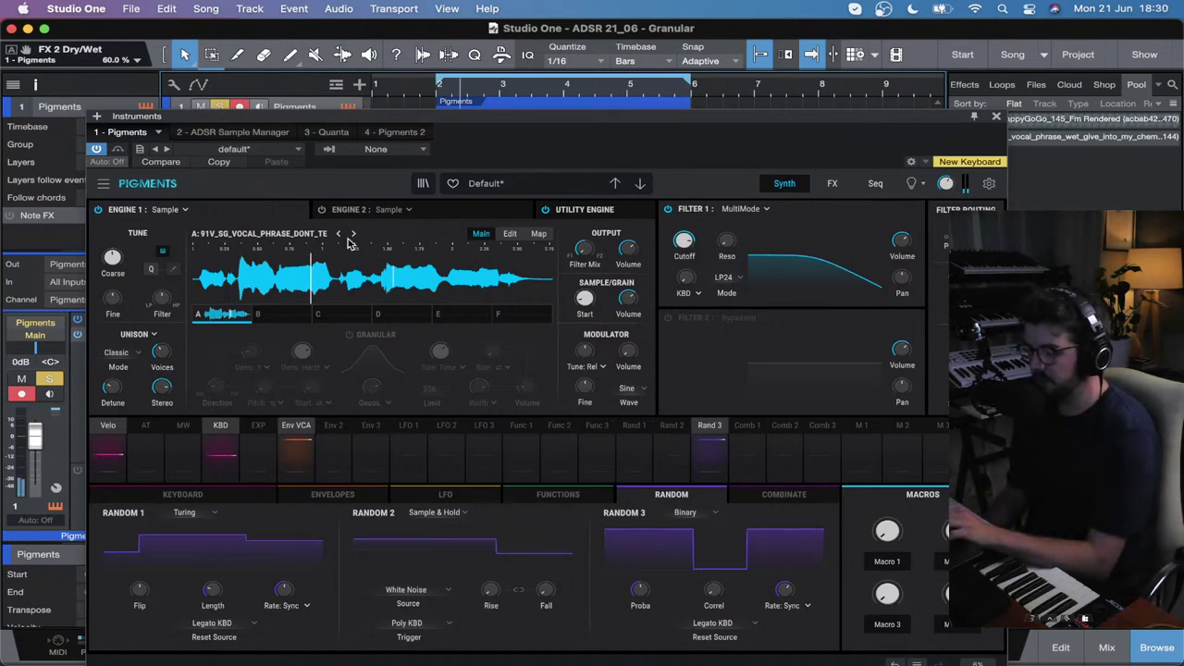
pyautogui.click(350, 336)
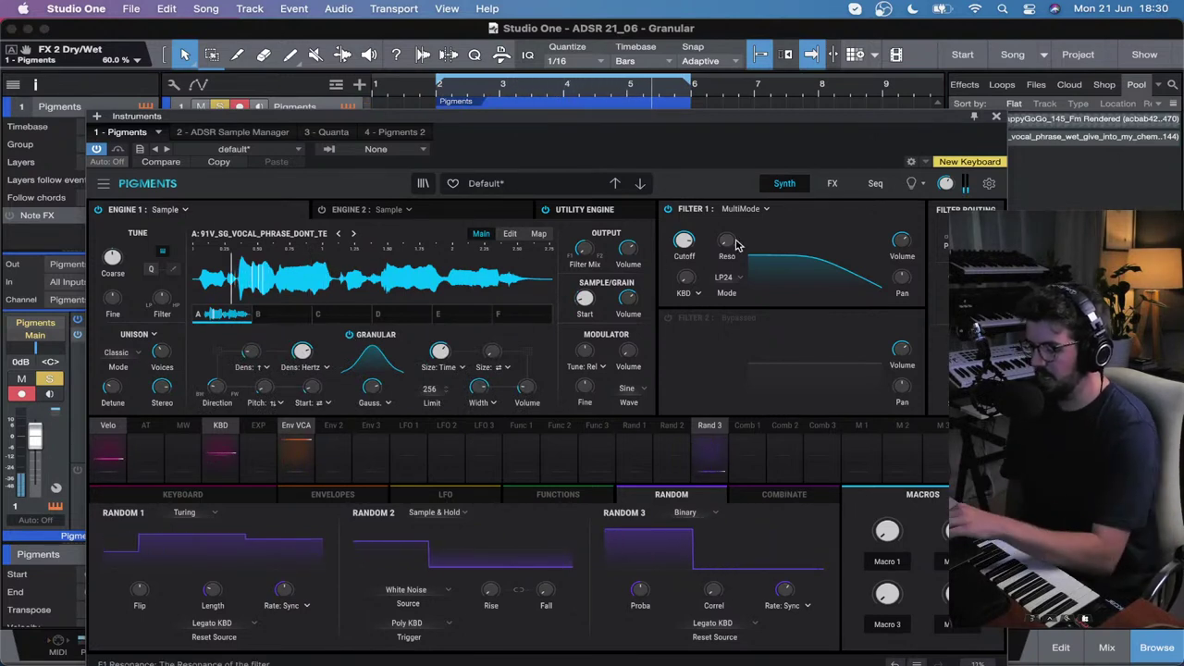
pyautogui.click(996, 117)
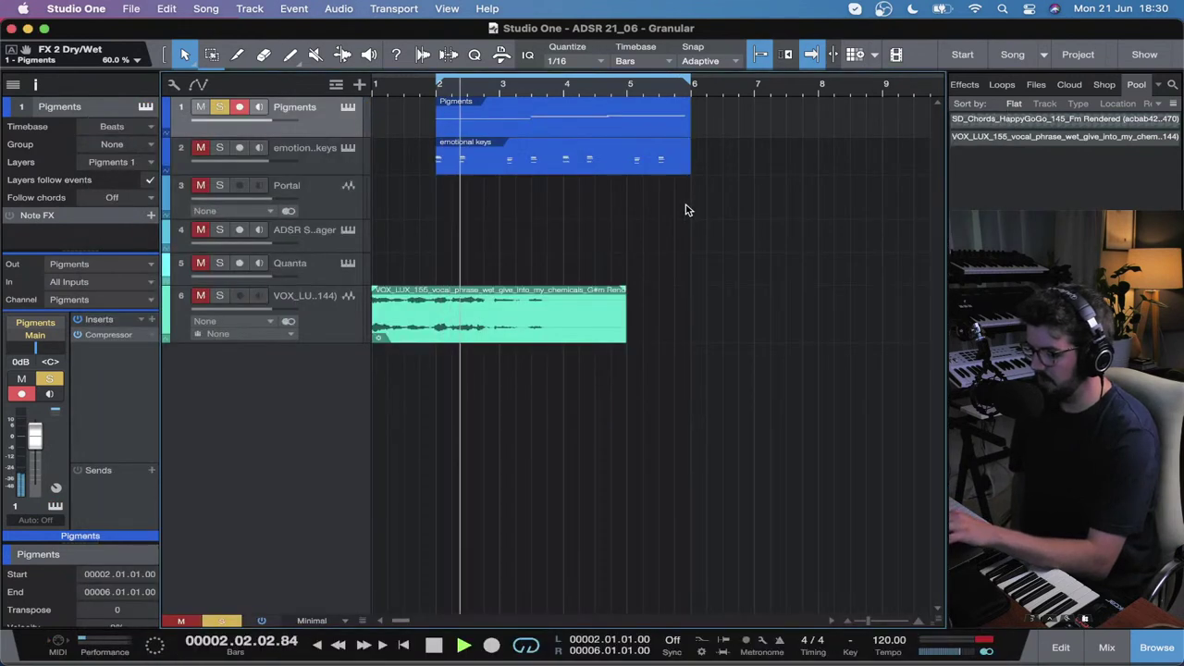
pyautogui.click(219, 108)
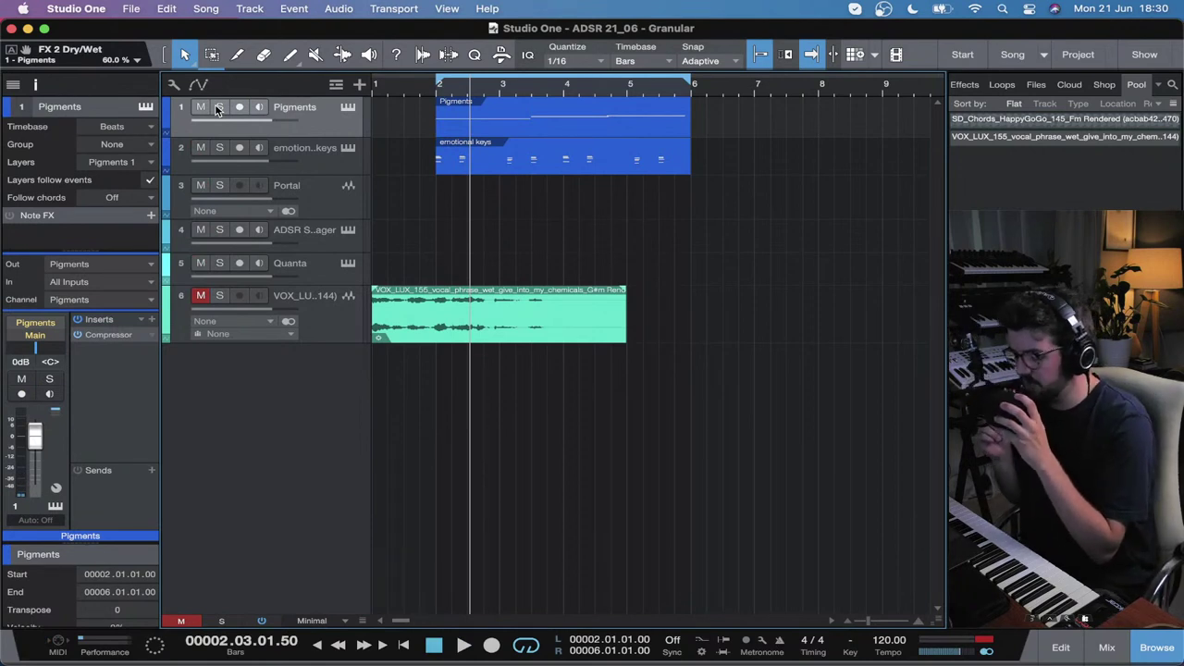
# Step: Select the Portal track and place the playback cursor at bar 7 in the empty part of the arrangement
pyautogui.click(323, 189)
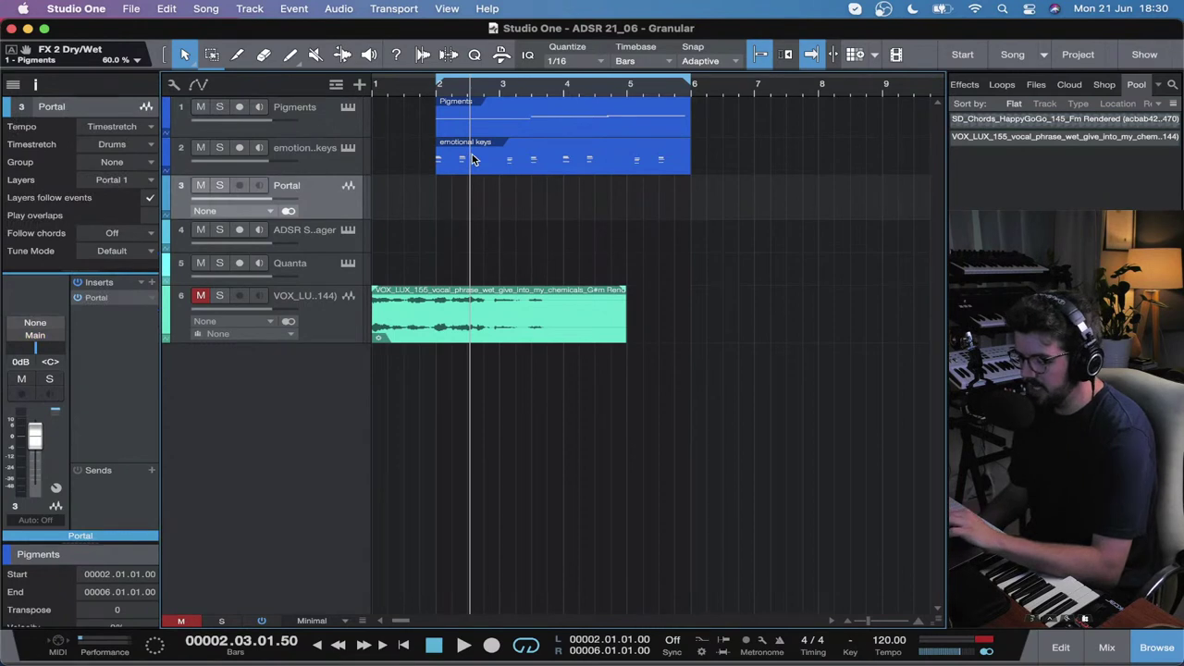
pyautogui.press('w')
pyautogui.press('w')
pyautogui.press('w')
pyautogui.press('w')
pyautogui.press('w')
pyautogui.press('w')
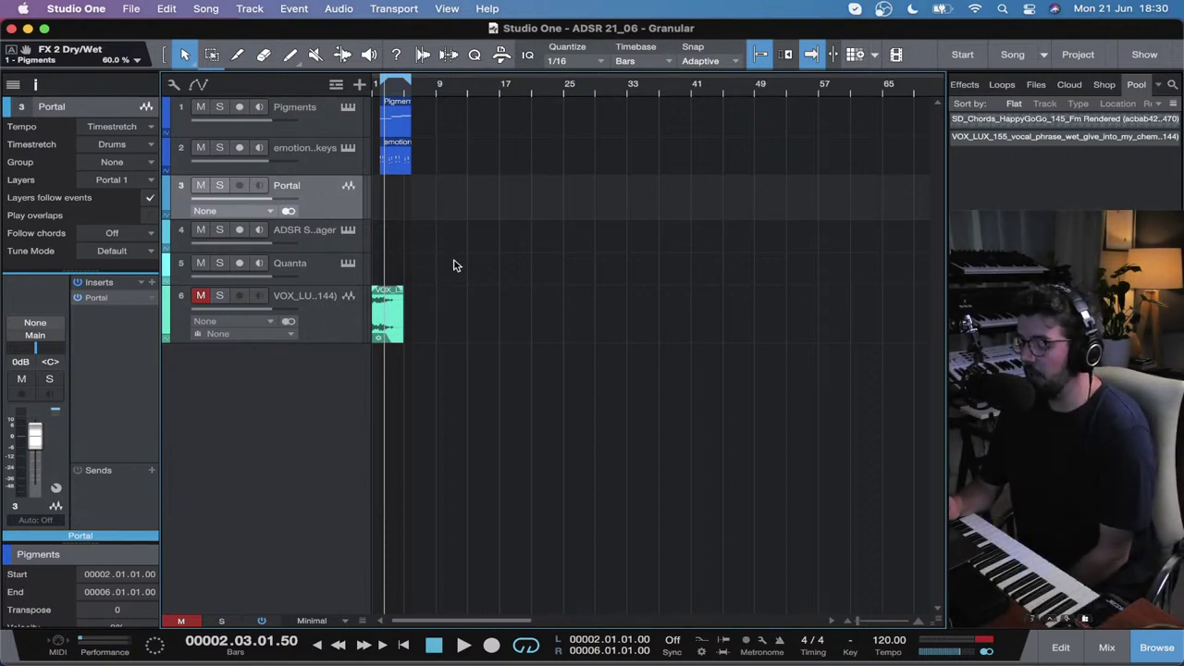
pyautogui.click(440, 96)
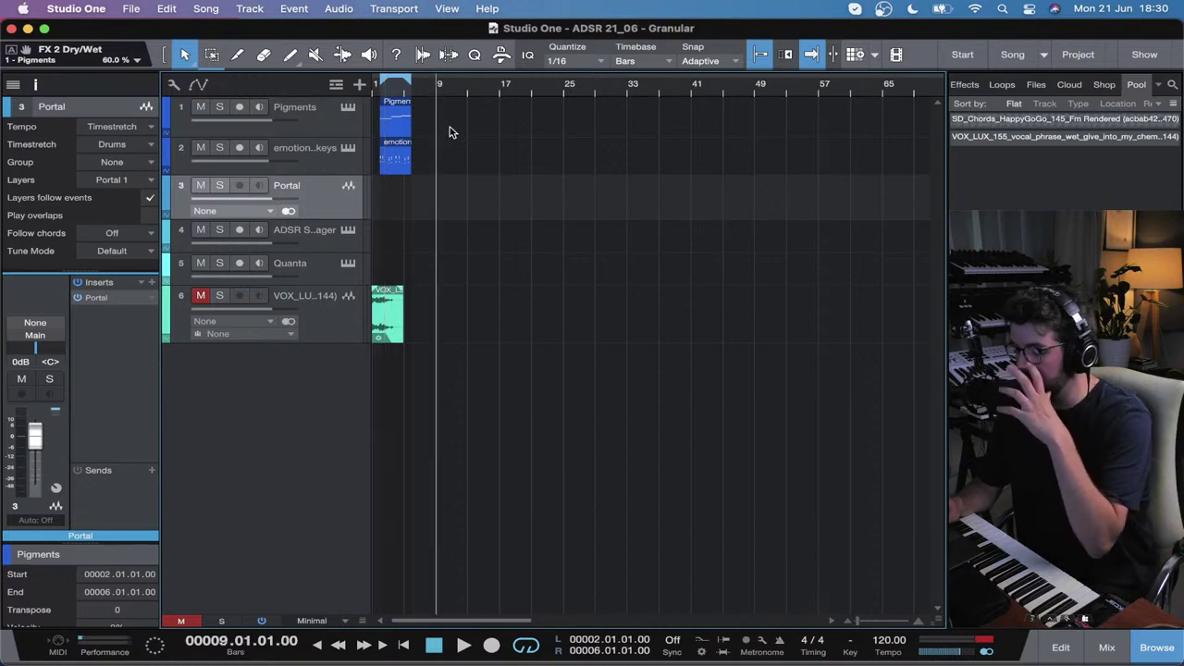
pyautogui.press('e')
pyautogui.press('e')
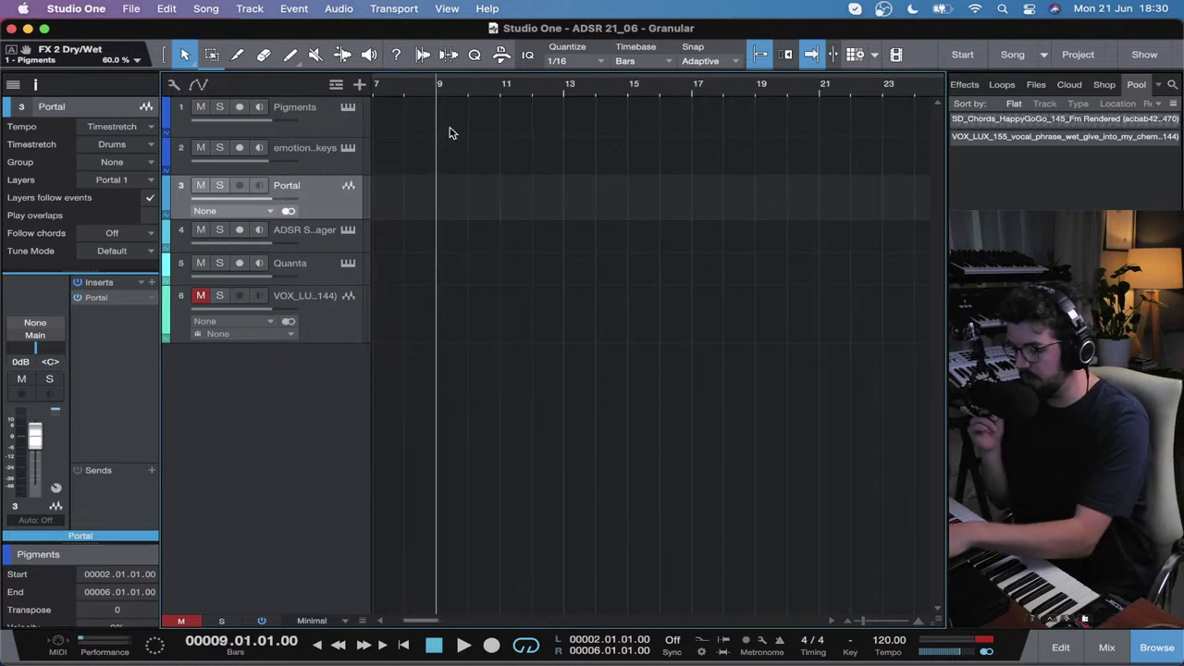
pyautogui.press('Return')
pyautogui.press('w')
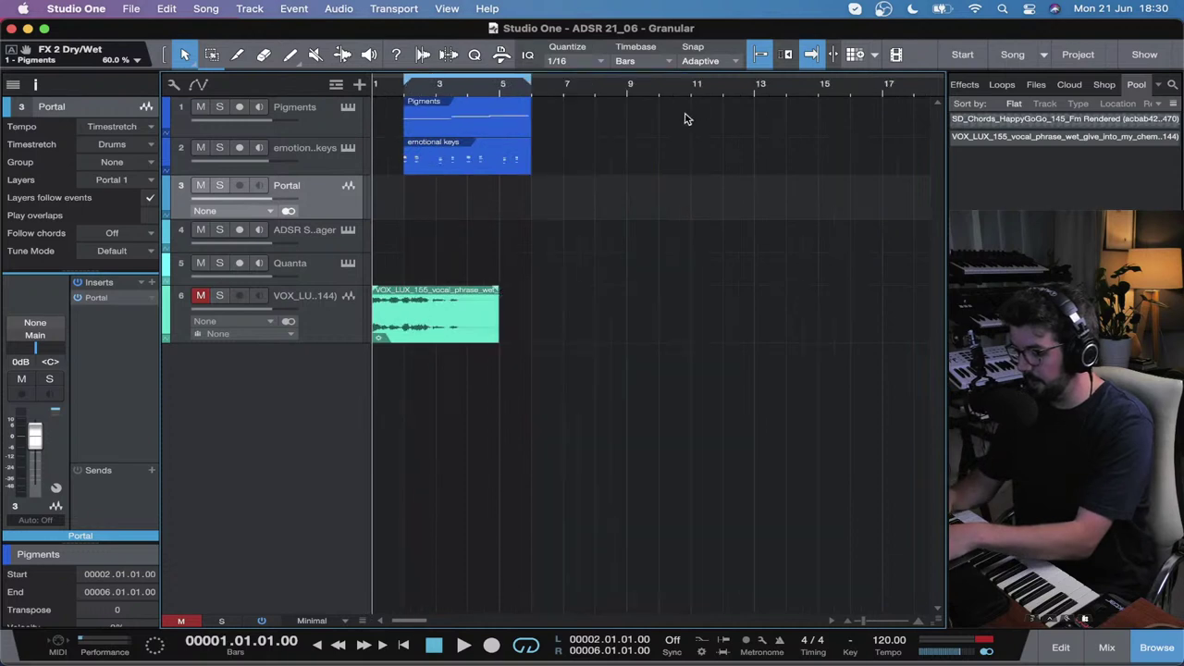
pyautogui.click(566, 88)
pyautogui.press('e')
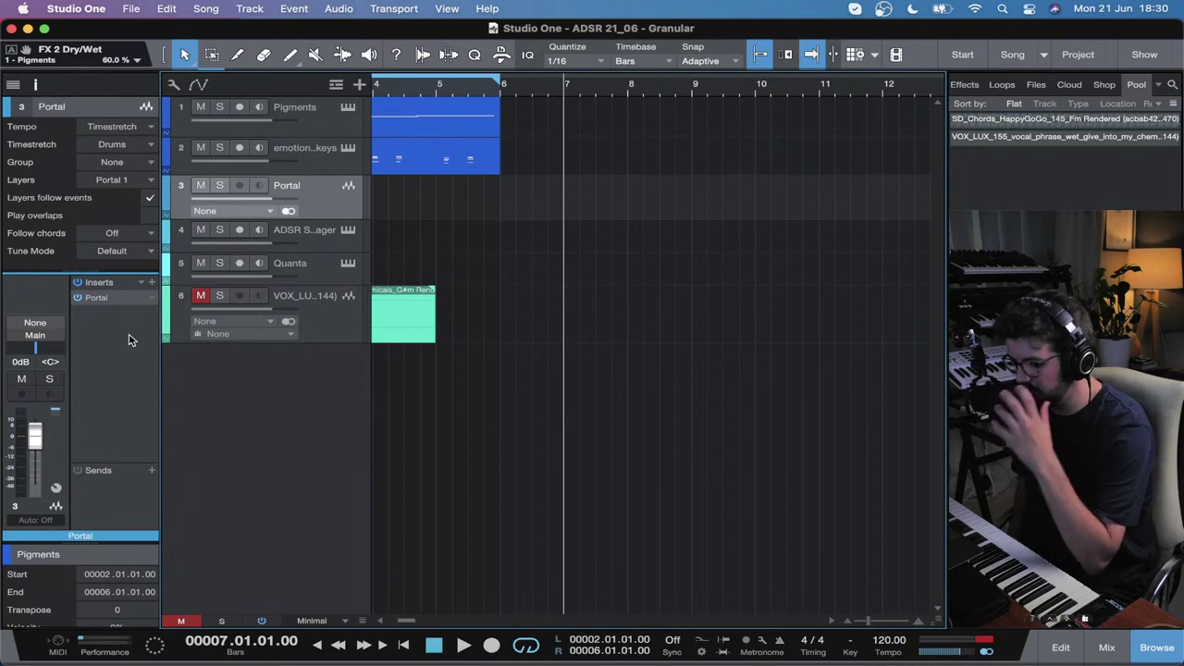
pyautogui.press('w')
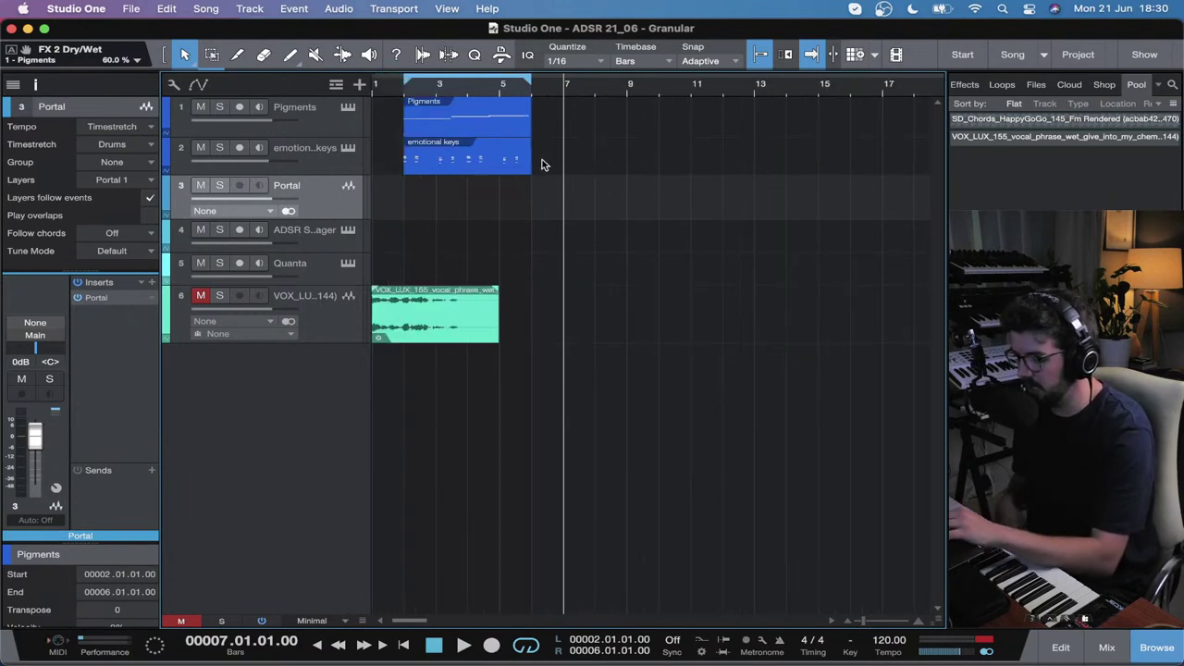
# Step: Mute the Pigments and emotional keys tracks and select the VOX_LUX vocal event on track 6
pyautogui.rightClick(211, 111)
pyautogui.click(197, 116)
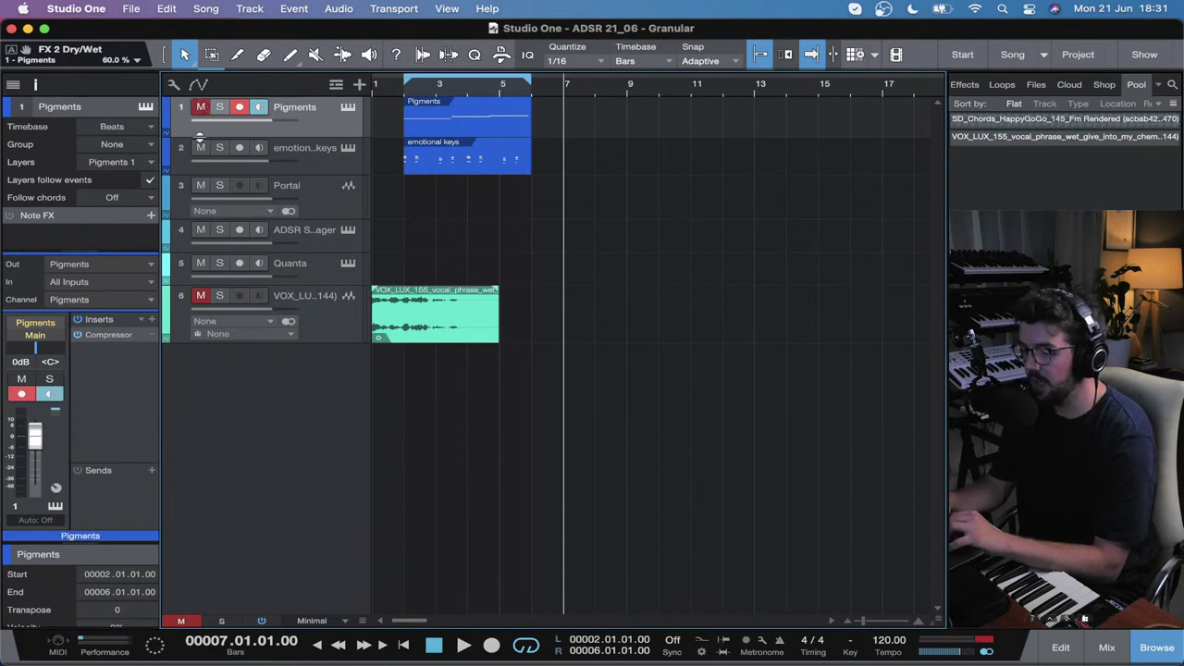
pyautogui.click(416, 313)
# Step: Open ADSR Sample Manager and load the sample AU_EPV_Vocal_Phrase15_Male_175_C.wav, moving the window so its waveform is accessible
pyautogui.click(347, 231)
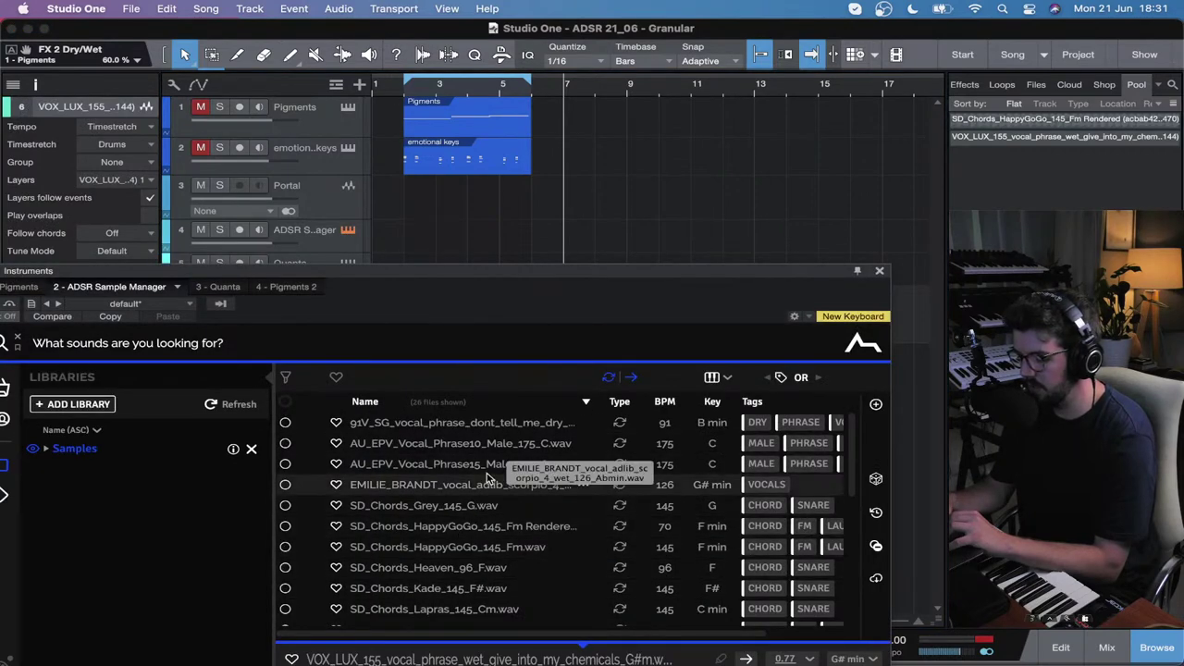
pyautogui.moveTo(487, 464); pyautogui.dragTo(444, 608)
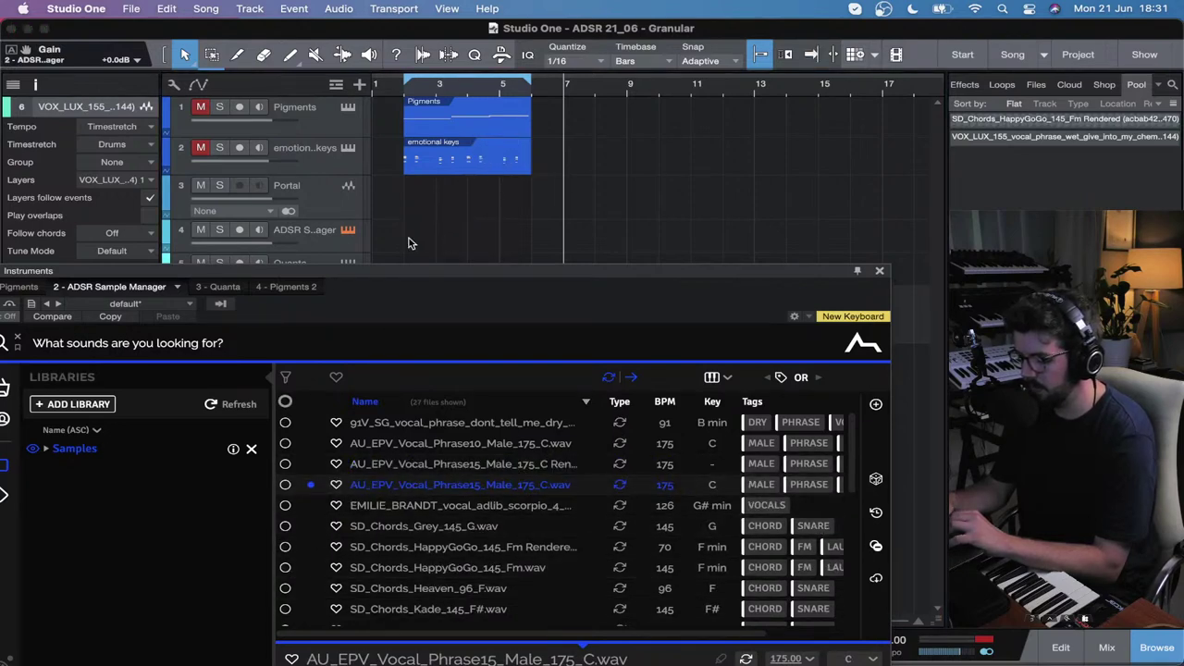
pyautogui.moveTo(401, 268); pyautogui.dragTo(439, 197)
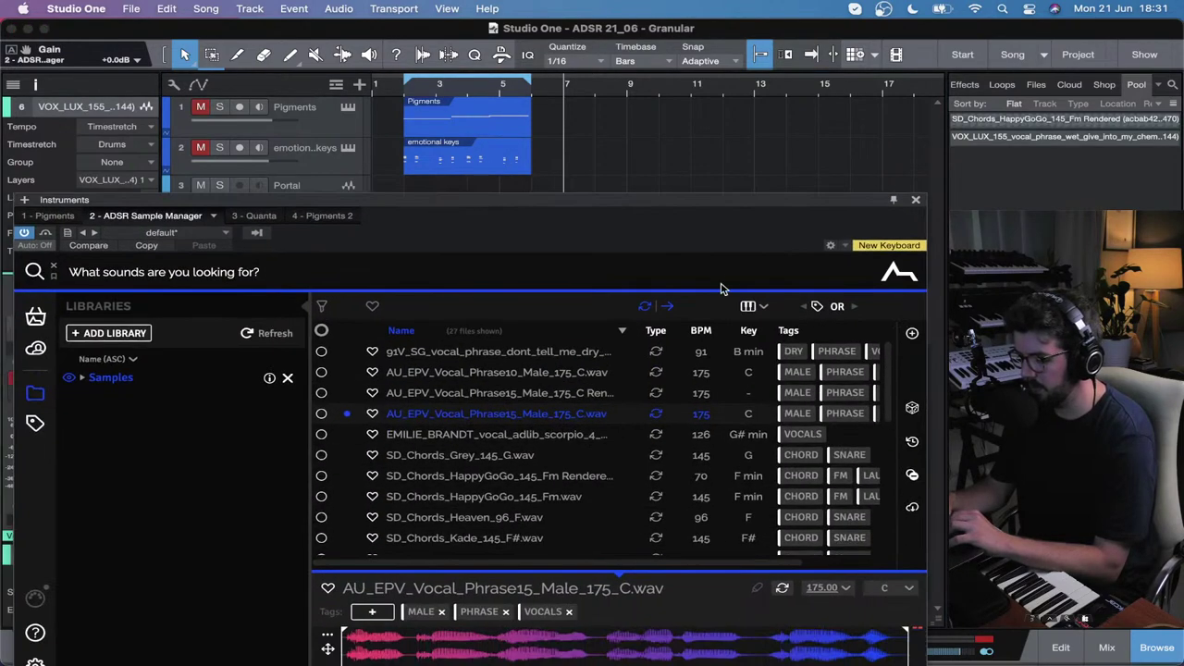
# Step: Reopen the ADSR Sample Manager instrument and set the loaded male vocal phrase's gain to -7.9 dB
pyautogui.click(915, 201)
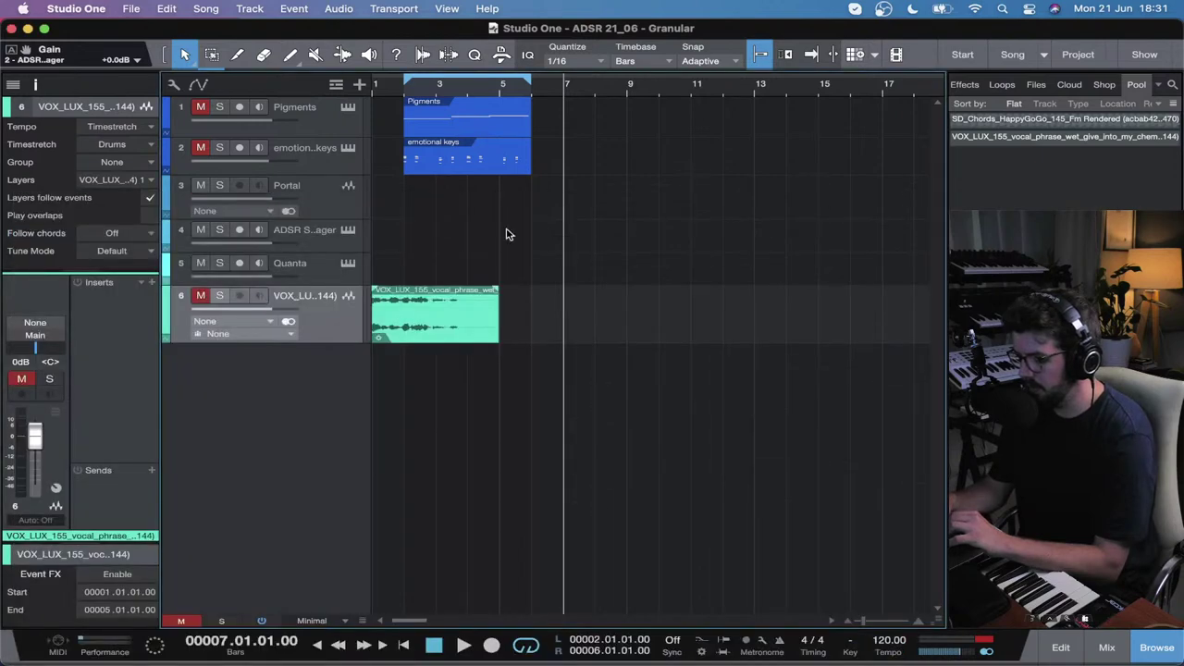
pyautogui.click(319, 241)
pyautogui.click(347, 231)
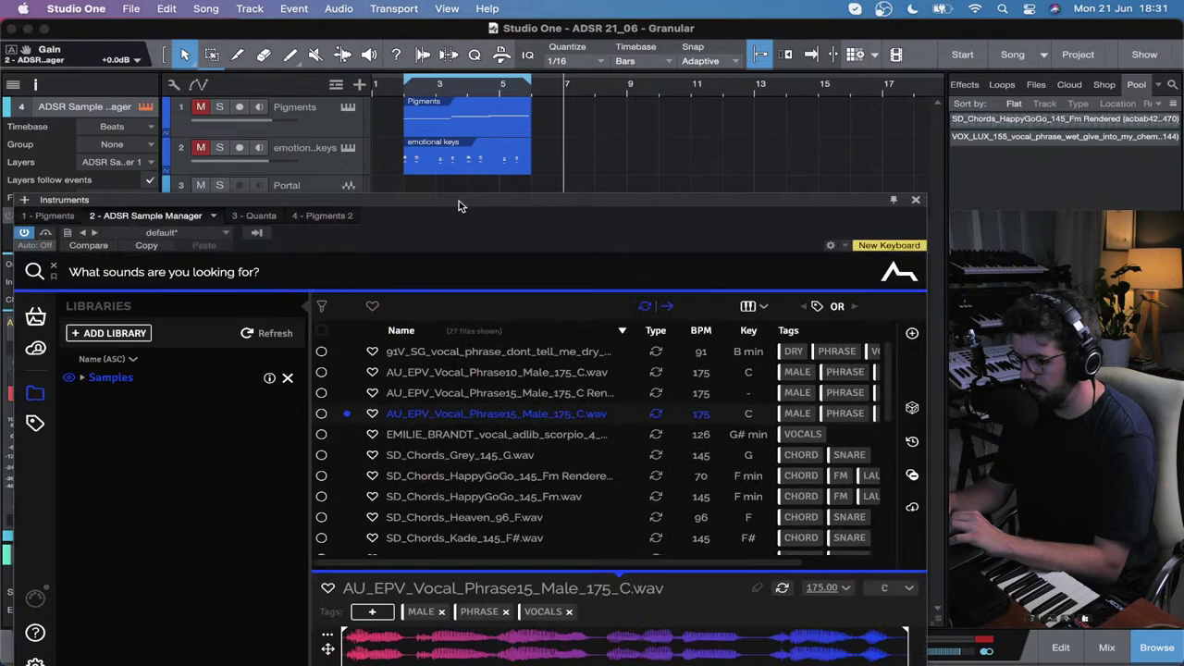
pyautogui.moveTo(458, 206); pyautogui.dragTo(479, 73)
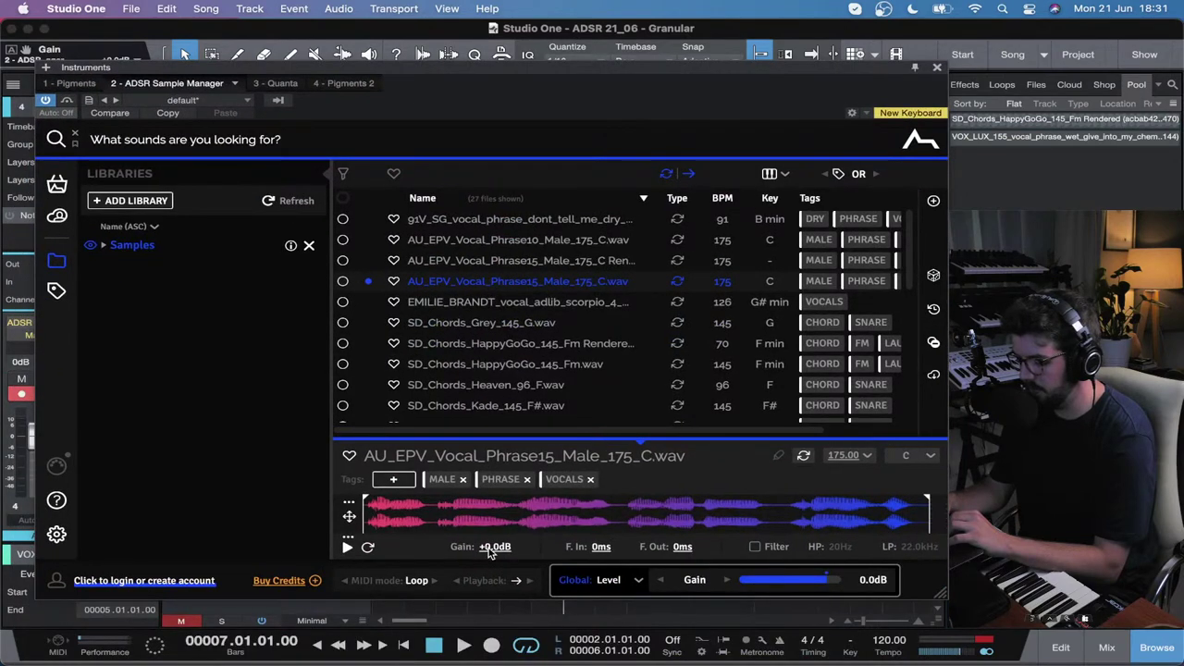
pyautogui.moveTo(490, 552); pyautogui.dragTo(491, 592)
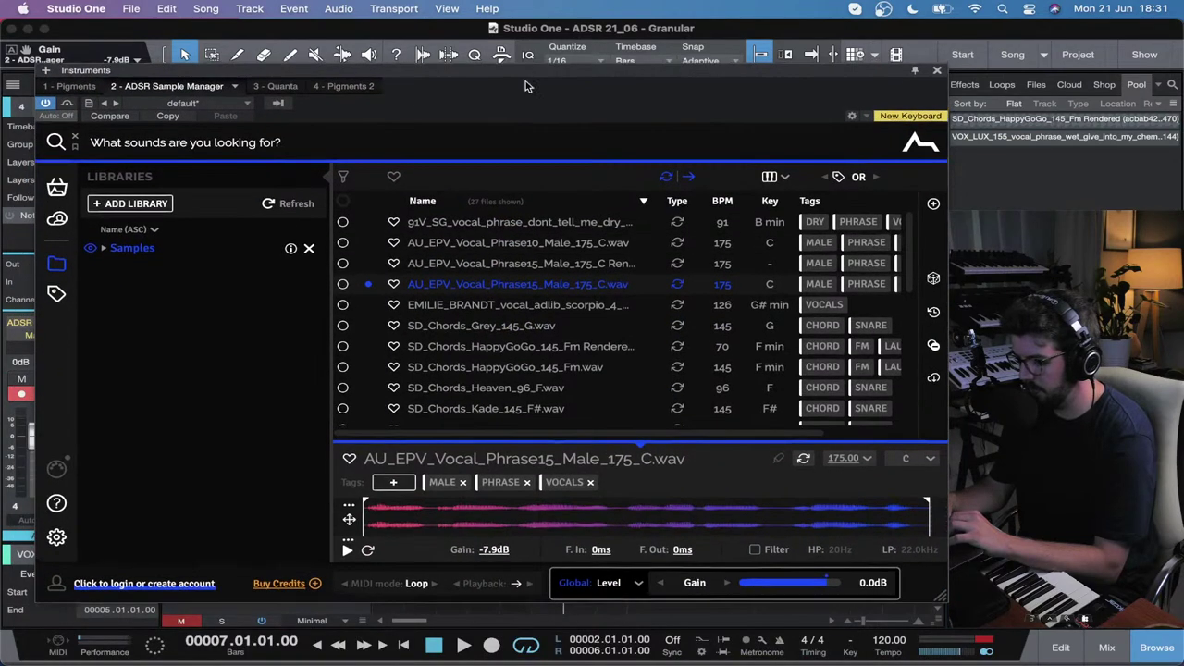
# Step: Place the male vocal phrase on the Portal track at bar 2 and set the playback cursor to bar 2
pyautogui.moveTo(529, 71); pyautogui.dragTo(539, 302)
pyautogui.moveTo(513, 510); pyautogui.dragTo(423, 196)
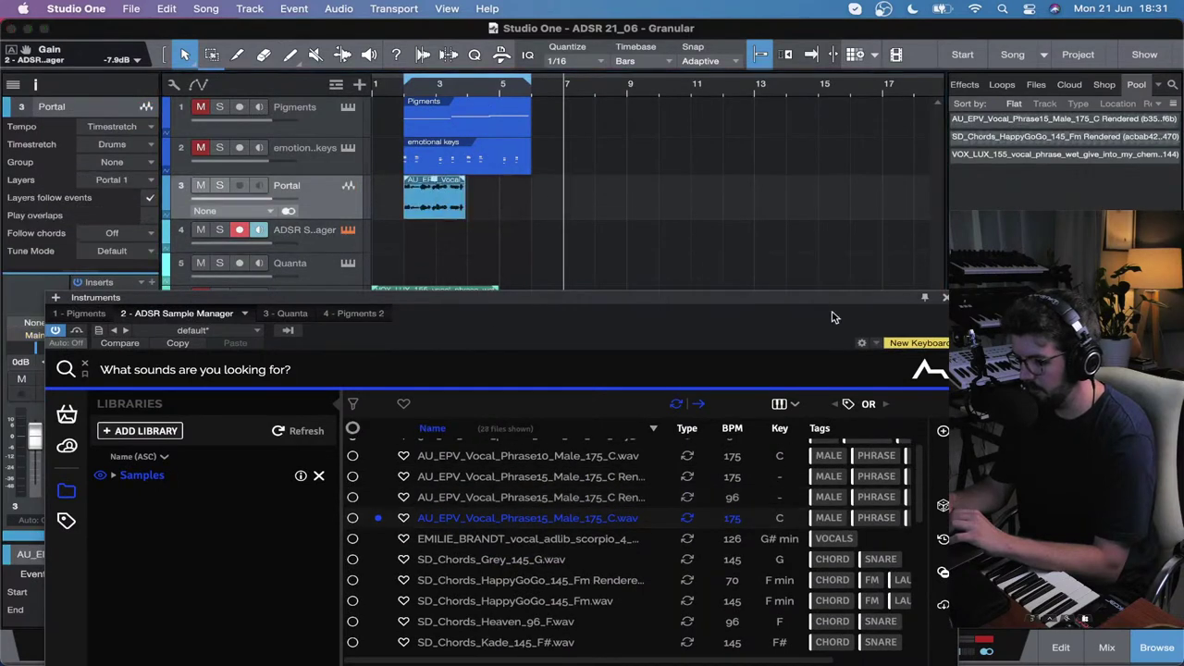
pyautogui.click(944, 294)
pyautogui.click(404, 105)
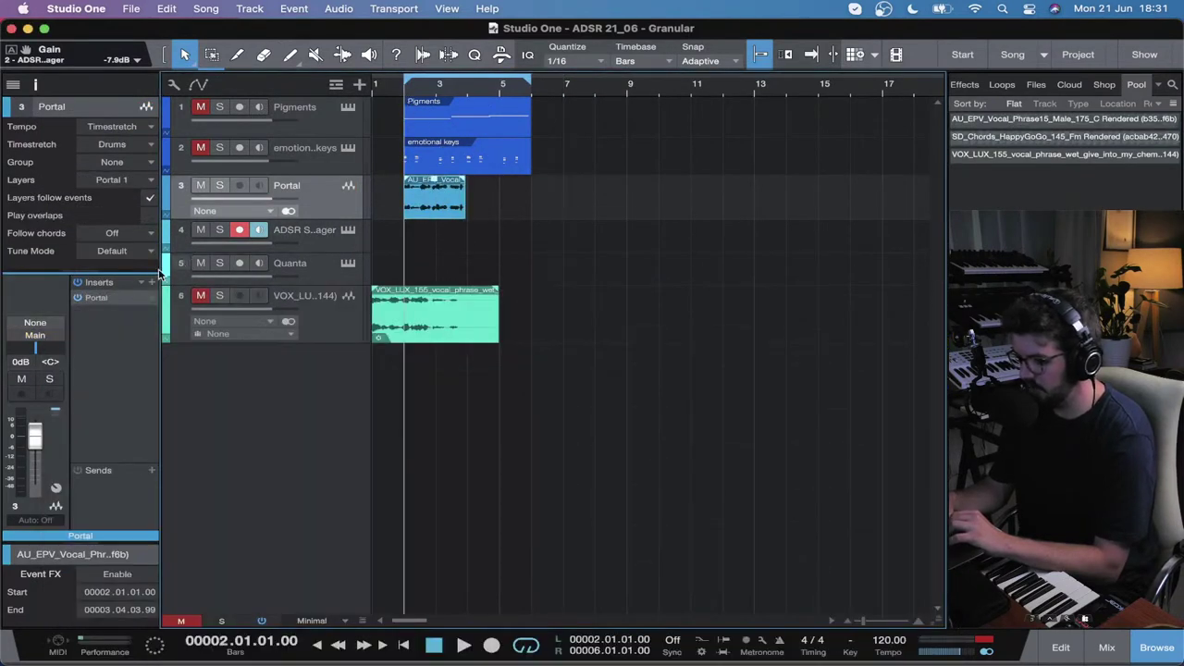
# Step: Open the Portal effect's detailed grain controls and move the XY control point near the centre, at 61 and 59
pyautogui.press('F11')
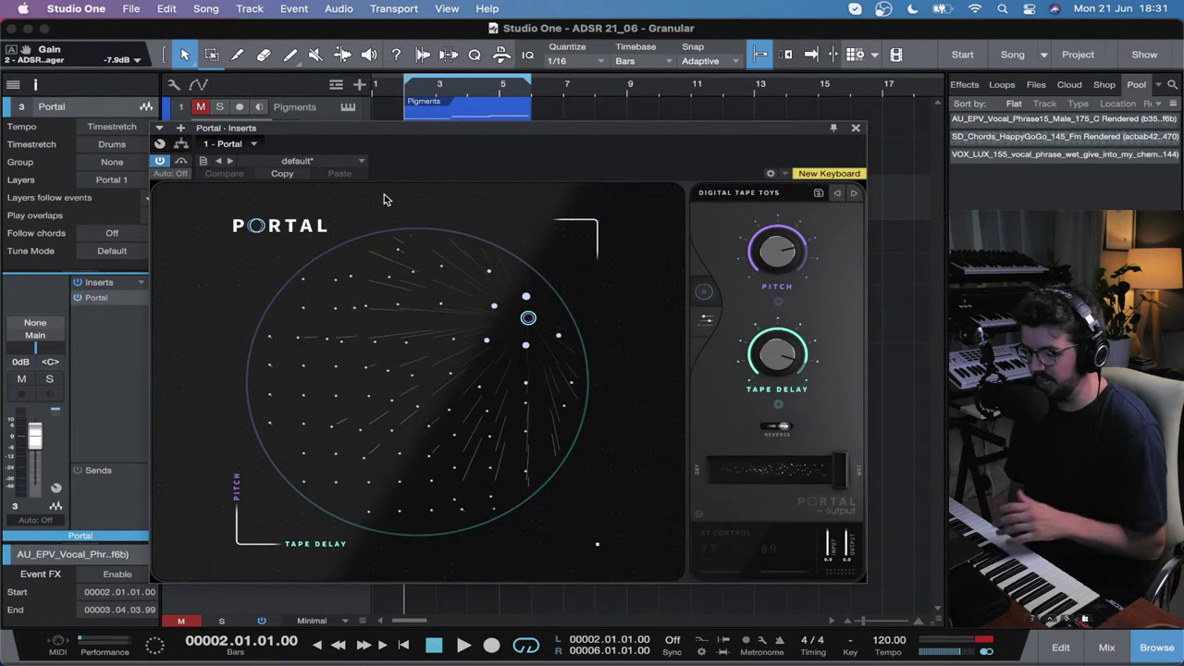
pyautogui.press('super+w')
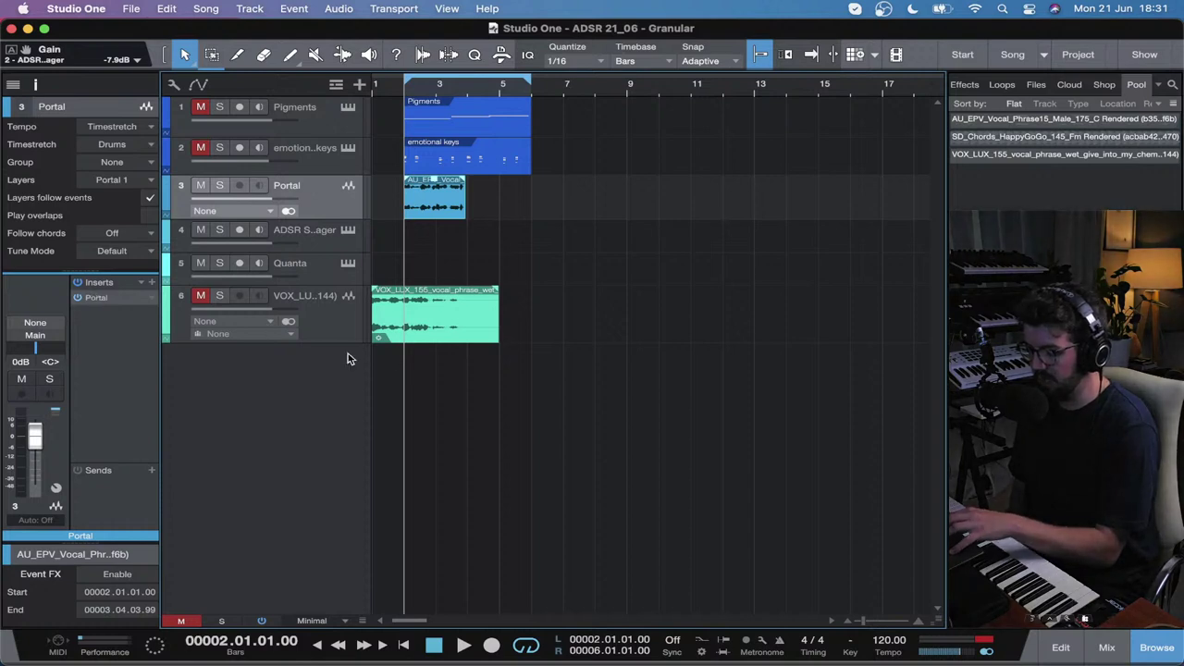
pyautogui.press('F11')
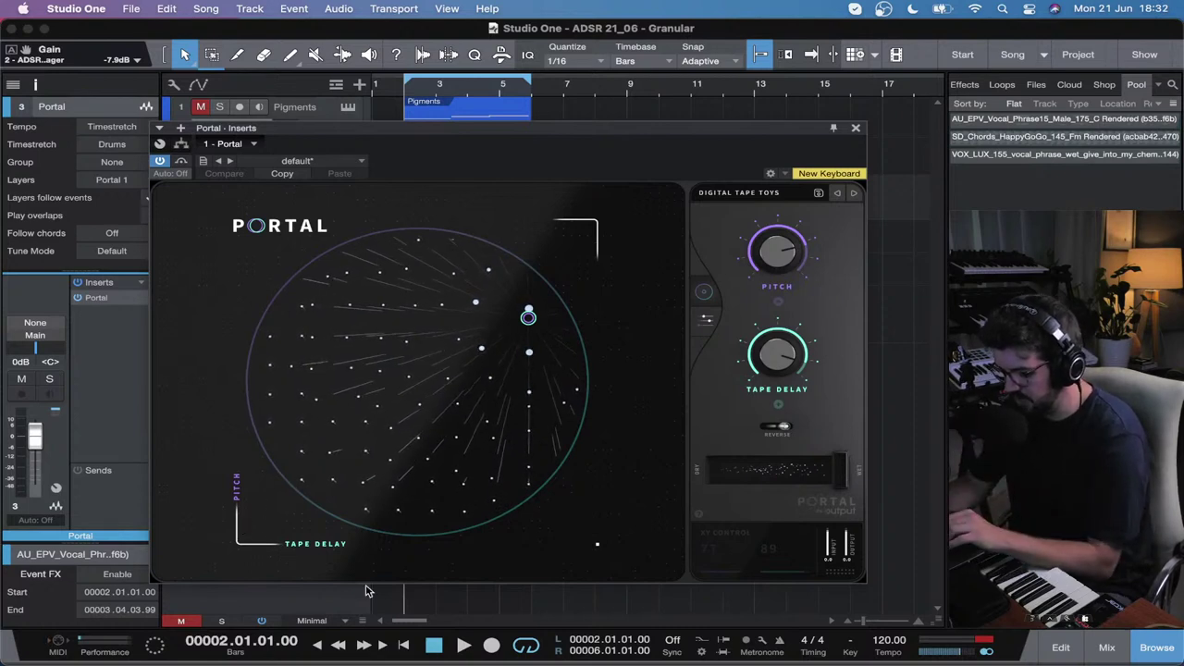
pyautogui.click(704, 320)
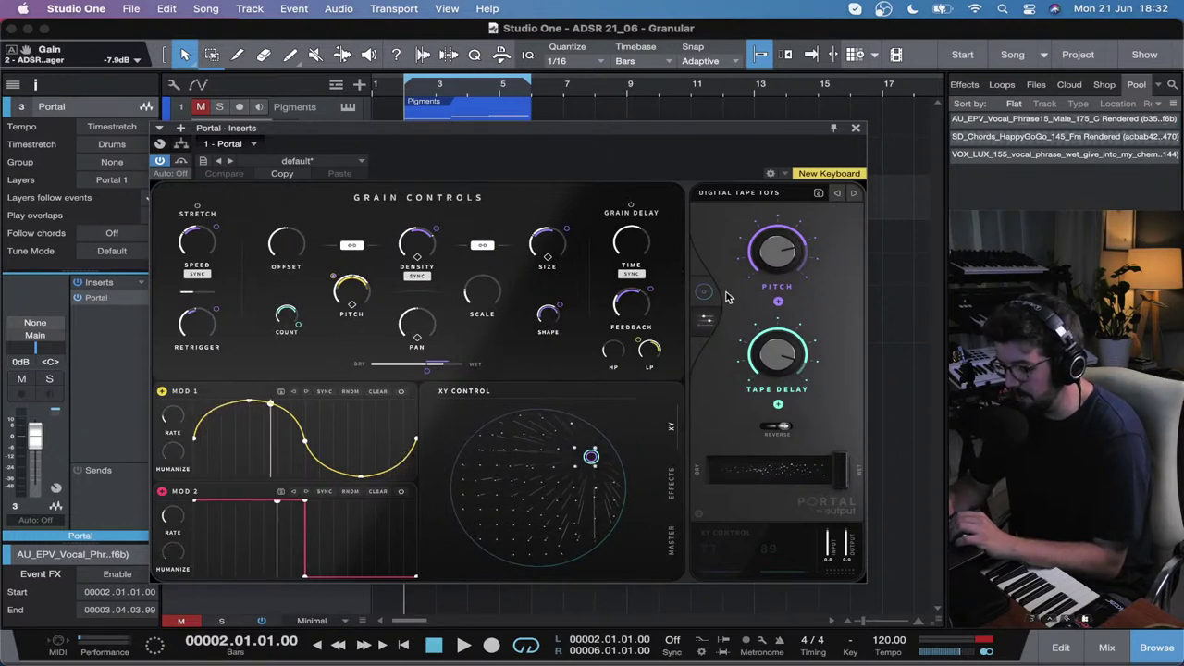
pyautogui.click(673, 491)
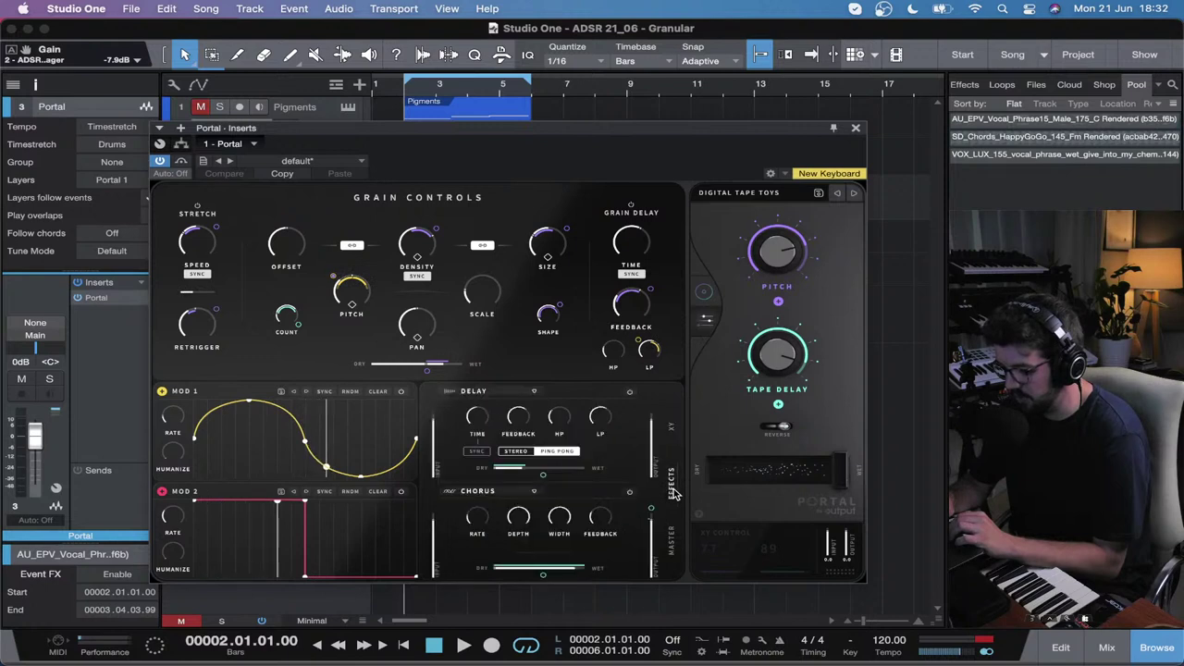
pyautogui.click(671, 428)
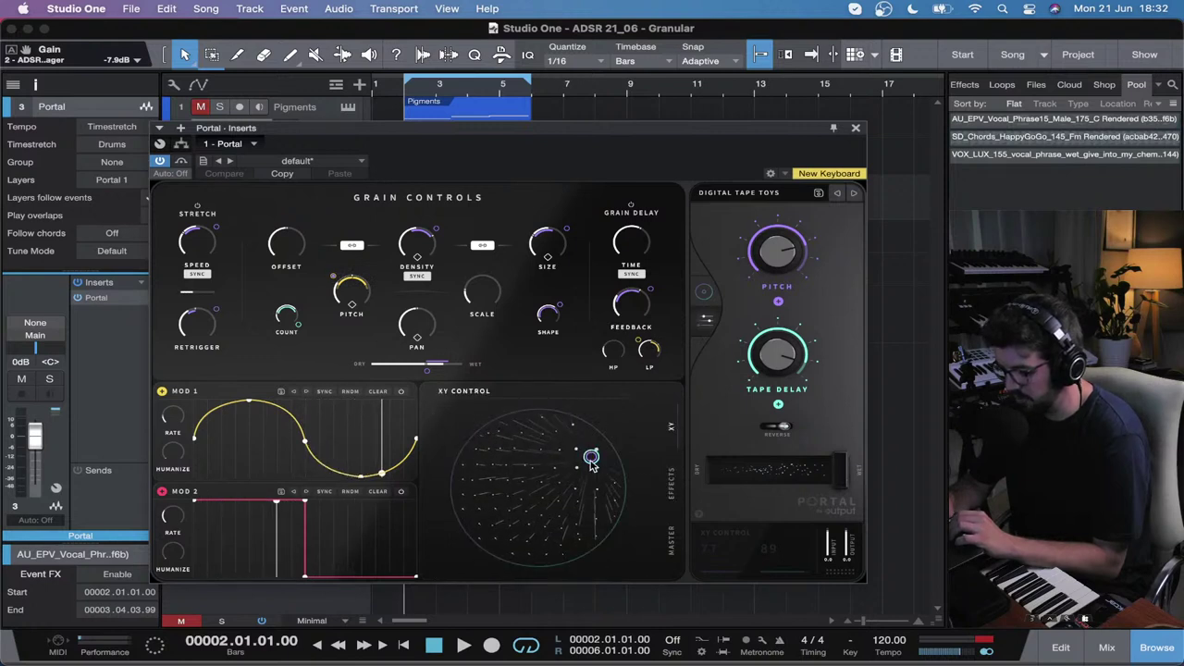
# Step: Examine Portal's Effects and Master sections, modulation presets and grain controls, and return to the main XY view
pyautogui.click(674, 482)
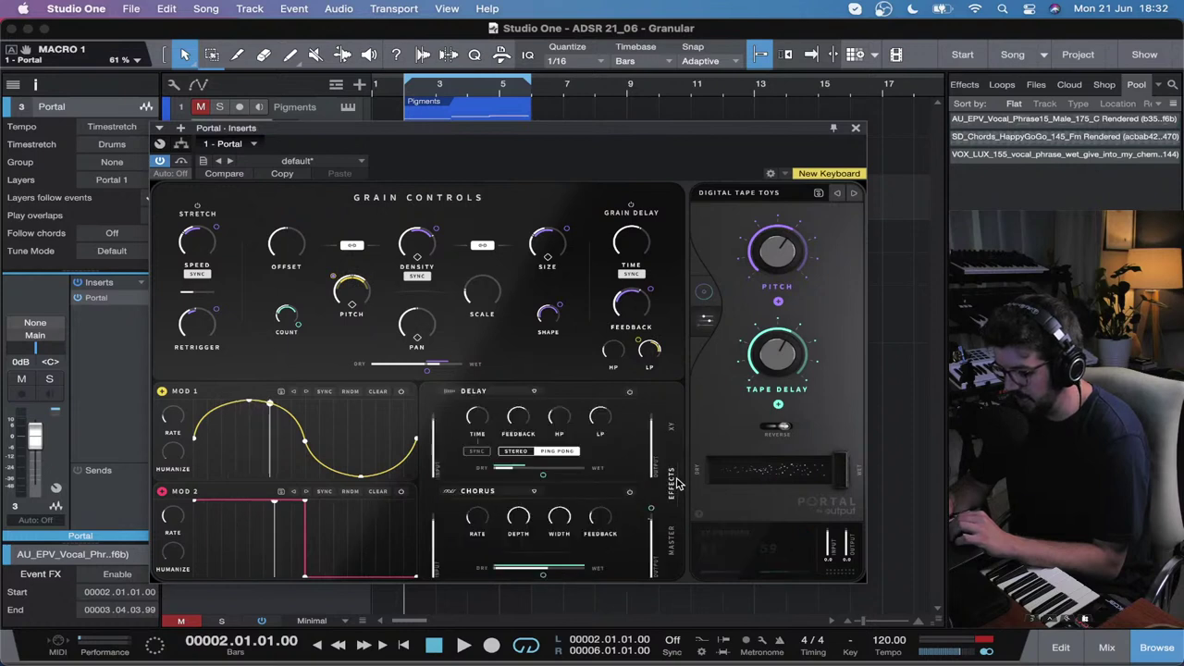
pyautogui.click(672, 541)
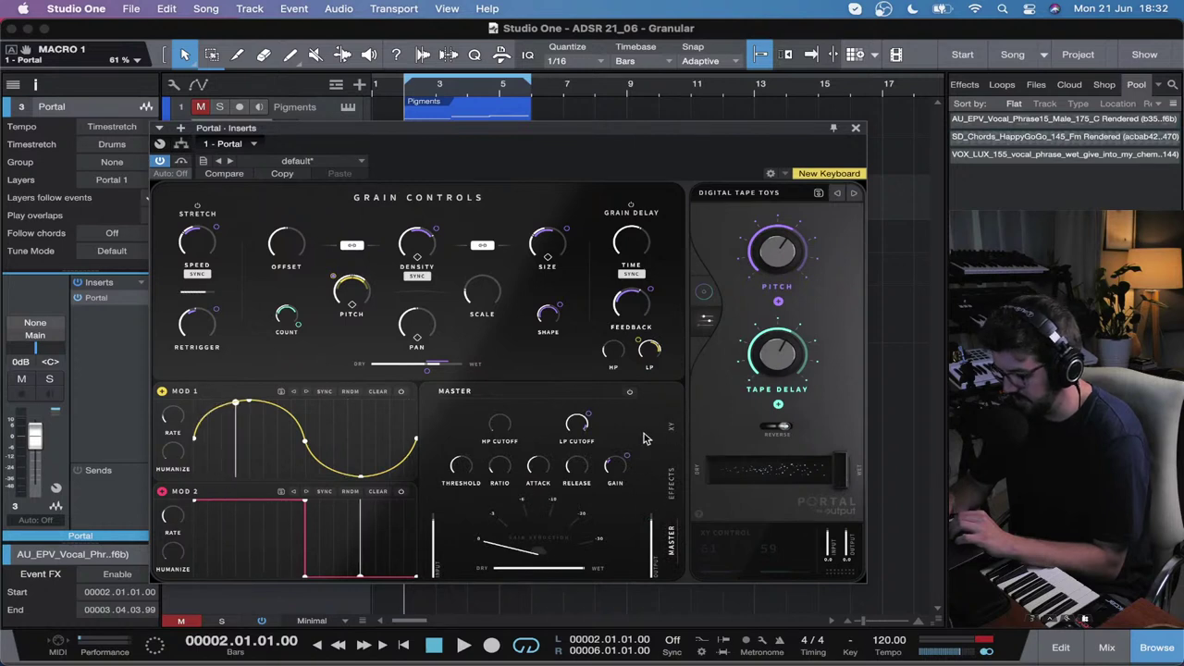
pyautogui.click(671, 426)
pyautogui.click(281, 391)
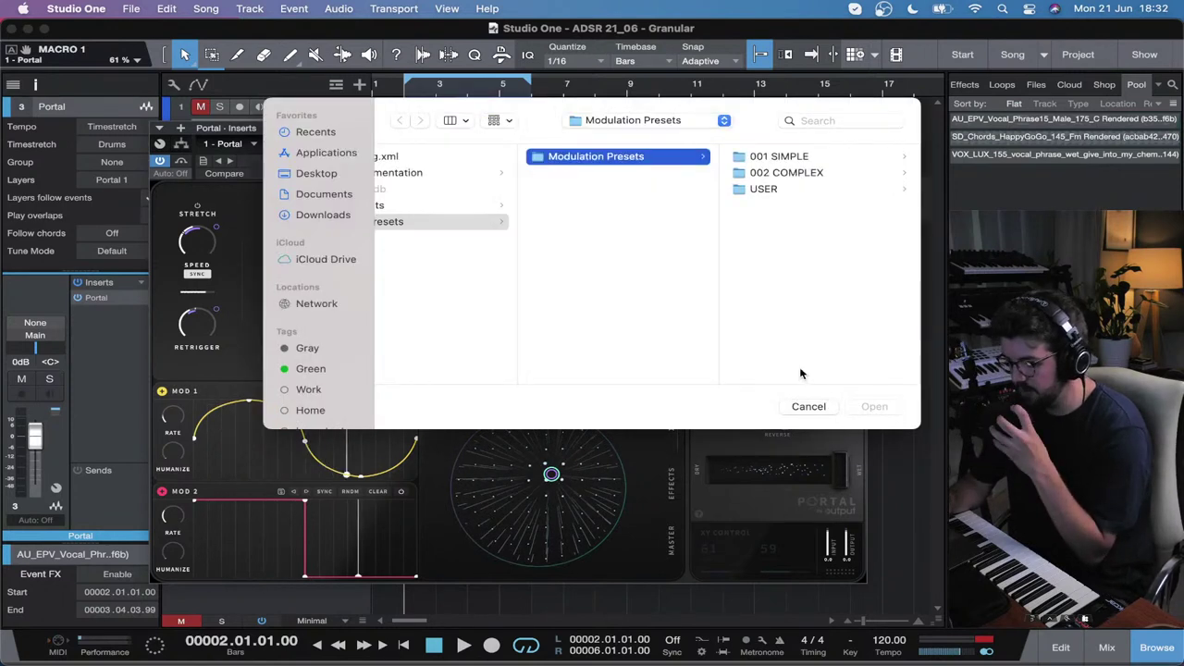
pyautogui.click(808, 406)
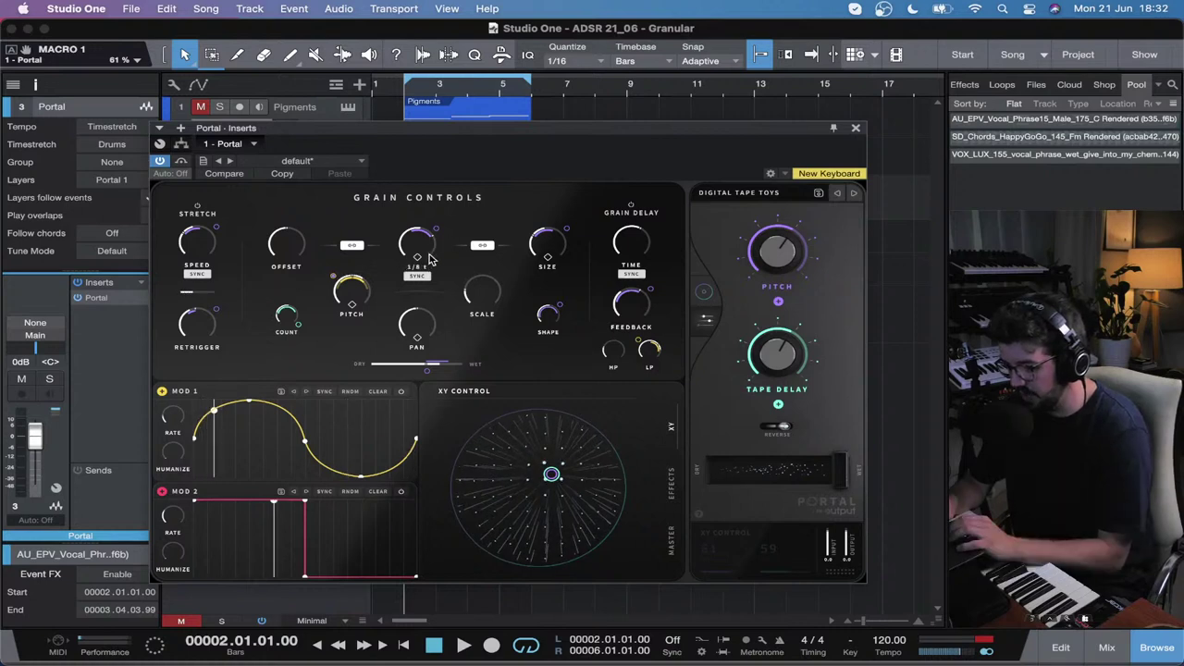
pyautogui.moveTo(429, 267)
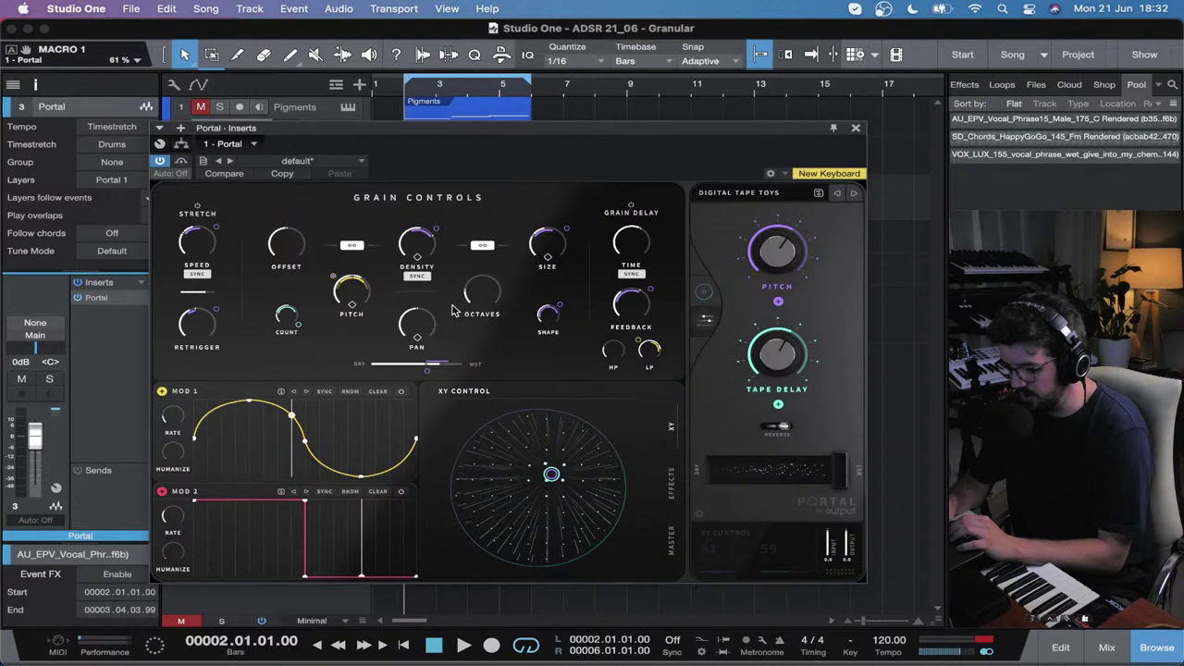
pyautogui.click(704, 291)
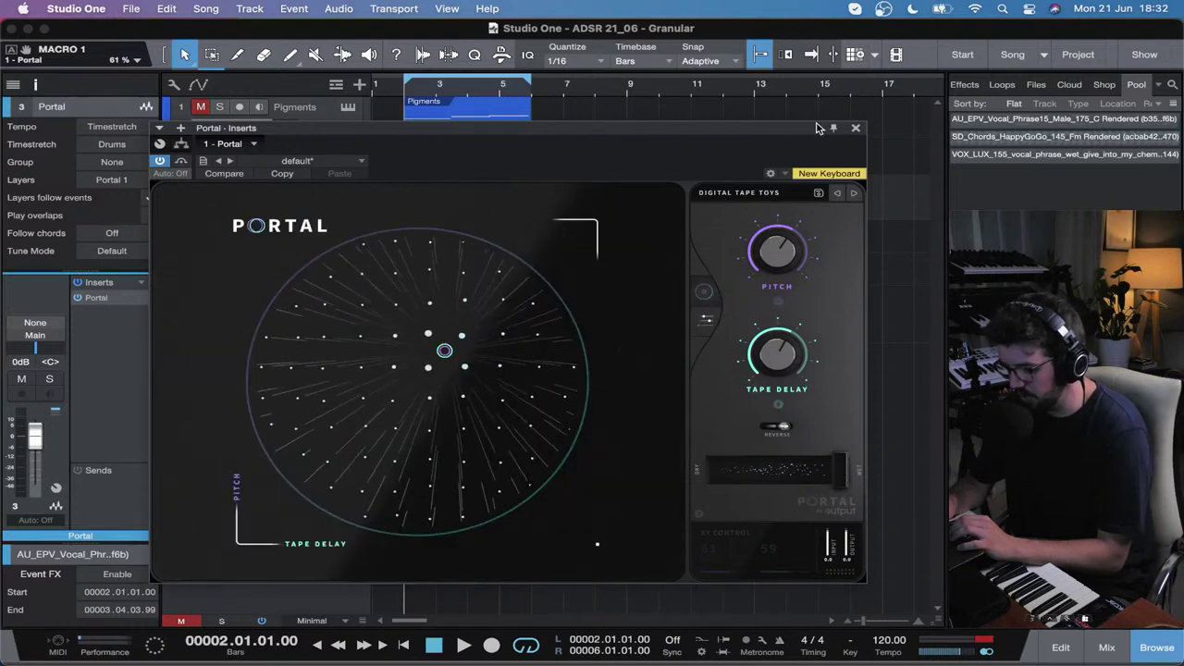
# Step: Shorten the loop range to bars 2 through 4 around the vocal event and reopen the Portal effect
pyautogui.click(856, 128)
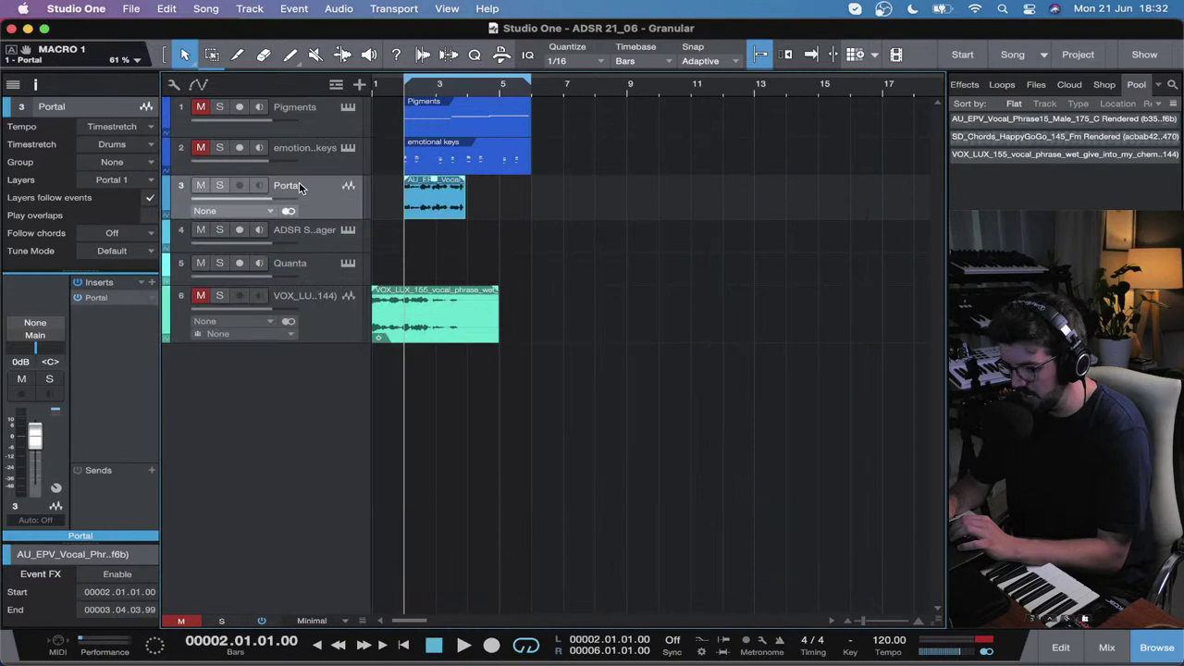
pyautogui.moveTo(470, 70); pyautogui.dragTo(411, 74)
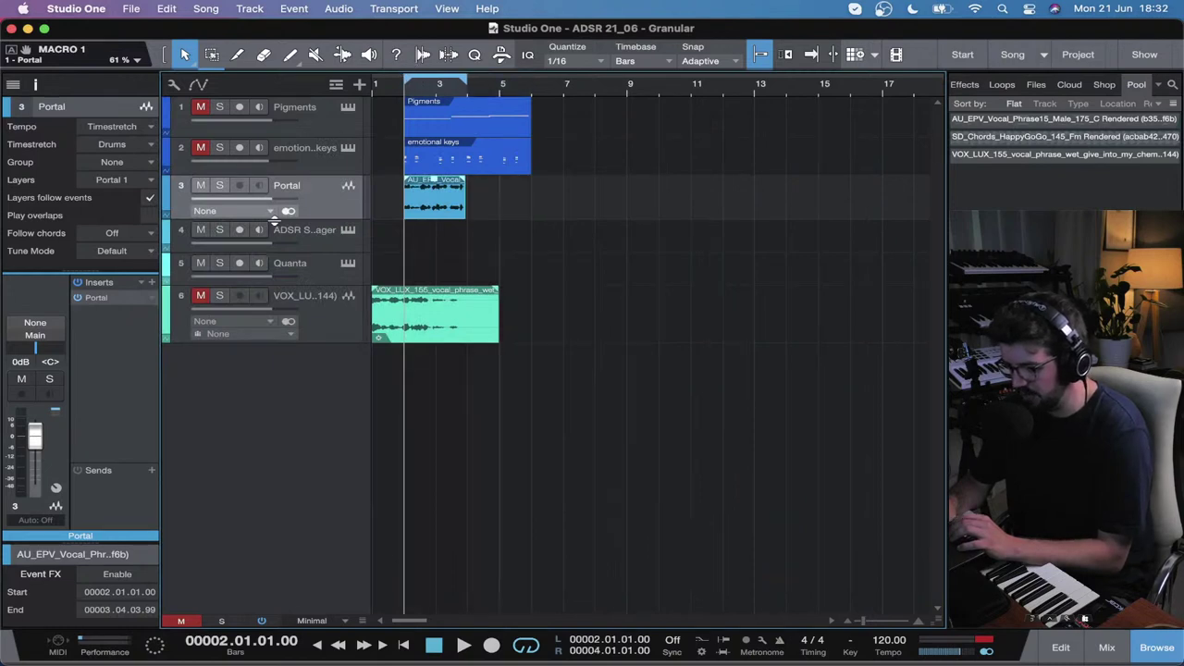
pyautogui.press('F11')
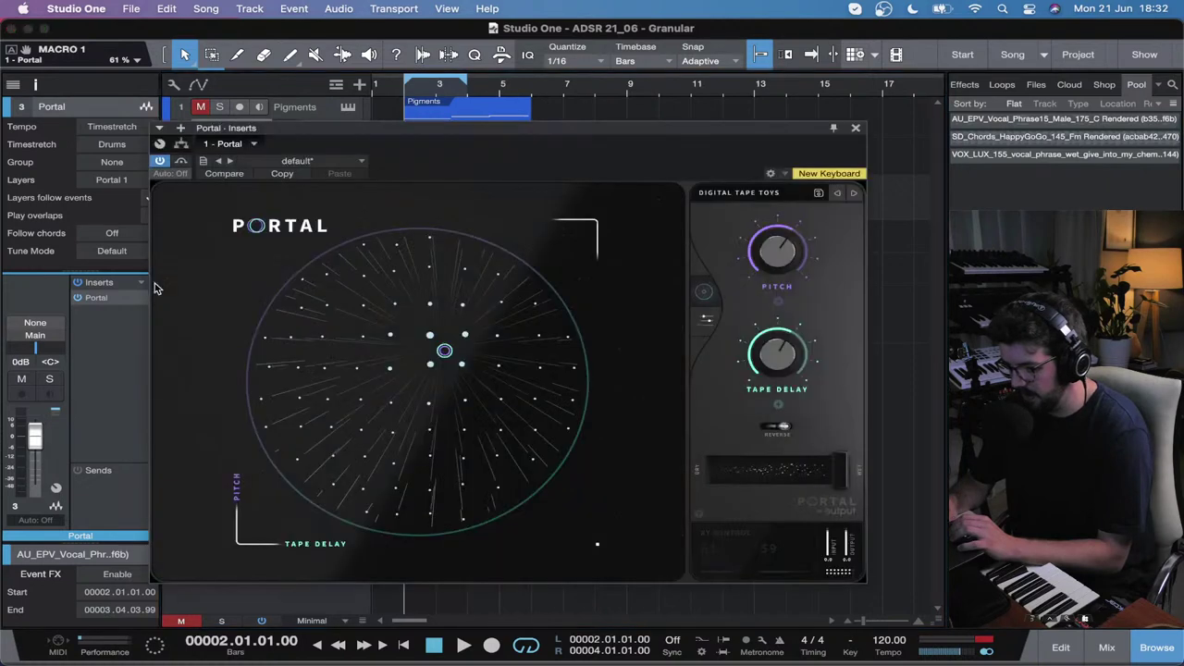
# Step: Browse the preset categories in Portal's preset library
pyautogui.click(279, 225)
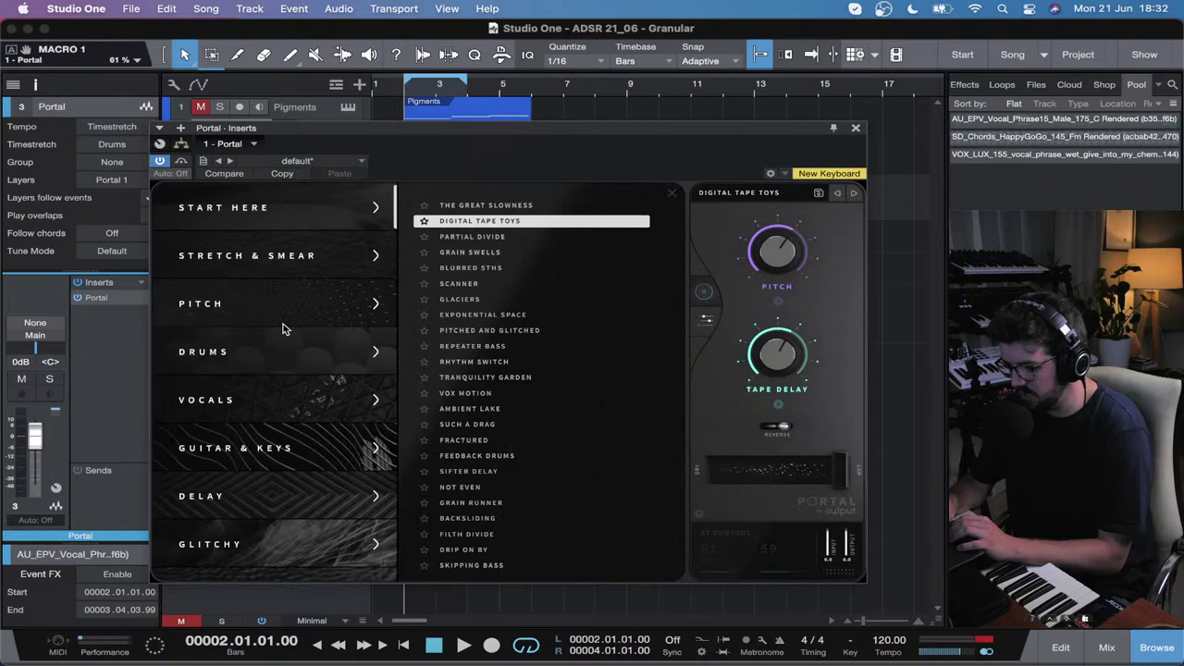
pyautogui.scroll(-5, 287, 370)
pyautogui.scroll(5, 292, 416)
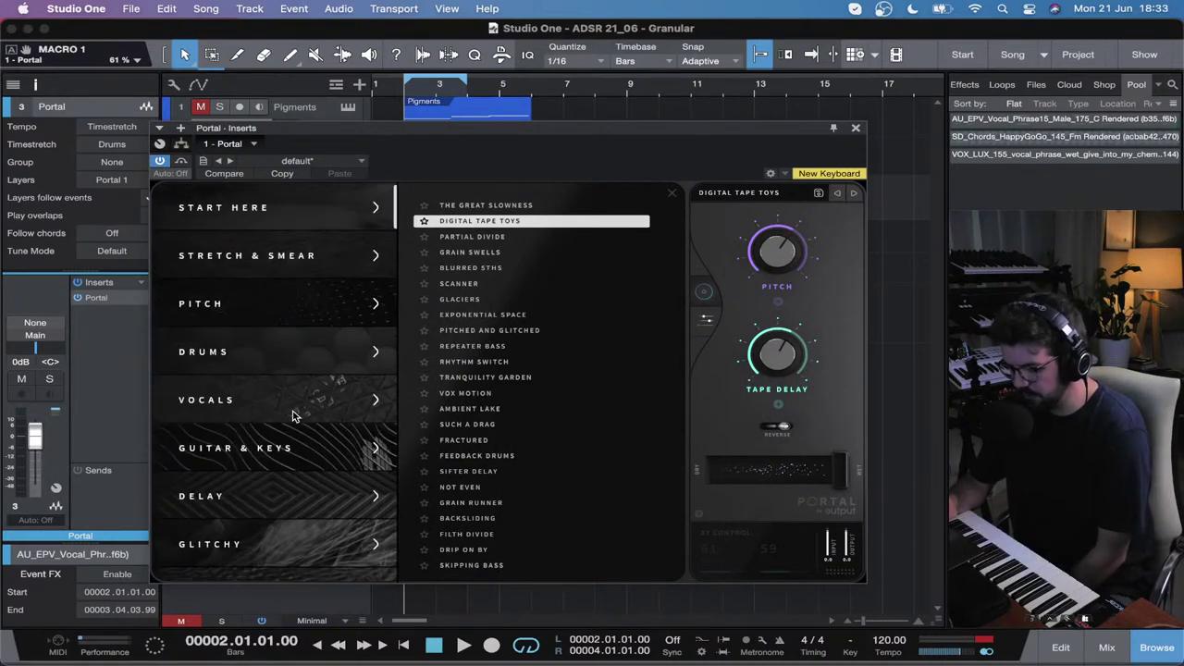
pyautogui.scroll(-5, 291, 419)
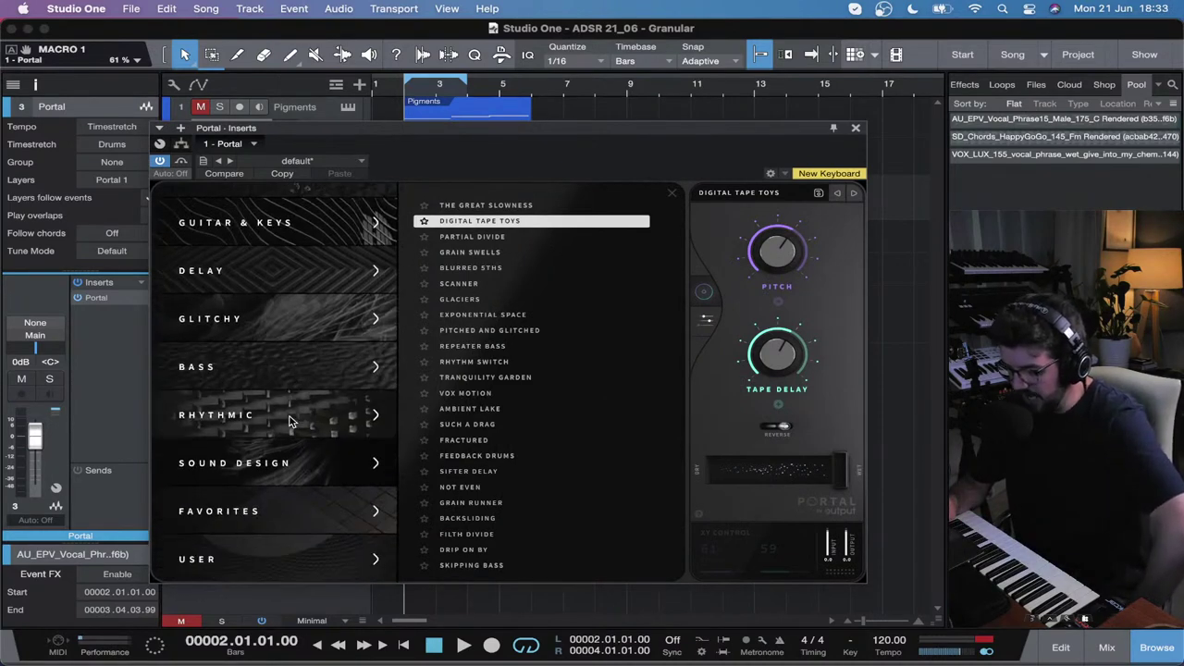
pyautogui.scroll(1, 270, 424)
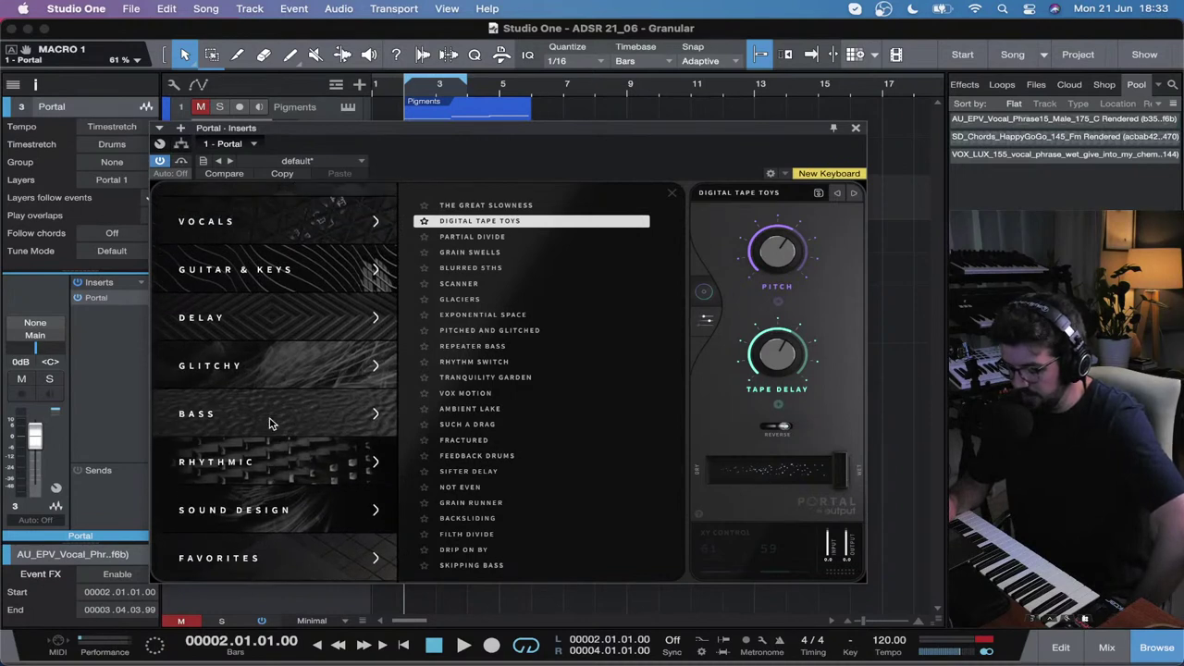
# Step: Load the Harmonic Tracer preset from Portal's Vocals category and lower the track volume to -12.2 dB
pyautogui.scroll(4, 271, 305)
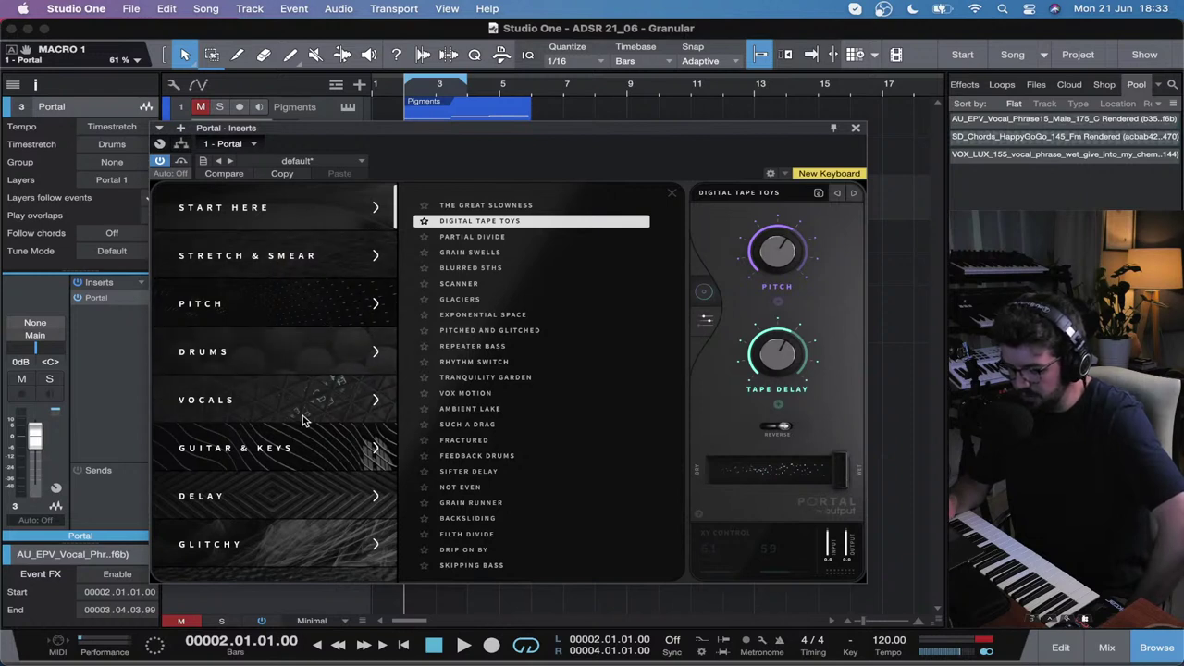
pyautogui.scroll(-4, 301, 430)
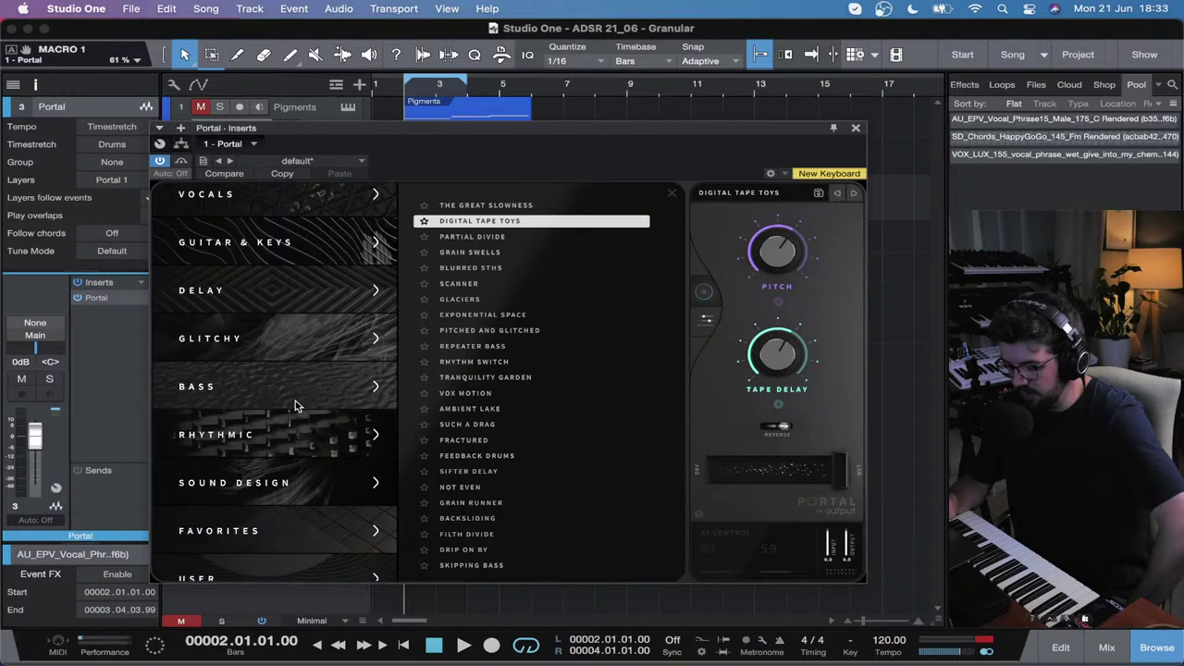
pyautogui.scroll(-1, 295, 400)
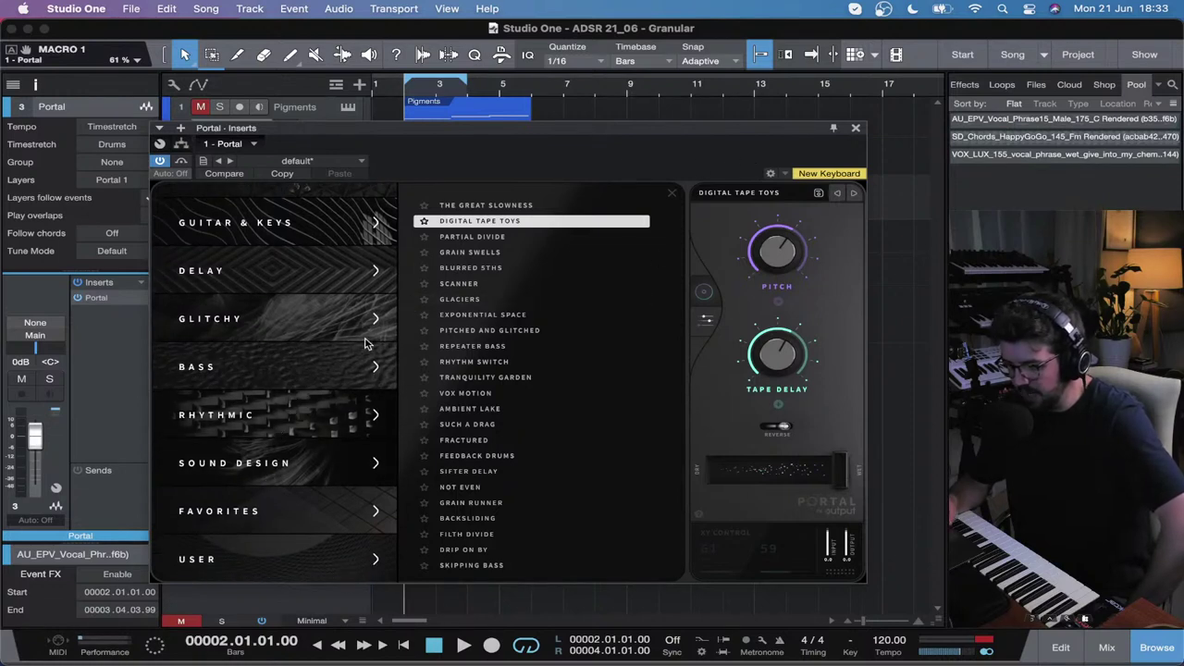
pyautogui.scroll(5, 302, 352)
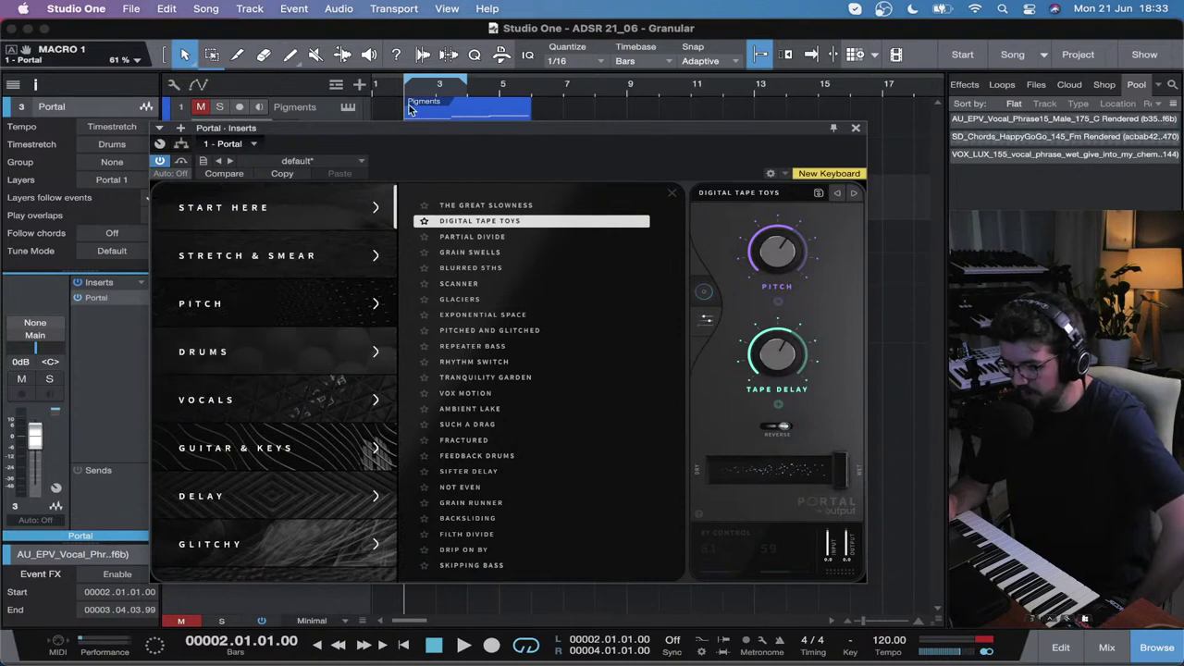
pyautogui.click(285, 355)
pyautogui.click(319, 402)
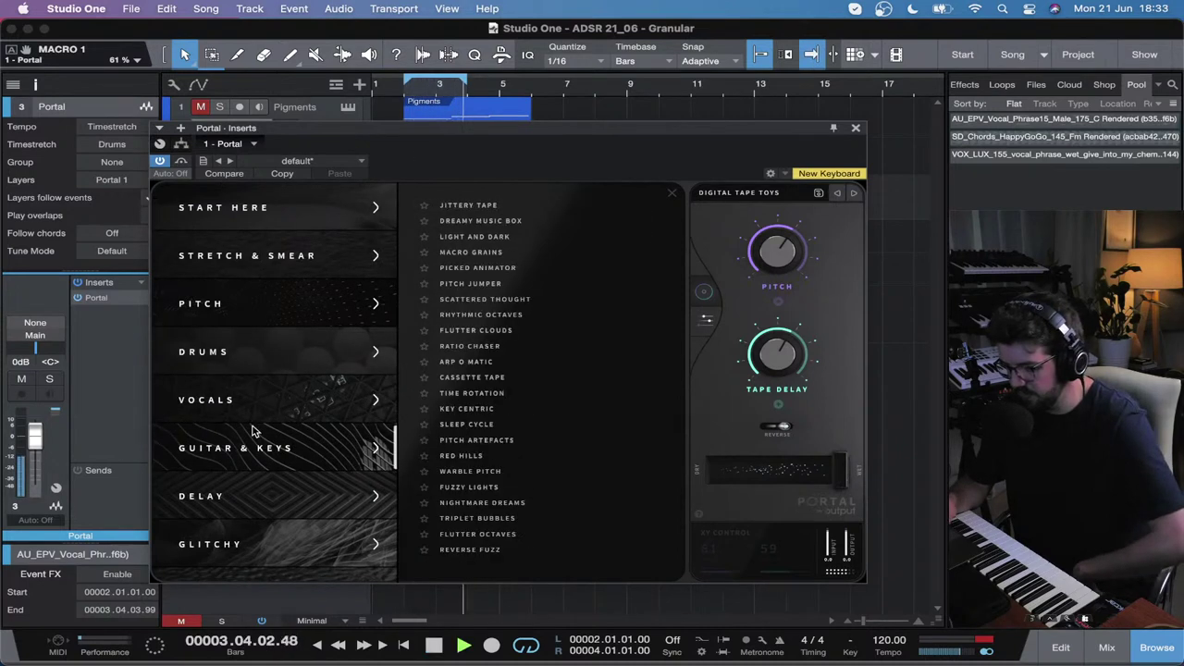
pyautogui.click(507, 204)
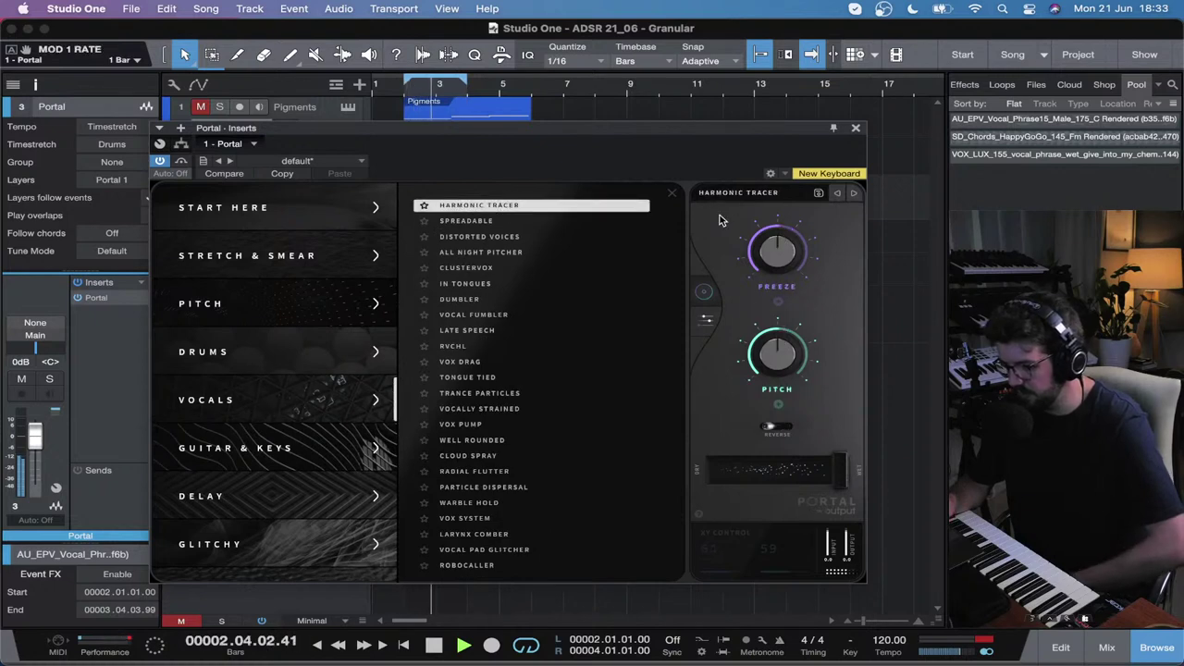
pyautogui.moveTo(48, 438); pyautogui.dragTo(41, 455)
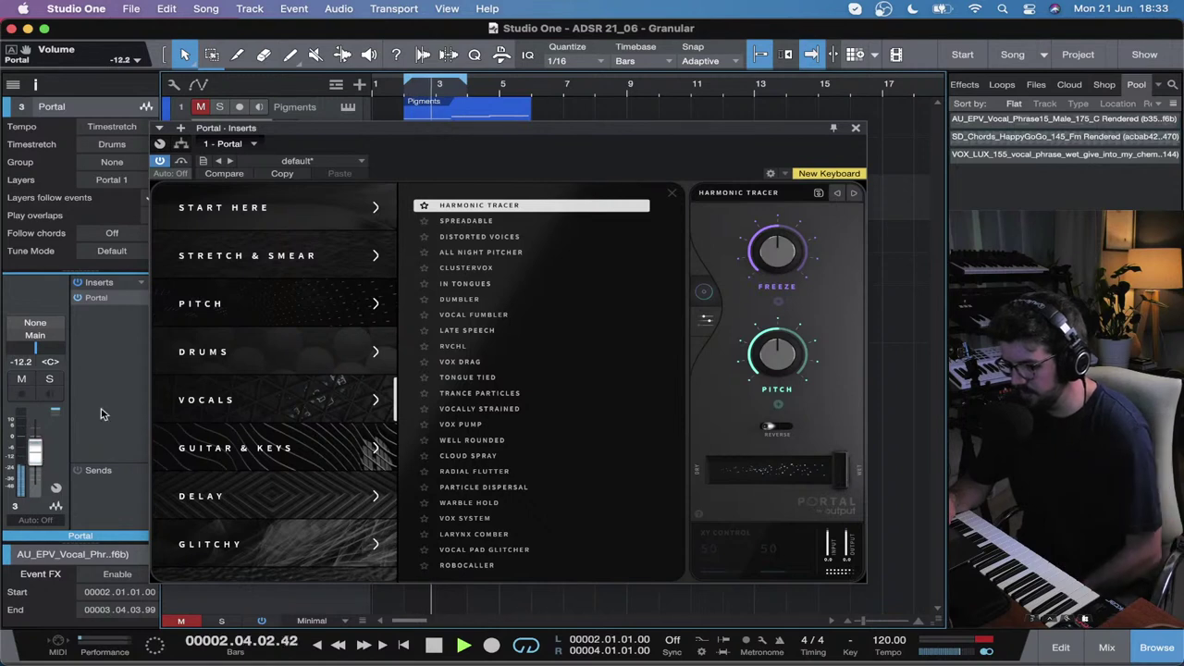
# Step: Audition Vocals presets including Spreadable, Distorted Voices, All Night Pitcher, Clustervox, In Tongues and Vocal Fumbler, ending with Vocally Strained
pyautogui.click(475, 220)
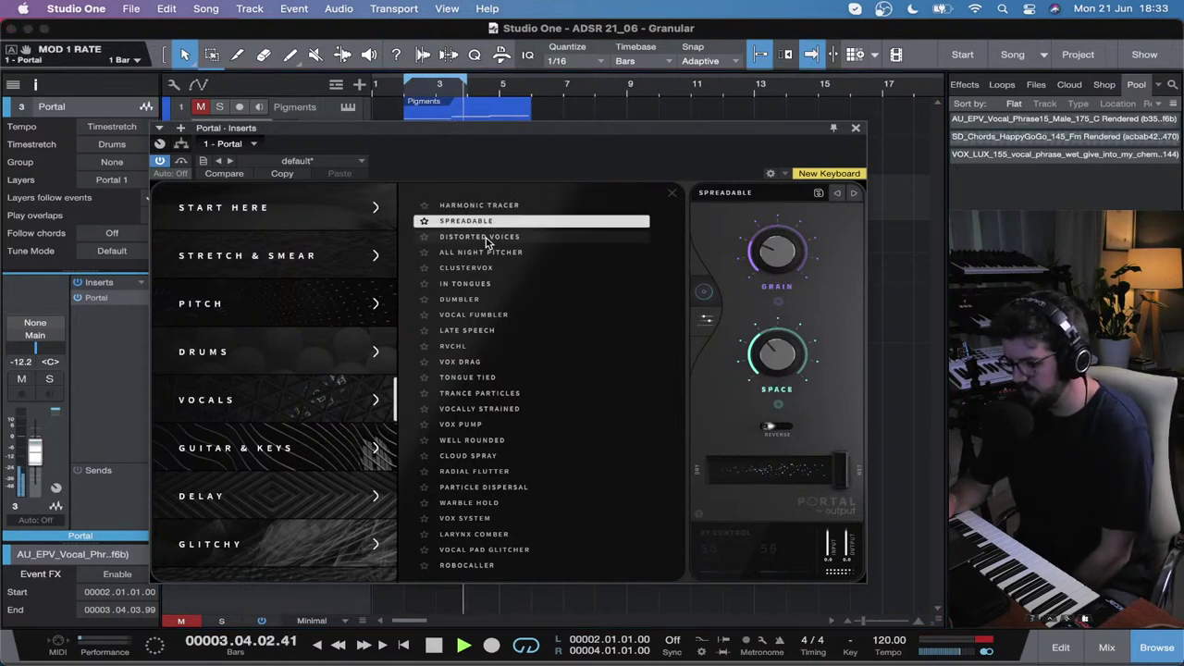
pyautogui.click(487, 238)
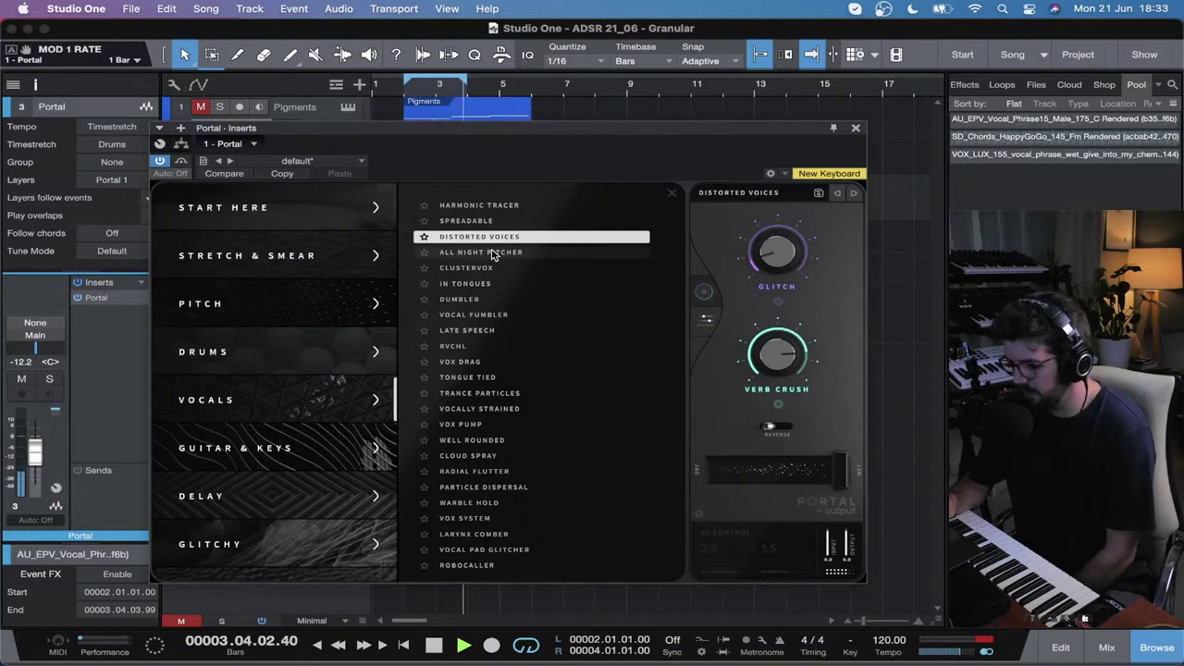
pyautogui.click(490, 255)
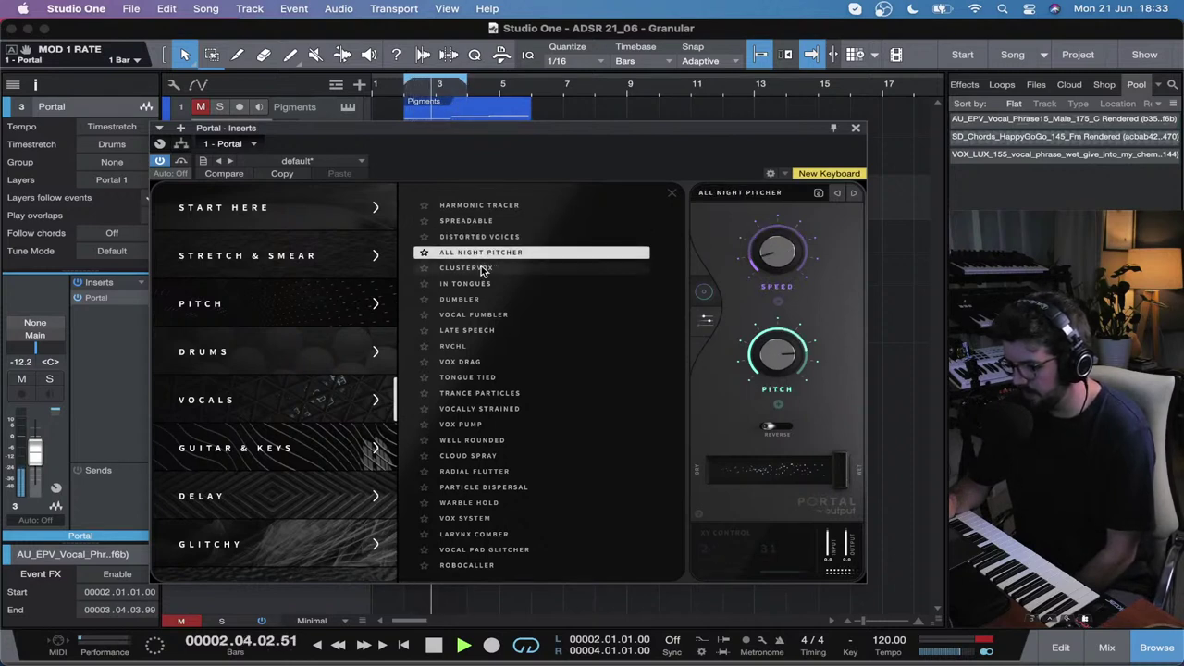
pyautogui.click(482, 269)
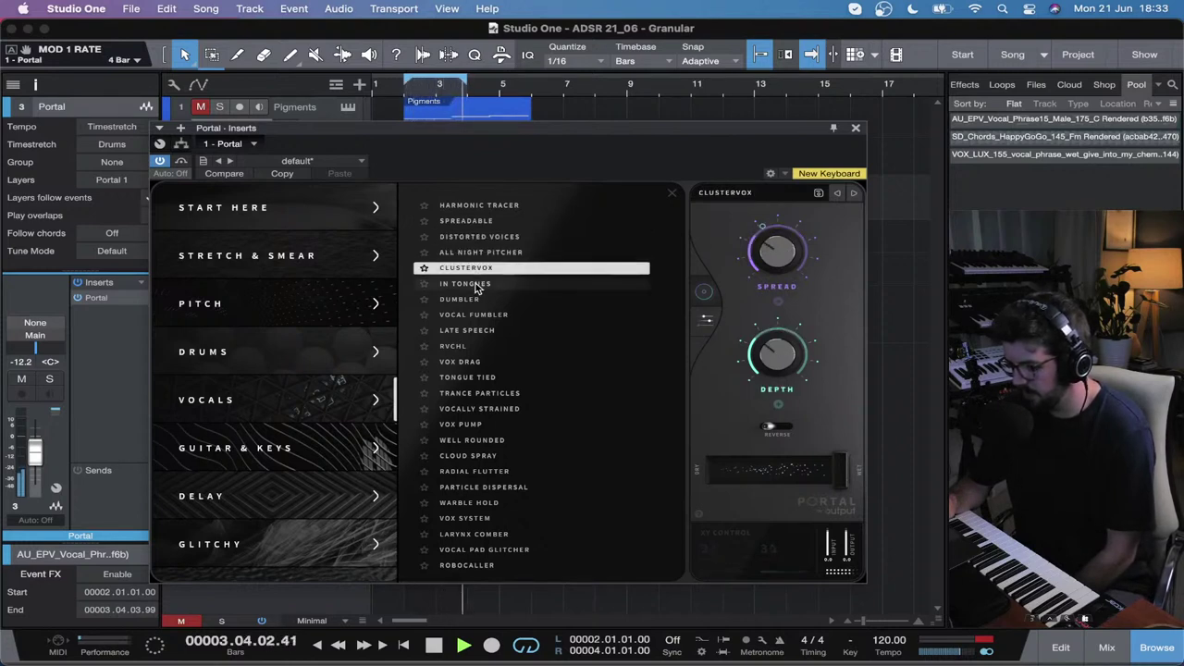
pyautogui.click(477, 285)
pyautogui.click(489, 316)
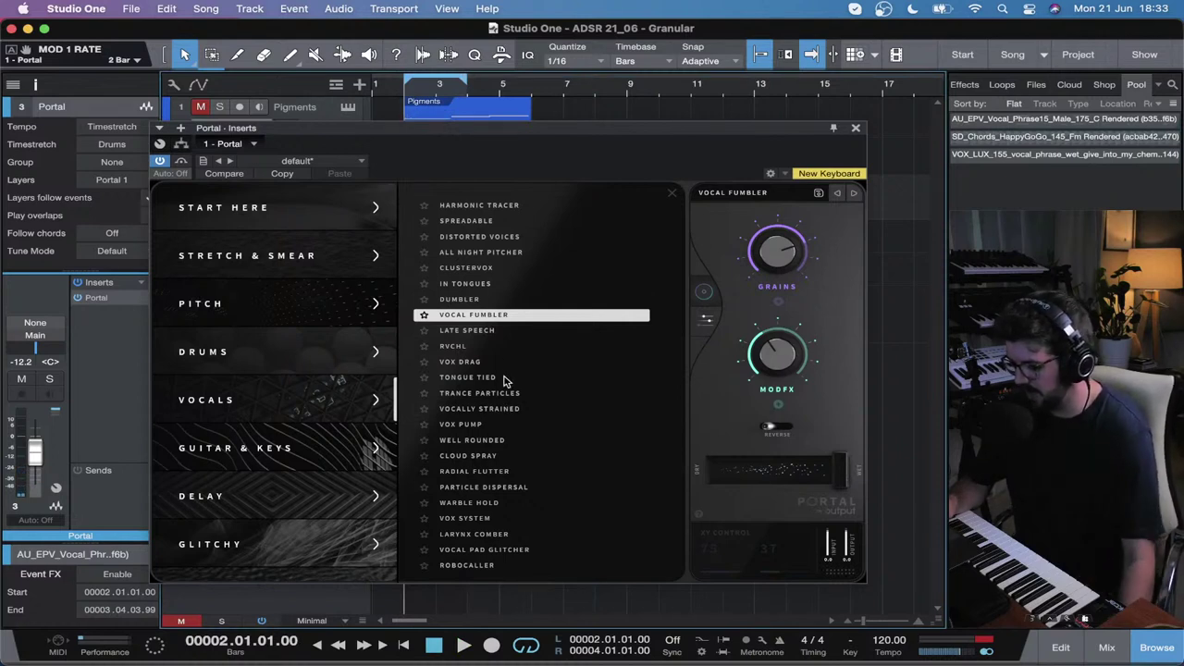
pyautogui.click(491, 409)
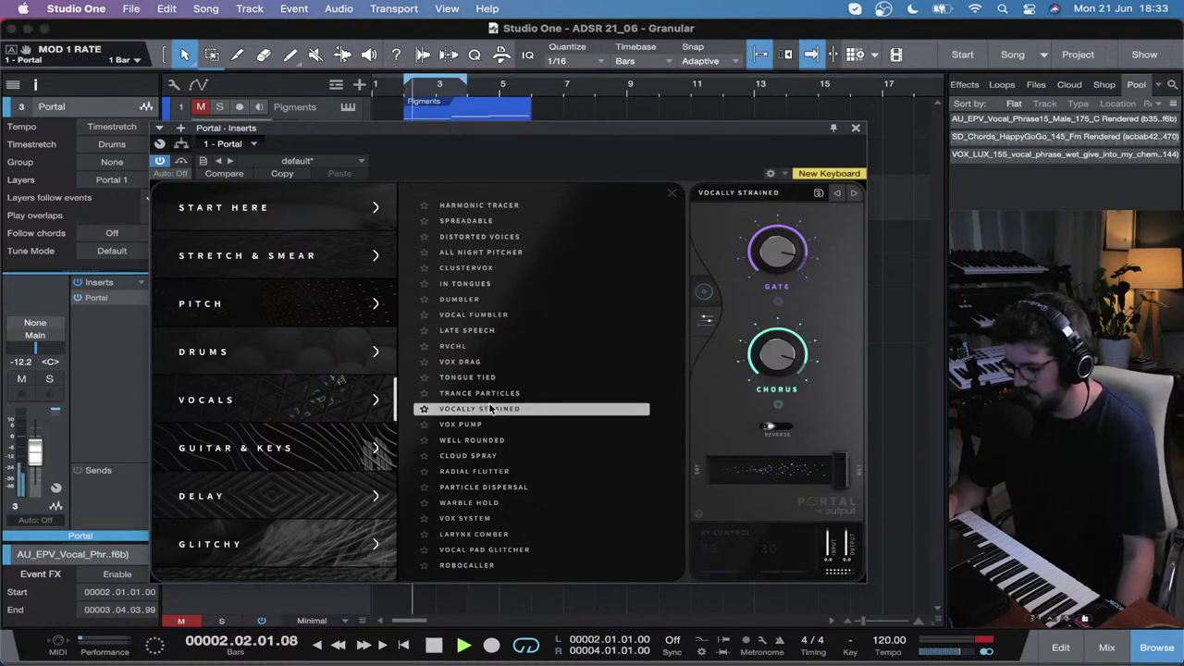
# Step: Close the preset browser, move the XY control to 55% Gate and 59% Chorus, and set Dry/Wet to 44%
pyautogui.click(671, 191)
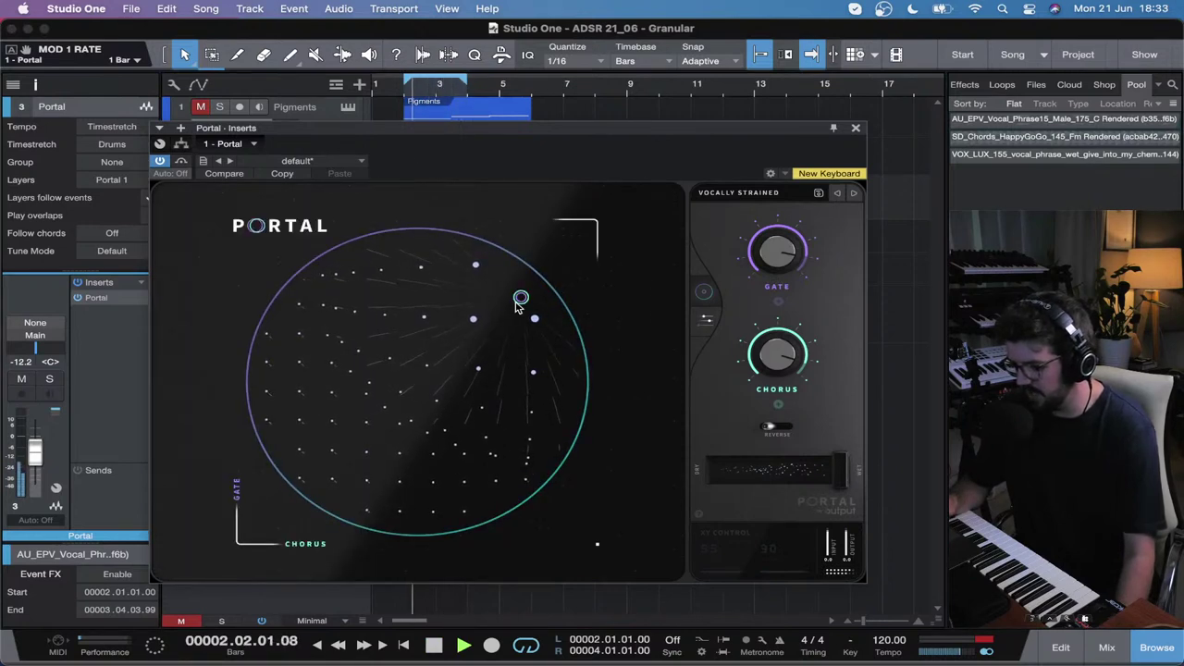
pyautogui.moveTo(521, 298); pyautogui.dragTo(443, 369)
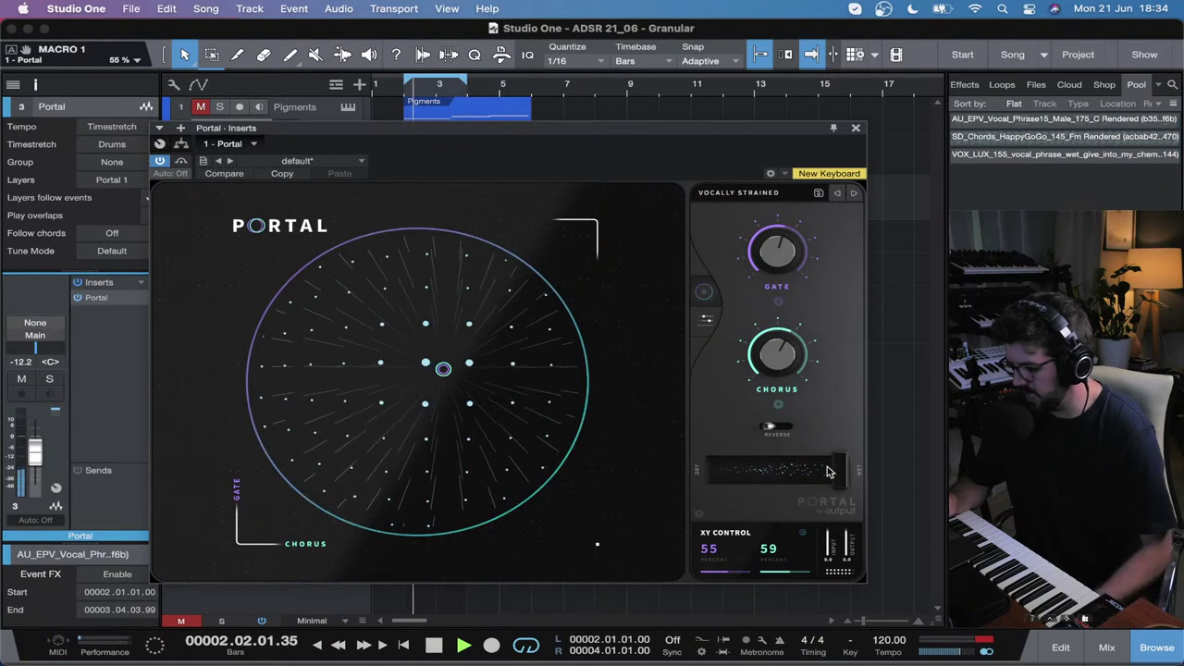
pyautogui.moveTo(837, 469); pyautogui.dragTo(775, 469)
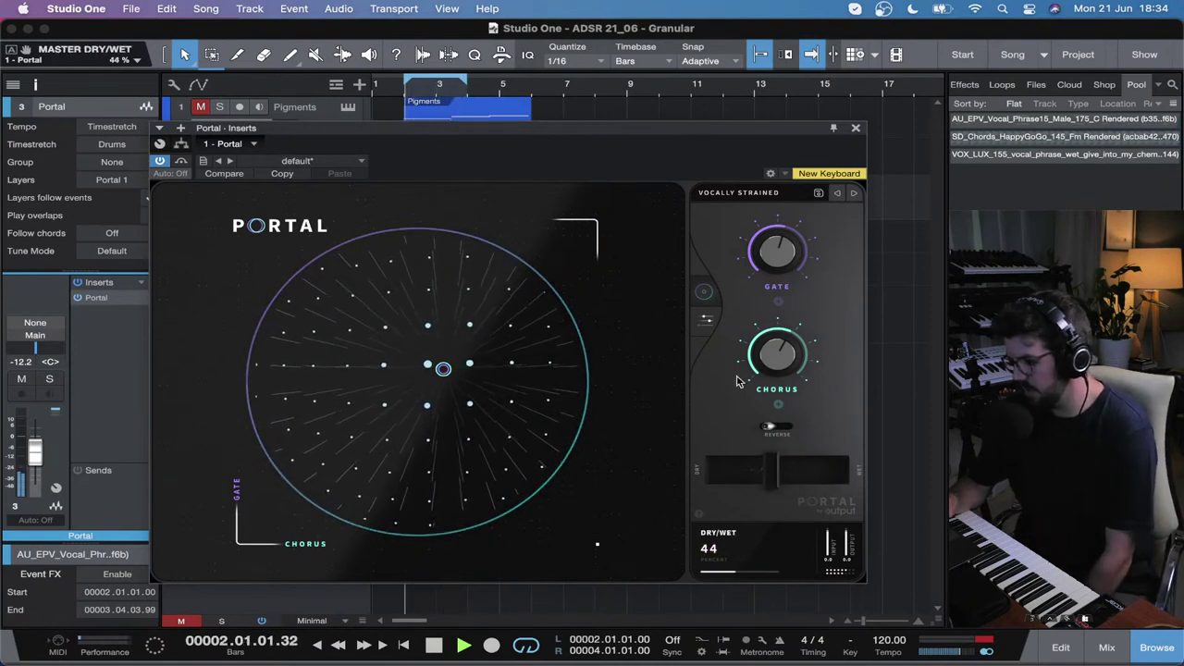
# Step: Show the grain controls and advance through Vox Pump, Well Rounded and Cloud Spray to the Radial Flutter preset
pyautogui.click(705, 321)
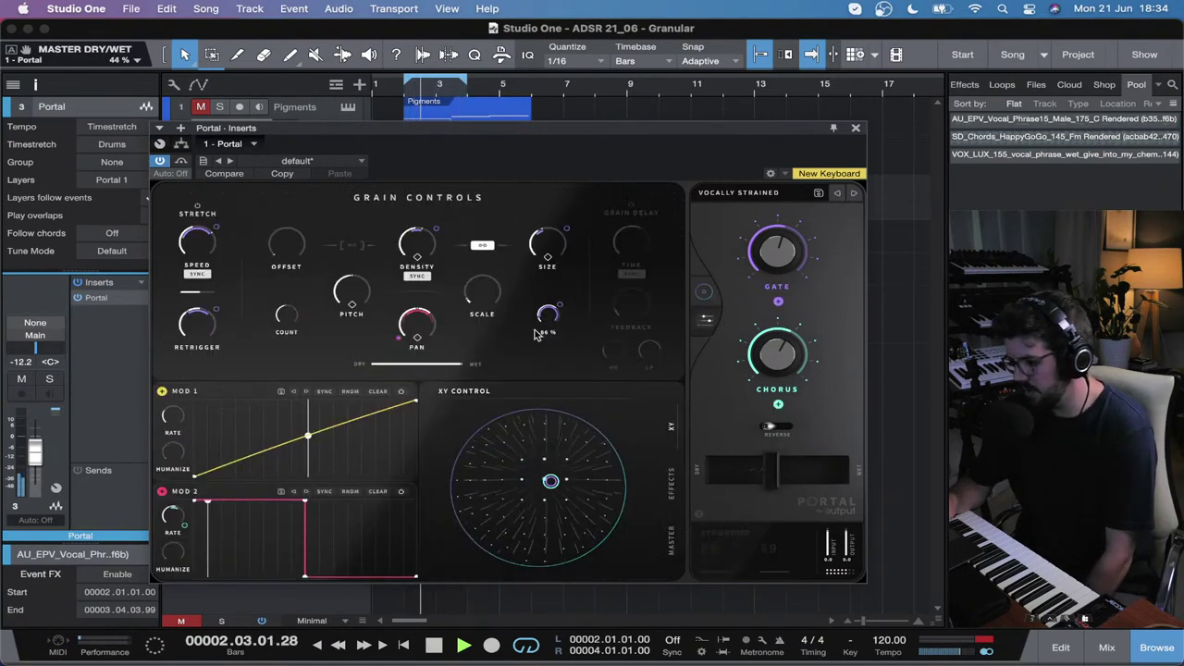
pyautogui.click(836, 195)
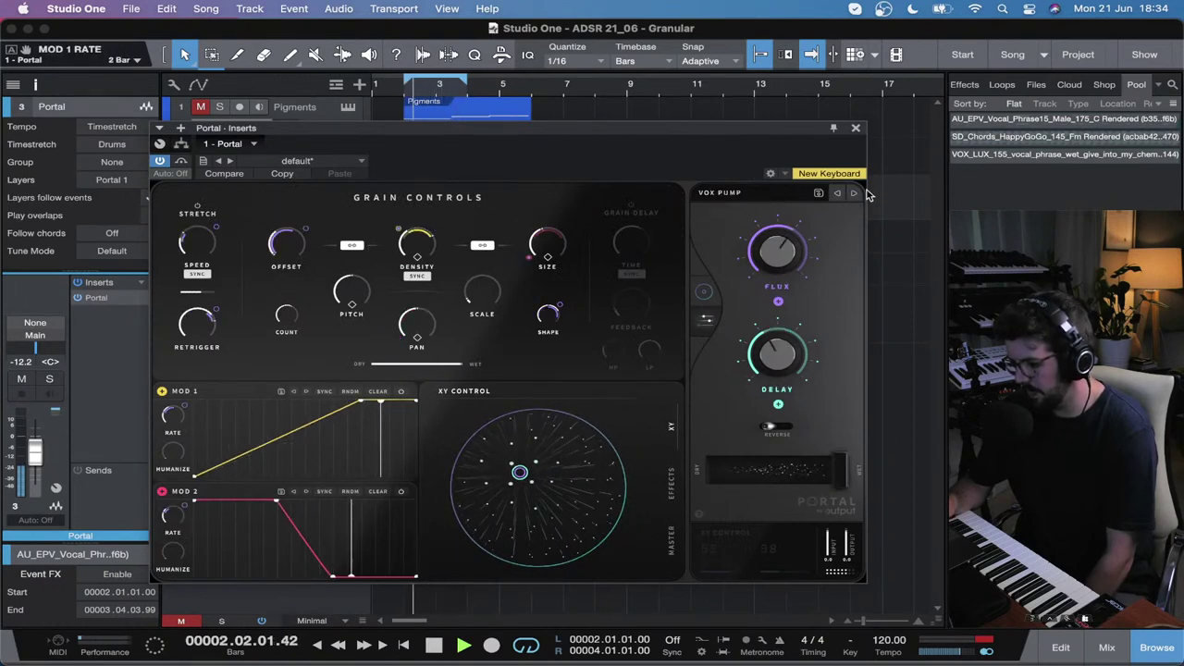
pyautogui.click(856, 194)
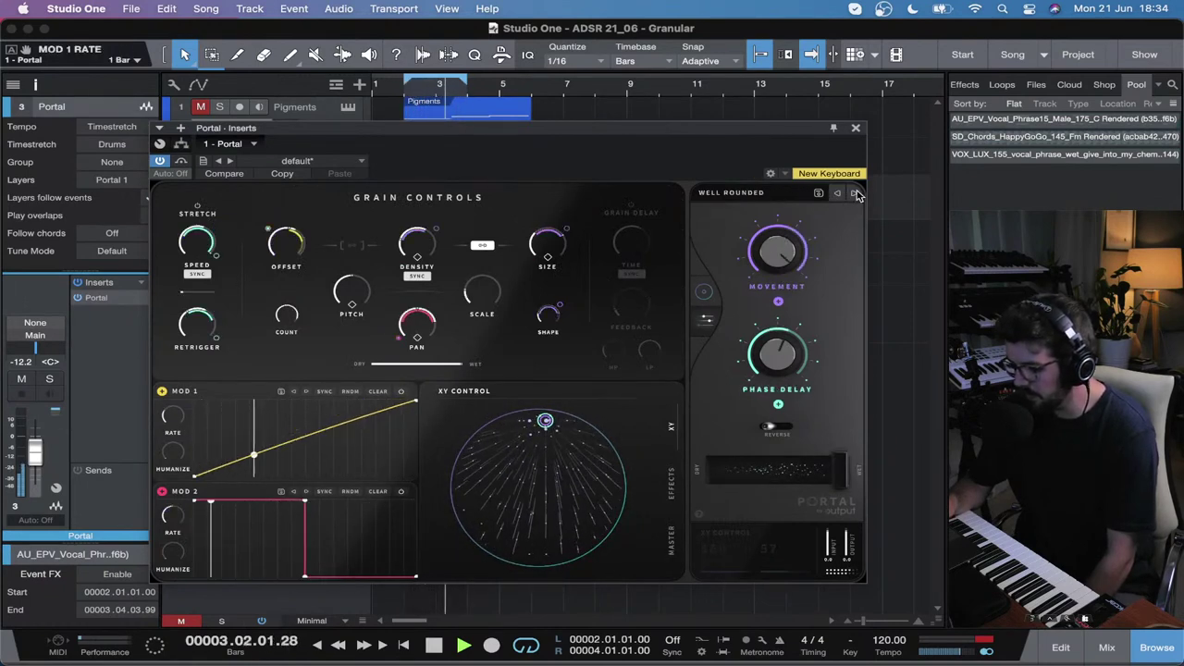
pyautogui.click(855, 195)
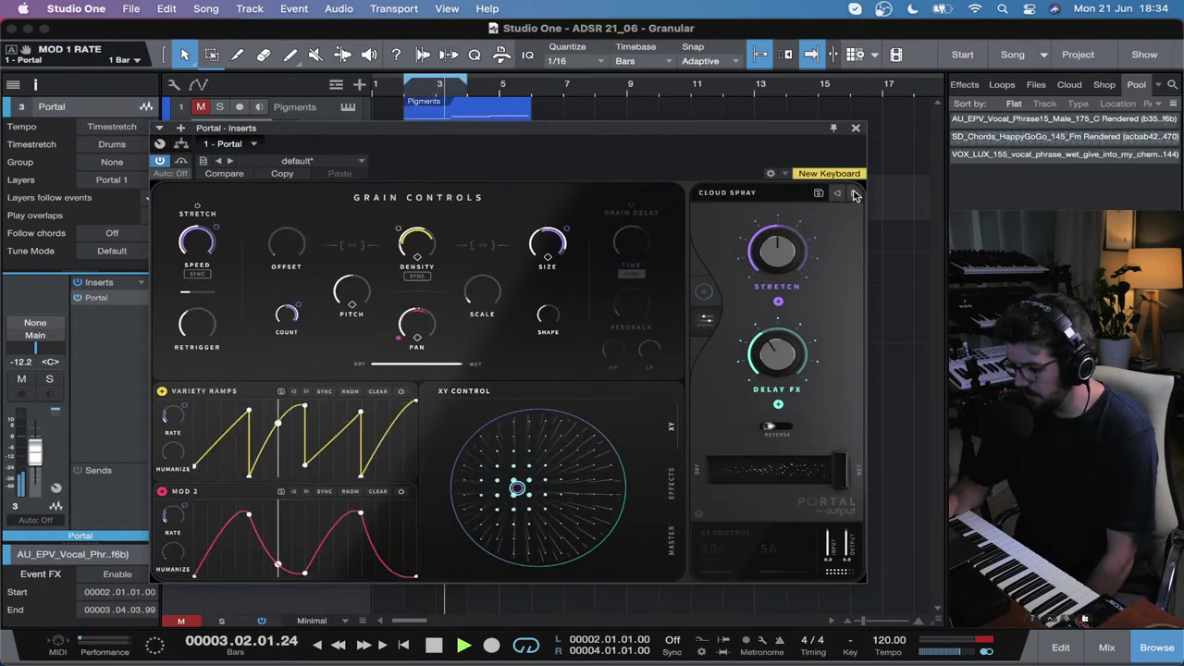
pyautogui.click(856, 194)
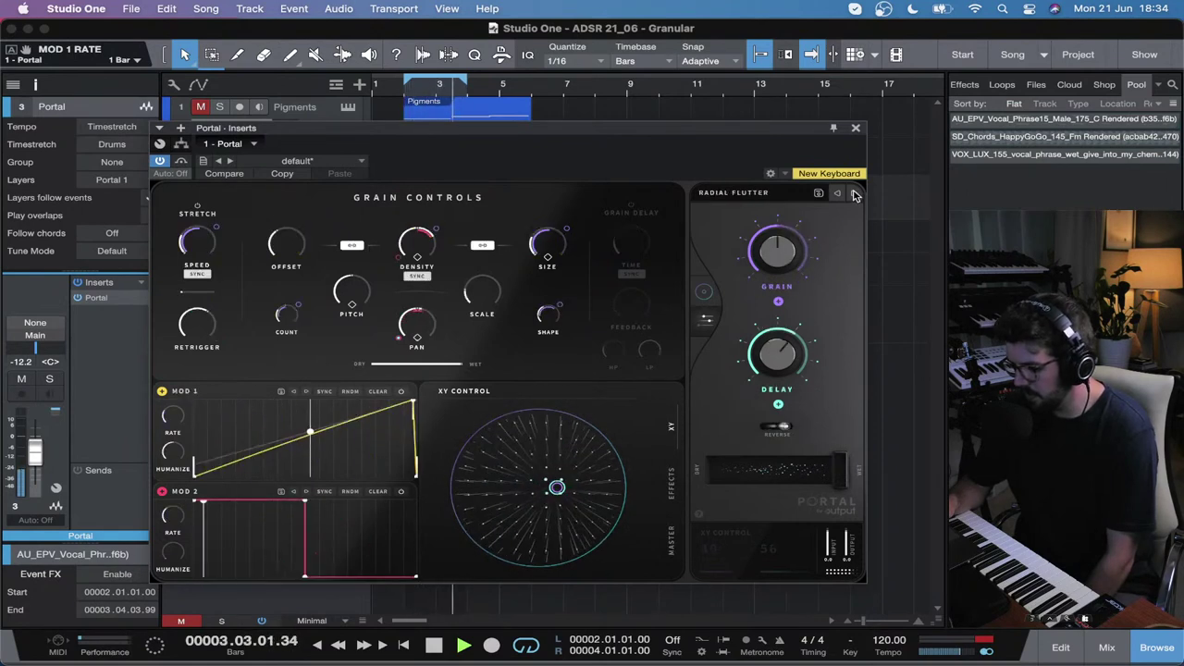
# Step: Toggle Reverse off and back on in the XY view, play the clip, and return to the grain controls
pyautogui.click(700, 293)
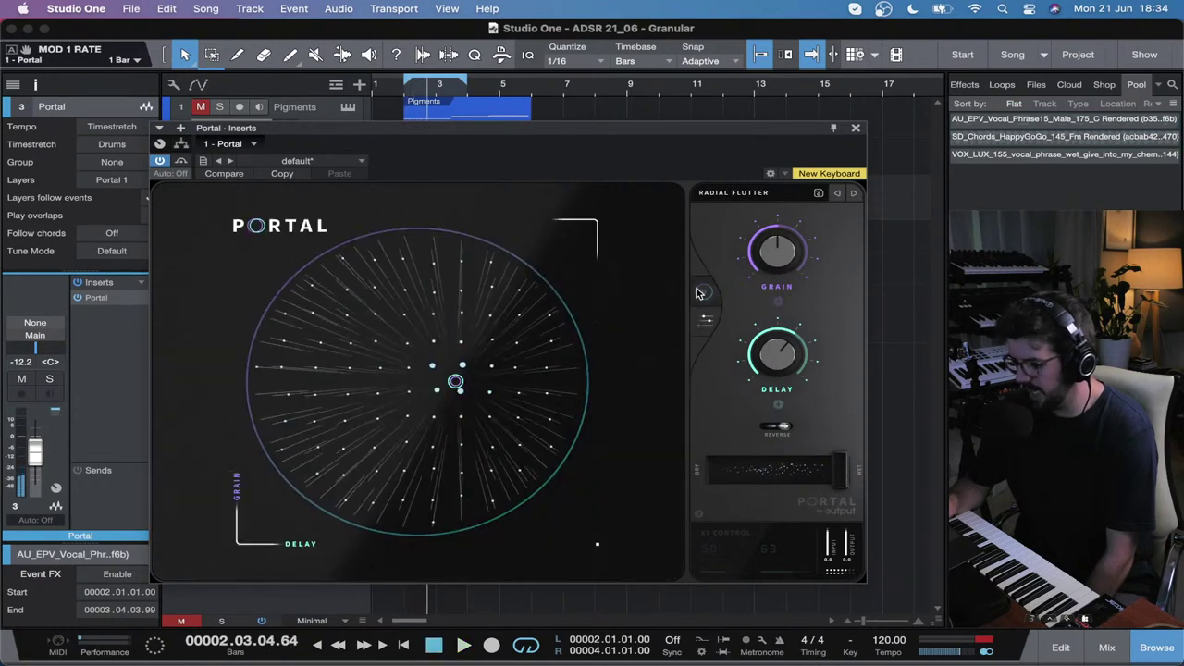
pyautogui.click(785, 427)
pyautogui.click(784, 428)
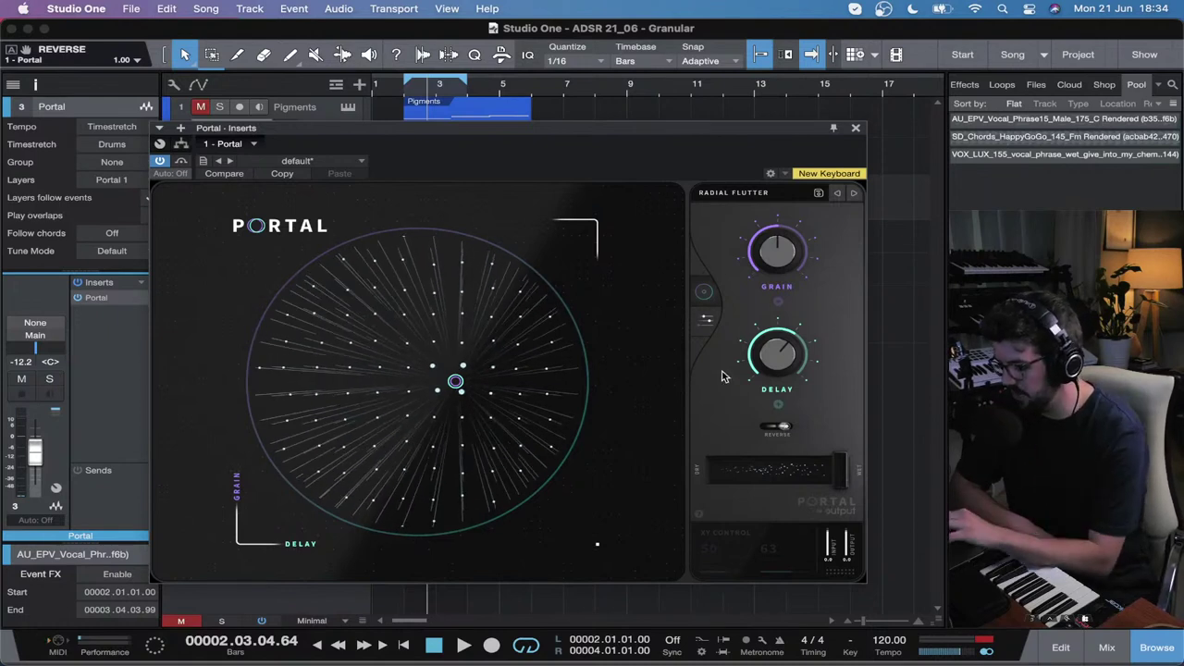
pyautogui.press('space')
pyautogui.click(705, 319)
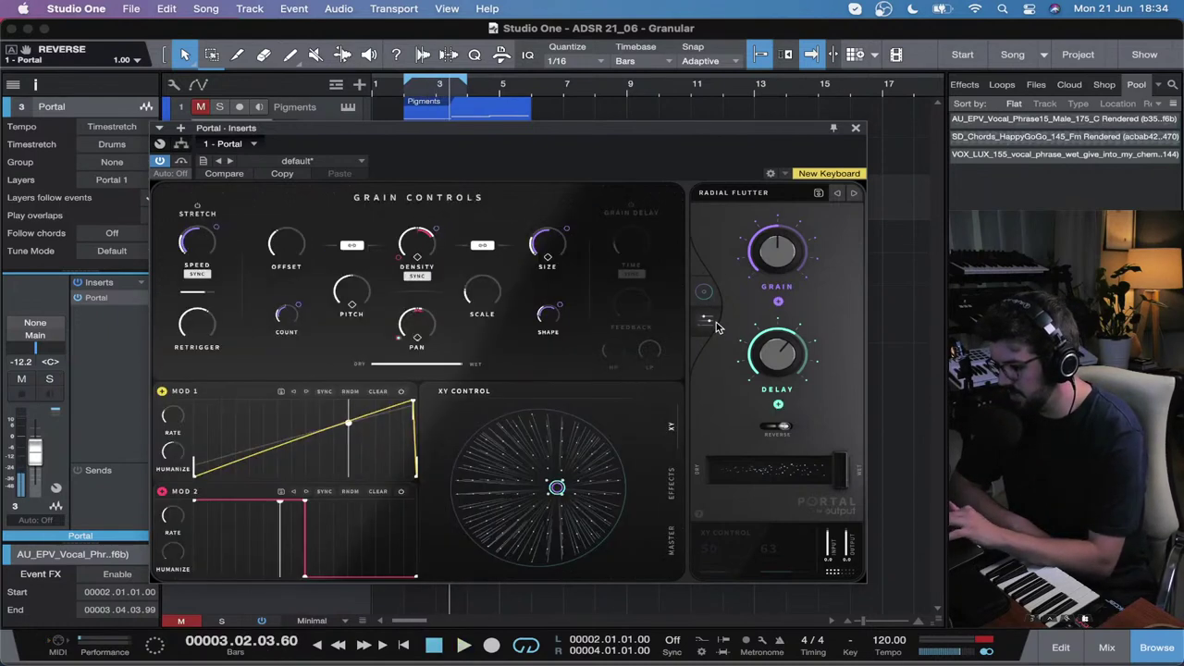
# Step: Play the clip from near the loop start and compare the sound with Stretch switched off and back on
pyautogui.click(399, 88)
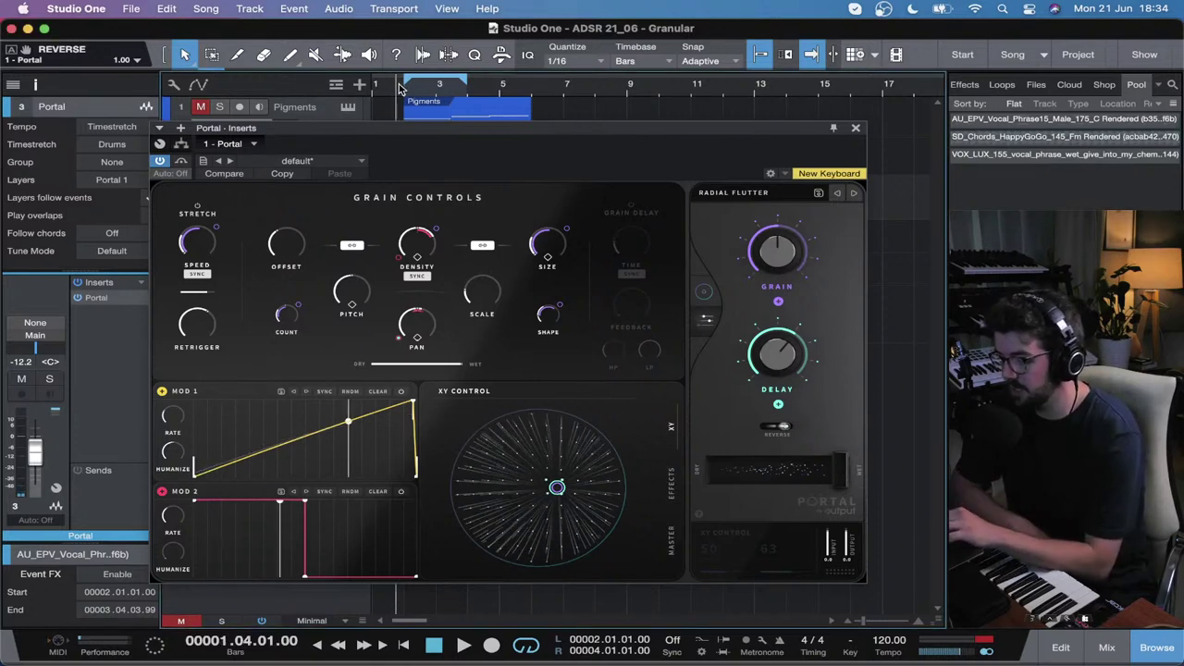
pyautogui.press('space')
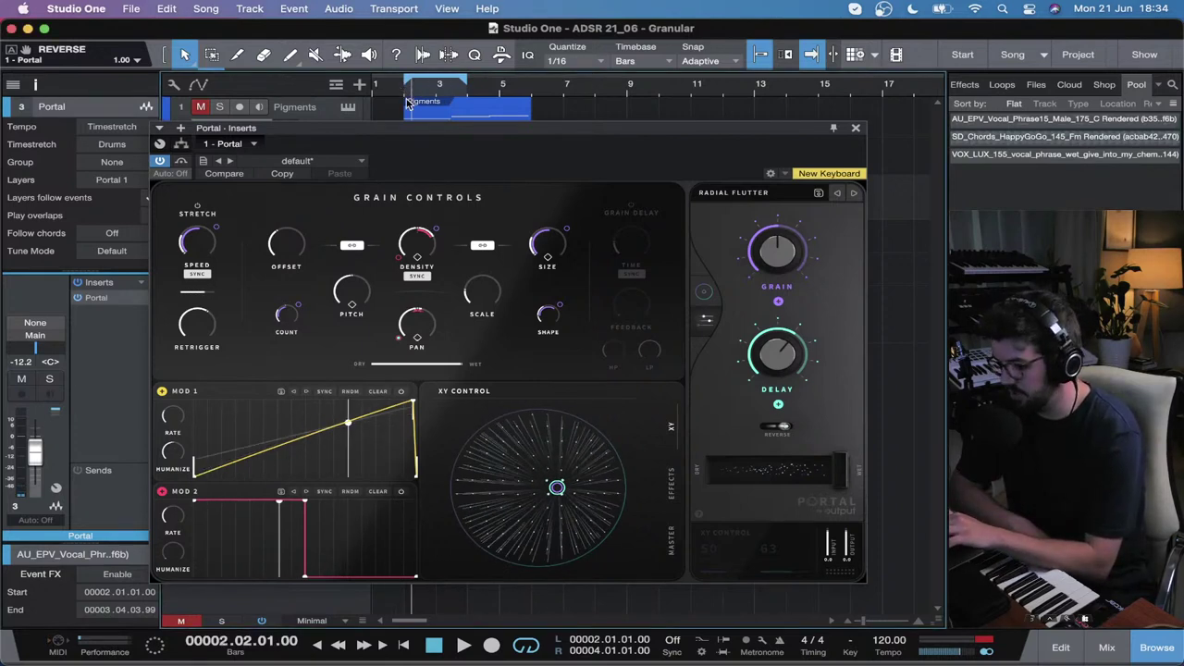
pyautogui.press('space')
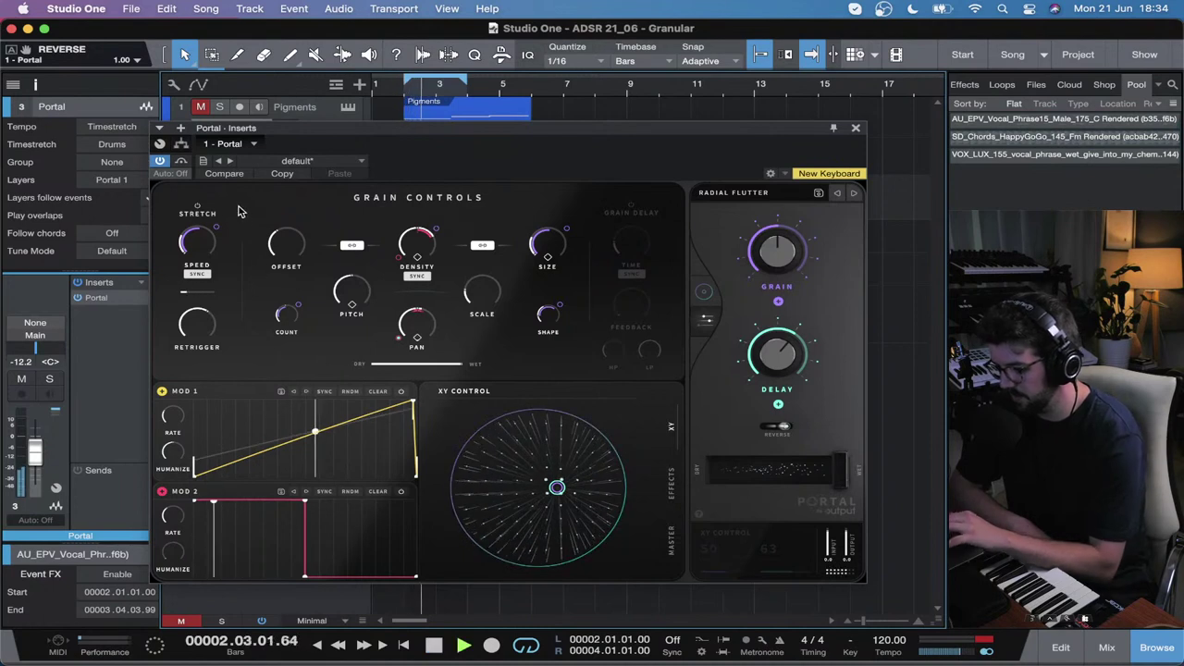
pyautogui.click(197, 212)
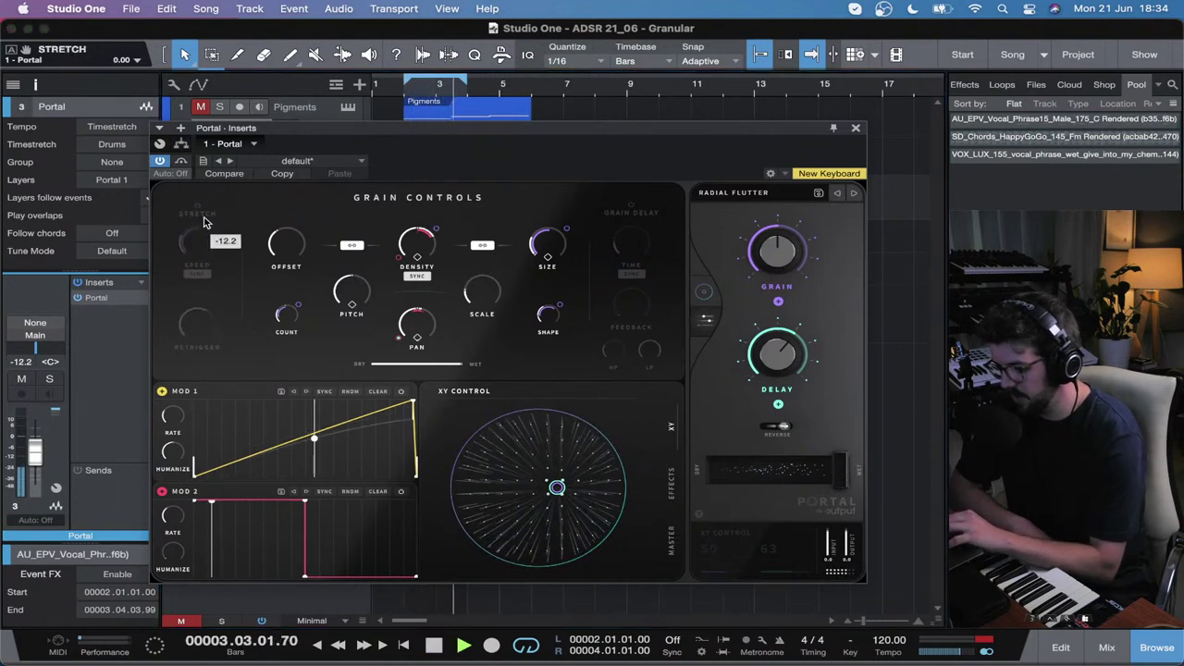
pyautogui.click(197, 212)
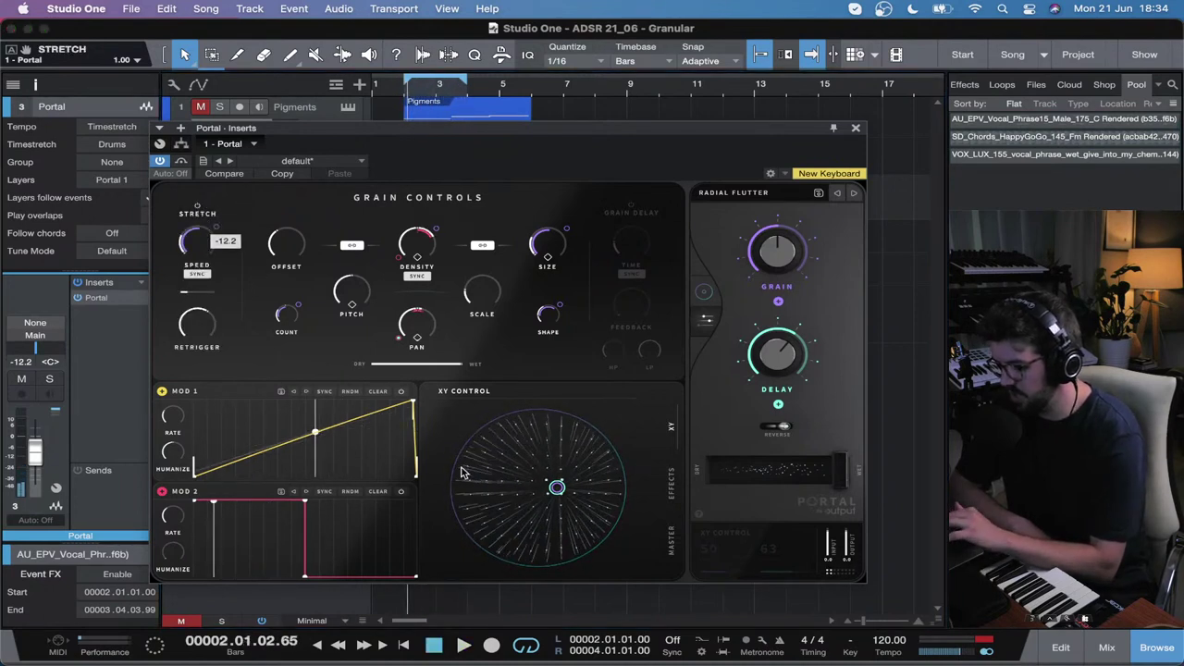
# Step: Raise the Stretch speed to x5/8 and move the XY control to 100% Grain and 15% Delay
pyautogui.moveTo(194, 241)
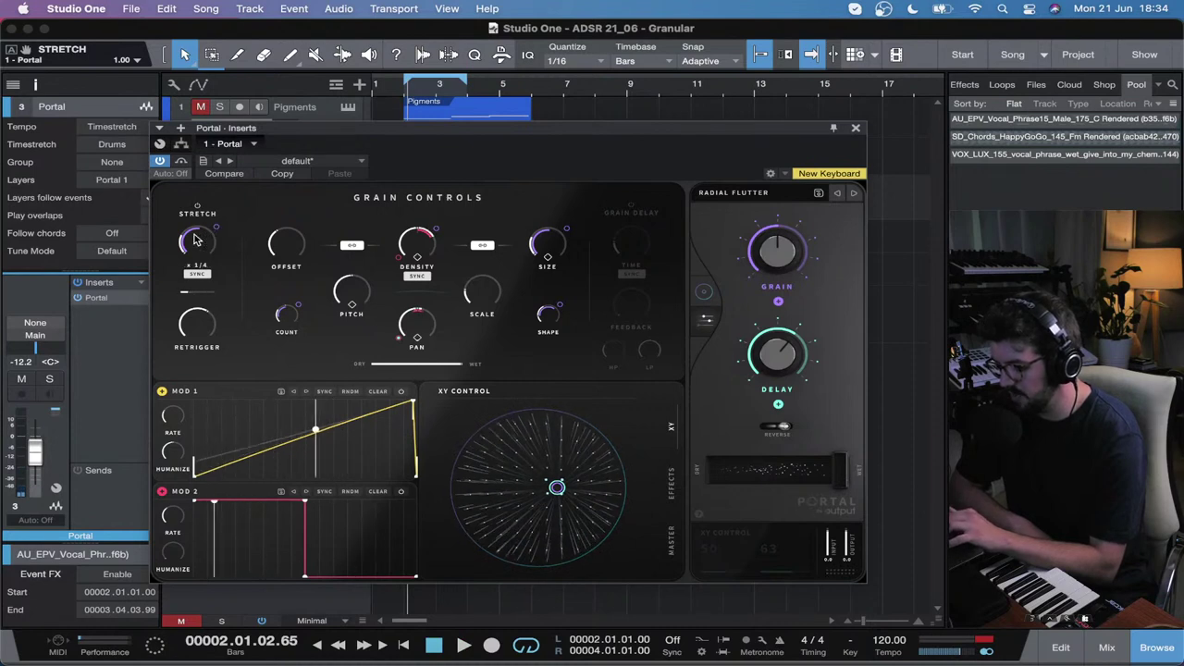
pyautogui.moveTo(194, 240); pyautogui.dragTo(204, 178)
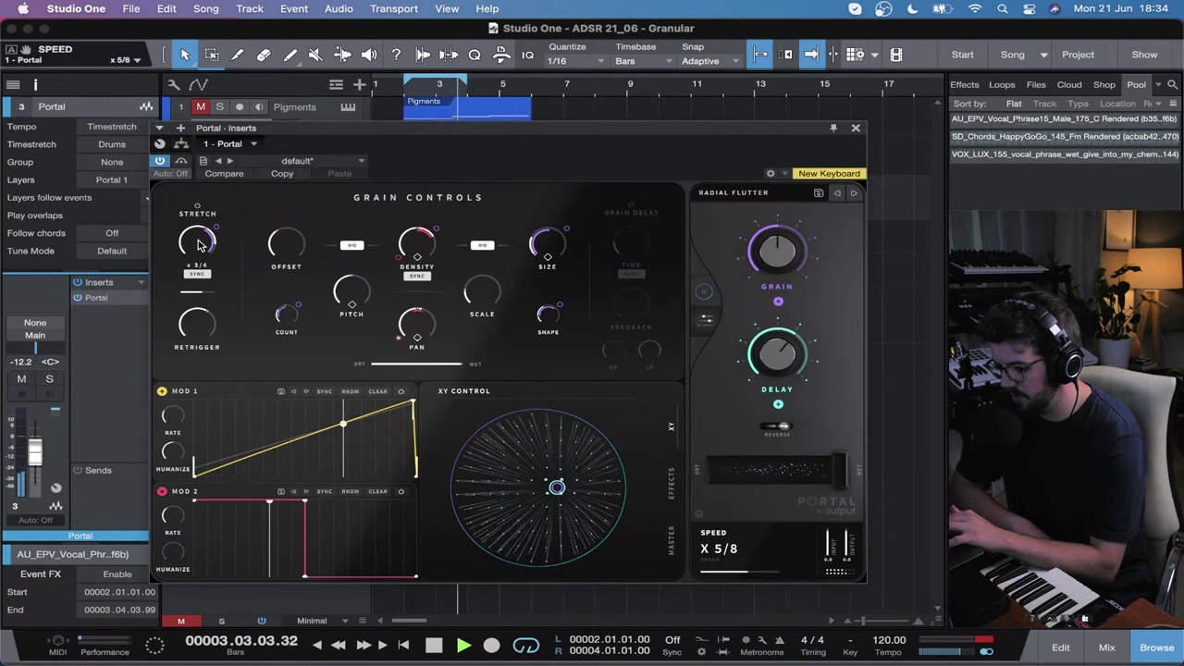
pyautogui.moveTo(542, 521); pyautogui.dragTo(500, 429)
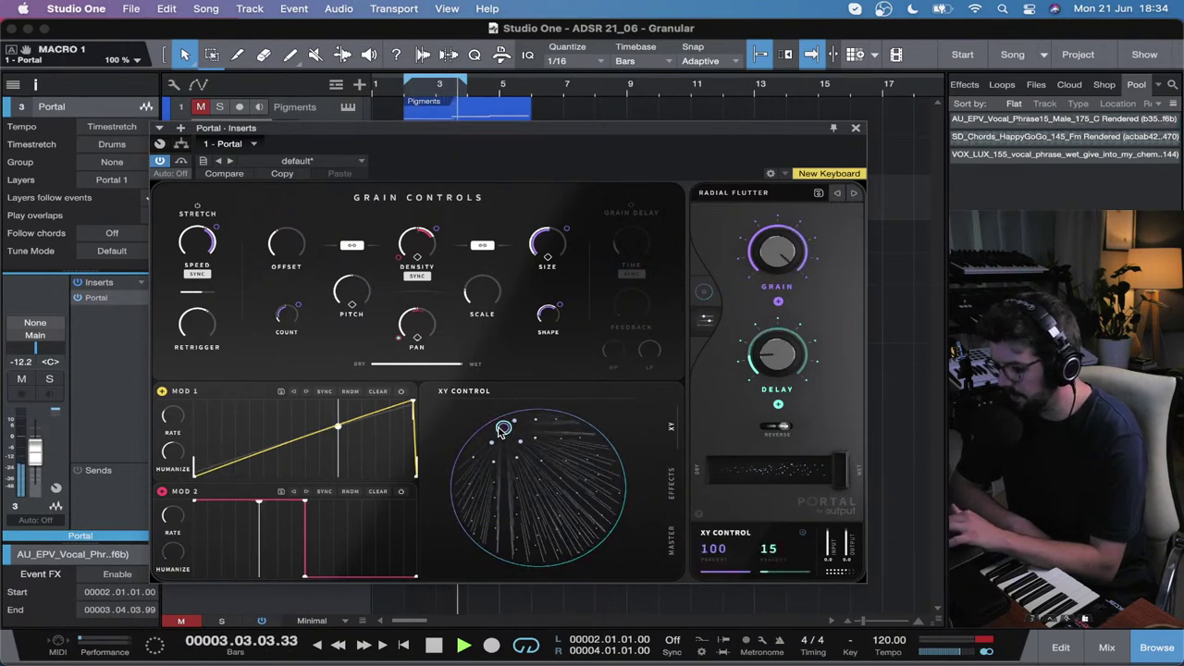
# Step: Reduce the Stretch speed to x1/8 and set Retrigger to 1/2 D
pyautogui.moveTo(197, 242); pyautogui.dragTo(197, 259)
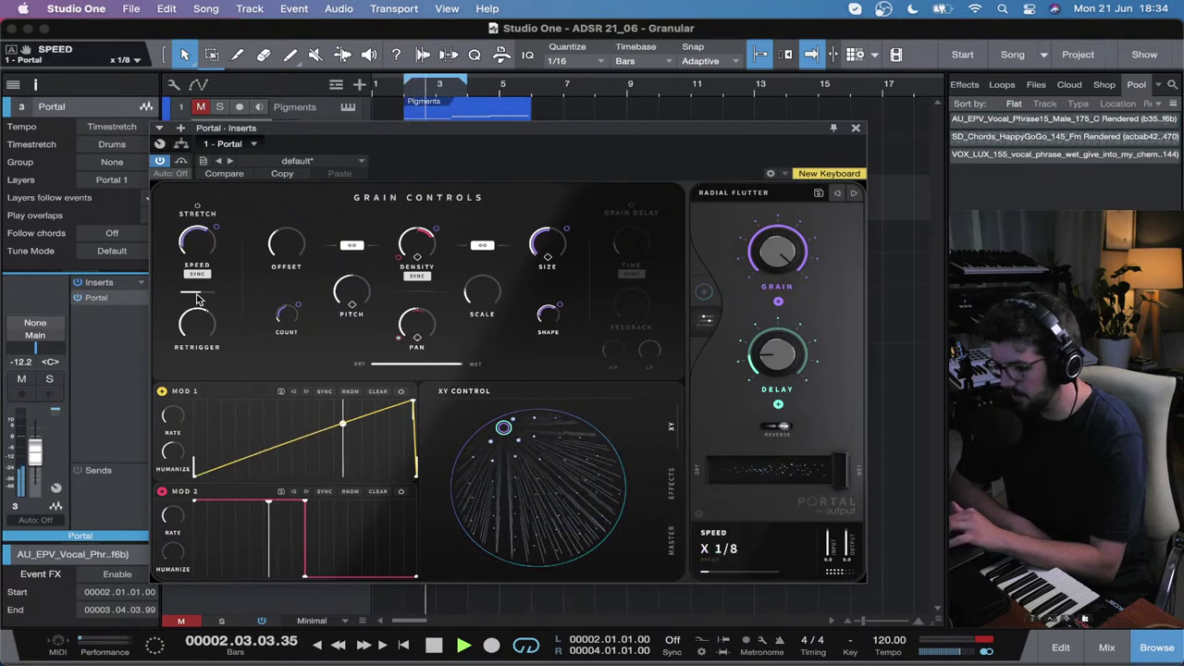
pyautogui.moveTo(198, 319); pyautogui.dragTo(199, 307)
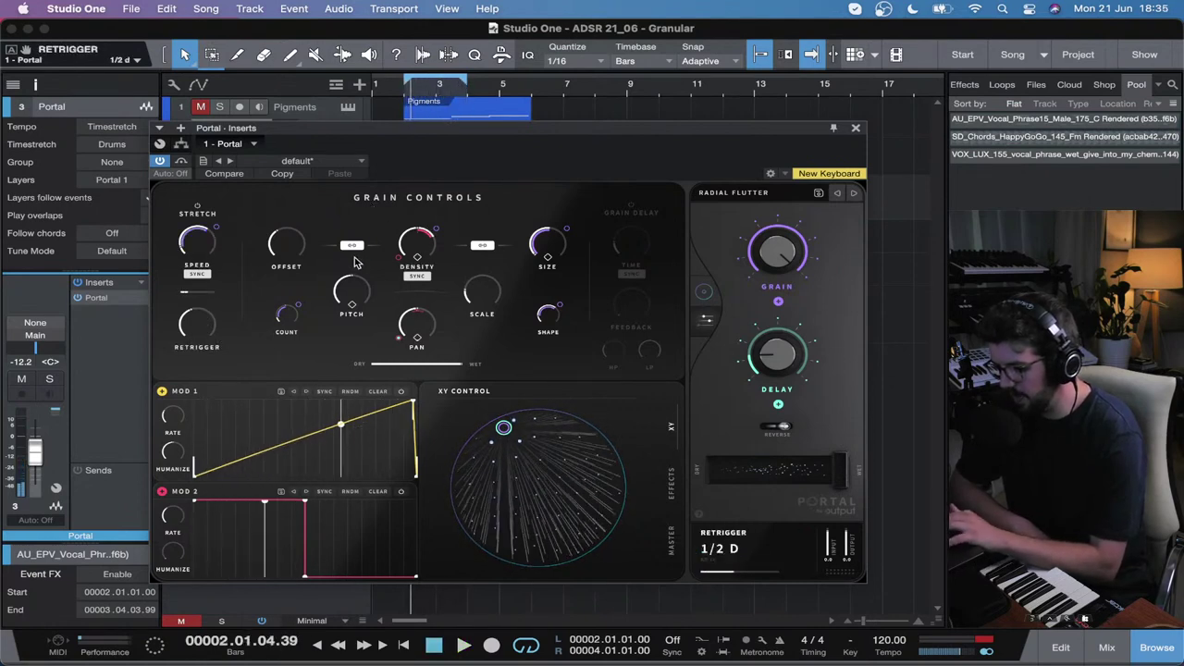
pyautogui.moveTo(282, 243)
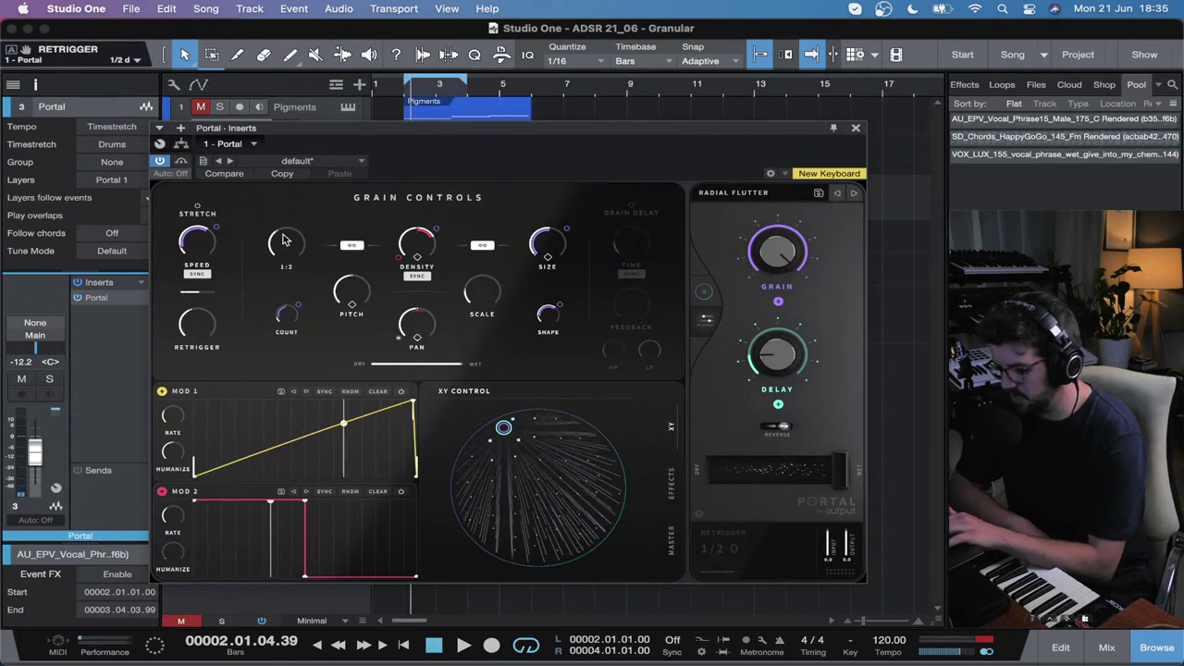
# Step: Set the grain Offset to 2:1, Density's Mod 2 depth to +23, and Size to 1:2
pyautogui.click(284, 240)
pyautogui.moveTo(284, 241)
pyautogui.mouseDown()
pyautogui.moveTo(282, 227)
pyautogui.moveTo(283, 241)
pyautogui.mouseUp()
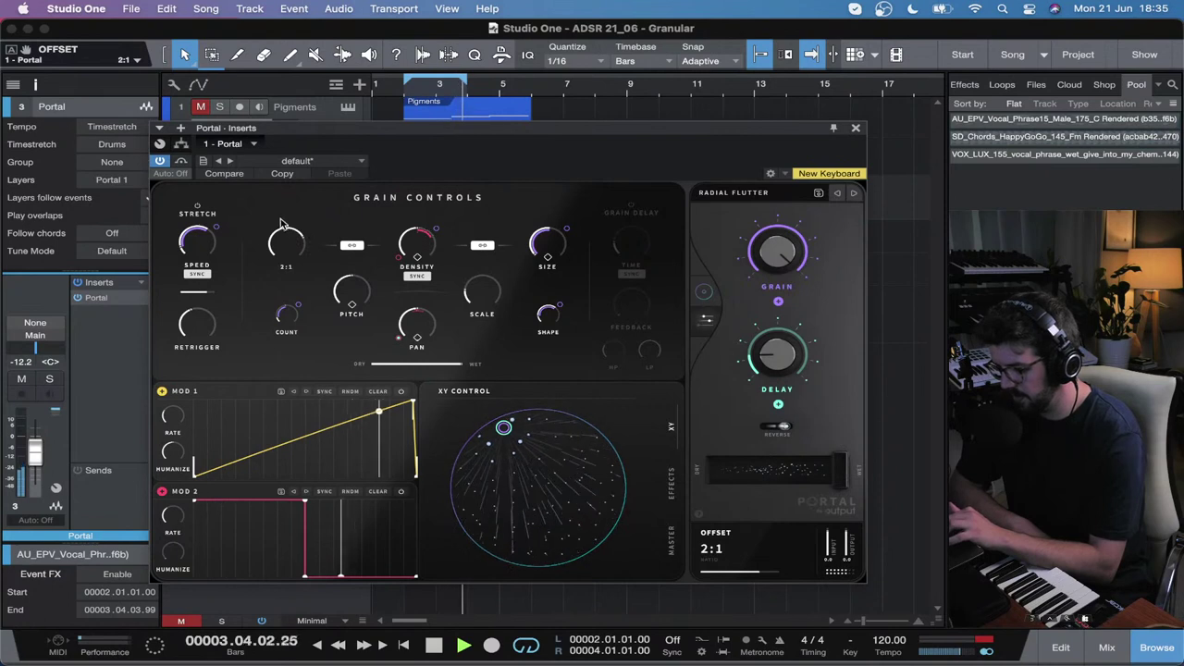
pyautogui.click(419, 248)
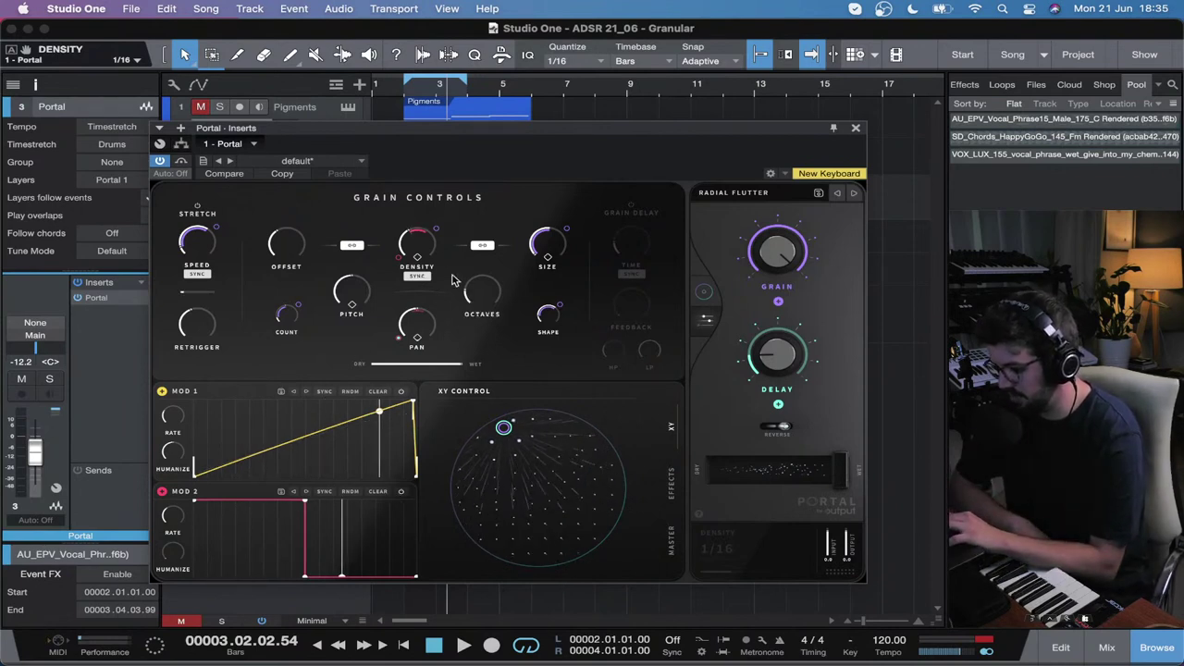
pyautogui.moveTo(395, 264); pyautogui.dragTo(398, 257)
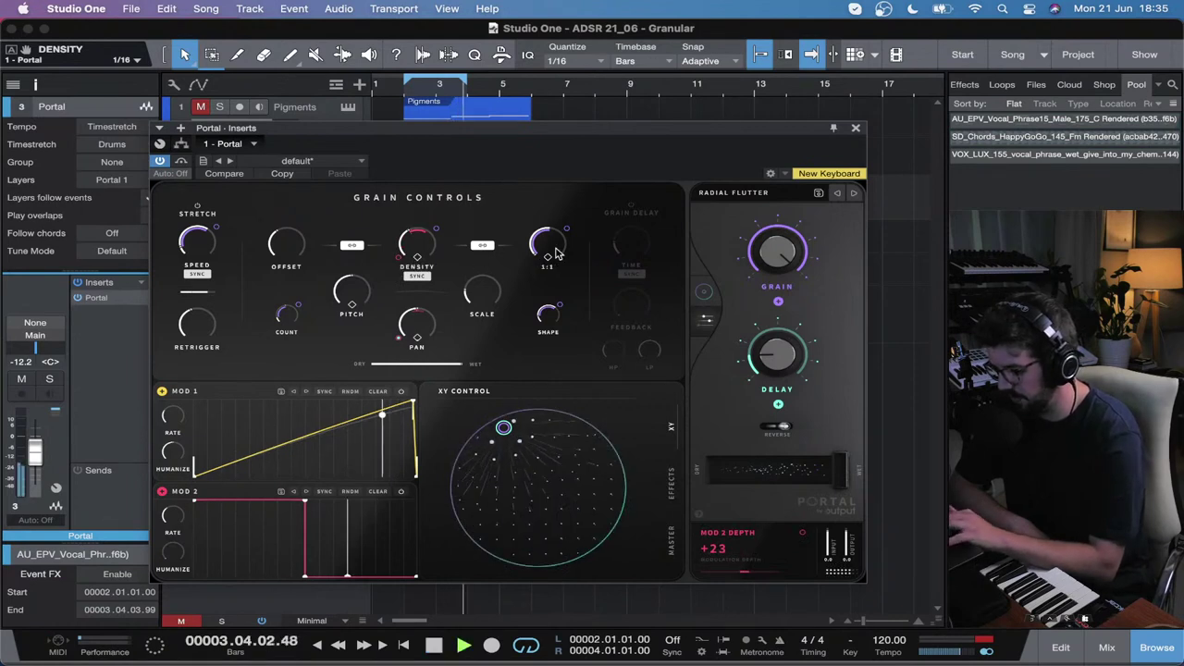
pyautogui.moveTo(549, 252); pyautogui.dragTo(566, 231)
# Step: Enable Grain Delay with more feedback and move the XY control to 42% Grain and 50% Delay
pyautogui.click(631, 205)
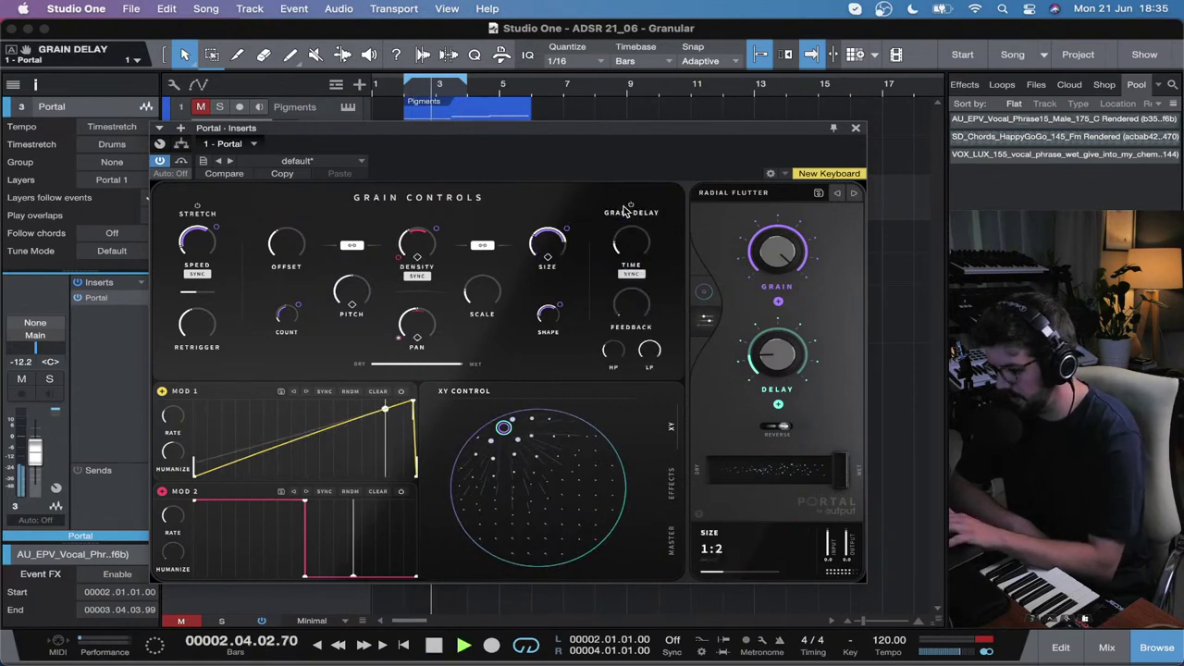
pyautogui.moveTo(632, 298); pyautogui.dragTo(635, 275)
pyautogui.moveTo(503, 427); pyautogui.dragTo(523, 484)
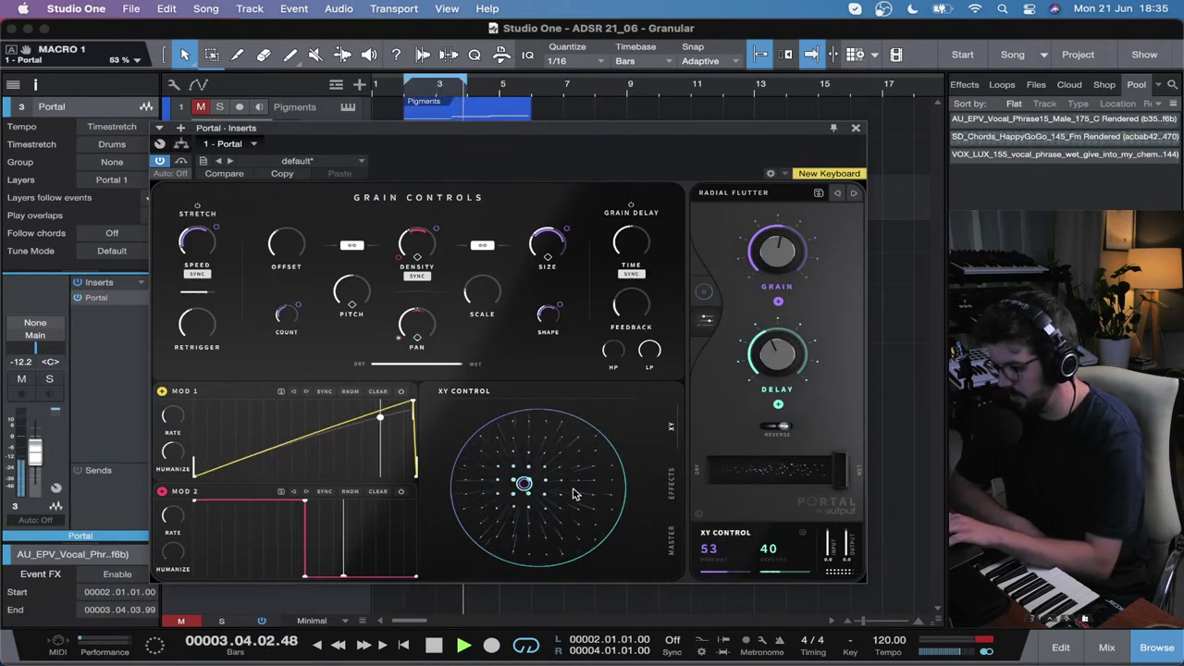
pyautogui.moveTo(535, 500); pyautogui.dragTo(541, 499)
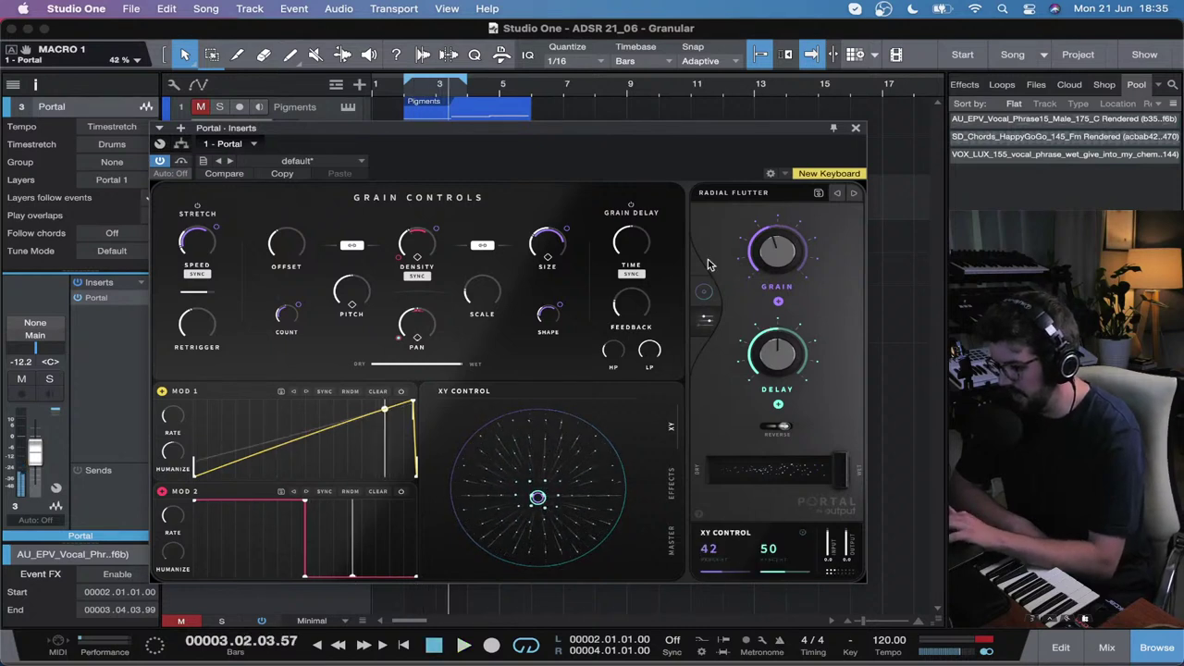
# Step: Load the Close Encounter preset from Portal's Glitchy category
pyautogui.click(731, 192)
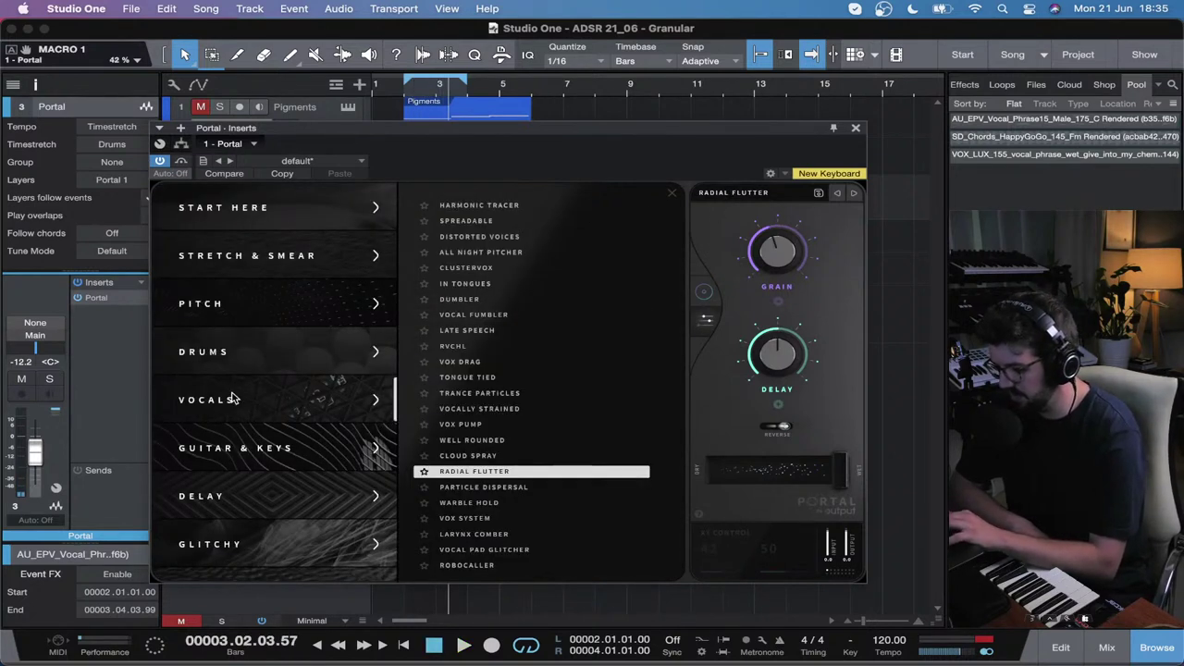
pyautogui.scroll(-3, 274, 426)
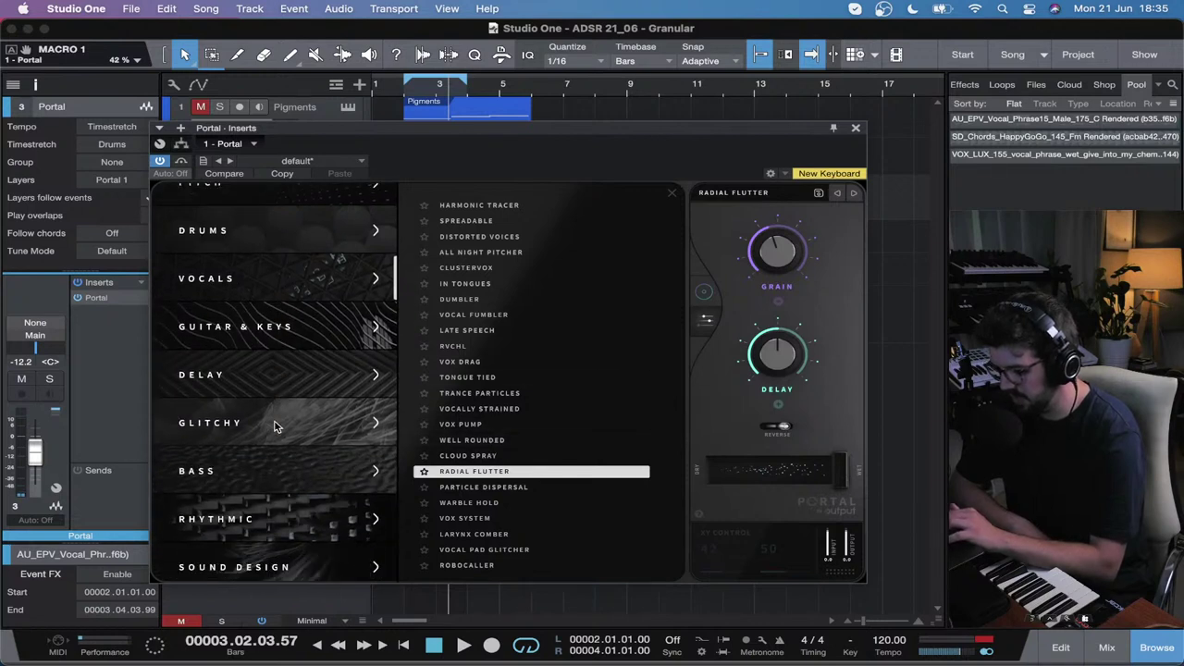
pyautogui.click(275, 424)
pyautogui.scroll(-2, 268, 431)
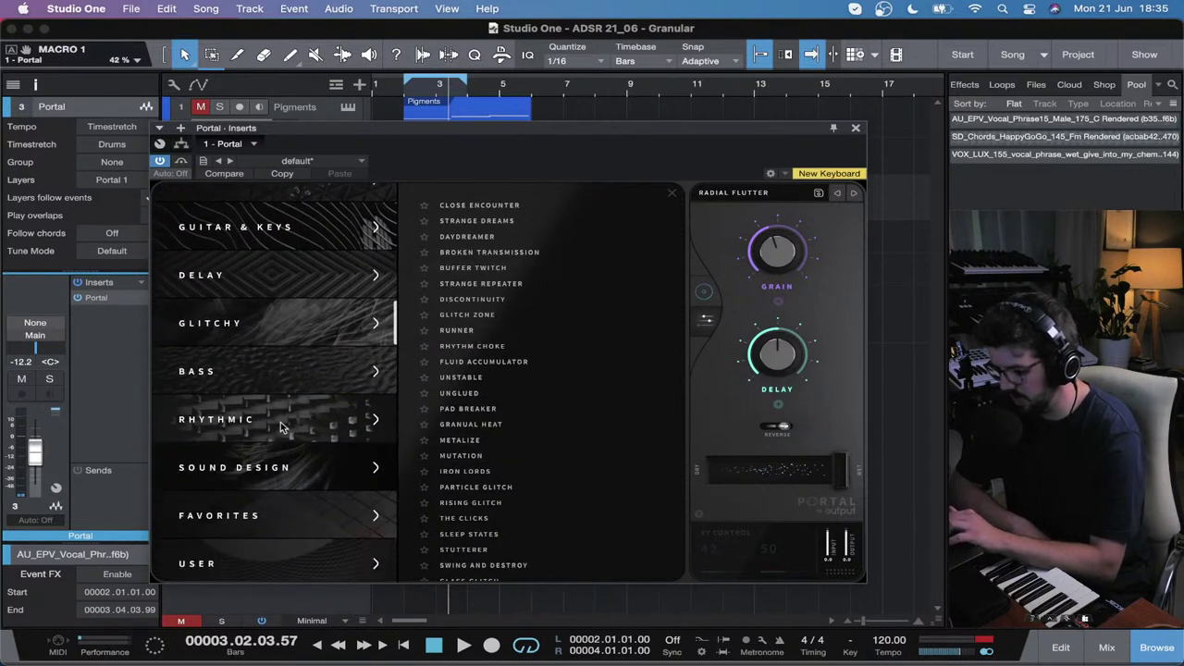
pyautogui.click(488, 208)
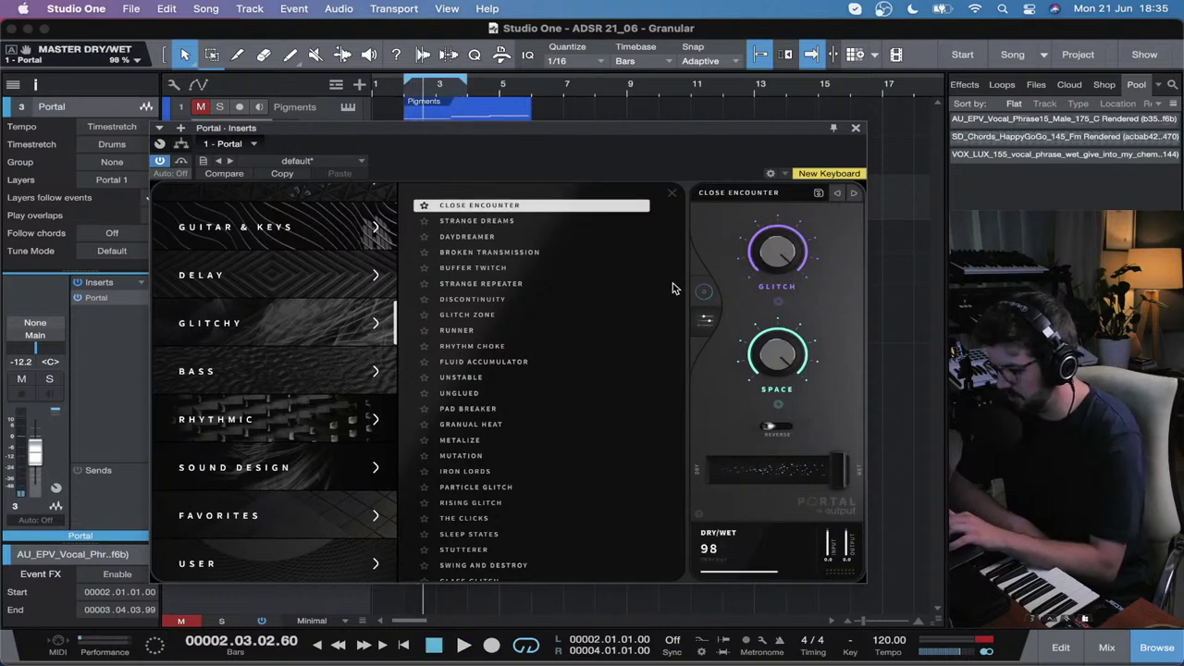
# Step: Show the preset's grain controls and effects, and reduce the master dry/wet mix to 30%
pyautogui.click(706, 317)
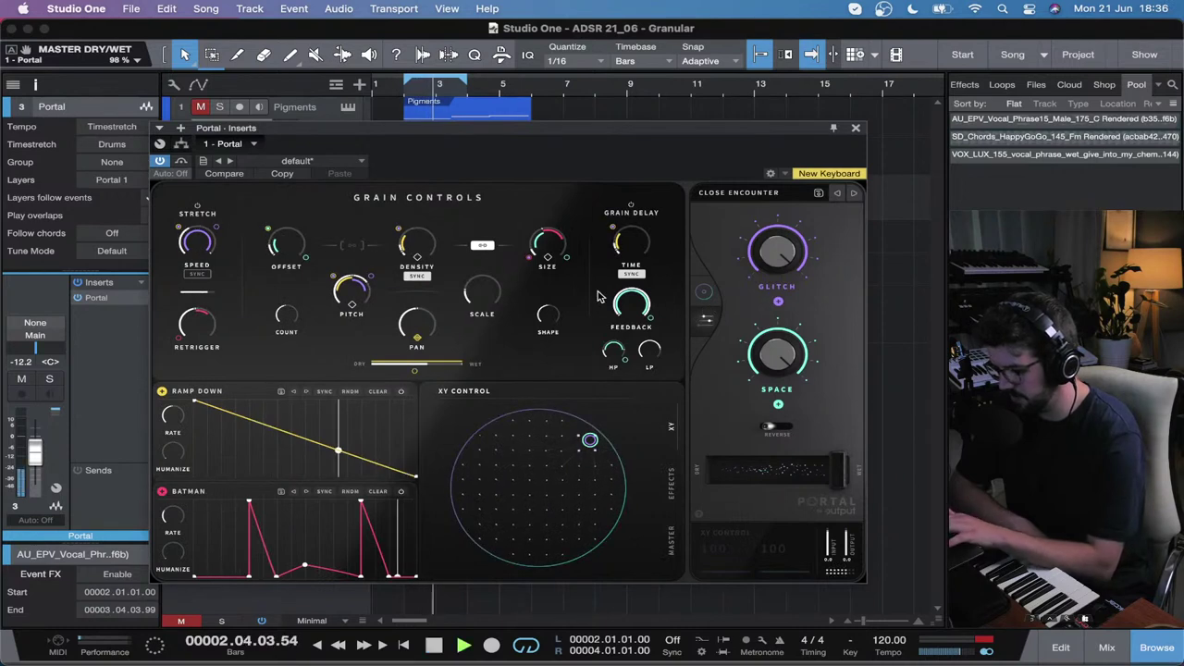
pyautogui.click(671, 479)
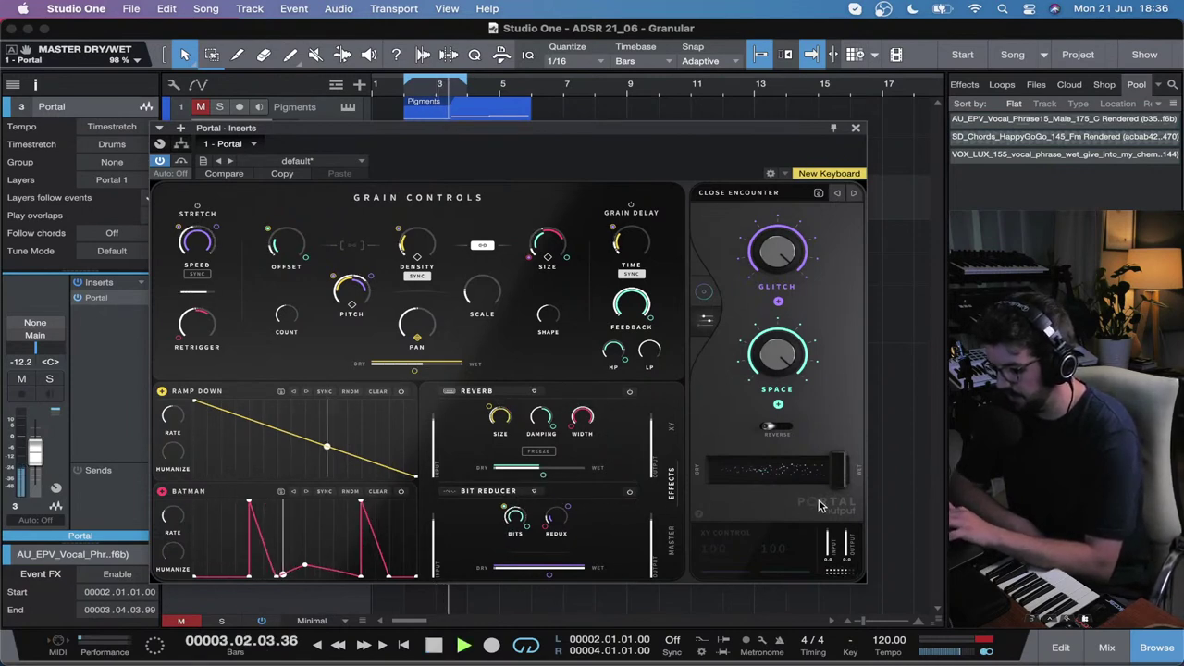
pyautogui.moveTo(837, 469); pyautogui.dragTo(758, 481)
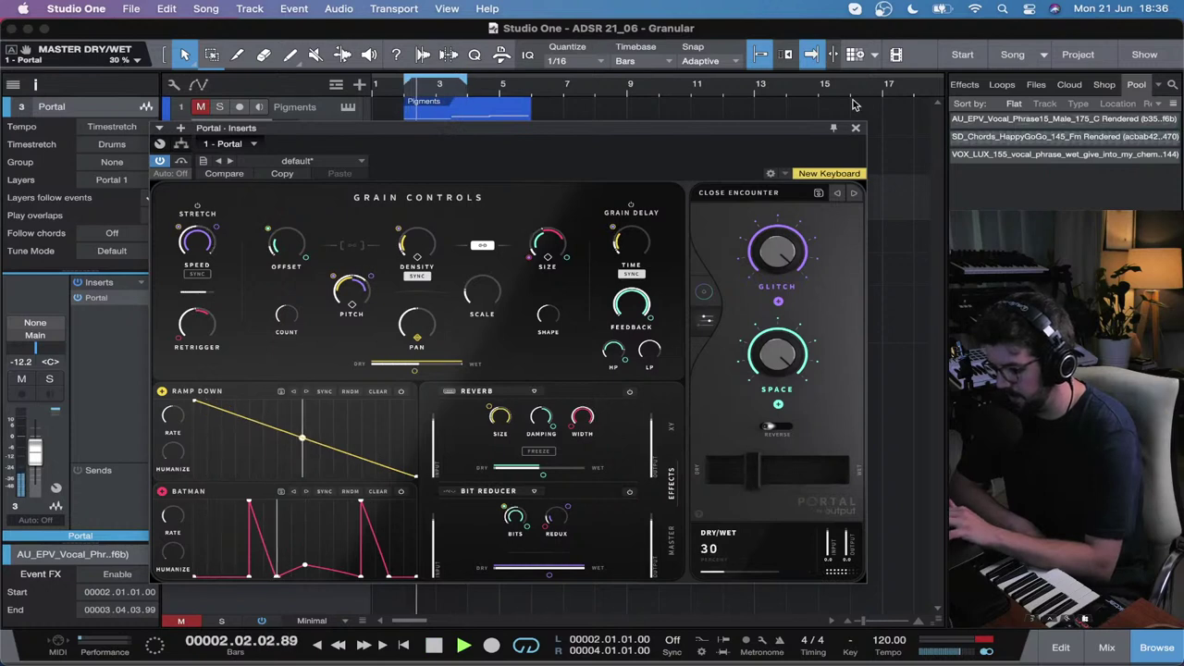
# Step: Step through the Strange Dreams and Daydreamer presets and reopen the preset browser
pyautogui.click(853, 196)
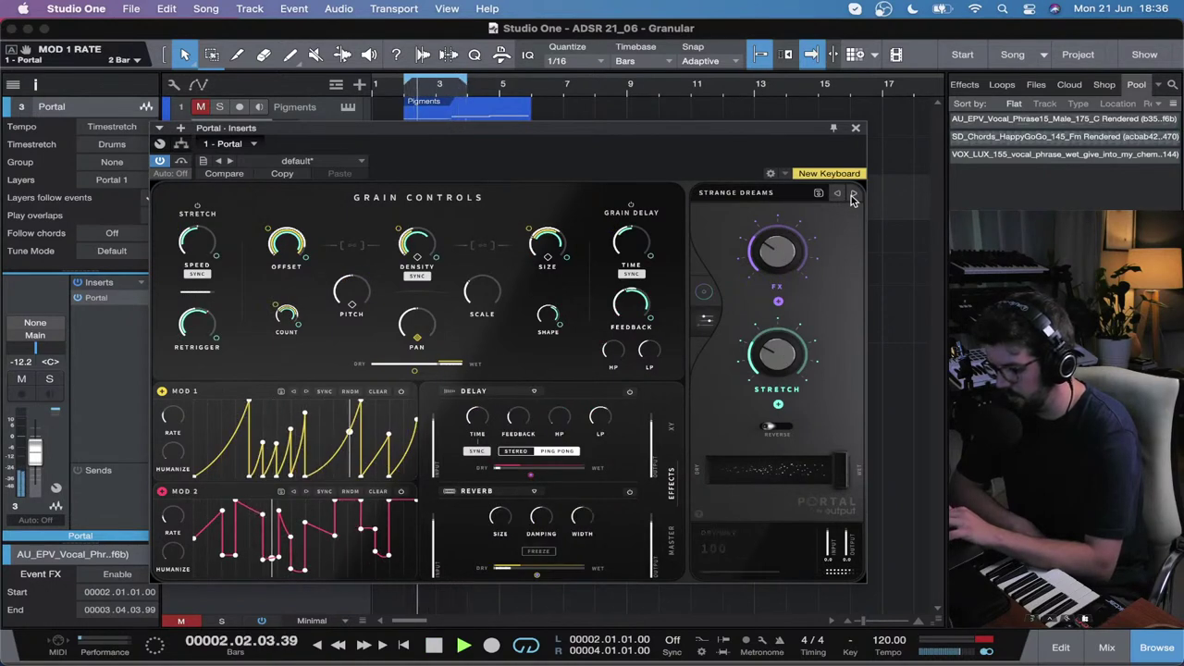
pyautogui.click(854, 195)
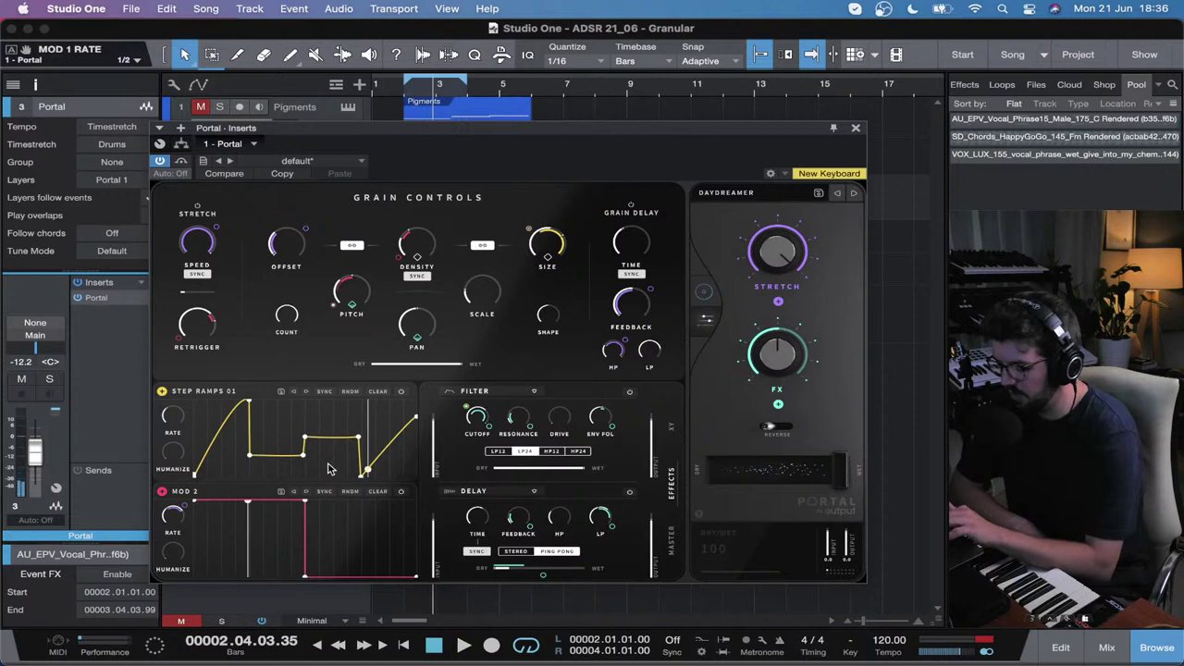
pyautogui.click(726, 196)
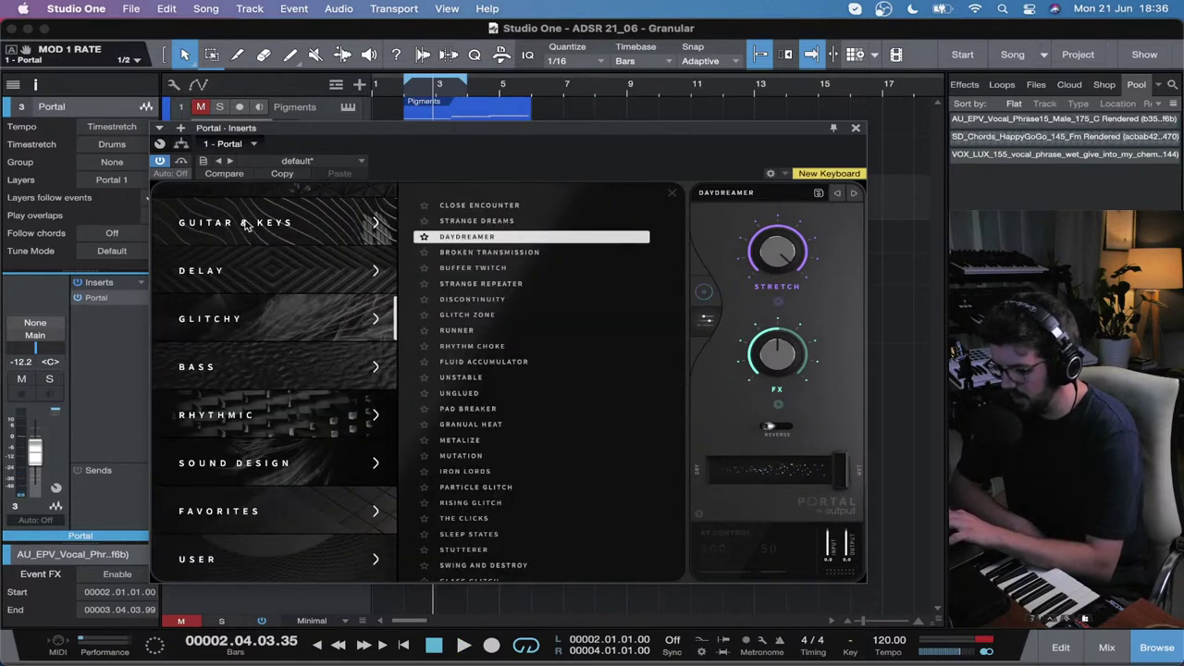
# Step: Close the Portal plug-in window and select the Pigments clip on track 1
pyautogui.click(855, 128)
pyautogui.click(493, 145)
pyautogui.click(480, 112)
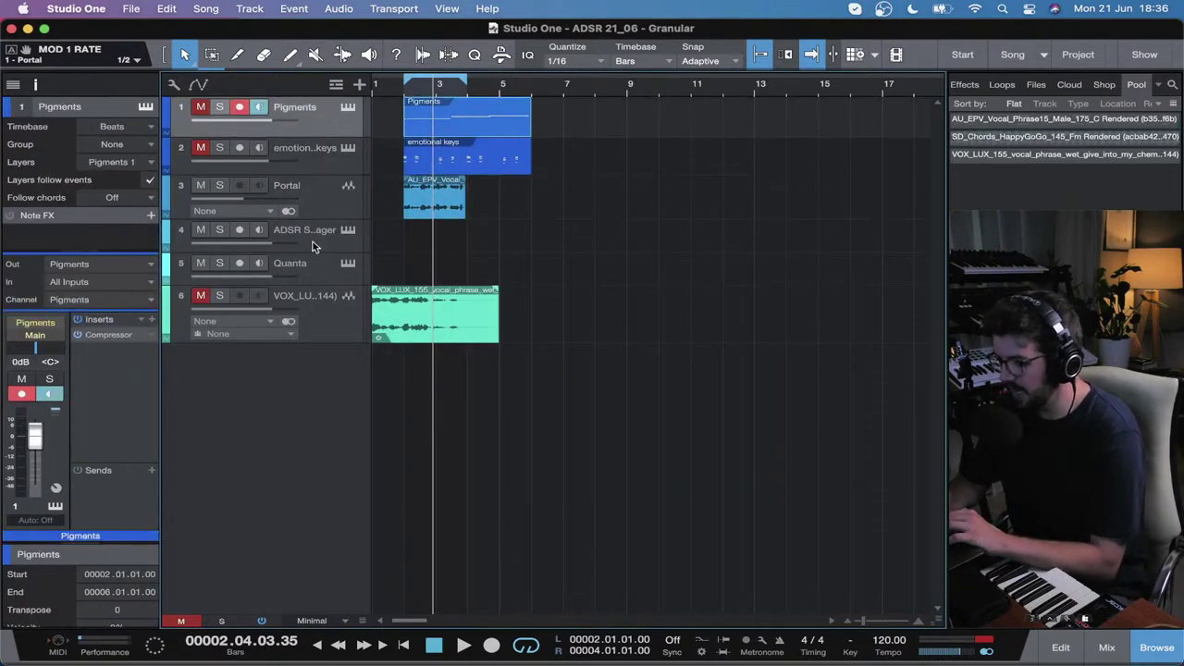
# Step: Open the ADSR Sample Manager instrument on track 4 and lower its track volume to -21.7 dB
pyautogui.click(321, 230)
pyautogui.click(347, 231)
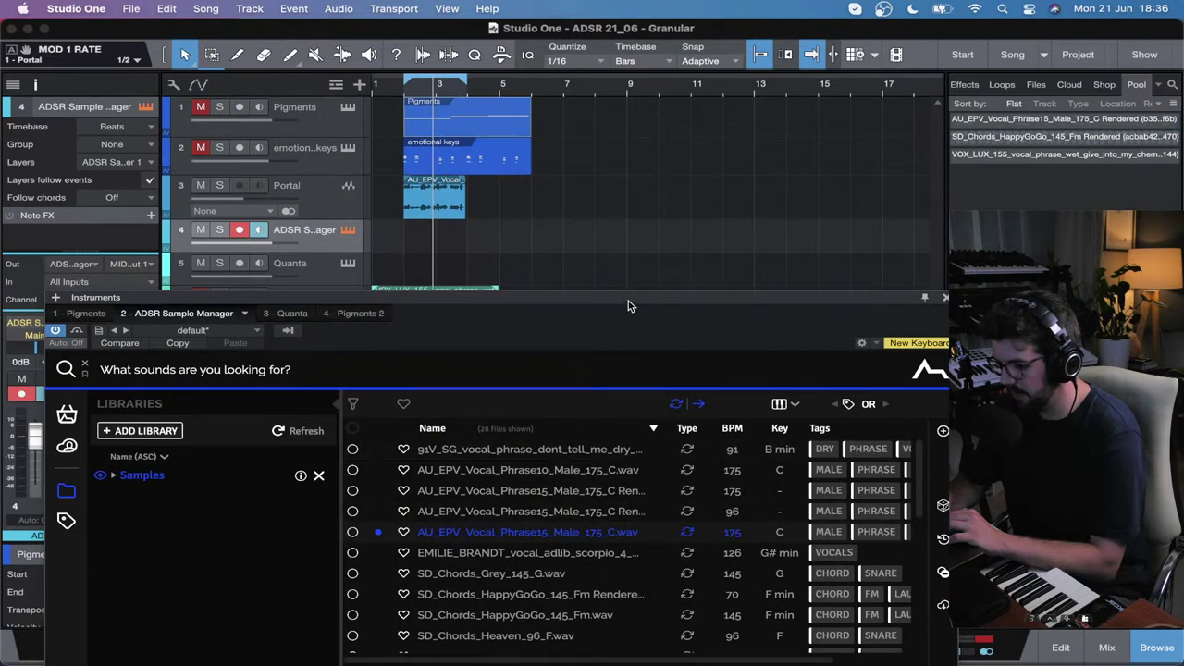
pyautogui.moveTo(284, 244); pyautogui.dragTo(269, 243)
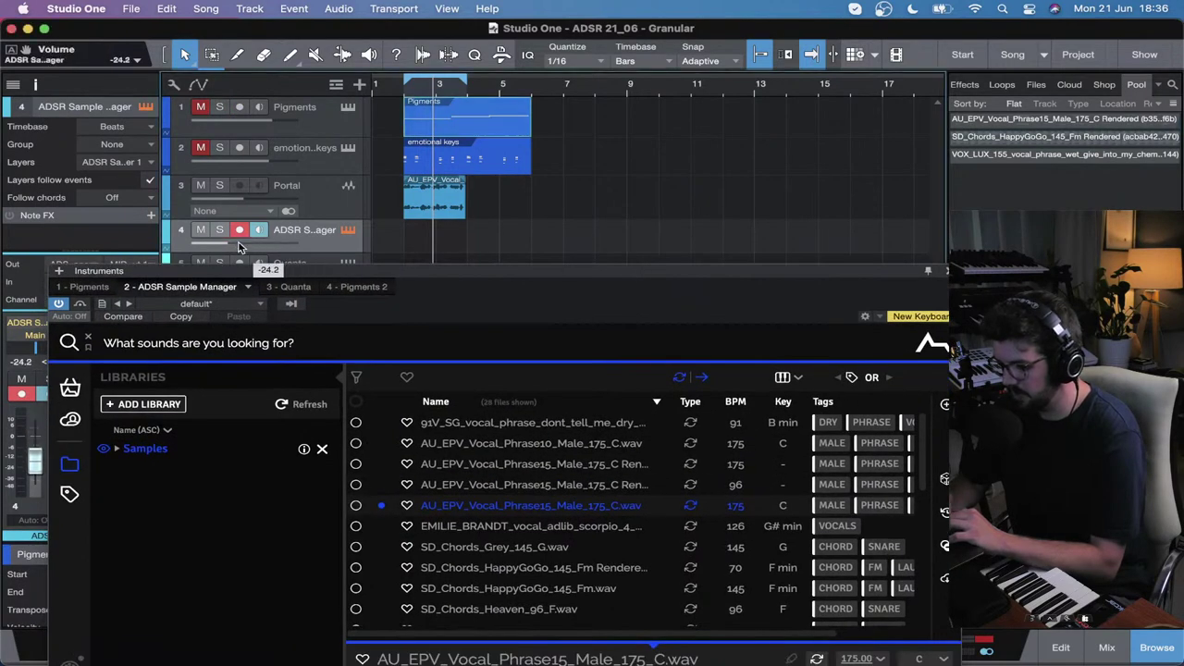
pyautogui.moveTo(323, 276); pyautogui.dragTo(324, 109)
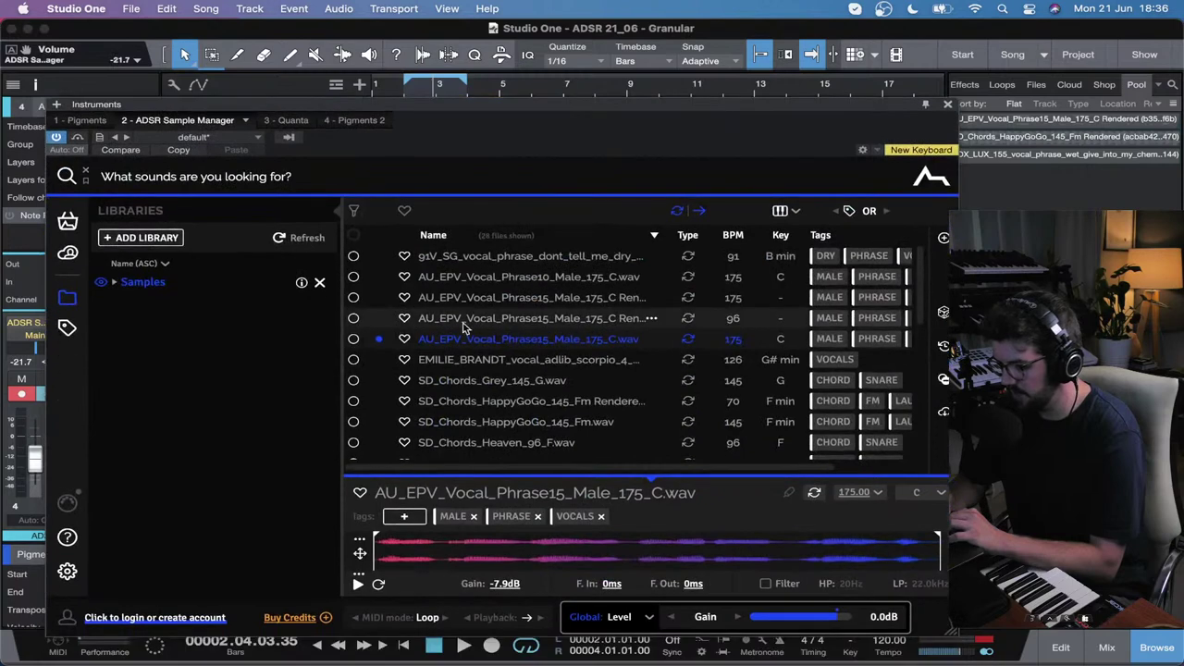
# Step: Preview the chord samples, including SD_Chords_Grey_145_G, SD_Chords_Mover_150_Fm and SD_Chords_Scattered_150_Gm
pyautogui.click(489, 400)
pyautogui.click(489, 387)
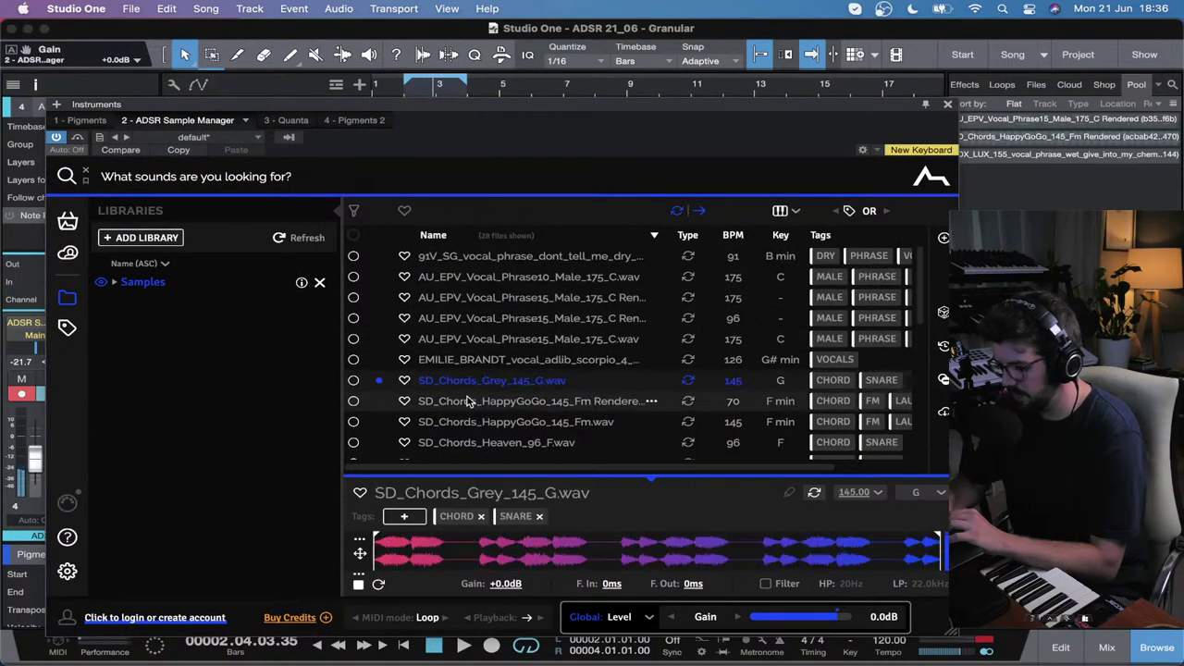
pyautogui.click(471, 422)
pyautogui.scroll(-2, 472, 432)
pyautogui.click(472, 433)
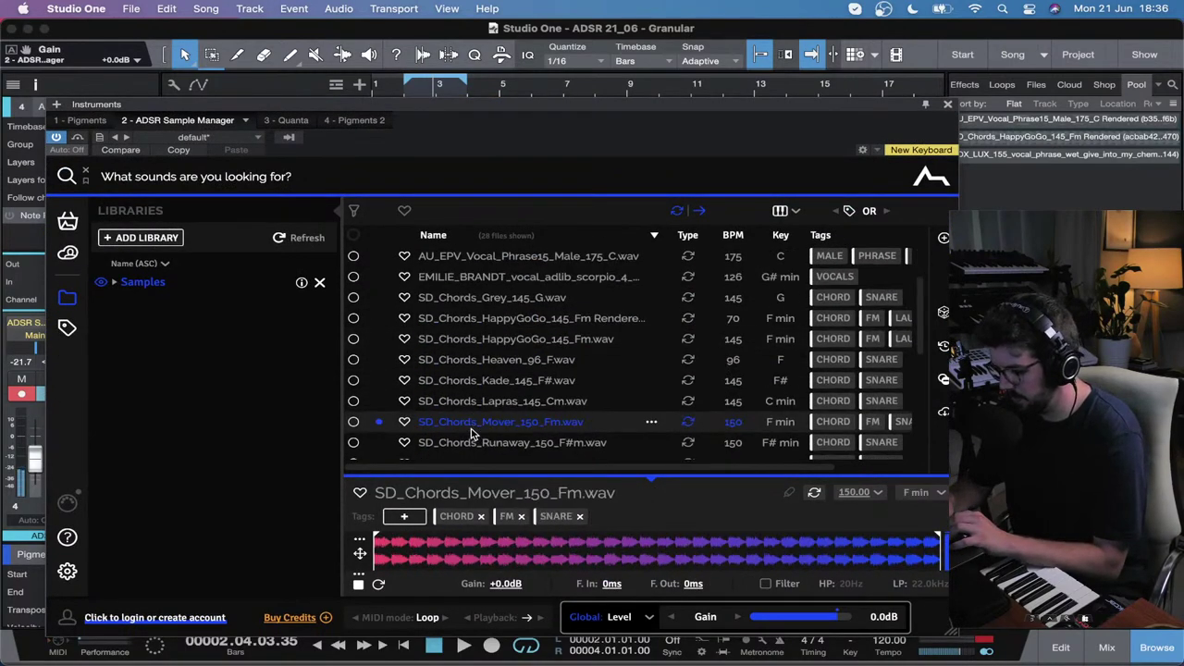
pyautogui.scroll(-2, 472, 432)
pyautogui.click(493, 407)
pyautogui.scroll(-1, 495, 410)
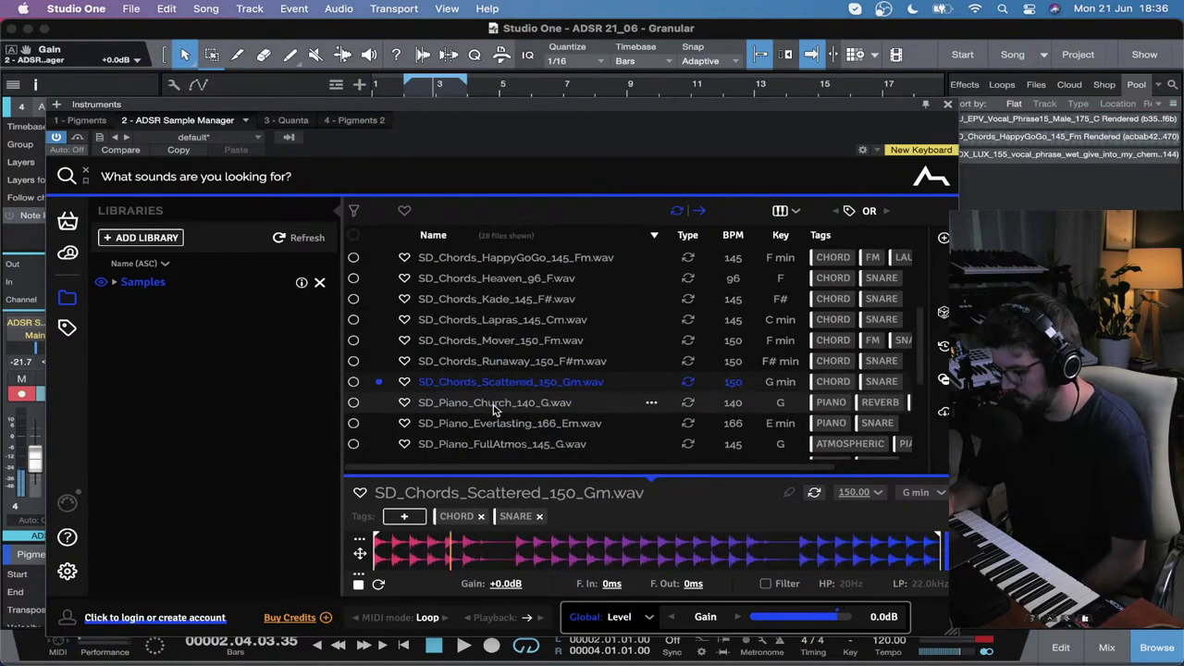
# Step: Preview the piano and synth samples, including SD_Piano_FullRetro_145_F and SD_Synth_HappyFullLoop_124_G
pyautogui.click(493, 405)
pyautogui.click(492, 424)
pyautogui.click(495, 460)
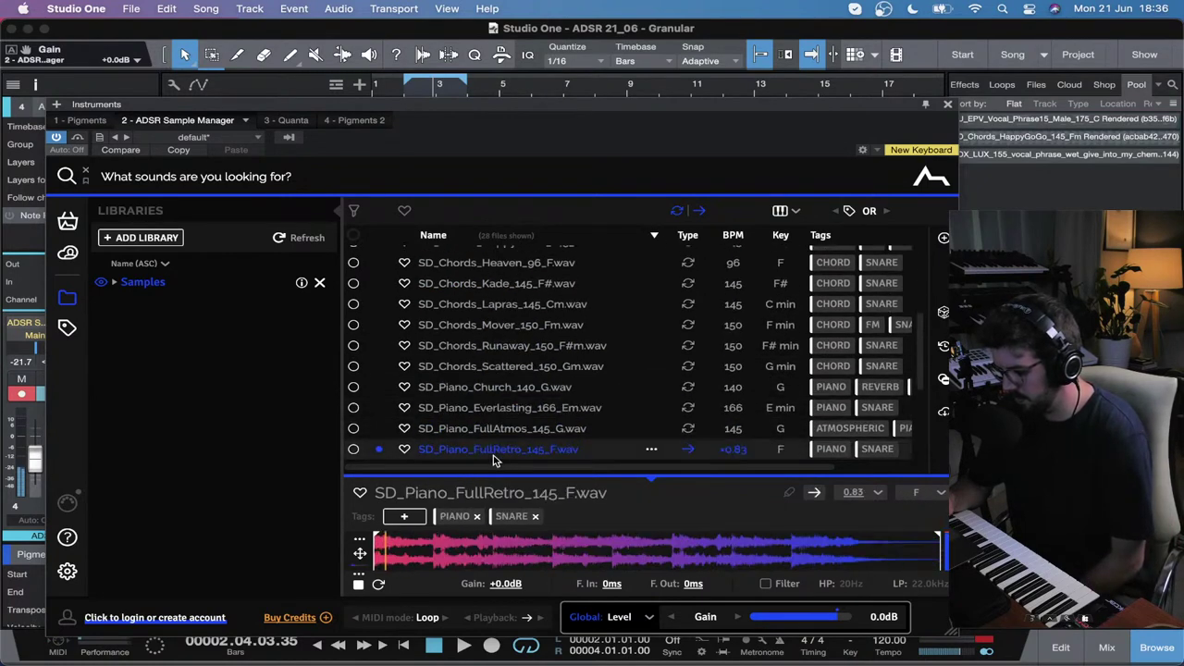
pyautogui.scroll(-3, 493, 460)
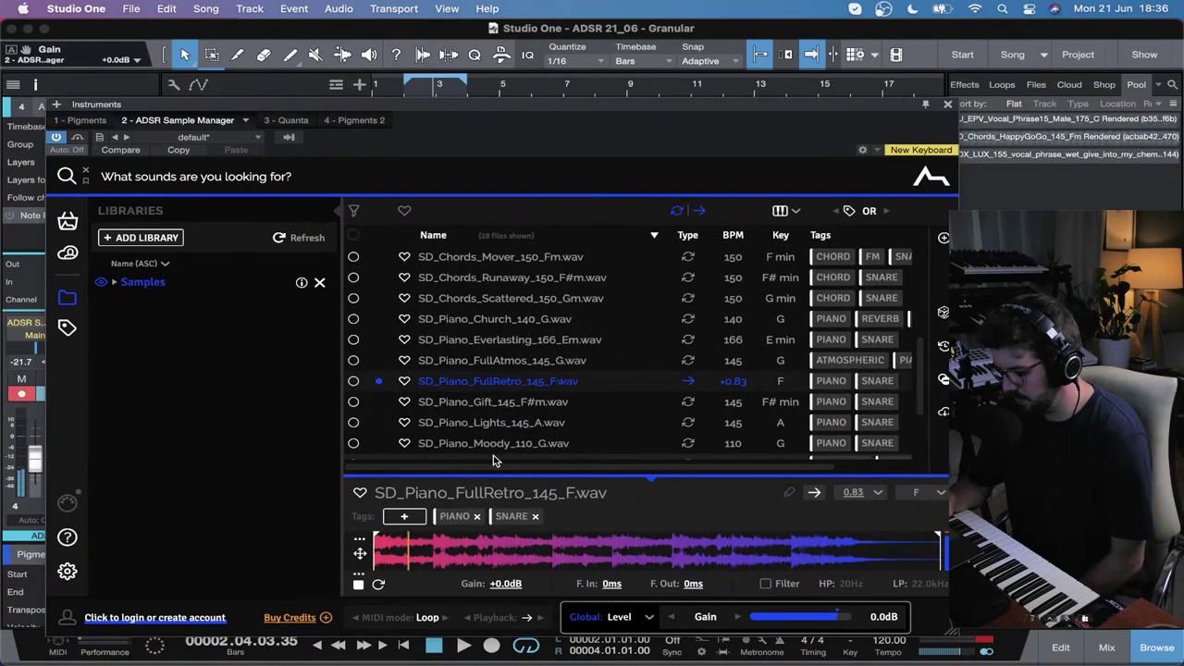
pyautogui.scroll(-1, 493, 460)
pyautogui.click(495, 442)
pyautogui.click(495, 422)
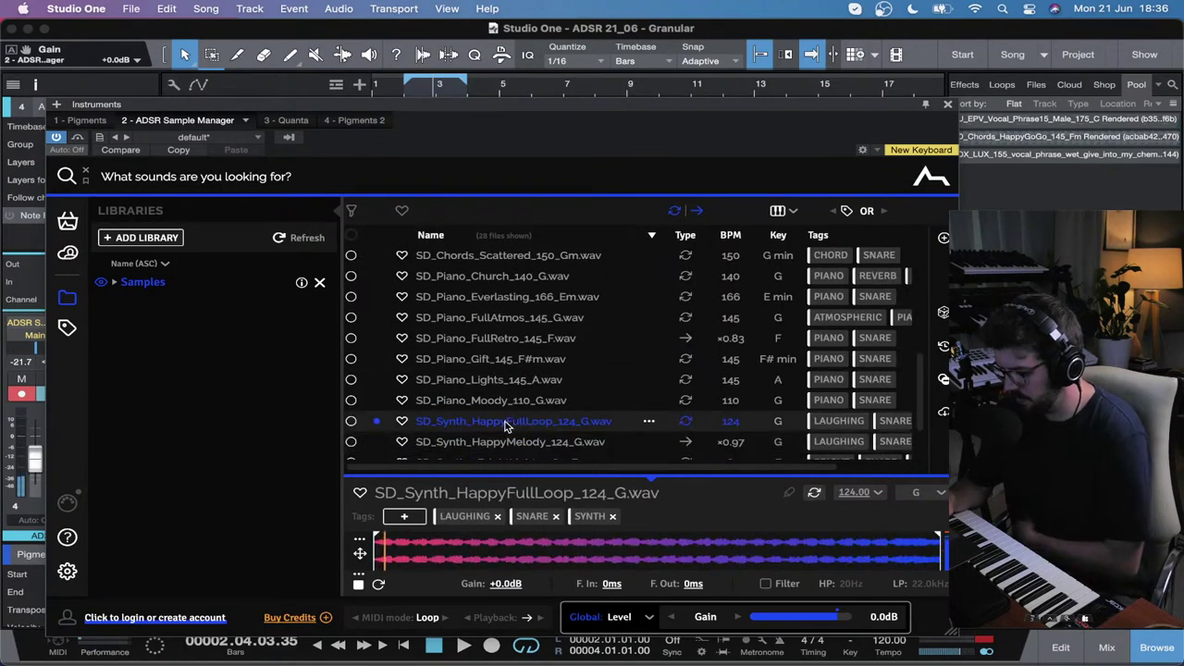
# Step: Preview the vocal samples, including both VOX_LUX_155 phrases and the AU_EPV Phrase15 and Phrase10 male vocals
pyautogui.scroll(-2, 505, 426)
pyautogui.click(505, 430)
pyautogui.click(513, 450)
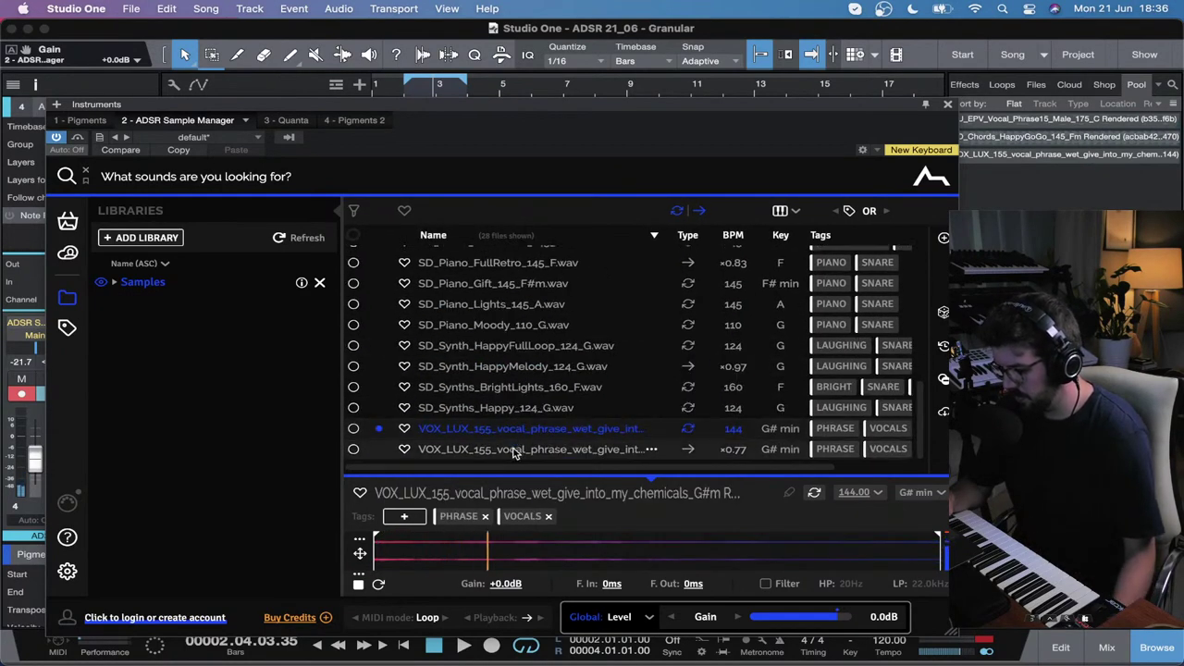
pyautogui.scroll(1, 514, 391)
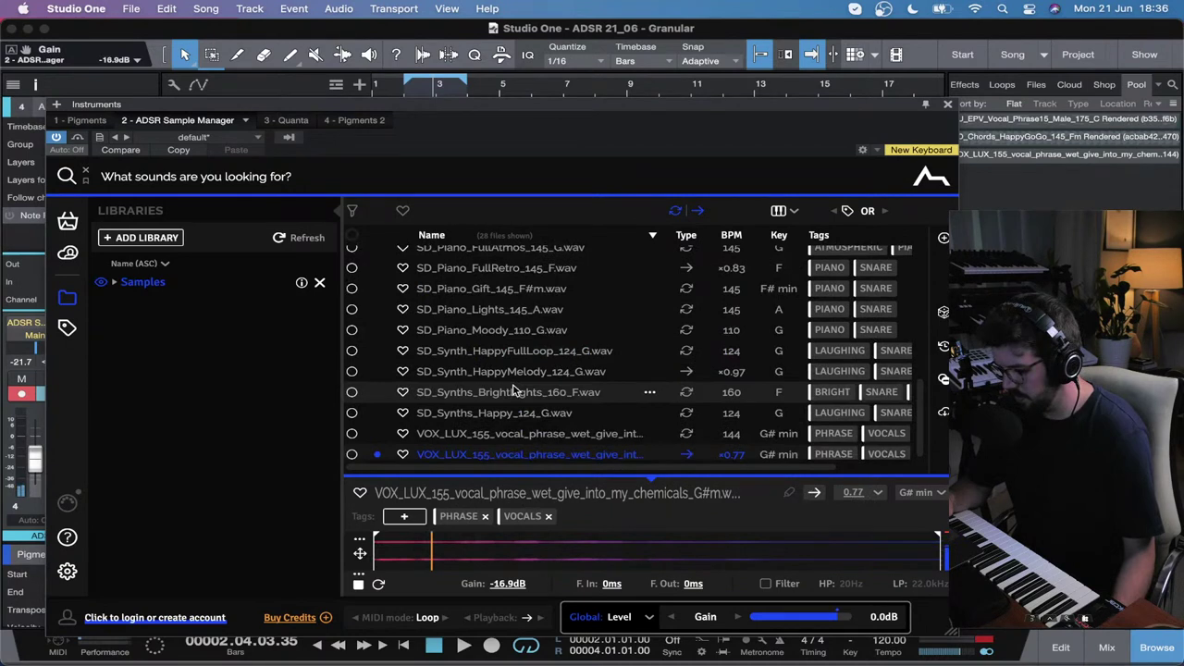
pyautogui.scroll(6, 516, 391)
pyautogui.click(518, 359)
pyautogui.click(532, 338)
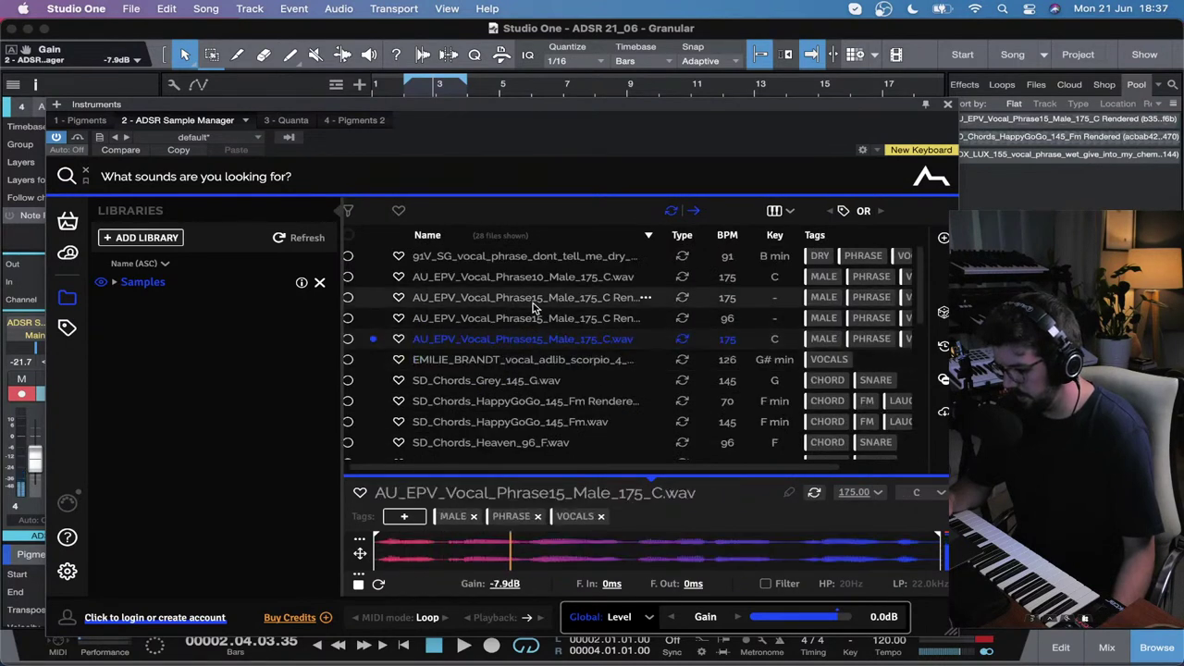
pyautogui.click(532, 304)
pyautogui.hscroll(1, 532, 308)
pyautogui.click(535, 277)
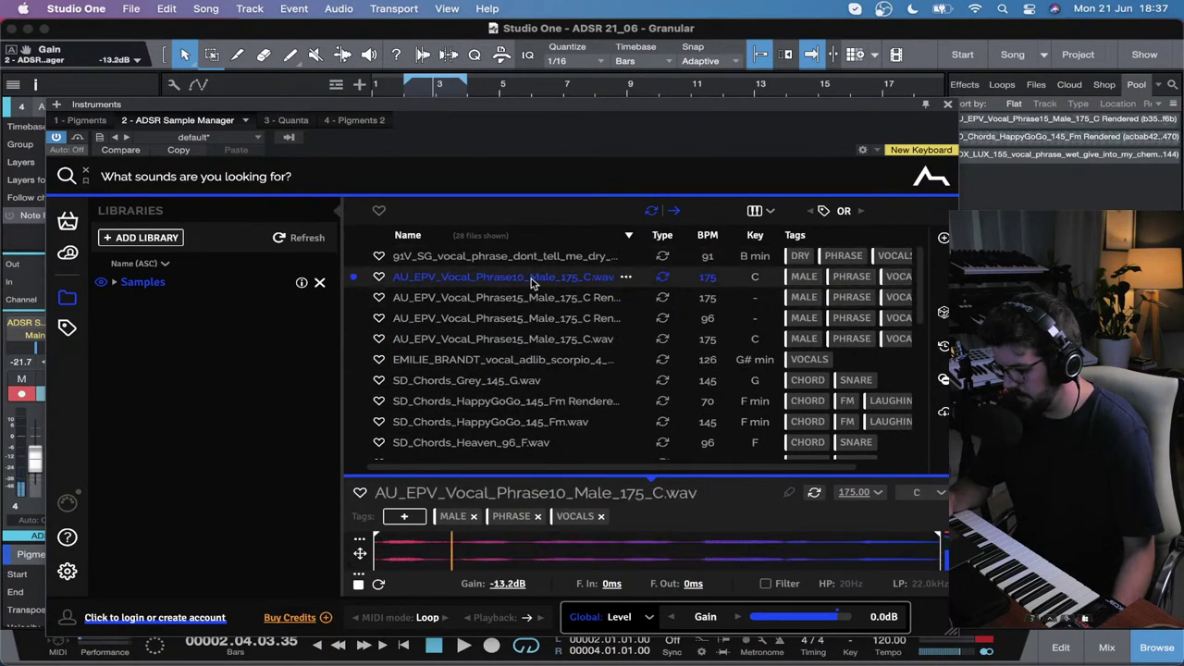
pyautogui.click(530, 343)
pyautogui.click(528, 360)
# Step: Preview the Grey, HappyGoGo, Kade and Lapras chord samples in the sample list
pyautogui.click(527, 380)
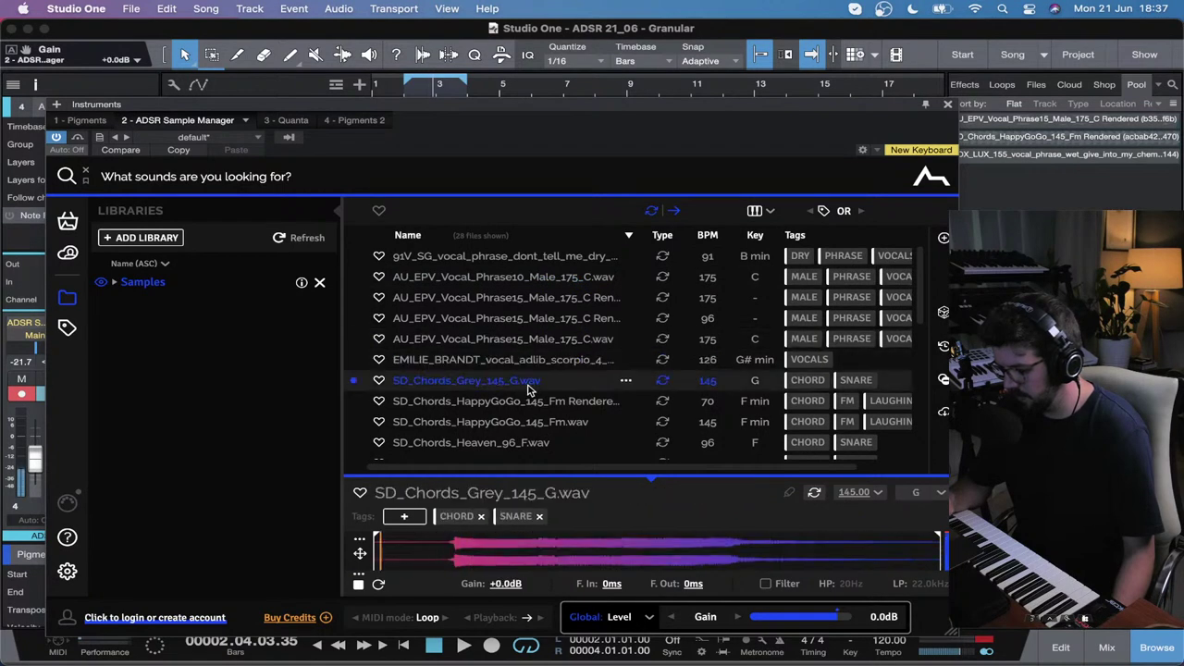
pyautogui.click(523, 421)
pyautogui.scroll(-2, 523, 421)
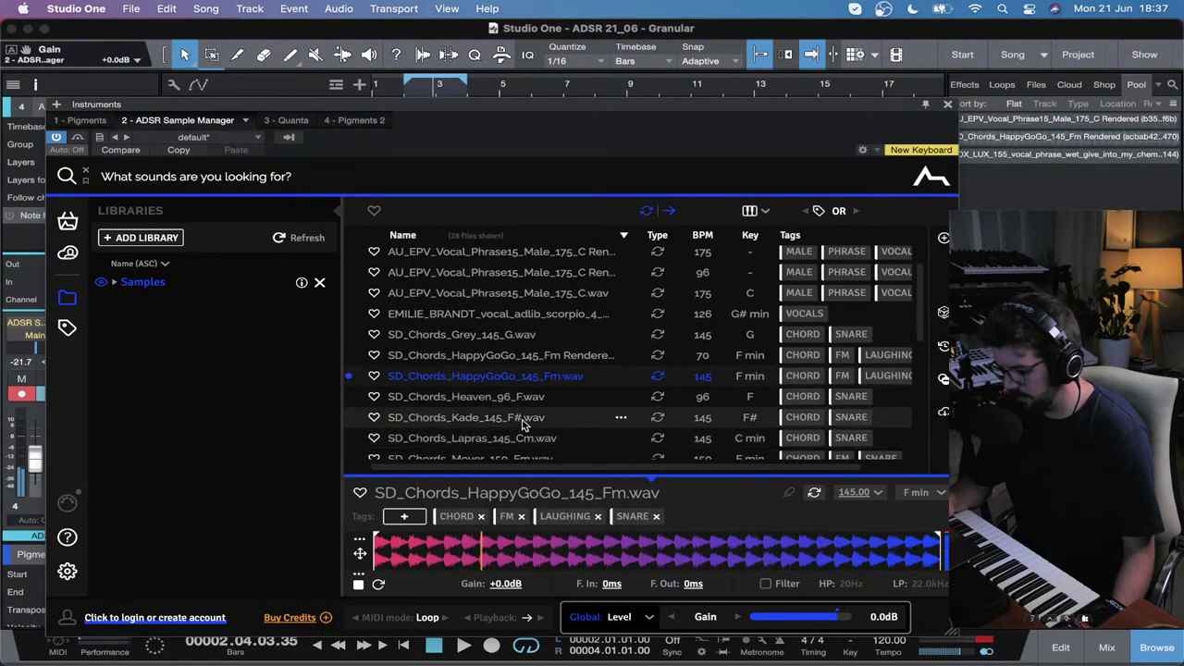
pyautogui.click(524, 421)
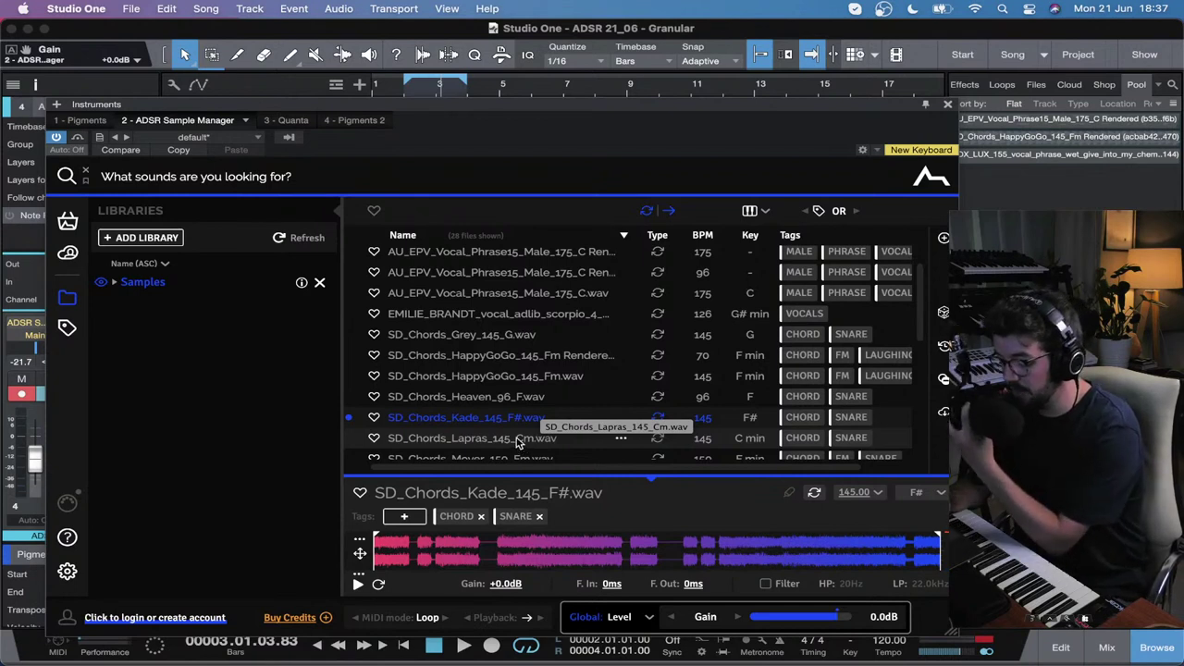
pyautogui.scroll(-2, 520, 442)
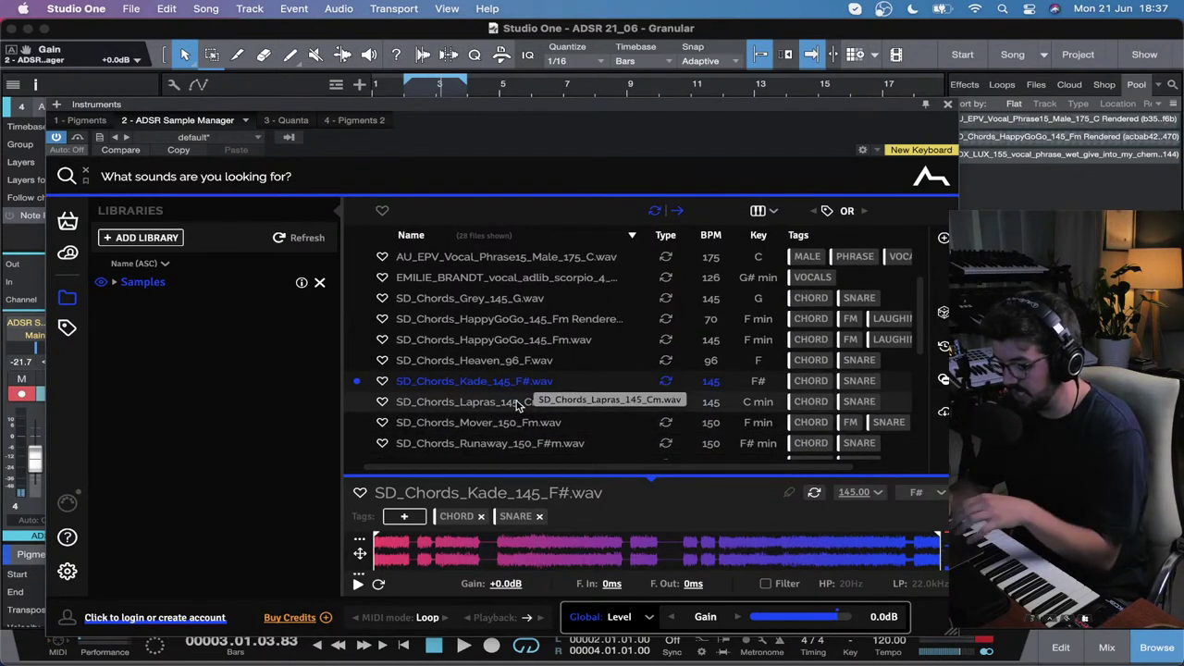
pyautogui.click(518, 404)
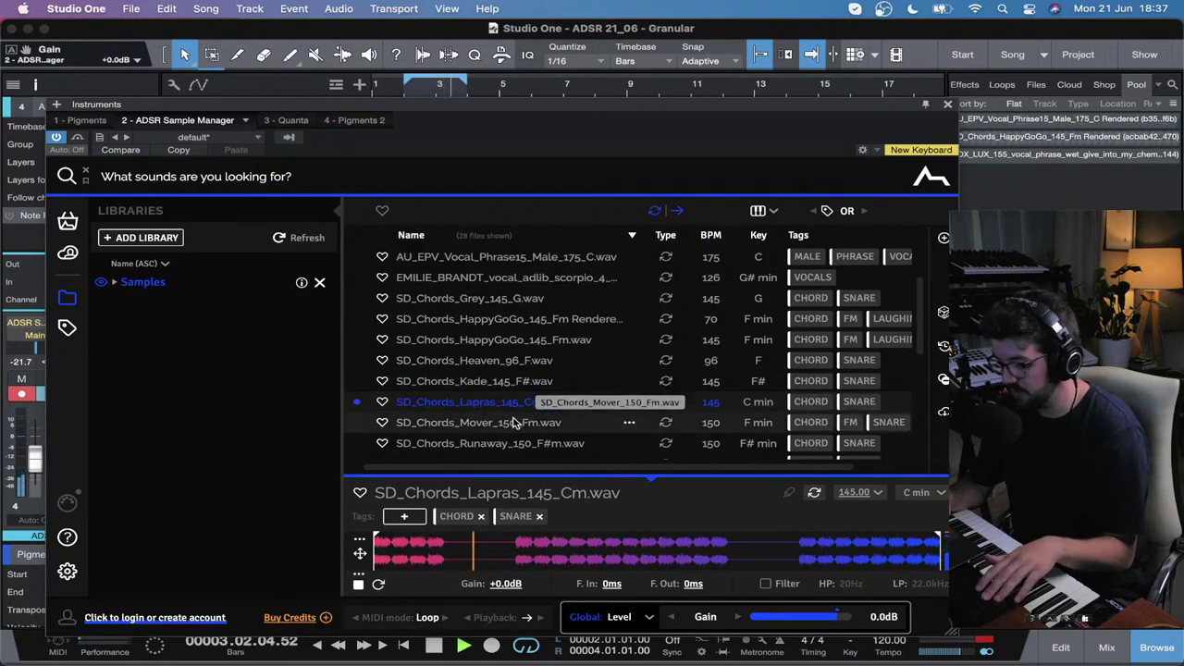
# Step: Preview the Mover, Runaway and Scattered chord samples in the sample list
pyautogui.click(512, 422)
pyautogui.scroll(-1, 513, 439)
pyautogui.click(514, 439)
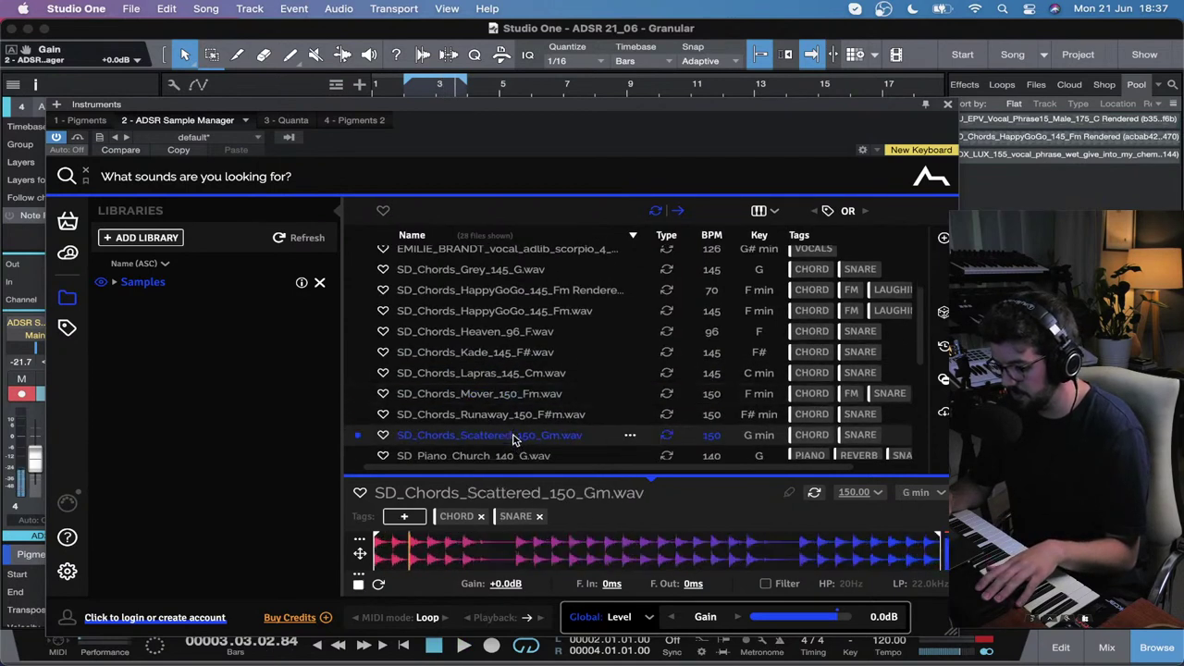
pyautogui.click(521, 416)
pyautogui.click(521, 437)
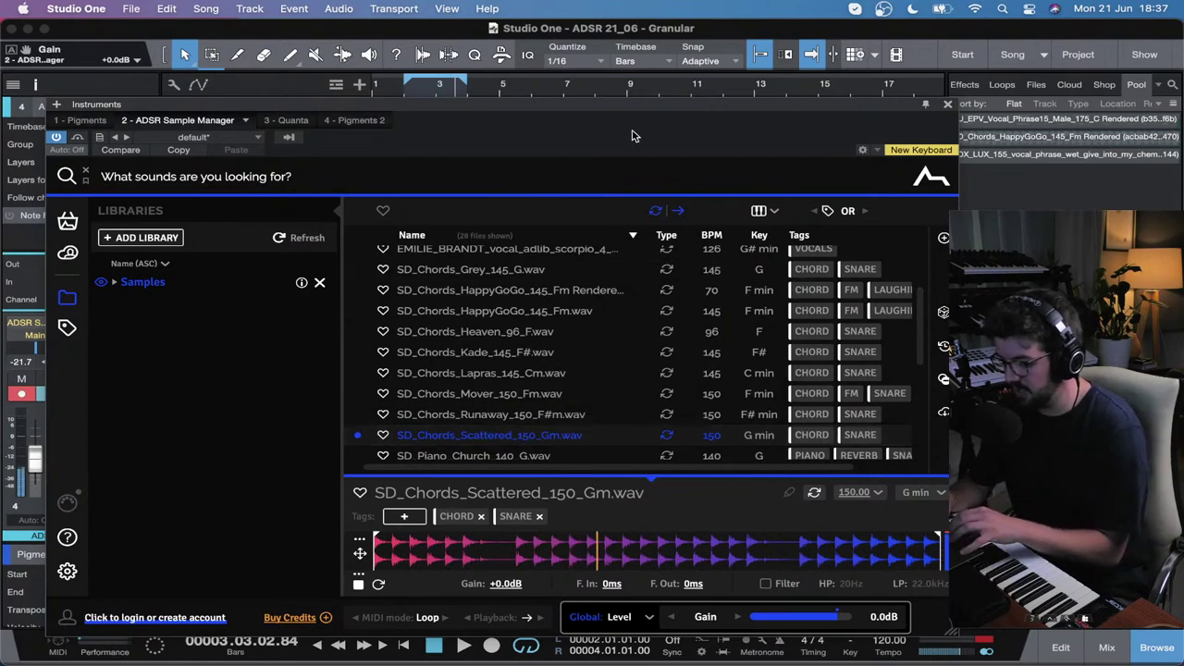
# Step: Place the SD_Chords_Scattered_150_Gm sample on the Portal track and close the sample manager window
pyautogui.moveTo(632, 114); pyautogui.dragTo(580, 285)
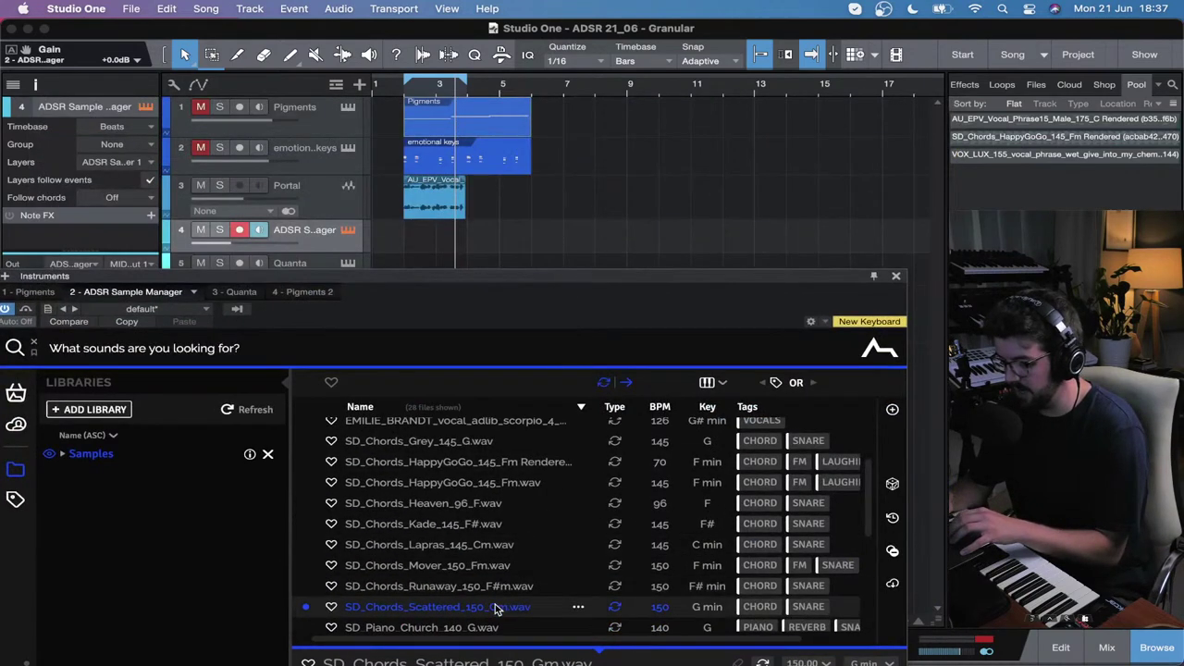
pyautogui.moveTo(421, 282); pyautogui.dragTo(523, 205)
pyautogui.click(895, 278)
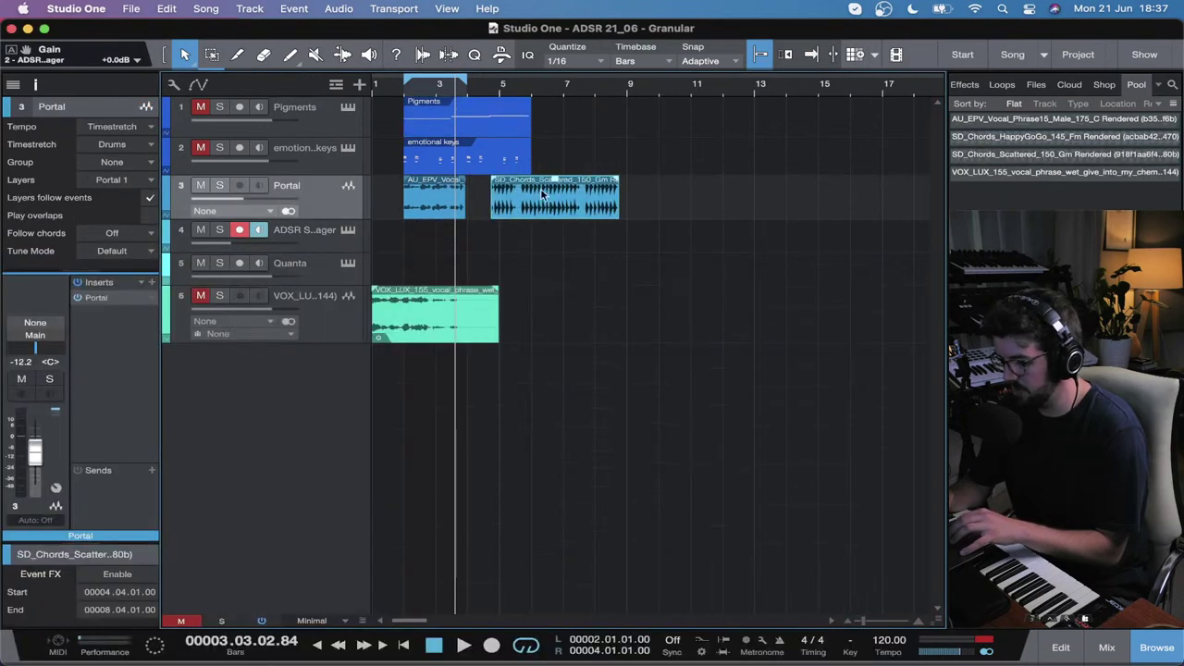
# Step: Delete the vocal clip on the Portal track and move the Scattered chords clip to start at bar 2
pyautogui.click(440, 198)
pyautogui.press('Delete')
pyautogui.moveTo(550, 205); pyautogui.dragTo(466, 216)
# Step: Delete the emotional keys clip and set the loop range from bar 2 to bar 6
pyautogui.click(463, 159)
pyautogui.press('Delete')
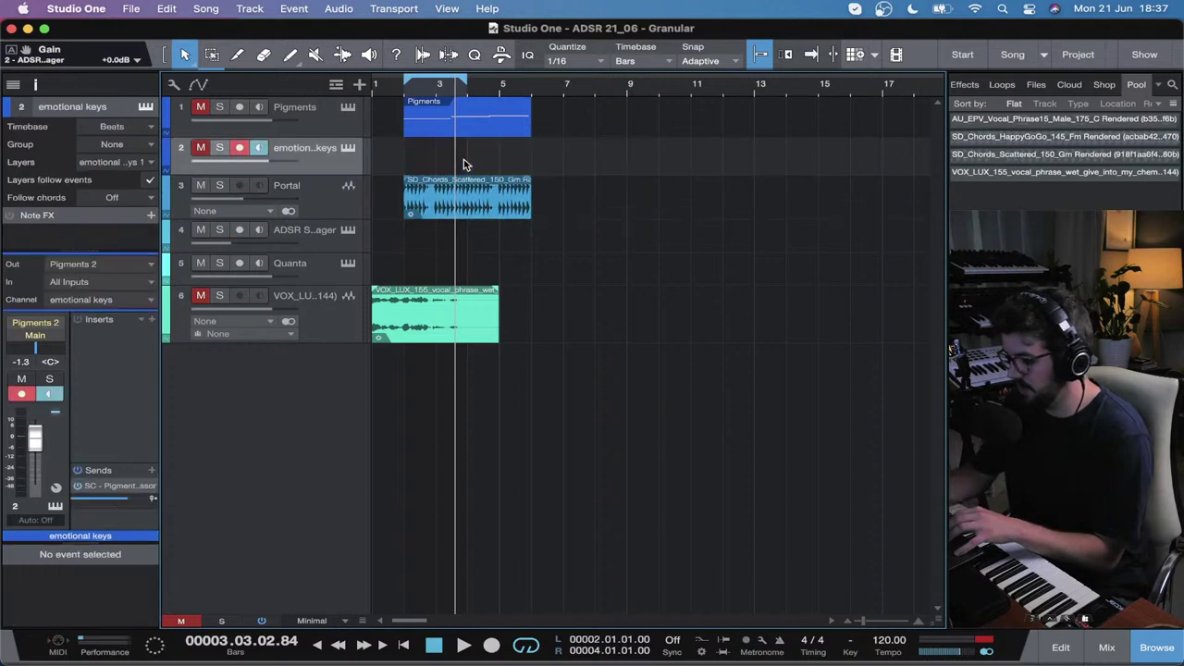
pyautogui.click(404, 88)
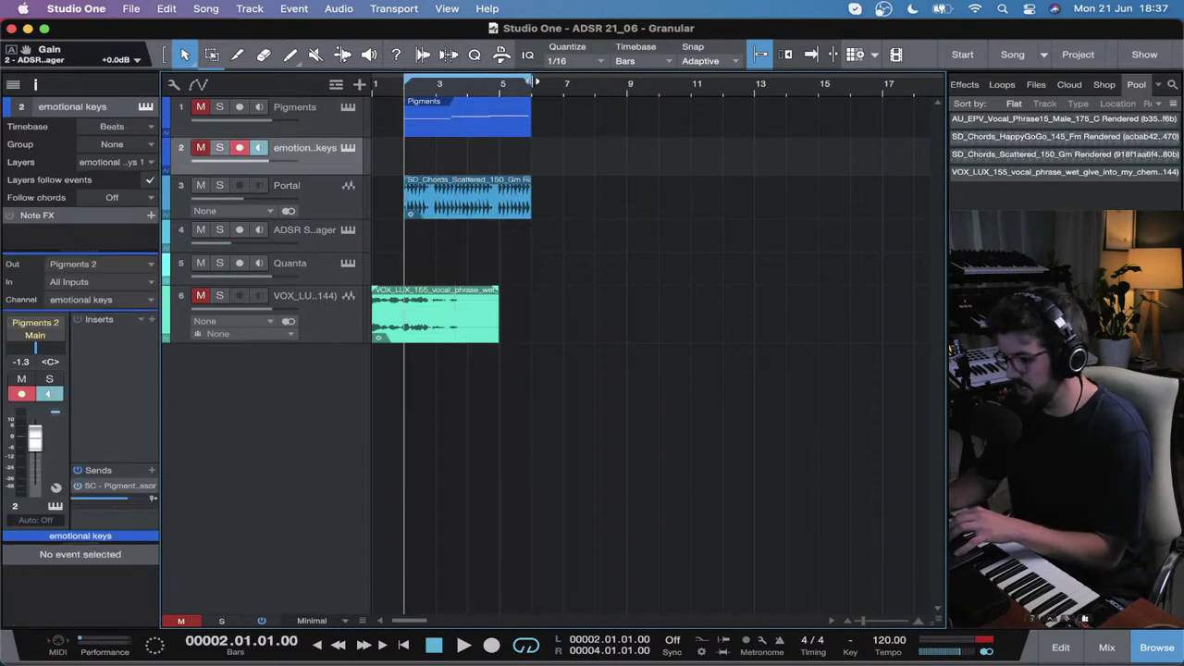
# Step: Open Portal on its track, load the Exponential Space preset from the Start Here category and start playback
pyautogui.click(305, 181)
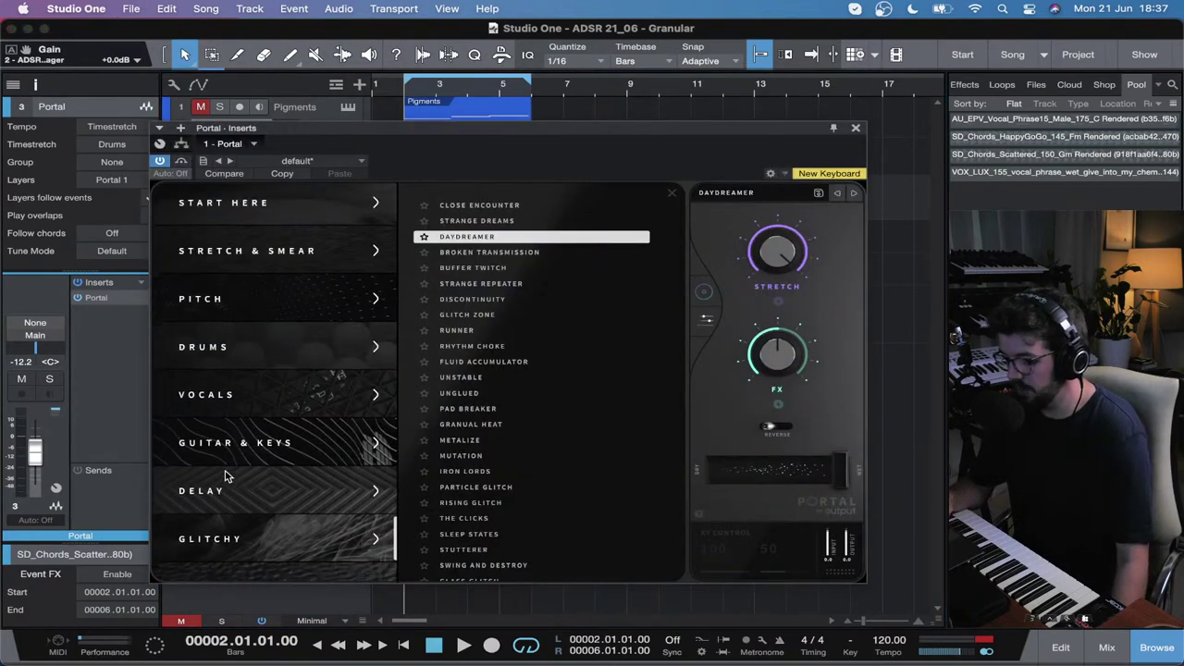
pyautogui.scroll(-5, 225, 476)
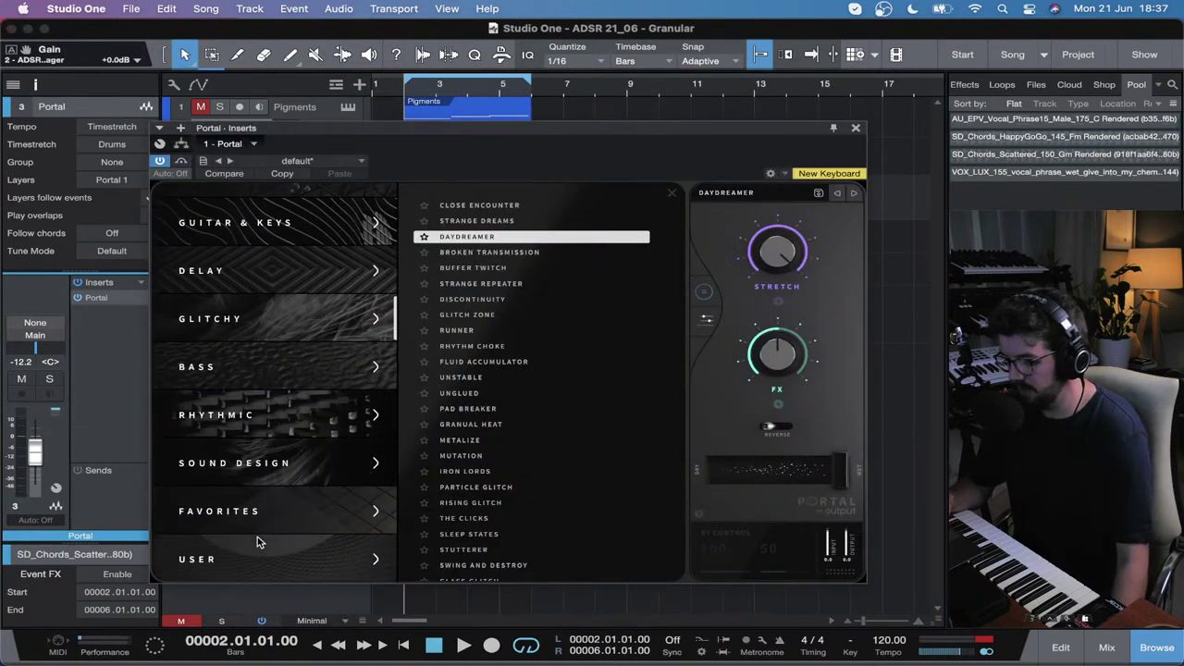
pyautogui.scroll(5, 257, 536)
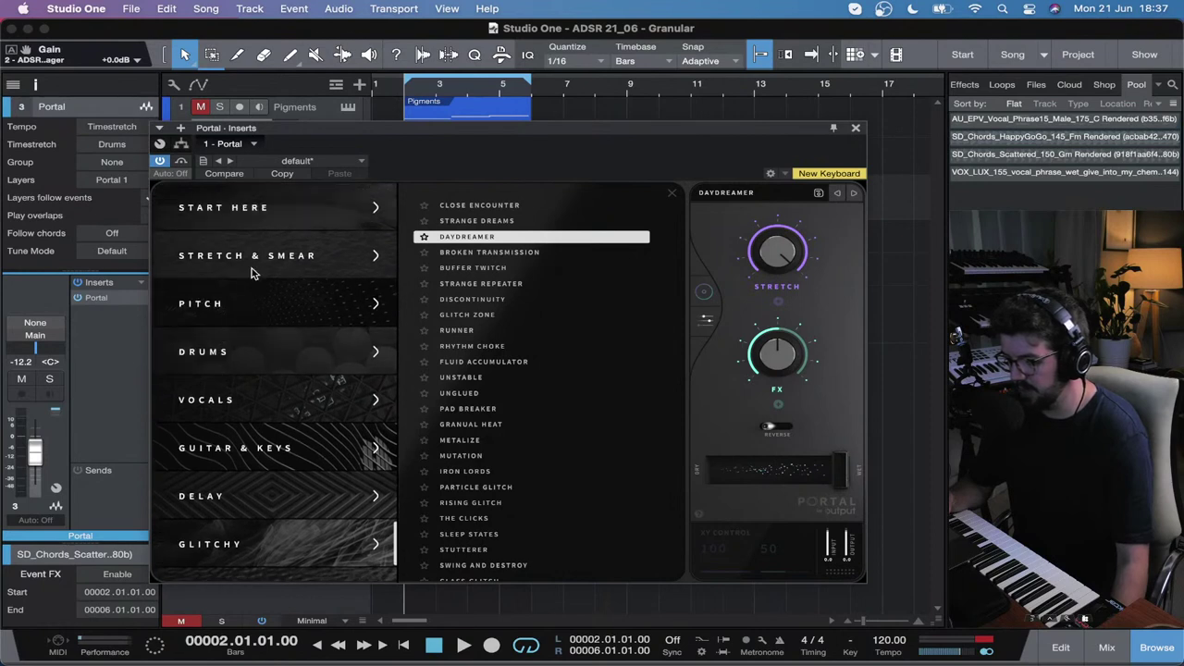
pyautogui.click(258, 212)
pyautogui.click(459, 317)
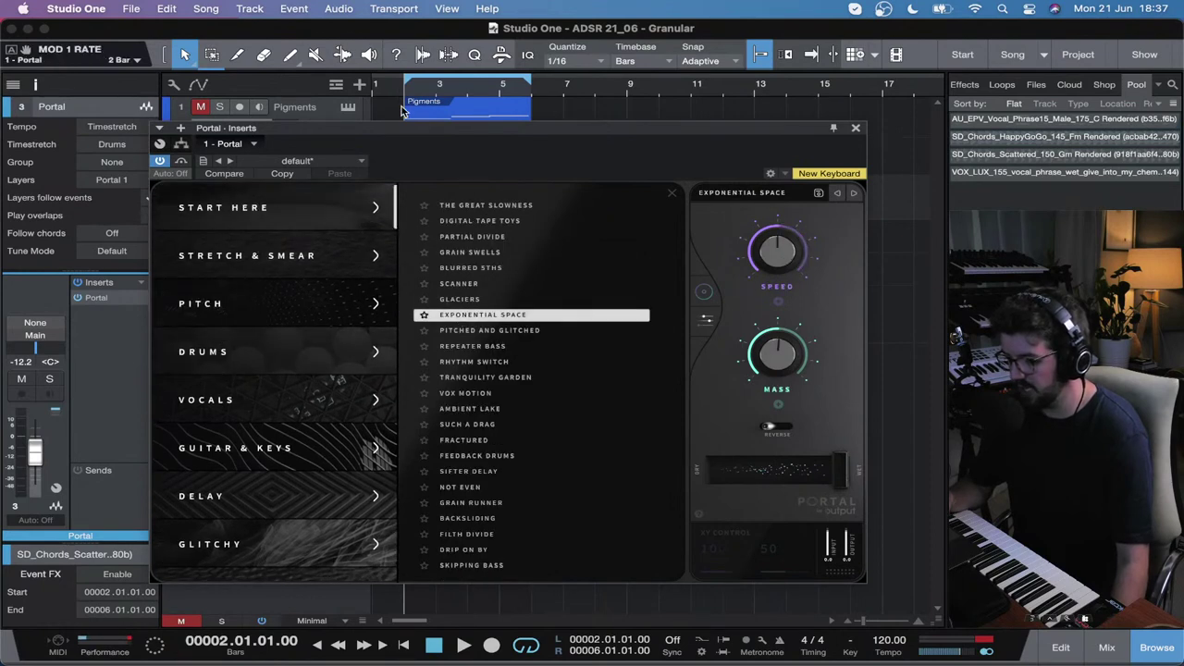
pyautogui.press('space')
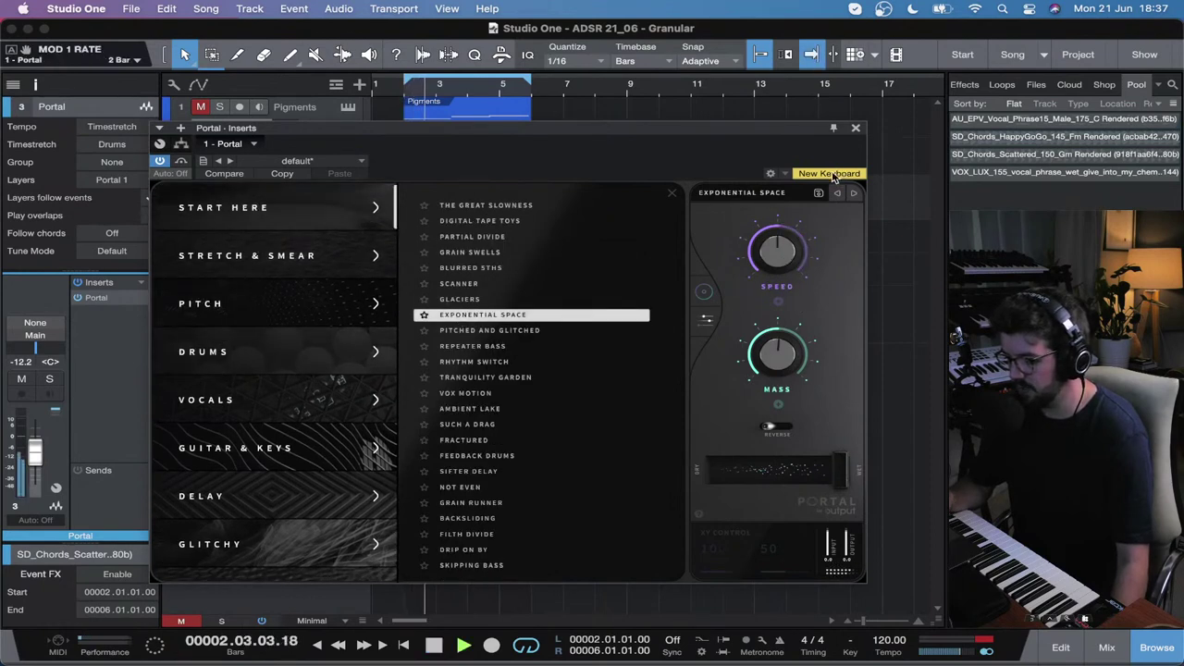
# Step: Lower the Portal track's volume to about -18.4 dB and move the XY control to about 59 speed and 10 mass
pyautogui.click(671, 194)
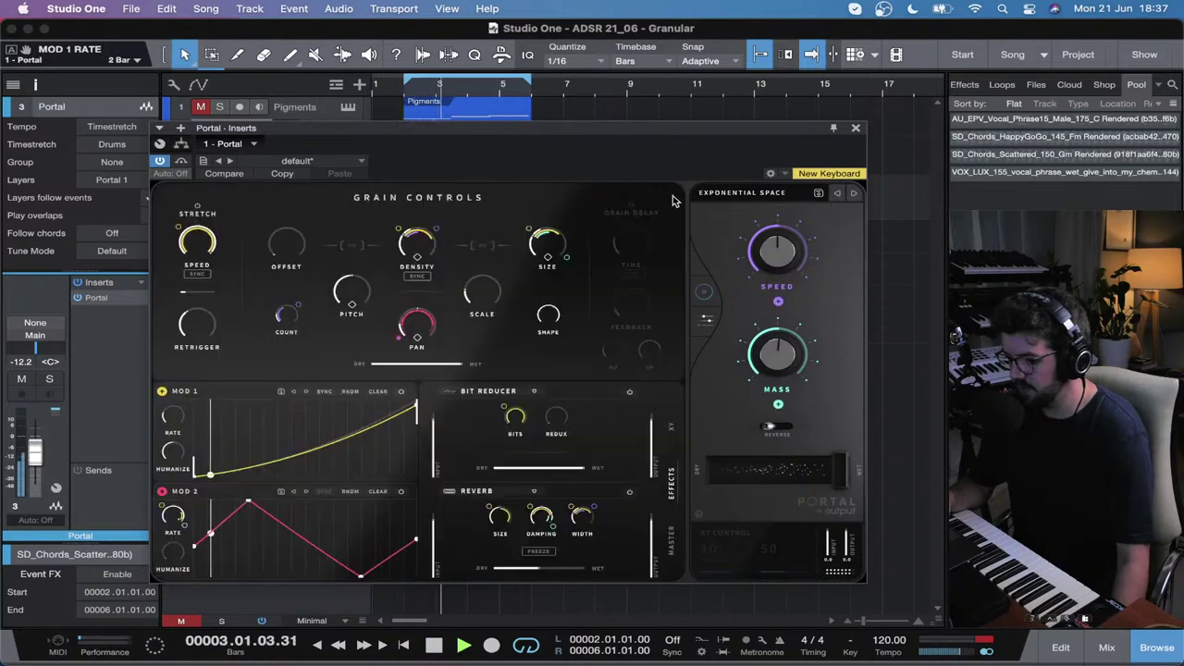
pyautogui.click(702, 294)
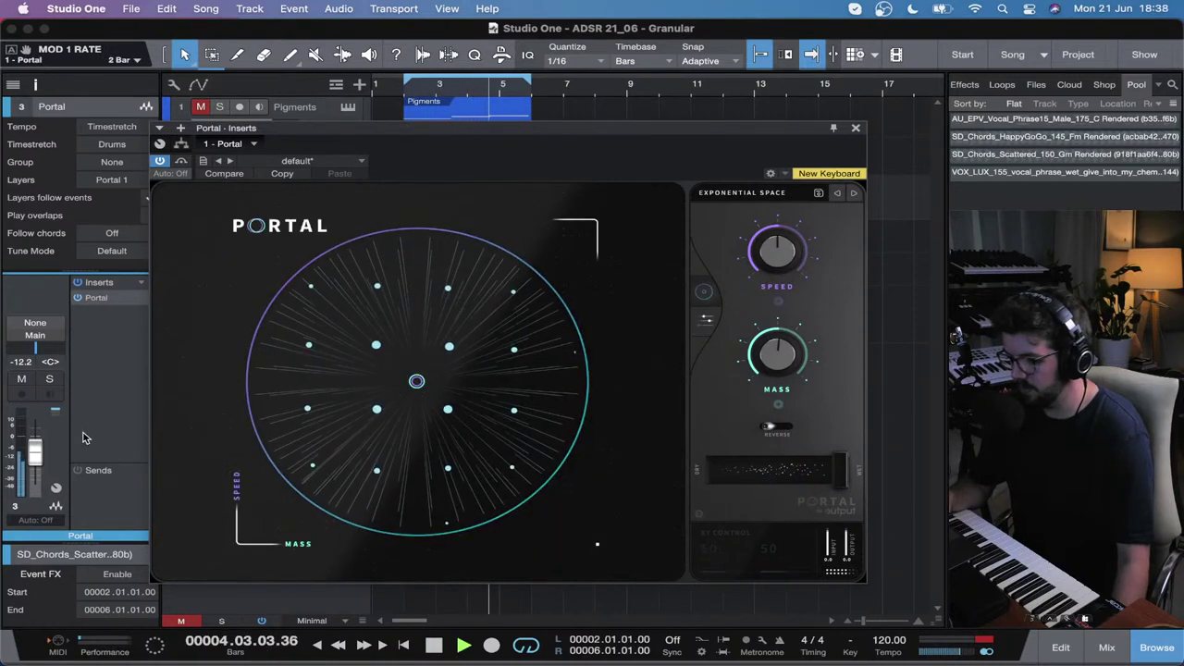
pyautogui.moveTo(39, 455); pyautogui.dragTo(39, 460)
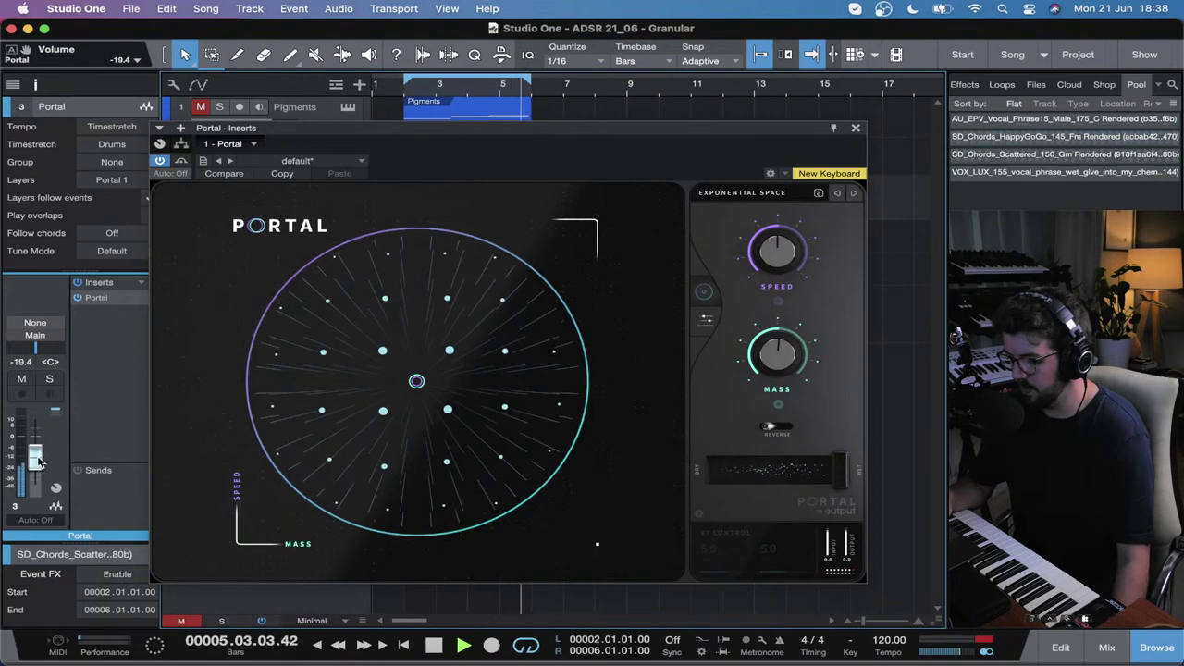
pyautogui.moveTo(417, 381); pyautogui.dragTo(323, 359)
# Step: Audition the Tranquility Garden preset, load Ambient Lake instead and close the preset browser
pyautogui.click(760, 193)
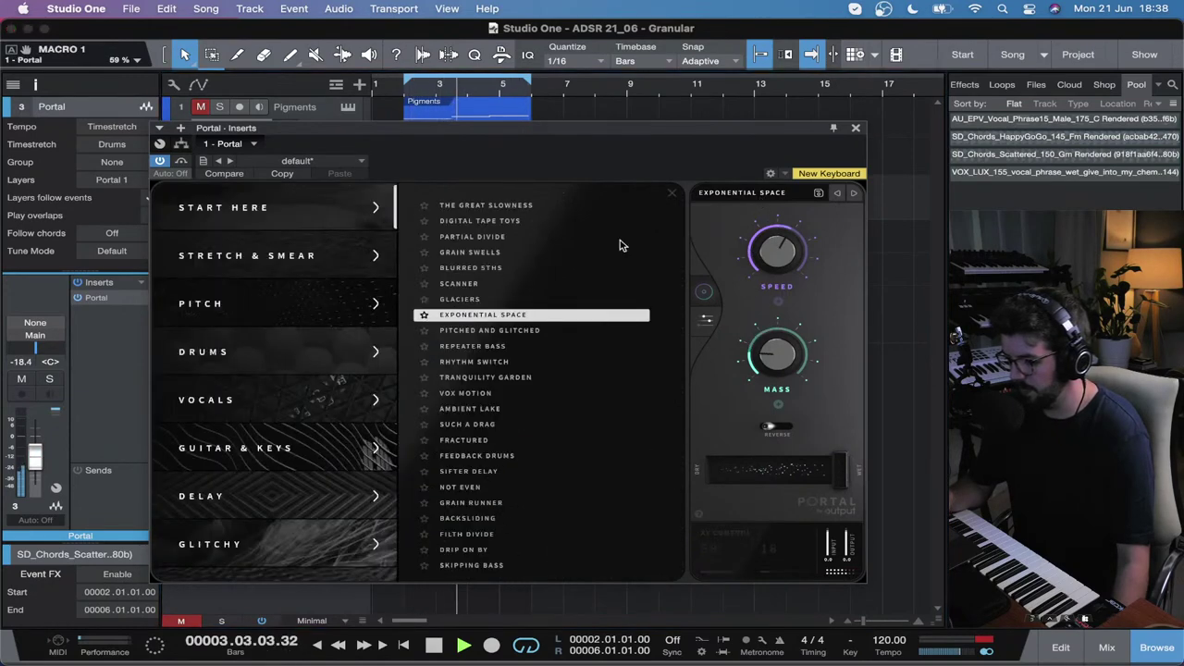
pyautogui.click(541, 379)
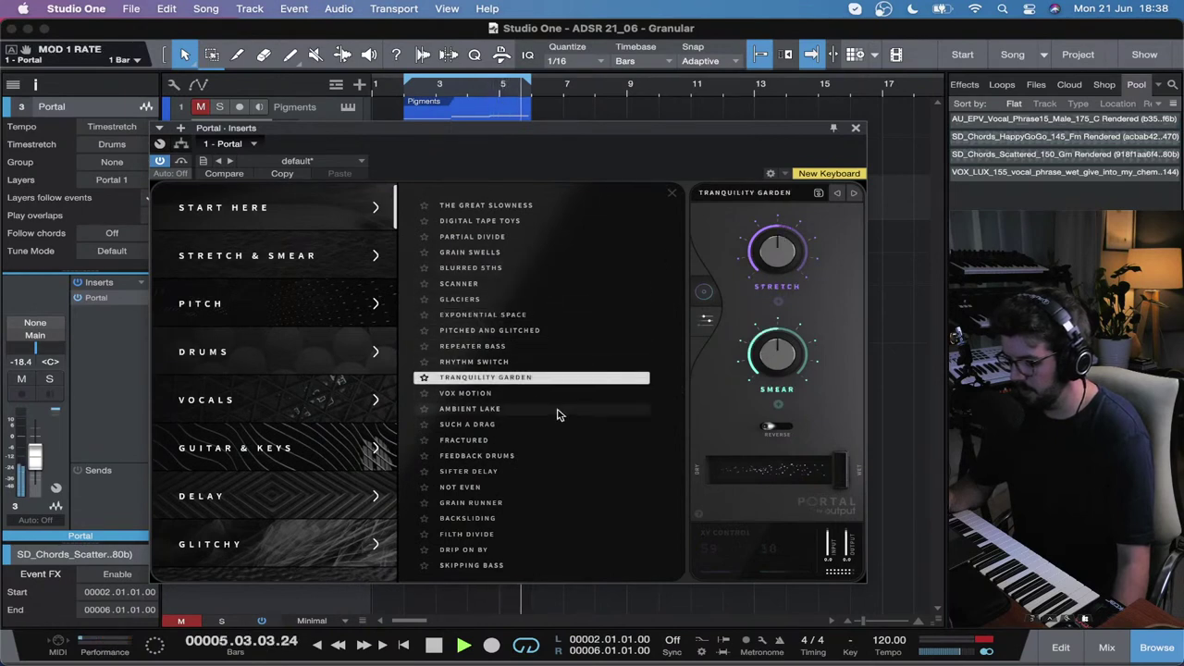
pyautogui.click(573, 409)
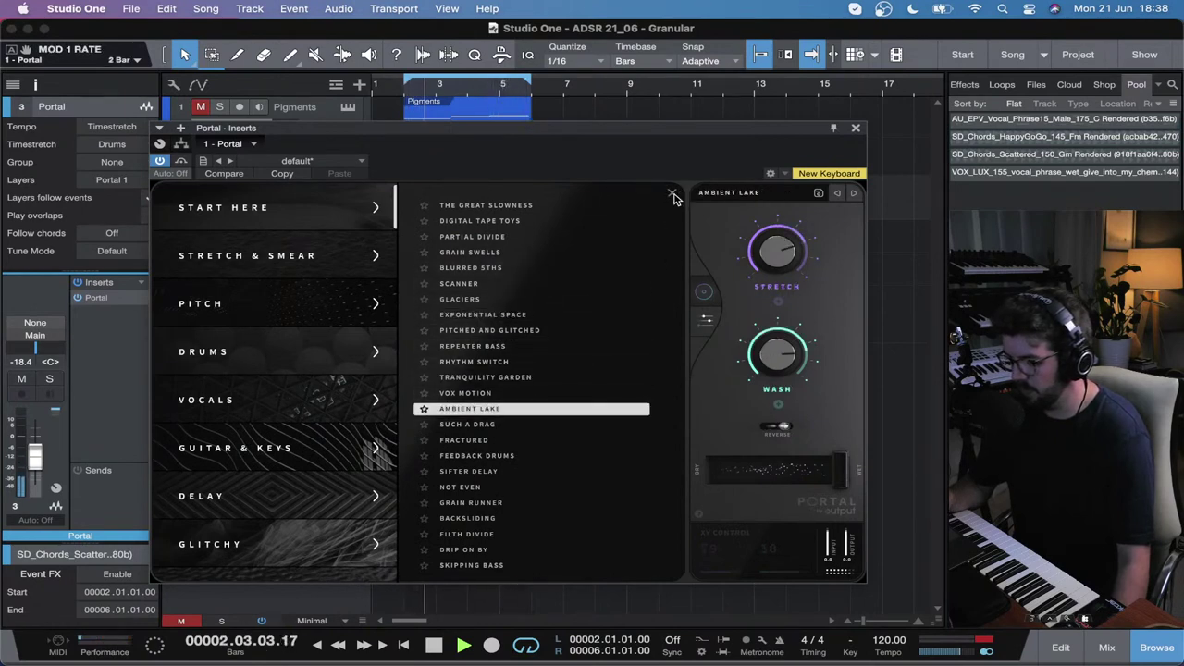
pyautogui.click(673, 195)
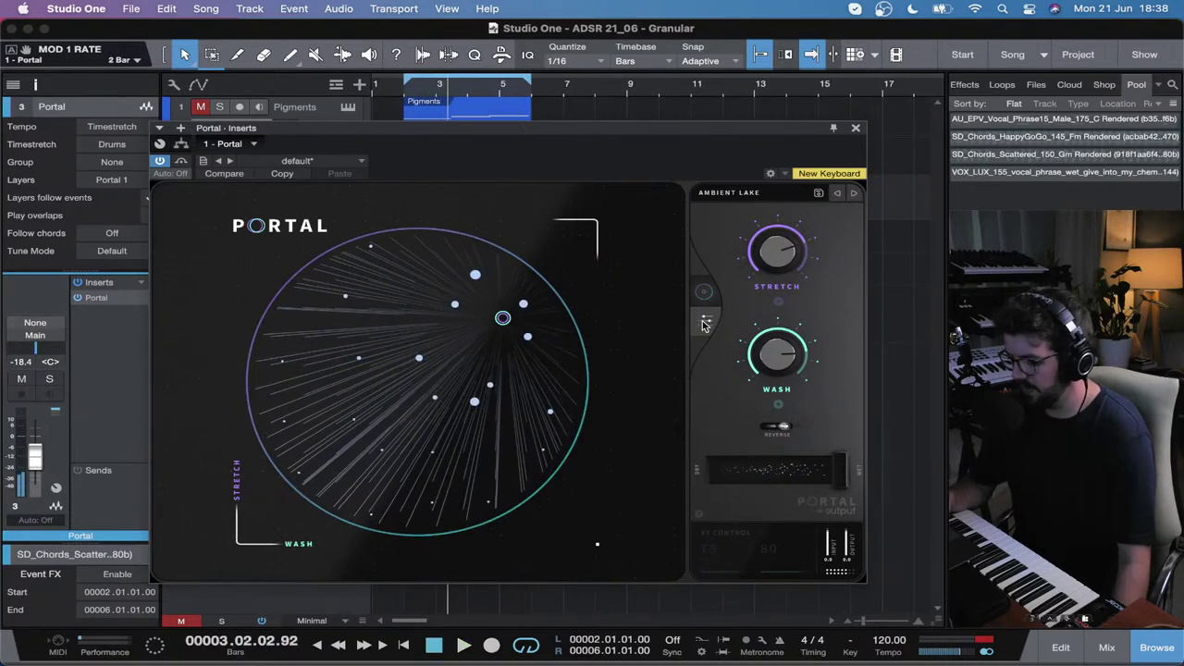
# Step: Raise the humanize amount of Mod 2 and set the grain delay time to 1/4 D
pyautogui.click(705, 321)
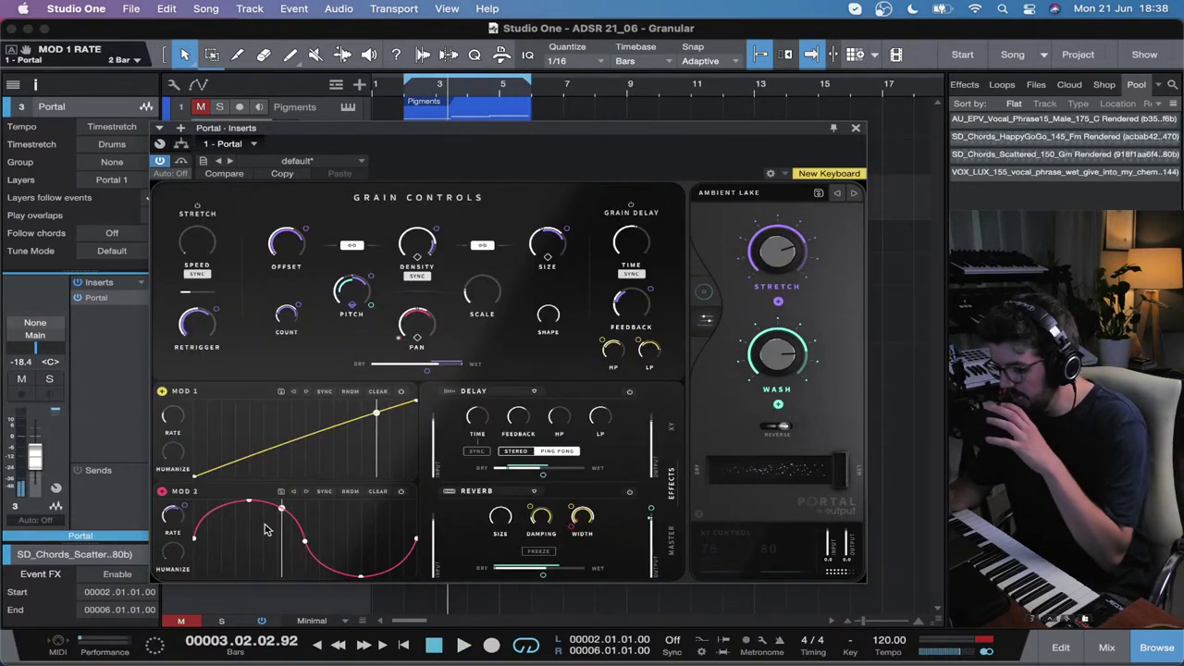
pyautogui.moveTo(178, 534)
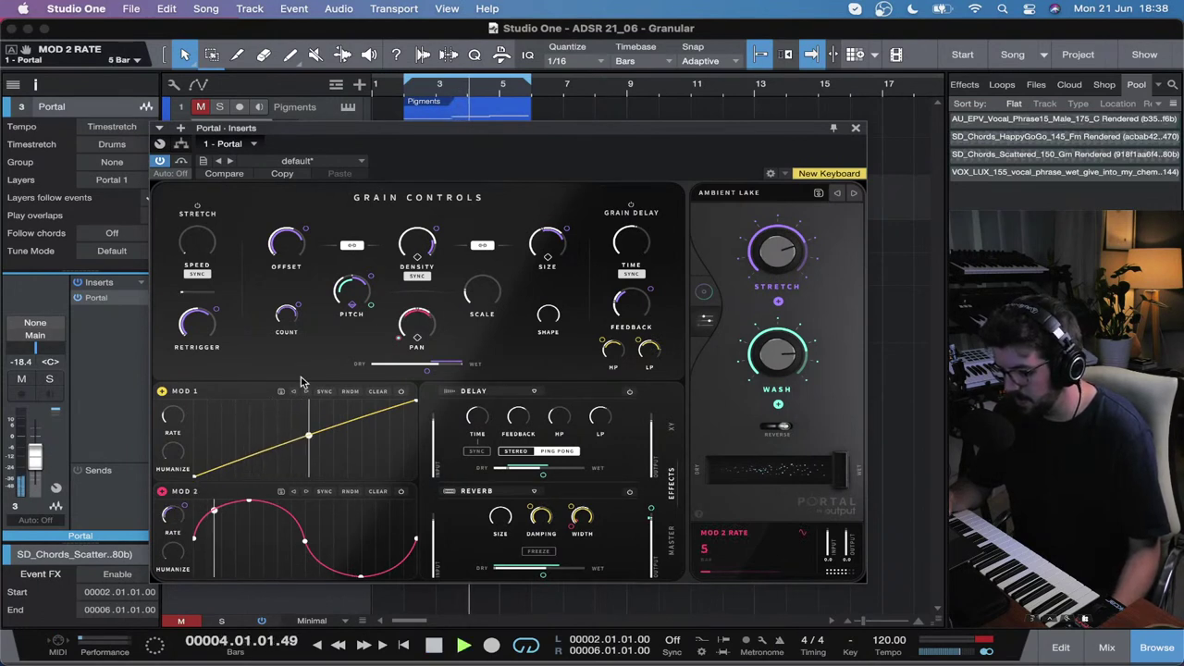
pyautogui.press('space')
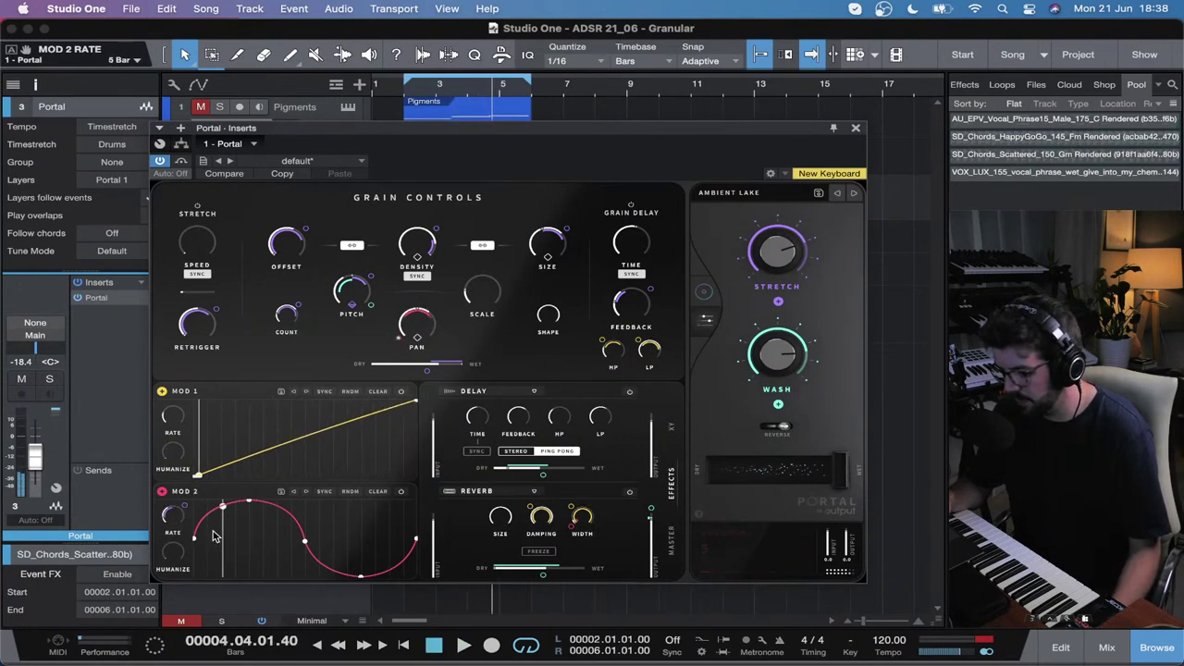
pyautogui.moveTo(172, 551); pyautogui.dragTo(344, 449)
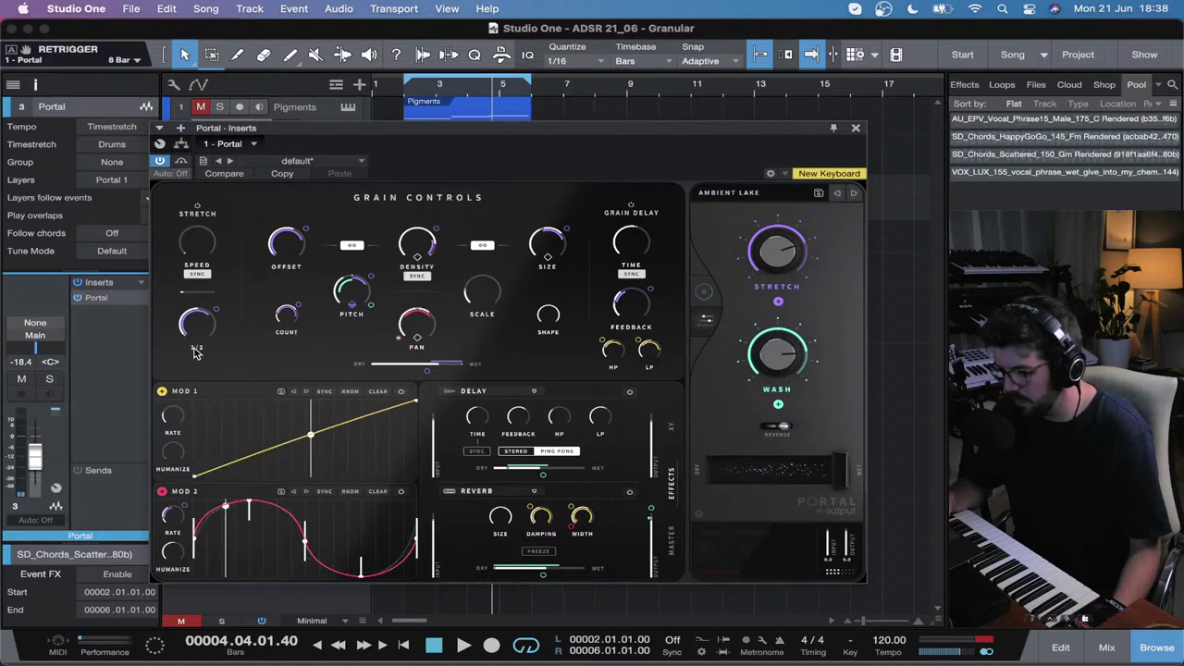
pyautogui.moveTo(636, 245)
pyautogui.mouseDown()
pyautogui.moveTo(639, 267)
pyautogui.moveTo(648, 225)
pyautogui.mouseUp()
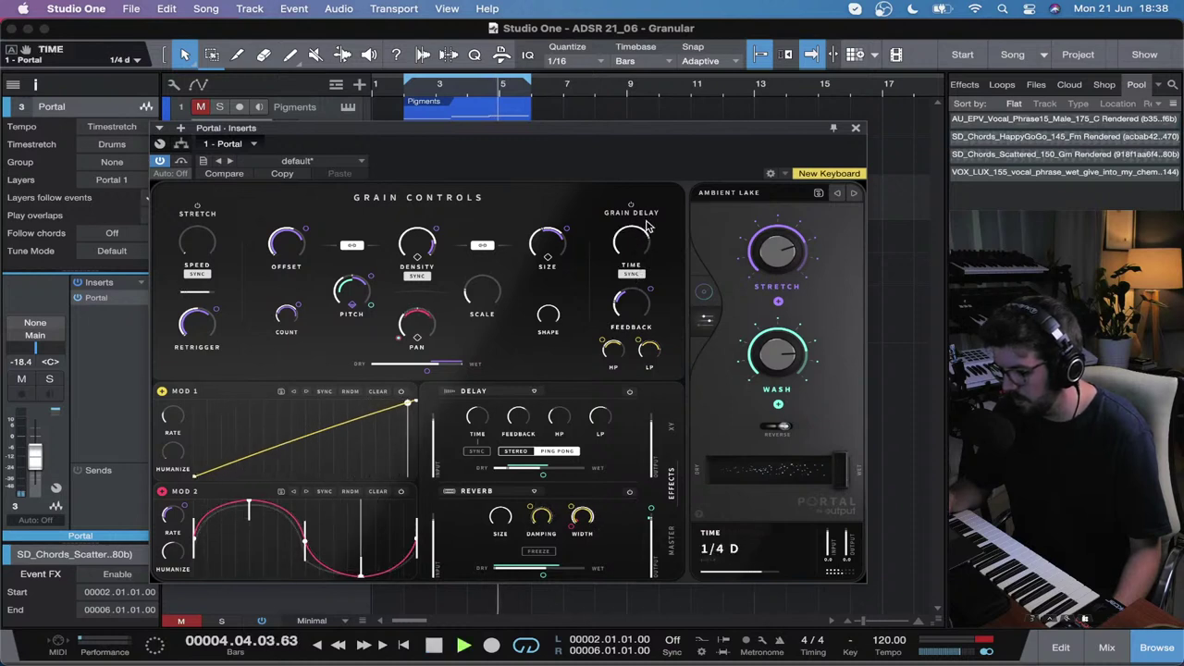
# Step: Move Portal's XY control to about 23 stretch and 83 wash, and close the plug-in window
pyautogui.click(703, 292)
pyautogui.moveTo(502, 317); pyautogui.dragTo(506, 445)
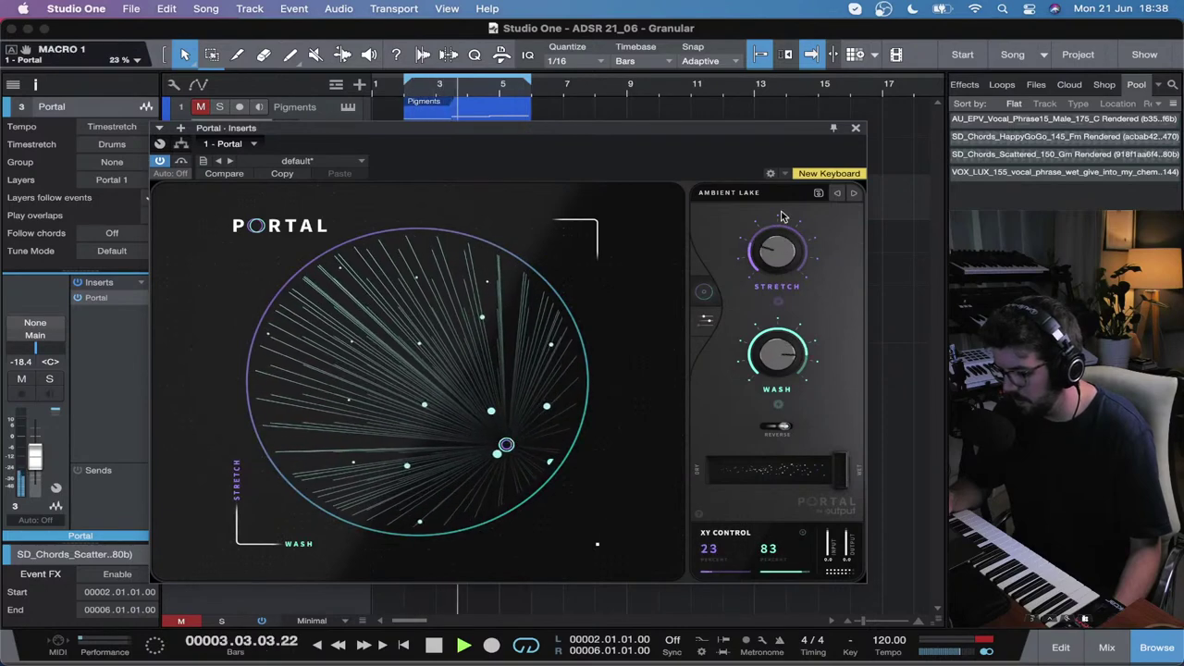
pyautogui.click(706, 319)
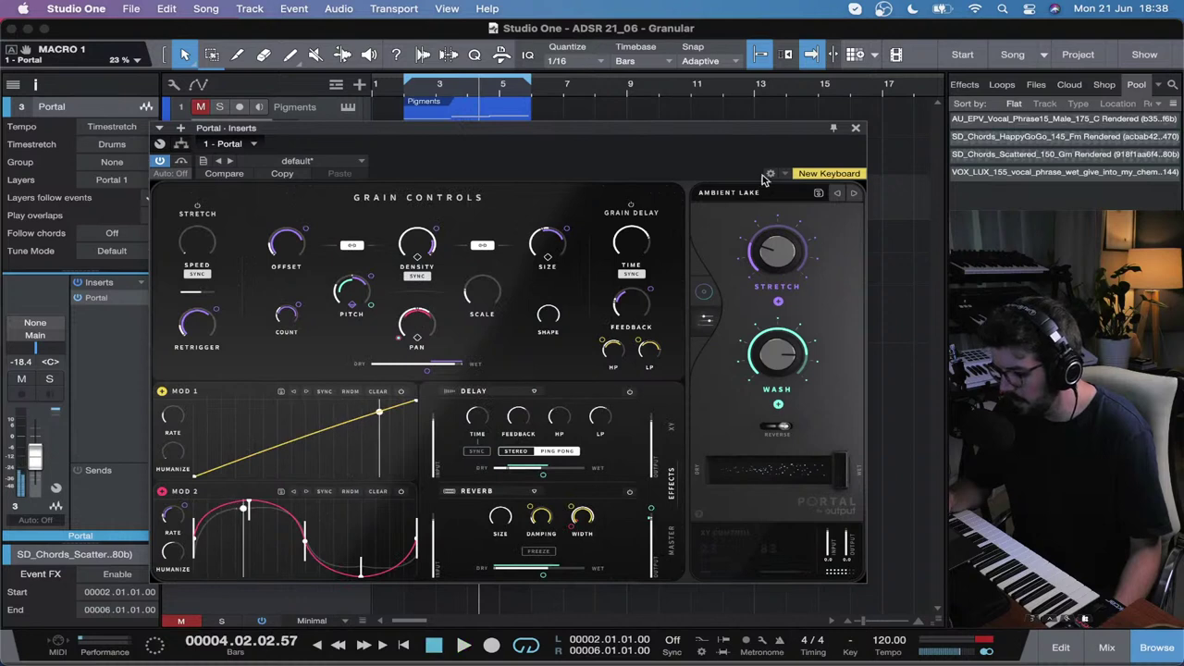
pyautogui.click(855, 128)
# Step: Return the playhead to the start of the song and delete the clip on the Pigments track
pyautogui.click(338, 167)
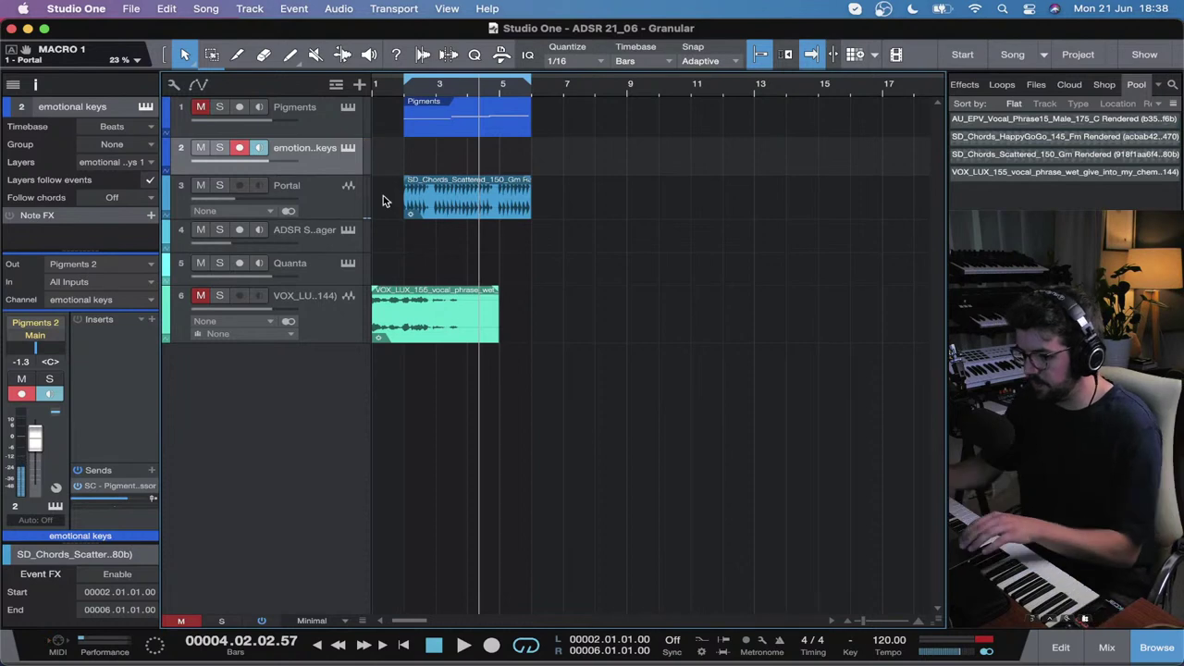
pyautogui.press(',')
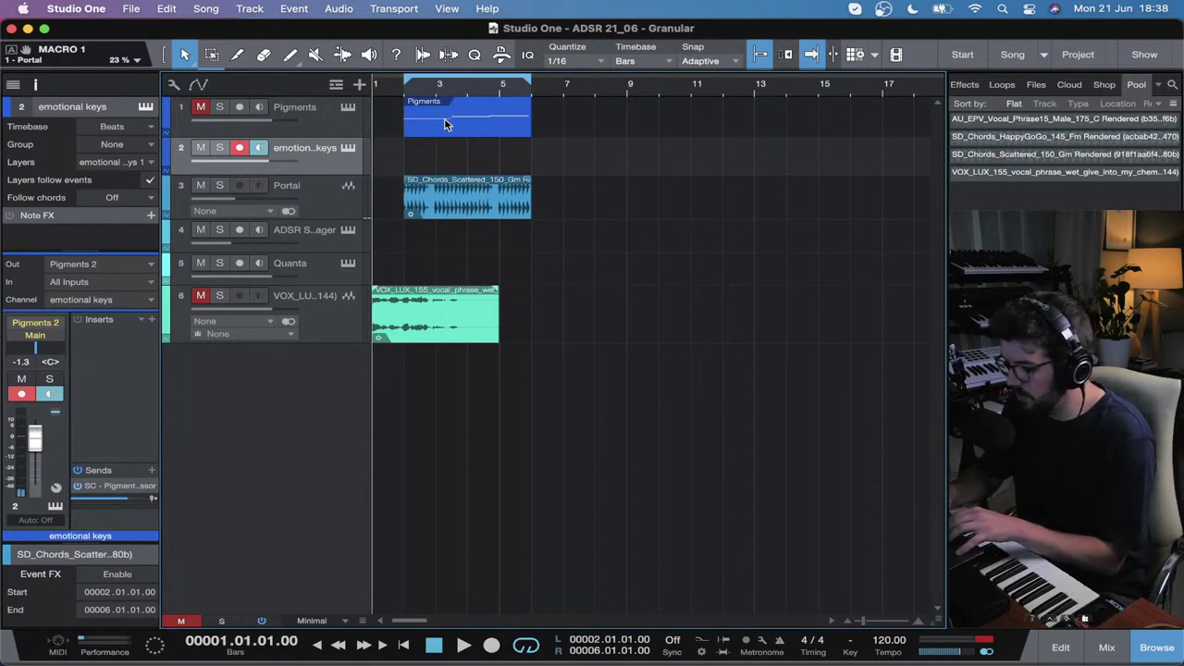
pyautogui.click(444, 120)
pyautogui.press('Delete')
# Step: Record a new chord part on the emotional keys track from bar 1 to about bar 6
pyautogui.click(305, 153)
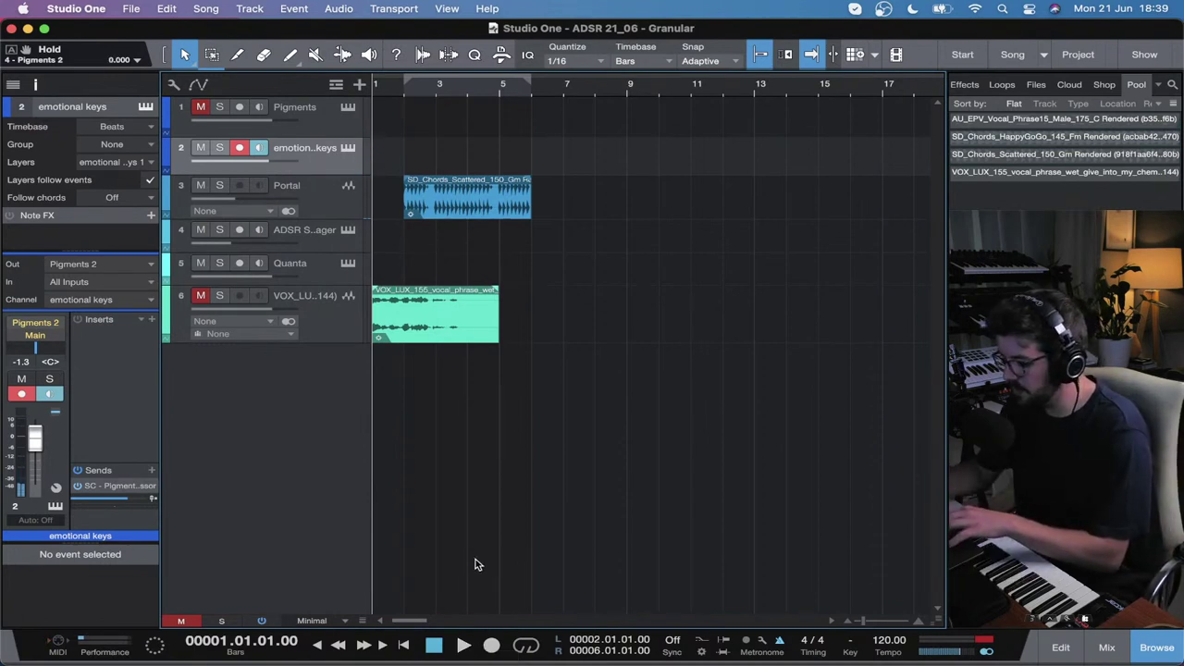
pyautogui.click(491, 645)
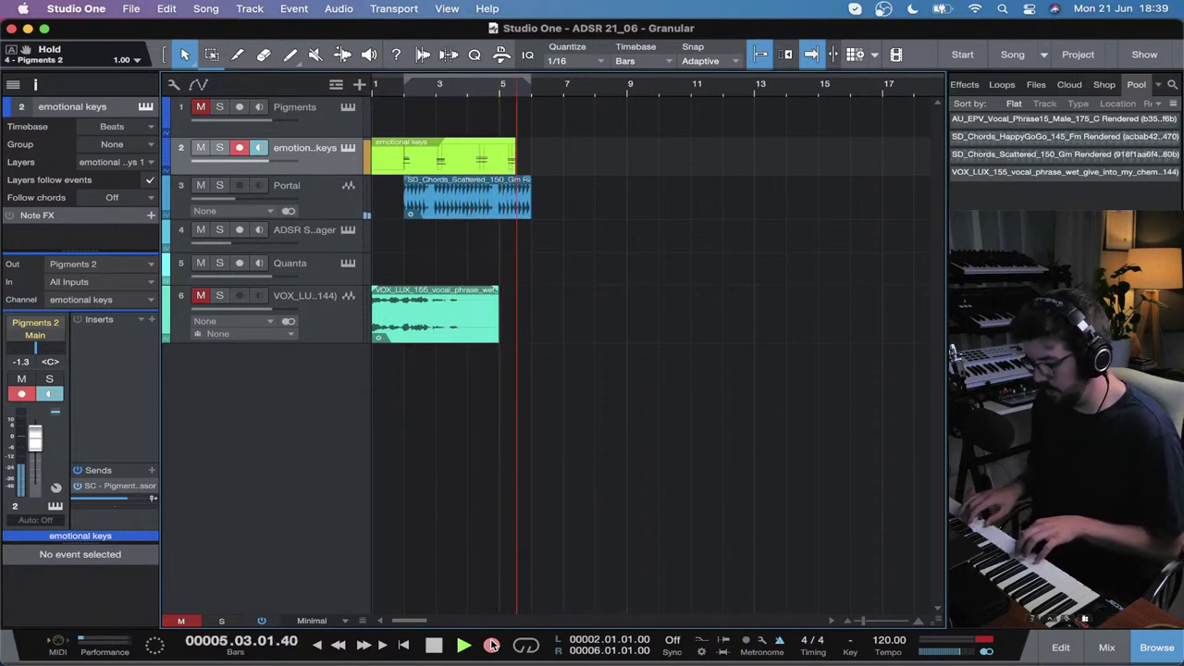
pyautogui.press('space')
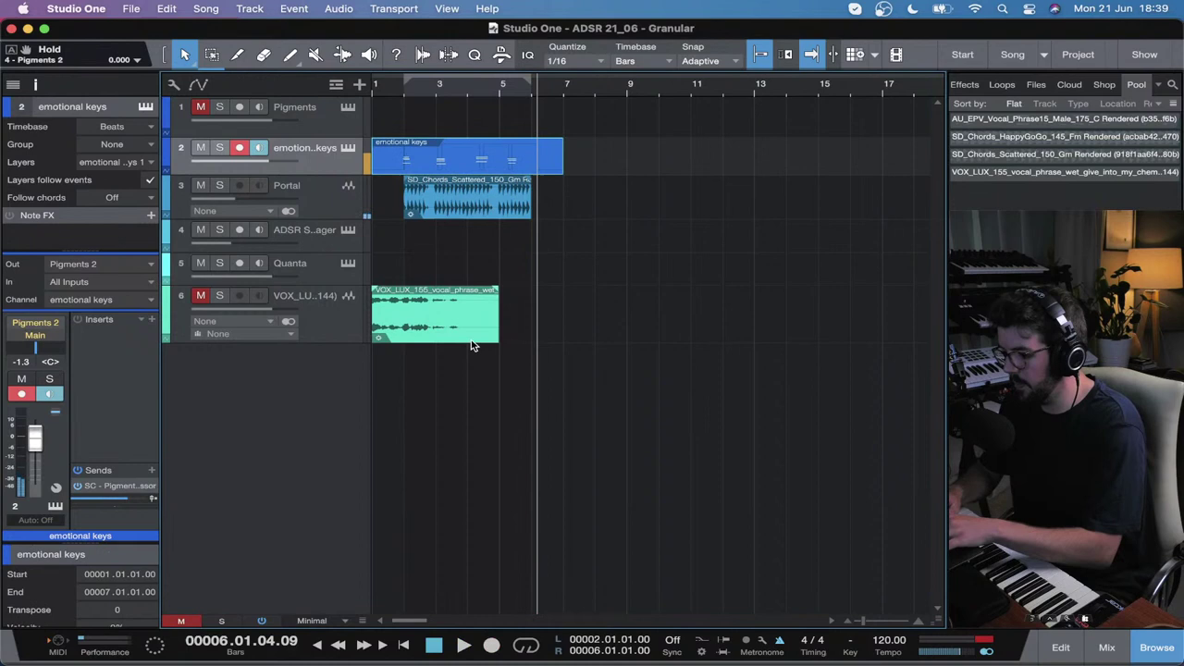
# Step: Open the recorded emotional keys clip in the note editor and quantize all its notes to 1/16
pyautogui.doubleClick(473, 168)
pyautogui.press('super+a')
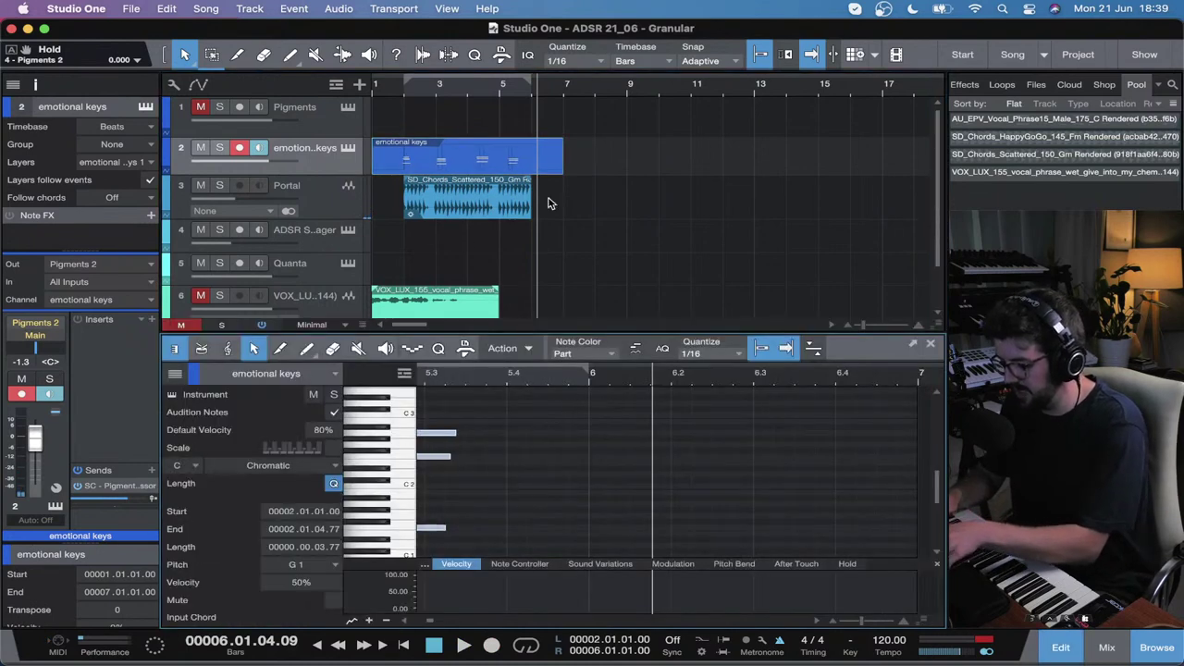
pyautogui.click(472, 88)
pyautogui.press('w')
pyautogui.press('w')
pyautogui.press('w')
pyautogui.click(680, 505)
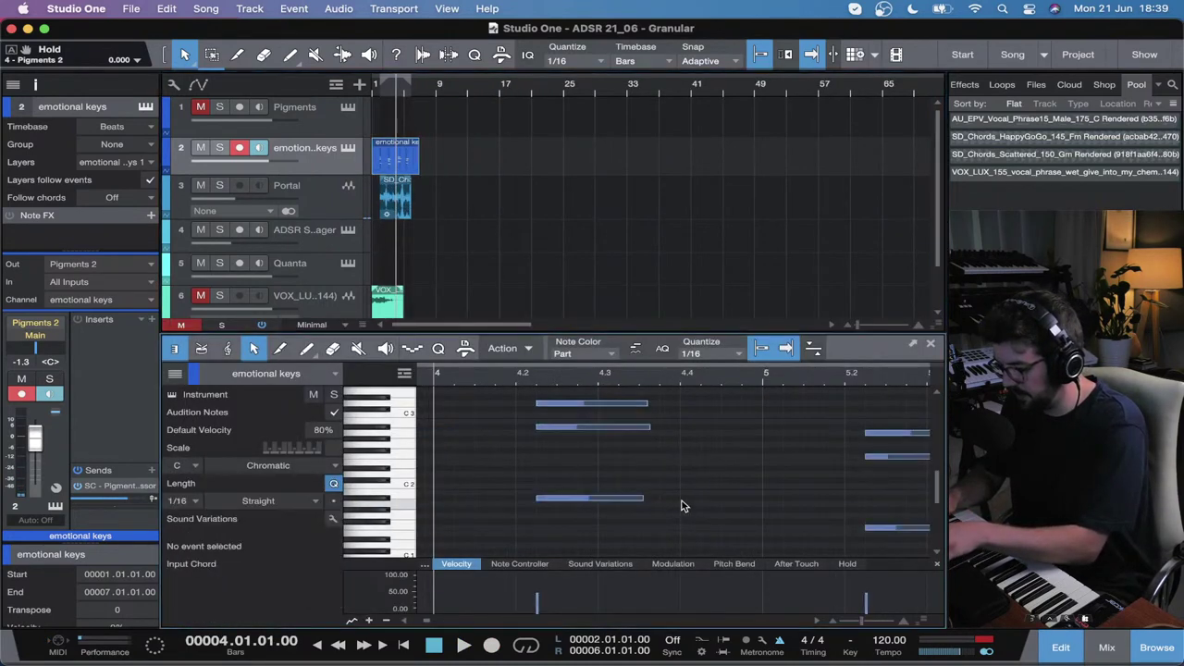
pyautogui.press('q')
# Step: Play the quantized emotional keys part together with the Scattered chords from bar 2
pyautogui.click(380, 86)
pyautogui.press('e')
pyautogui.press('e')
pyautogui.press('e')
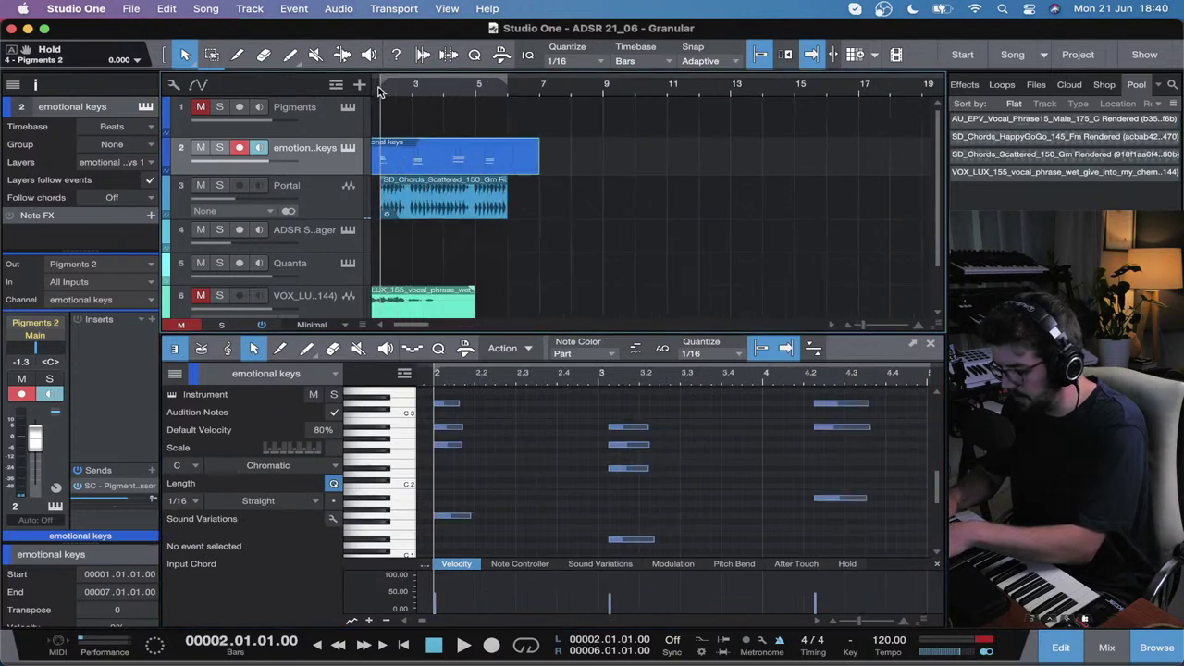
pyautogui.press('e')
pyautogui.press('w')
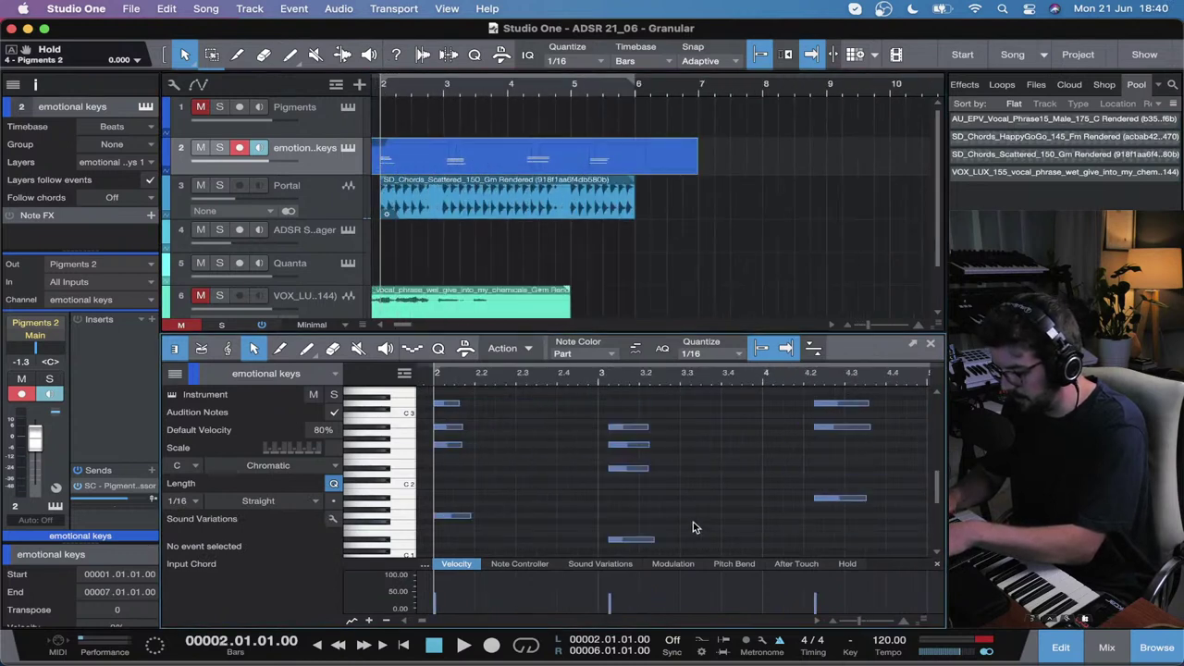
pyautogui.press('w')
pyautogui.press('space')
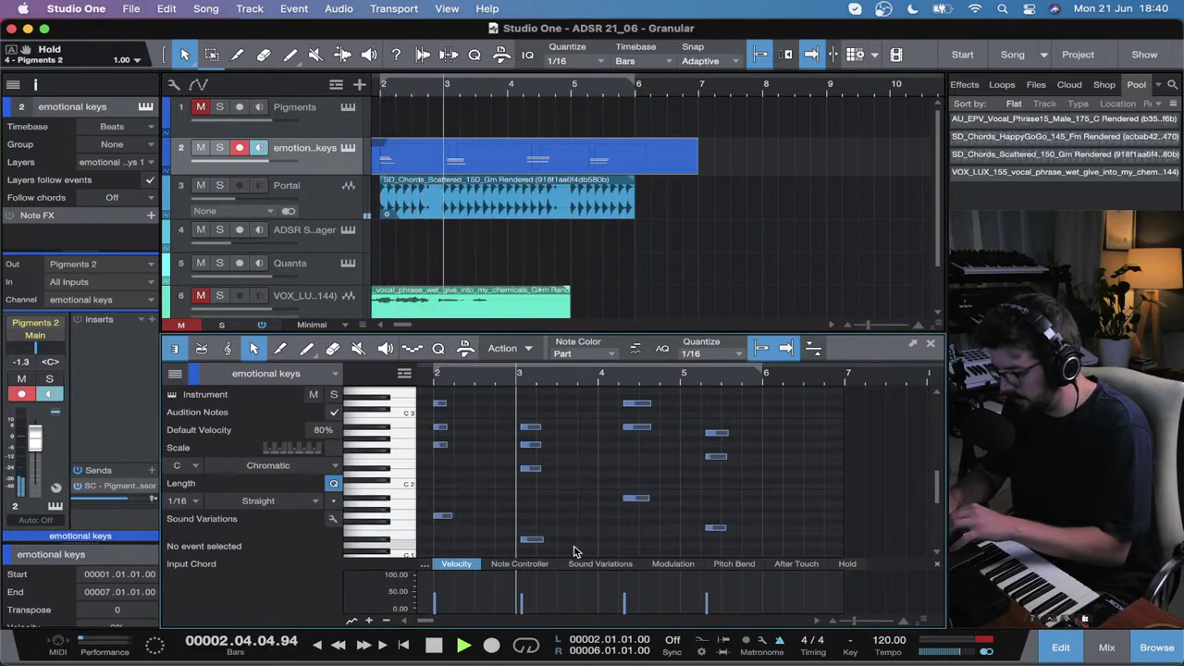
# Step: Move all notes of the second emotional keys chord to start exactly at bar 3 and resume playback
pyautogui.press('space')
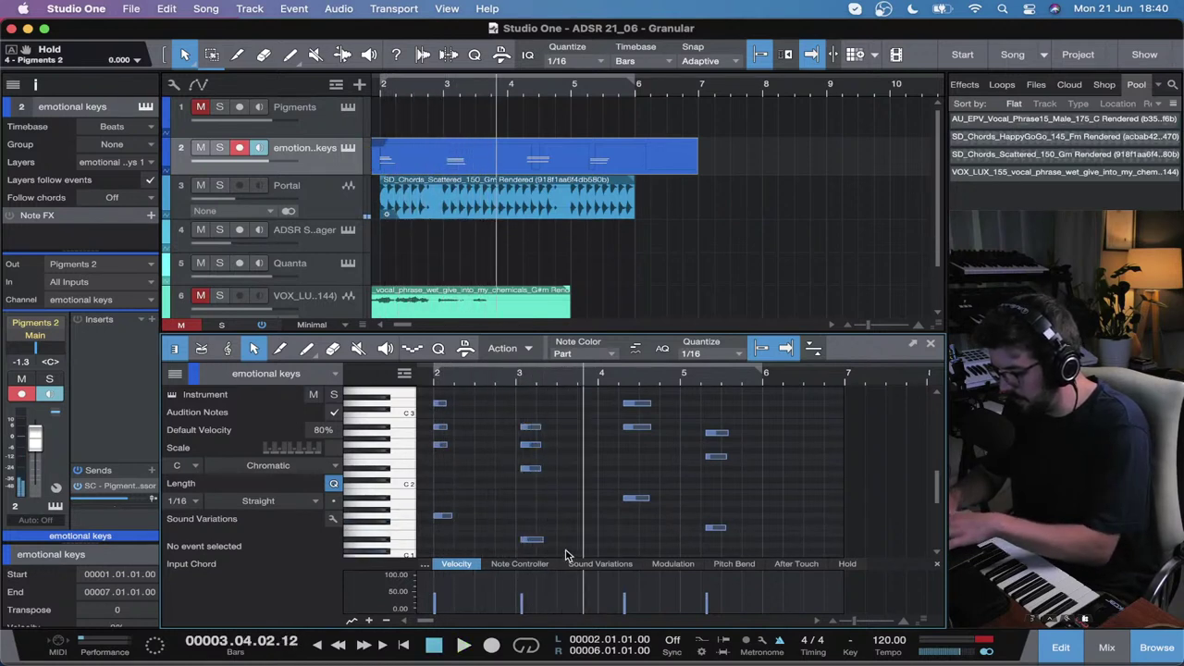
pyautogui.moveTo(577, 561); pyautogui.dragTo(524, 430)
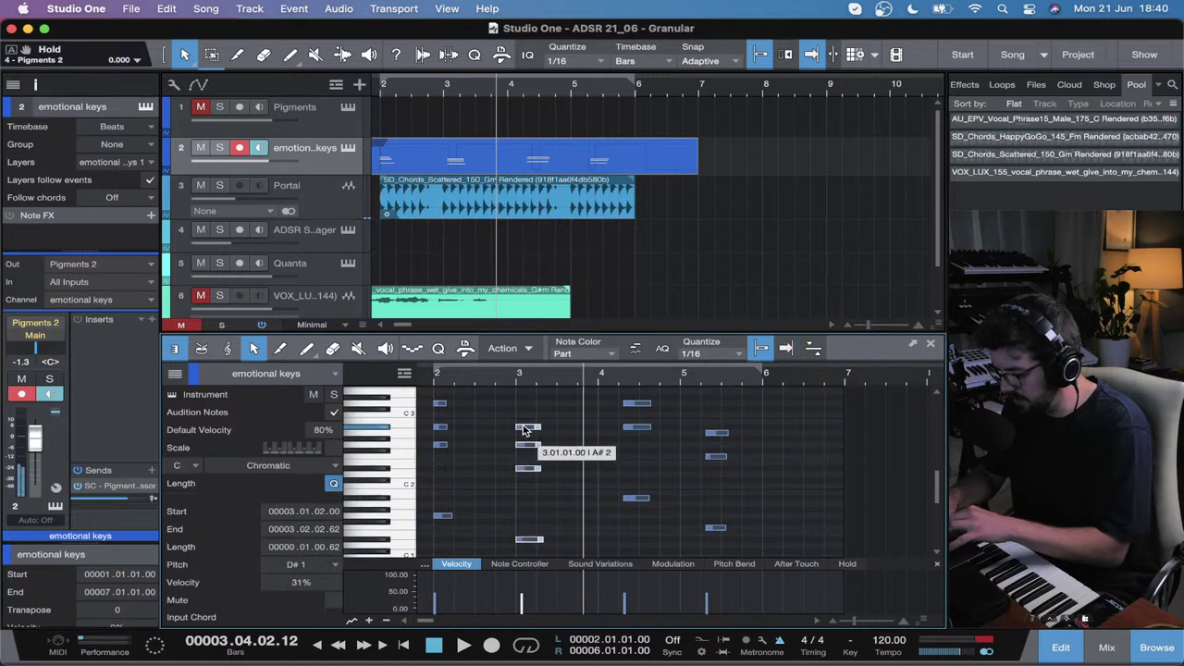
pyautogui.press('space')
# Step: Move all notes of the third emotional keys chord to start exactly at bar 4 and return the playhead to bar 2
pyautogui.rightClick(626, 399)
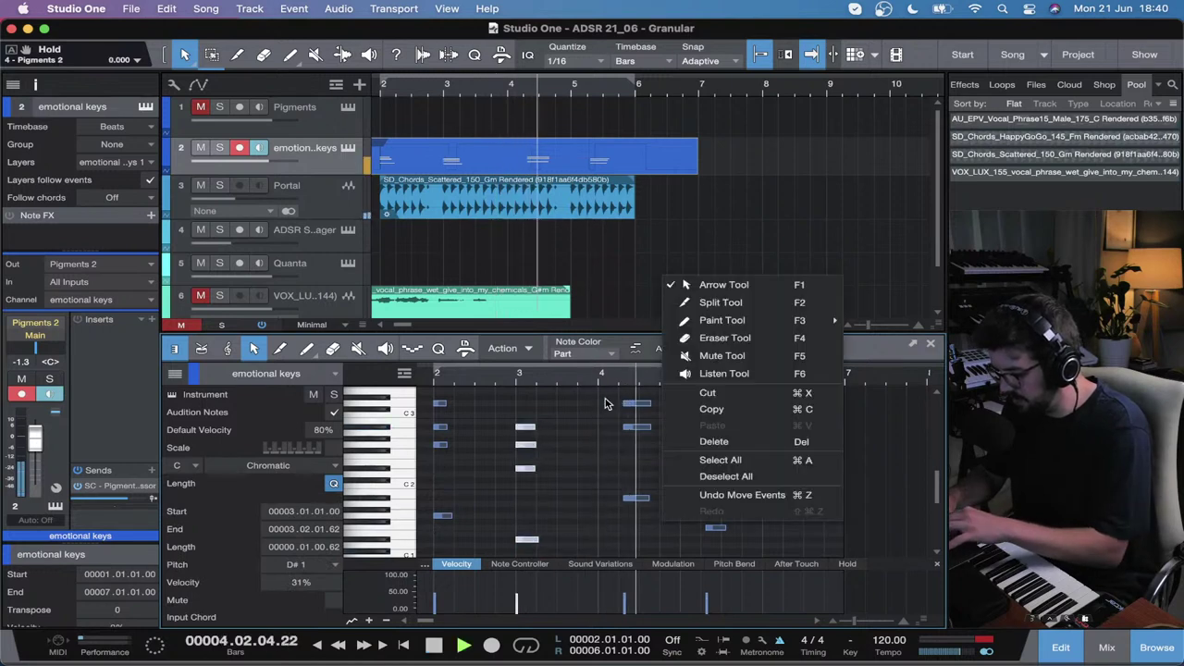
pyautogui.click(613, 402)
pyautogui.scroll(-2, 604, 403)
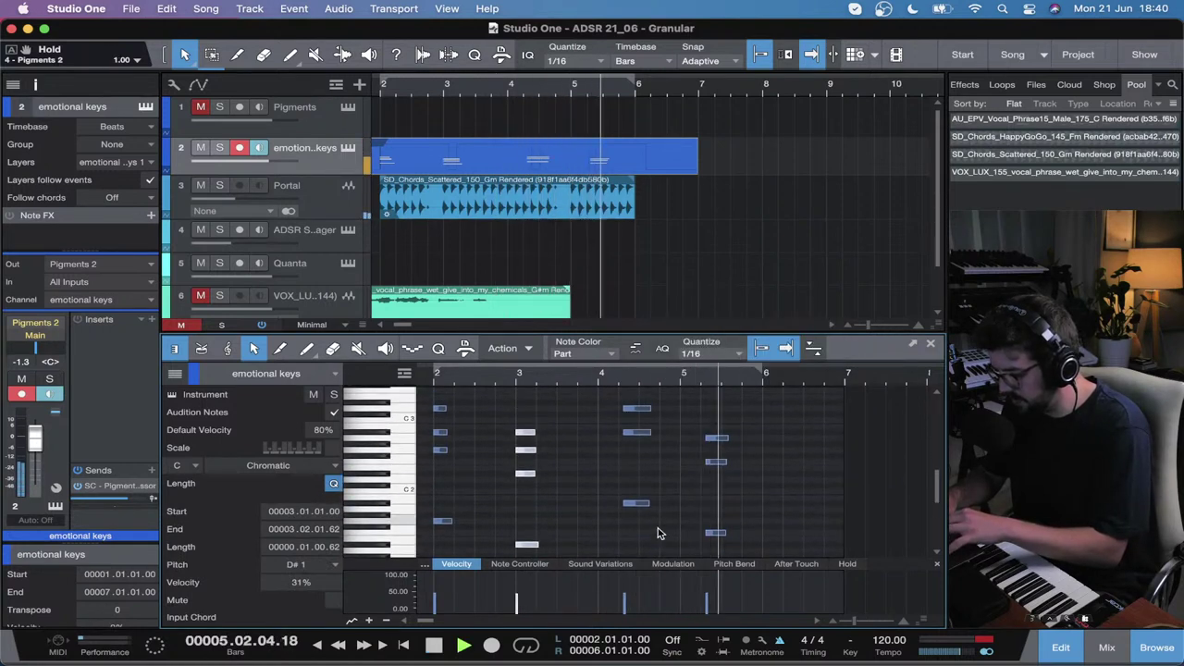
pyautogui.rightClick(653, 418)
pyautogui.click(626, 442)
pyautogui.scroll(1, 626, 442)
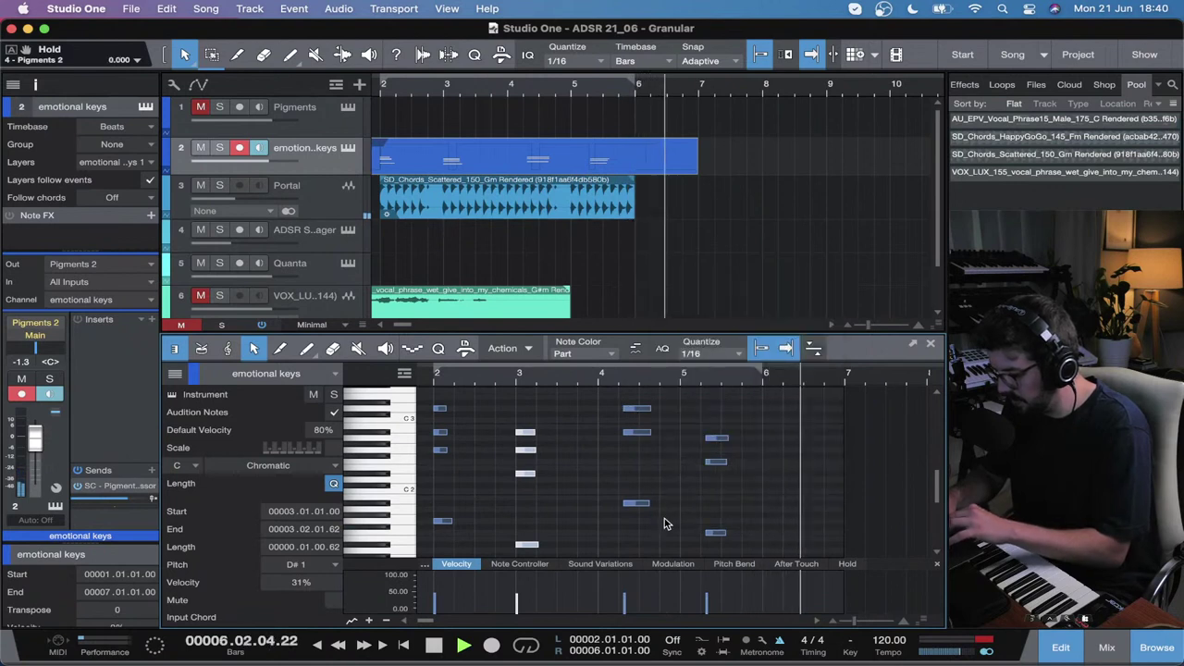
pyautogui.moveTo(664, 518); pyautogui.dragTo(606, 407)
pyautogui.click(437, 380)
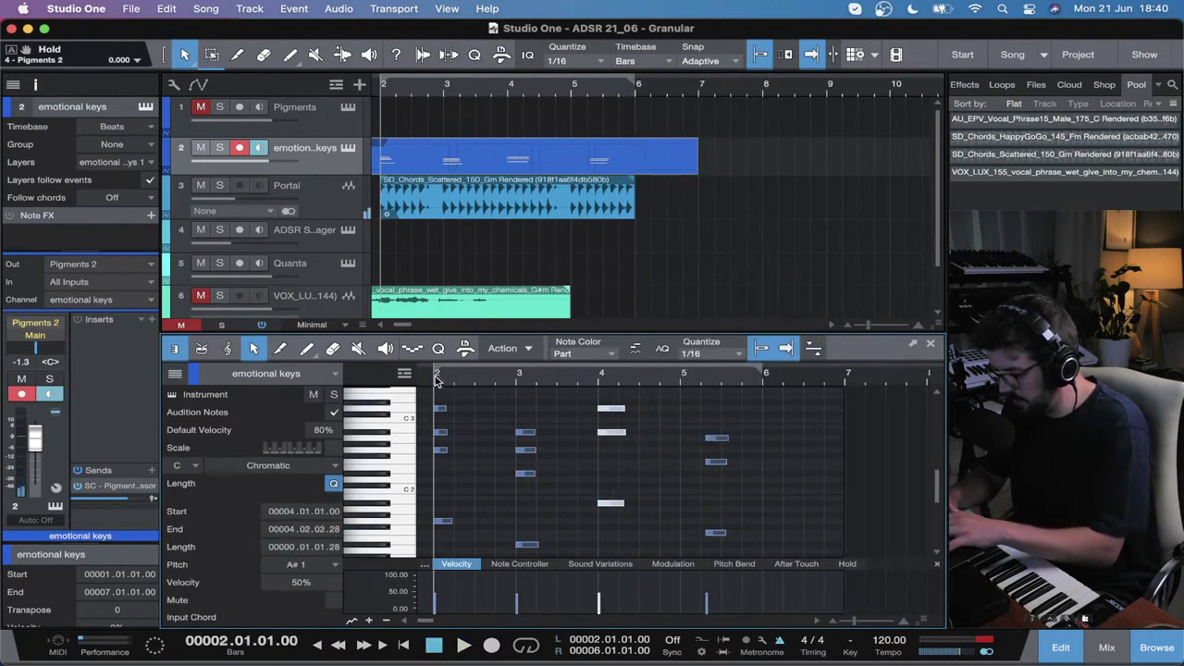
# Step: Turn off monitoring on the emotional keys track and trim its clip to end at bar 6 with the loop enabled
pyautogui.click(259, 149)
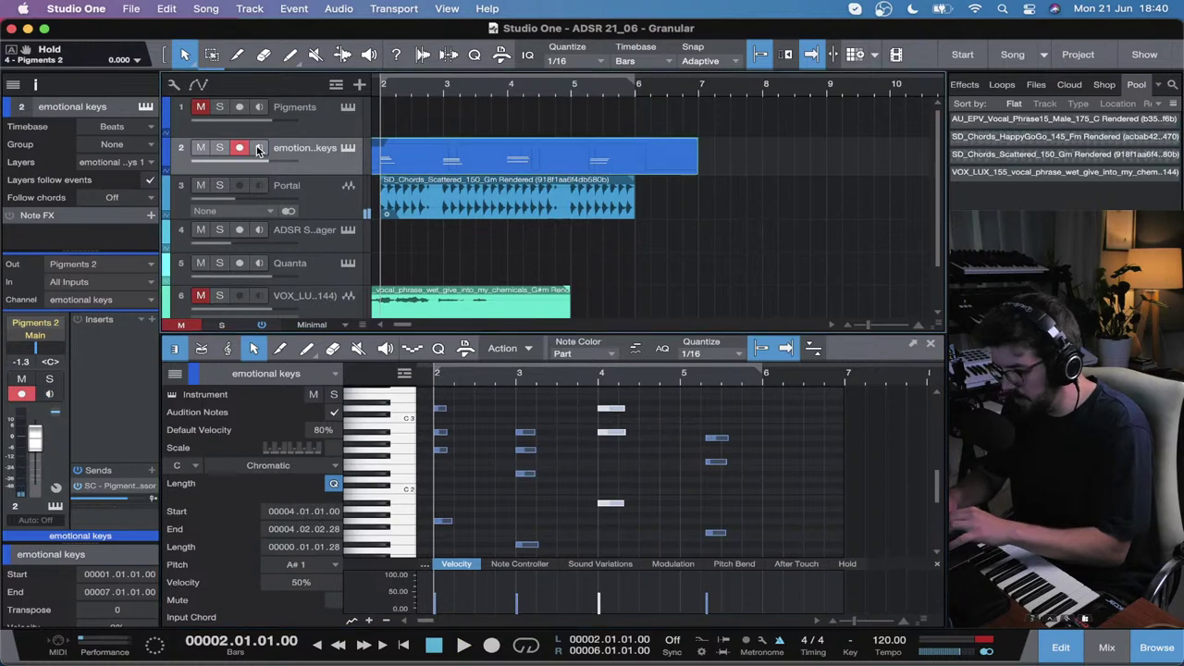
pyautogui.click(379, 105)
pyautogui.press('/')
pyautogui.moveTo(696, 163); pyautogui.dragTo(636, 164)
# Step: Raise the Portal track's volume to -11.2 dB and play the loop with the editor closed
pyautogui.click(340, 188)
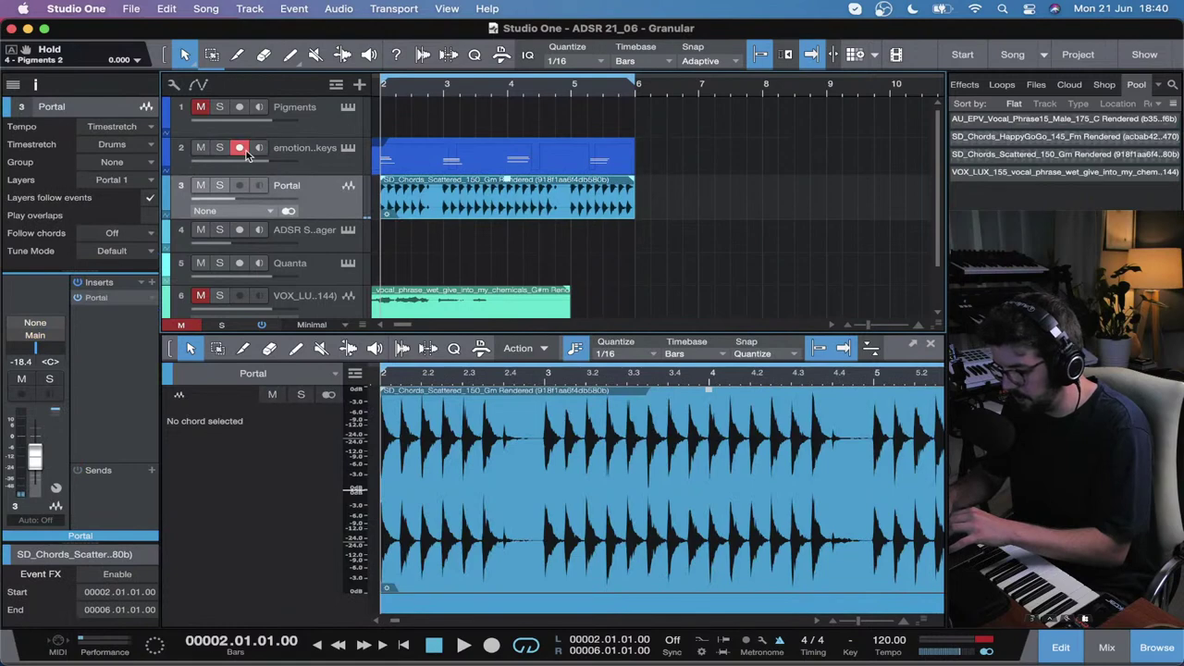
pyautogui.moveTo(256, 196); pyautogui.dragTo(269, 195)
pyautogui.press('space')
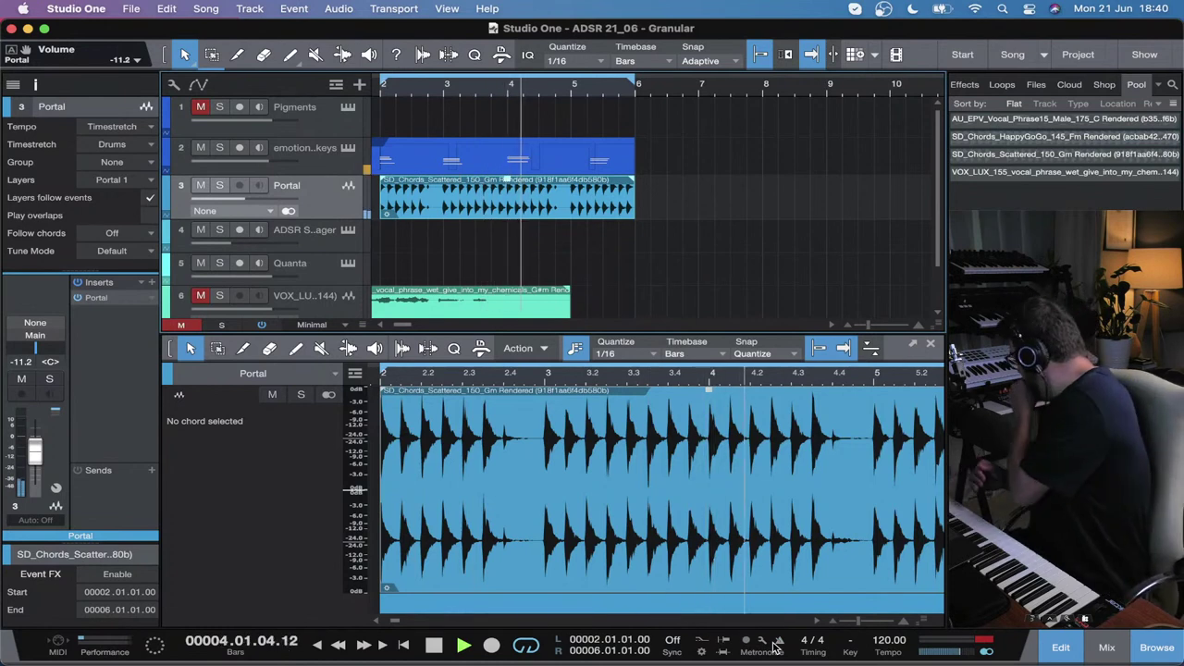
pyautogui.press('F2')
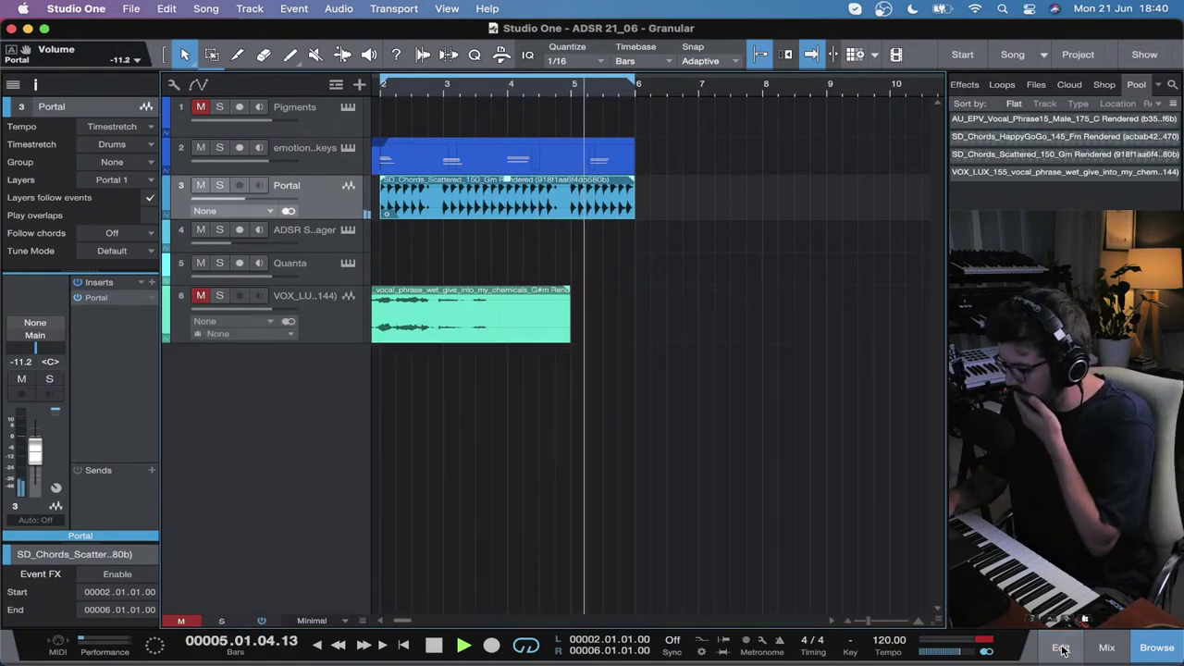
pyautogui.press('space')
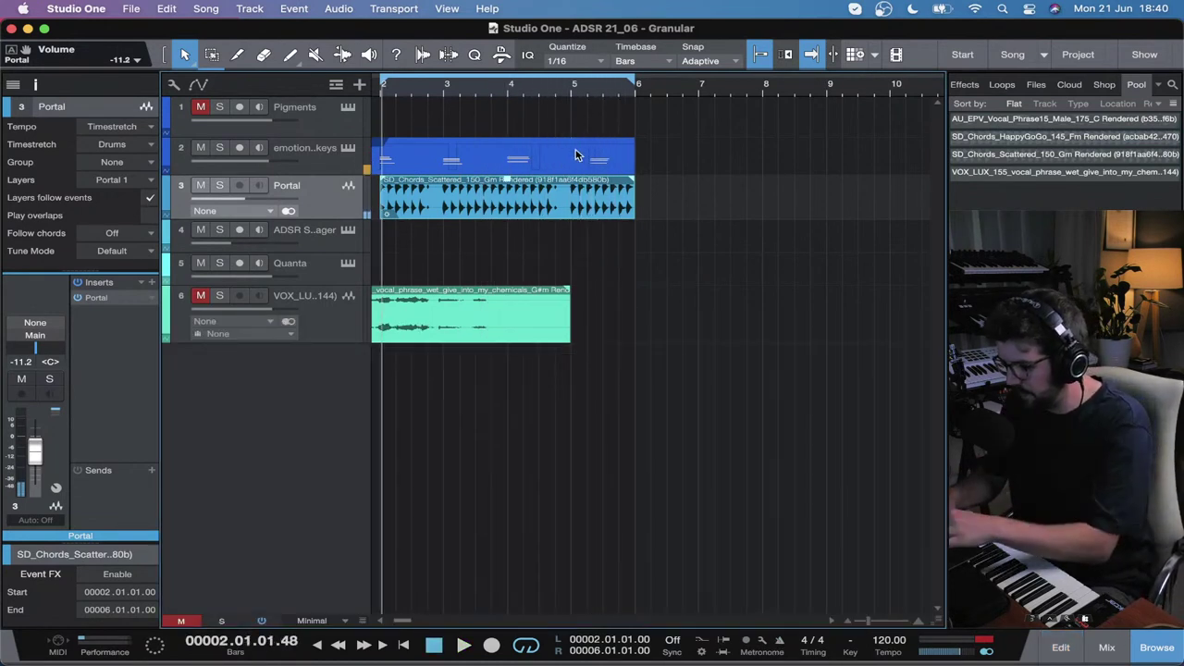
# Step: Move the last emotional keys chord to start exactly at bar 5, close the note editor and replay the loop
pyautogui.doubleClick(573, 148)
pyautogui.moveTo(812, 544); pyautogui.dragTo(756, 441)
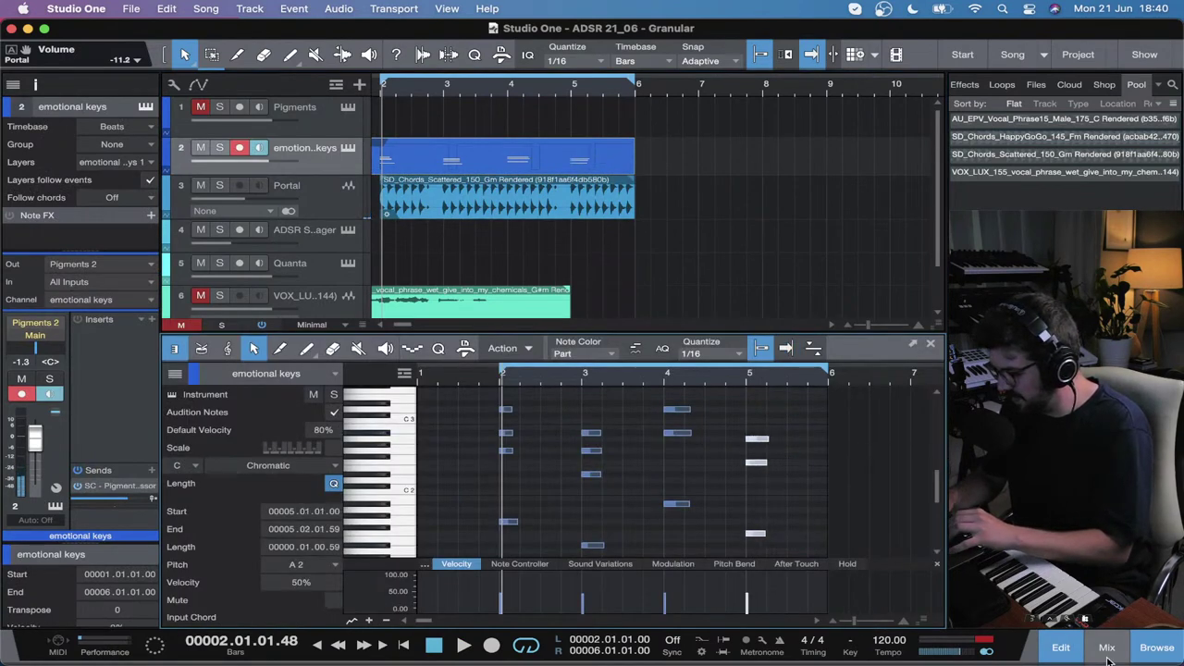
pyautogui.press('F2')
pyautogui.press('space')
# Step: Disarm recording on the emotional keys track and open the Portal plug-in on the Portal track
pyautogui.hscroll(-3, 478, 497)
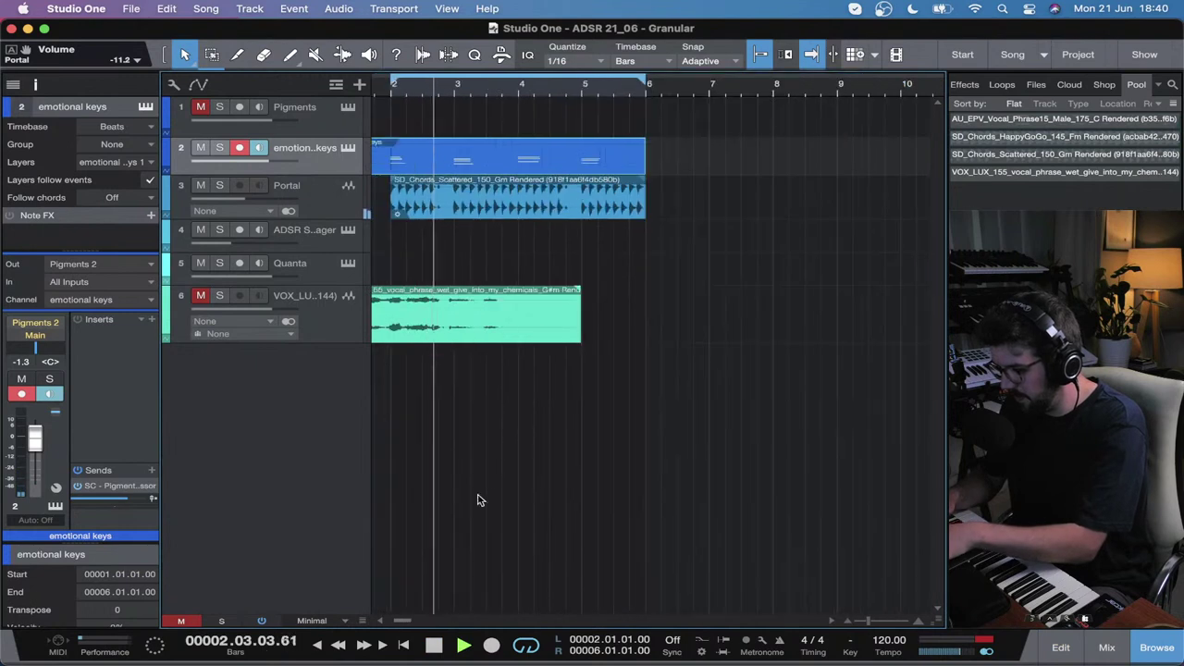
pyautogui.click(240, 148)
pyautogui.click(411, 190)
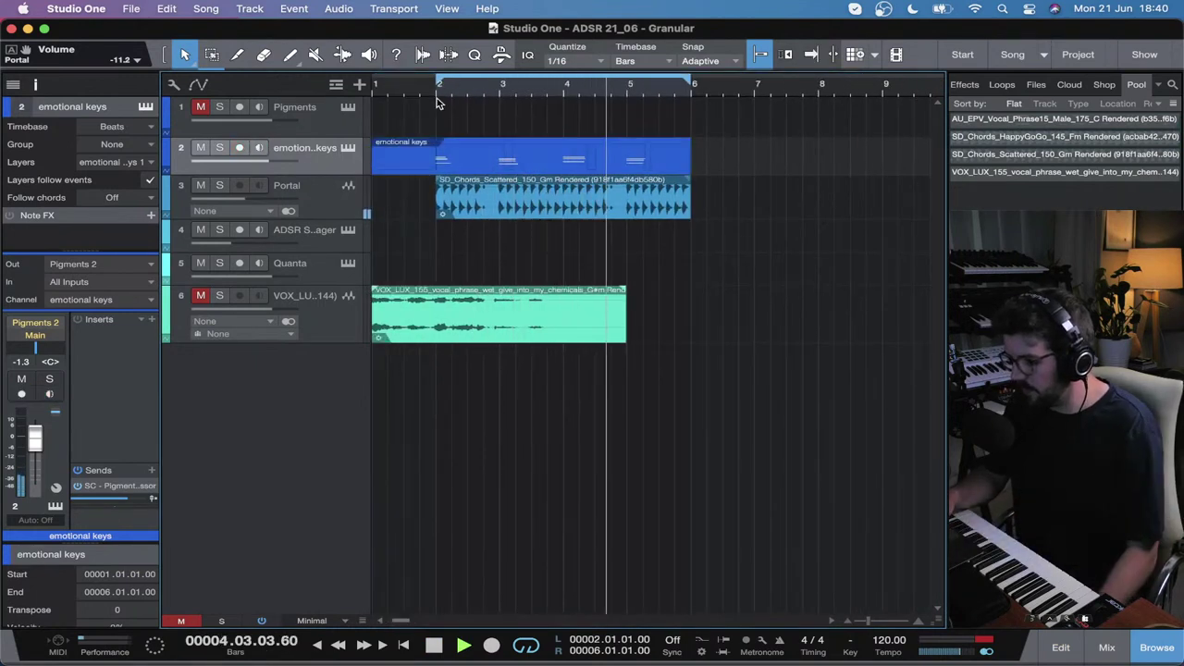
pyautogui.click(360, 204)
pyautogui.press('f')
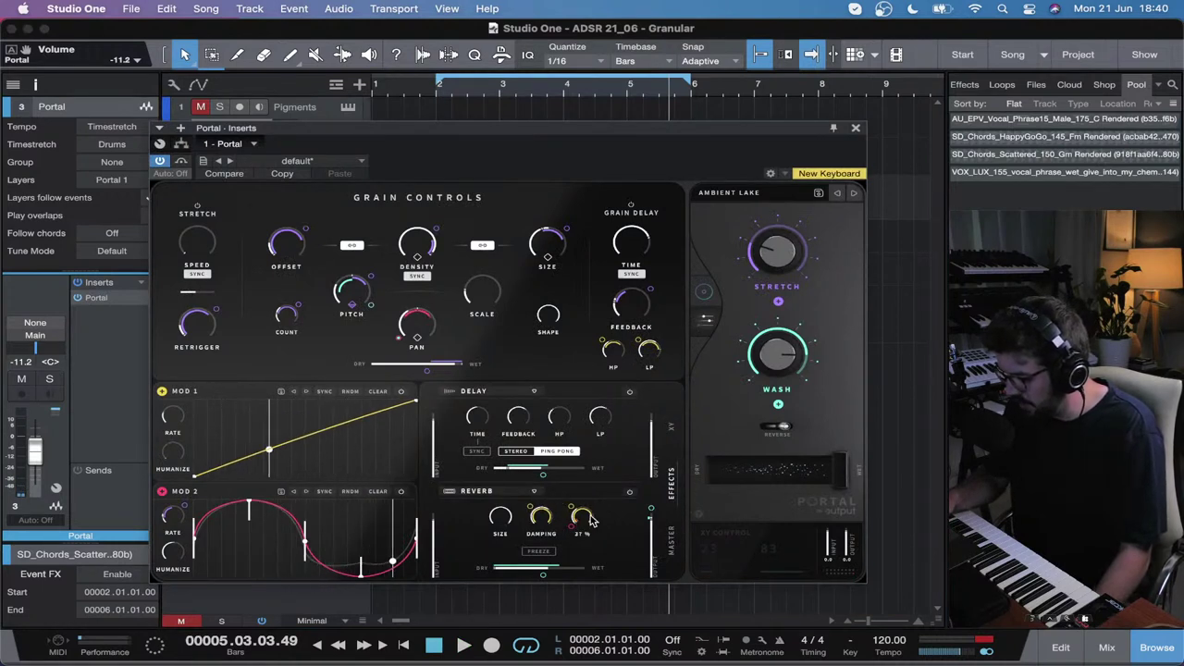
# Step: Remove the macro from the dry/wet mix of Portal's reverb and set the mix to 100%
pyautogui.moveTo(596, 534)
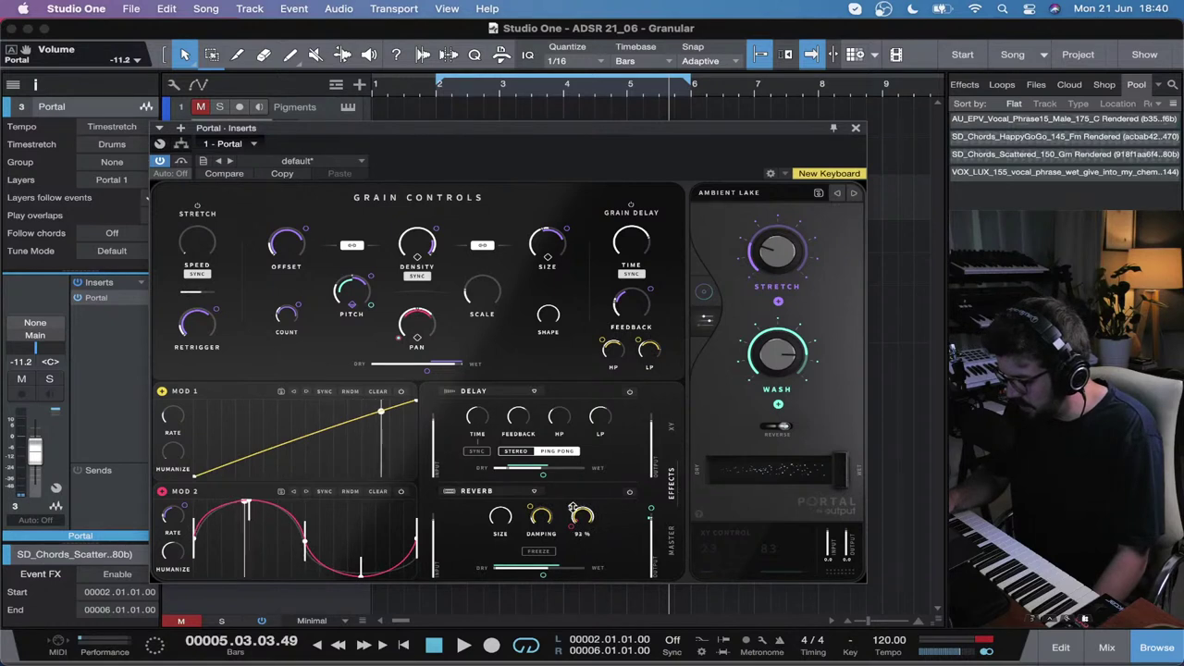
pyautogui.moveTo(575, 525); pyautogui.dragTo(573, 540)
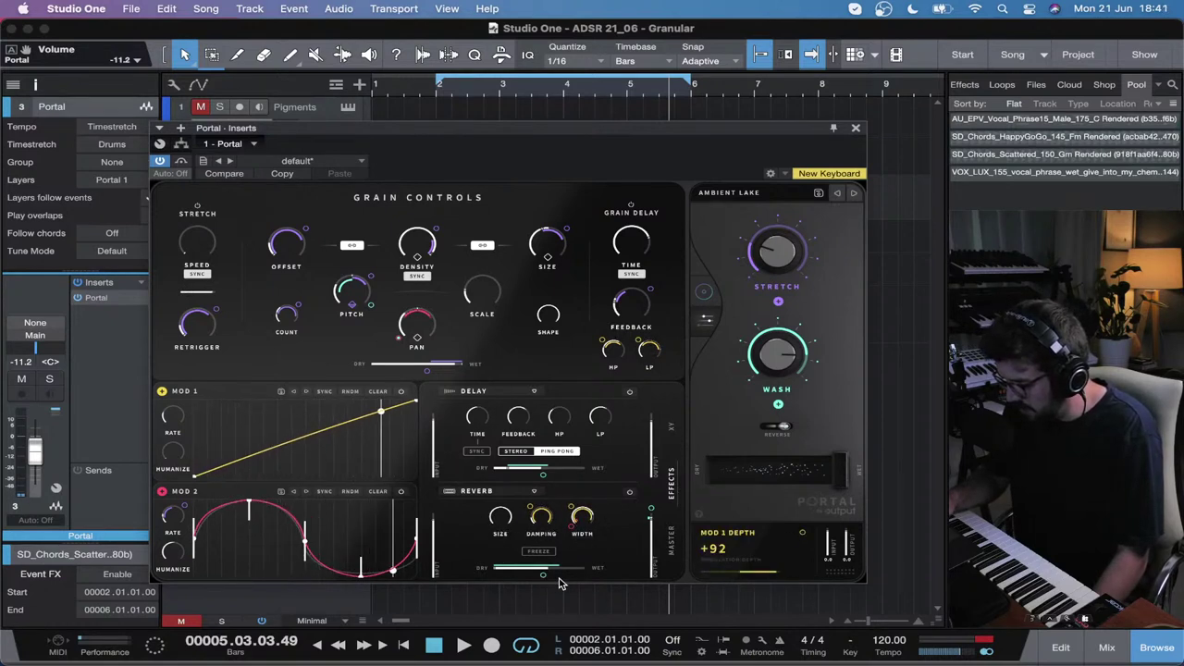
pyautogui.moveTo(584, 577)
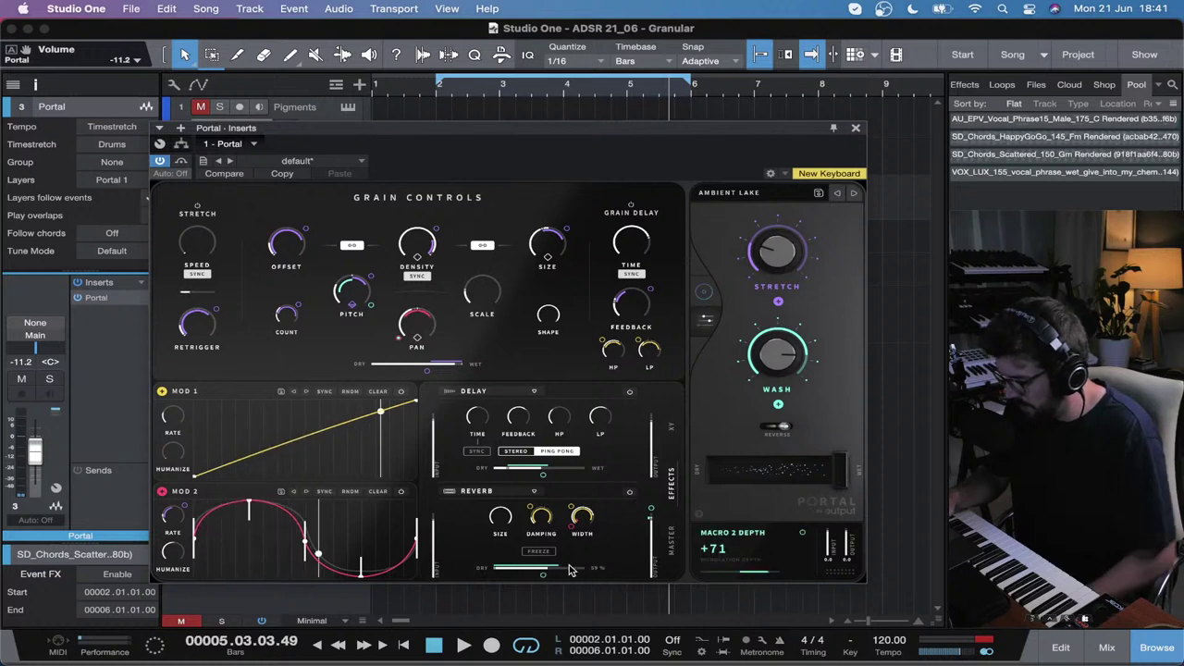
pyautogui.scroll(-3, 595, 577)
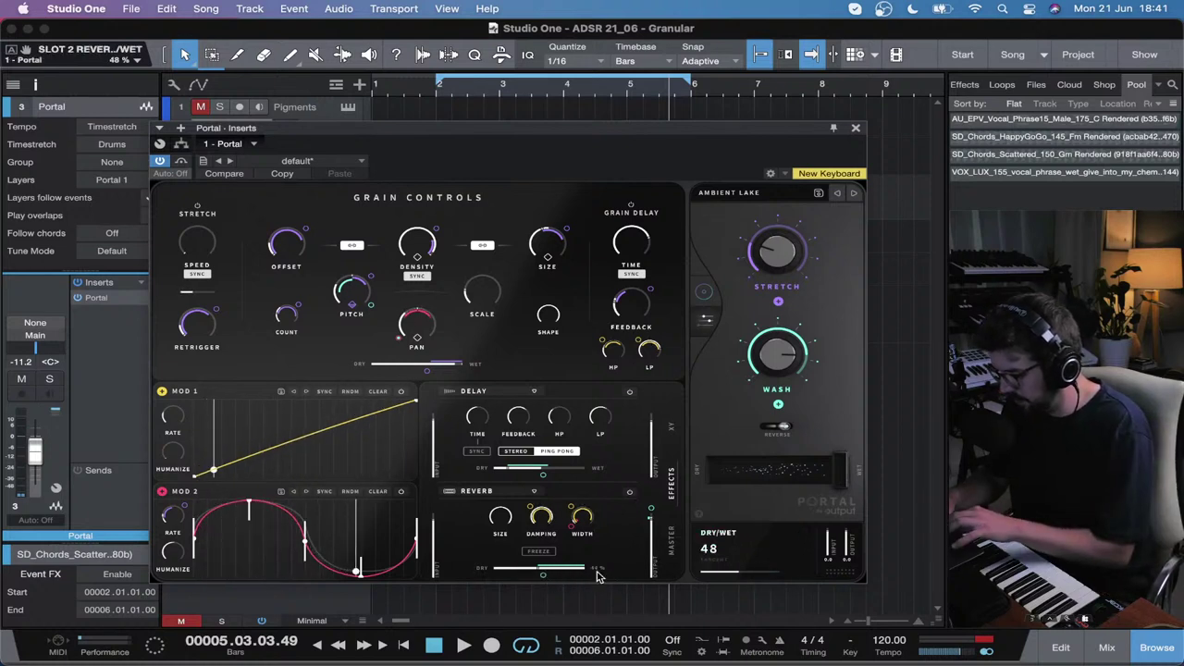
pyautogui.rightClick(544, 575)
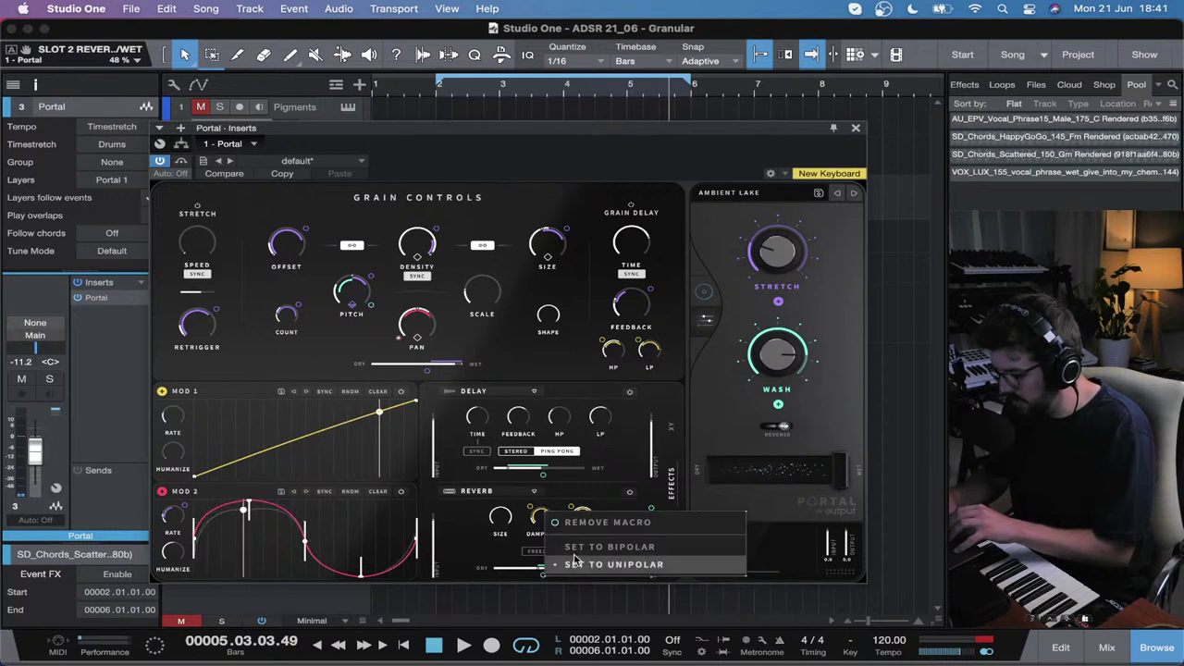
pyautogui.click(592, 527)
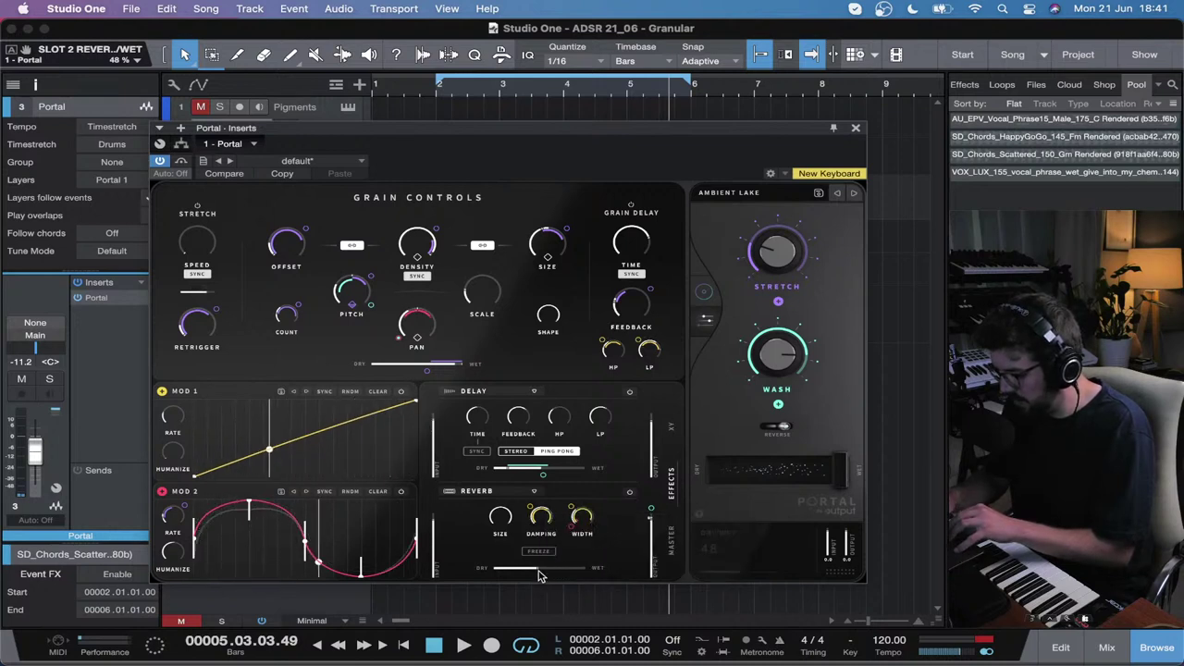
pyautogui.moveTo(540, 576); pyautogui.dragTo(558, 571)
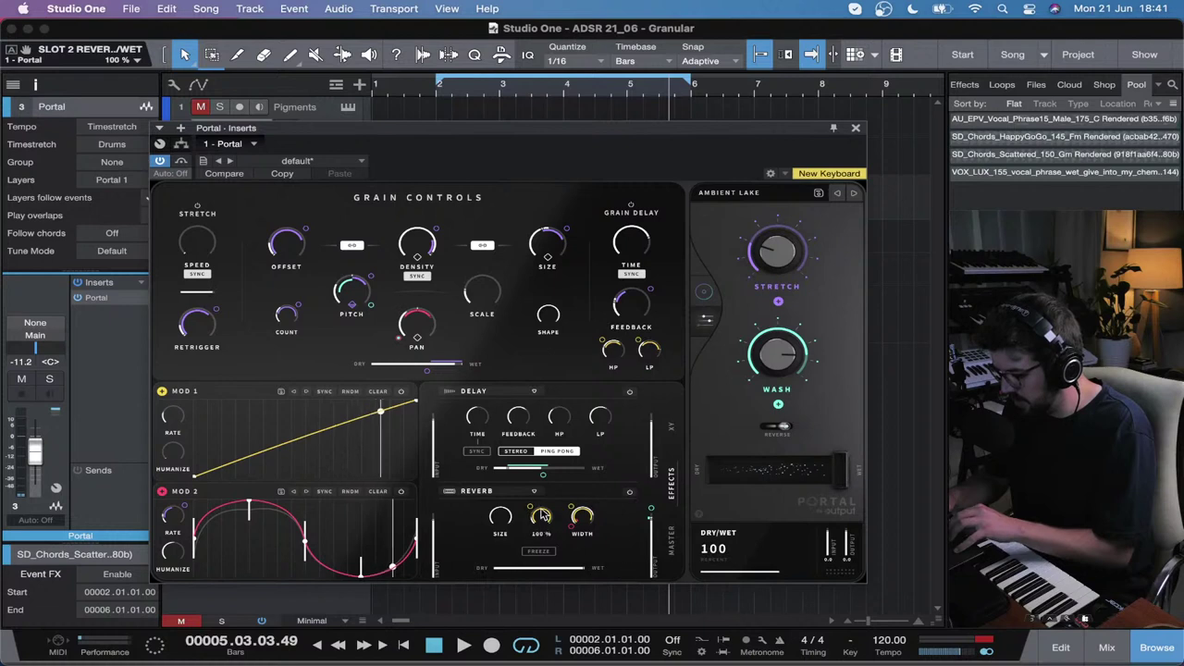
# Step: Replace Portal's delay effect with Chorus and play the loop from bar 2
pyautogui.click(533, 392)
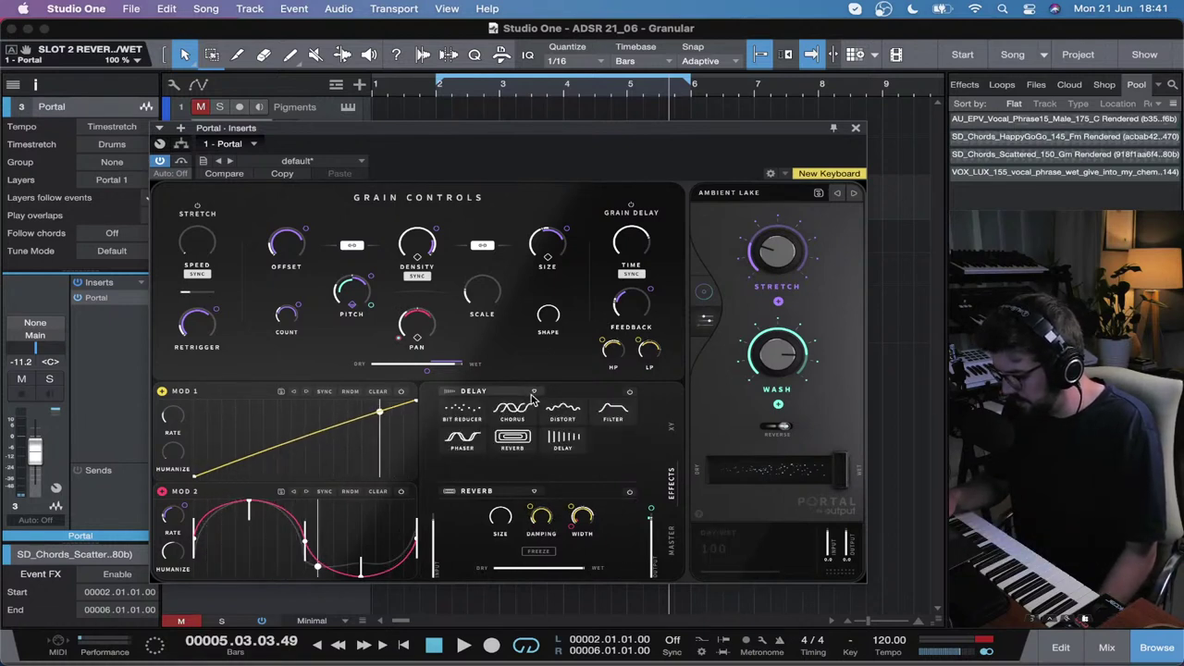
pyautogui.click(511, 410)
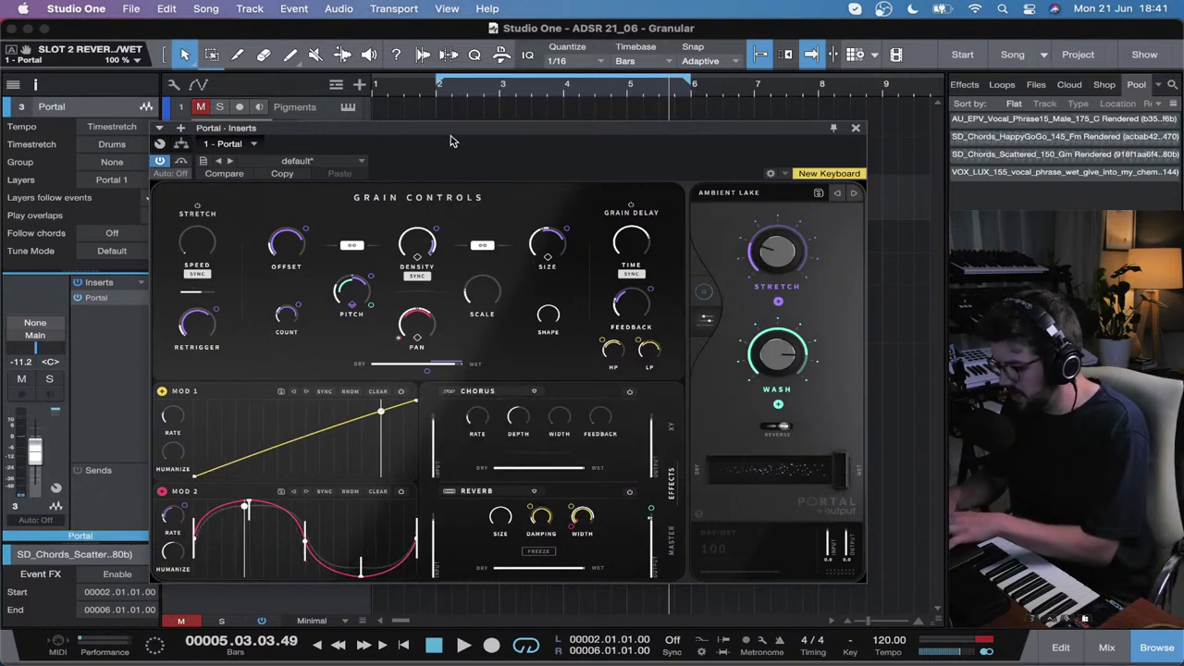
pyautogui.press('space')
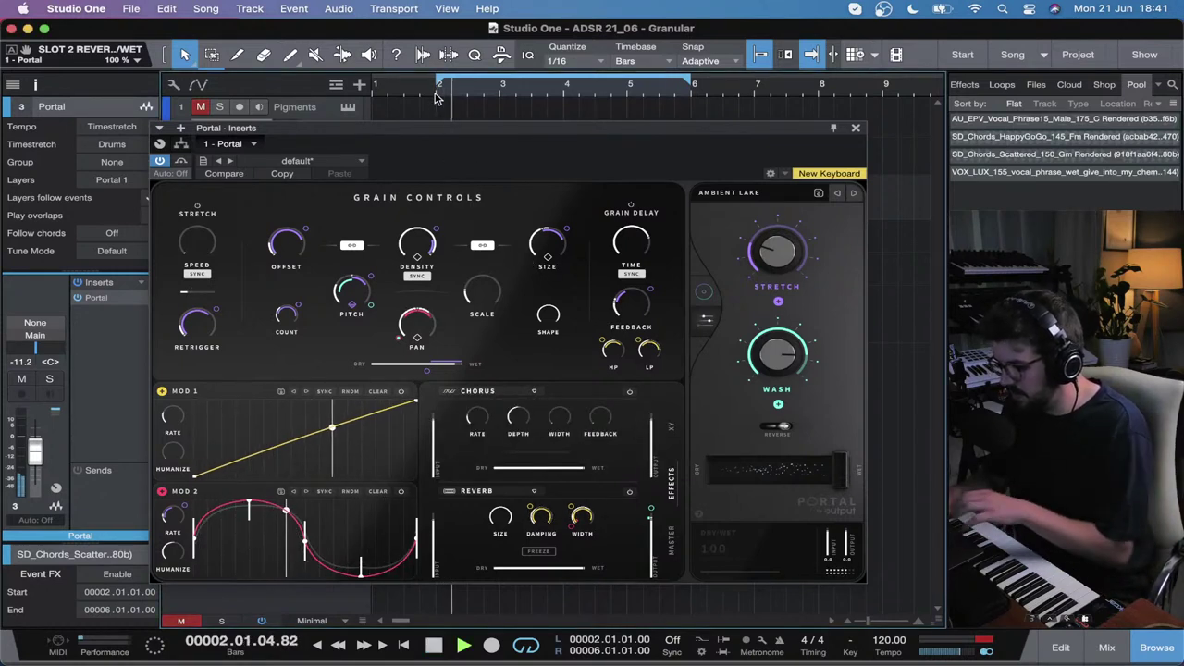
# Step: Set Portal's Stretch macro to 41% and lower the Portal track's volume to -21.4 dB while the loop plays
pyautogui.moveTo(783, 252)
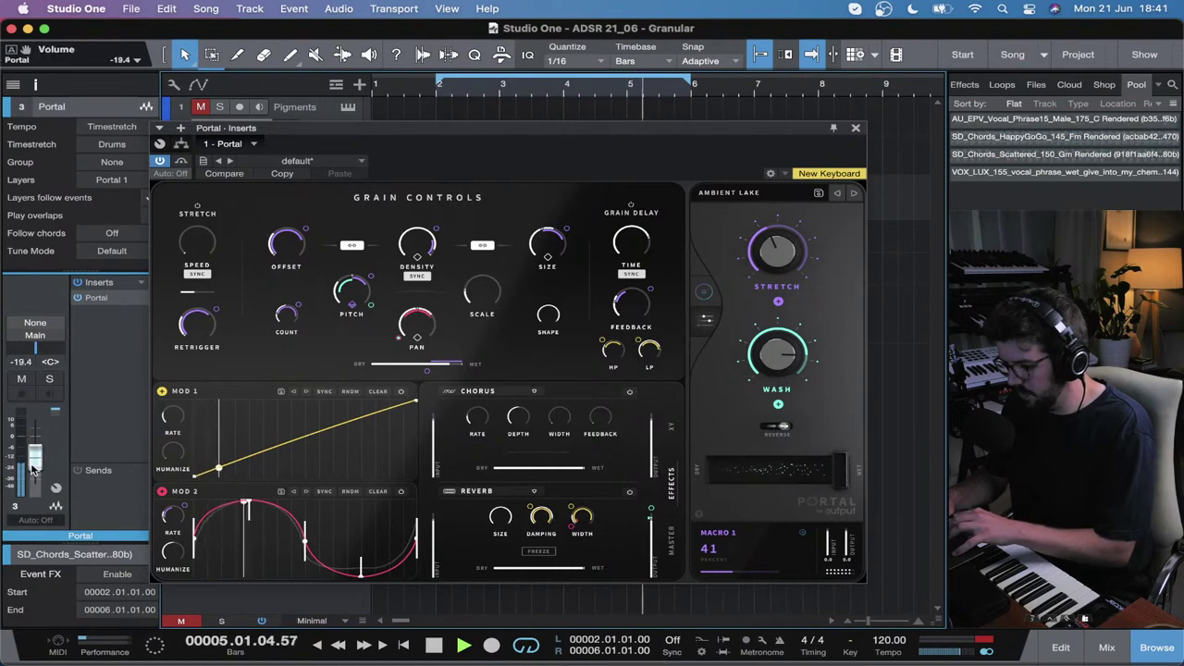
pyautogui.moveTo(30, 462); pyautogui.dragTo(31, 469)
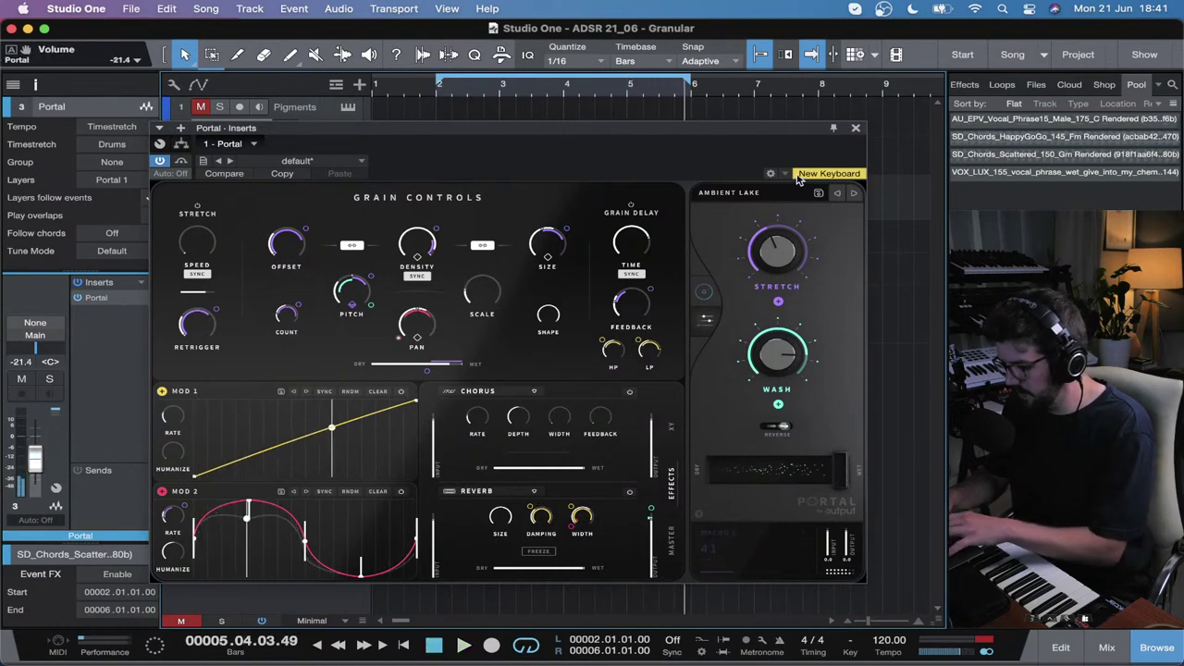
# Step: Show Portal's XY view and move its point to Stretch 43% and Wash 74% while playing from bar 2
pyautogui.click(704, 291)
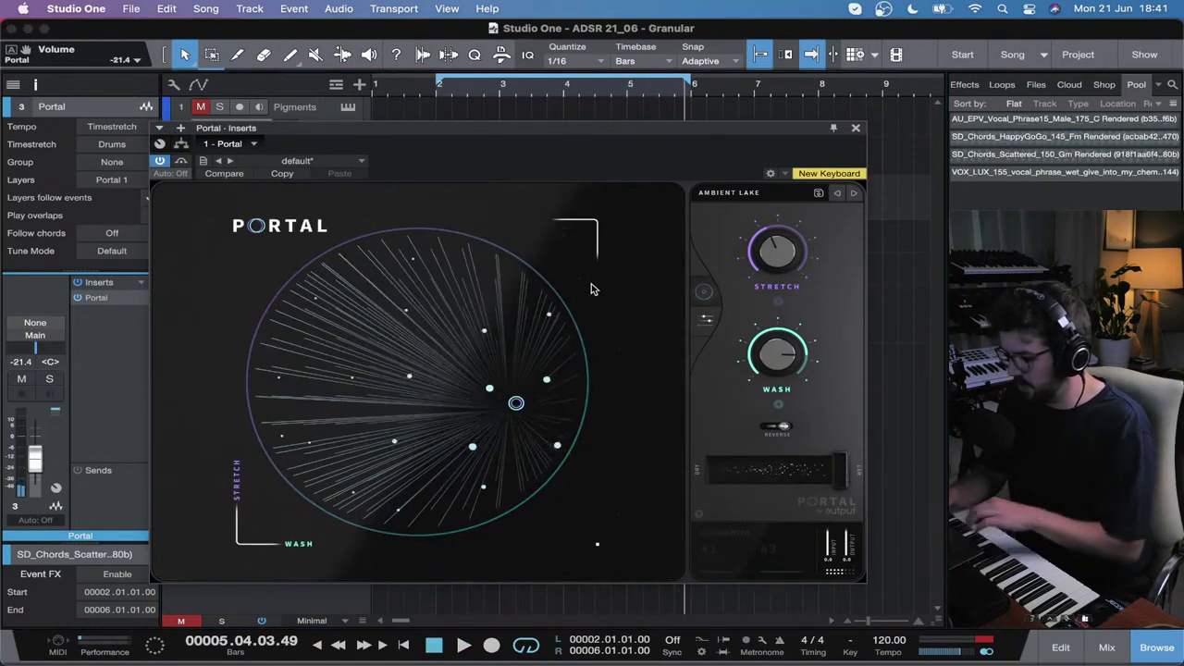
pyautogui.click(431, 92)
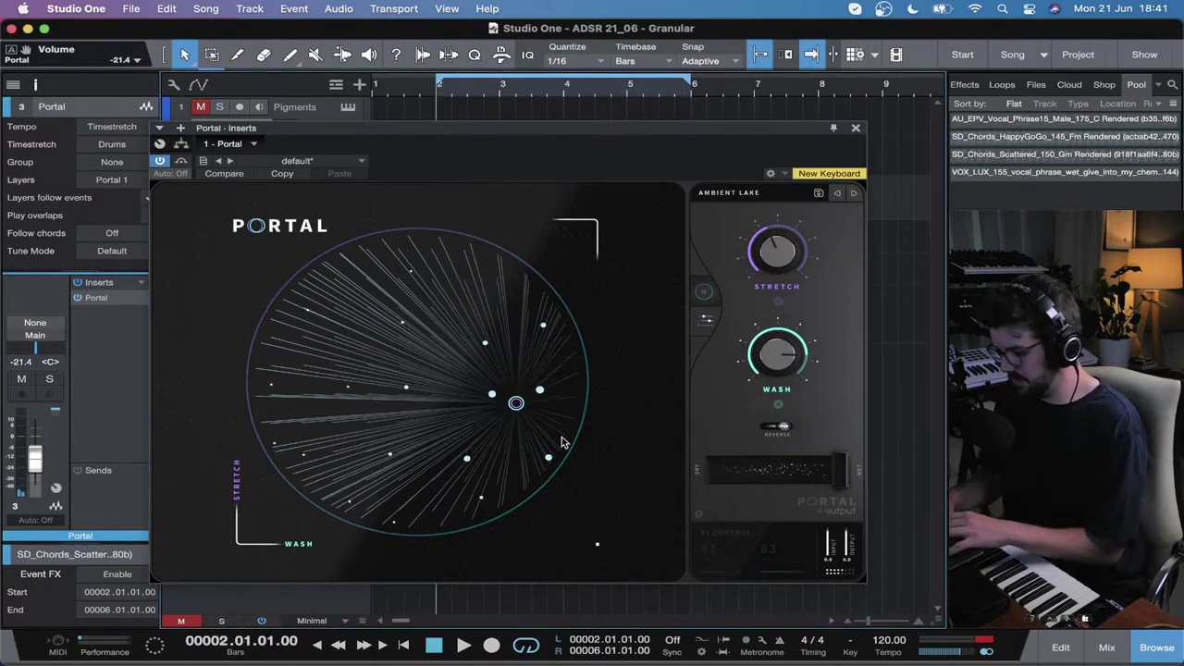
pyautogui.press('space')
pyautogui.moveTo(516, 403); pyautogui.dragTo(486, 398)
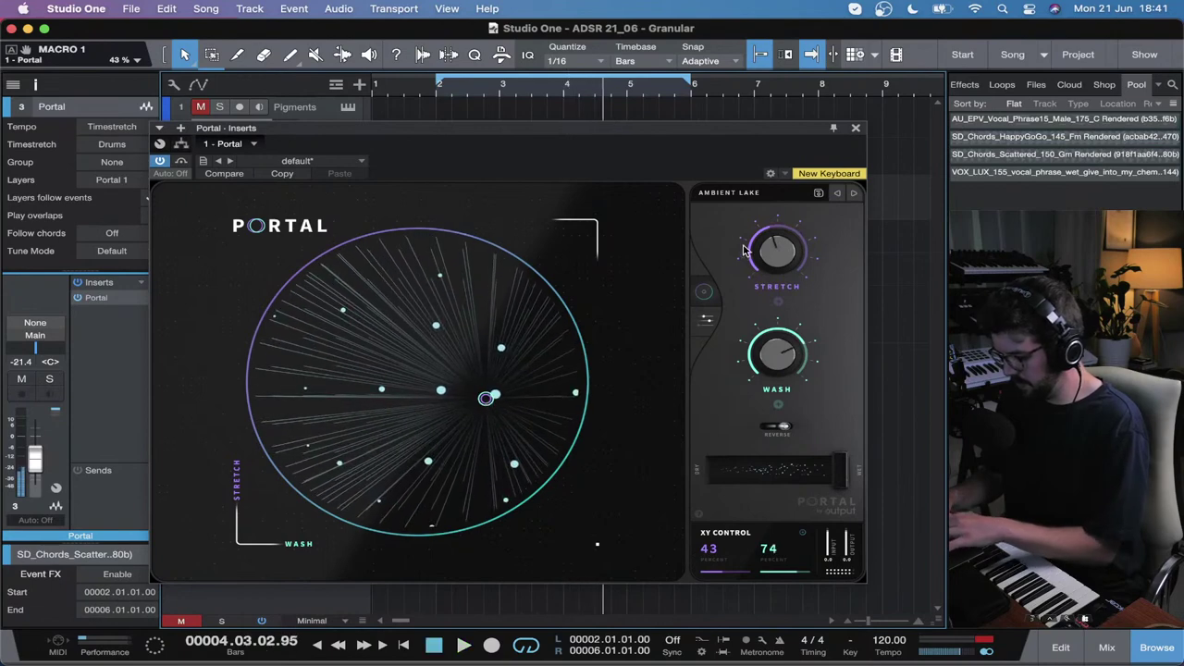
# Step: Audition the Stretch & Smear presets No Edges and Event Repetition on the loop and browse the further preset categories
pyautogui.click(743, 196)
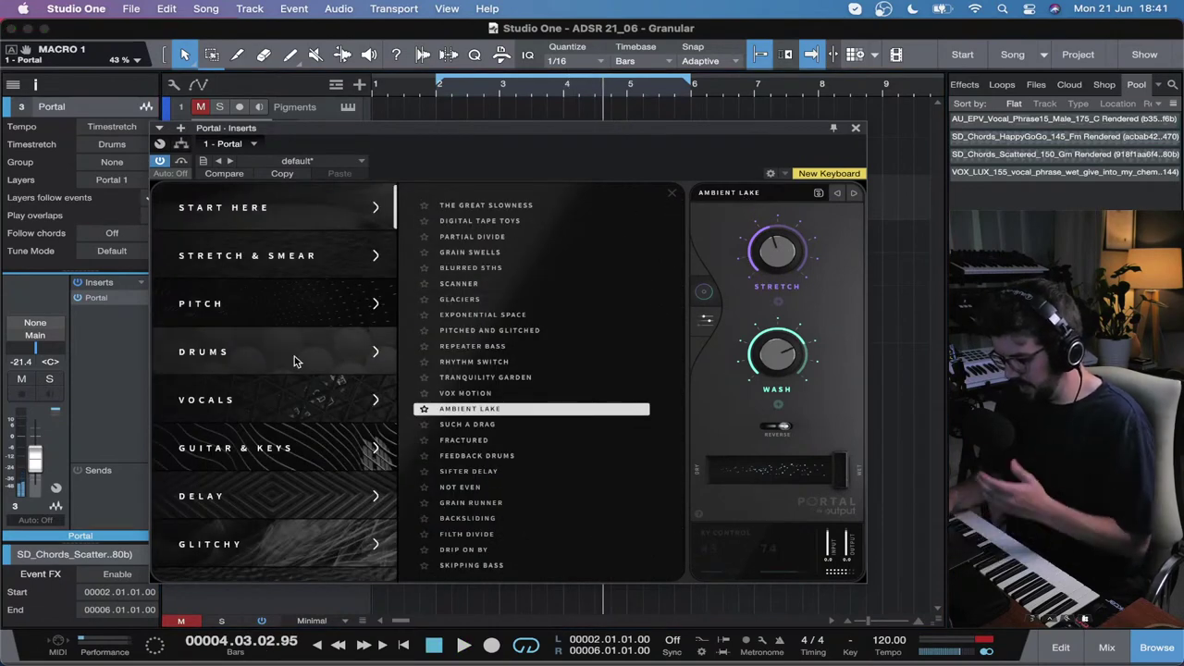
pyautogui.click(297, 270)
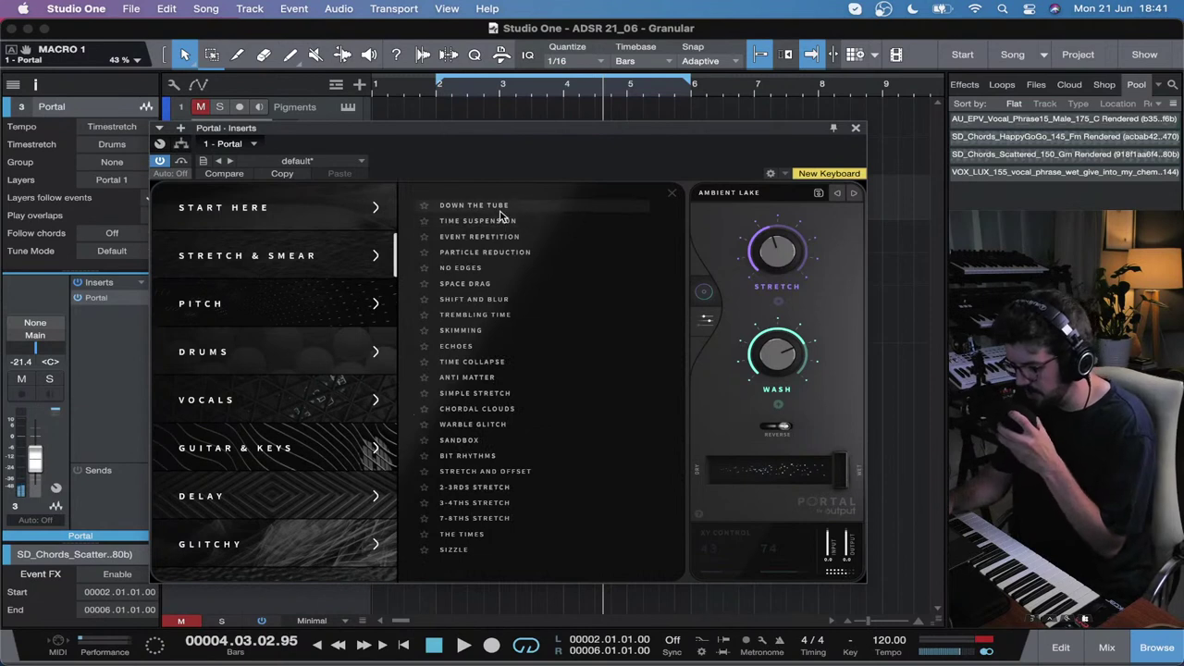
pyautogui.click(485, 270)
pyautogui.press('space')
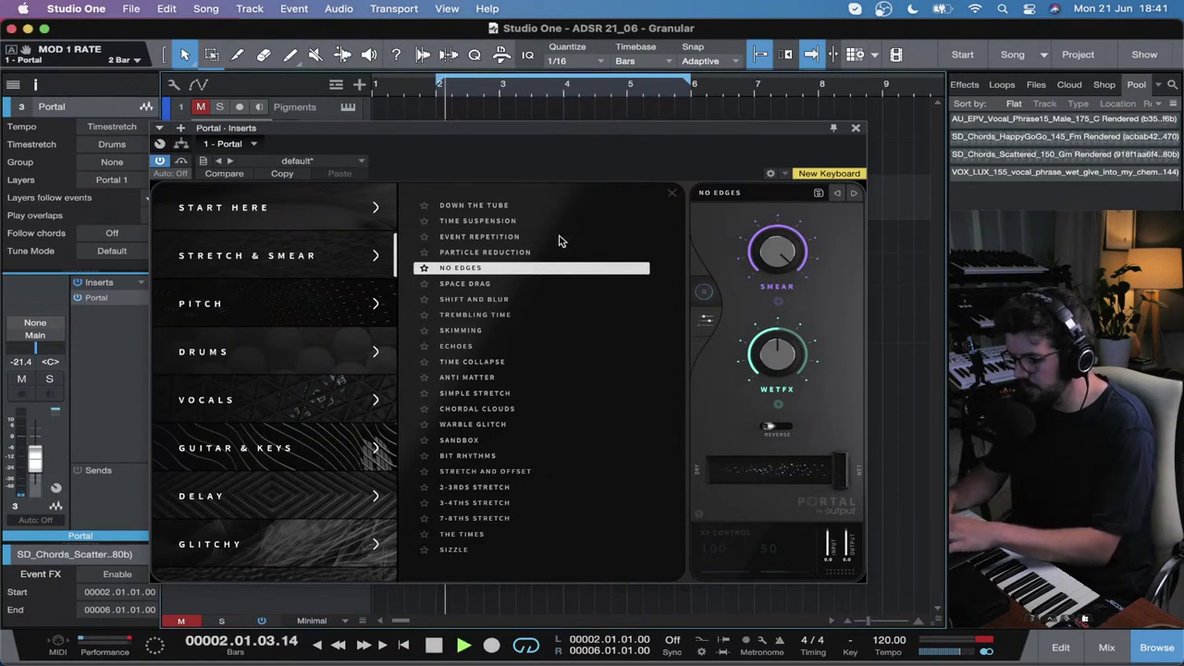
pyautogui.click(506, 238)
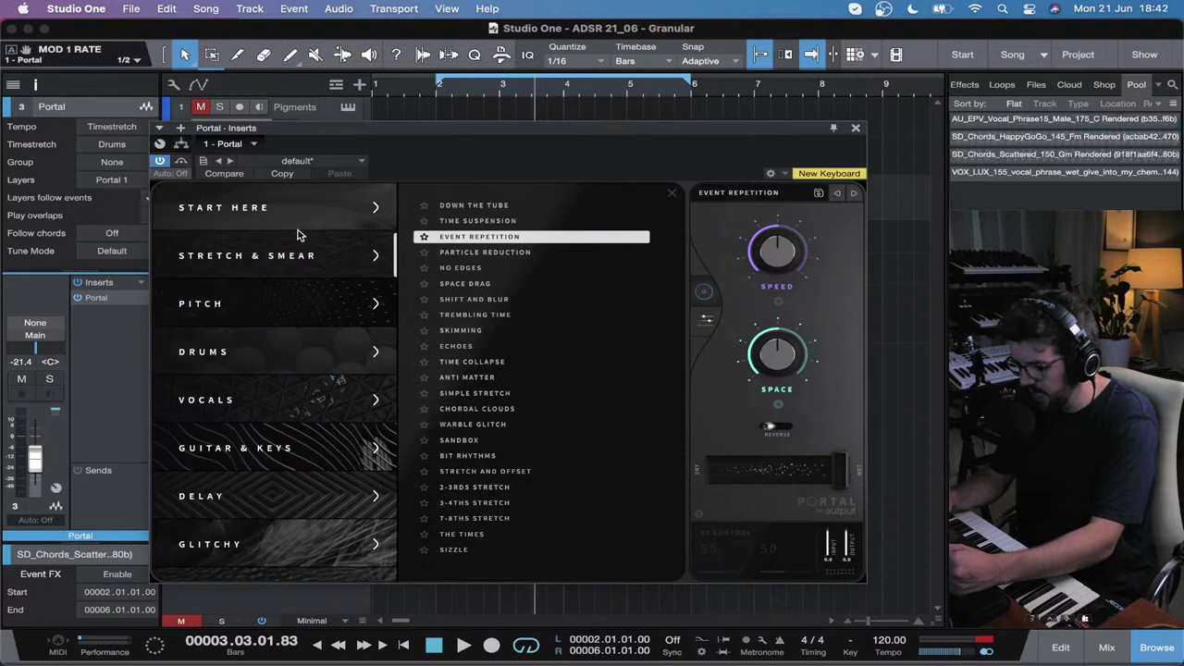
pyautogui.scroll(-3, 288, 403)
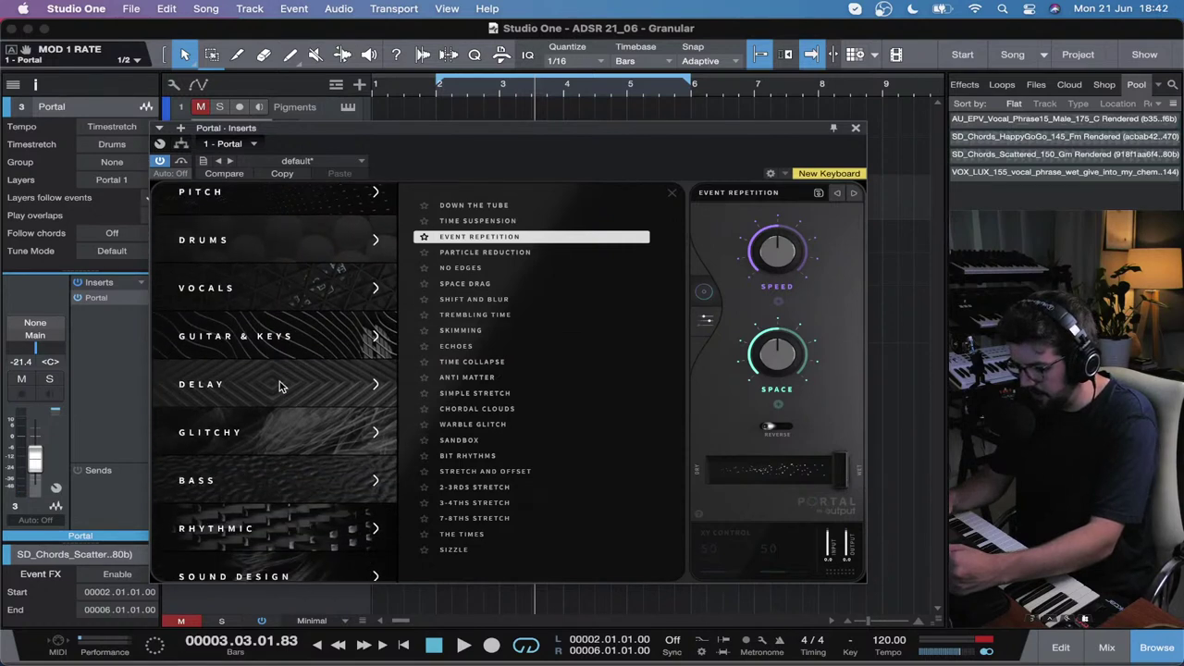
# Step: Load Portal's Rhythmic preset 2nd Note Shape Pan, play the loop and show the detailed grain controls
pyautogui.scroll(-1, 288, 435)
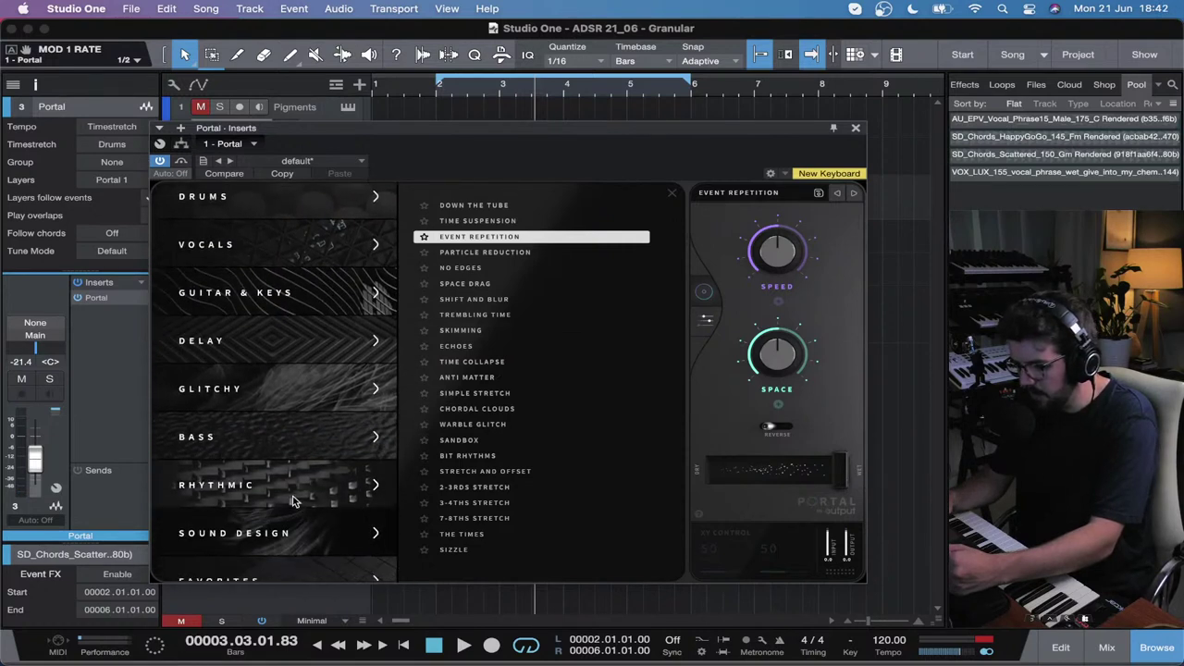
pyautogui.click(292, 500)
pyautogui.click(498, 363)
pyautogui.press('space')
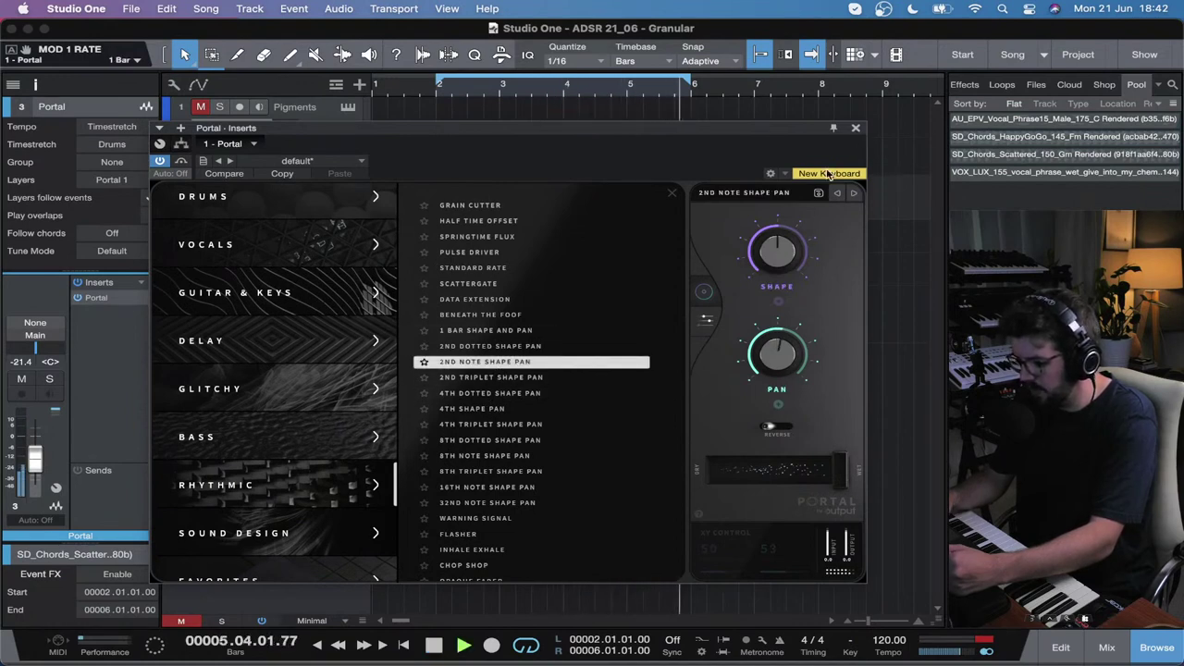
pyautogui.click(705, 319)
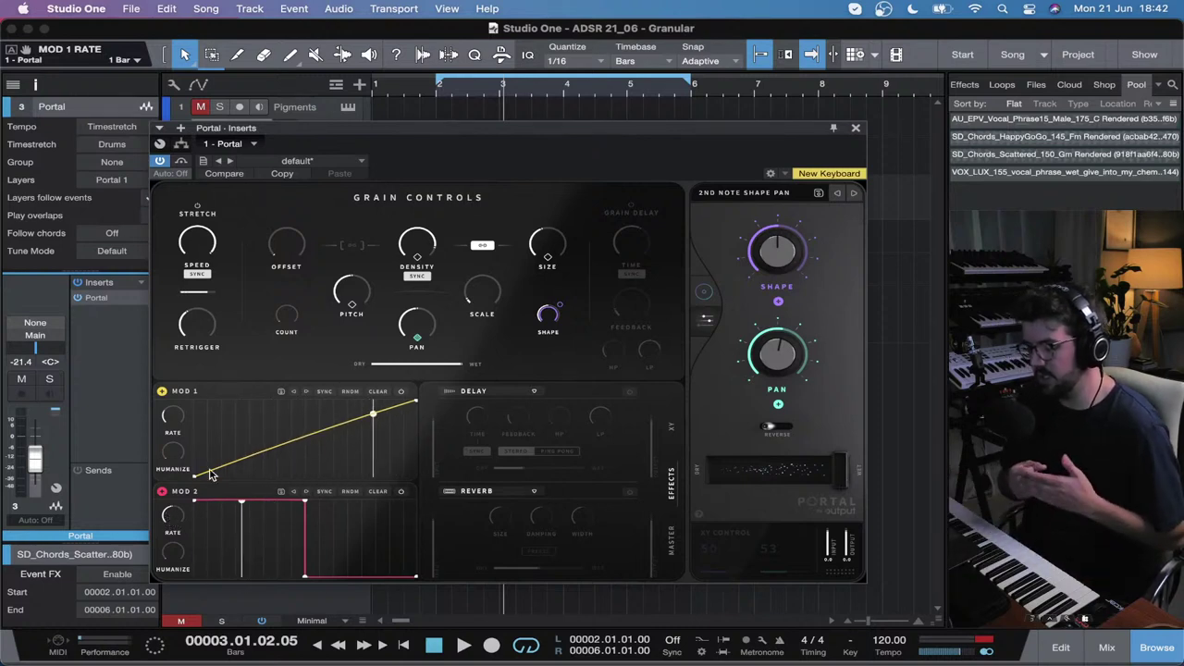
# Step: Play from bar 2 and enable Portal's Reverb with its dry/wet mix at 70%
pyautogui.click(441, 96)
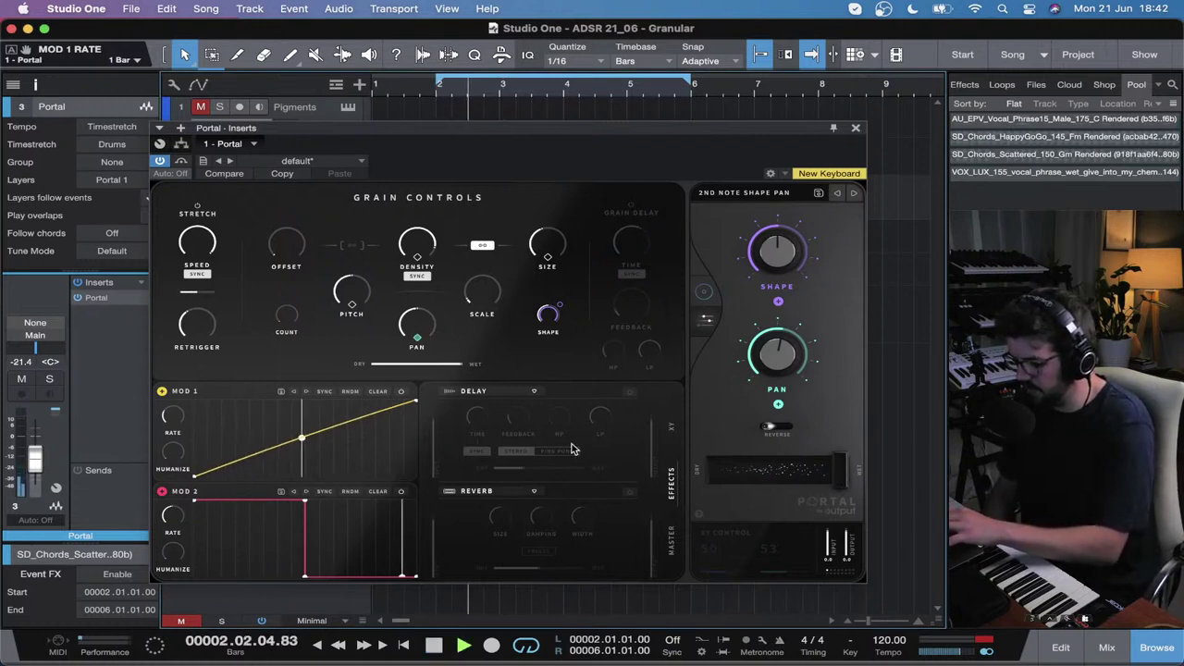
pyautogui.click(629, 493)
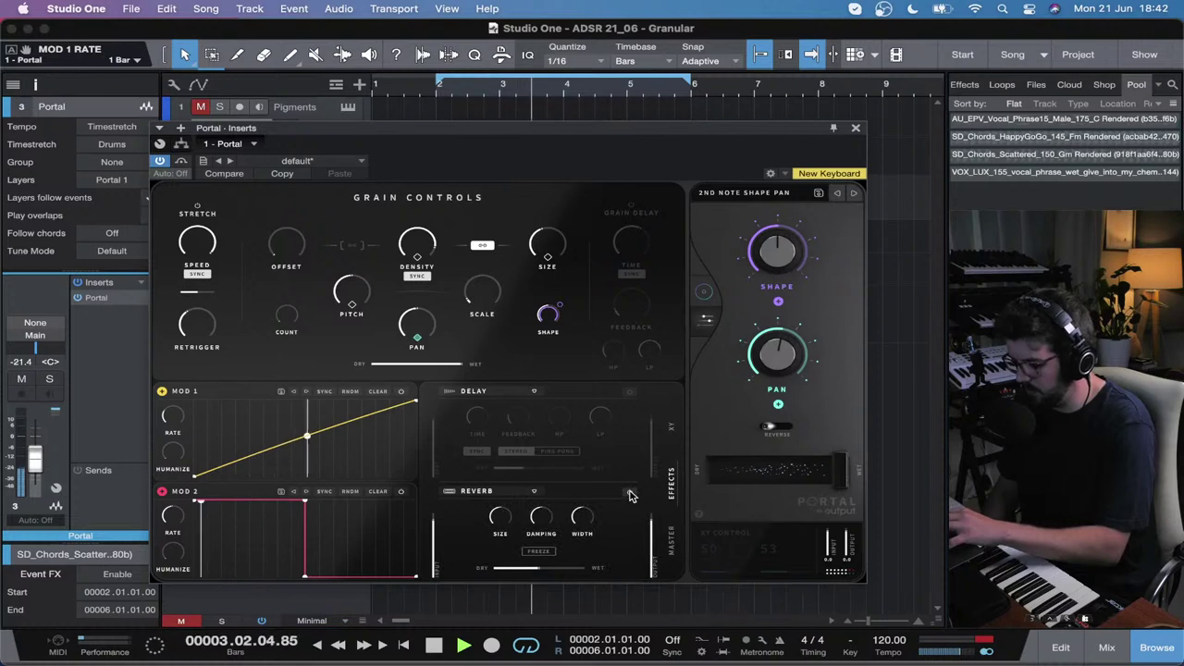
pyautogui.moveTo(581, 521)
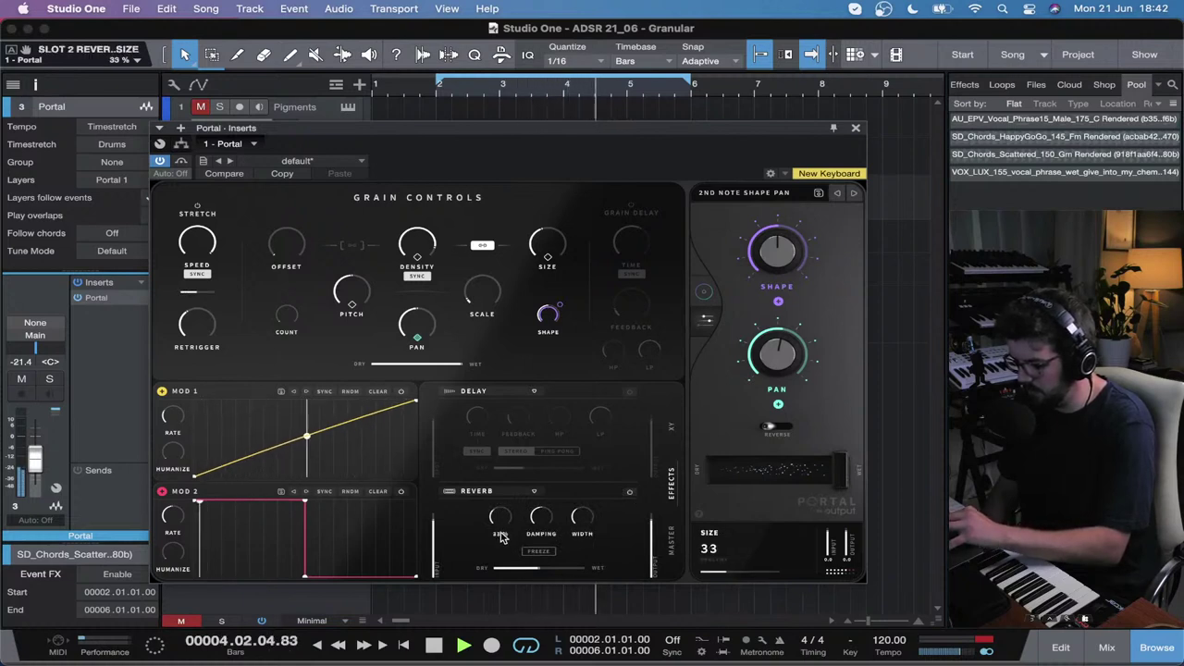
pyautogui.moveTo(551, 573)
pyautogui.moveTo(551, 573); pyautogui.dragTo(573, 574)
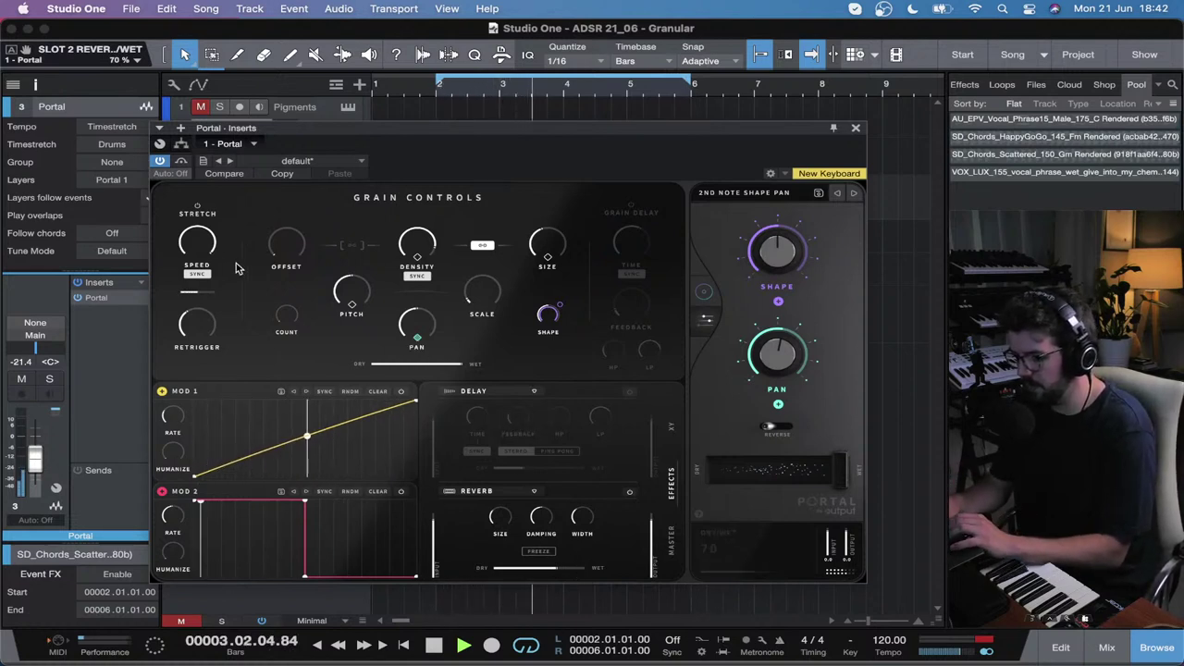
# Step: Try the Grain Delay on and off, bend Portal's Mod 1 curve downward, and close Portal with playback returned to bar 2
pyautogui.click(629, 212)
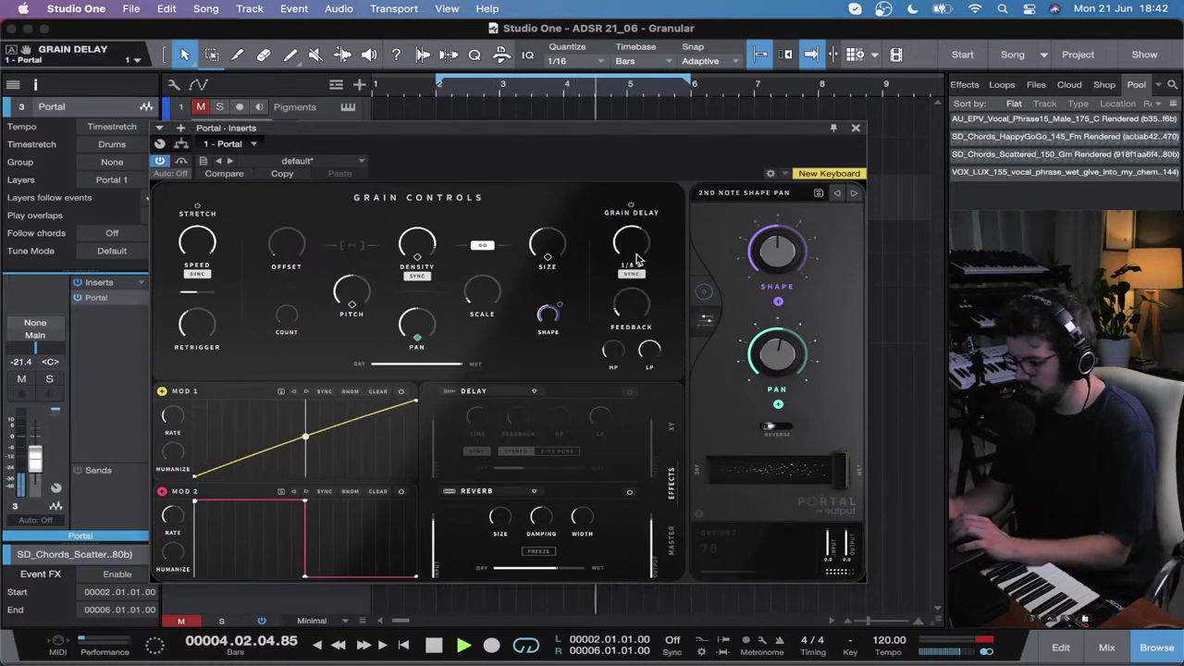
pyautogui.click(631, 207)
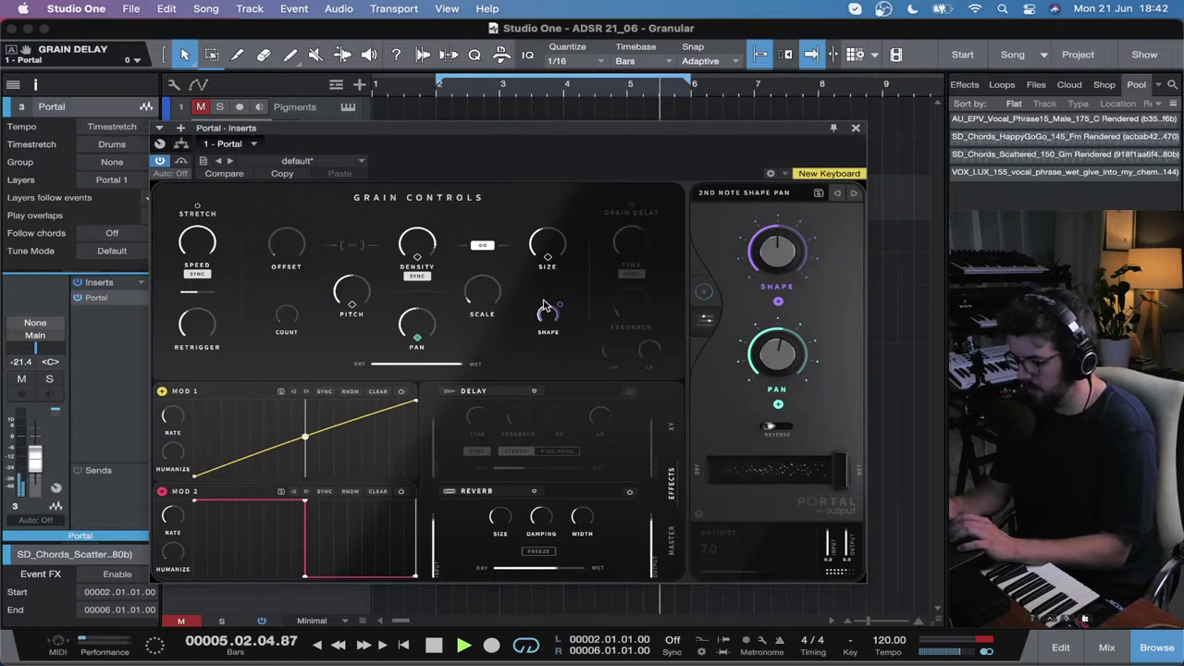
pyautogui.moveTo(292, 444); pyautogui.dragTo(311, 500)
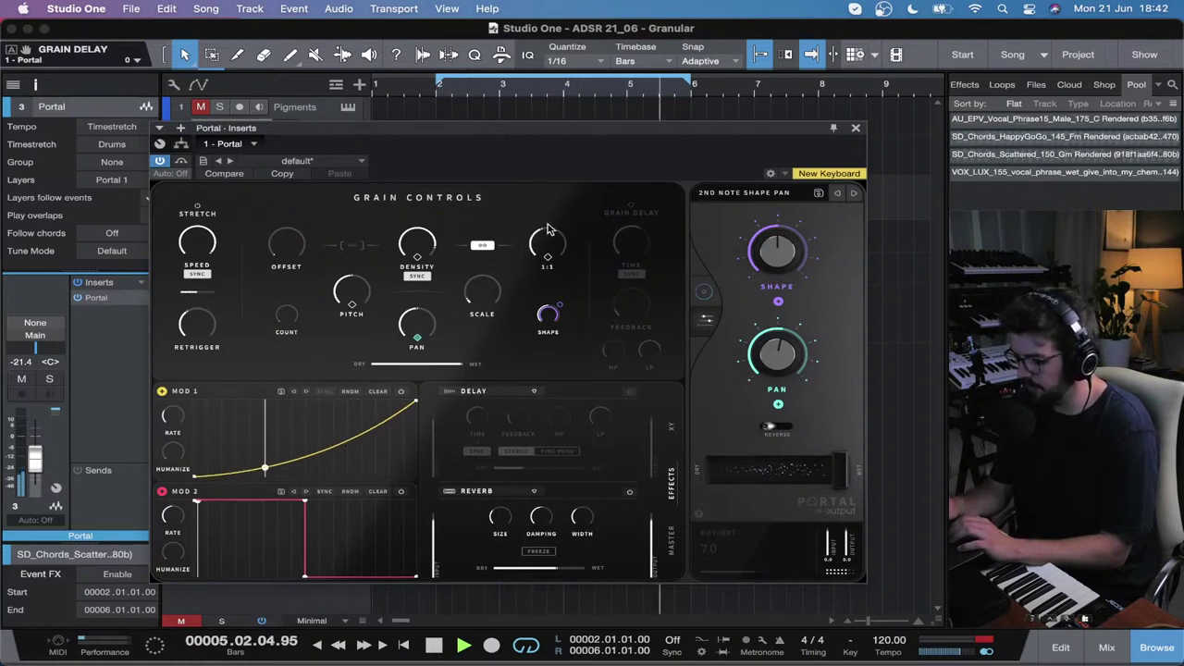
pyautogui.click(855, 129)
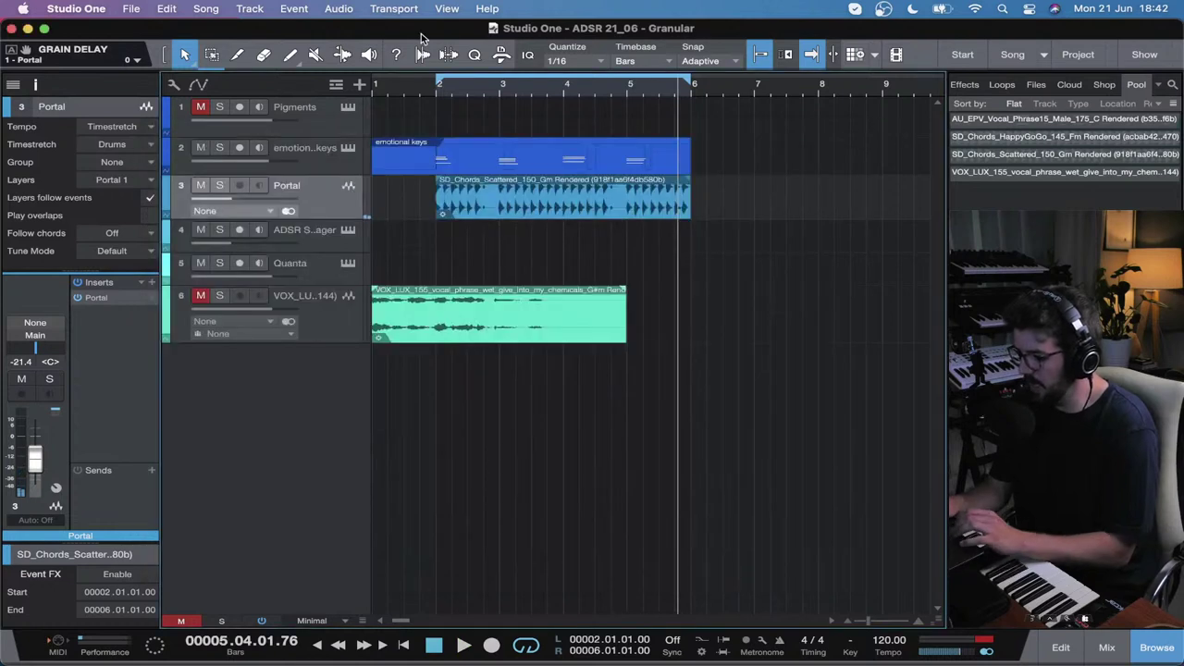
pyautogui.click(441, 87)
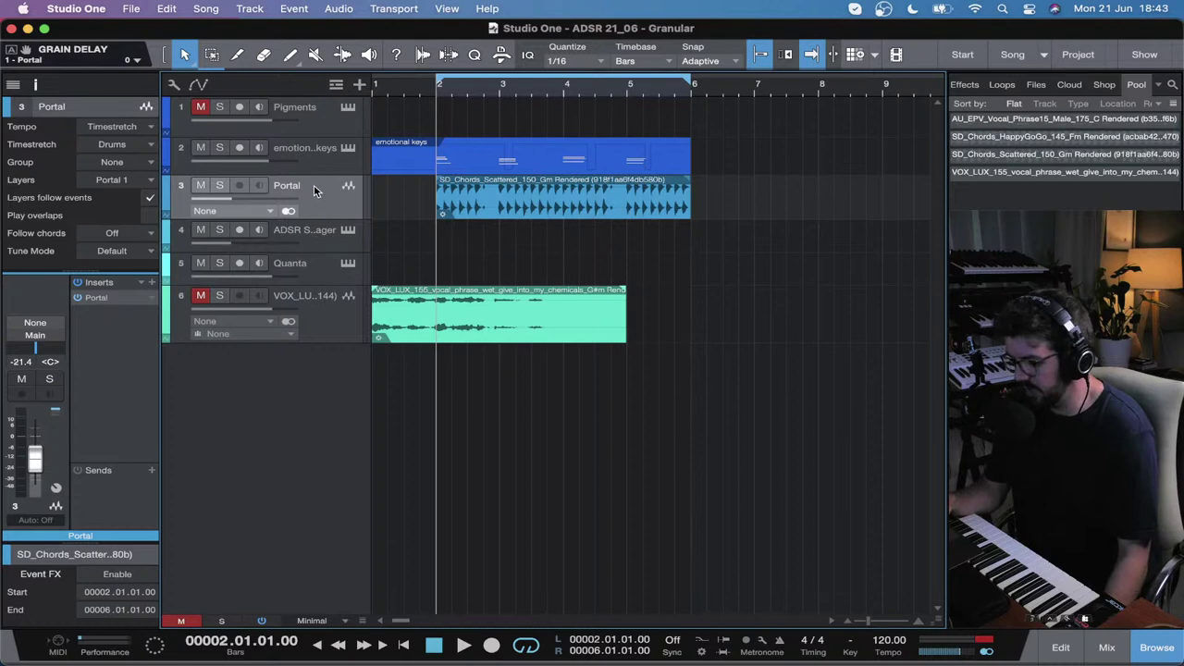
# Step: Open the ADSR Sample Manager instrument and look through its sample list
pyautogui.click(309, 238)
pyautogui.click(350, 232)
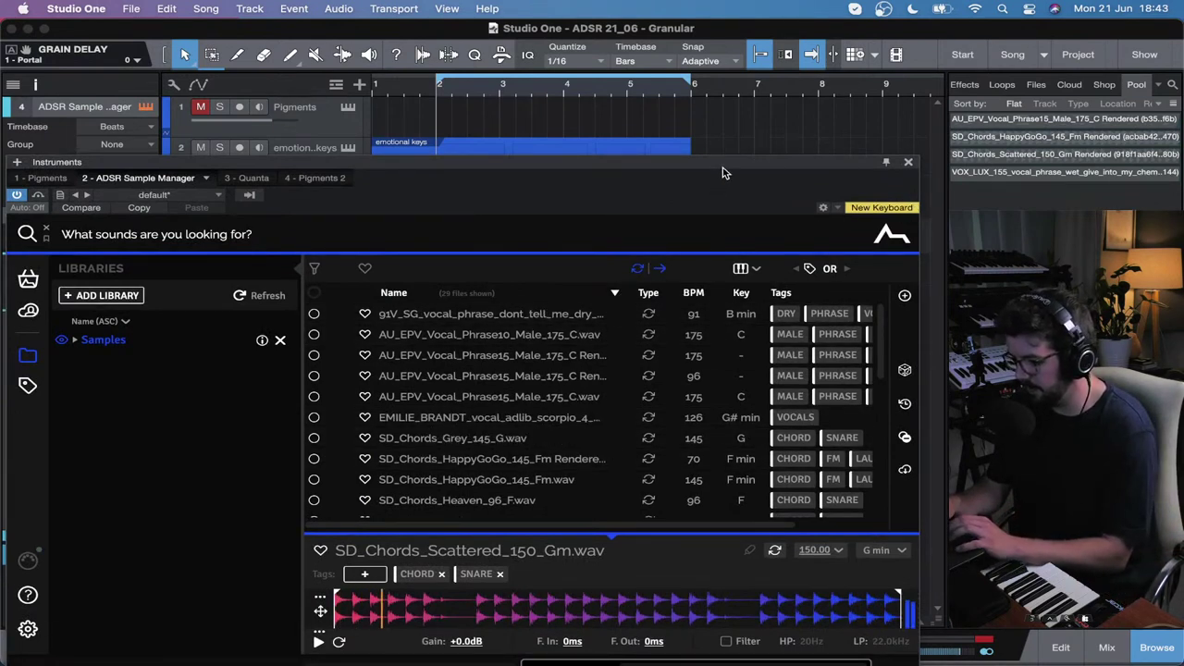
pyautogui.scroll(-10, 541, 437)
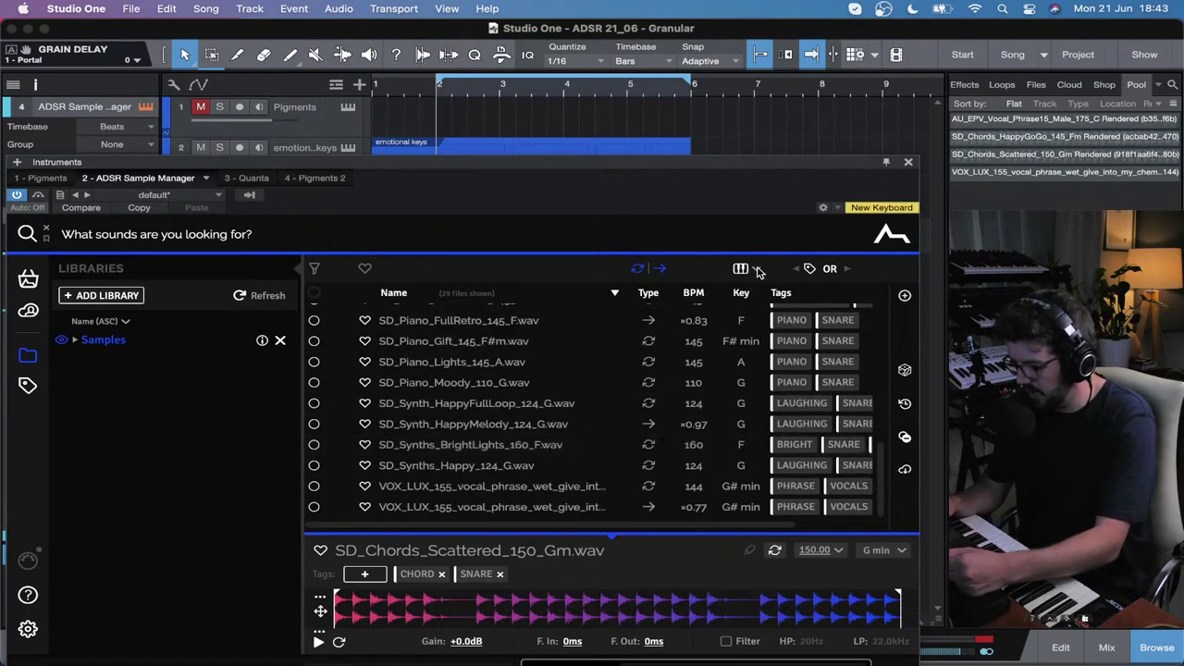
# Step: Filter the sample list by the key G minor, then remove the key filter again
pyautogui.click(757, 270)
pyautogui.moveTo(743, 318)
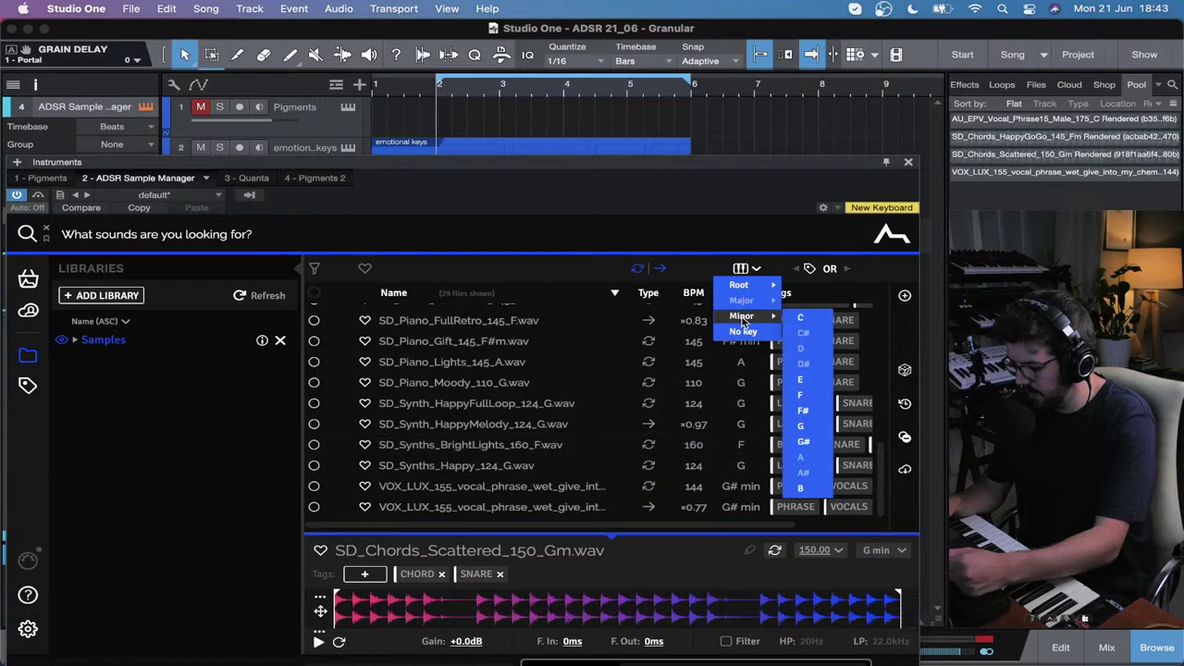
pyautogui.click(801, 428)
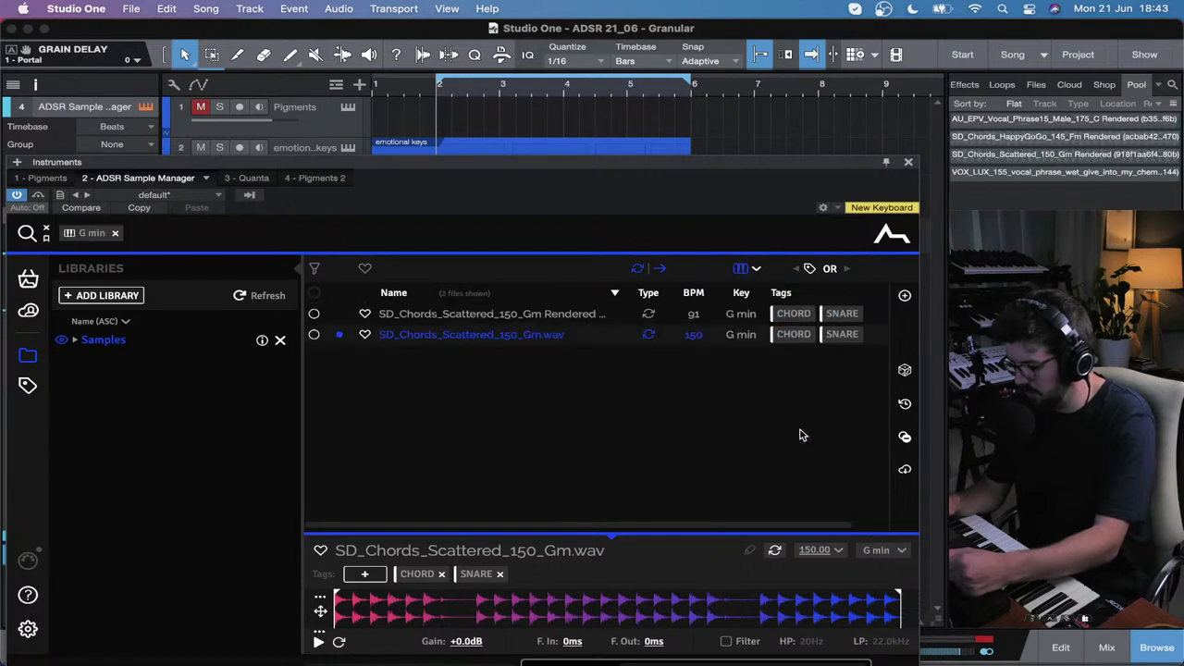
pyautogui.rightClick(504, 314)
pyautogui.press('Escape')
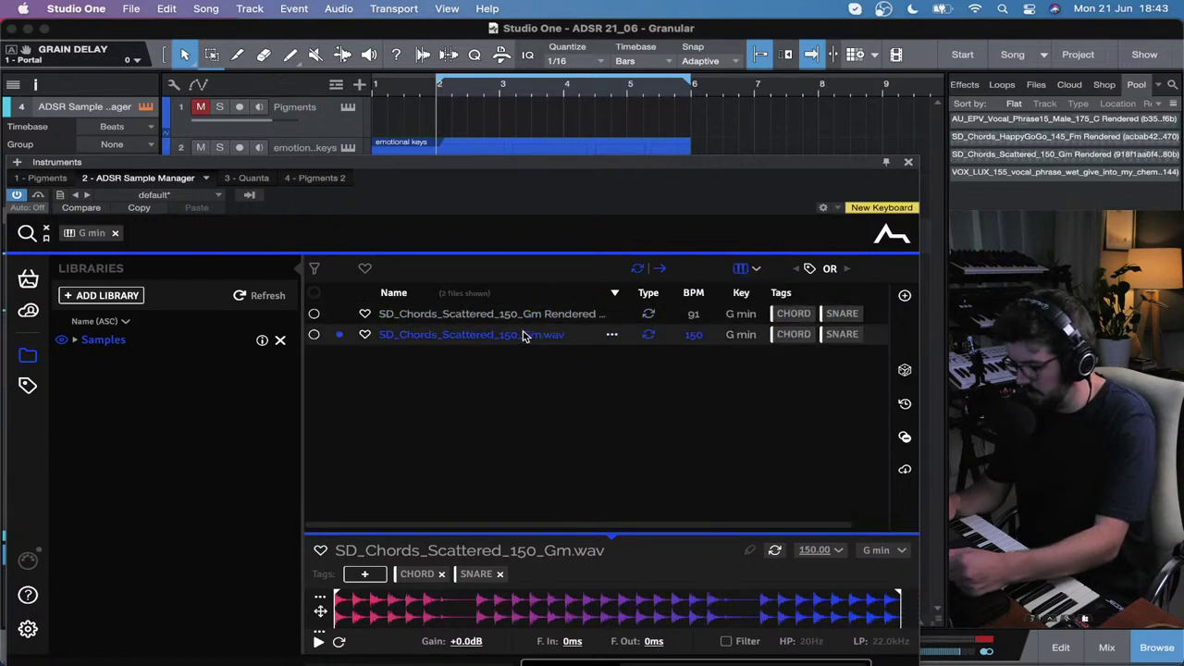
pyautogui.click(757, 269)
pyautogui.moveTo(767, 318)
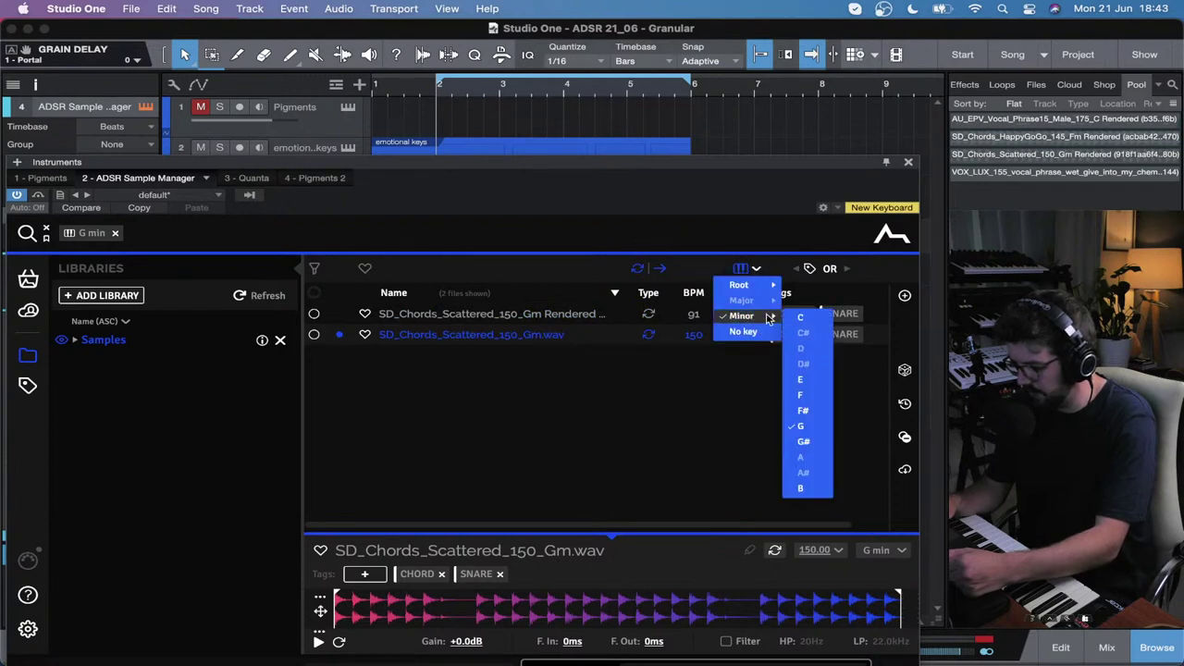
pyautogui.click(801, 426)
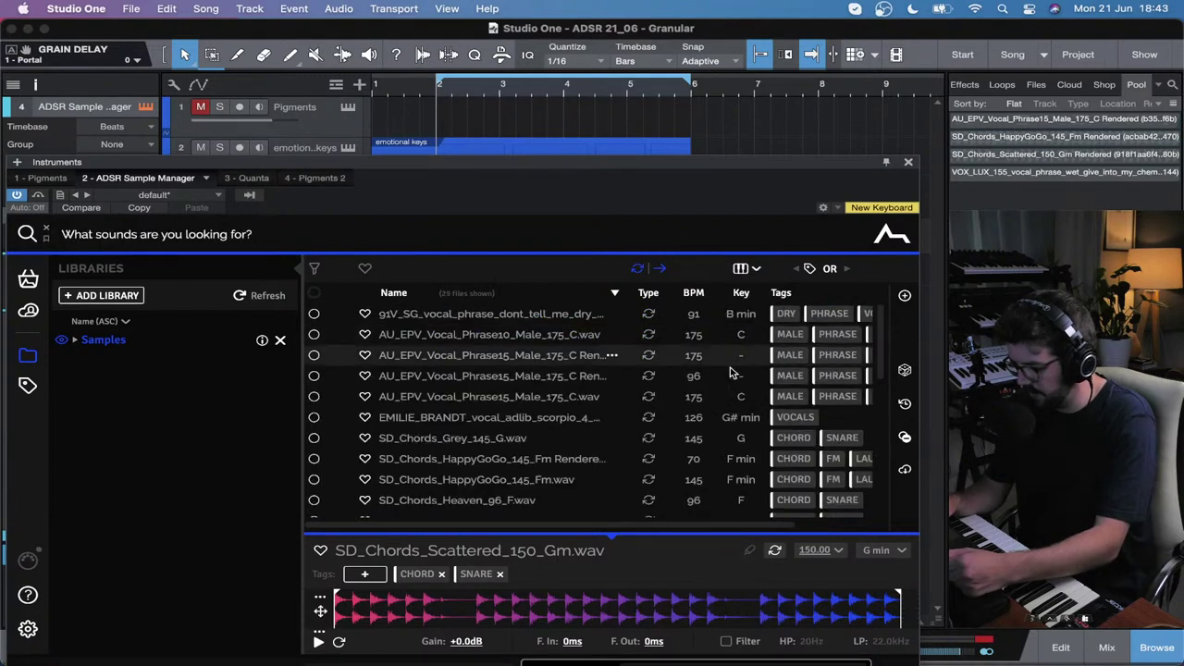
# Step: Audition the AU_EPV and 91V_SG vocal phrases and the Grey and HappyGoGo chord samples
pyautogui.click(545, 335)
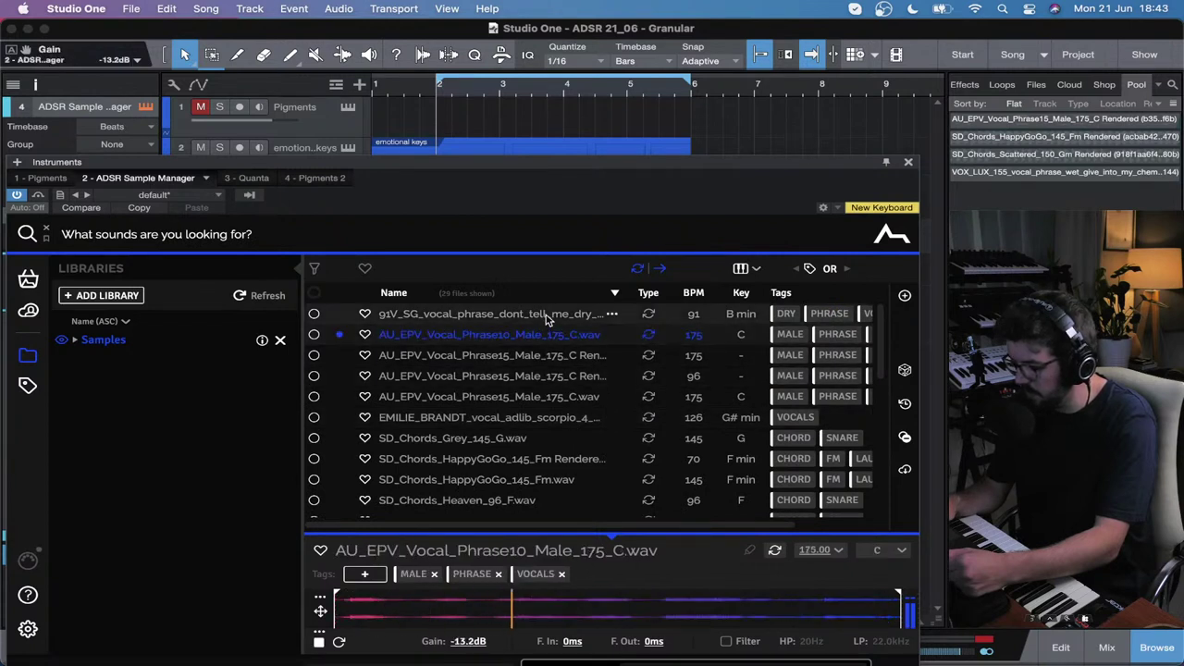
pyautogui.click(537, 355)
pyautogui.click(537, 375)
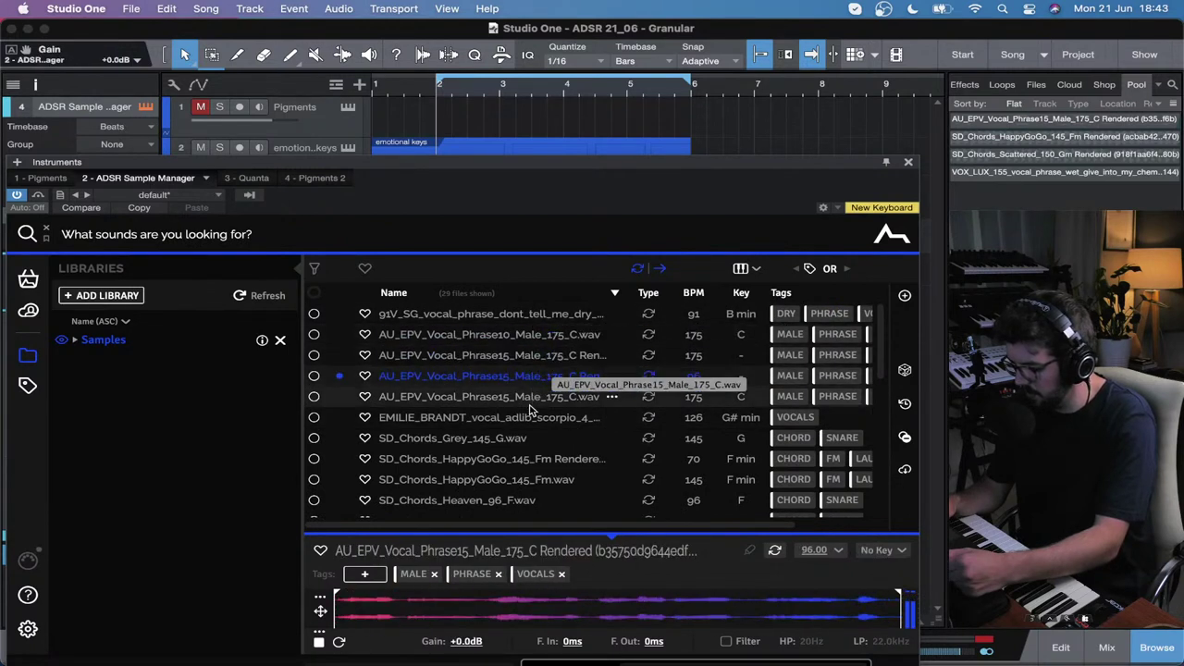
pyautogui.click(530, 398)
pyautogui.click(525, 438)
pyautogui.click(532, 458)
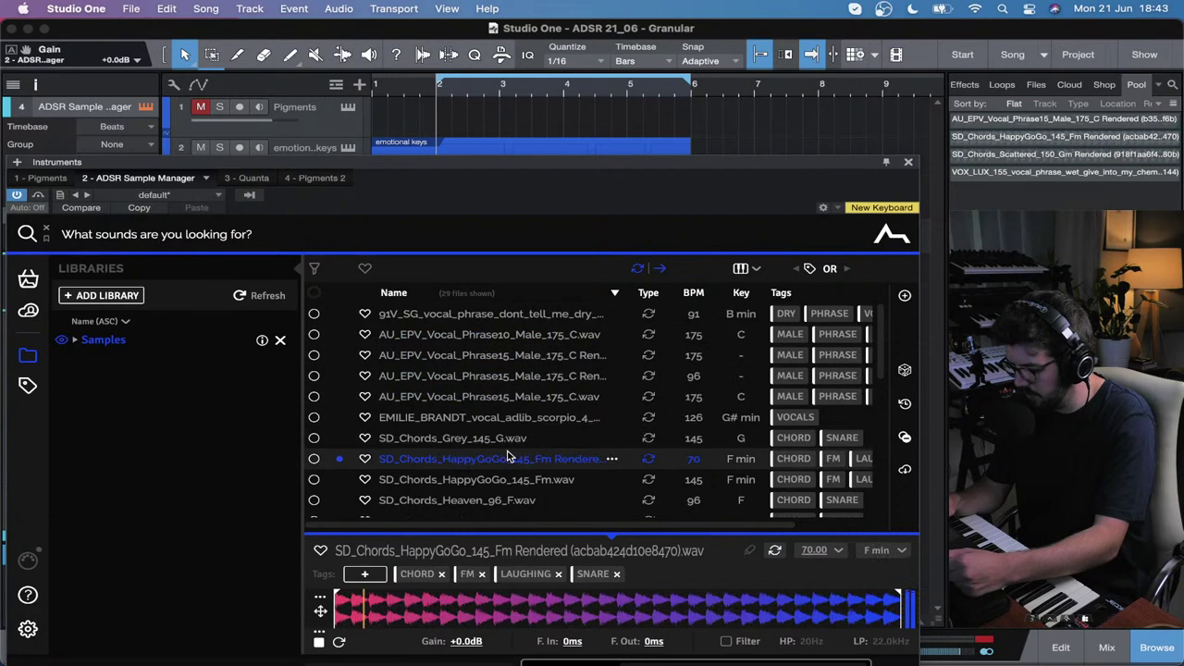
pyautogui.click(534, 334)
pyautogui.click(530, 318)
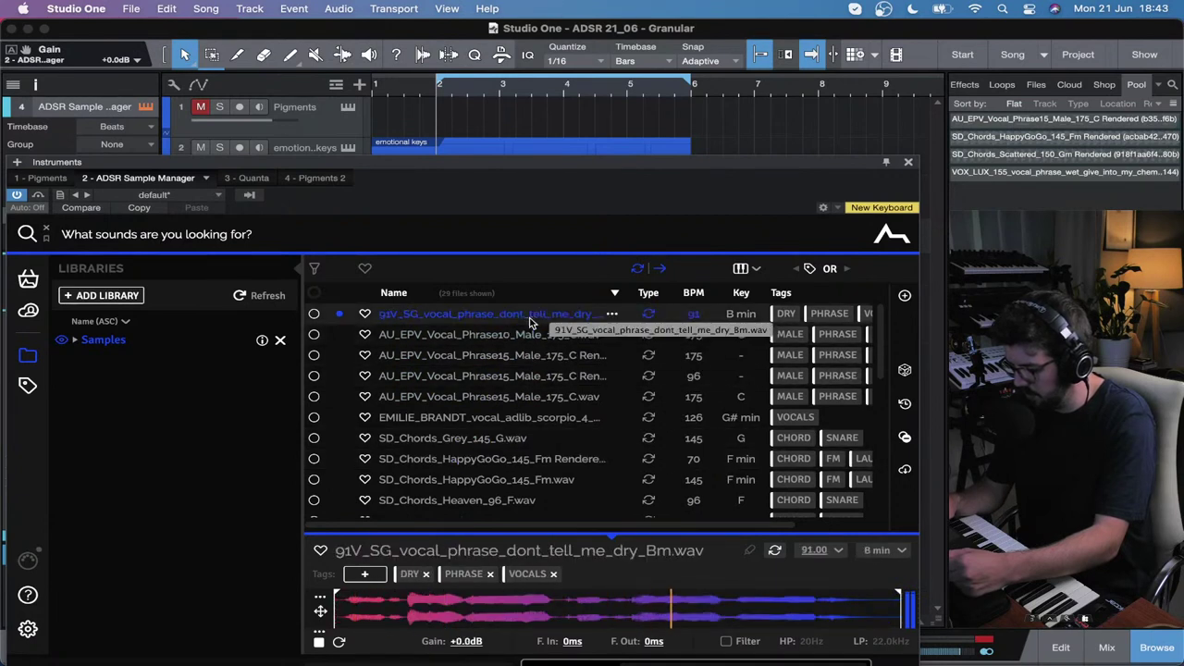
pyautogui.click(528, 334)
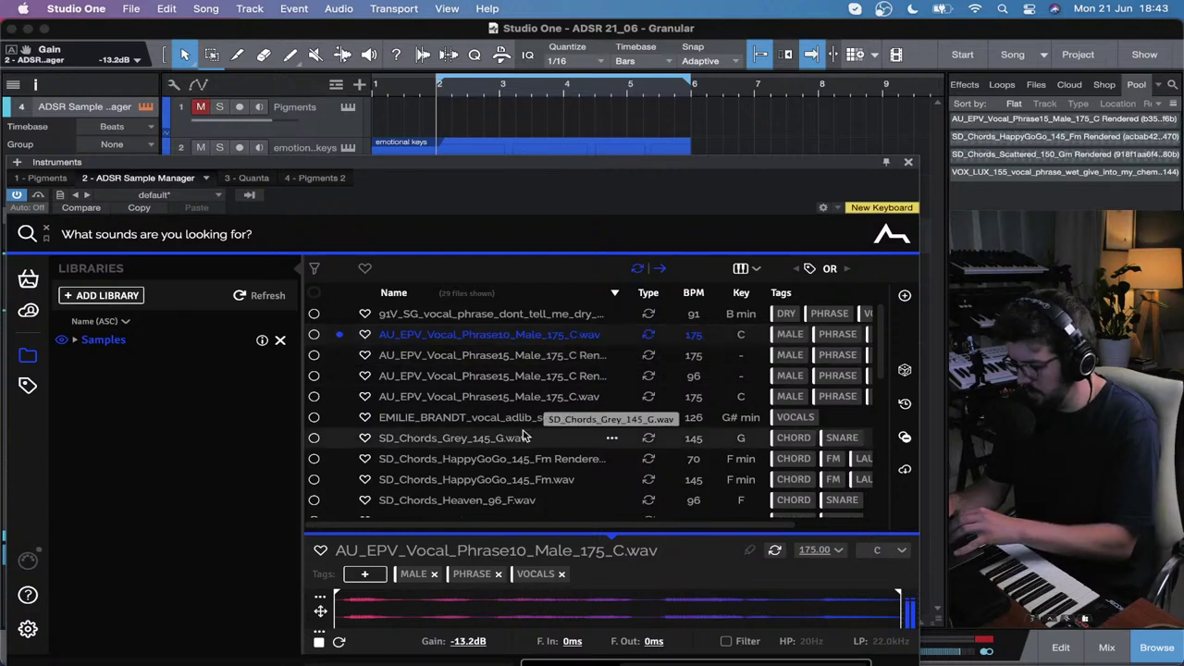
# Step: Audition further chord samples, including SD_Chords_Mover_150_Fm, and browse to the end of the sample list
pyautogui.click(506, 479)
pyautogui.scroll(-2, 499, 467)
pyautogui.click(481, 458)
pyautogui.scroll(-3, 493, 488)
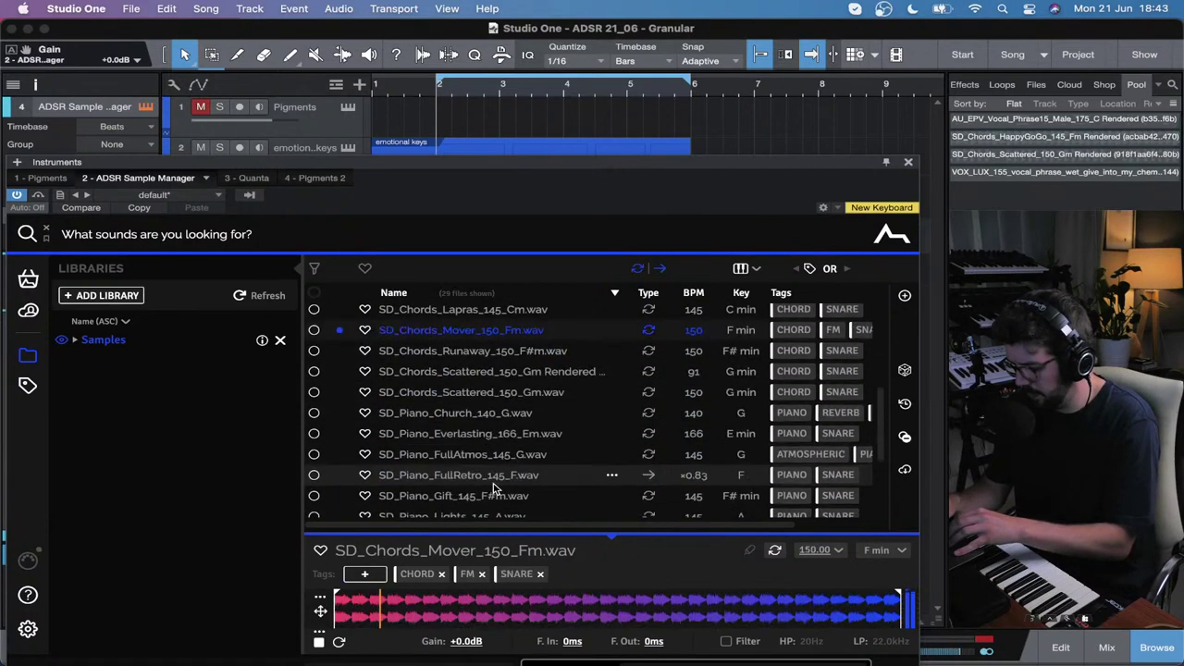
pyautogui.scroll(-5, 493, 487)
# Step: Add the sample VOX_LUX_155_vocal_phrase_wet_give_into_my_chemicals to a new track and align its start with bar 2
pyautogui.click(500, 507)
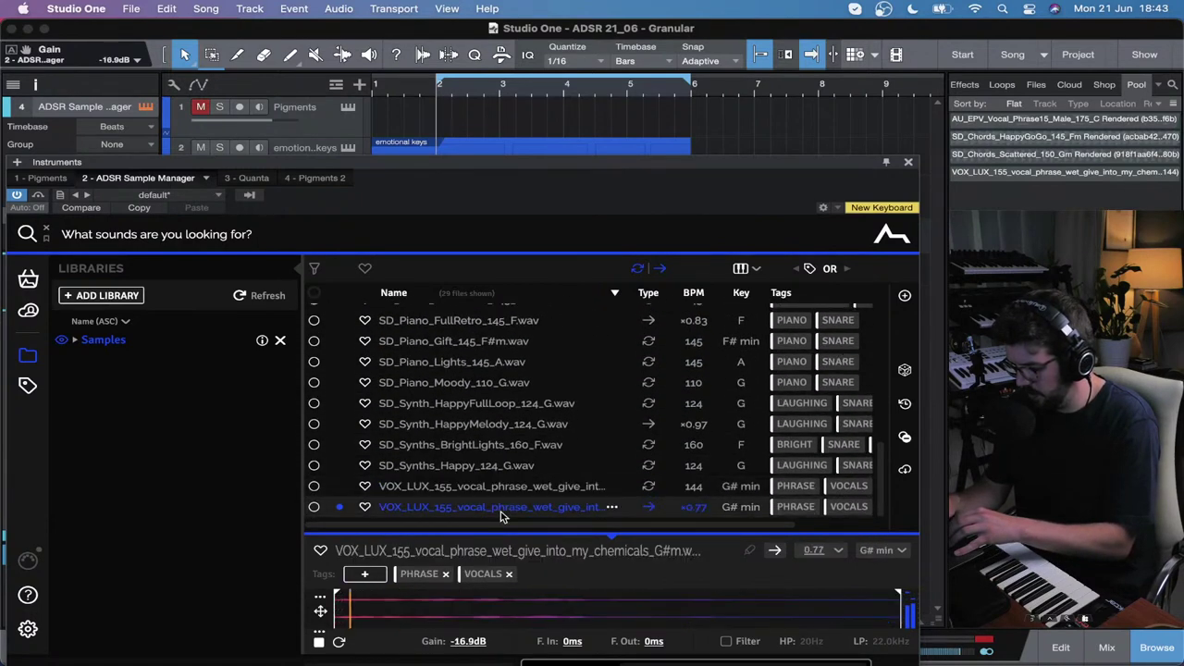
pyautogui.moveTo(518, 507); pyautogui.dragTo(773, 154)
pyautogui.click(470, 143)
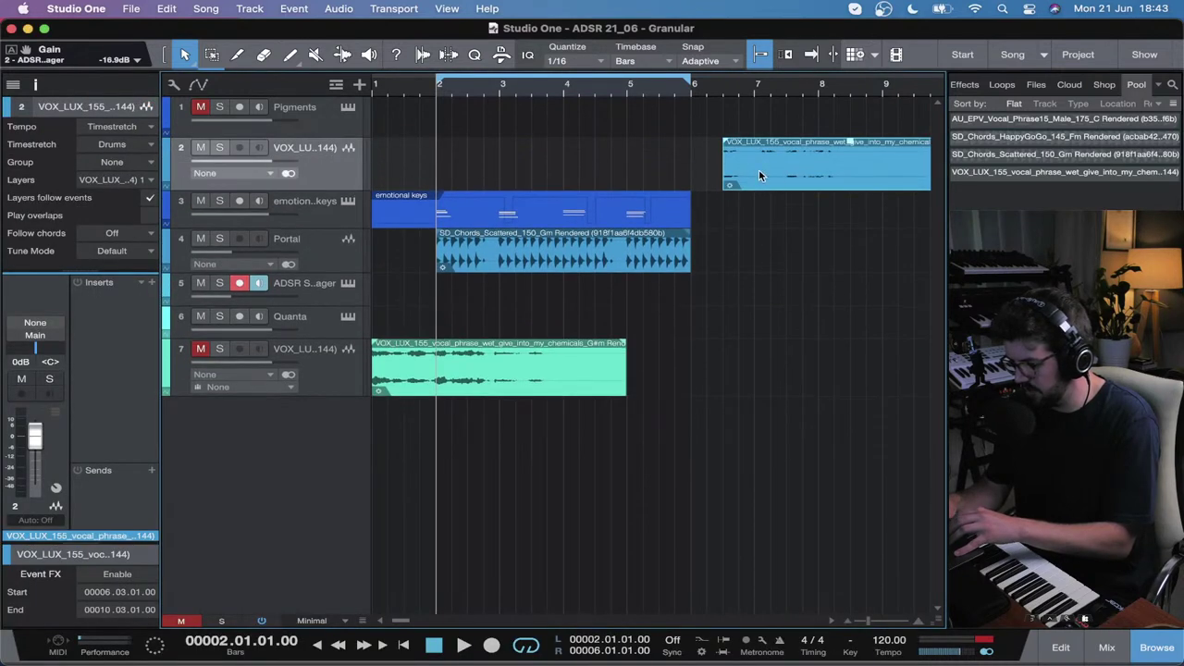
pyautogui.moveTo(758, 169); pyautogui.dragTo(497, 179)
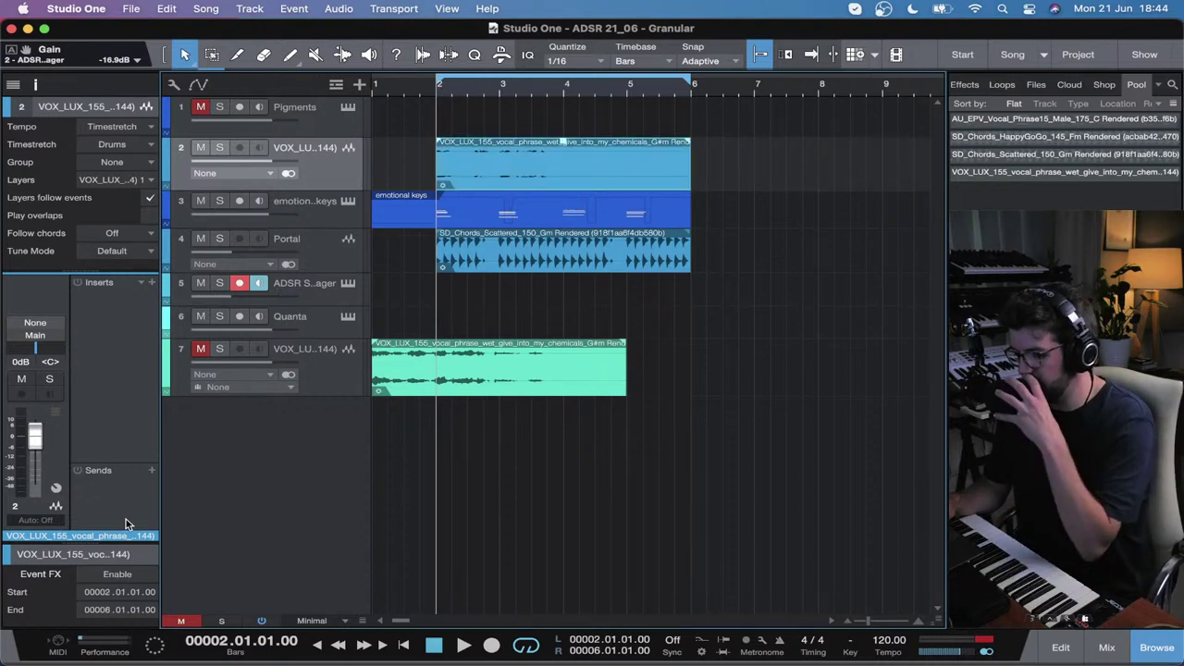
# Step: Transpose the new vocal phrase by -1 and audition it soloed with the emotional keys, then clear the solos
pyautogui.scroll(-3, 126, 519)
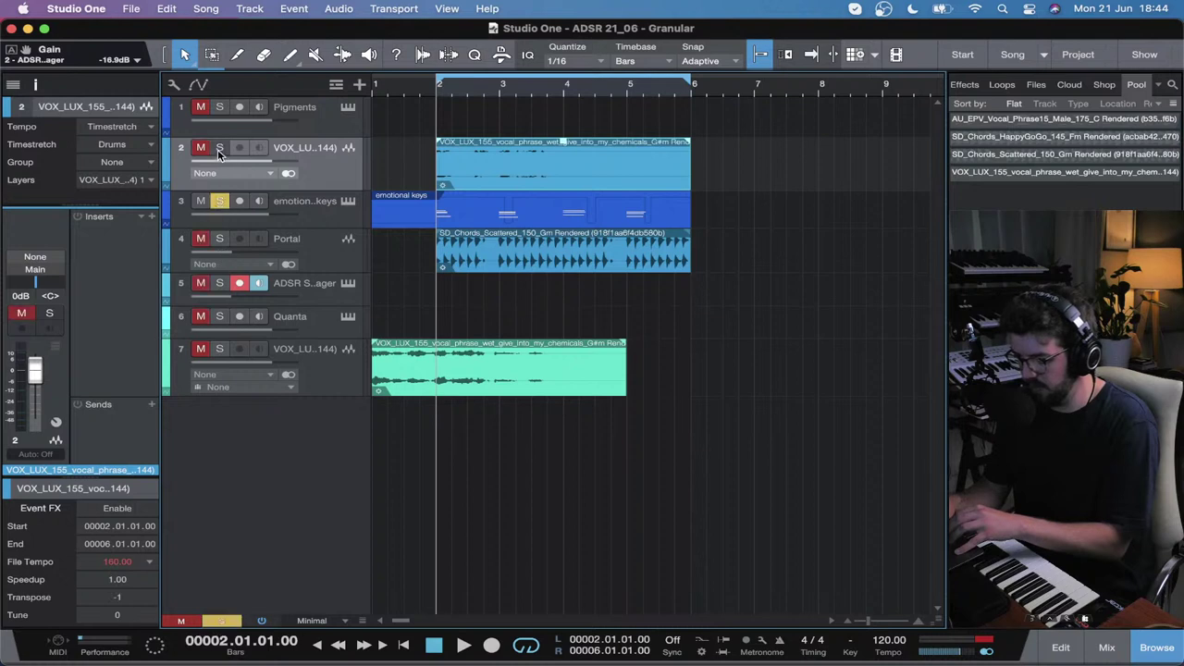
pyautogui.press('space')
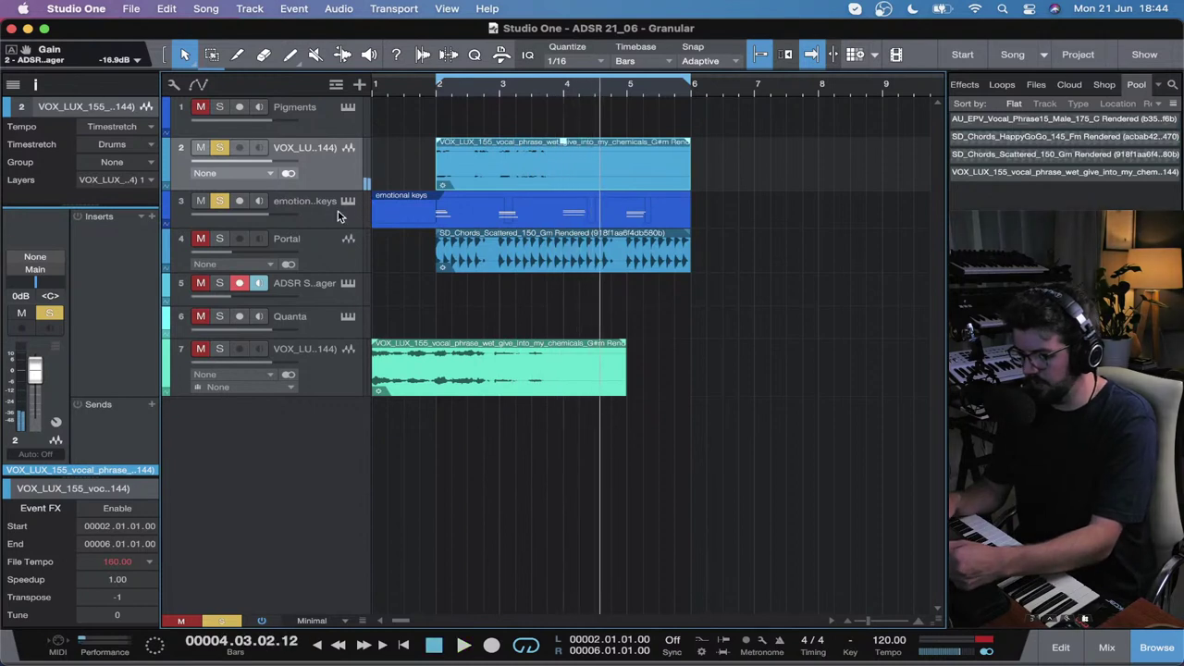
pyautogui.click(219, 201)
# Step: Set the Portal track's volume to -16.9 dB and return the playback position to bar 2
pyautogui.click(323, 269)
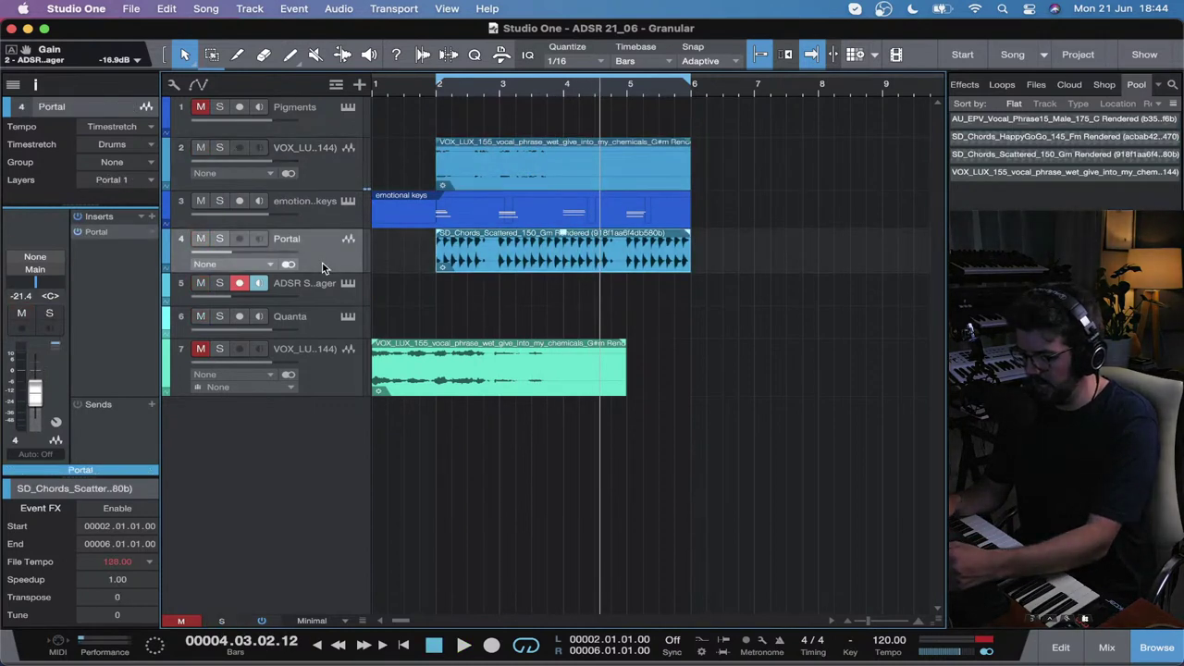
pyautogui.click(441, 93)
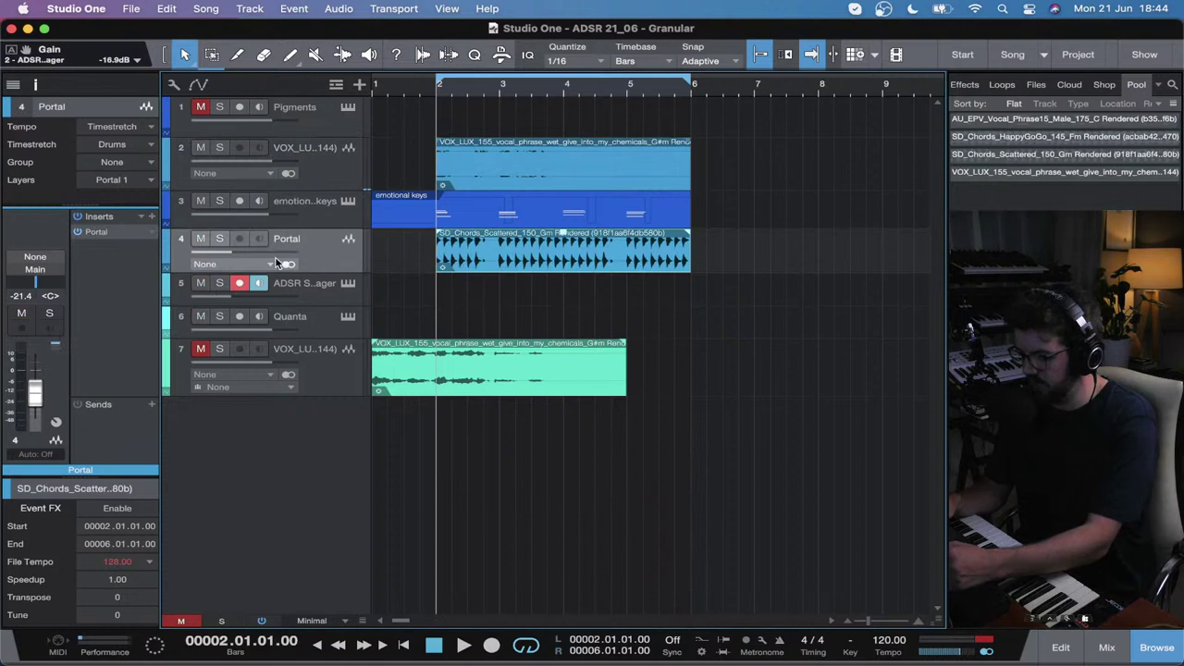
# Step: Copy the Compressor insert from the Pigments track to the new vocal track and check its sidechain source
pyautogui.click(312, 129)
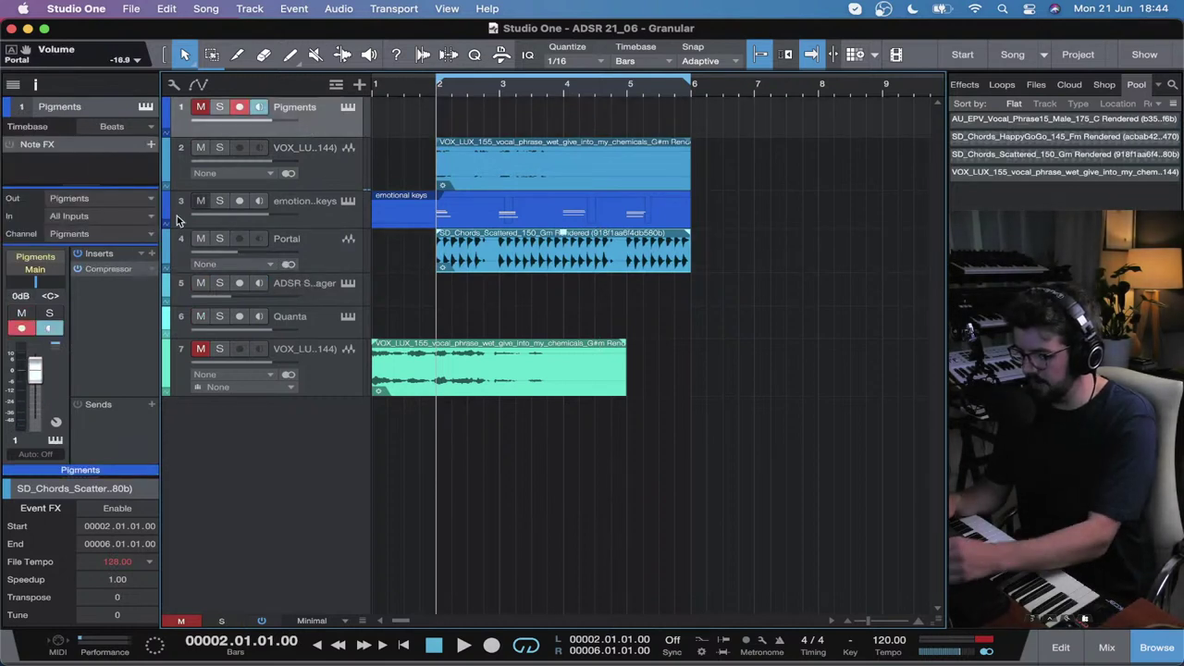
pyautogui.moveTo(108, 268); pyautogui.dragTo(319, 167)
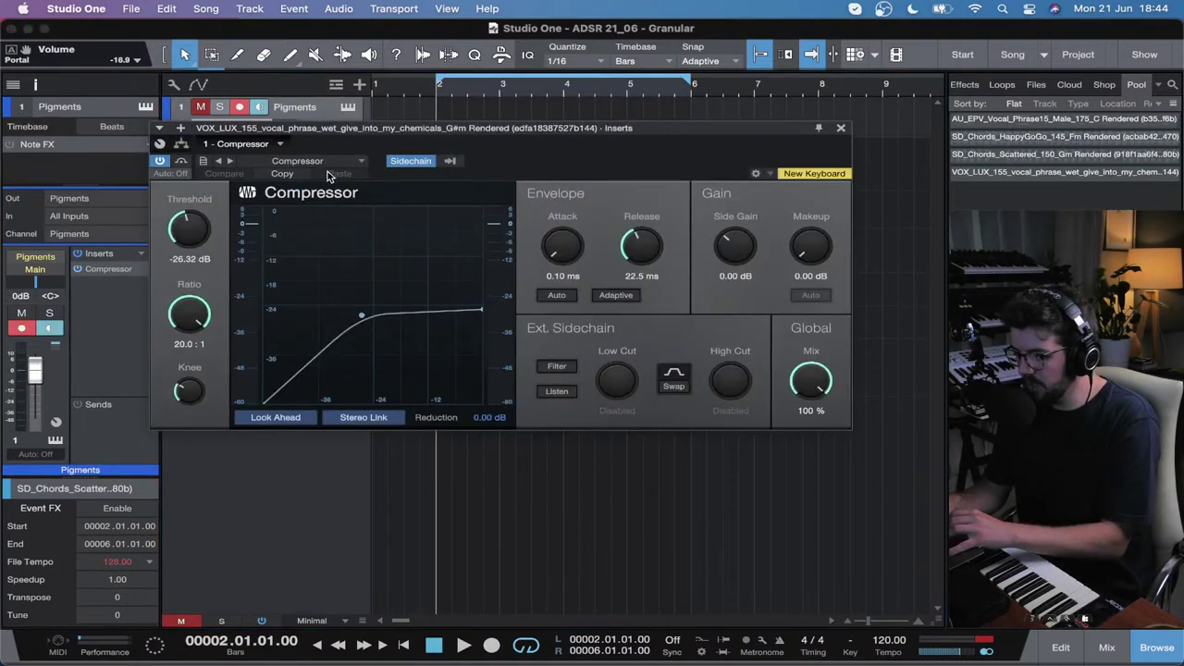
pyautogui.click(451, 162)
pyautogui.click(672, 155)
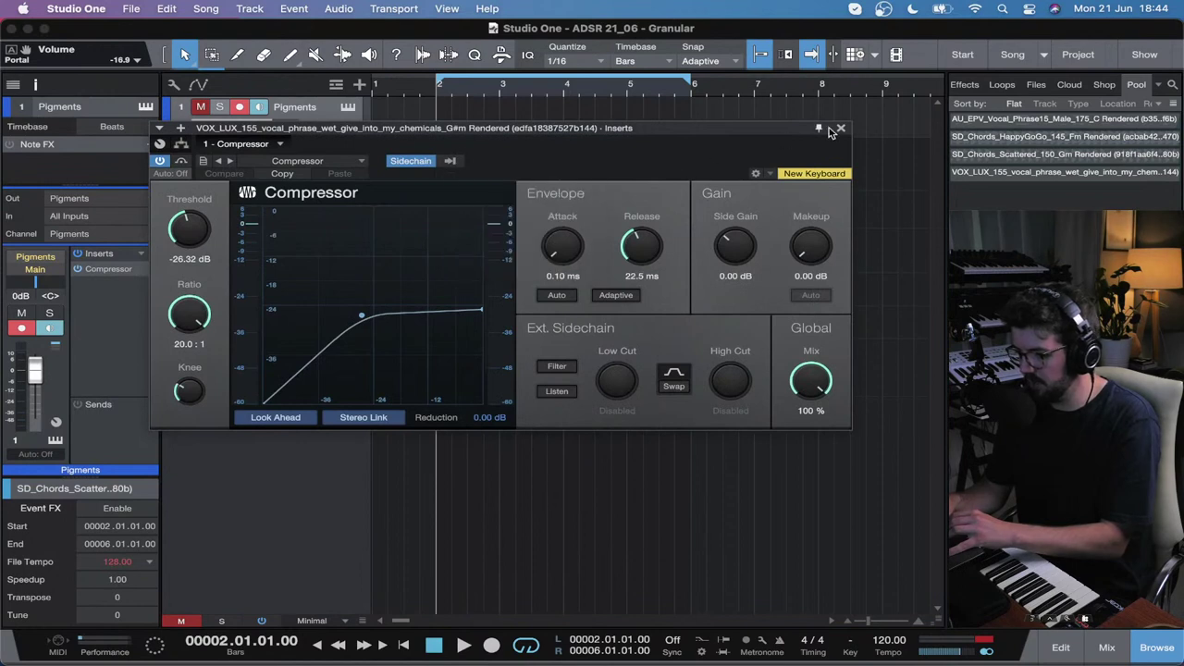
# Step: Close the Compressor window, disarm recording on the Pigments track and play the loop from bar 2
pyautogui.click(841, 128)
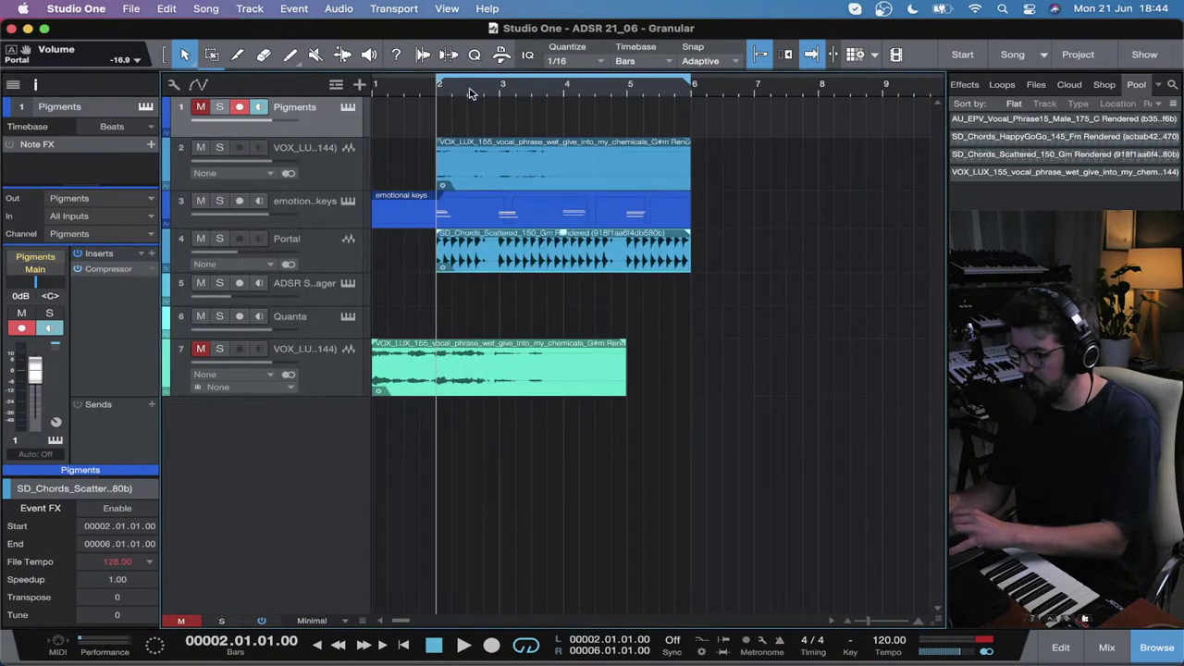
pyautogui.click(240, 107)
pyautogui.press('space')
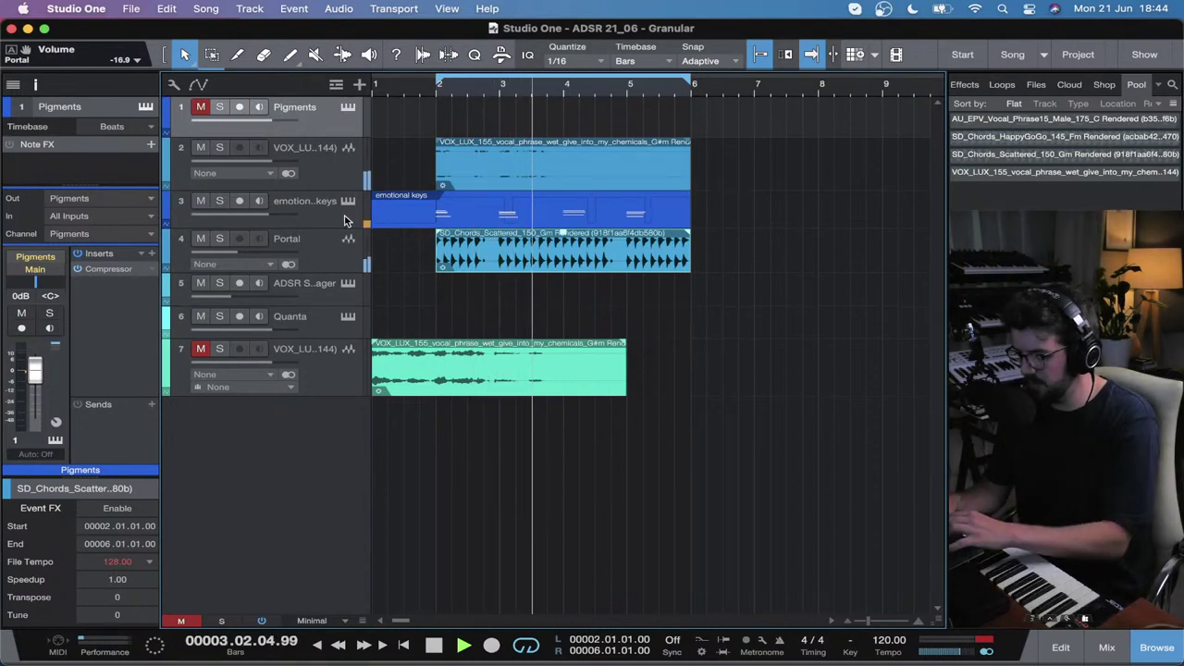
pyautogui.press('space')
# Step: Copy the Portal insert from the Portal track to the blue vocal phrase track and close its plug-in window
pyautogui.click(345, 178)
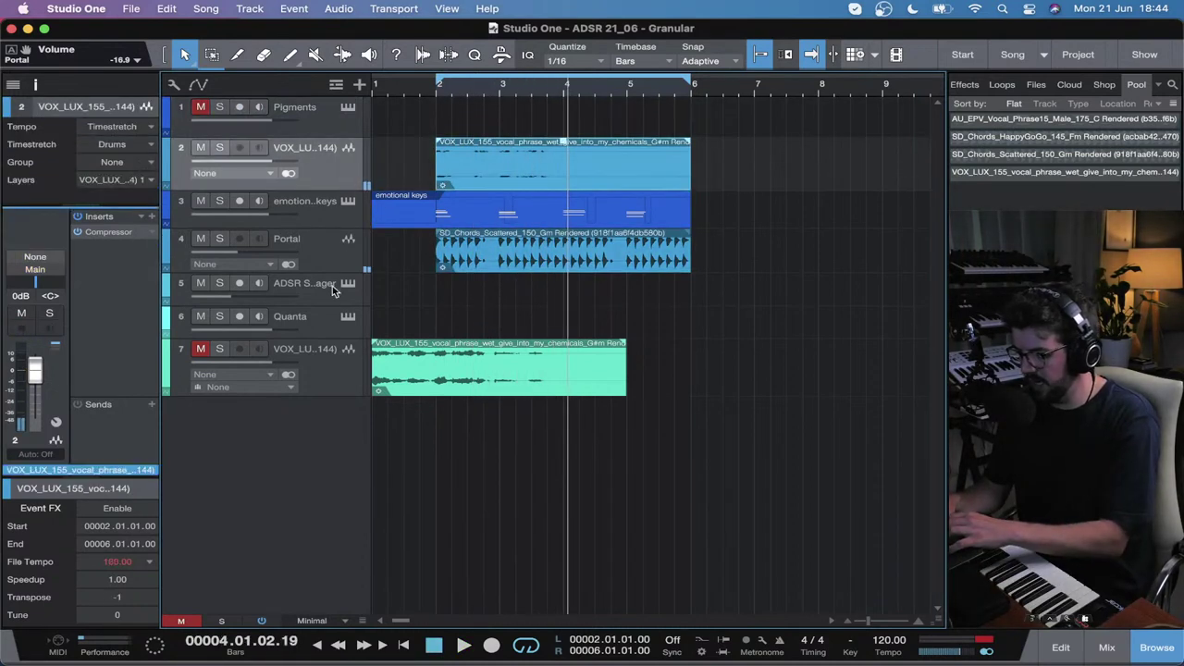
pyautogui.click(332, 265)
pyautogui.moveTo(137, 241); pyautogui.dragTo(308, 257)
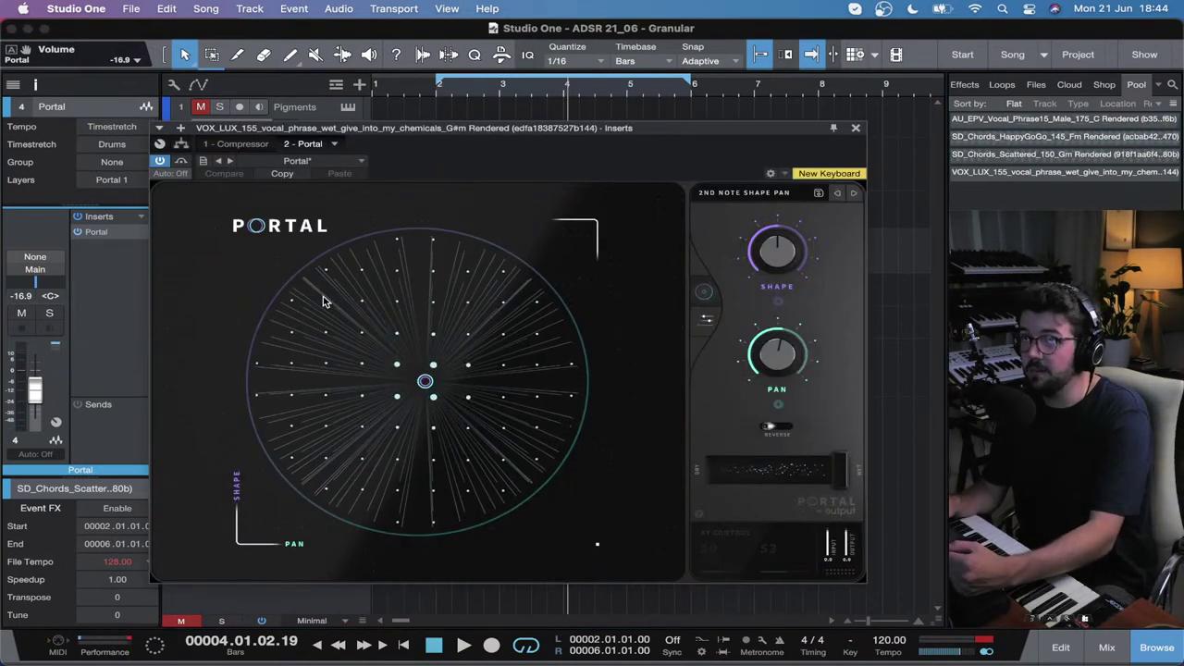
pyautogui.click(856, 128)
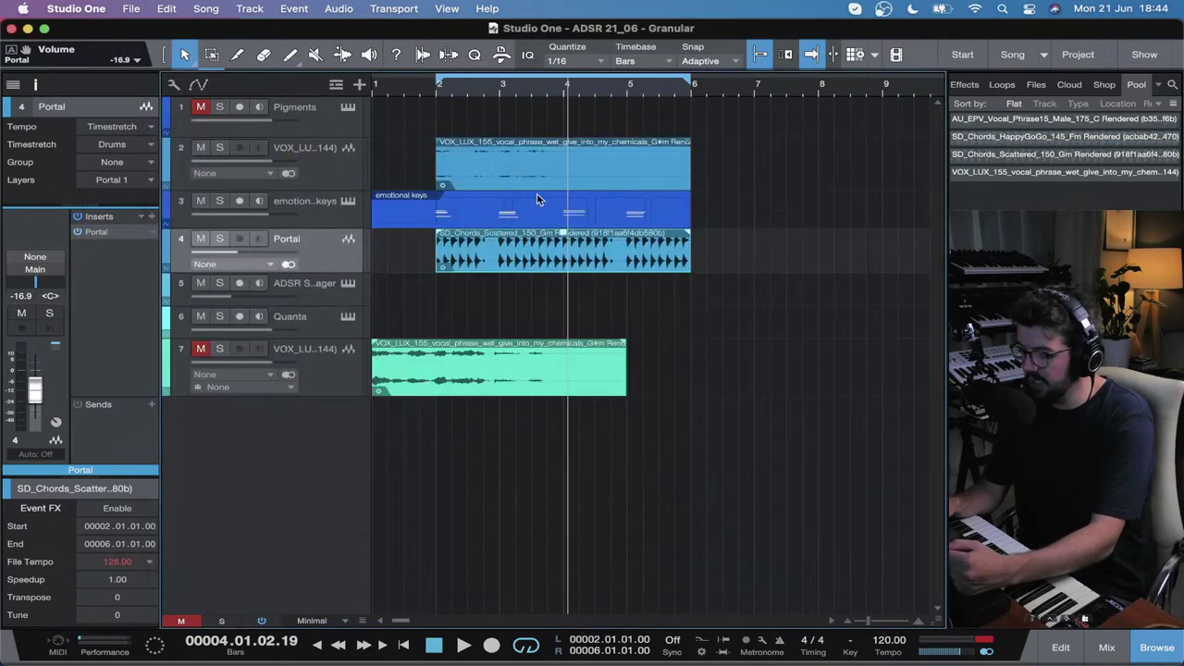
# Step: Mute the Portal track and audition the vocal phrase through its own Portal insert from bar 2
pyautogui.click(200, 239)
pyautogui.click(310, 171)
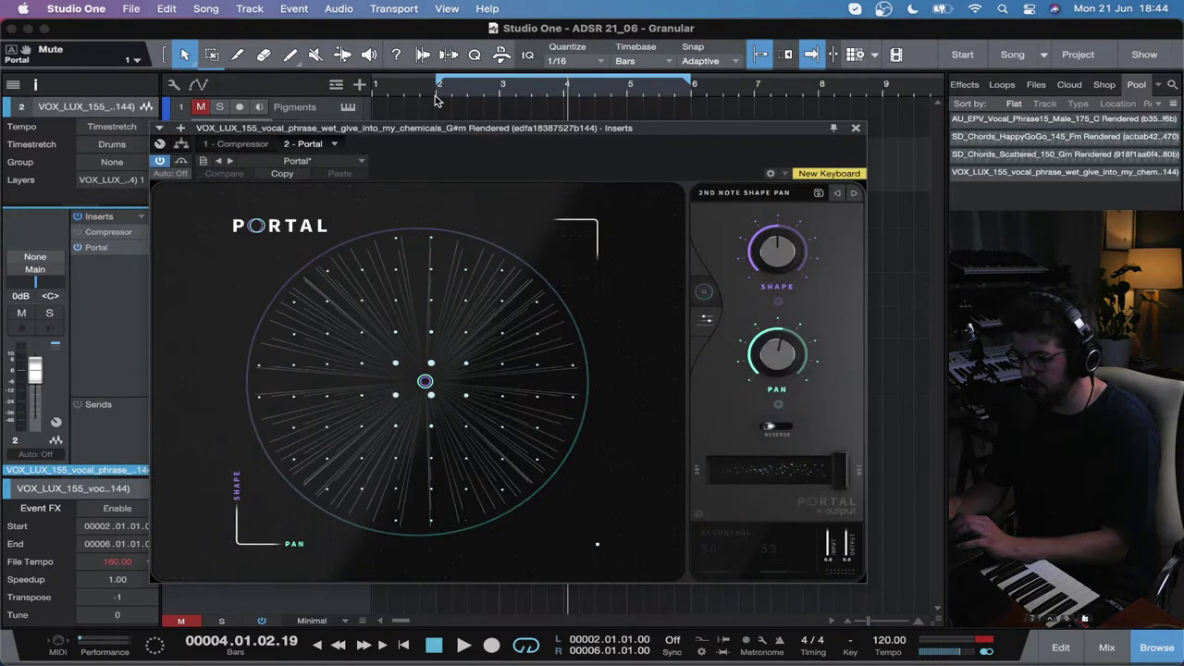
pyautogui.click(856, 128)
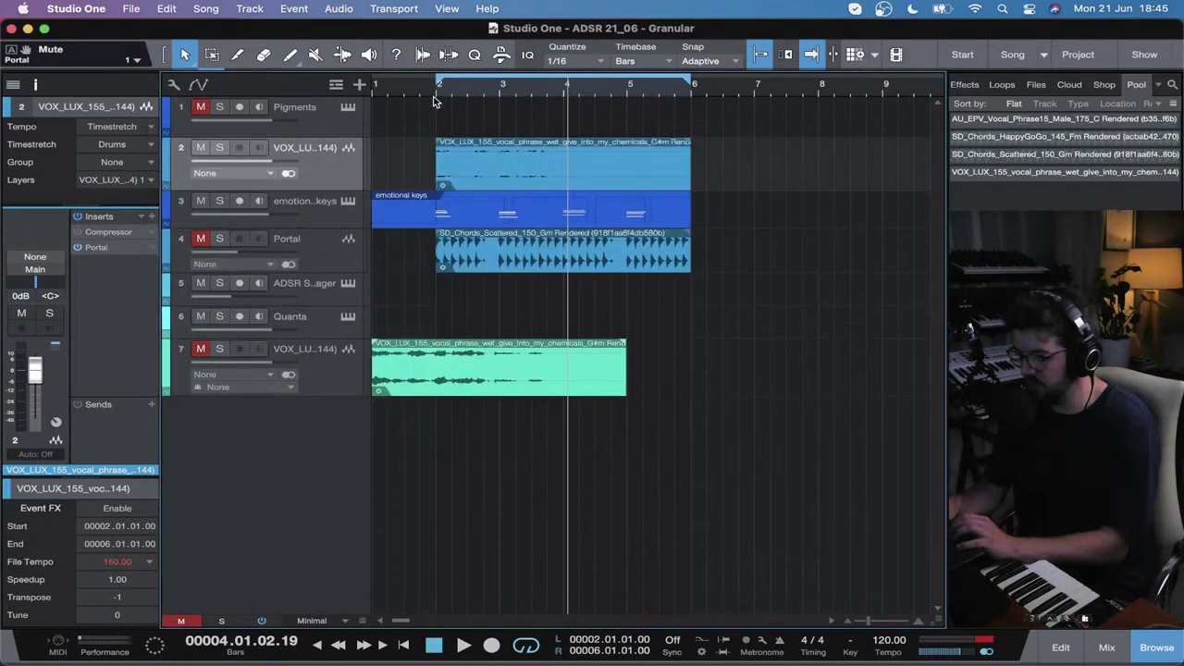
pyautogui.click(436, 93)
pyautogui.press('space')
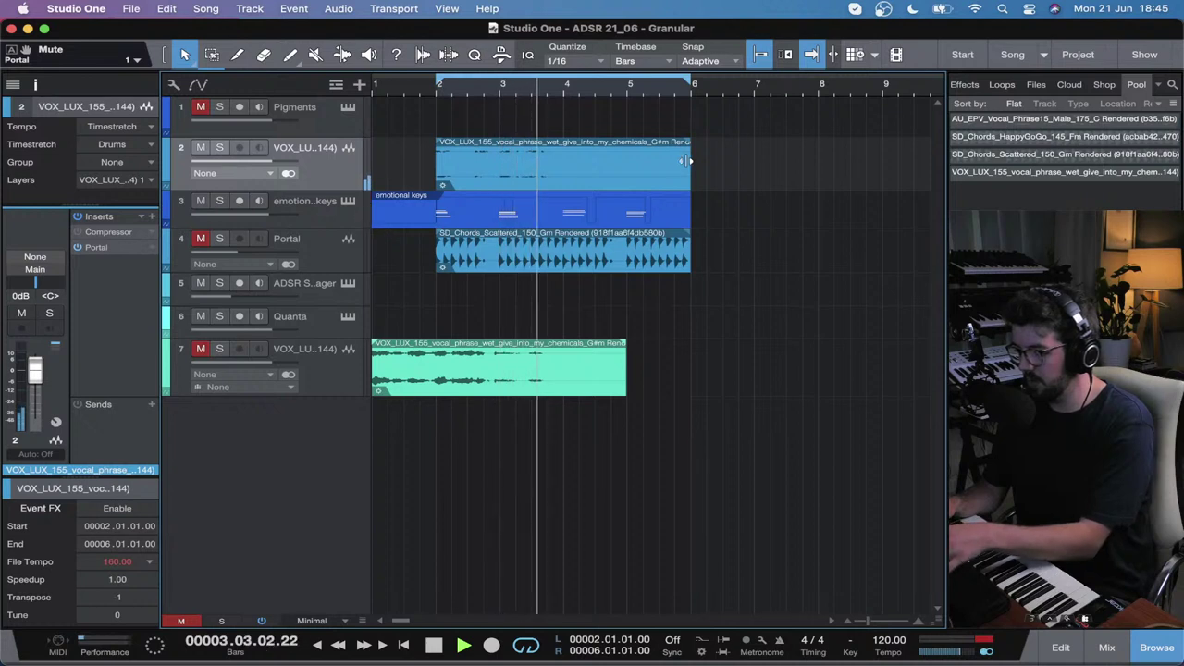
# Step: Time-stretch the blue vocal phrase to end at bar 4 and return the stopped playback position to bar 2
pyautogui.moveTo(684, 158); pyautogui.dragTo(563, 159)
pyautogui.press('space')
pyautogui.click(439, 92)
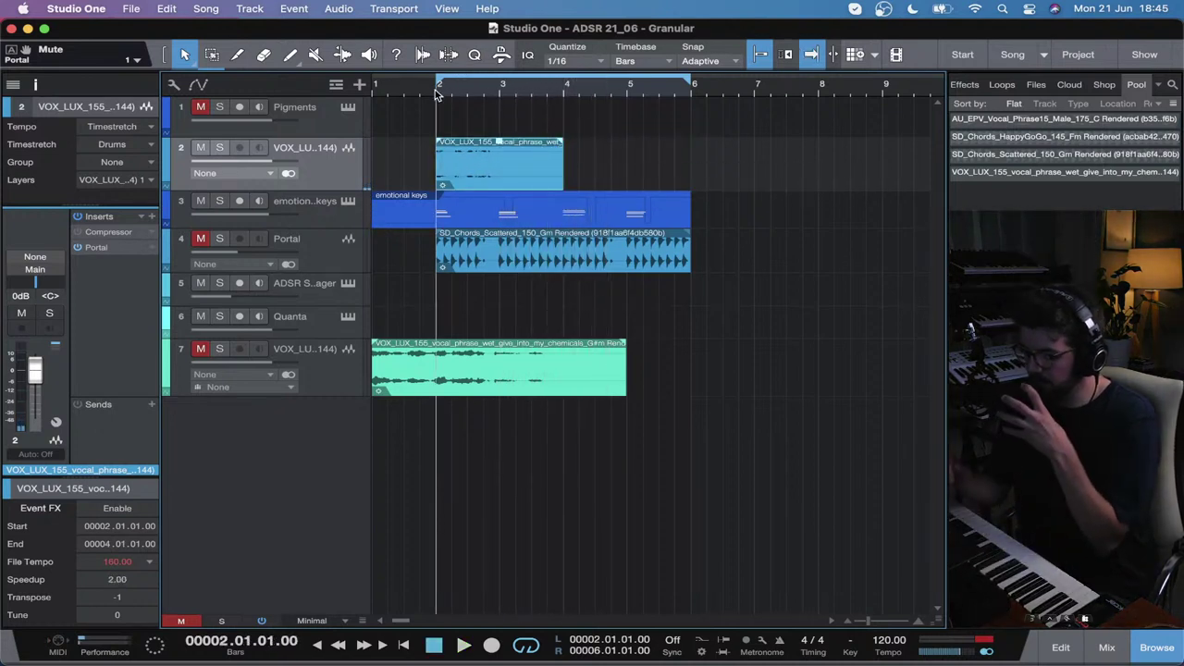
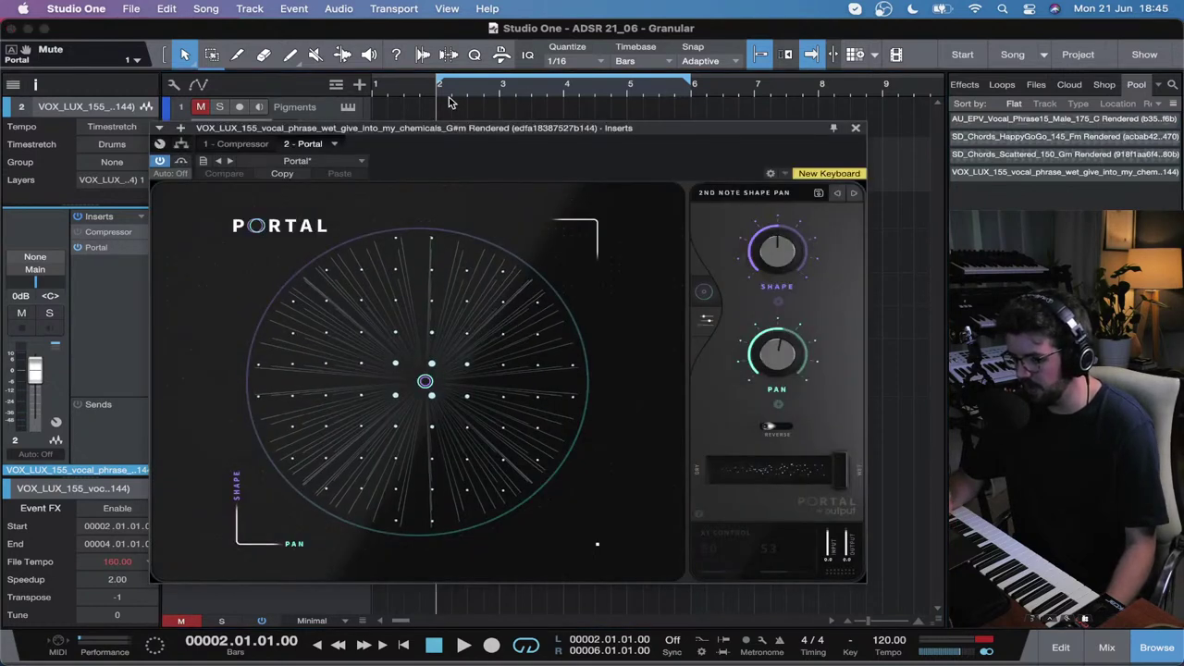
# Step: During playback, load Portal's Vocals preset Harmonic Tracer on the vocal track and lower Freeze to 37
pyautogui.press('space')
pyautogui.click(766, 194)
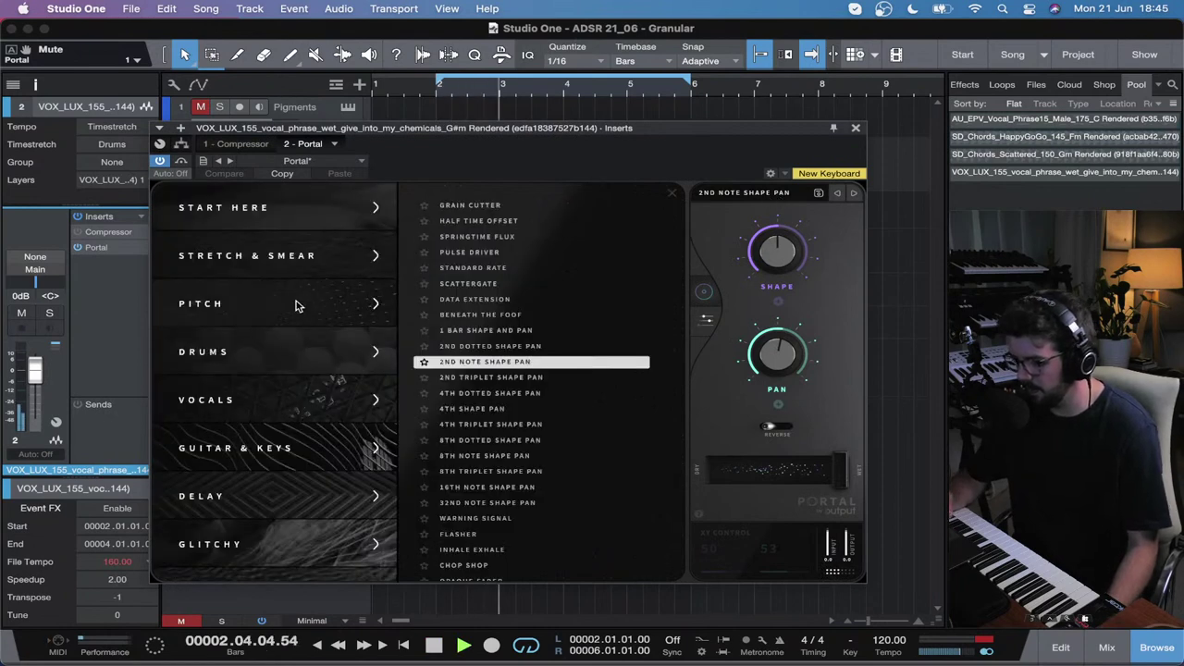
pyautogui.click(263, 409)
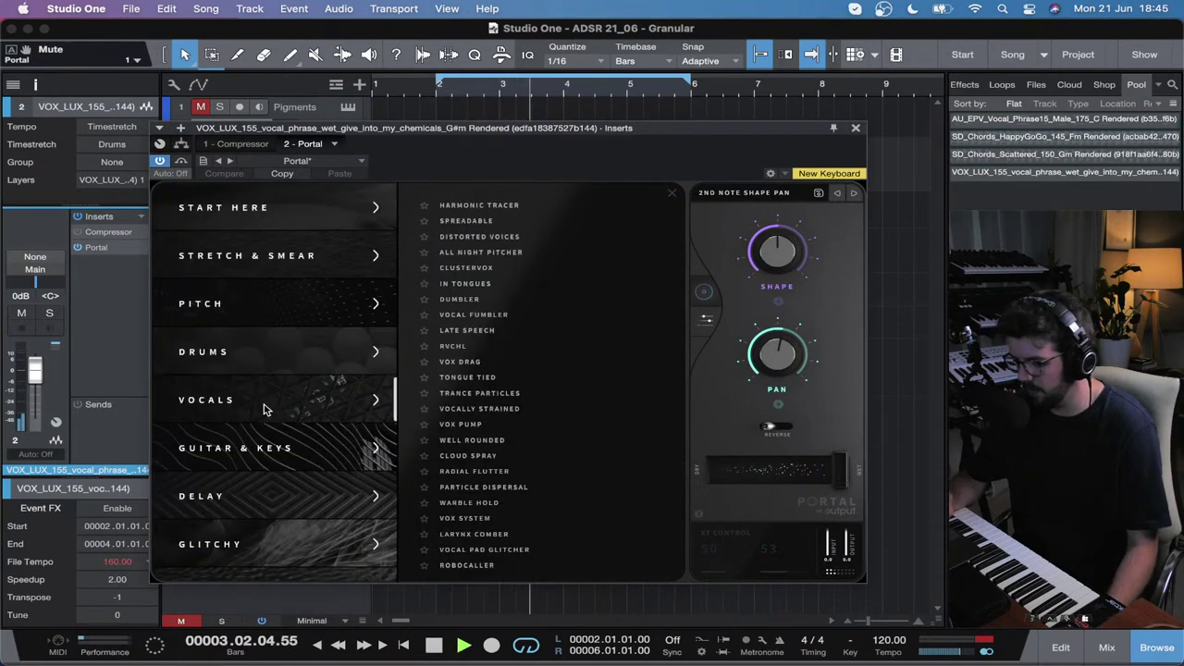
pyautogui.click(540, 204)
pyautogui.click(671, 194)
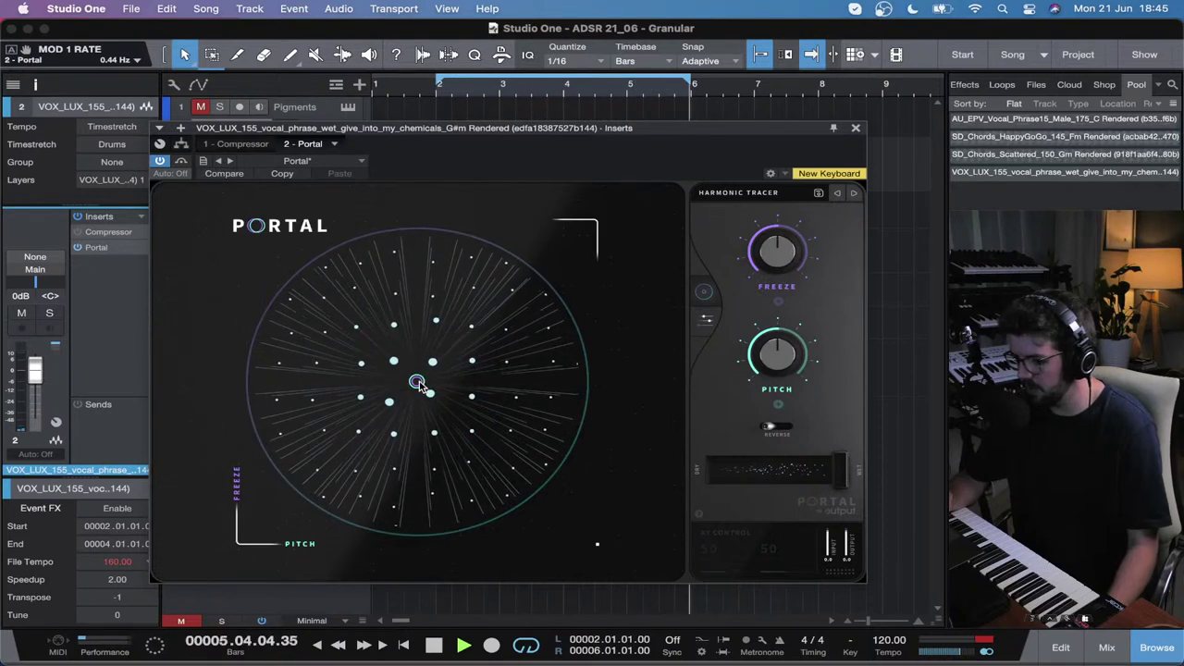
pyautogui.moveTo(418, 384); pyautogui.dragTo(419, 421)
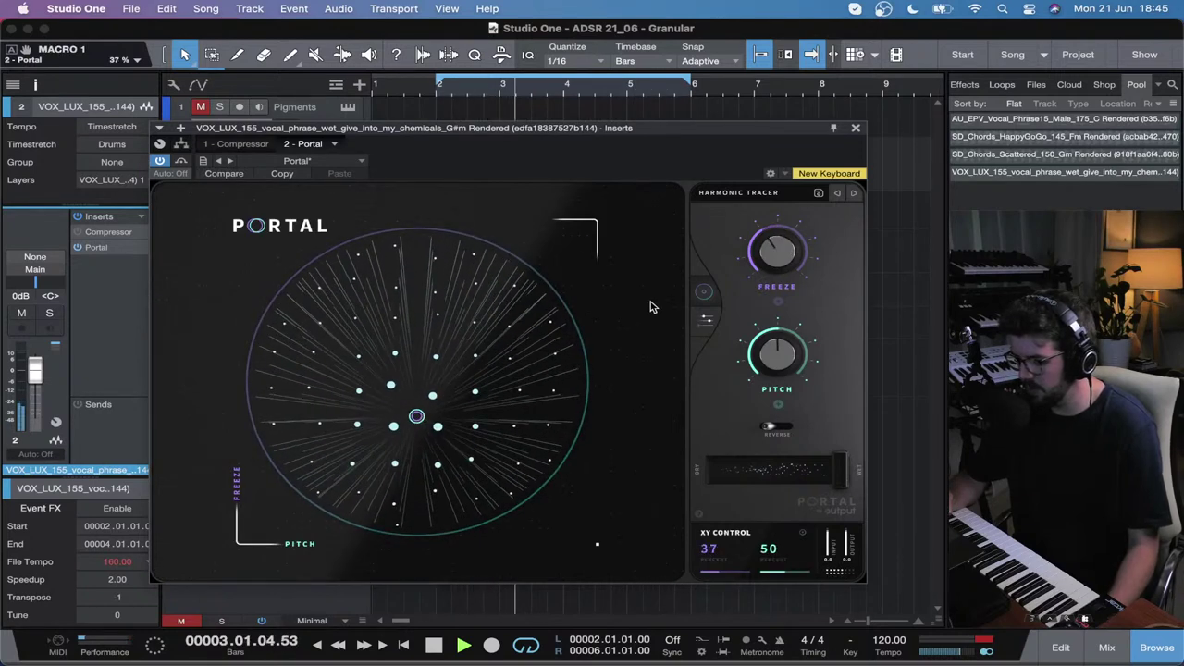
# Step: Audition the Spreadable preset with Grain at 73 and Space at 70, followed by Distorted Voices
pyautogui.click(854, 195)
pyautogui.moveTo(418, 418); pyautogui.dragTo(473, 324)
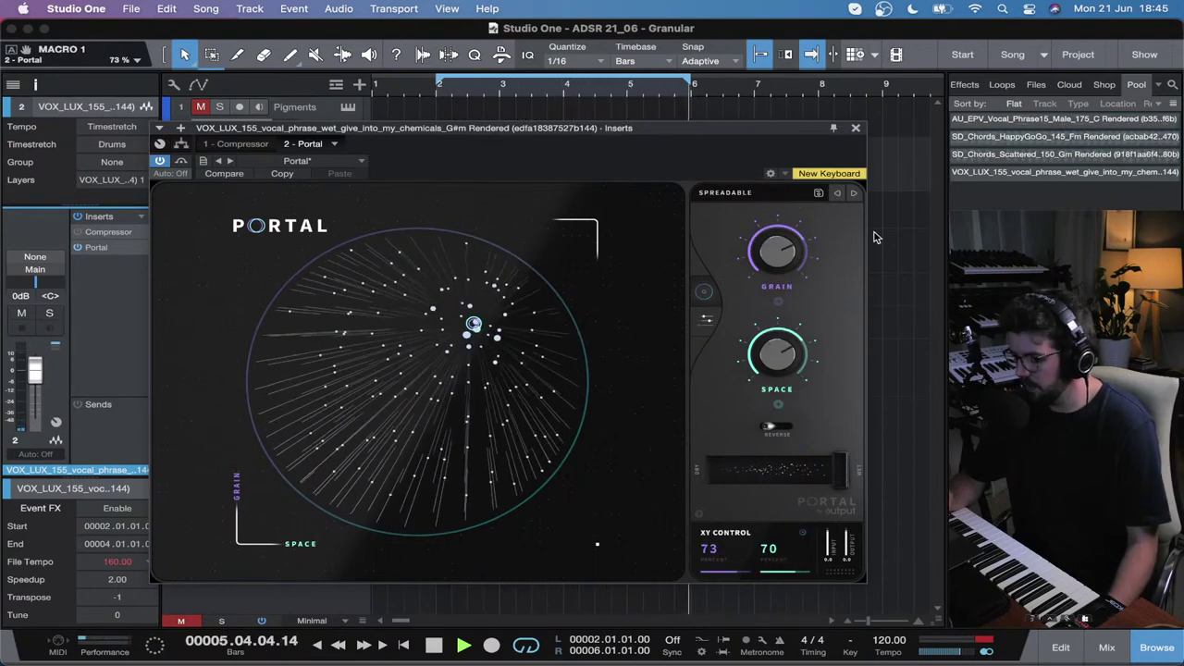
pyautogui.click(854, 193)
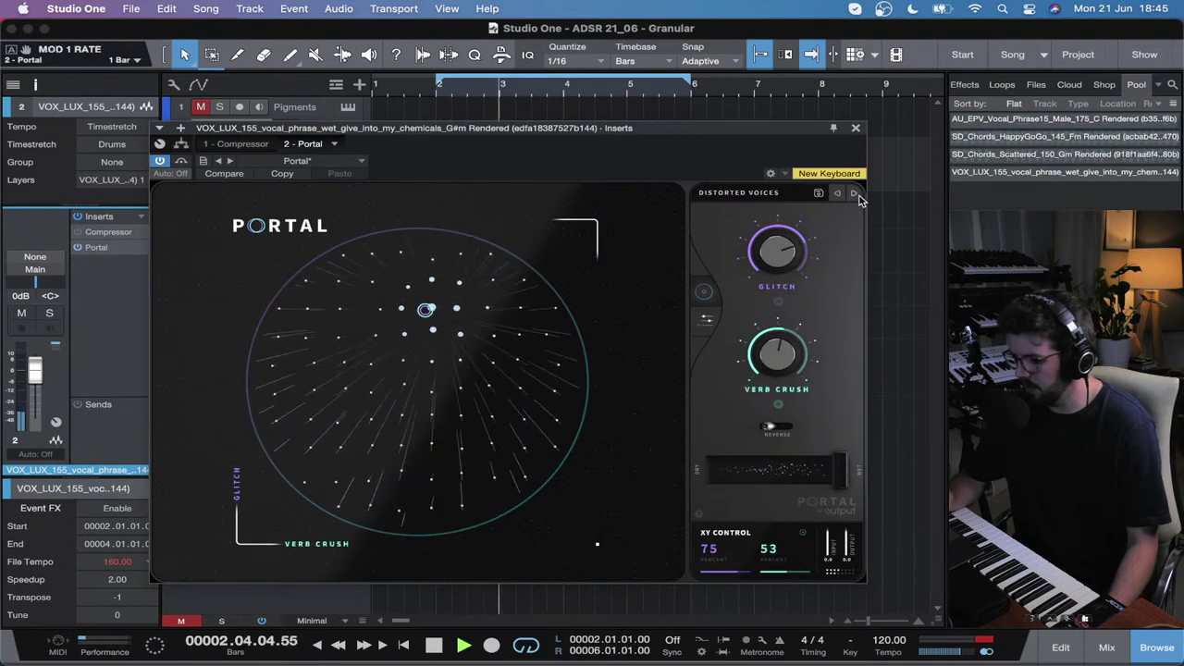
# Step: Close Portal and time-stretch the blue vocal phrase back out to end at bar 6
pyautogui.click(856, 128)
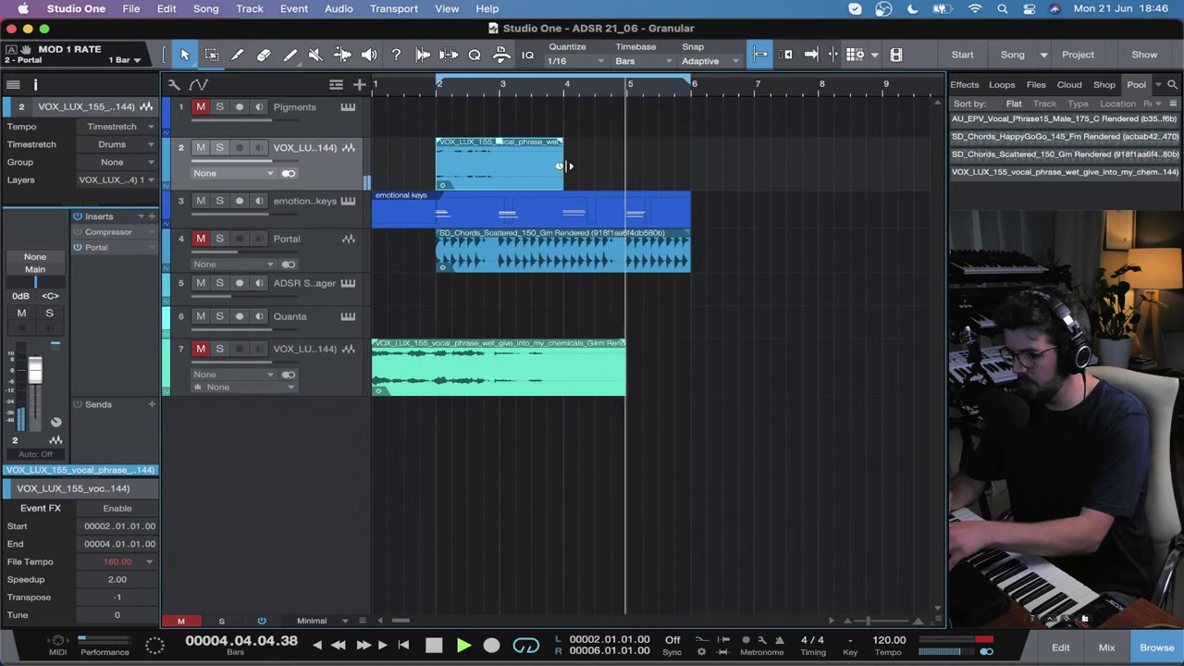
pyautogui.moveTo(560, 164); pyautogui.dragTo(690, 167)
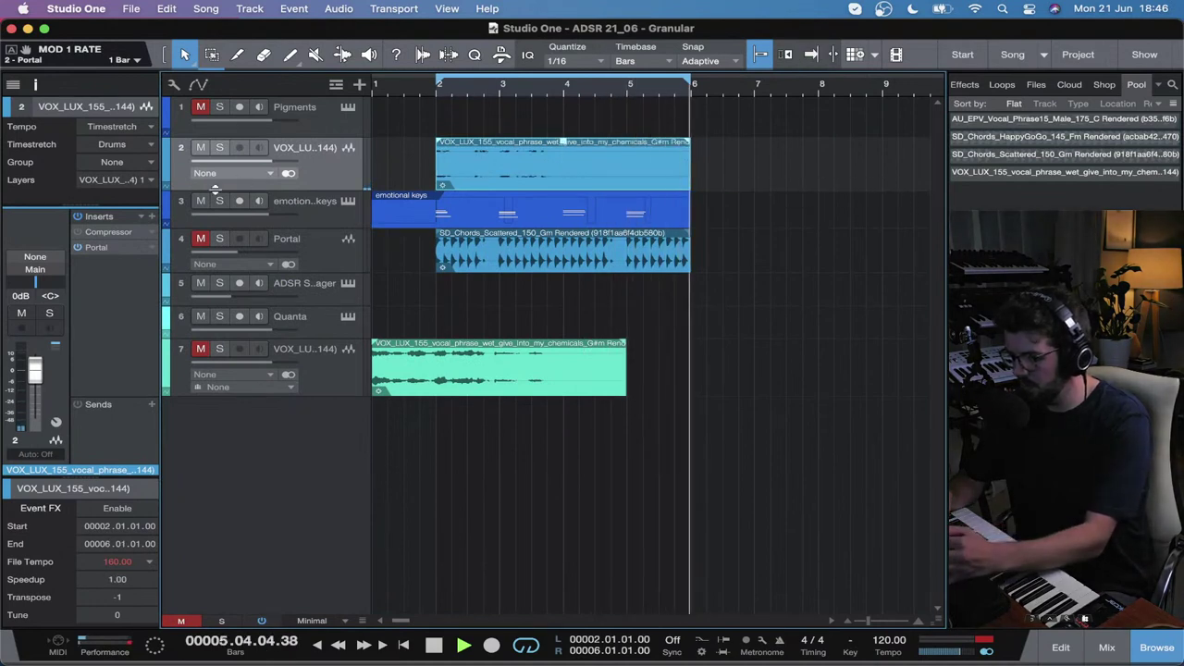
# Step: Reopen the vocal track's Portal and step through the presets All Night Pitcher, Clustervox and In Tongues
pyautogui.click(96, 247)
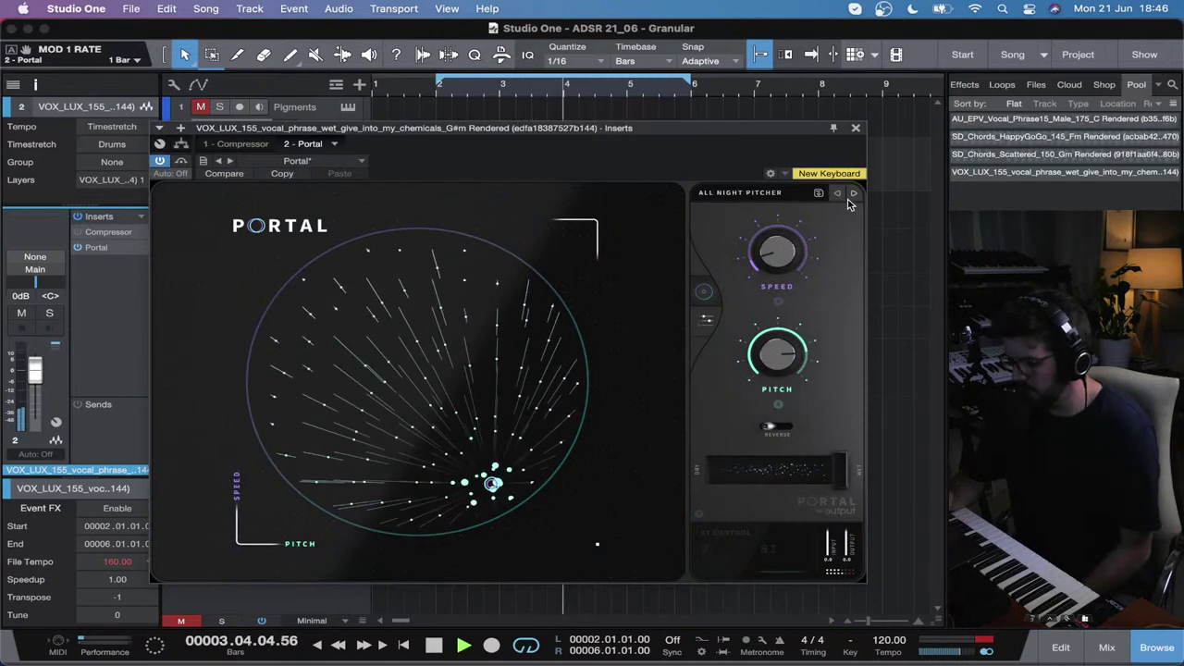
pyautogui.press('f')
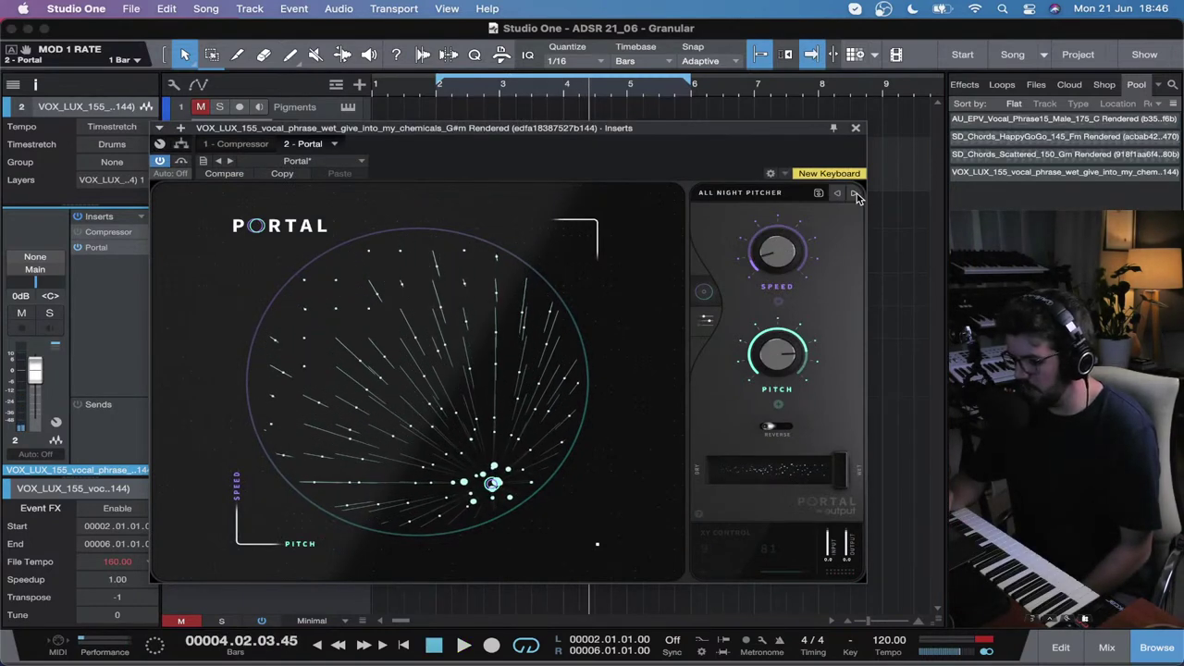
pyautogui.click(854, 193)
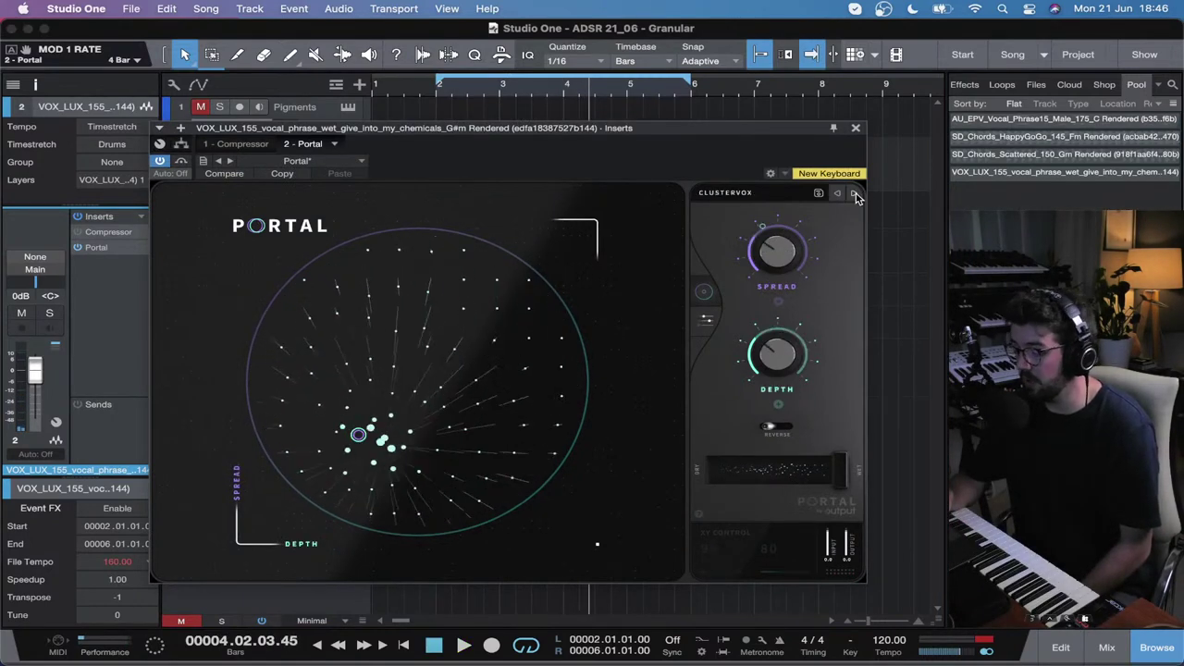
pyautogui.press('space')
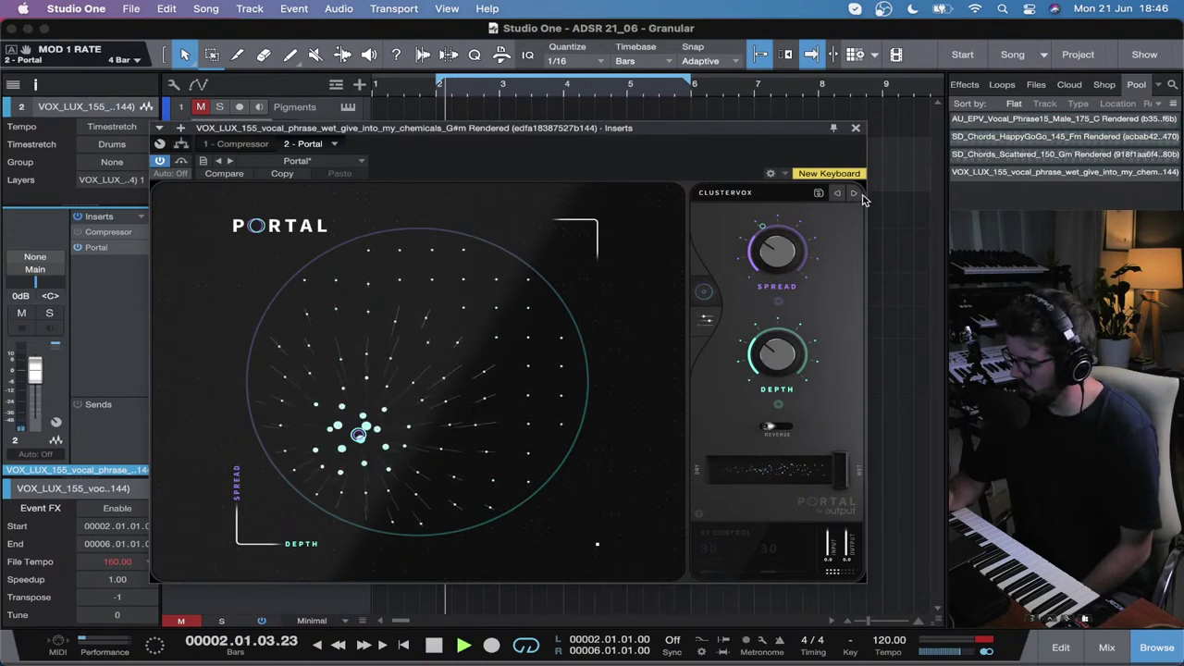
pyautogui.click(853, 193)
# Step: Audition Portal's Vocals presets Late Speech, Vox Pump, Particle Dispersal and Vocal Pad Glitcher on the vocal
pyautogui.click(770, 200)
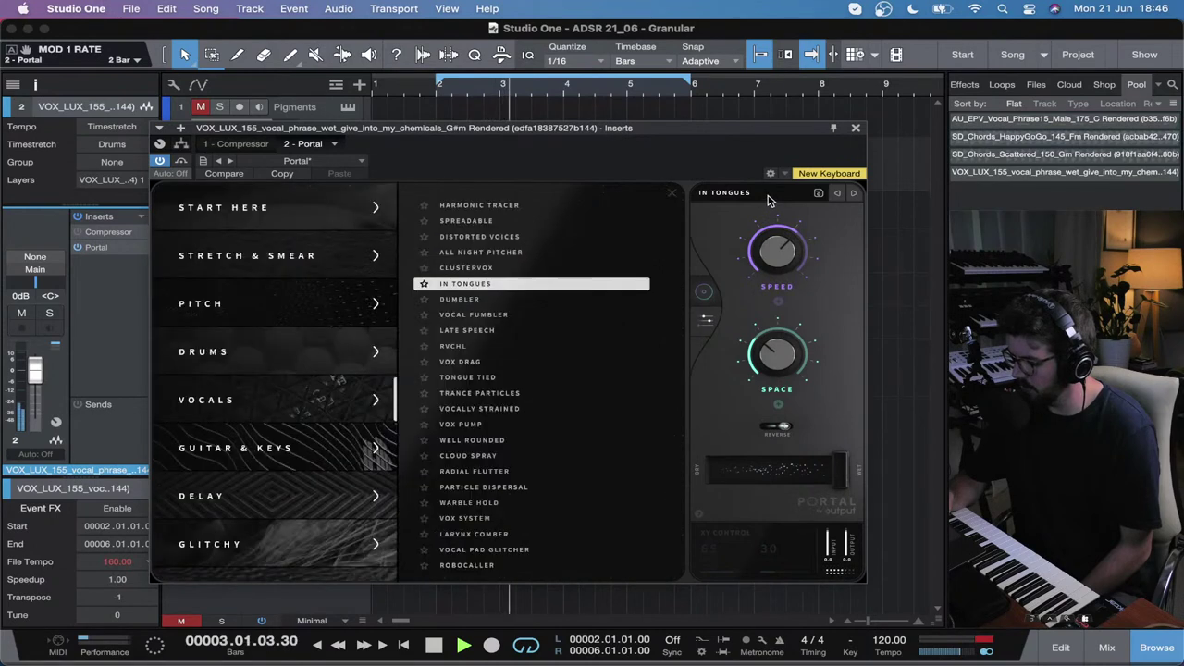
pyautogui.click(496, 329)
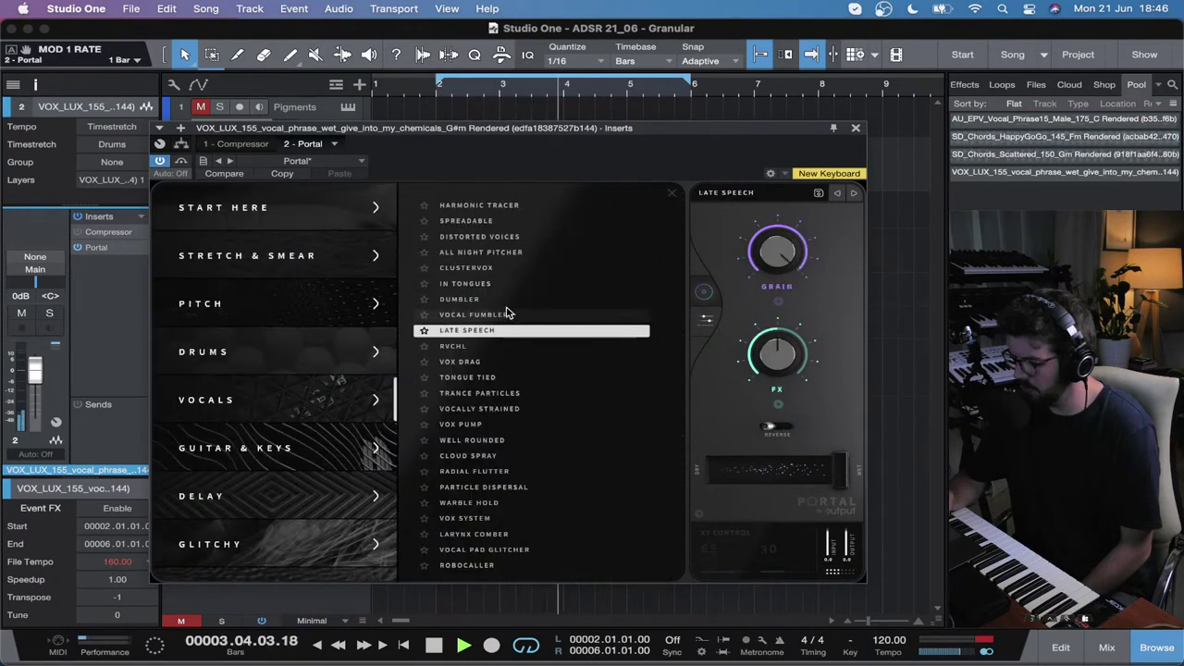
pyautogui.click(490, 426)
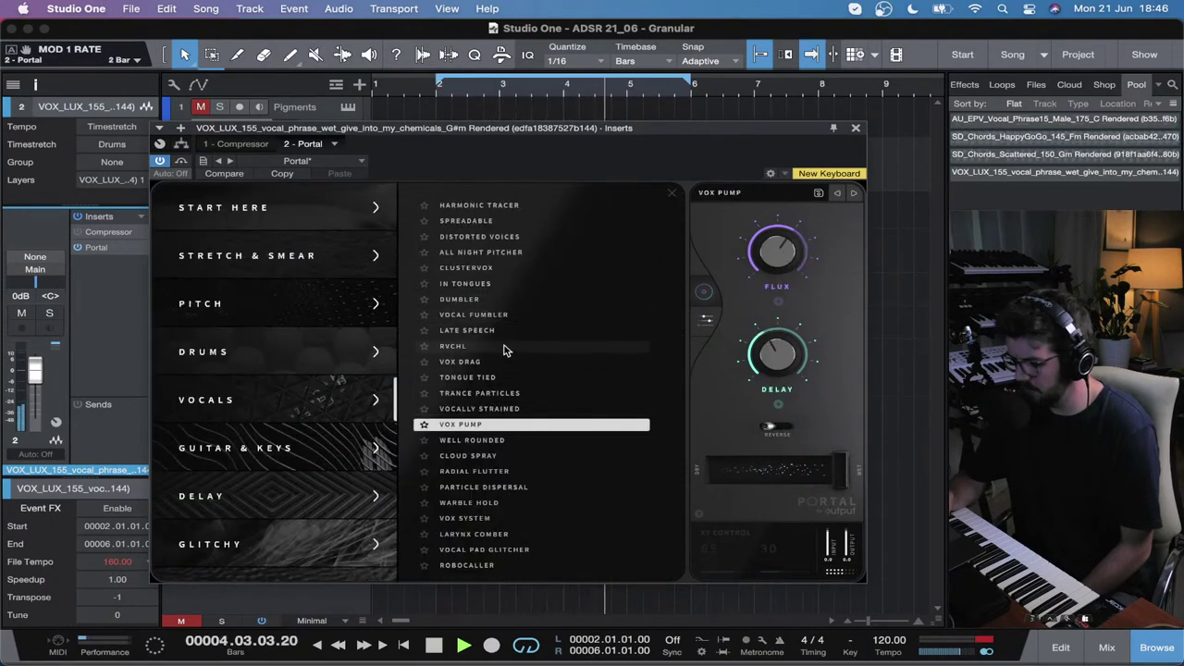
pyautogui.click(526, 488)
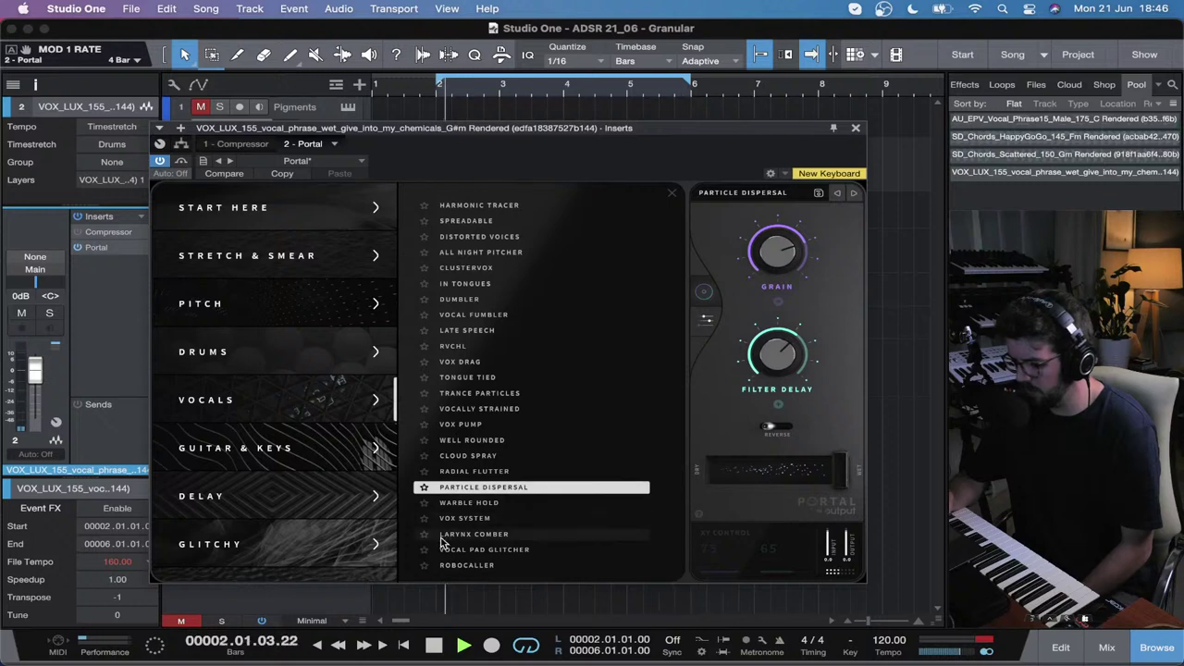
pyautogui.click(473, 551)
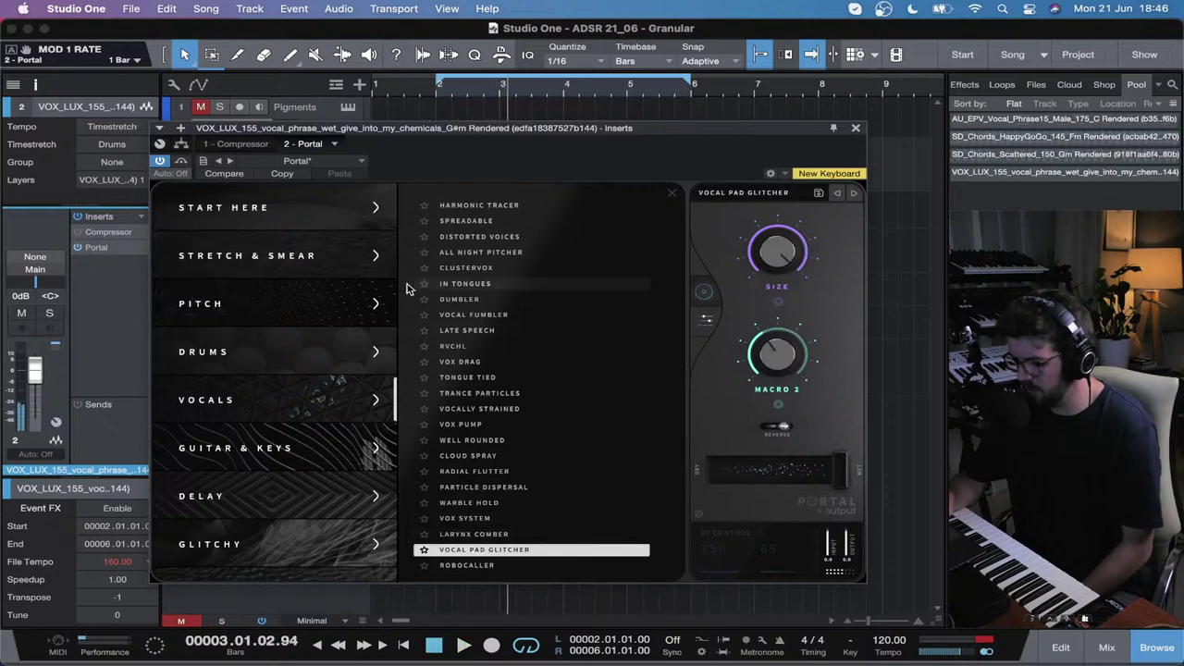
# Step: Browse to Portal's Pitch presets, load Crystalline Wish, return playback to bar 2 and audition Drone Shifter
pyautogui.scroll(-5, 266, 425)
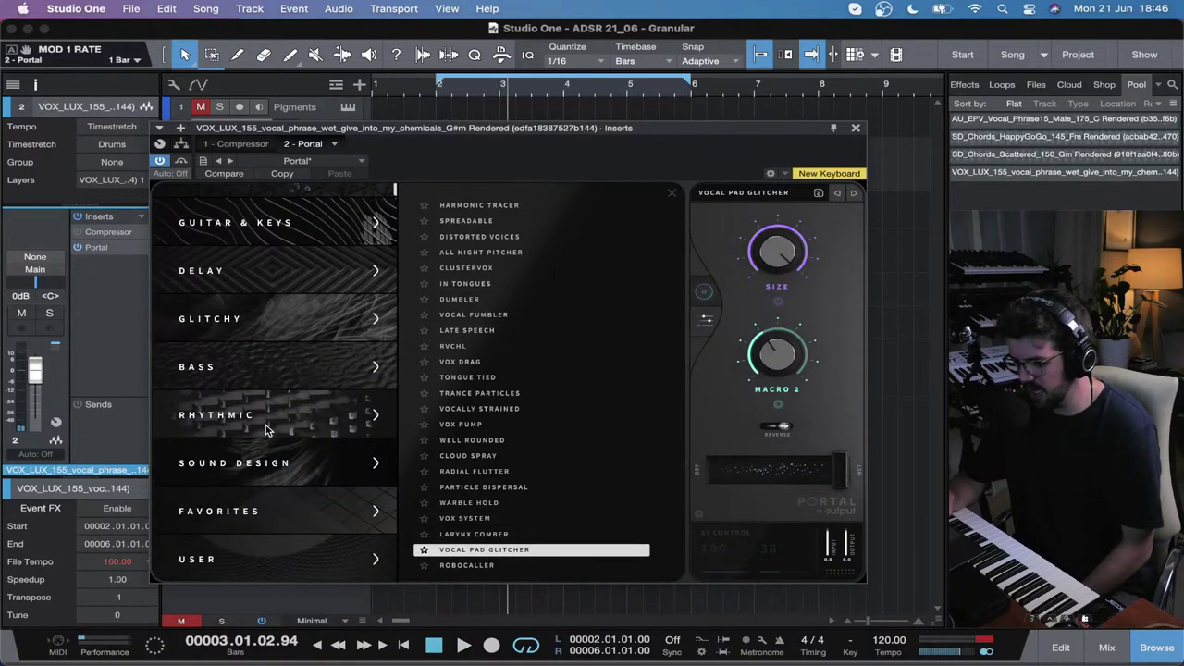
pyautogui.scroll(5, 286, 318)
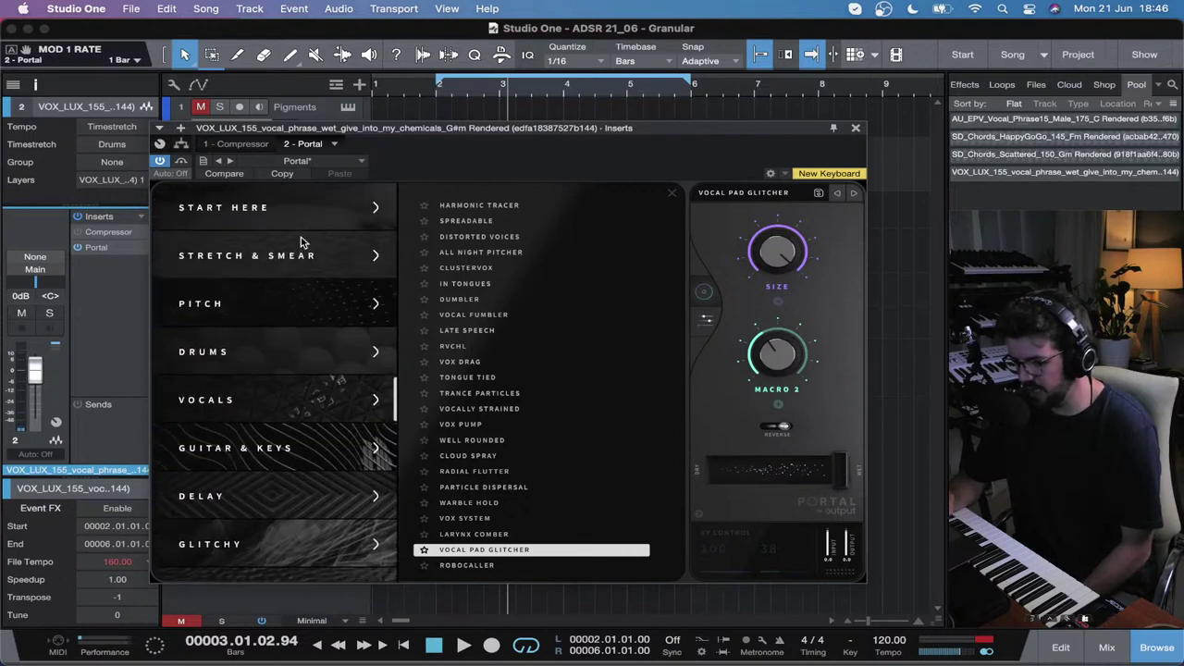
pyautogui.click(262, 311)
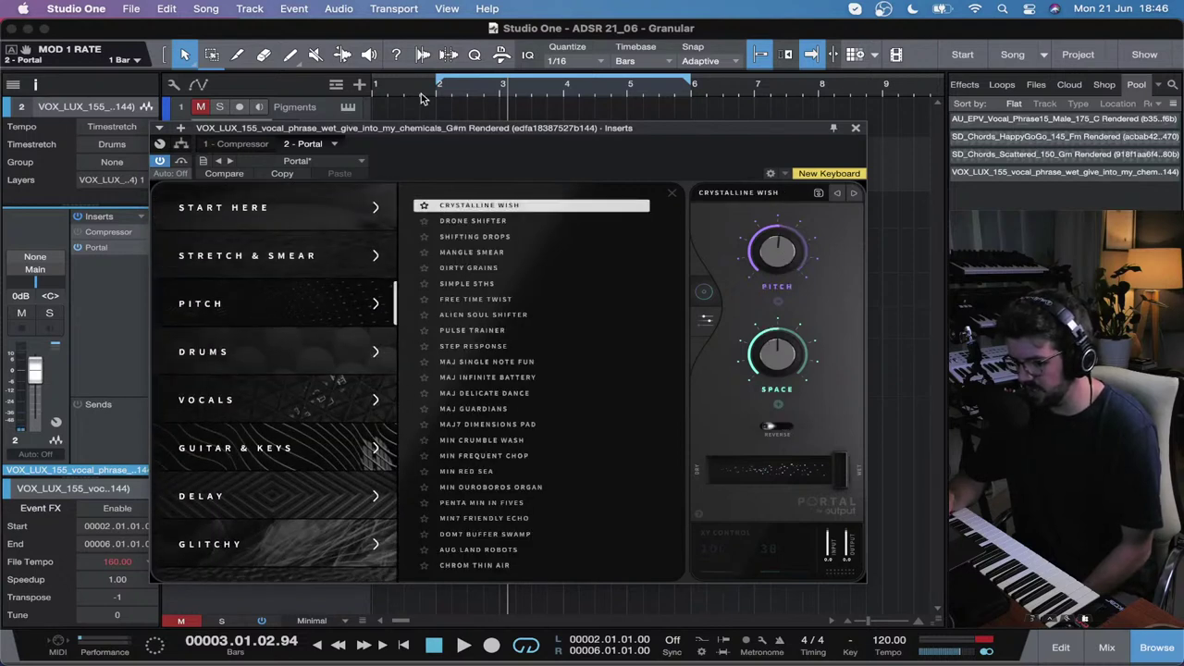
pyautogui.click(440, 97)
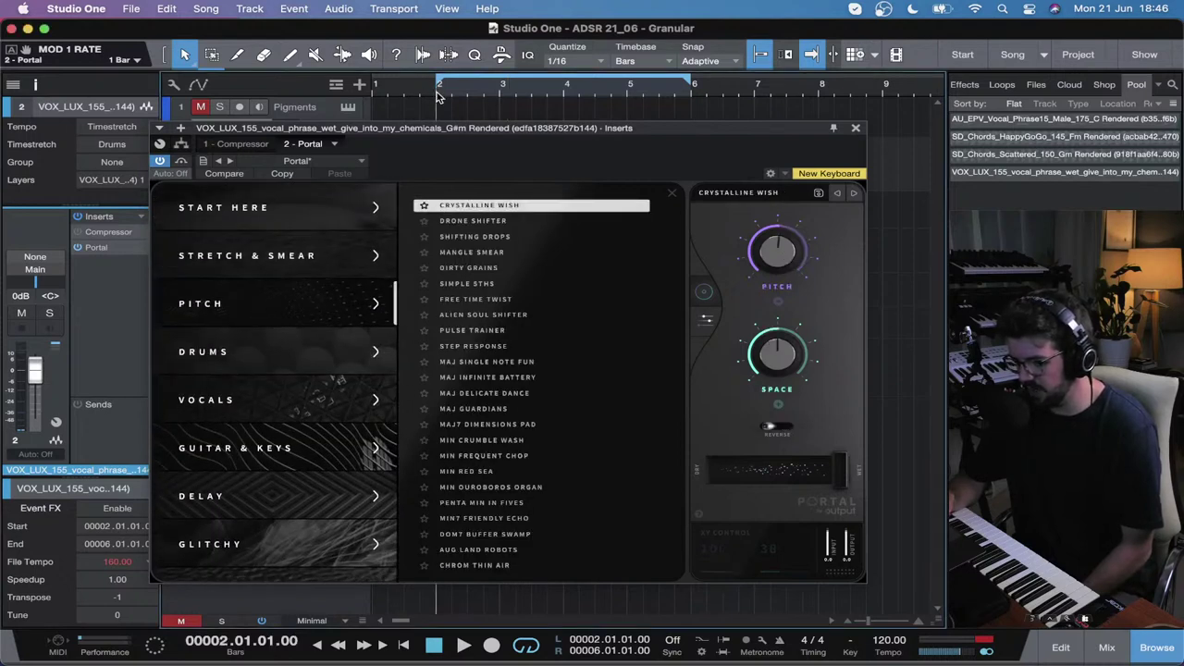
pyautogui.click(555, 222)
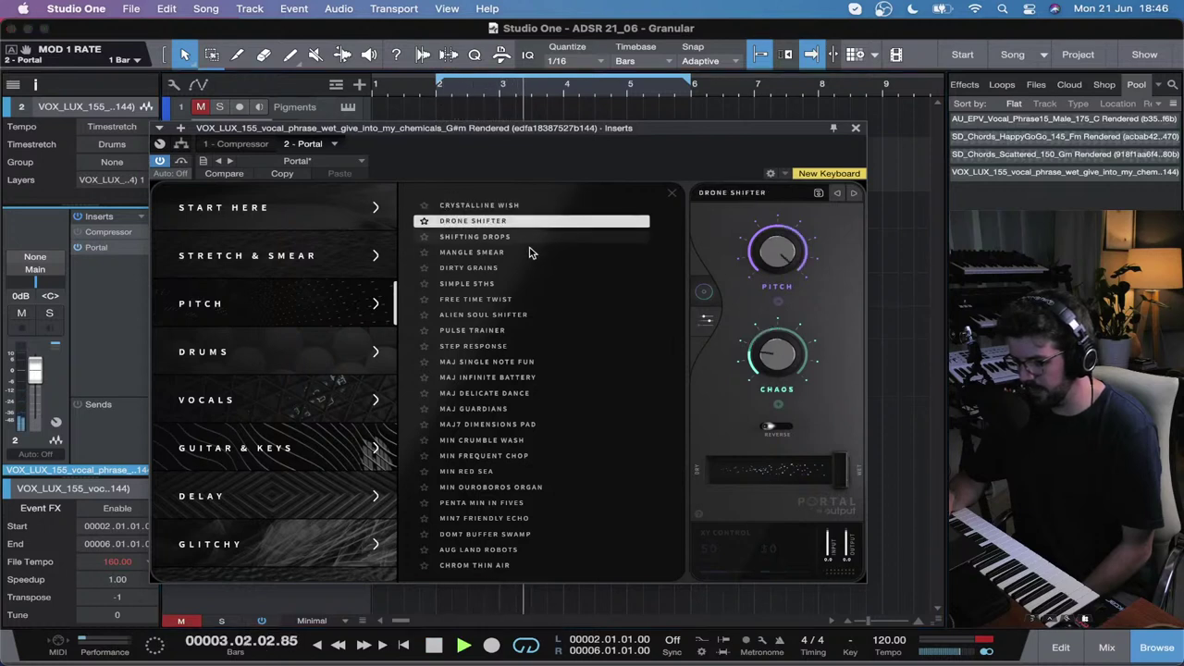
# Step: Load the Mangle Smear preset, close the preset browser and set Smear to 59 and Mangle to 5
pyautogui.click(530, 254)
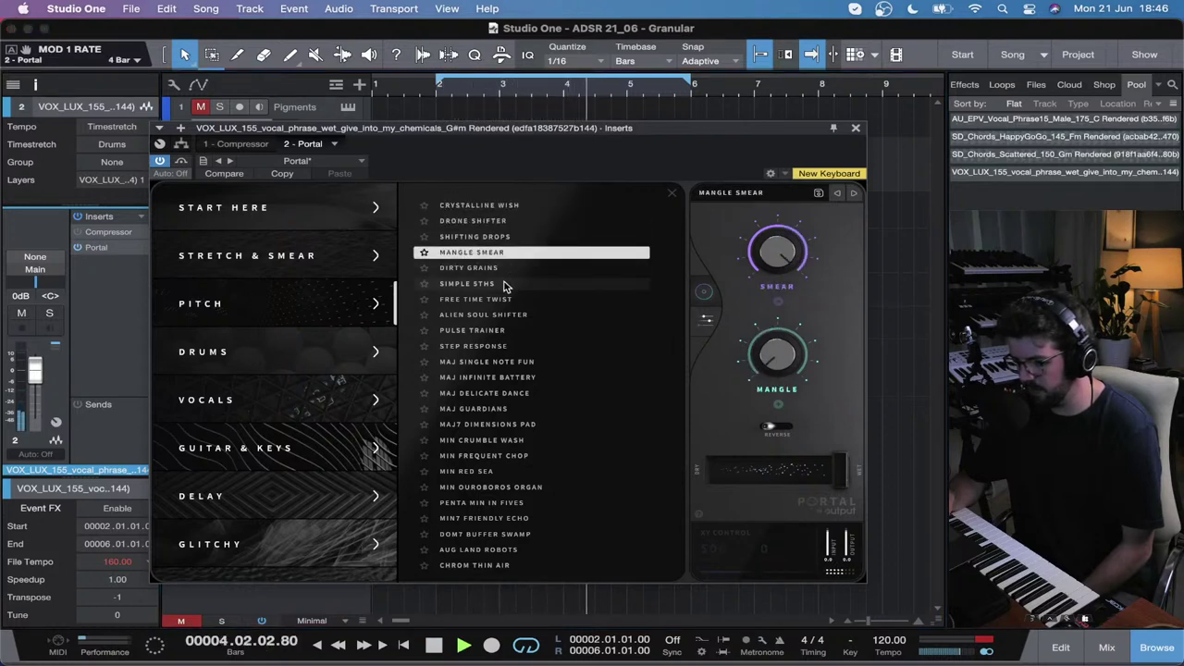
pyautogui.click(672, 197)
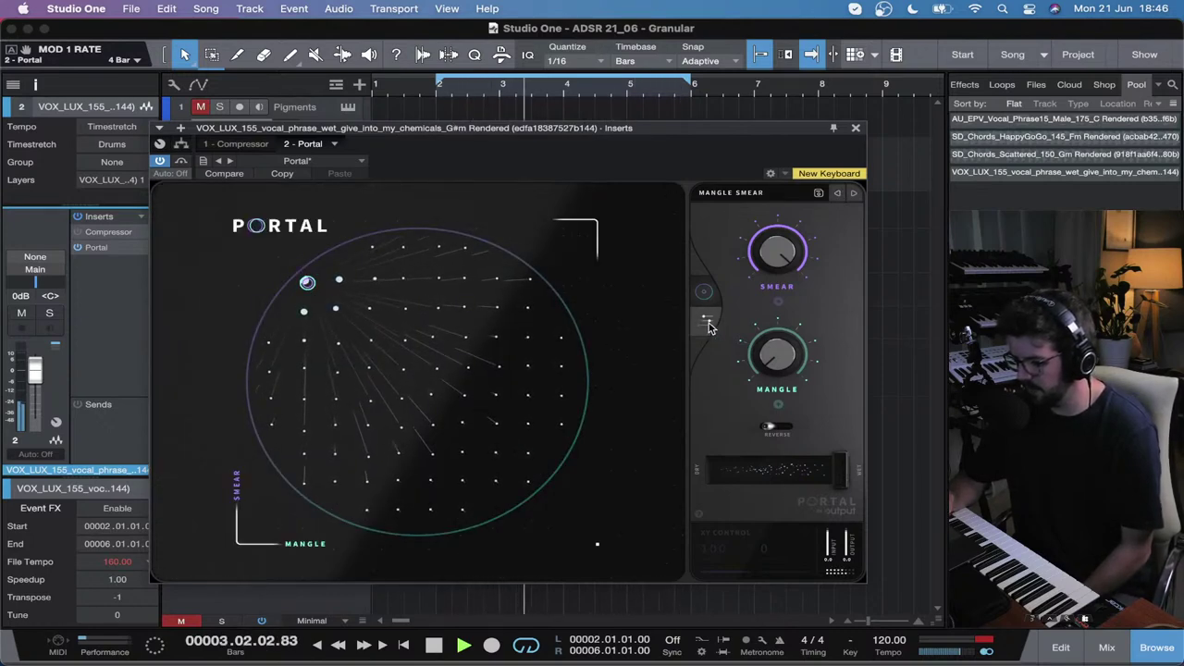
pyautogui.moveTo(308, 283); pyautogui.dragTo(288, 364)
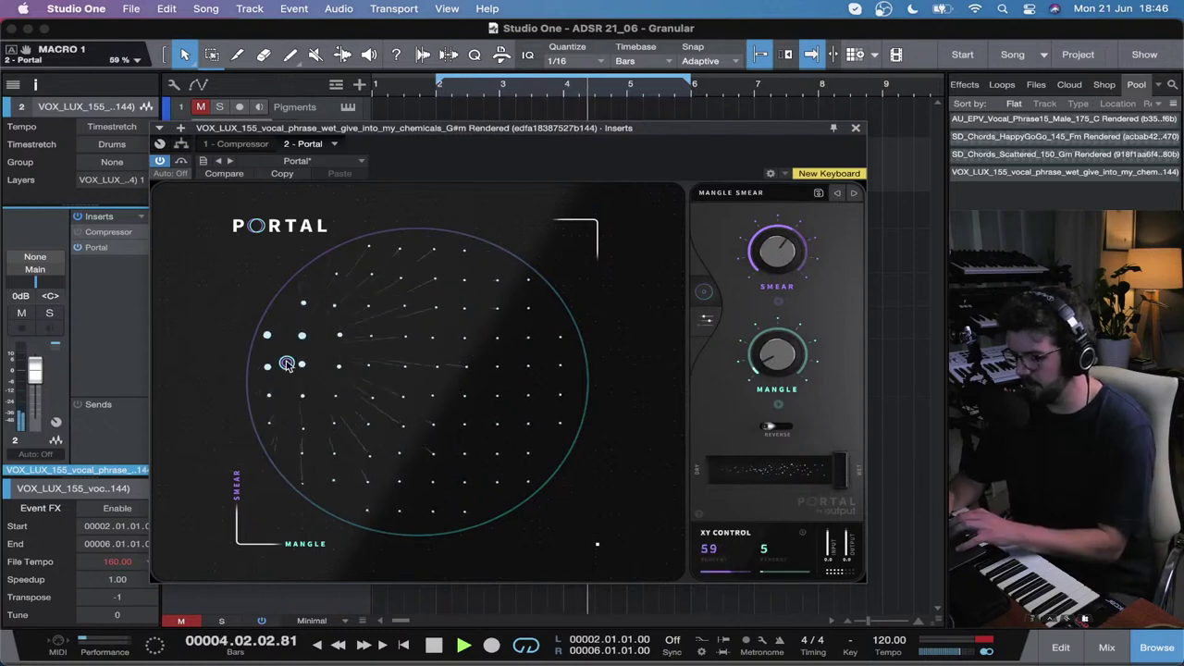
# Step: Turn off Portal's Bit Reducer effect and set the master compressor's threshold to -14.8 dB
pyautogui.click(706, 319)
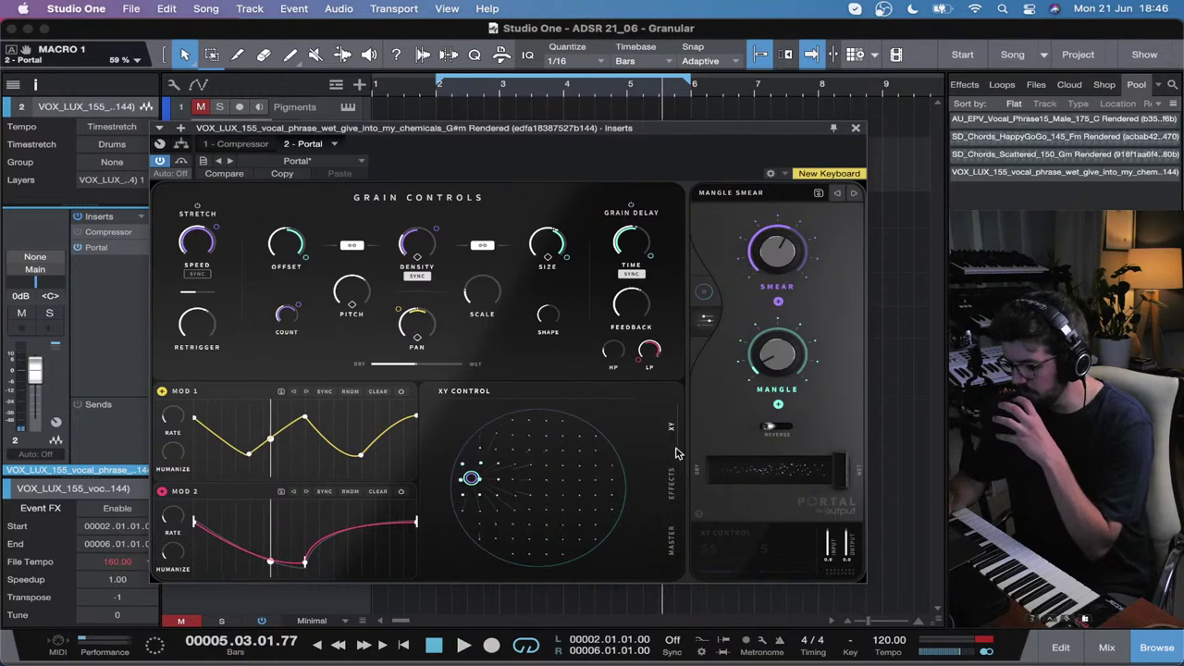
pyautogui.click(671, 483)
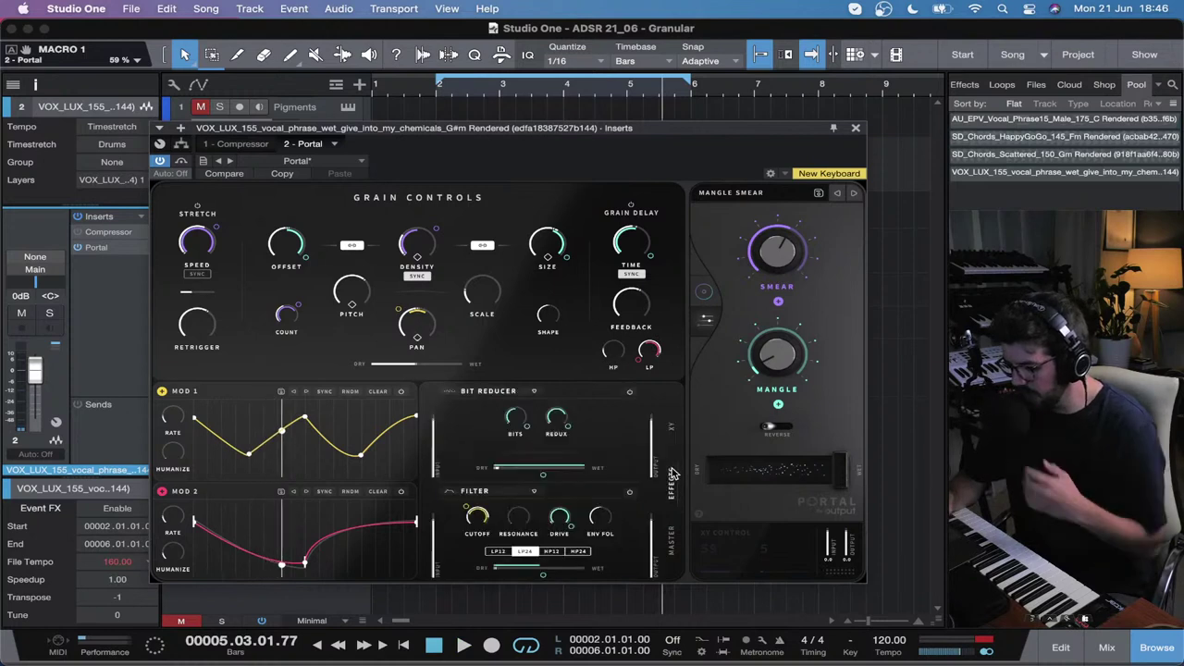
pyautogui.click(629, 391)
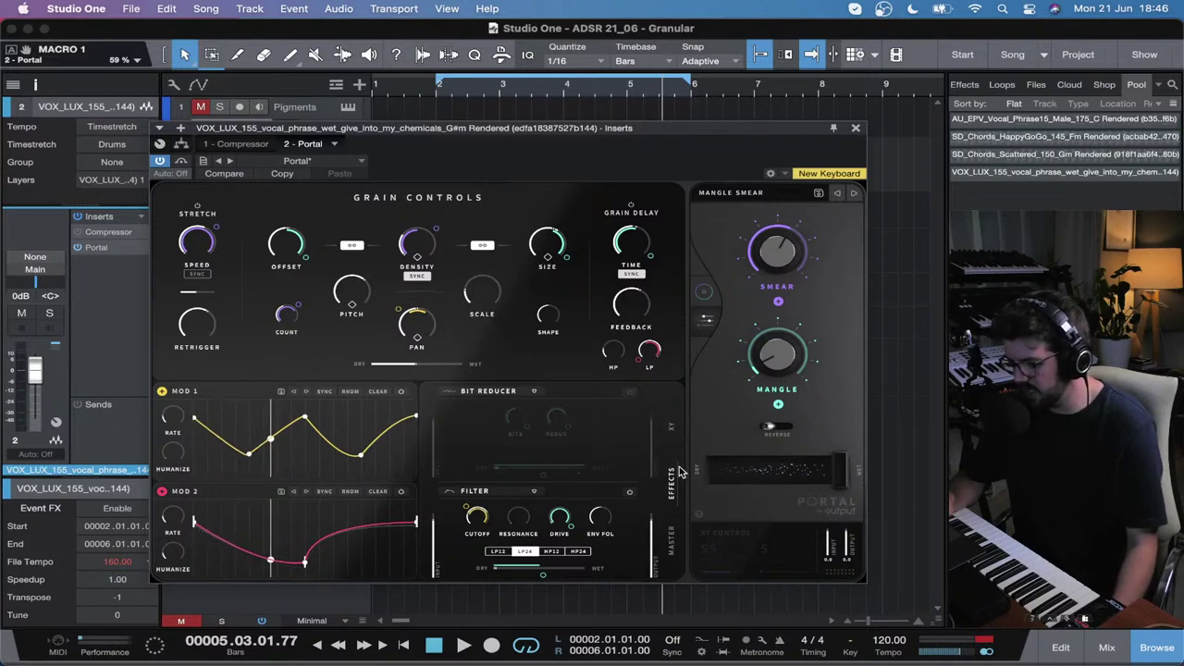
pyautogui.click(668, 537)
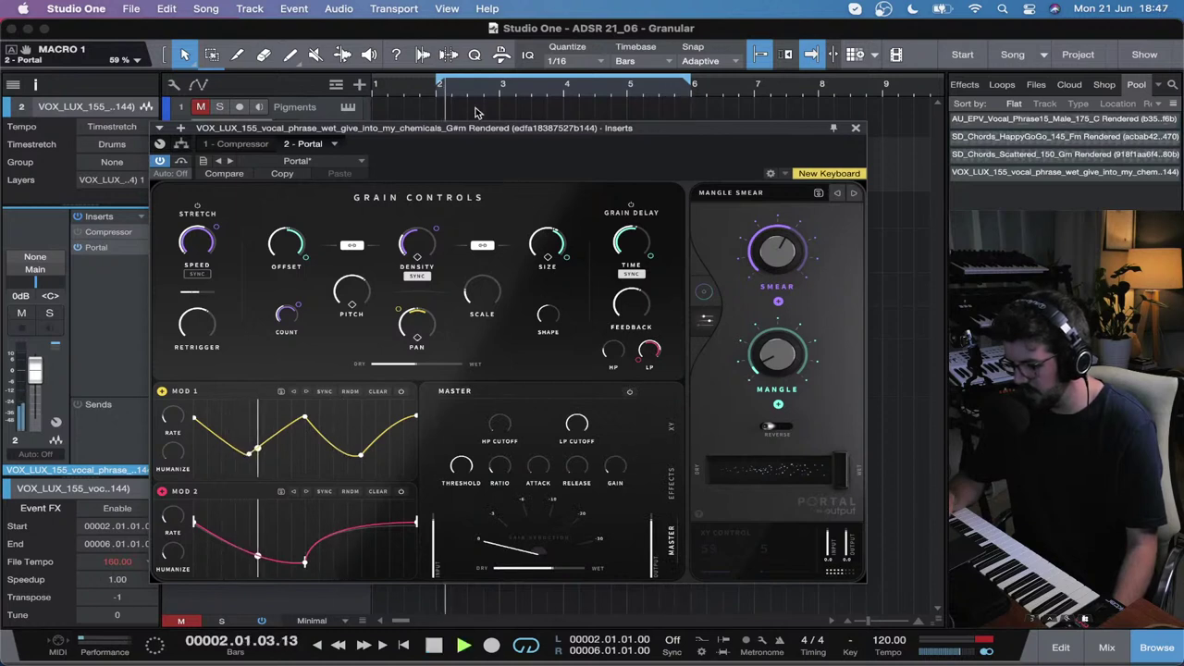
pyautogui.moveTo(461, 465); pyautogui.dragTo(463, 516)
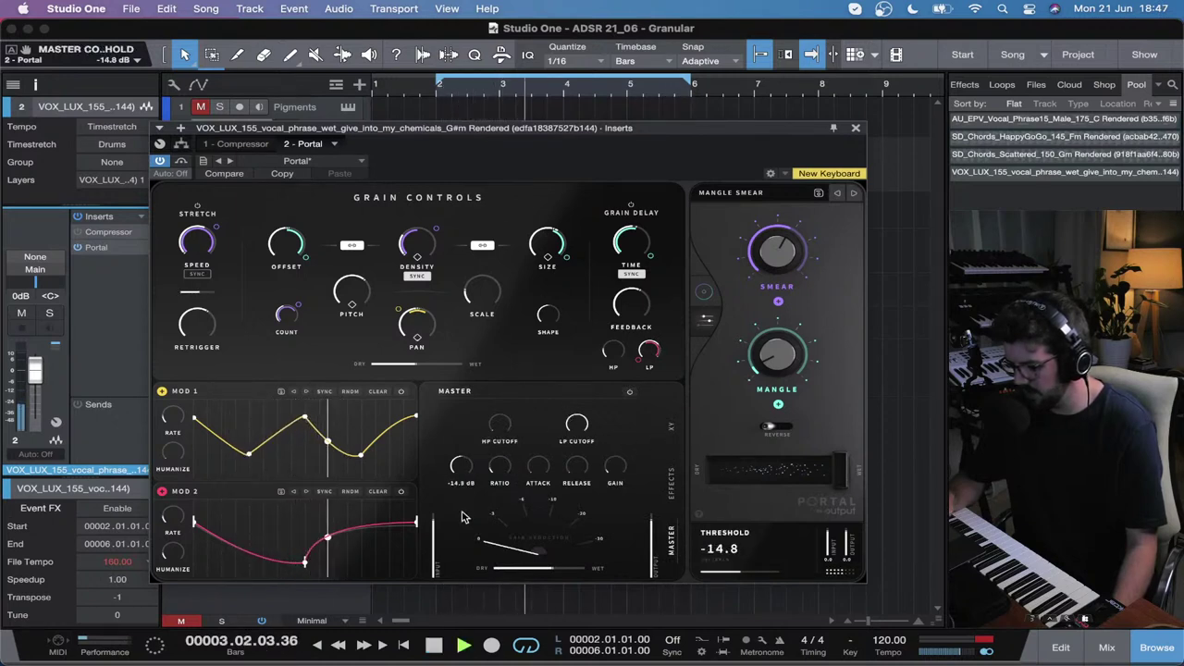
# Step: Turn on Reverse and try the XY control at Smear 51 and Mangle 76, ending at Smear 73 and Mangle 4
pyautogui.click(671, 425)
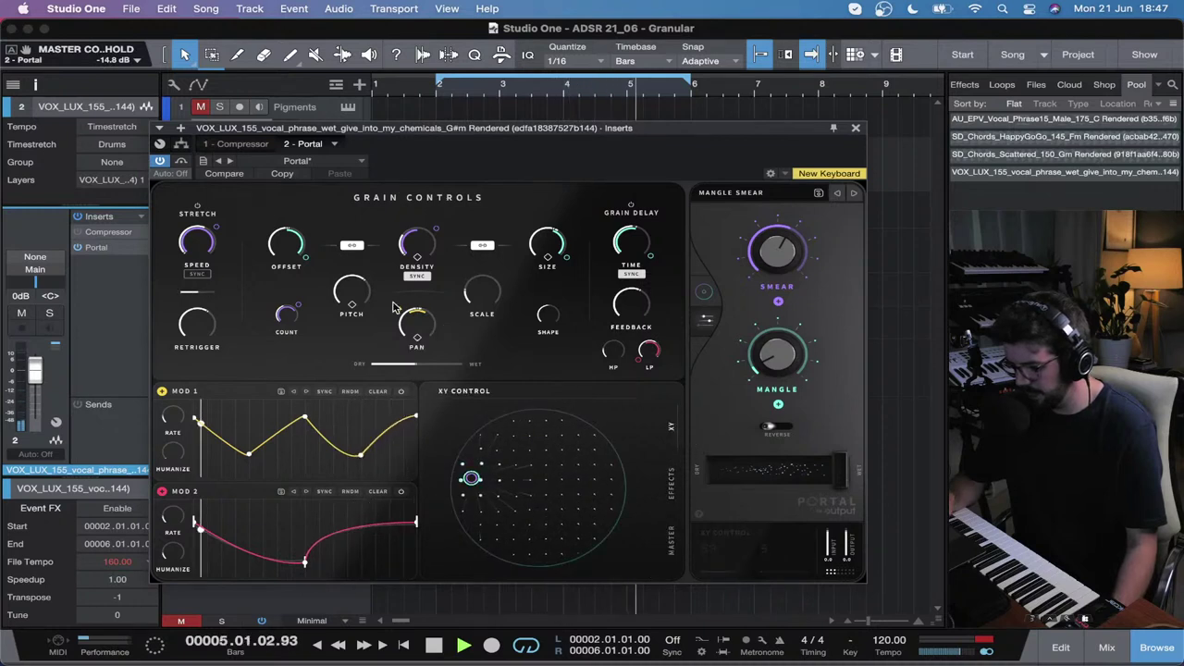
pyautogui.click(703, 290)
pyautogui.moveTo(278, 353)
pyautogui.mouseDown()
pyautogui.moveTo(343, 423)
pyautogui.moveTo(523, 426)
pyautogui.moveTo(403, 393)
pyautogui.moveTo(319, 351)
pyautogui.moveTo(348, 367)
pyautogui.moveTo(493, 378)
pyautogui.mouseUp()
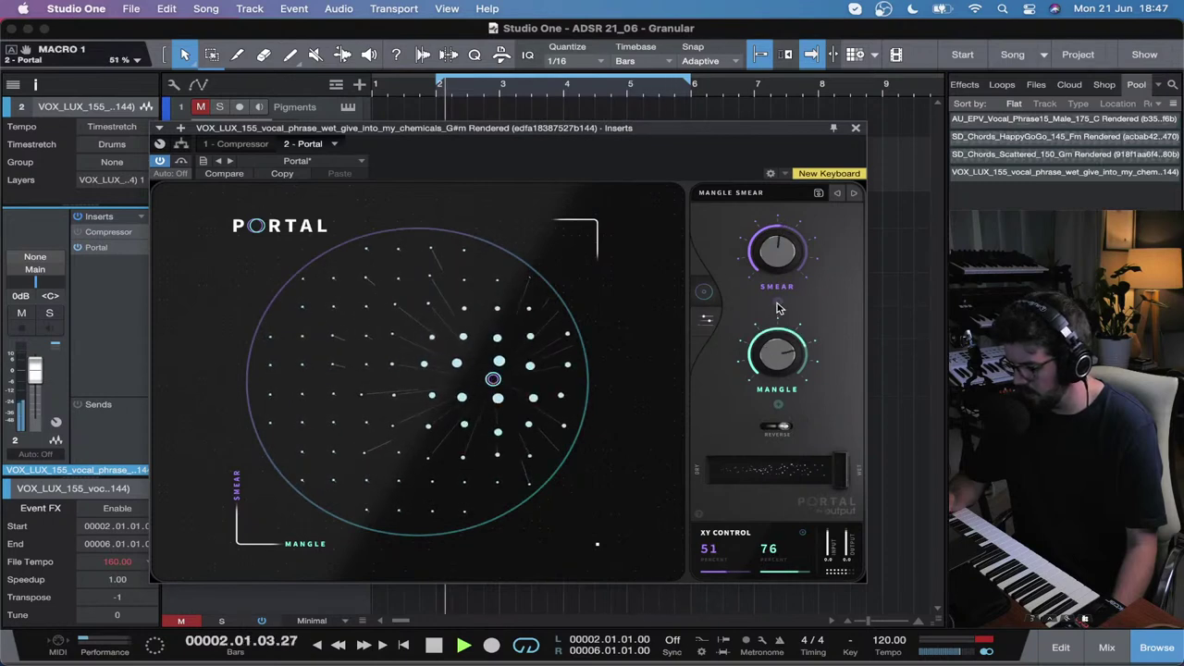
pyautogui.moveTo(493, 380); pyautogui.dragTo(296, 337)
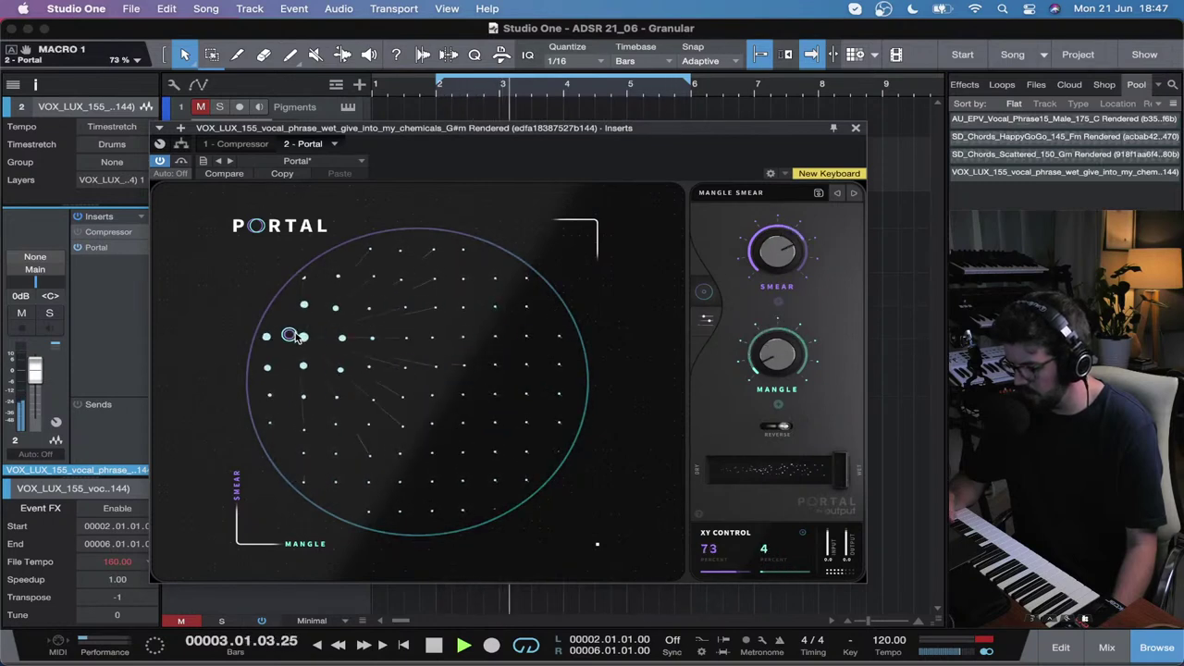
# Step: Audition the grain Pitch at 2 and 1, playing the loop from bar 2, and end on -1
pyautogui.click(705, 318)
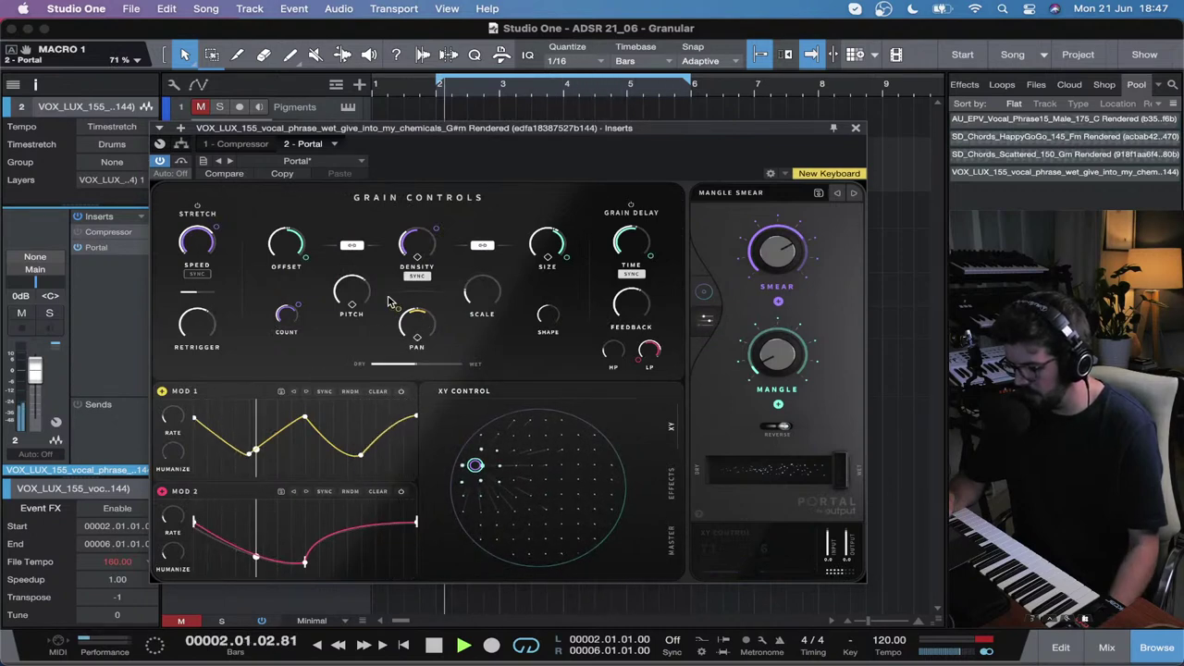
pyautogui.moveTo(352, 299); pyautogui.dragTo(352, 287)
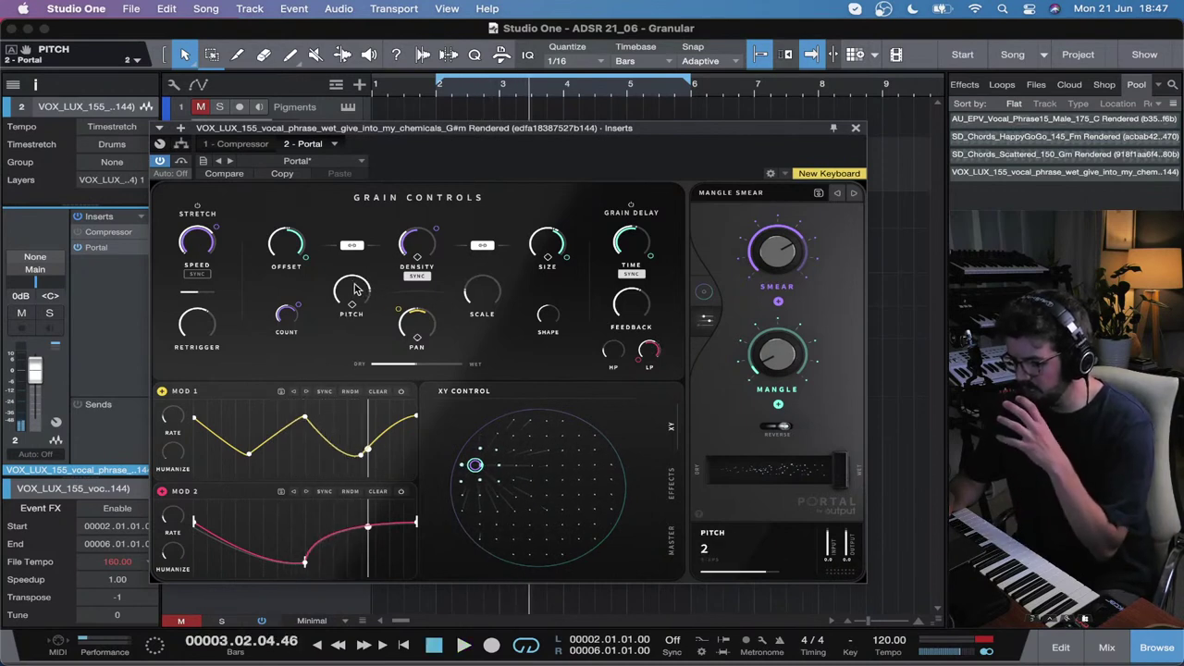
pyautogui.moveTo(352, 292); pyautogui.dragTo(354, 300)
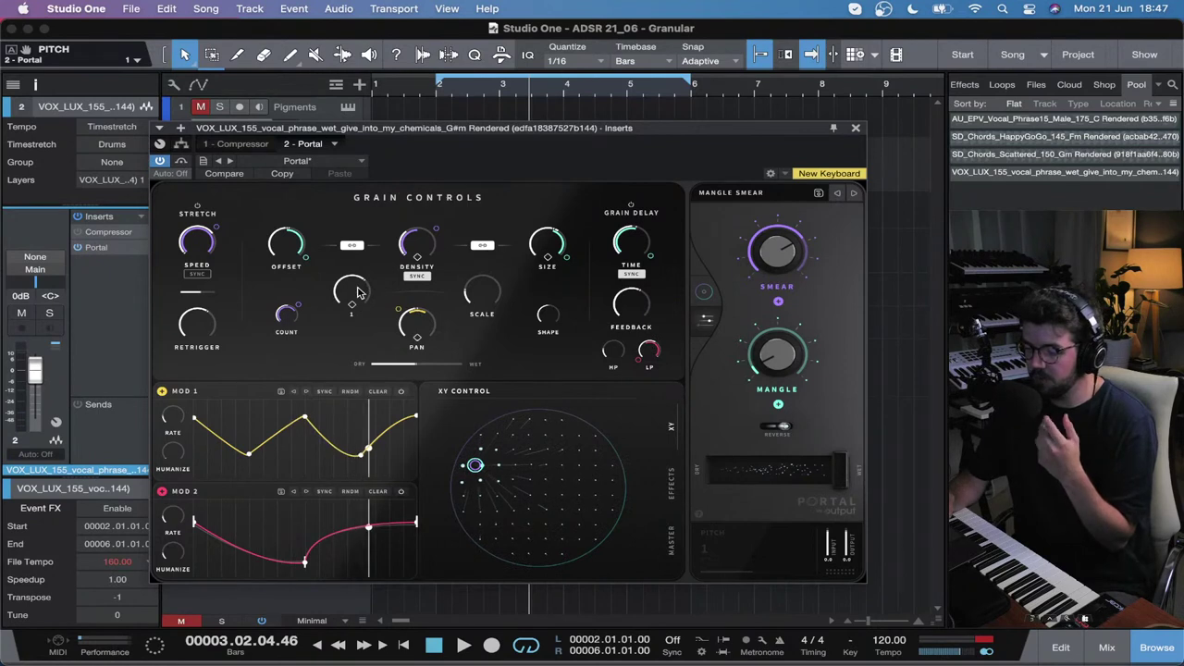
pyautogui.moveTo(354, 301); pyautogui.dragTo(368, 252)
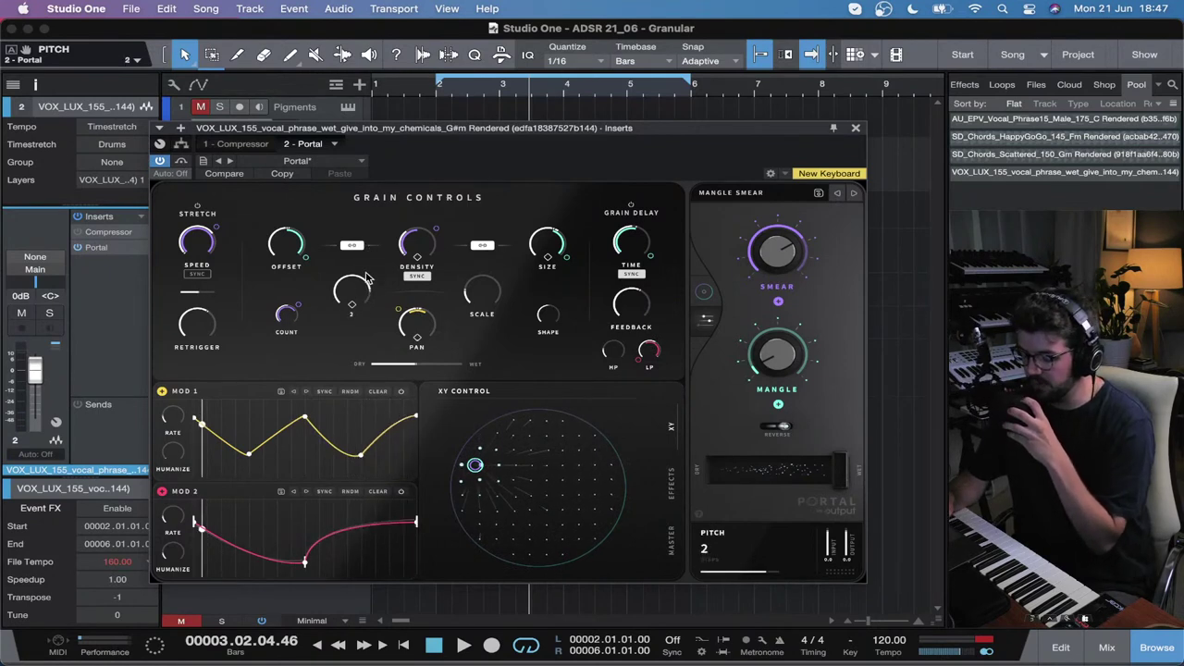
pyautogui.click(439, 93)
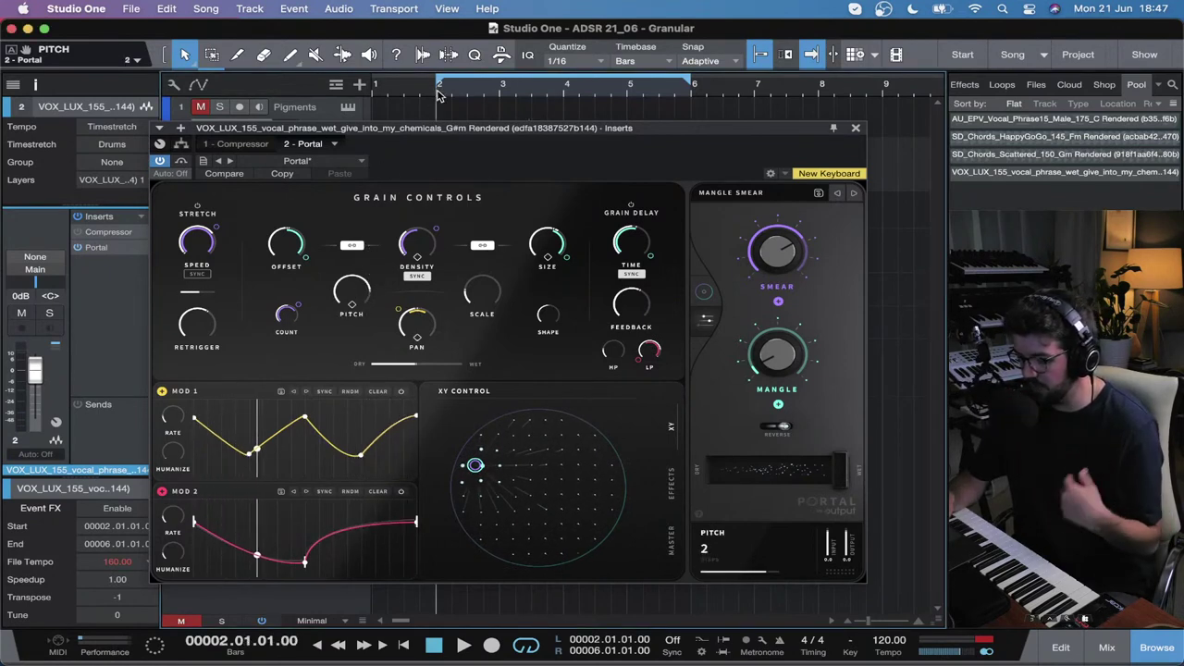
pyautogui.press('space')
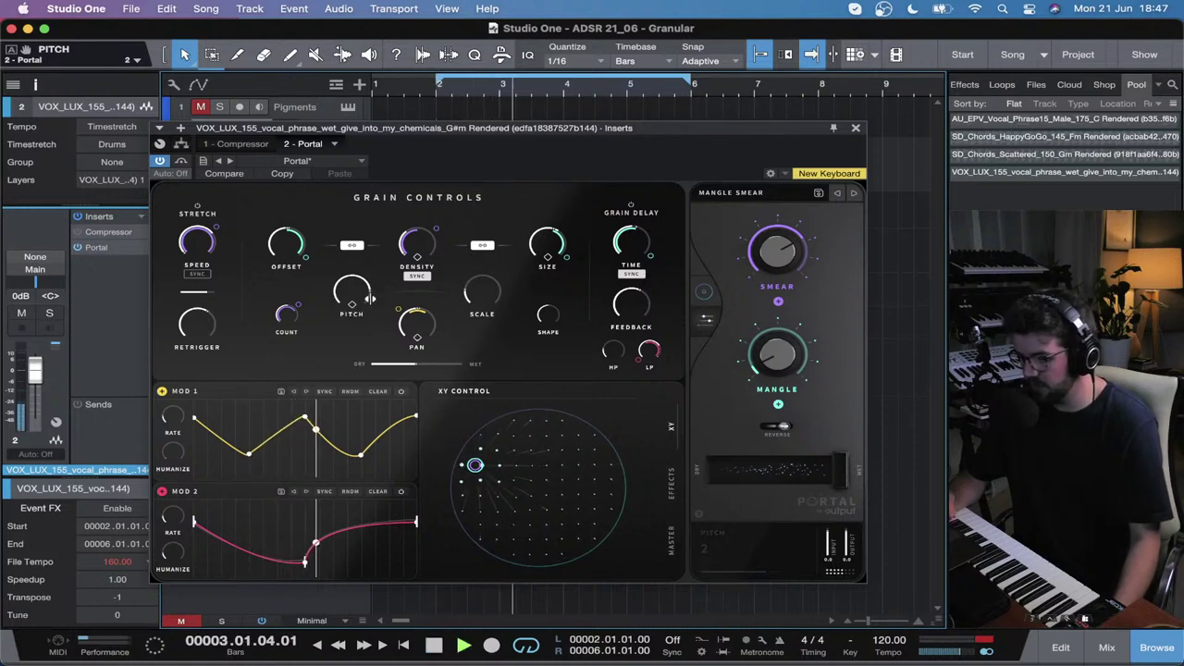
pyautogui.moveTo(344, 285); pyautogui.dragTo(375, 390)
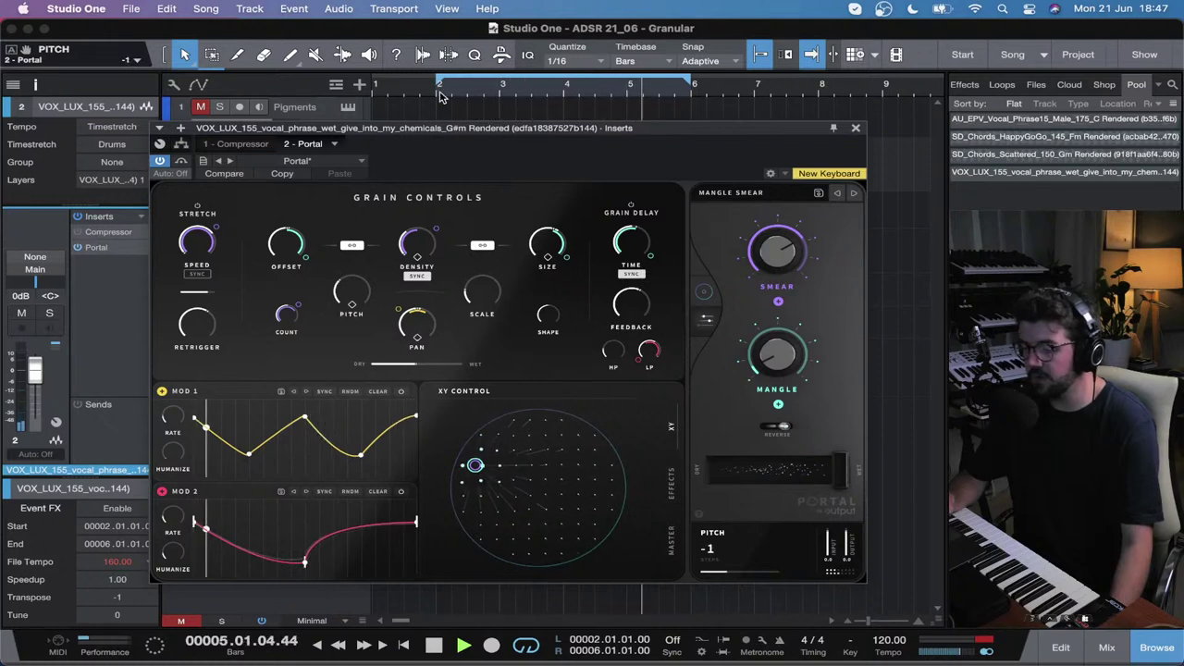
# Step: Bypass Grain Delay and Stretch, set Pitch to 1 and move the XY control to Smear 50 and Mangle 46
pyautogui.click(621, 219)
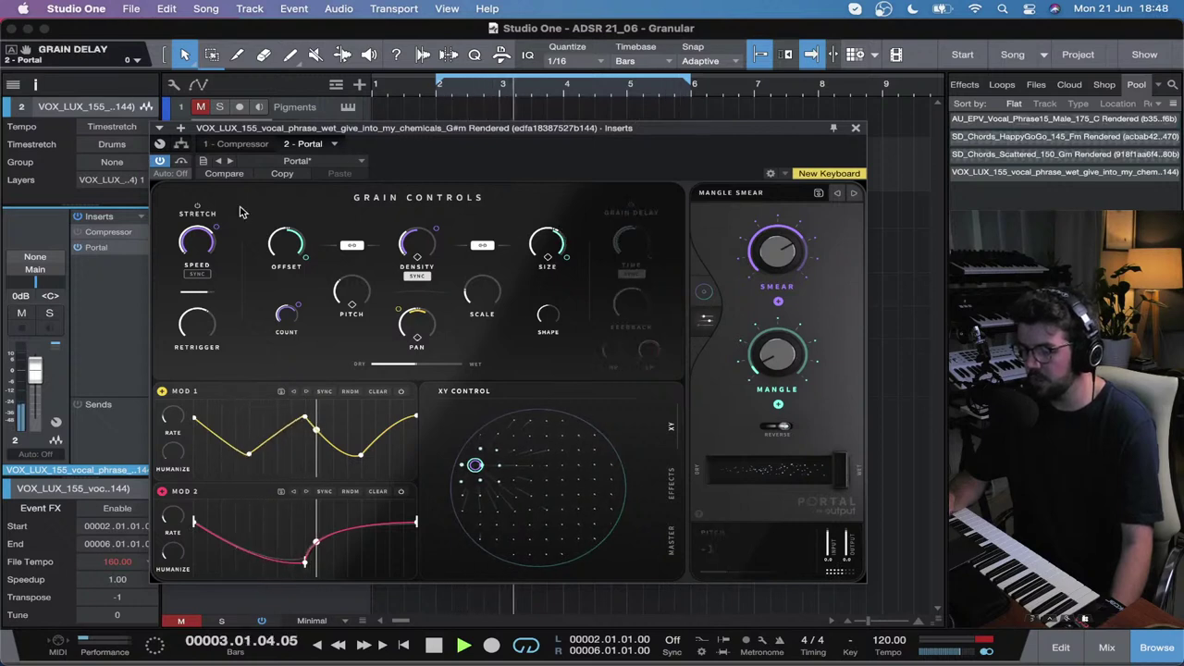
pyautogui.click(196, 211)
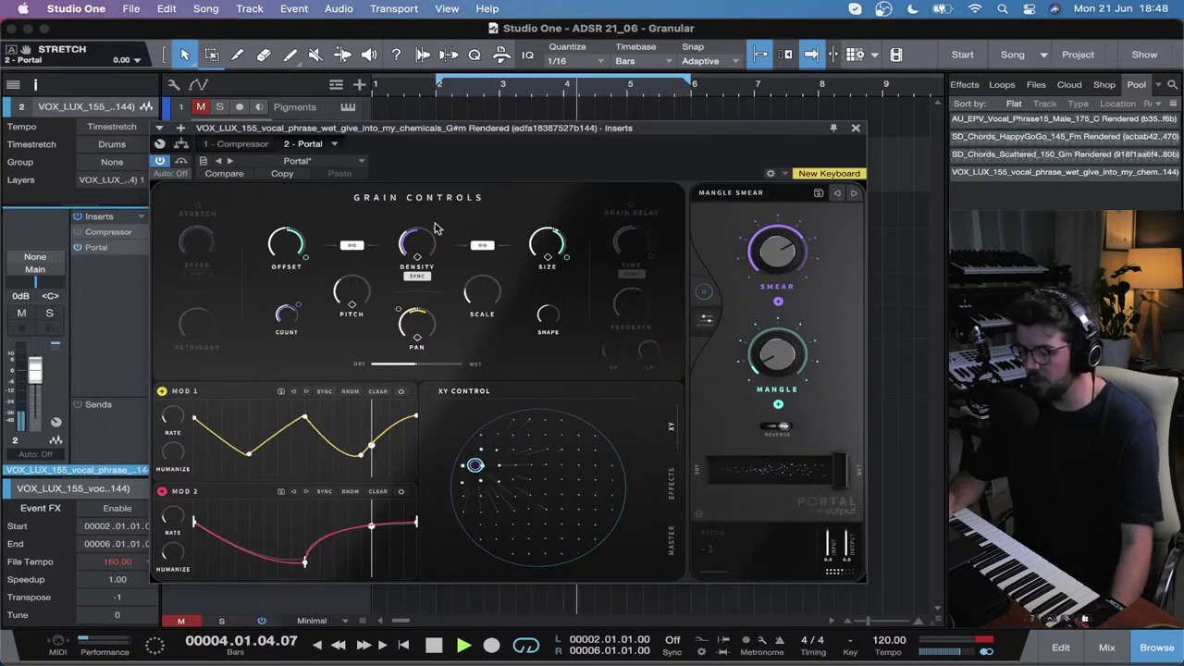
pyautogui.click(475, 465)
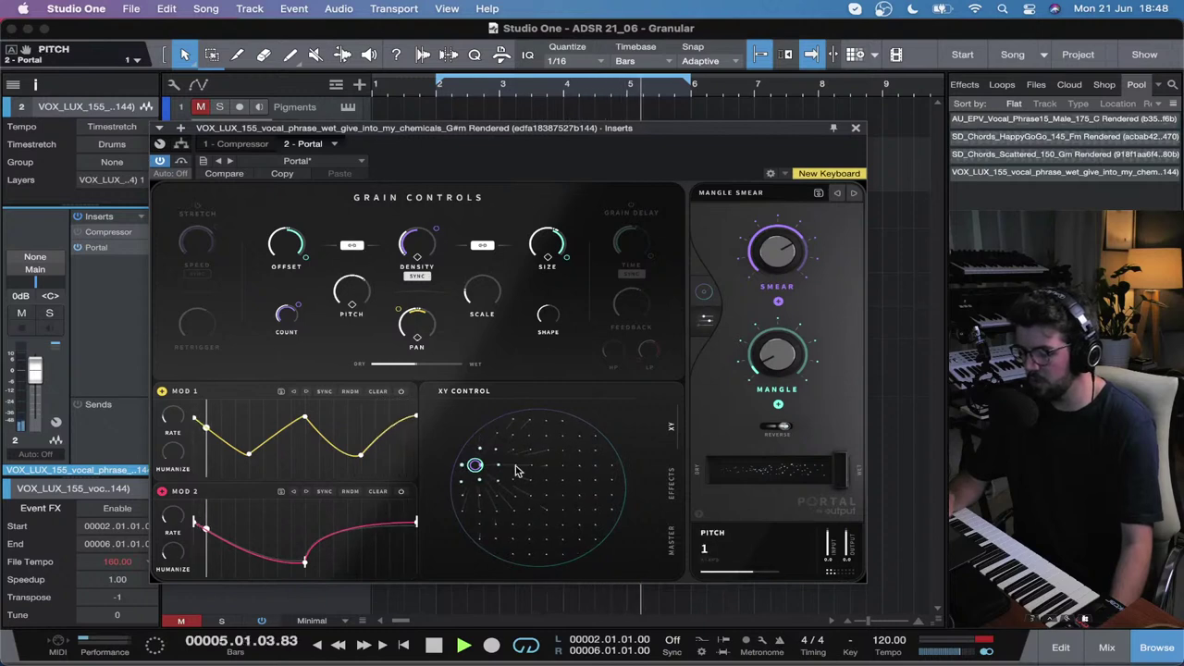
pyautogui.moveTo(476, 465); pyautogui.dragTo(533, 487)
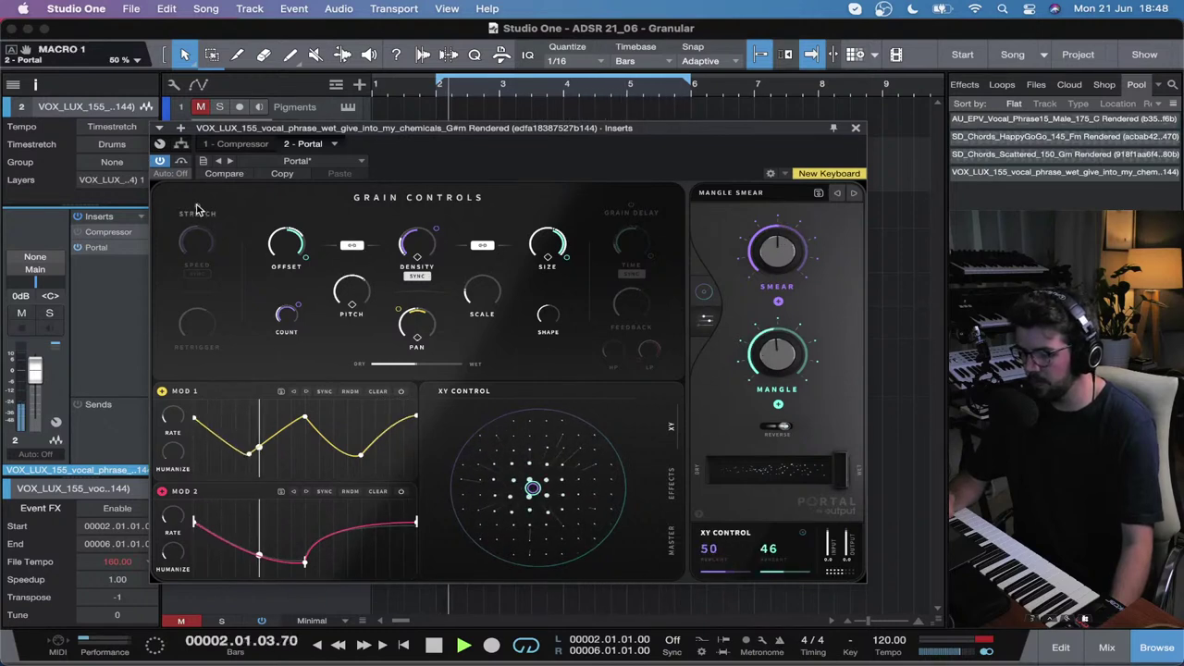
# Step: Re-enable Stretch with Retrigger at 1/8 T, and turn Grain Delay back on with its LP filter at 7.75 kHz
pyautogui.click(196, 211)
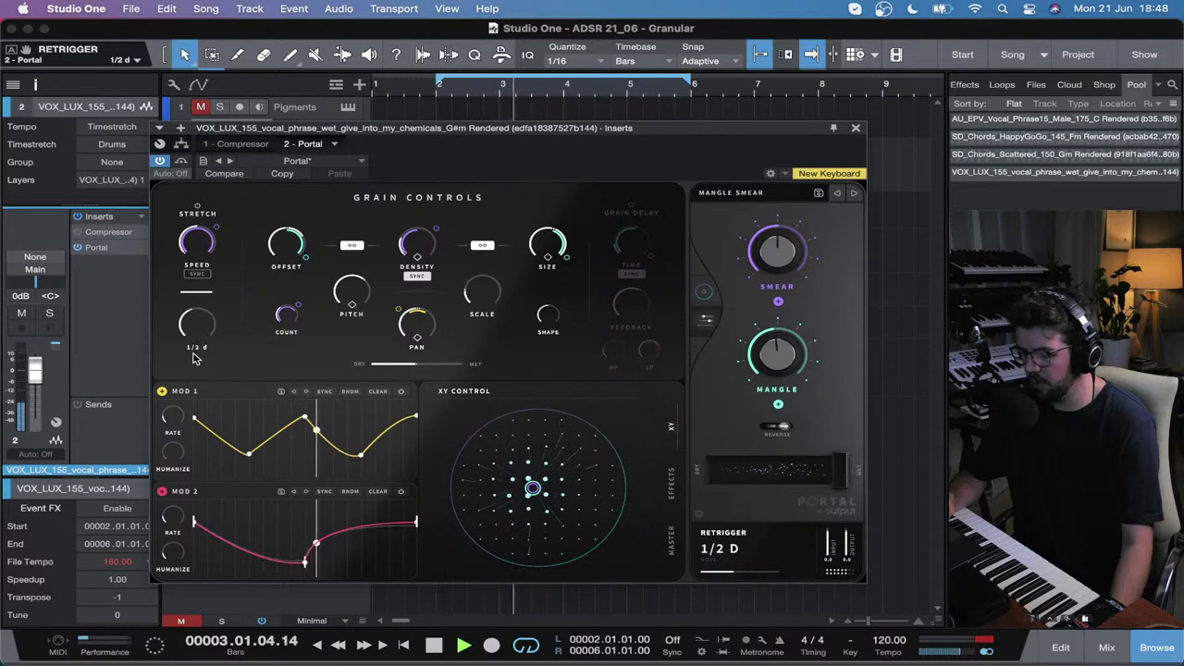
pyautogui.moveTo(197, 324); pyautogui.dragTo(213, 313)
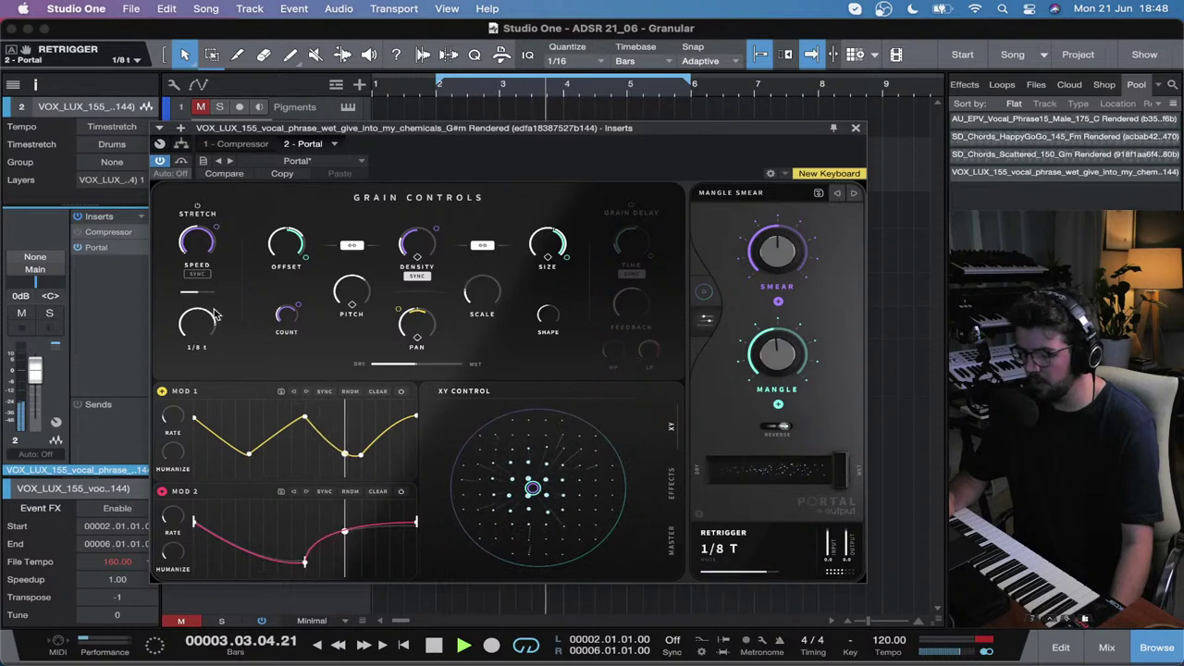
pyautogui.click(631, 205)
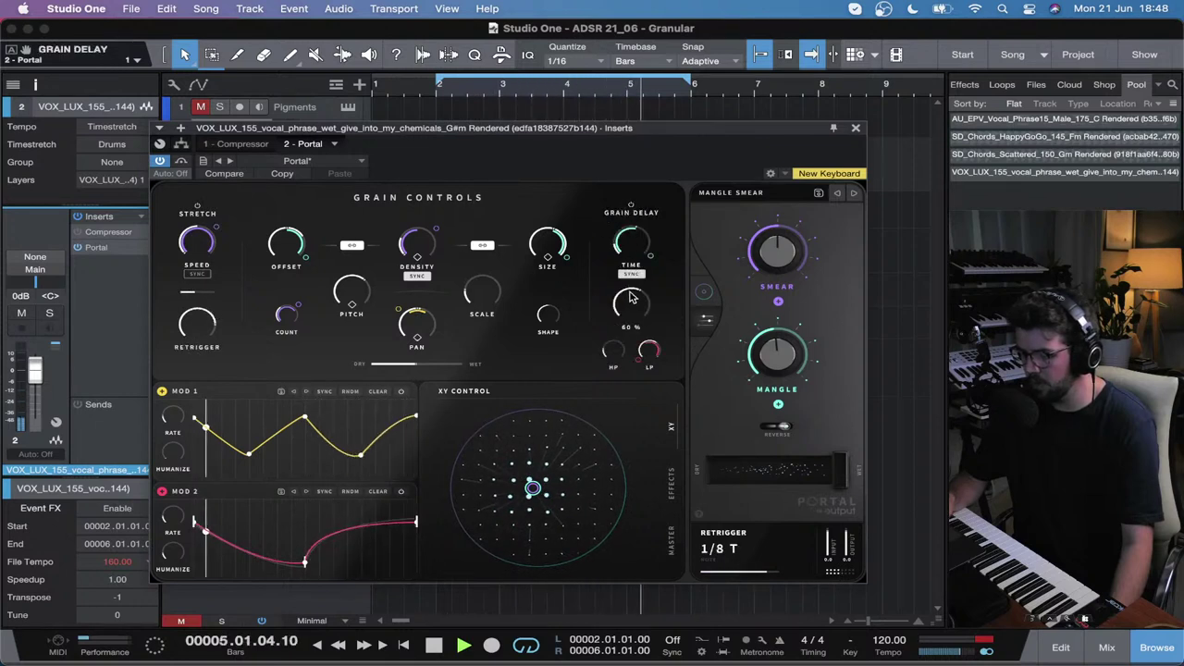
pyautogui.moveTo(650, 368)
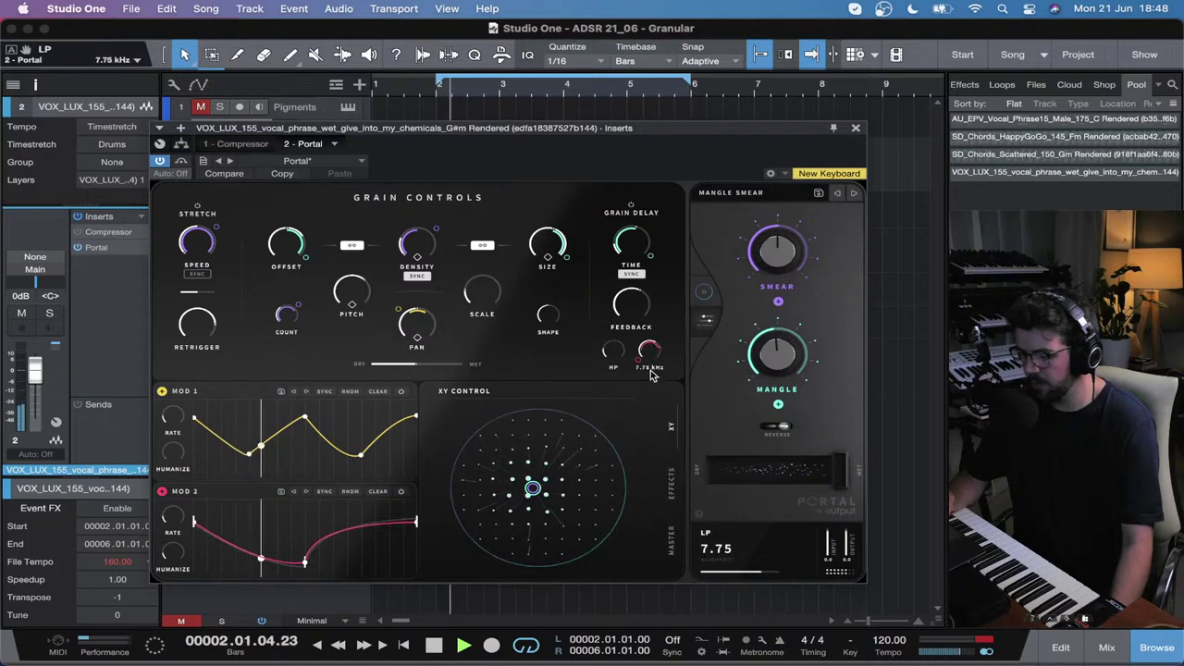
# Step: Set Portal's Smear to 30, stop playback and close the vocal track's plug-in window
pyautogui.click(705, 290)
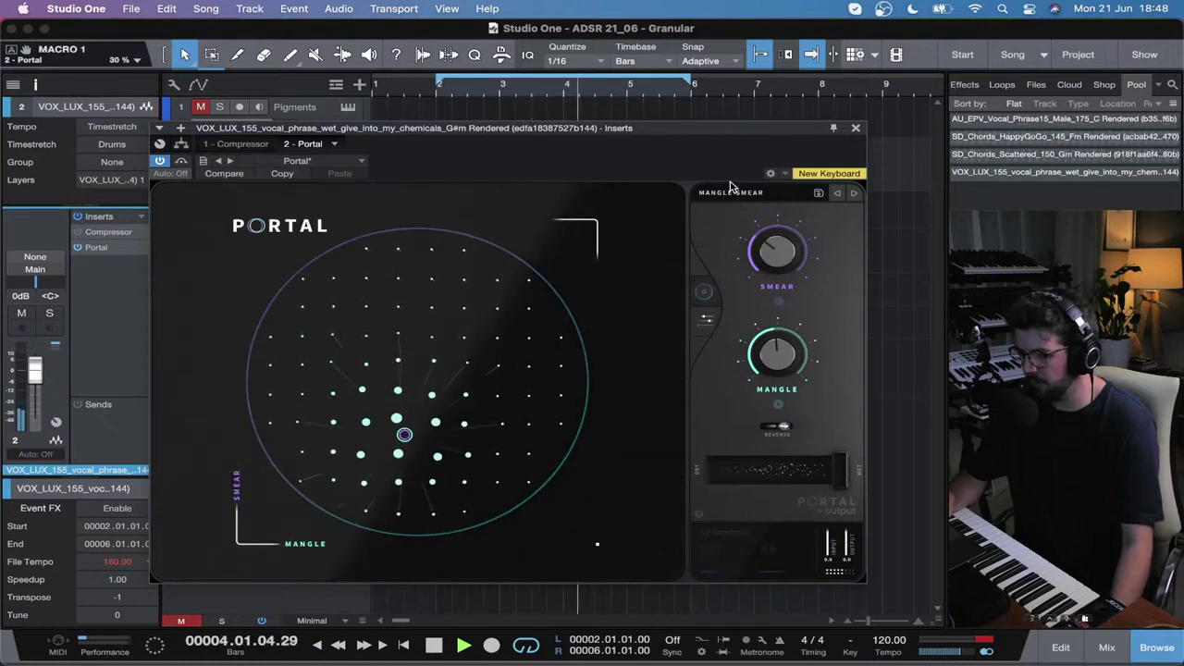
pyautogui.press('space')
pyautogui.click(855, 129)
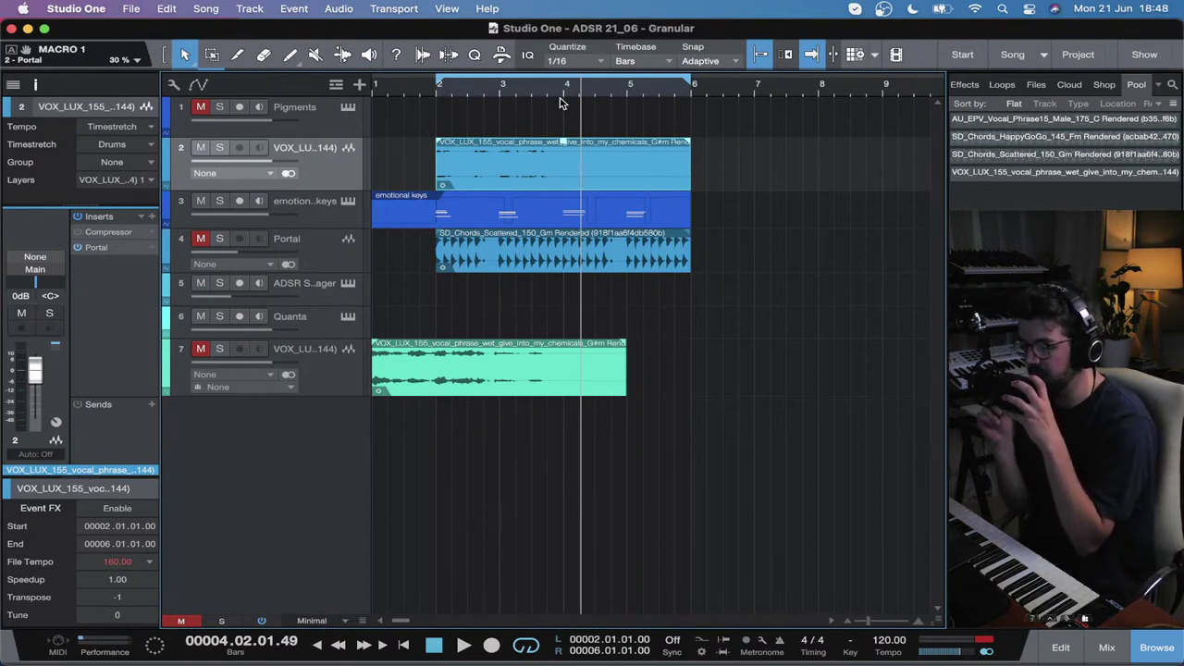
# Step: Select the Quanta track, switch off its input monitoring and open the Quanta instrument
pyautogui.click(318, 328)
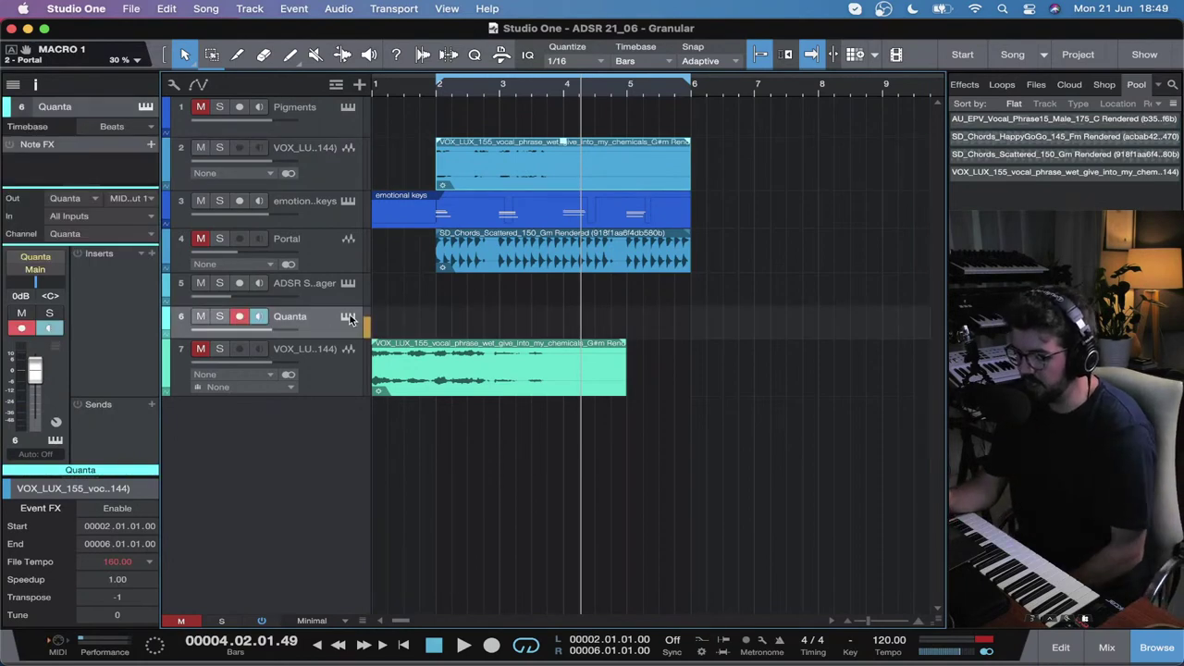
pyautogui.click(258, 316)
pyautogui.click(349, 317)
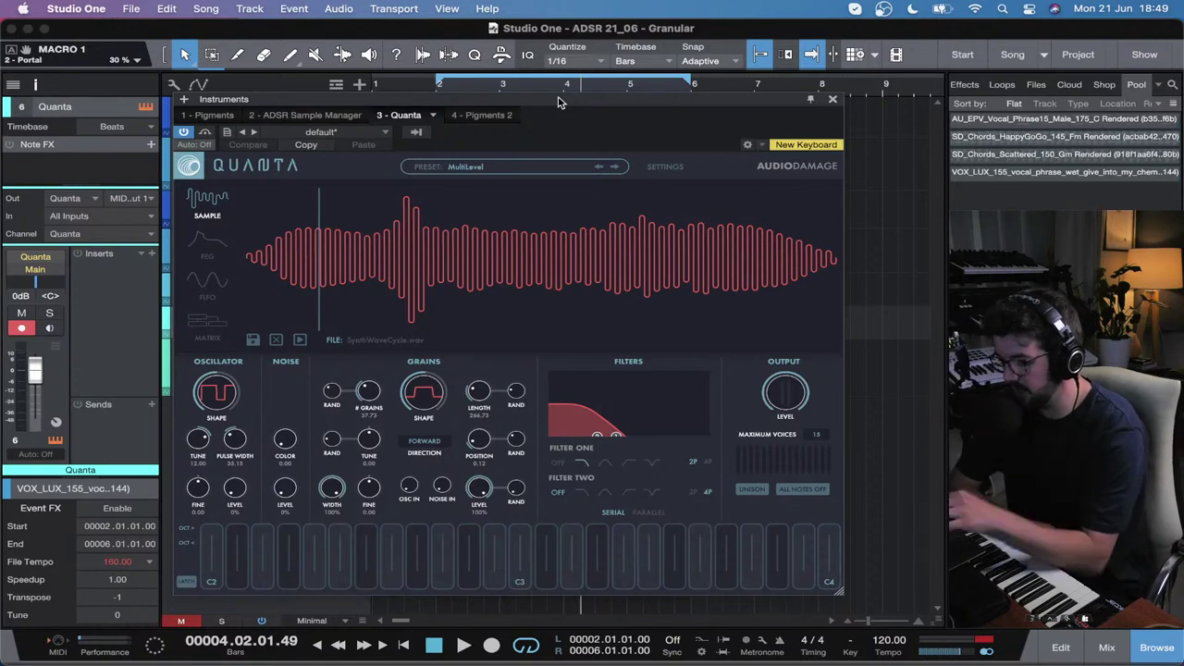
# Step: Look through Quanta's Factory presets in the Artist Series - Richard Devine folder and the User folder, then close the preset browser
pyautogui.click(456, 165)
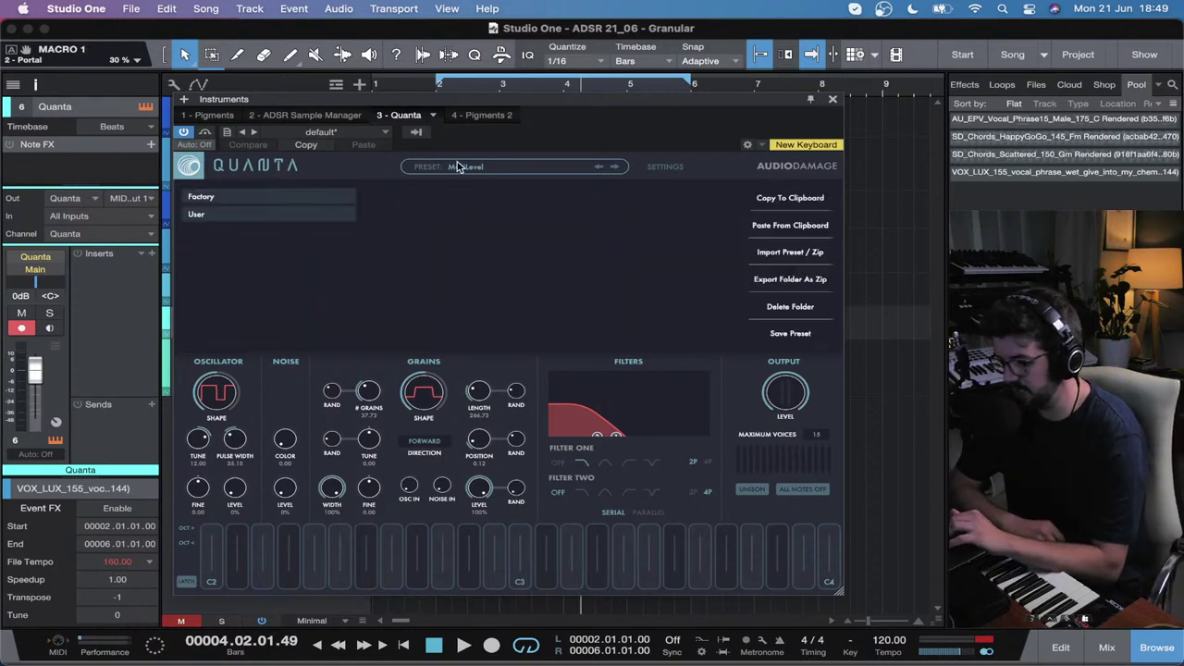
pyautogui.click(280, 196)
pyautogui.click(446, 268)
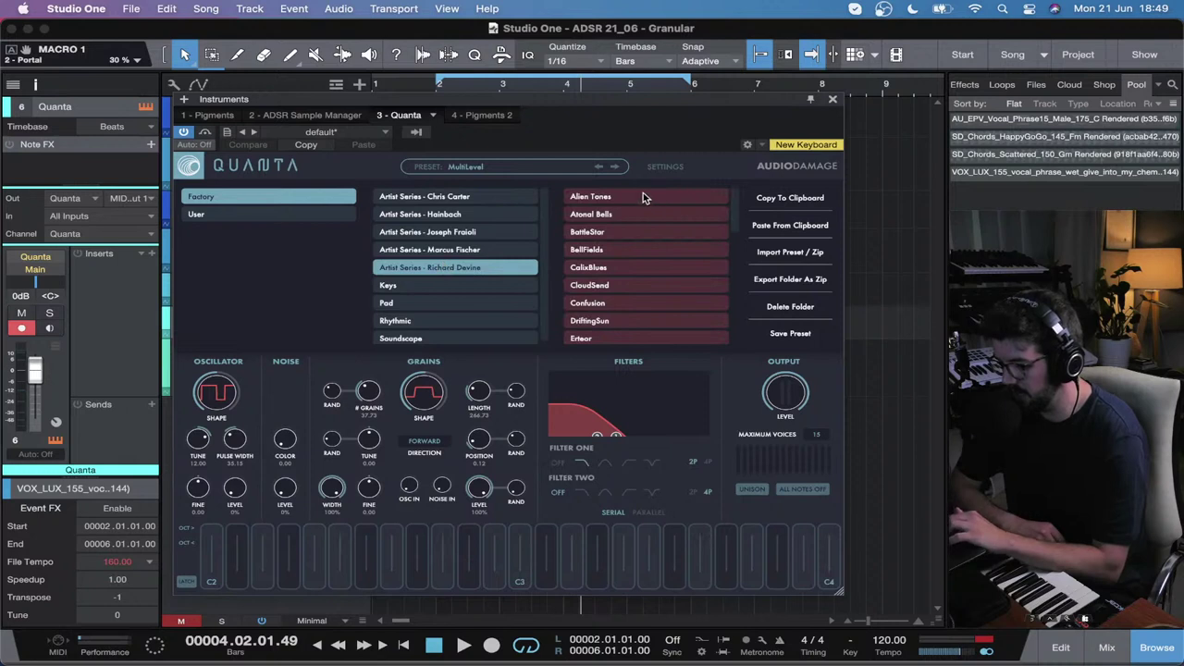
pyautogui.scroll(-5, 637, 194)
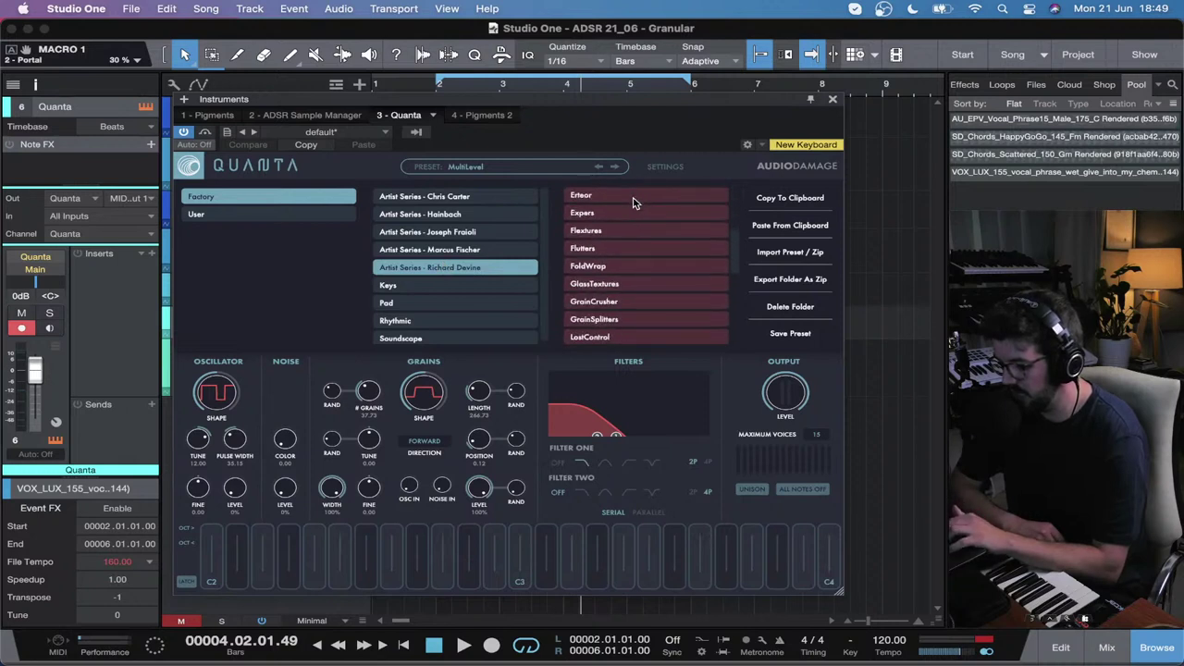
pyautogui.scroll(-10, 635, 203)
pyautogui.scroll(20, 635, 203)
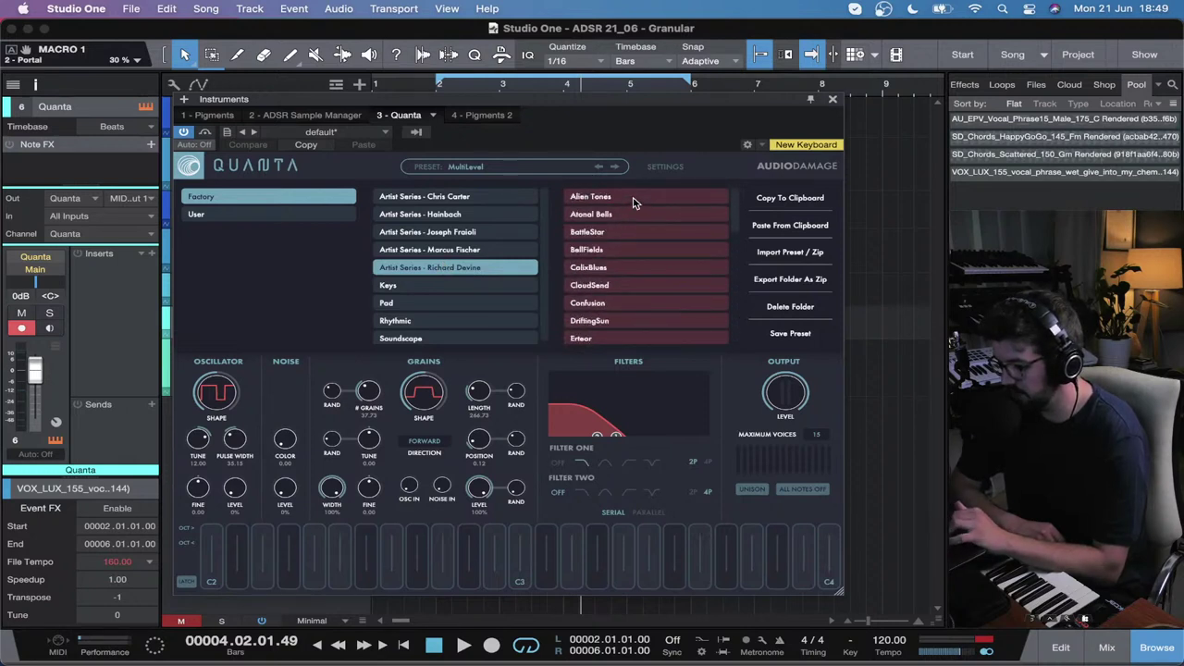
pyautogui.click(325, 214)
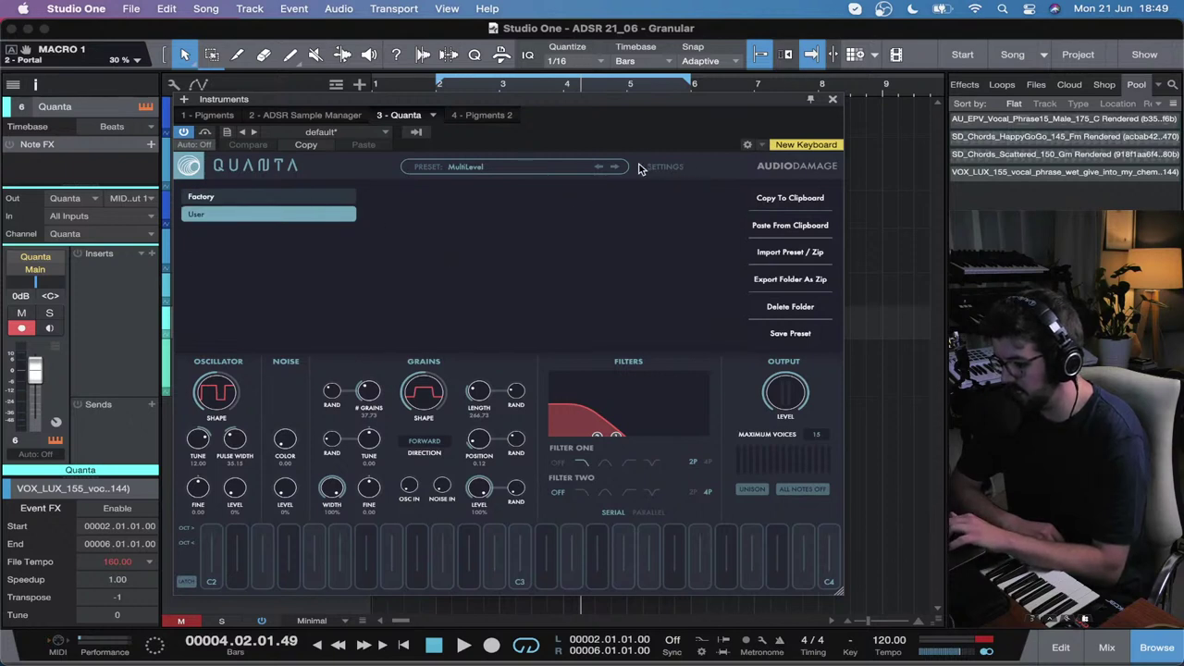
pyautogui.click(407, 177)
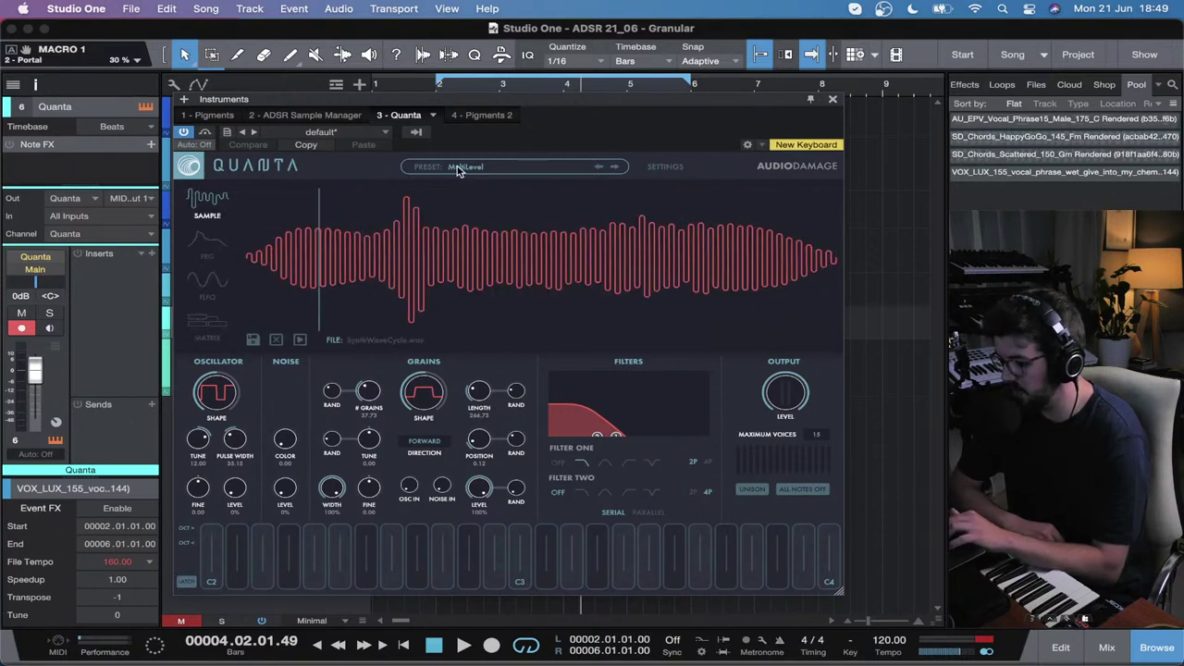
# Step: Look through Quanta's FEG and FLFO pages and open its modulation matrix
pyautogui.click(207, 243)
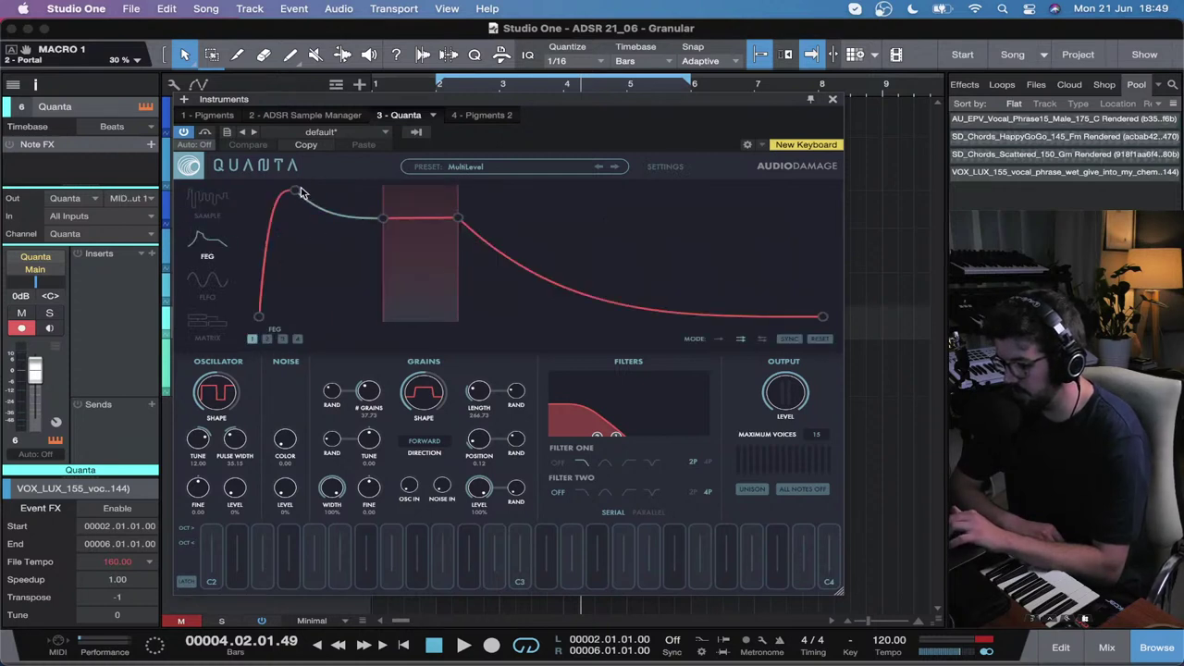
pyautogui.click(205, 282)
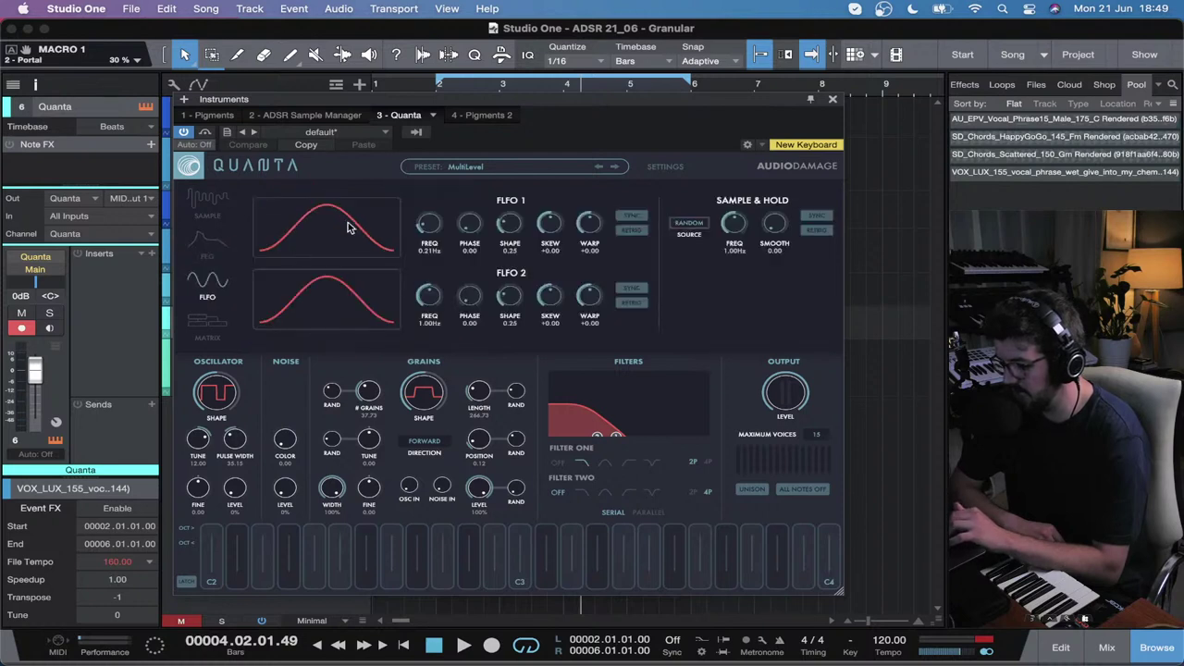
pyautogui.click(209, 319)
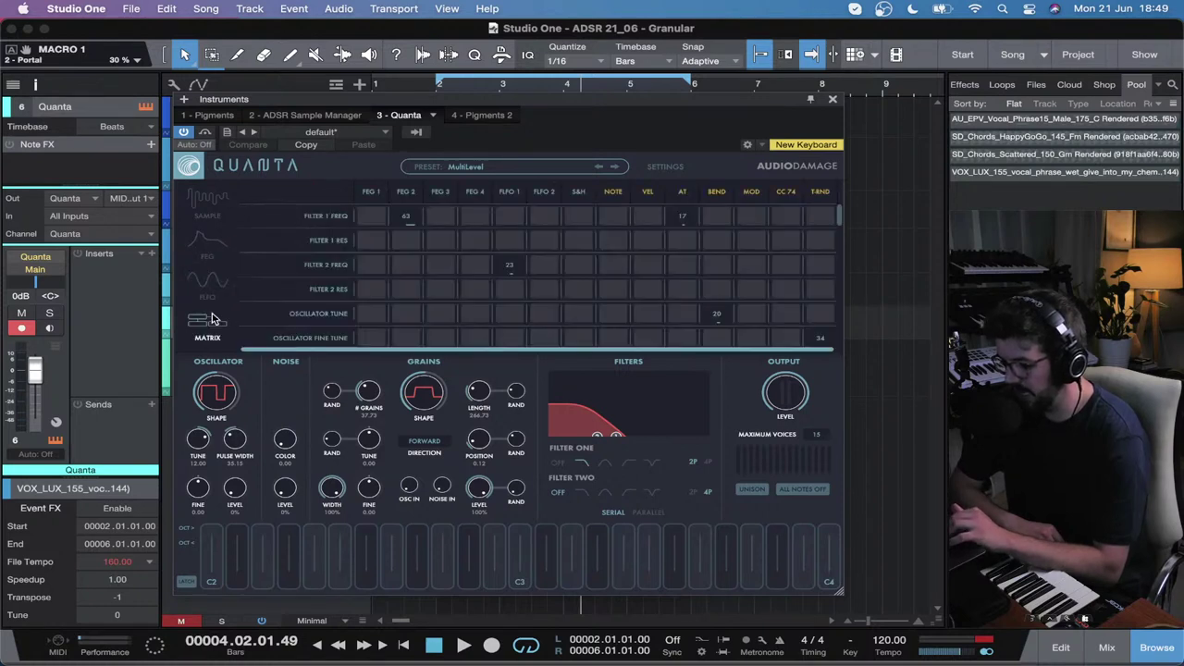
# Step: Route FEG 3 to Filter 1 resonance with an amount of 15 in the matrix, and return to the sample view
pyautogui.moveTo(446, 249); pyautogui.dragTo(439, 255)
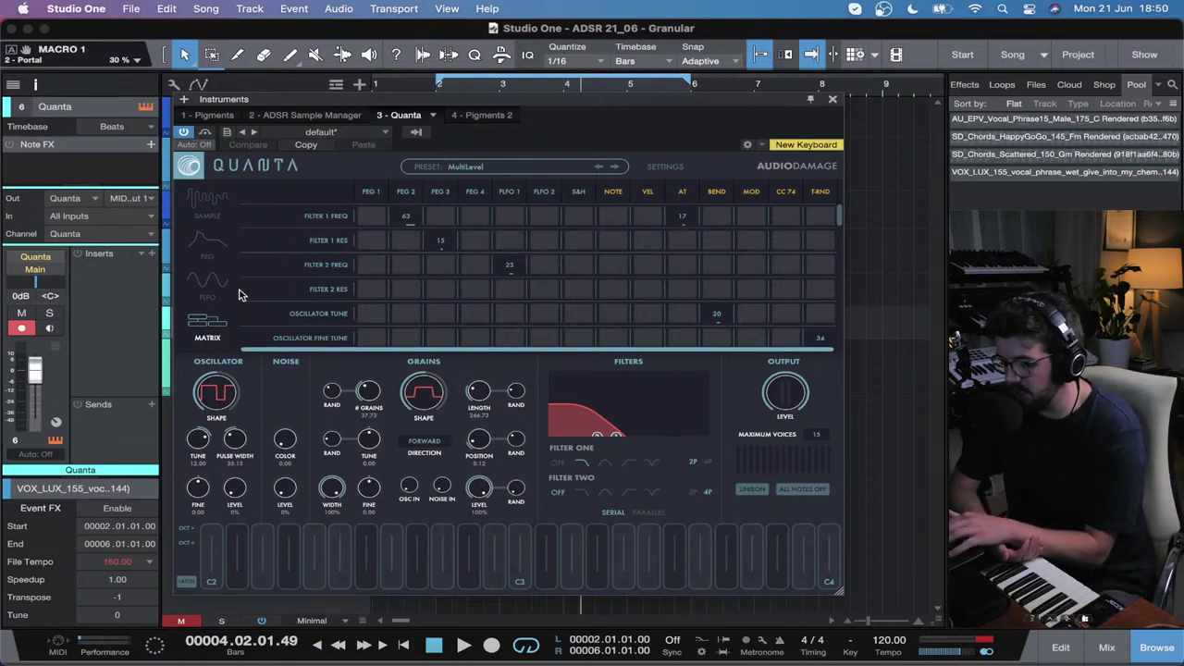
pyautogui.click(209, 283)
pyautogui.click(220, 194)
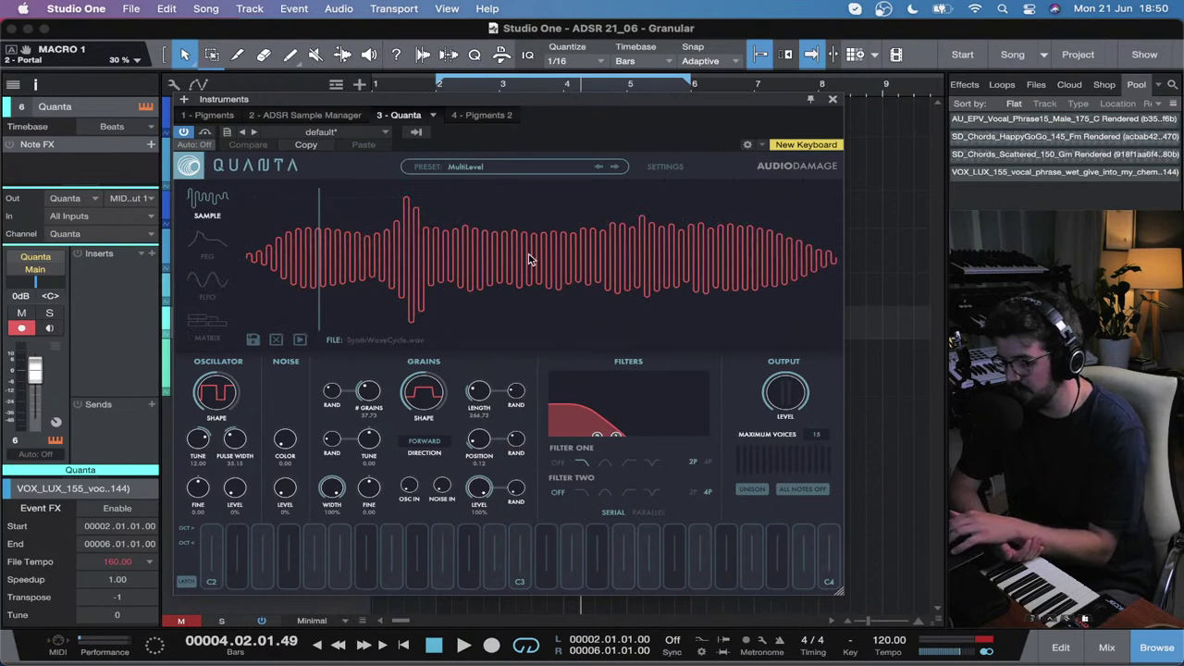
# Step: Enable input monitoring on the Quanta track and audition CalixBlues, CloudSend and DriftingSun from the Factory Artist Series - Richard Devine folder
pyautogui.click(55, 329)
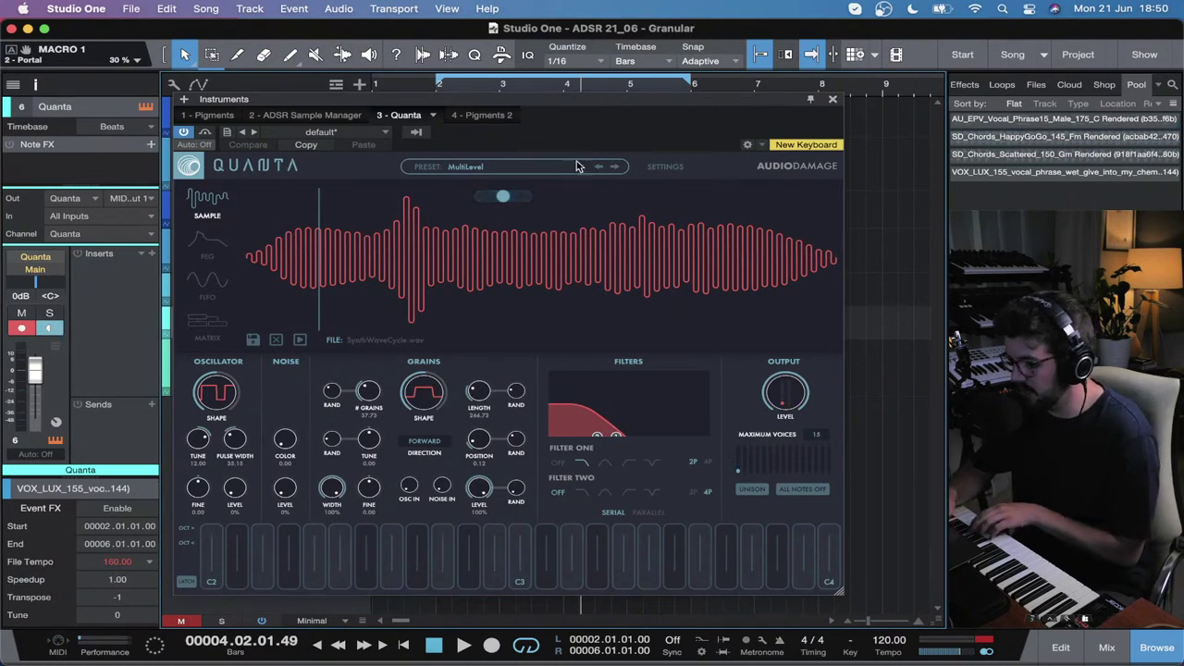
pyautogui.click(516, 169)
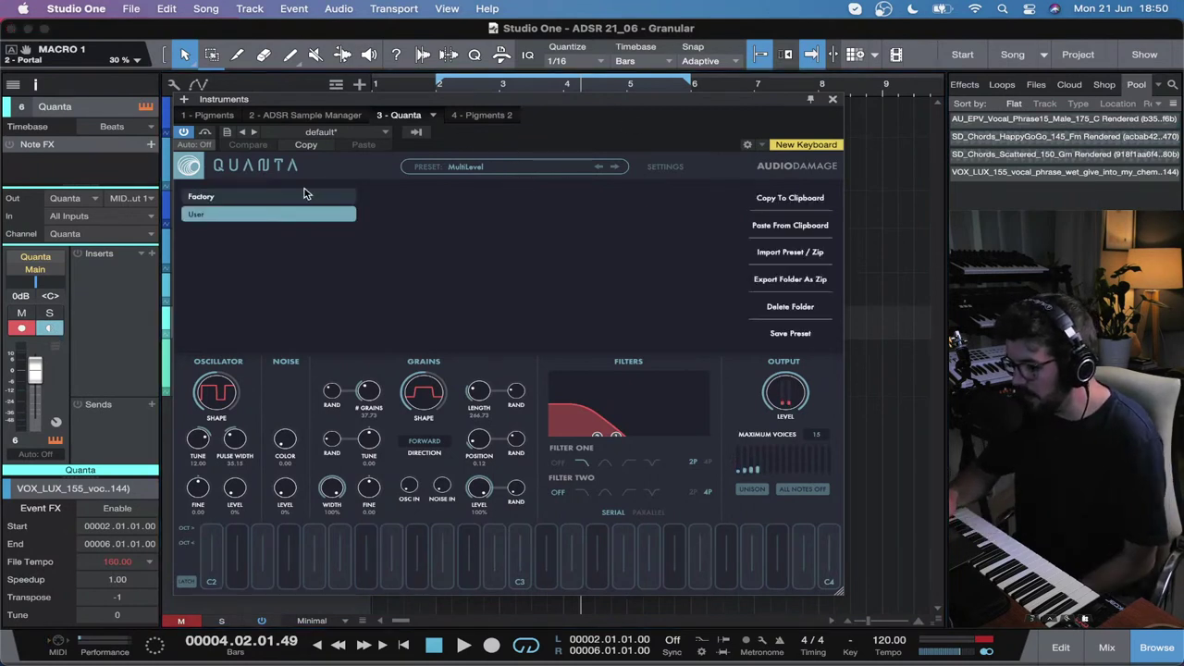
pyautogui.click(304, 195)
pyautogui.click(450, 267)
pyautogui.click(610, 269)
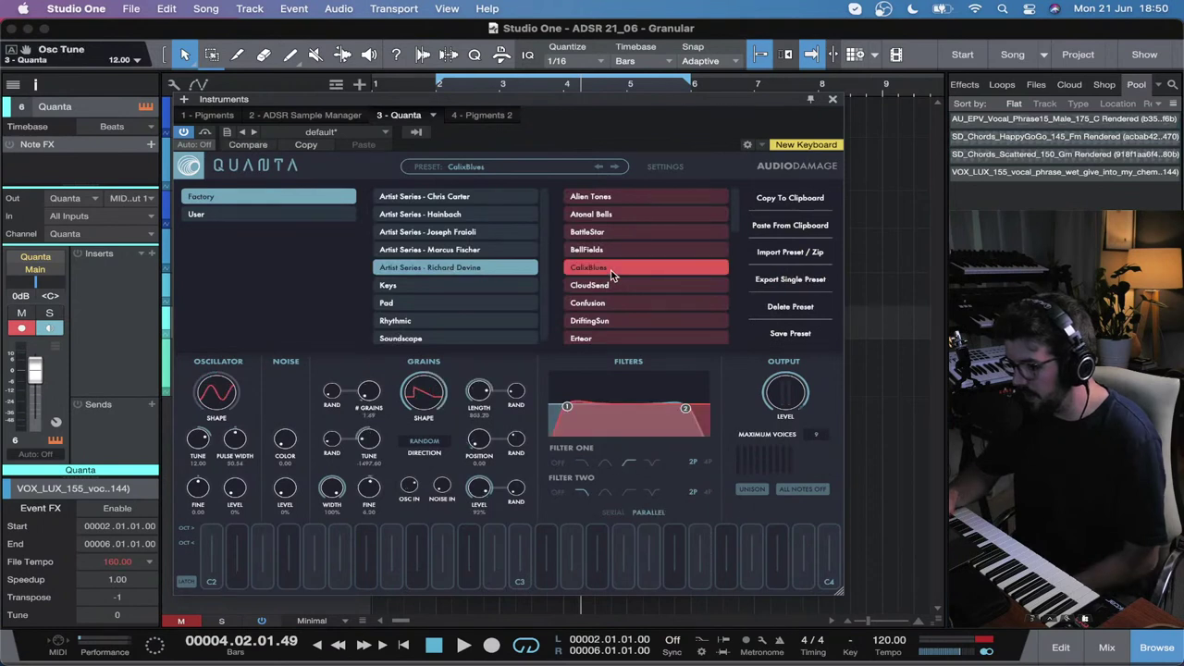
pyautogui.click(611, 285)
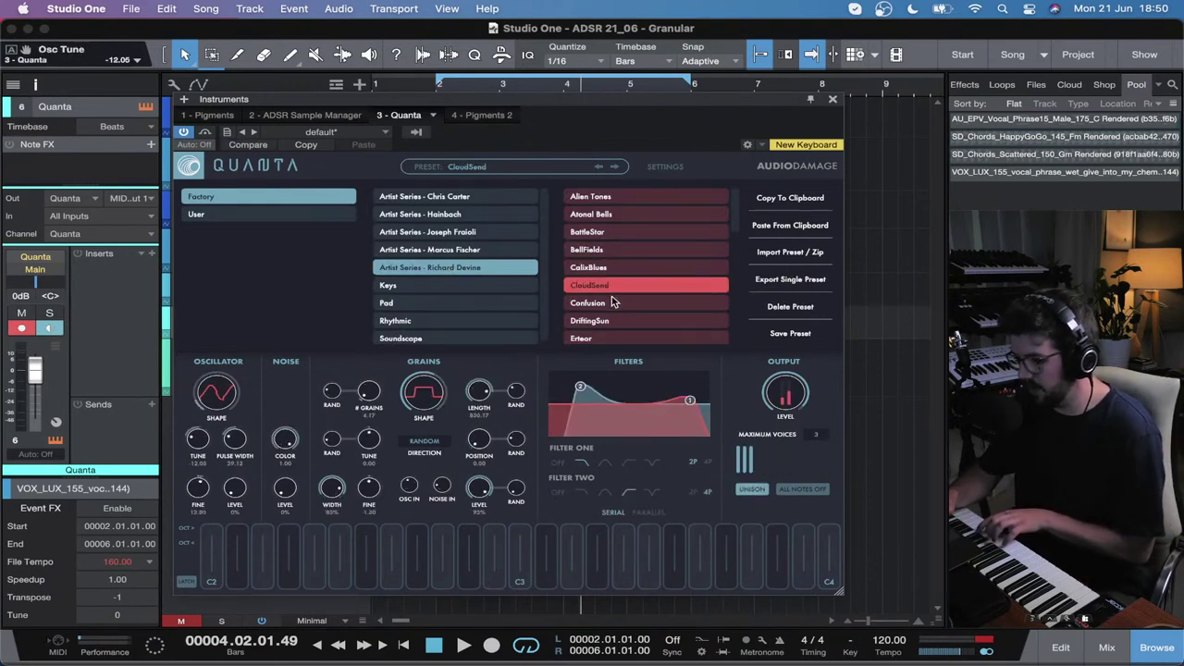
pyautogui.click(599, 319)
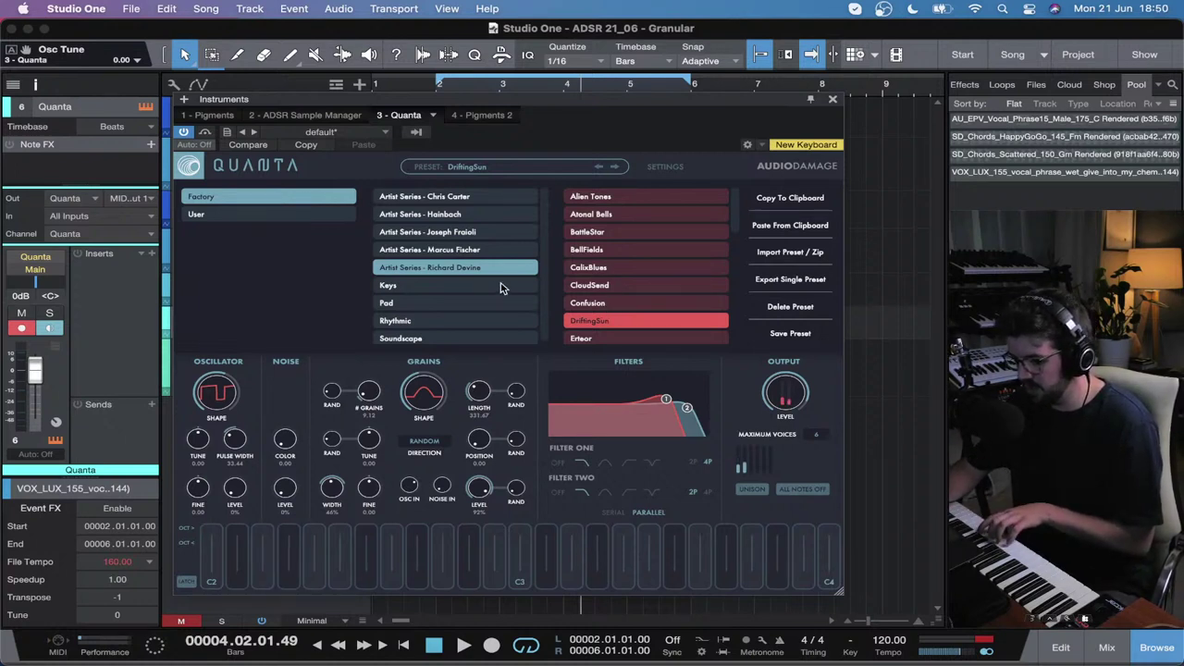
# Step: Audition Factory Pad presets including Bandpass Sweep, BigSynthStrings, CaptiveChords and HollowHighpass, finishing on Spooky Voices, and close the preset browser
pyautogui.click(481, 287)
pyautogui.click(520, 302)
pyautogui.click(638, 197)
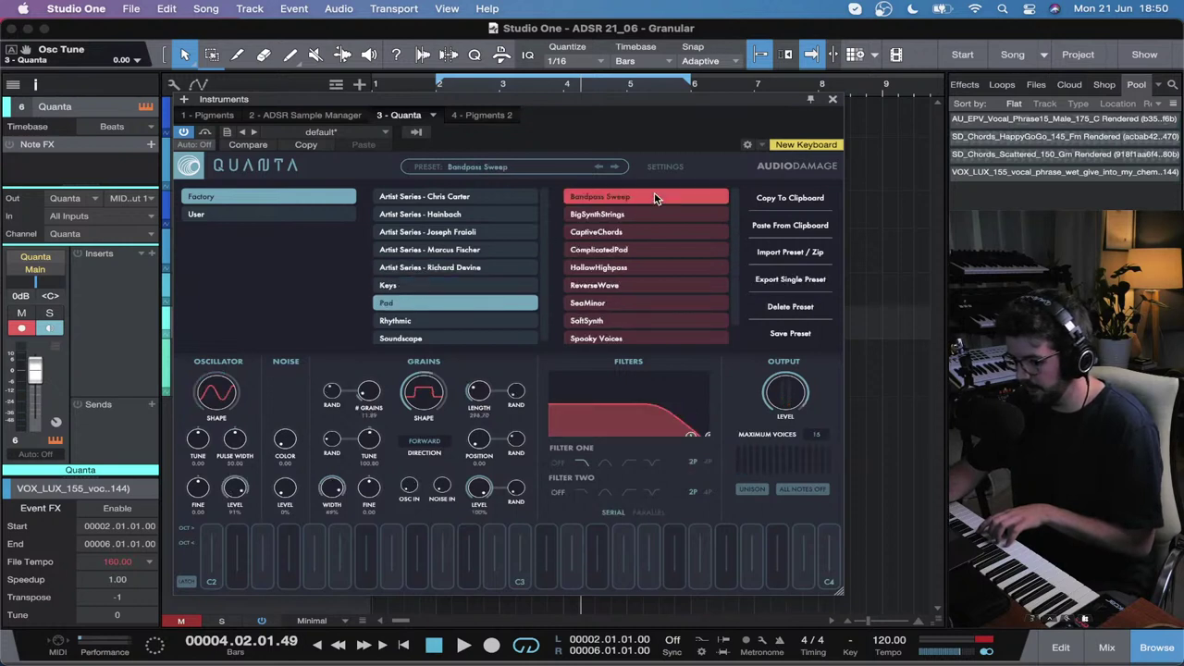
pyautogui.click(649, 208)
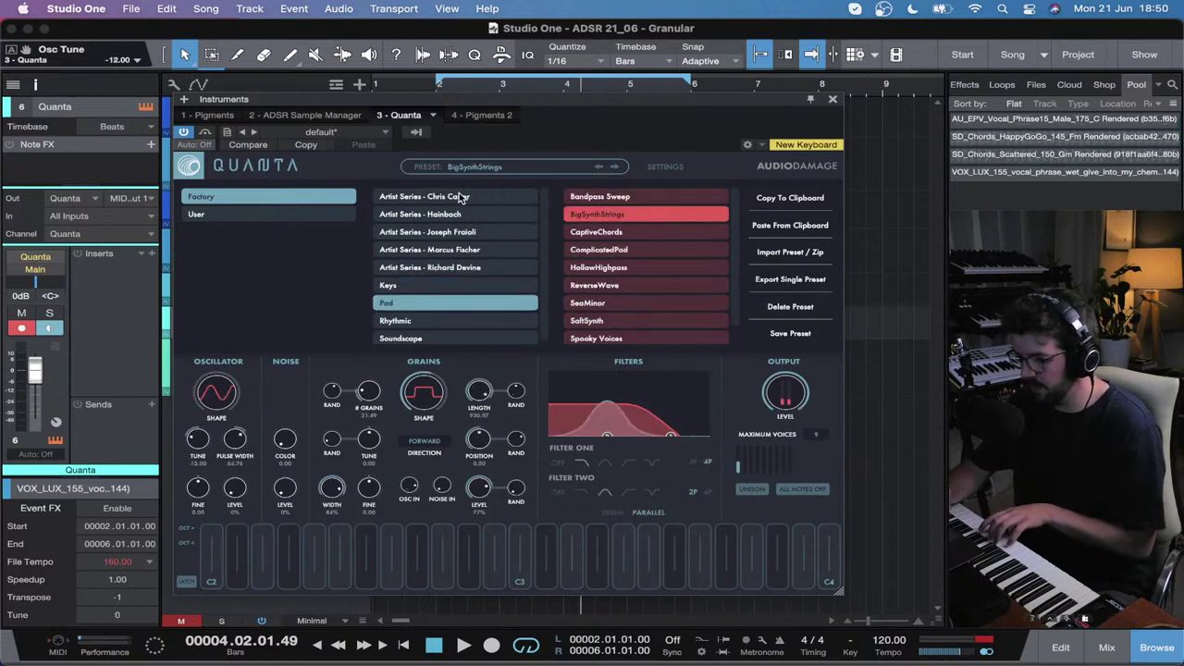
pyautogui.click(621, 230)
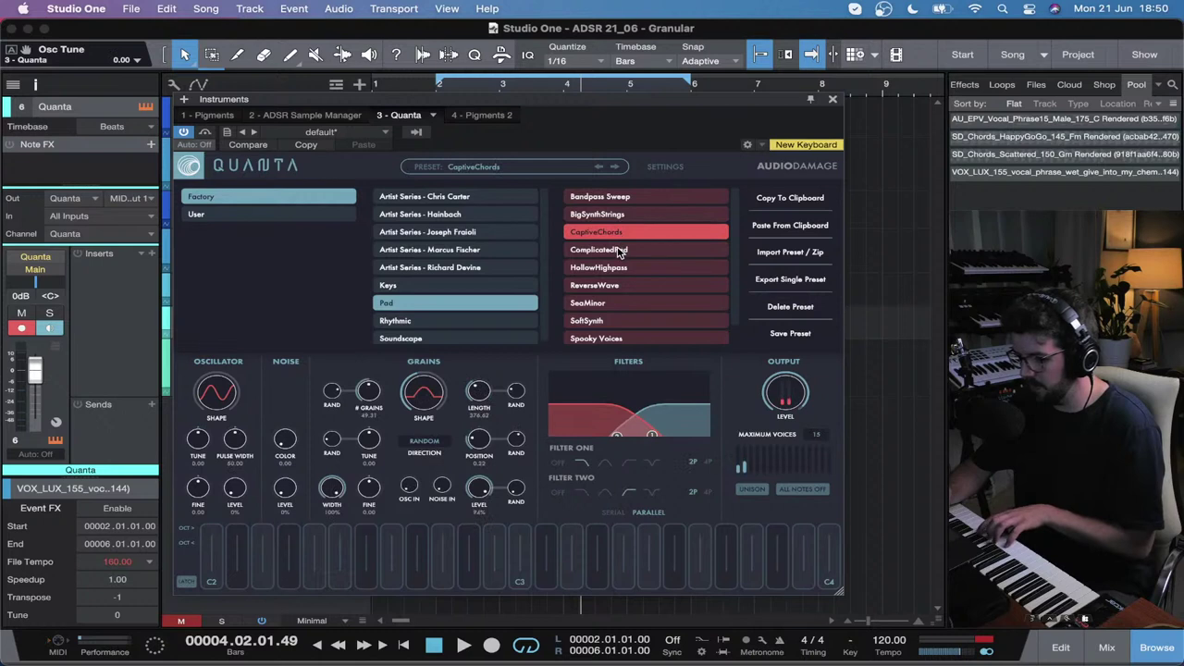
pyautogui.click(600, 268)
pyautogui.click(636, 338)
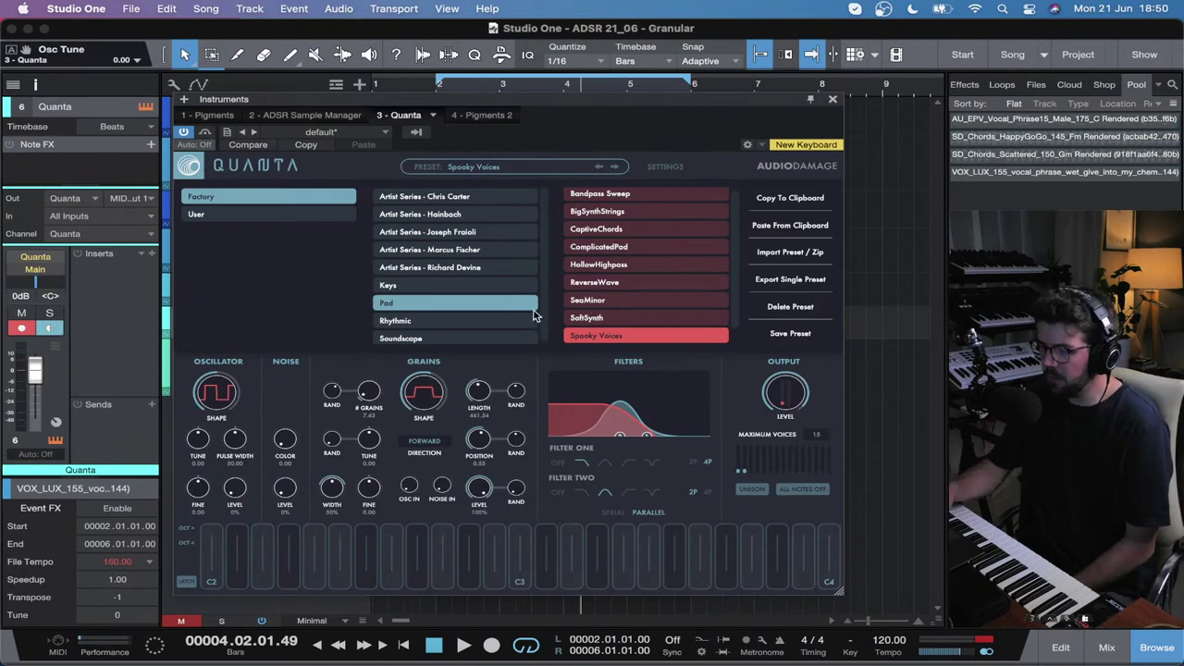
pyautogui.click(505, 167)
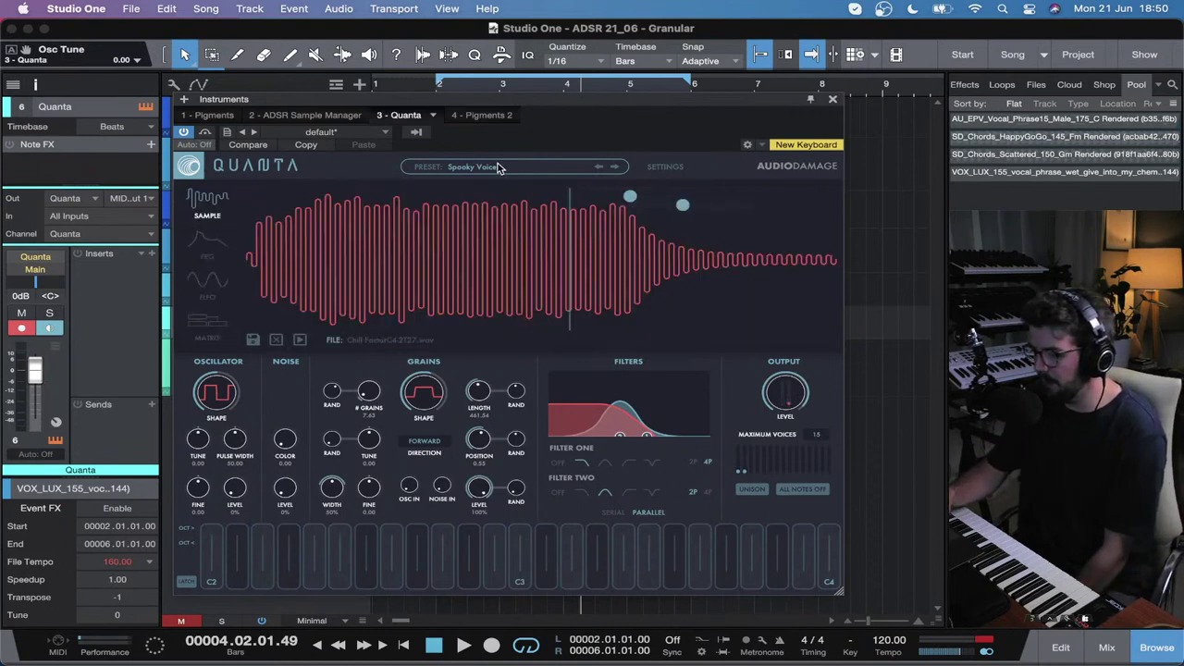
# Step: View the FEG page, return to the sample view and move the grain source position to about 0.28
pyautogui.click(216, 238)
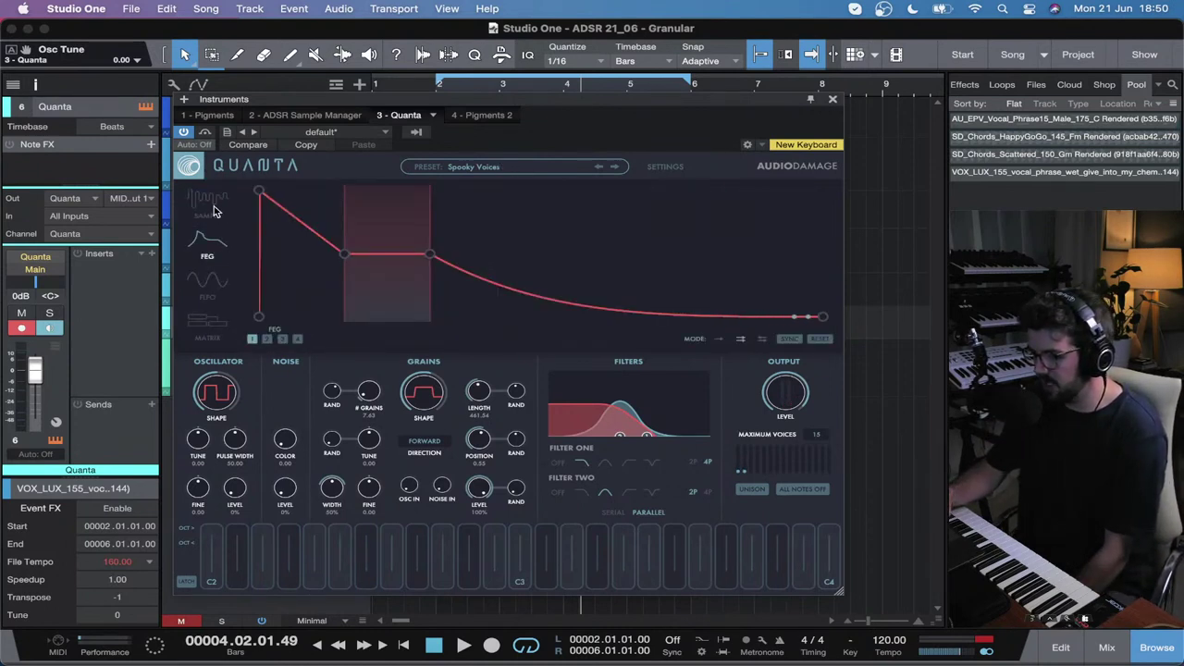
pyautogui.click(210, 202)
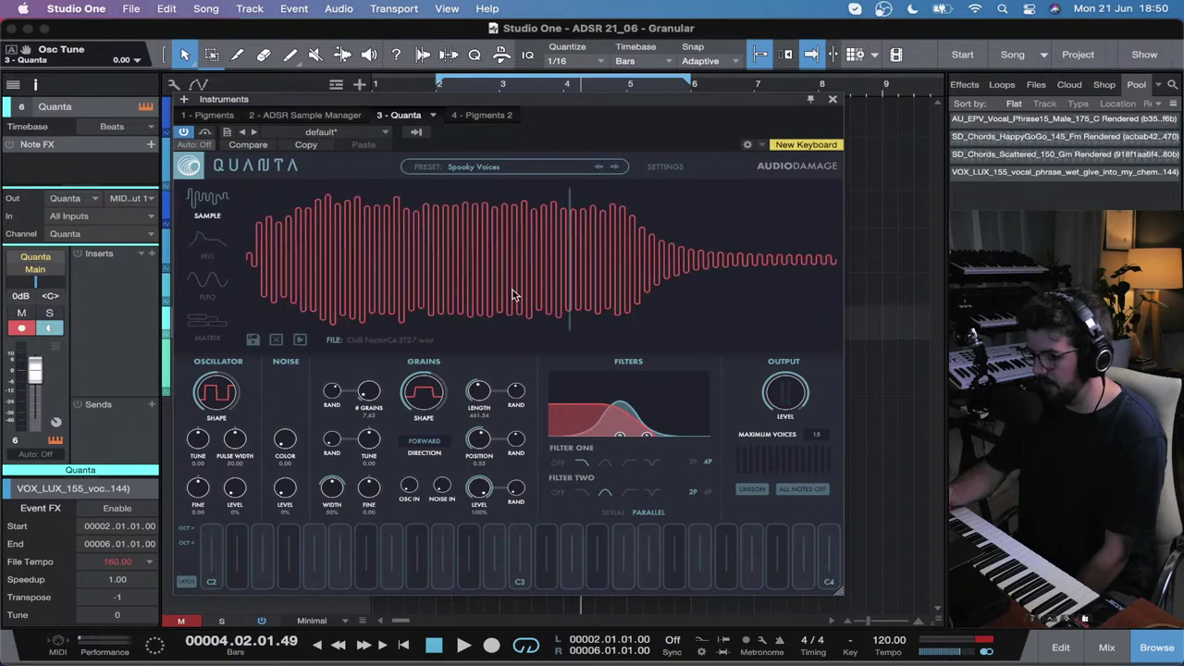
pyautogui.moveTo(571, 240); pyautogui.dragTo(405, 223)
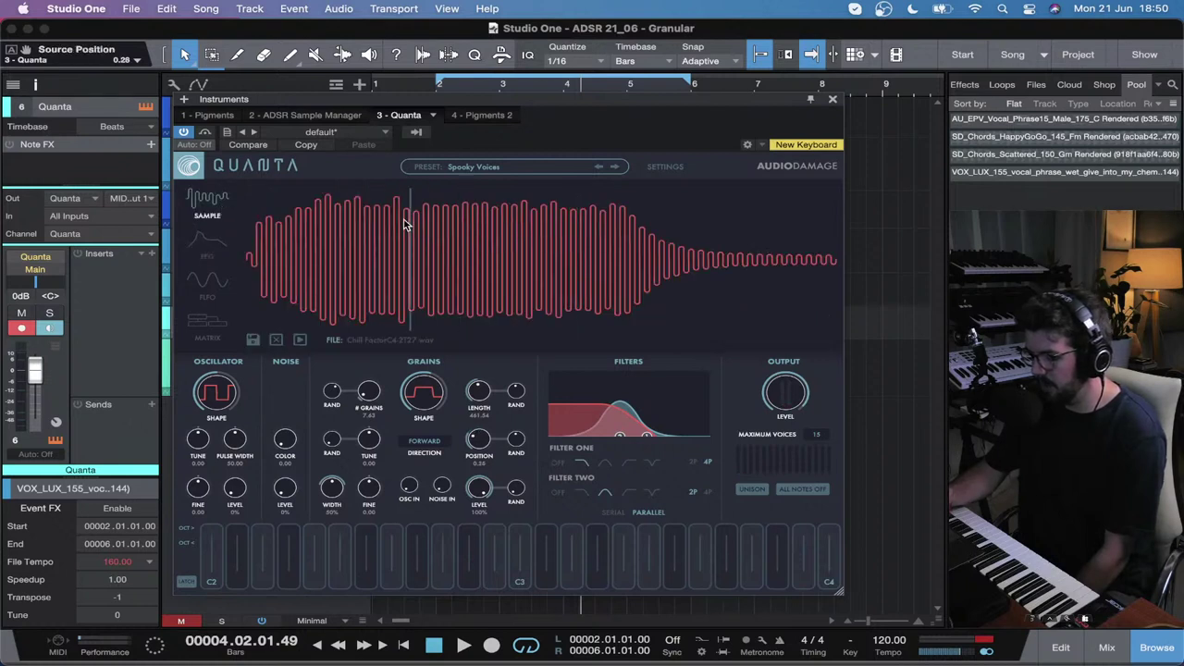
# Step: Load the Wavetable Wanderer preset from the Factory Pad folder and move its source position to about 0.69
pyautogui.click(458, 169)
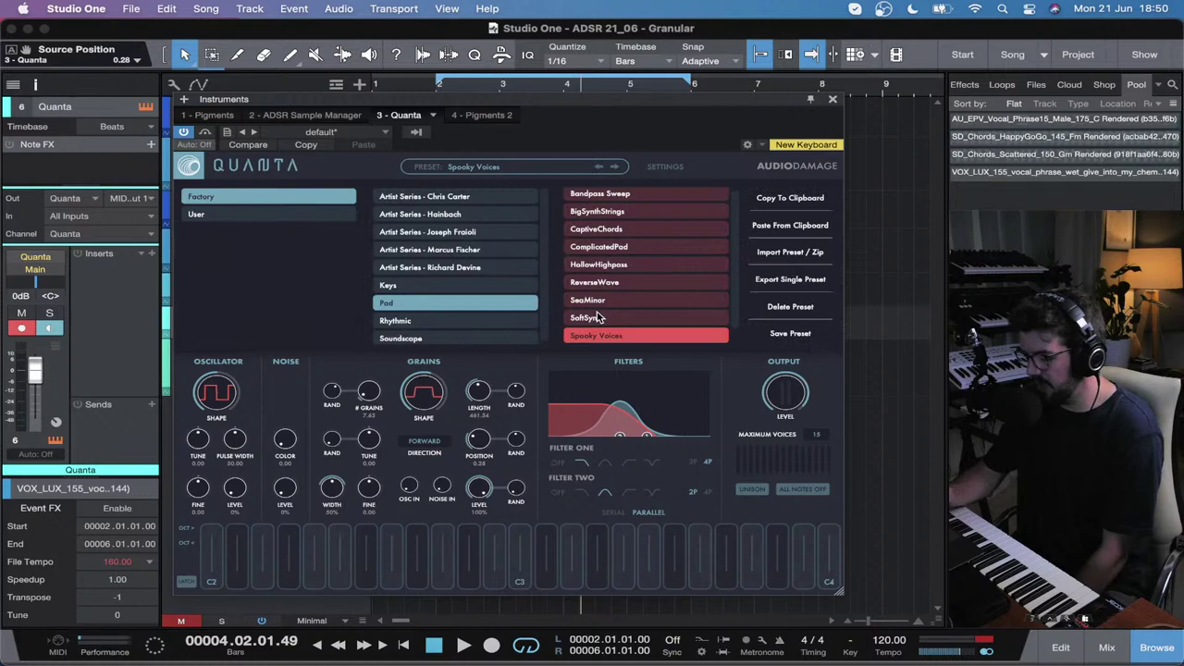
pyautogui.scroll(-1, 596, 316)
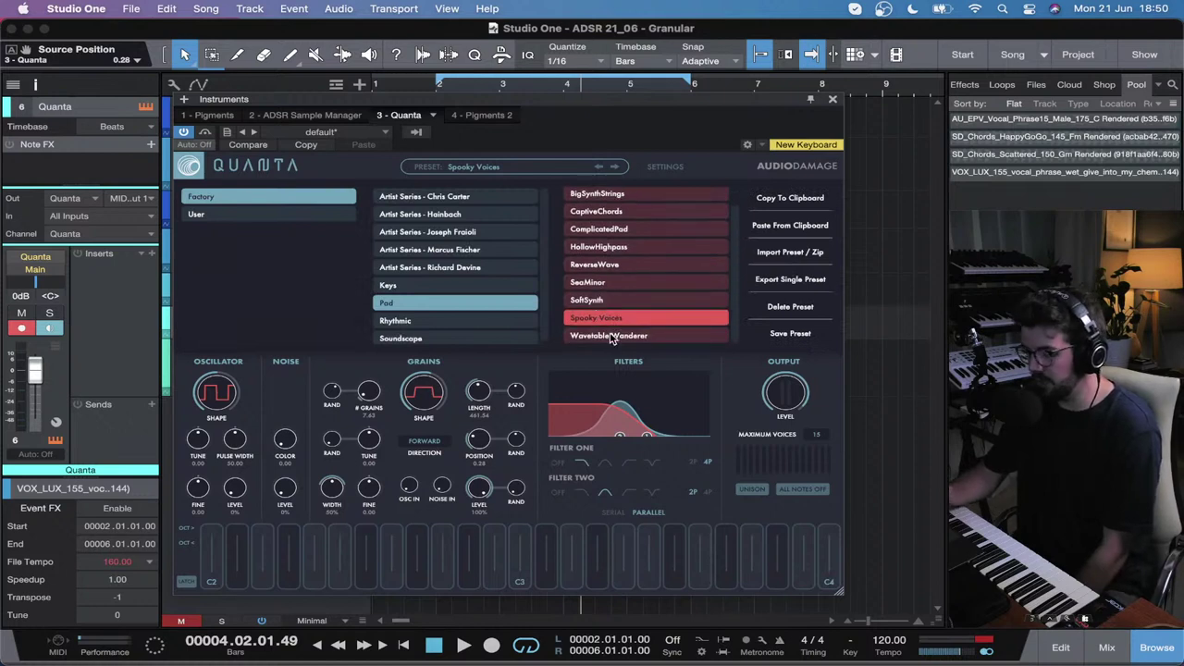
pyautogui.click(615, 335)
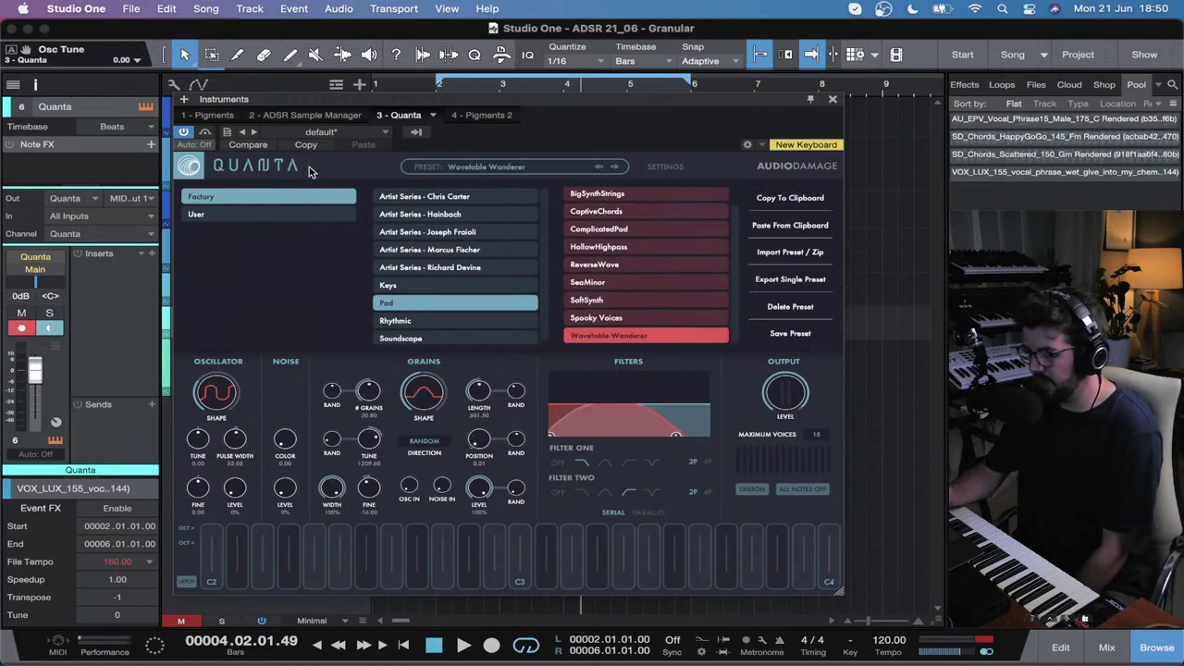
pyautogui.click(500, 166)
pyautogui.moveTo(248, 269); pyautogui.dragTo(758, 228)
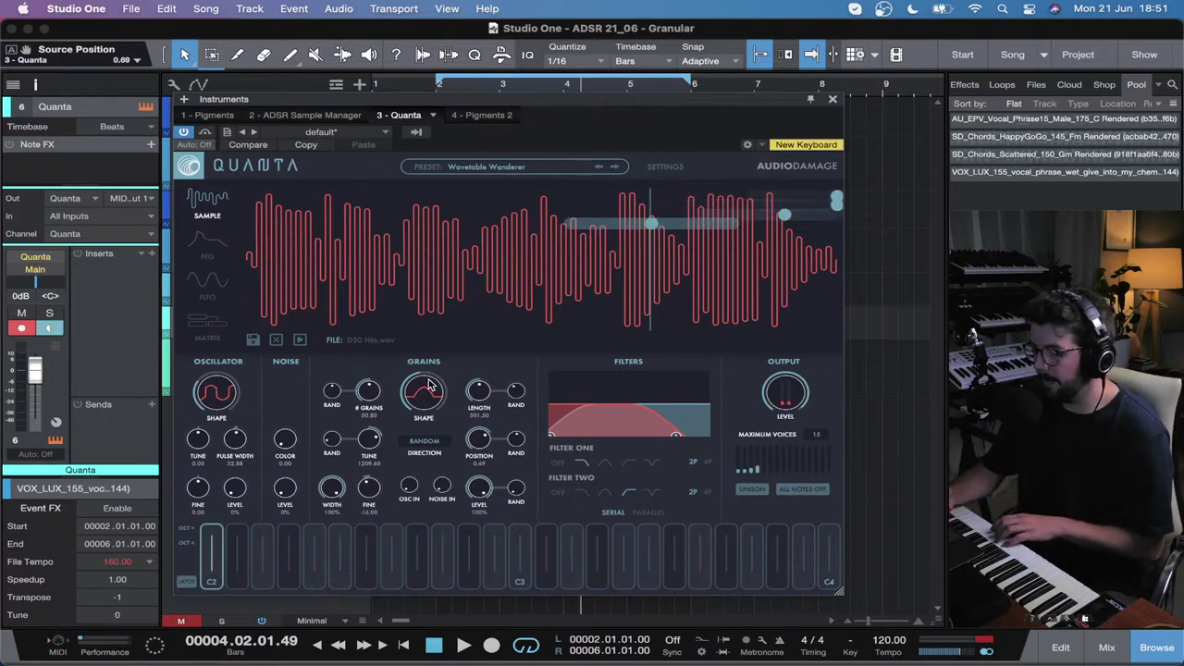
# Step: Try the Curved Down and Rounded Rect grain shapes, return to Curved Up, and set the Filter 2 frequency to about 44.3 Hz
pyautogui.press('super+Tab')
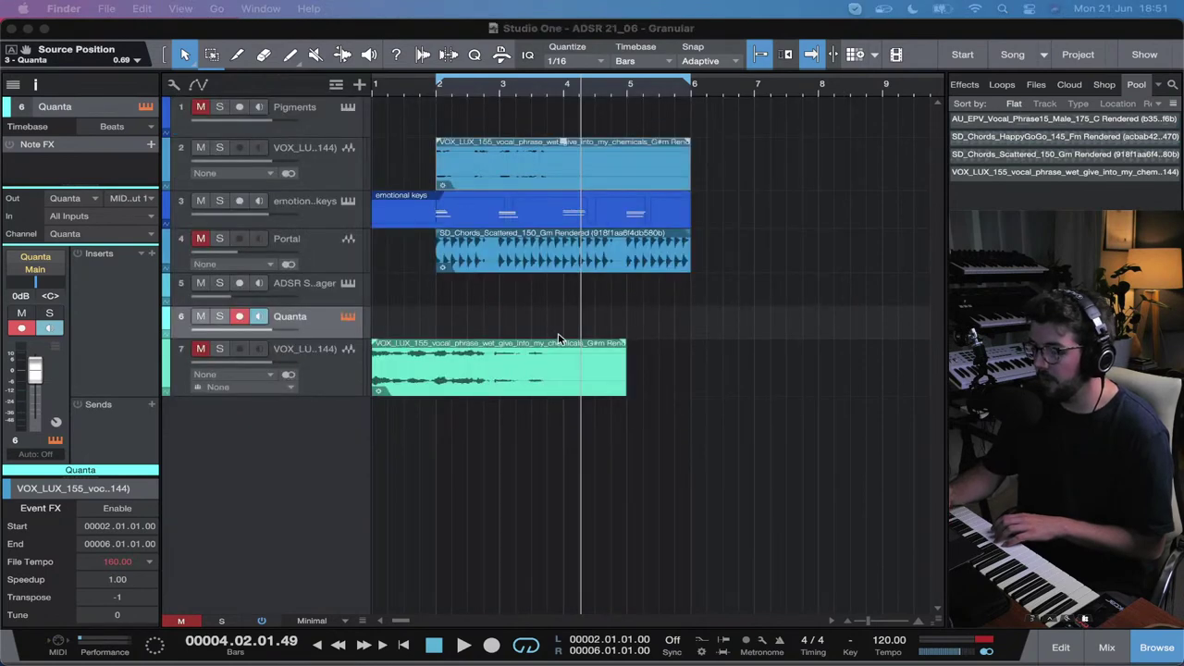
pyautogui.press('F11')
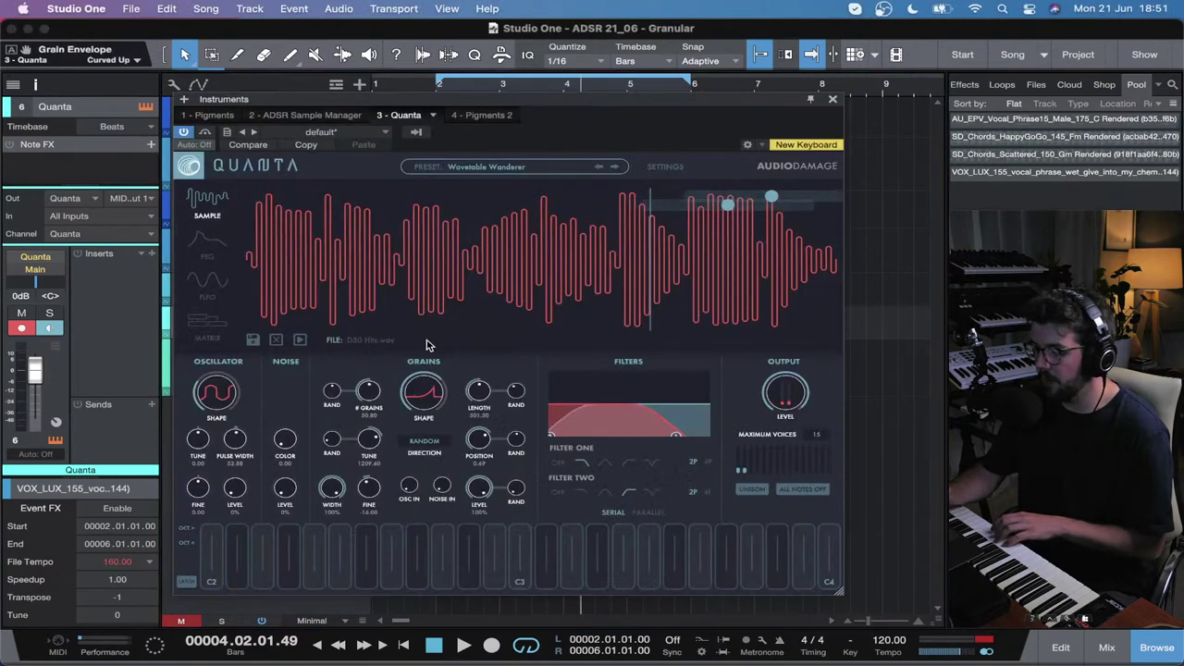
pyautogui.click(448, 398)
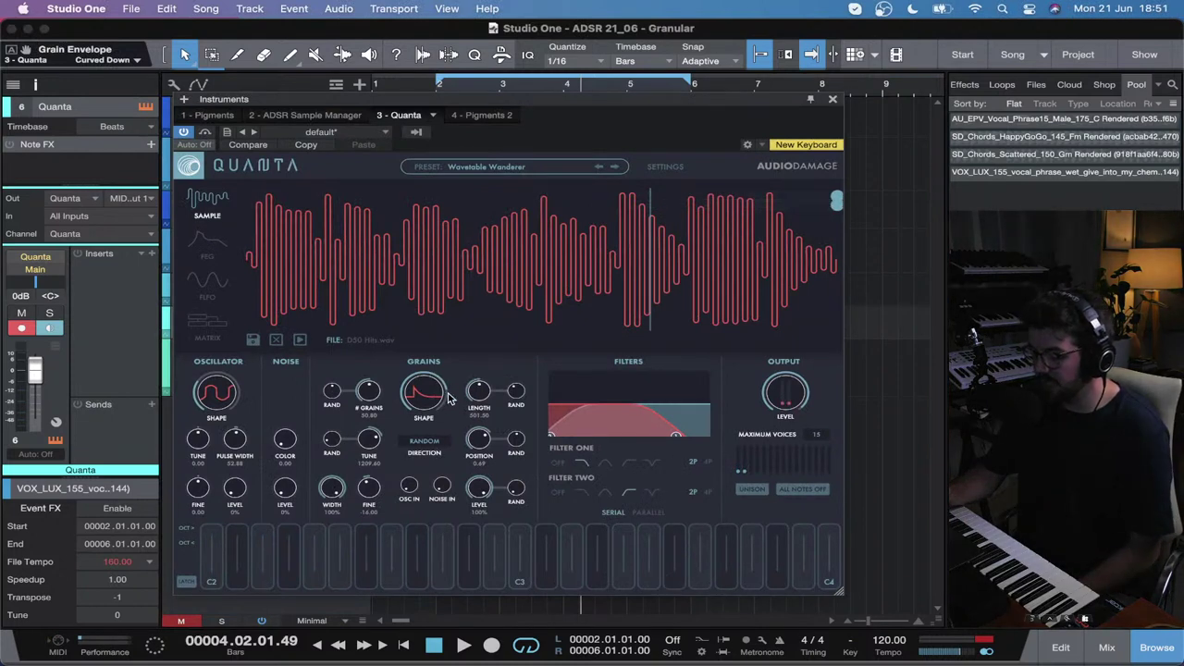
pyautogui.moveTo(449, 398); pyautogui.dragTo(434, 424)
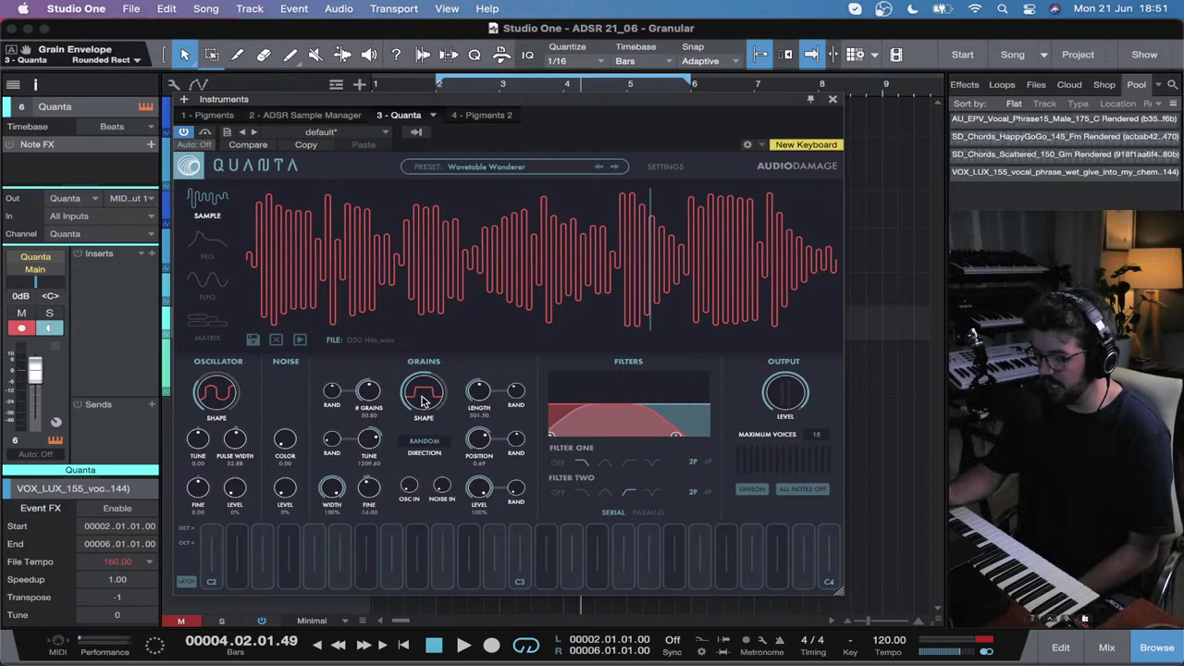
pyautogui.moveTo(441, 420); pyautogui.dragTo(471, 416)
pyautogui.moveTo(553, 435)
pyautogui.mouseDown()
pyautogui.moveTo(599, 438)
pyautogui.moveTo(568, 435)
pyautogui.mouseUp()
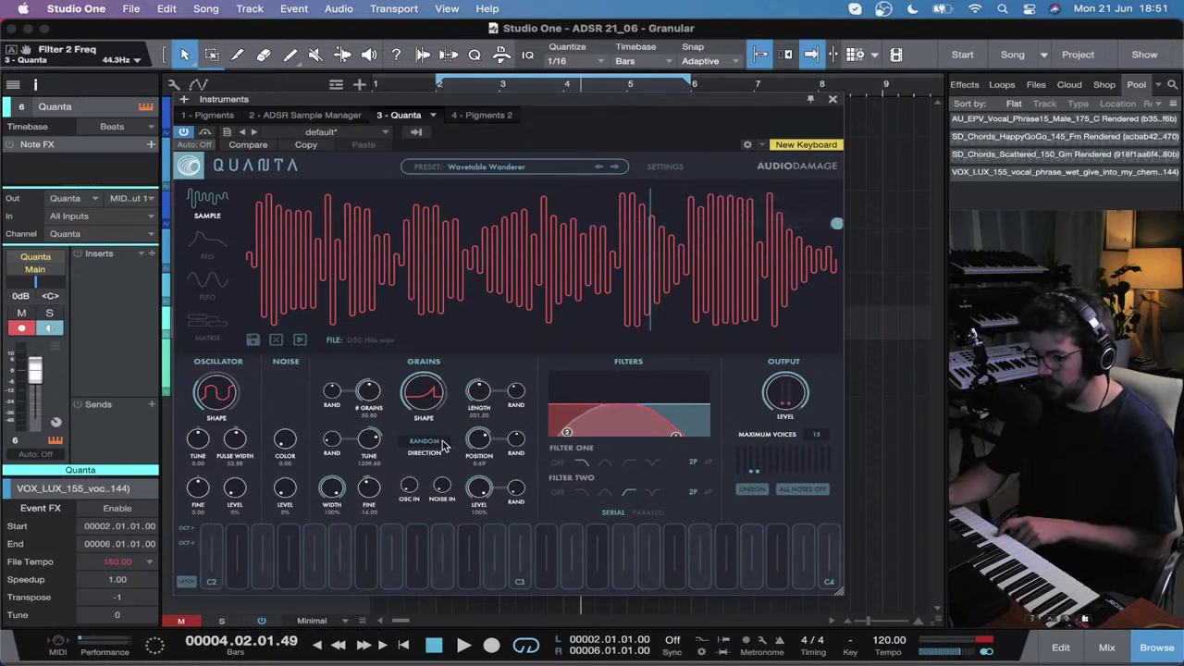
# Step: Set the oscillator shape to about 0.37 and toggle Unison on and back off
pyautogui.moveTo(224, 404); pyautogui.dragTo(285, 373)
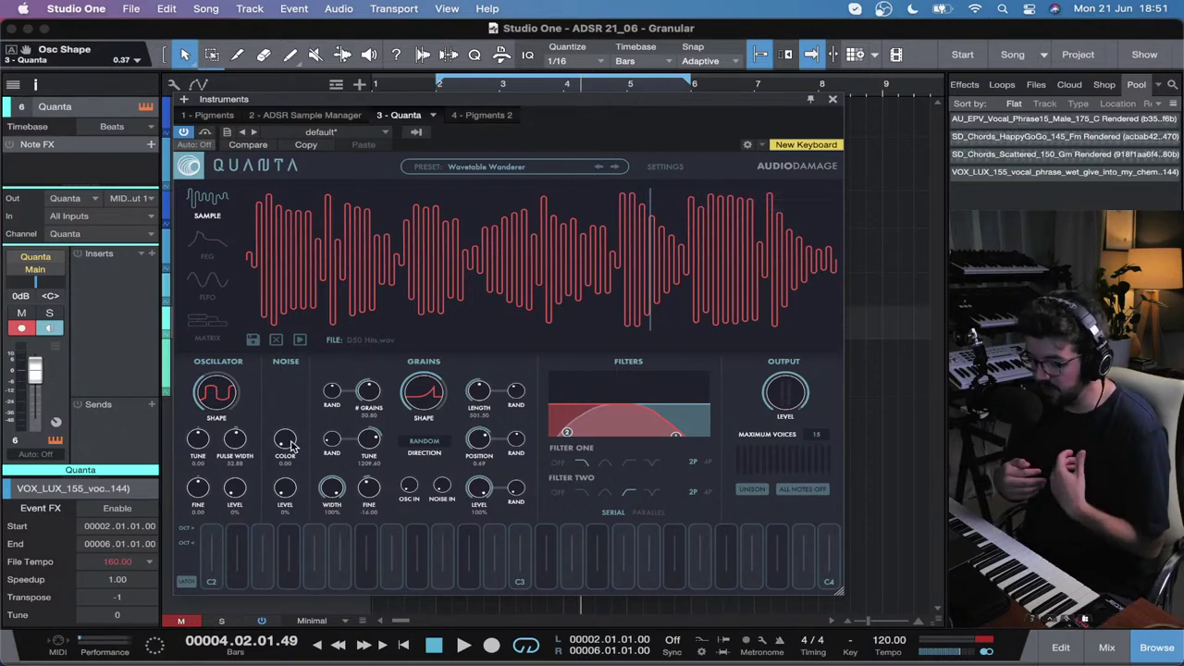
pyautogui.click(744, 493)
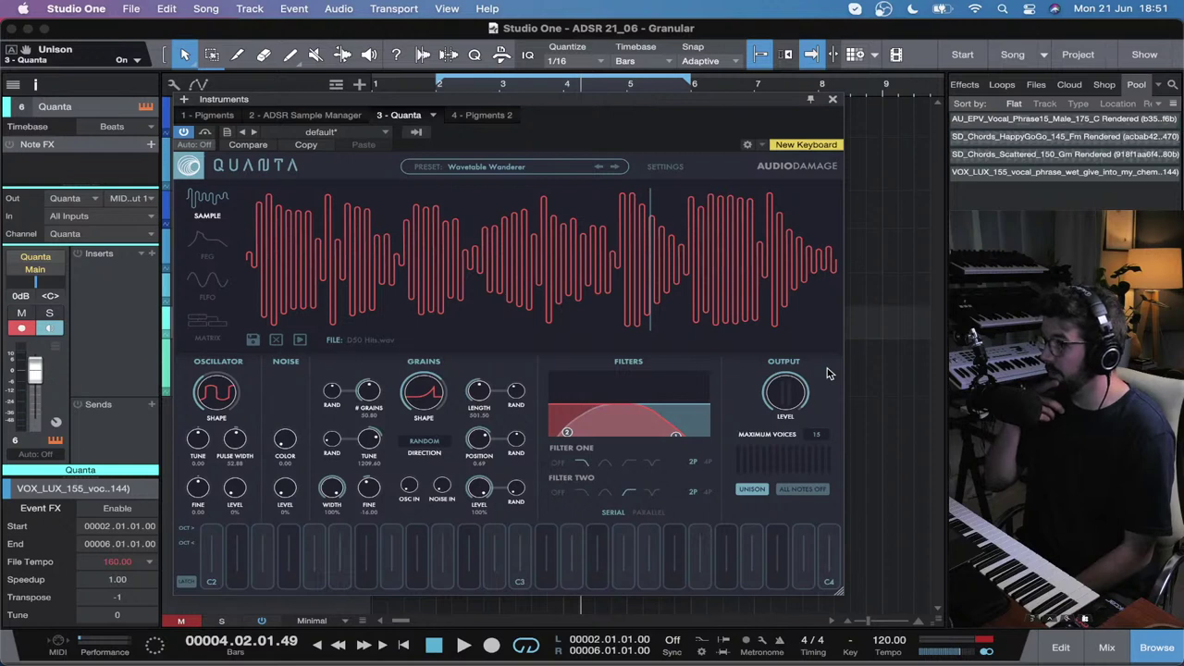
pyautogui.click(752, 490)
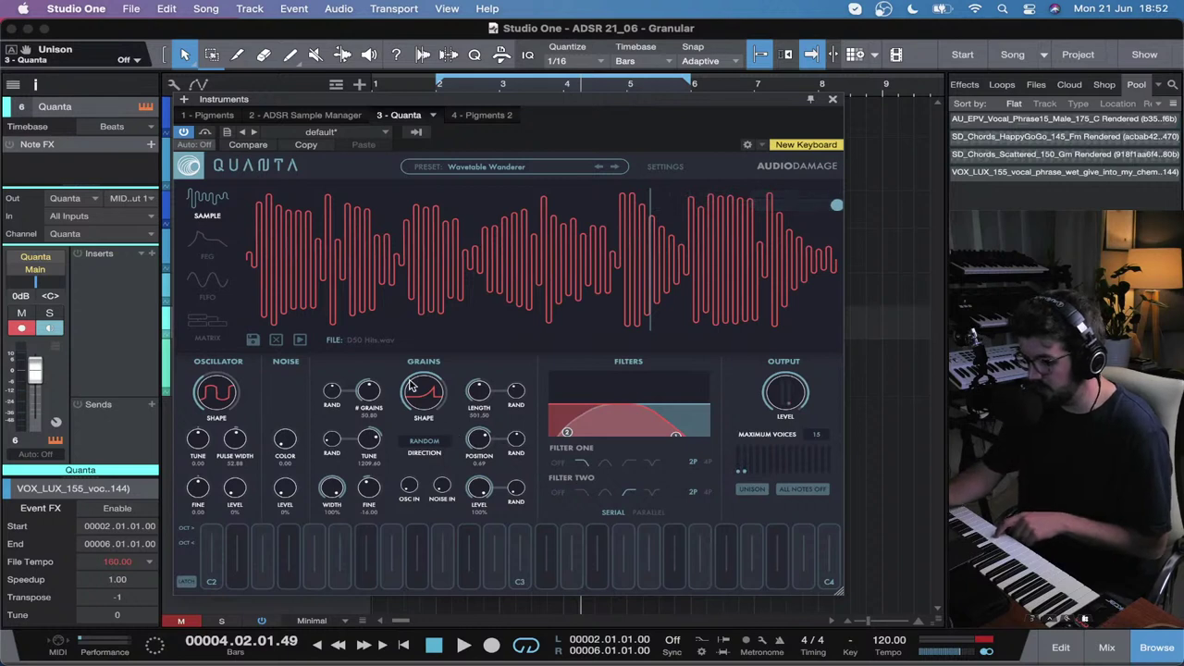
# Step: Audition the Elle Eff Oh and AnaClava presets from Quanta's Factory Keys folder
pyautogui.click(497, 169)
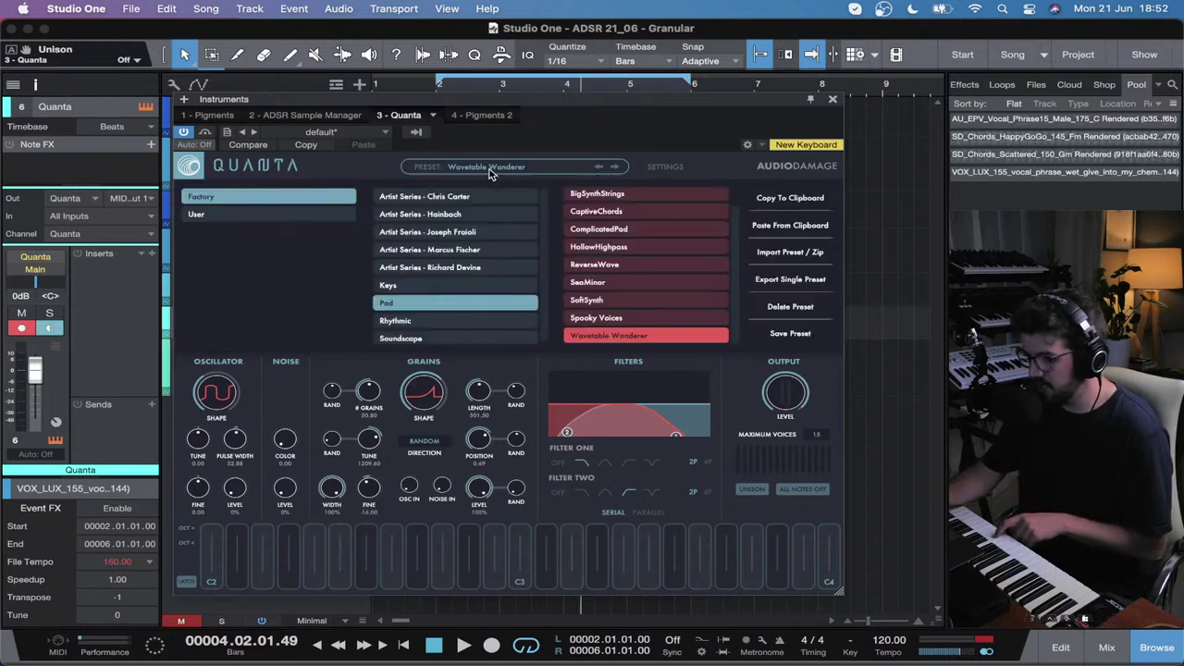
pyautogui.click(414, 282)
pyautogui.click(620, 232)
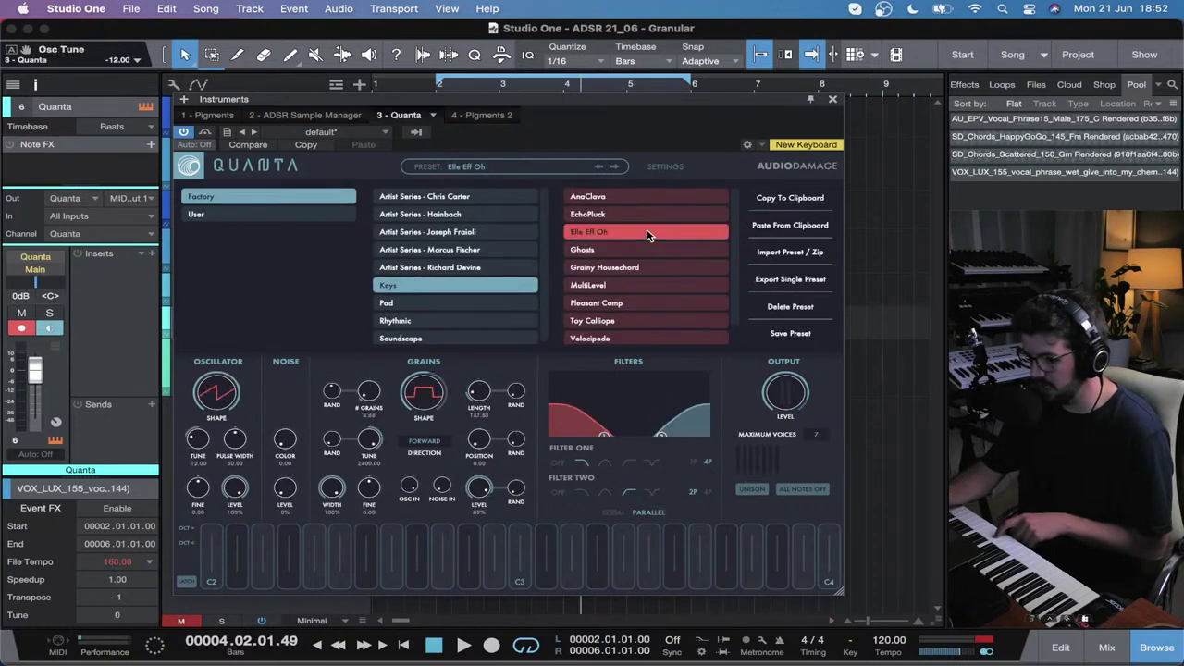
pyautogui.click(636, 197)
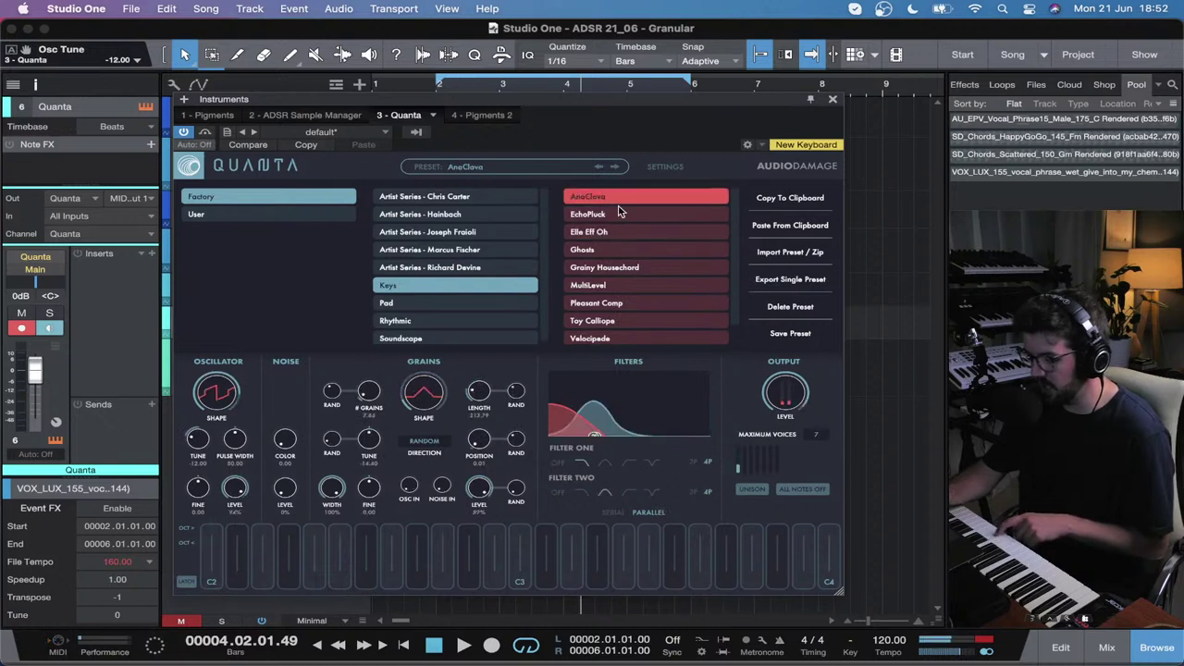
# Step: Audition the 06 Square Motor artist preset and load Pianetta from the Factory Rhythmic folder
pyautogui.click(490, 232)
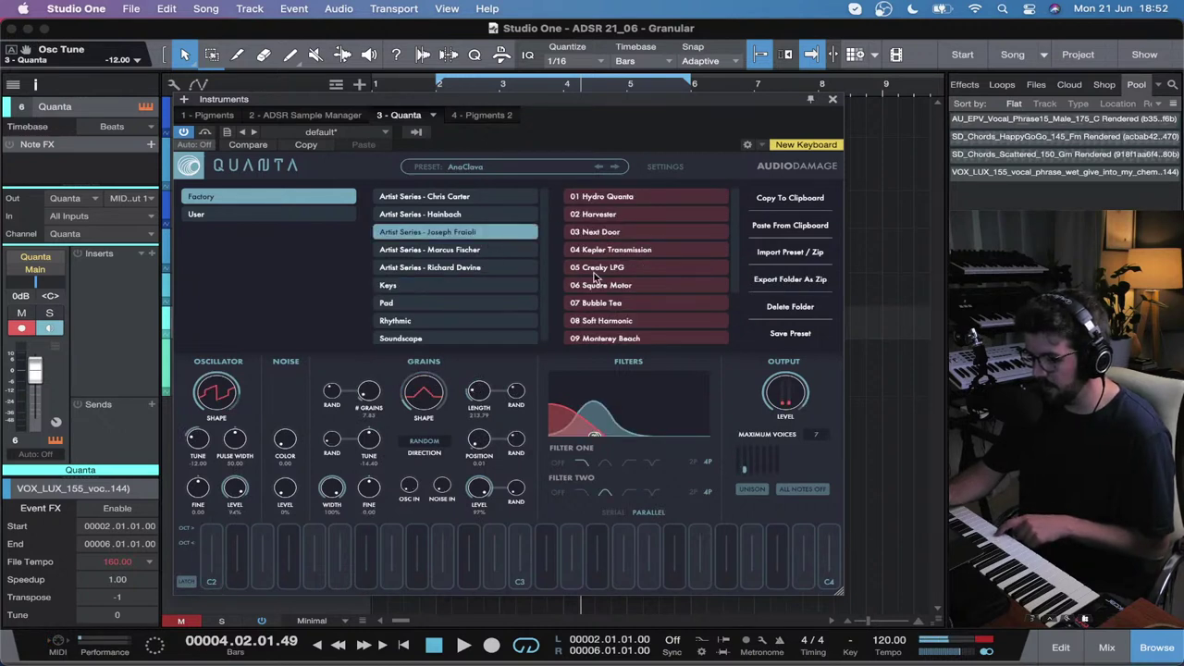
pyautogui.click(596, 285)
pyautogui.click(456, 305)
pyautogui.click(456, 321)
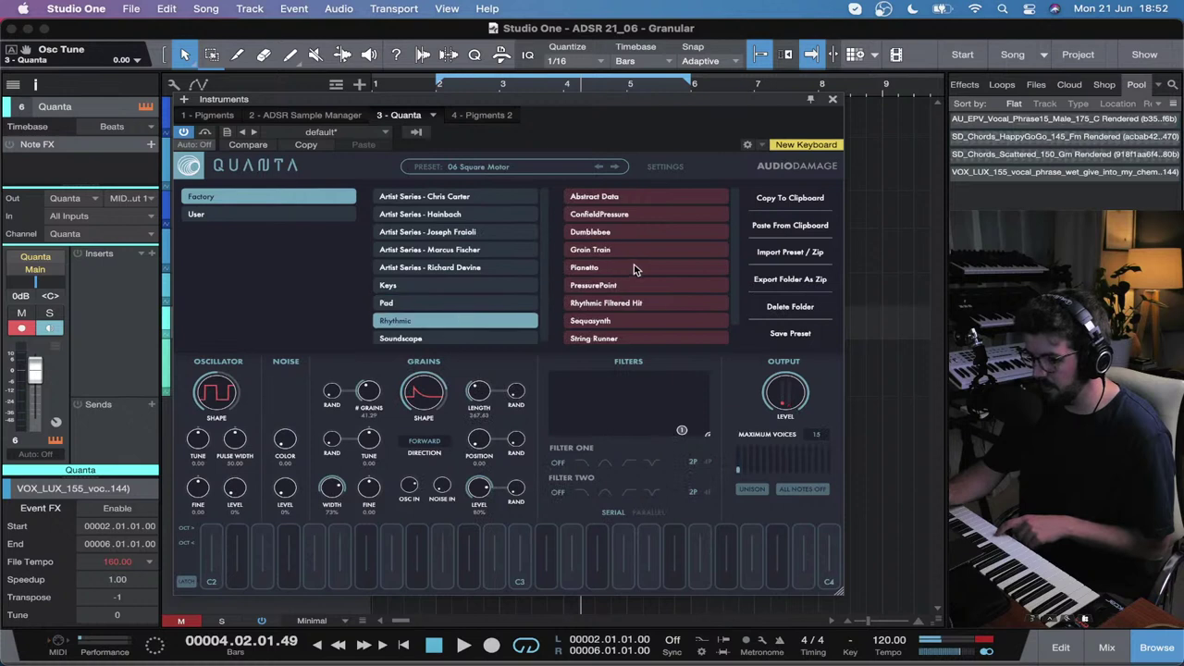
pyautogui.click(636, 268)
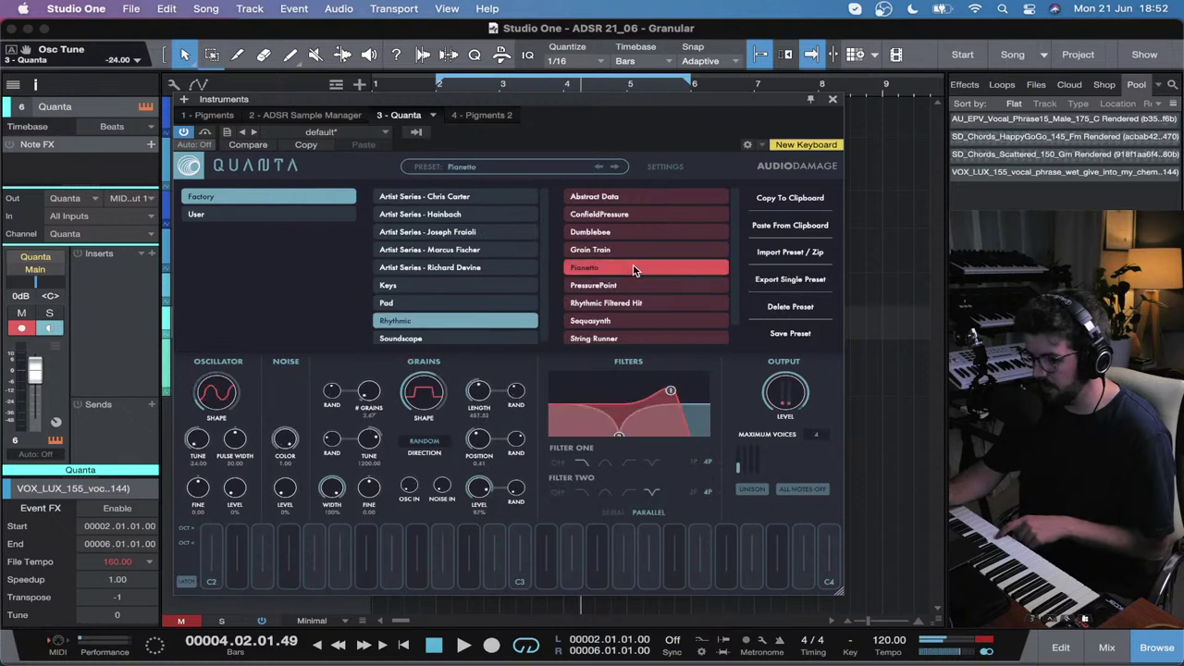
# Step: Play the song from bar 2 while balancing the Quanta track volume, first at -5.5 dB and finally at -3.9 dB
pyautogui.click(831, 102)
pyautogui.click(439, 87)
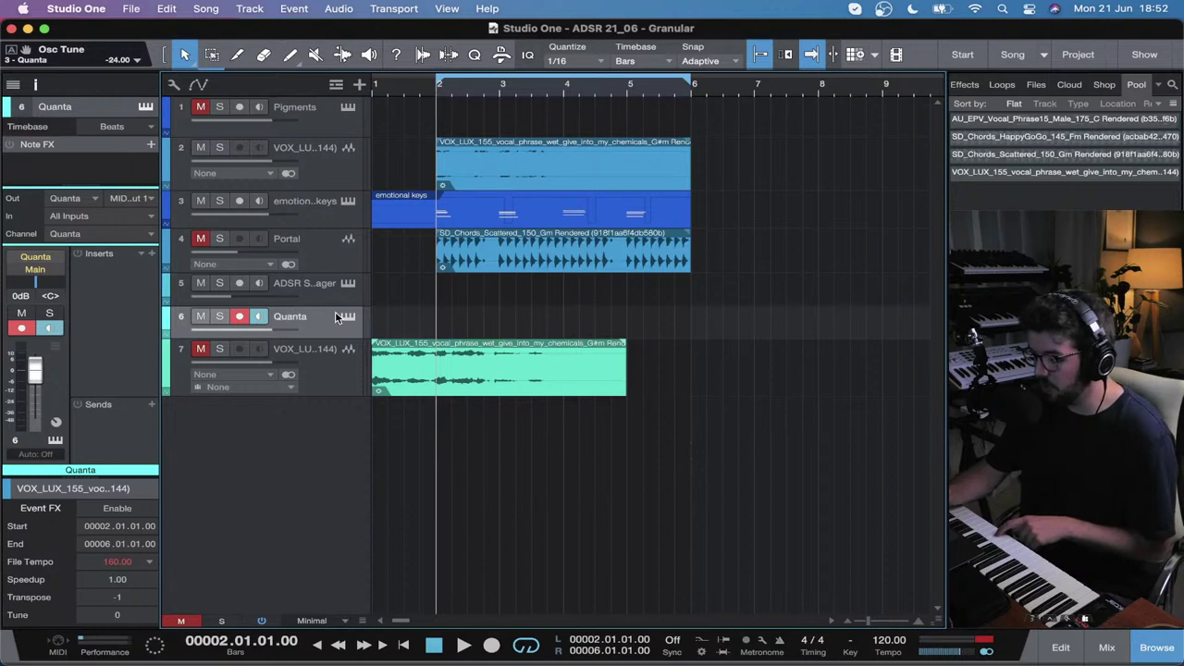
pyautogui.press('space')
pyautogui.moveTo(265, 325); pyautogui.dragTo(252, 325)
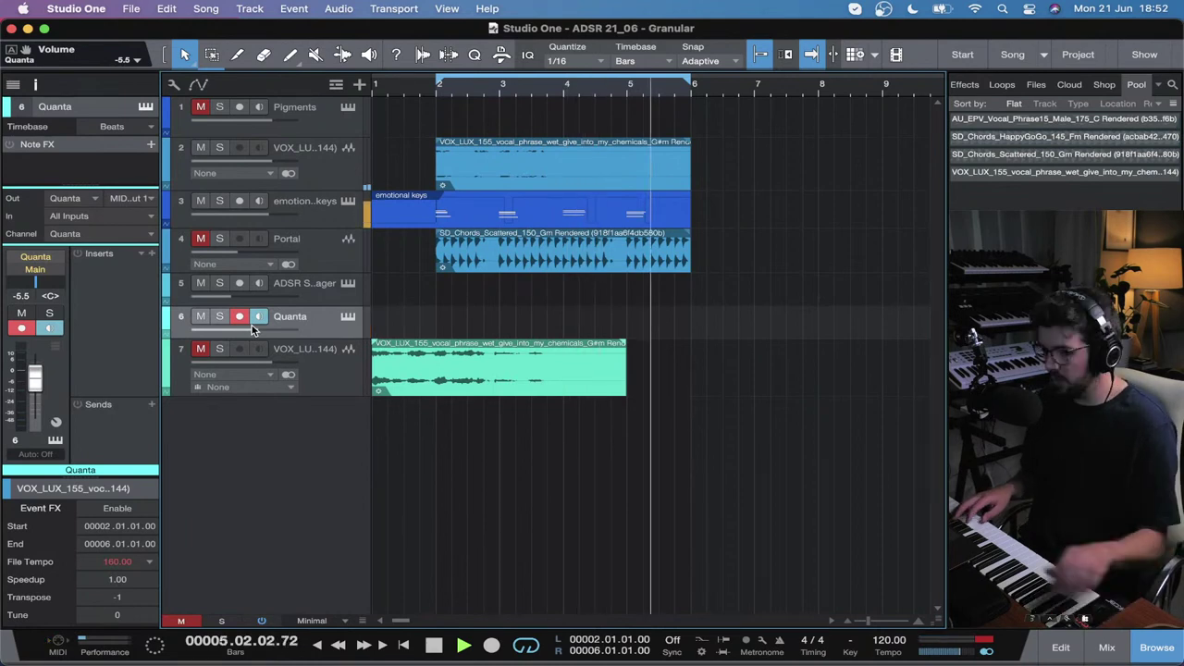
pyautogui.press('space')
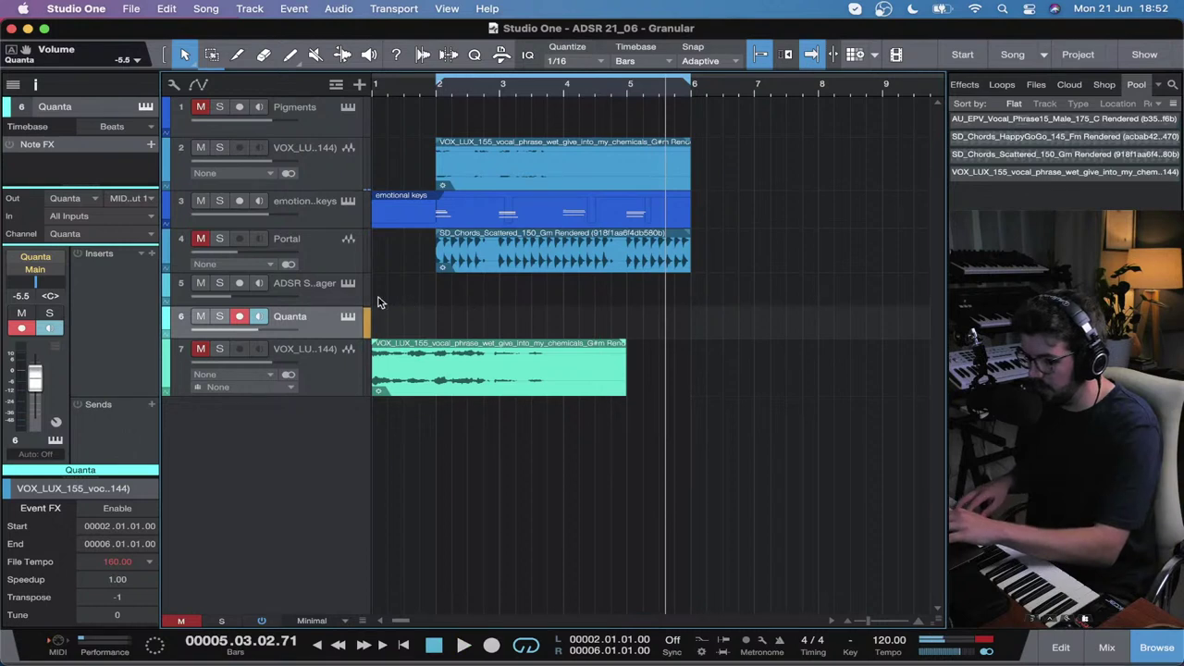
pyautogui.press('F11')
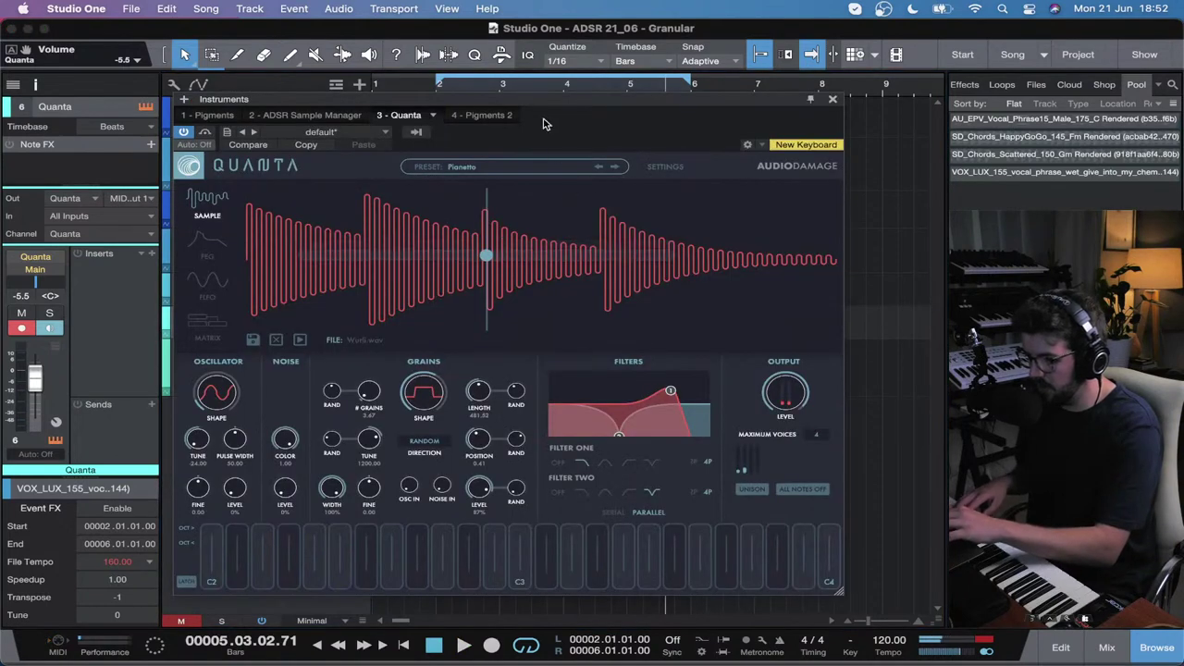
pyautogui.press('space')
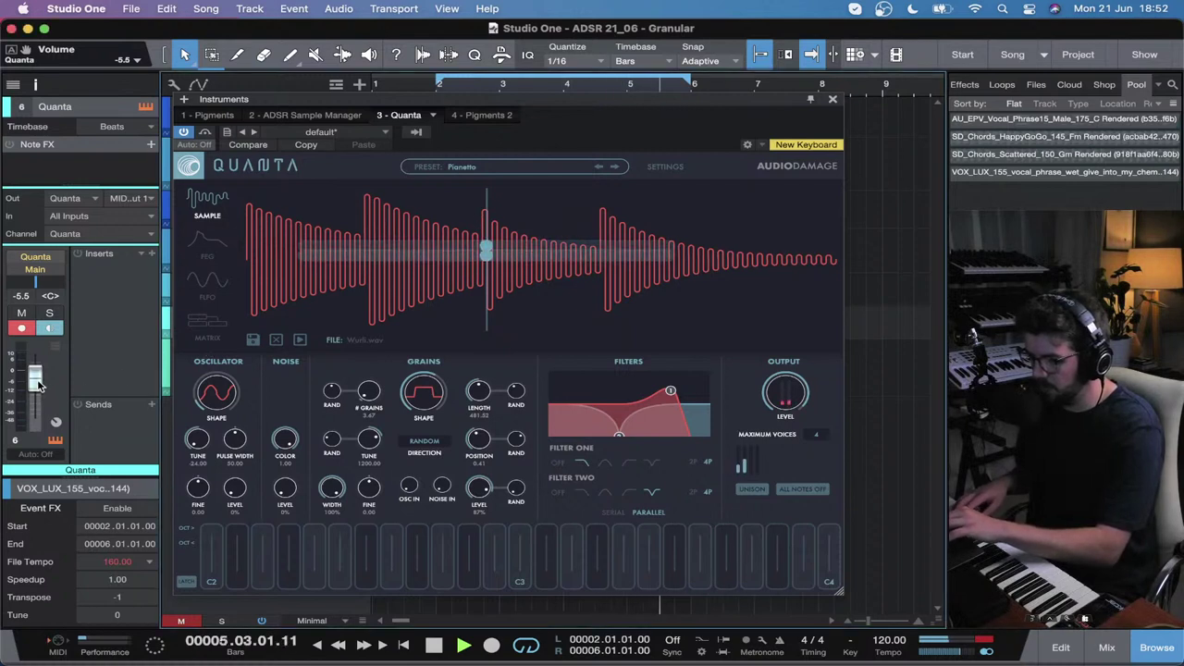
pyautogui.moveTo(39, 384); pyautogui.dragTo(38, 379)
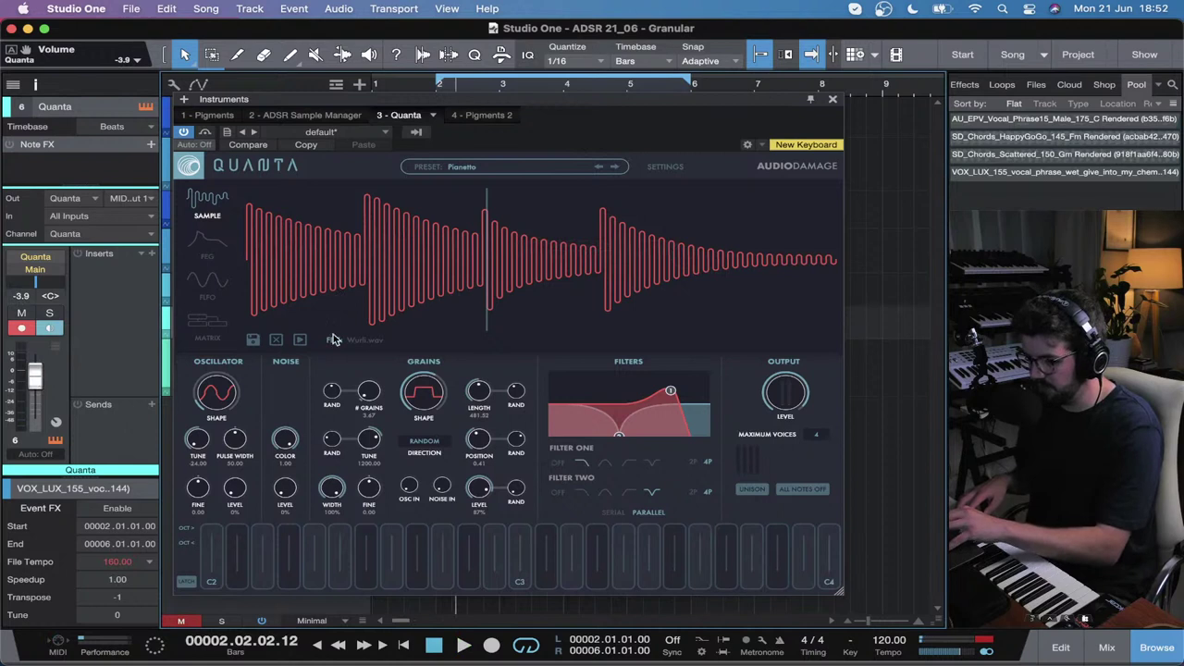
# Step: Move the source position to 0.21 and step forward through the presets to Clouded Apollo
pyautogui.moveTo(361, 341); pyautogui.dragTo(362, 344)
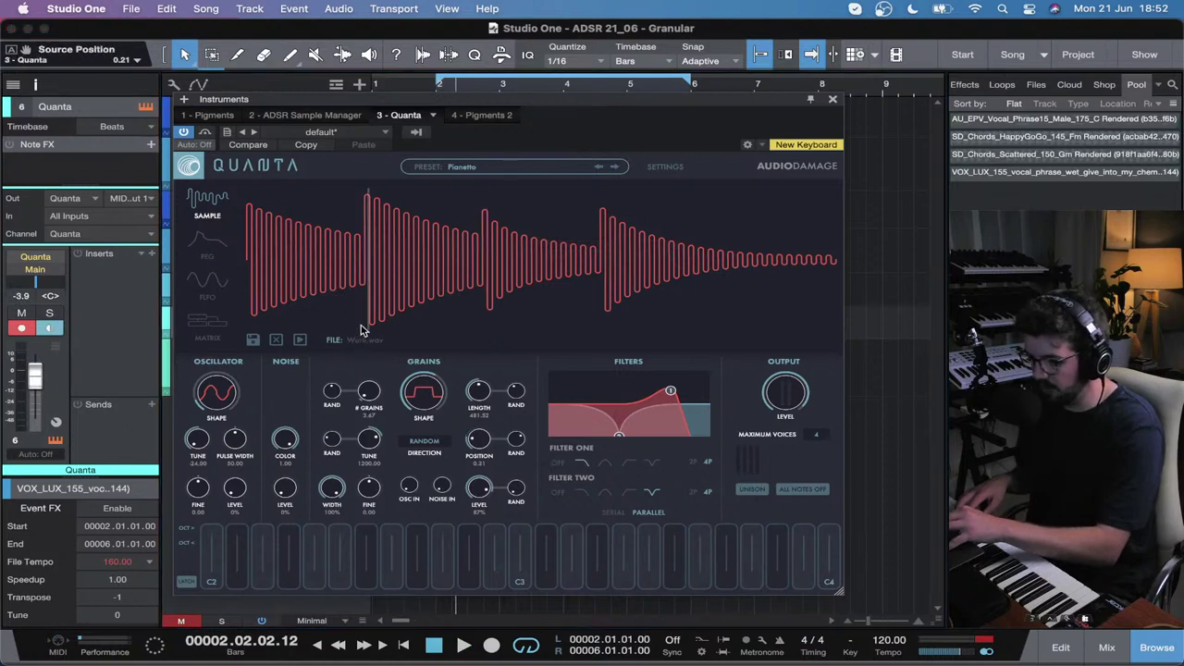
pyautogui.click(618, 167)
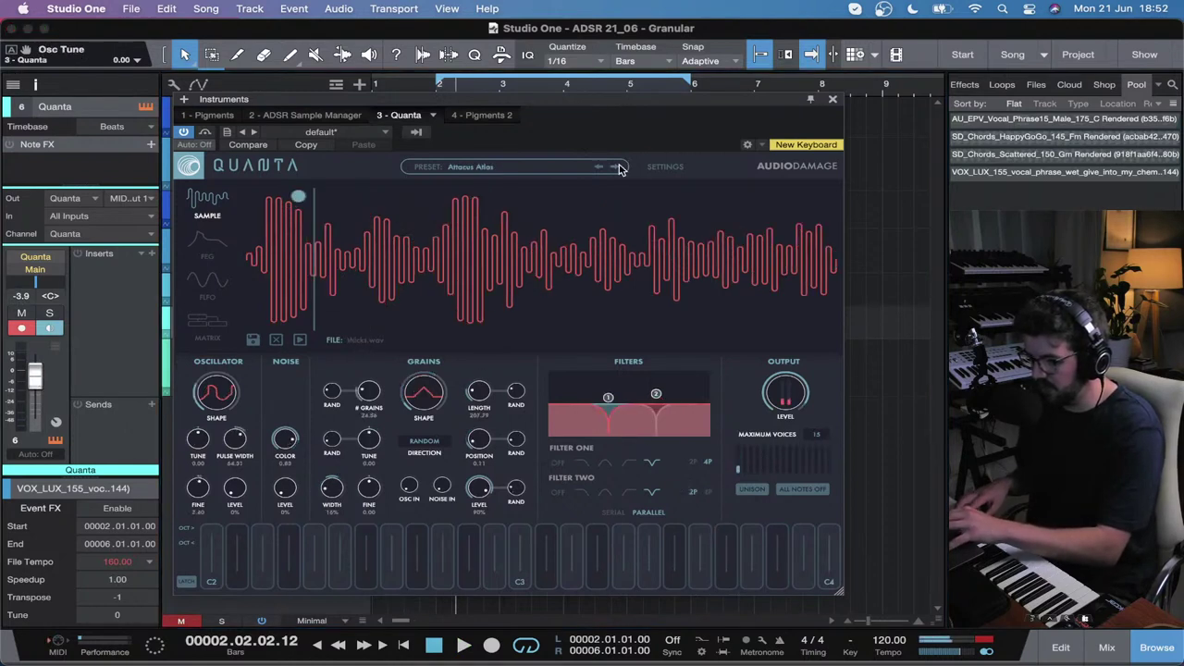
pyautogui.click(618, 167)
pyautogui.click(618, 168)
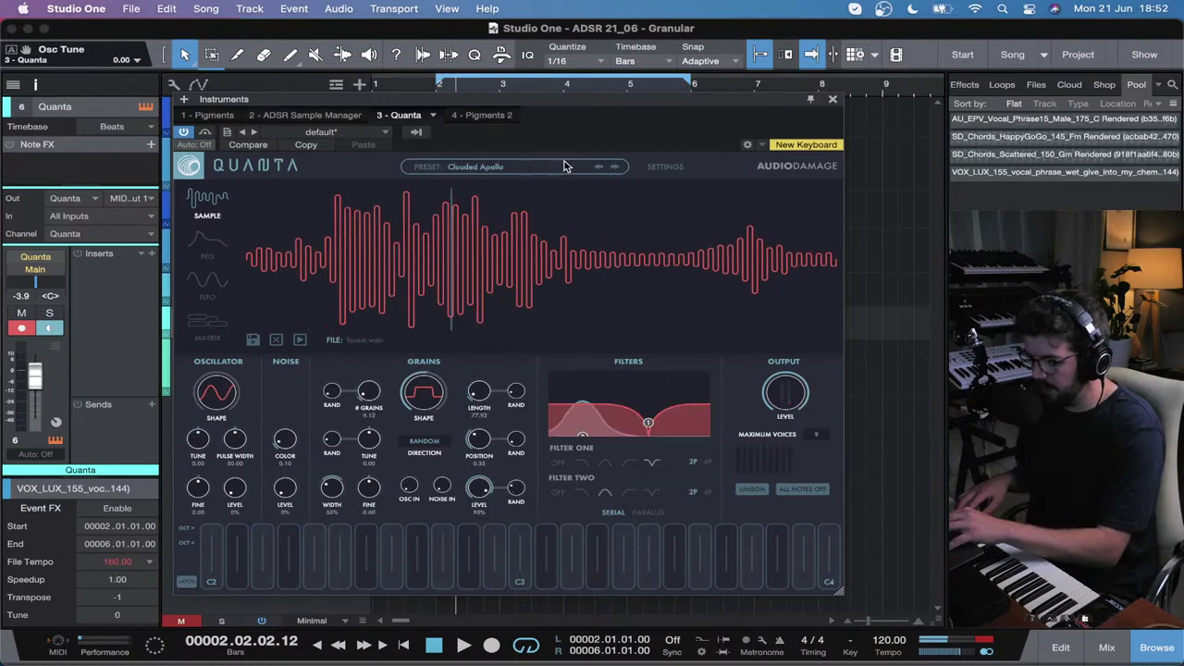
# Step: Audition the Factory Pad presets CaptiveChords, ComplicatedPad, HollowHighpass, ReverseWave, SeaMinor, SoftSynth and Bandpass Sweep
pyautogui.click(509, 166)
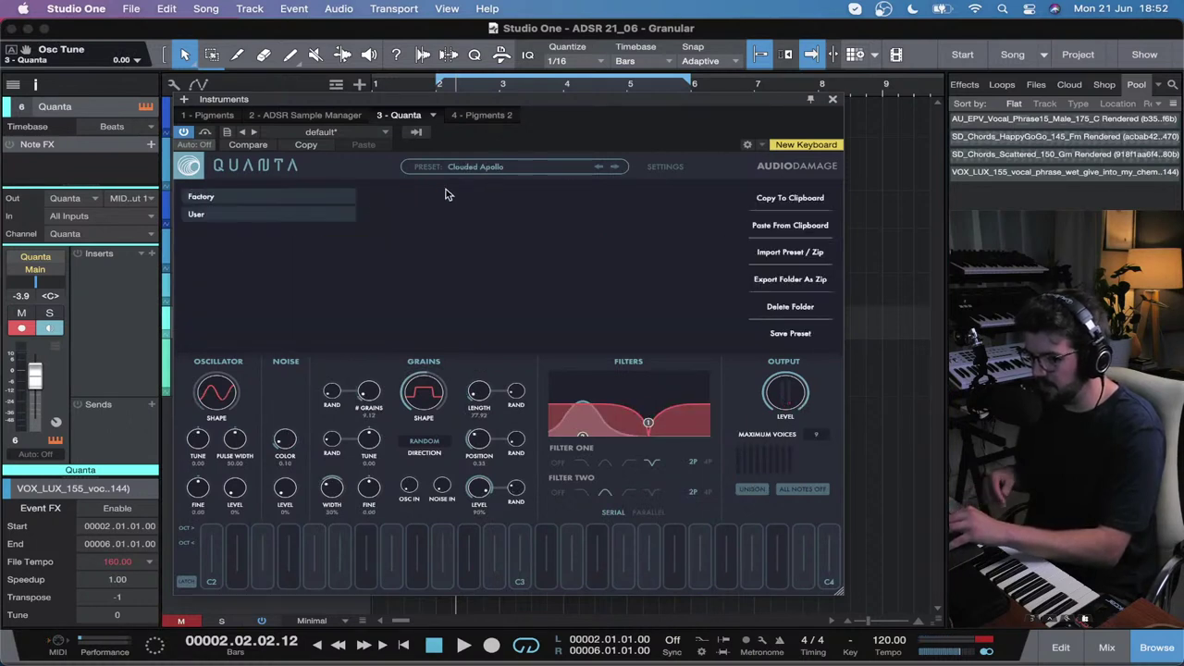
pyautogui.click(328, 198)
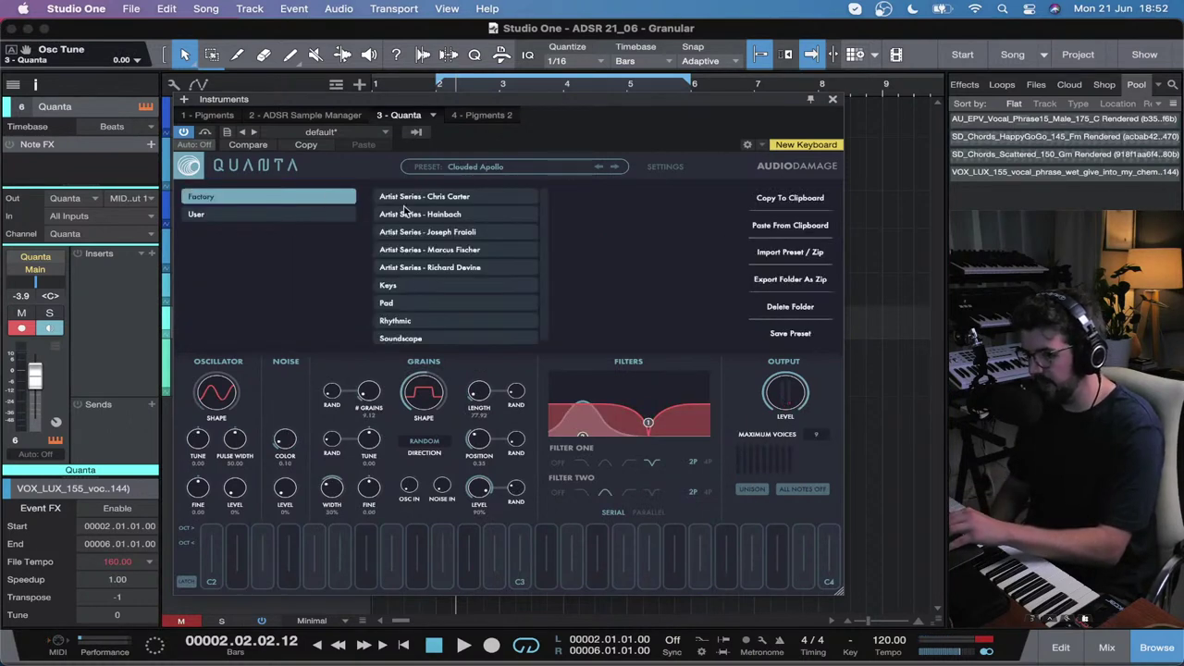
pyautogui.click(393, 301)
pyautogui.click(592, 232)
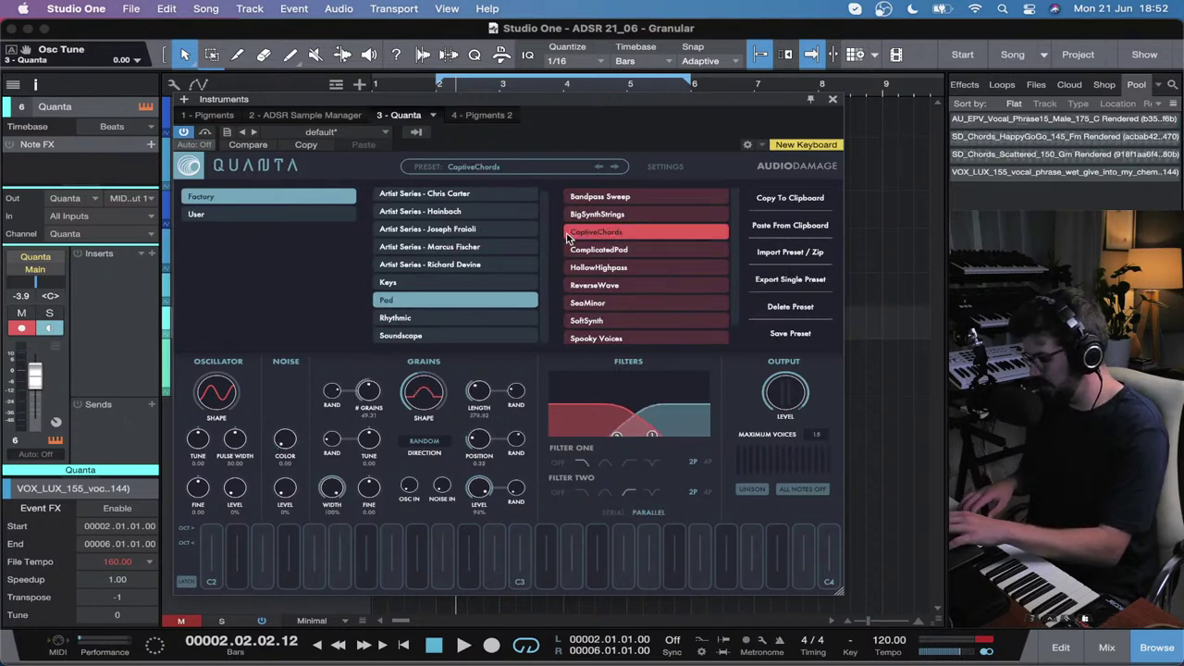
pyautogui.click(580, 259)
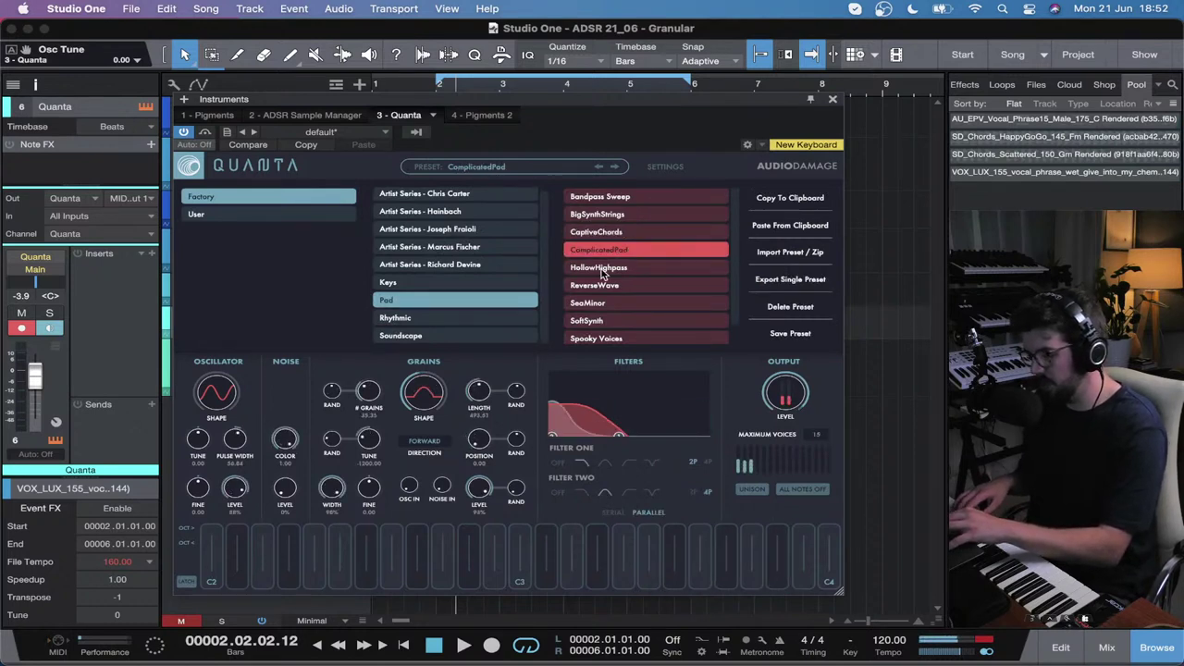
pyautogui.click(605, 270)
pyautogui.click(606, 289)
pyautogui.click(606, 305)
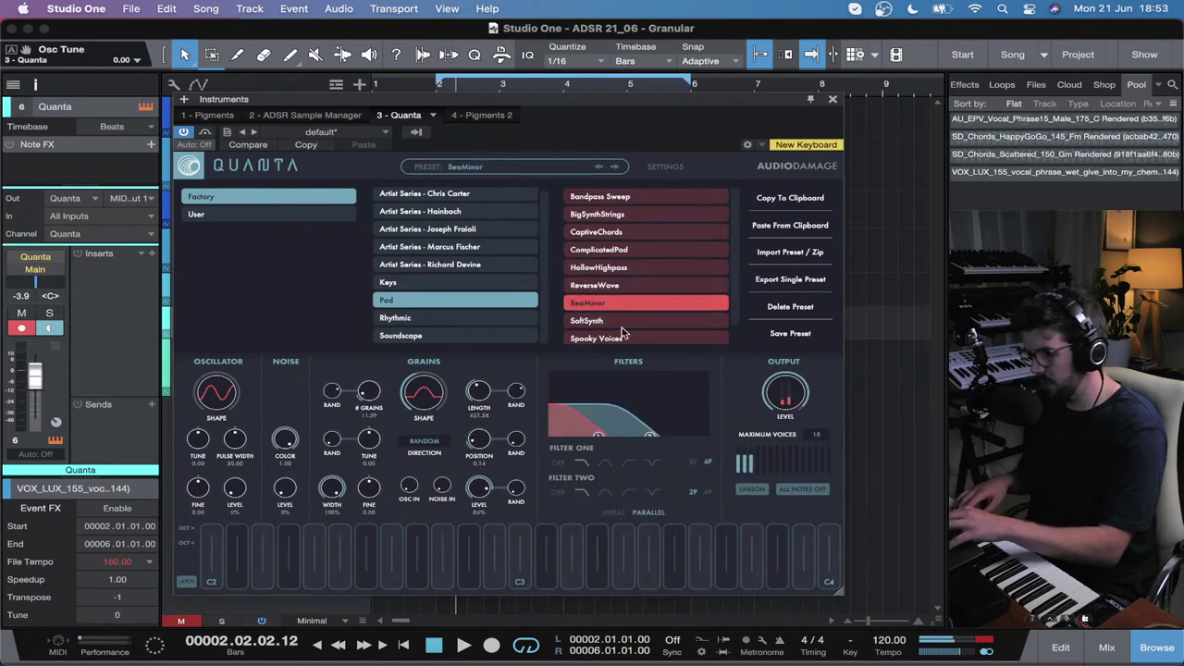
pyautogui.click(621, 323)
pyautogui.click(658, 192)
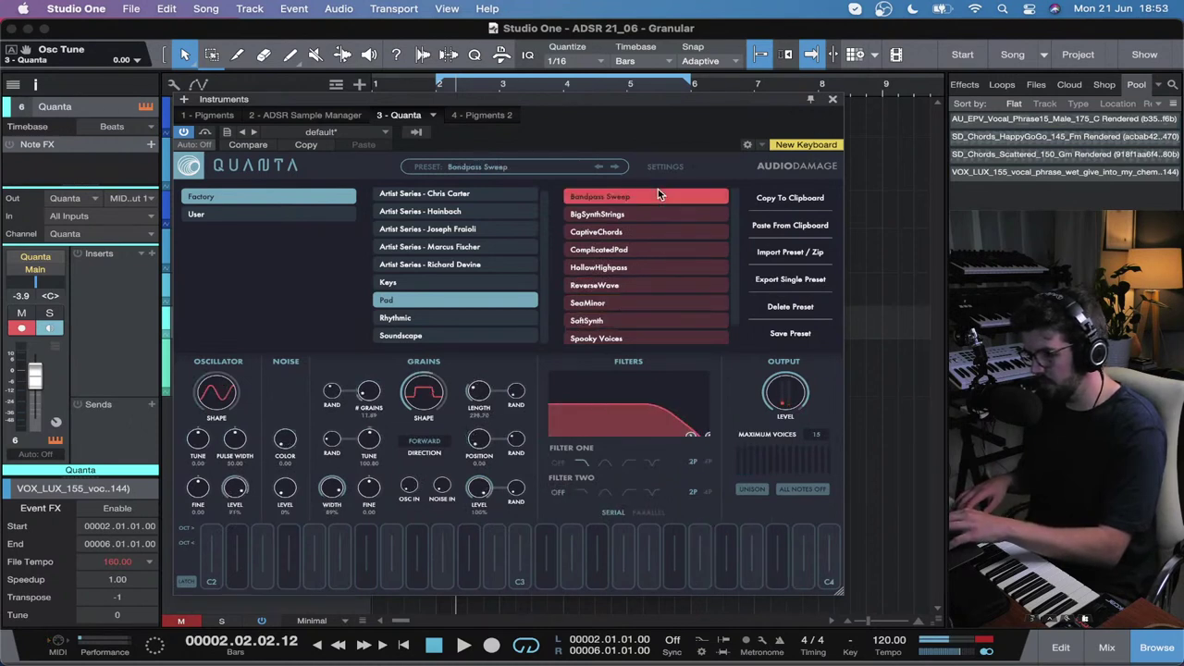
# Step: Load the Wavetable Wanderer preset from the Factory Pad folder and return to the arrangement
pyautogui.scroll(-1, 639, 282)
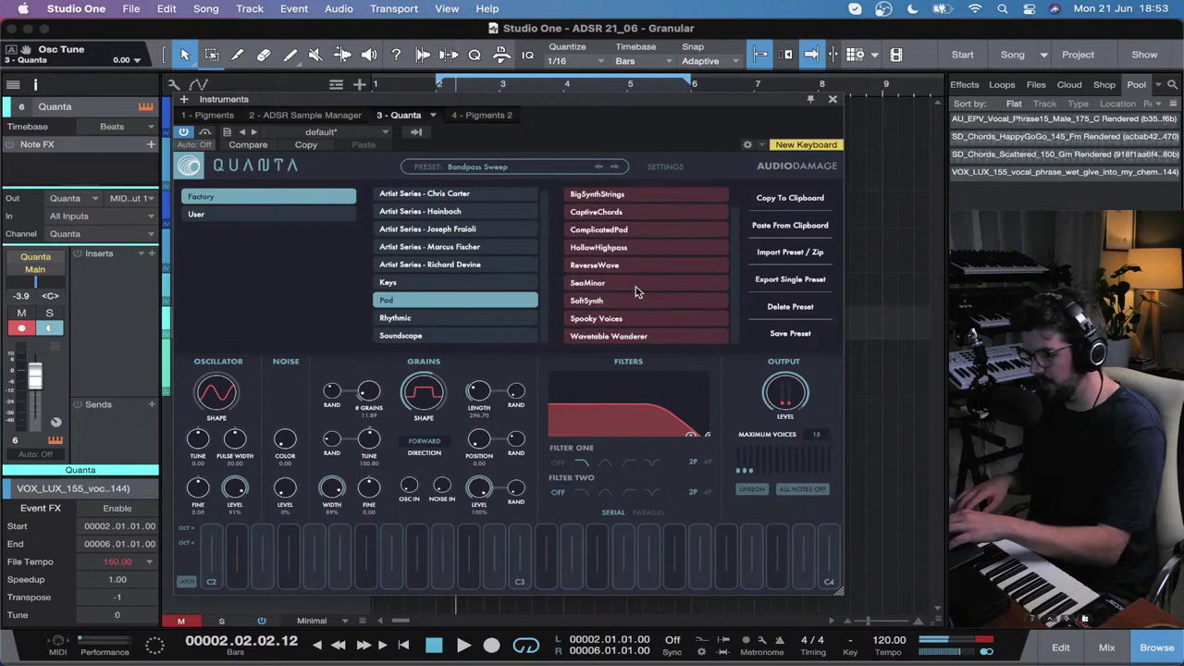
pyautogui.click(628, 311)
pyautogui.click(619, 337)
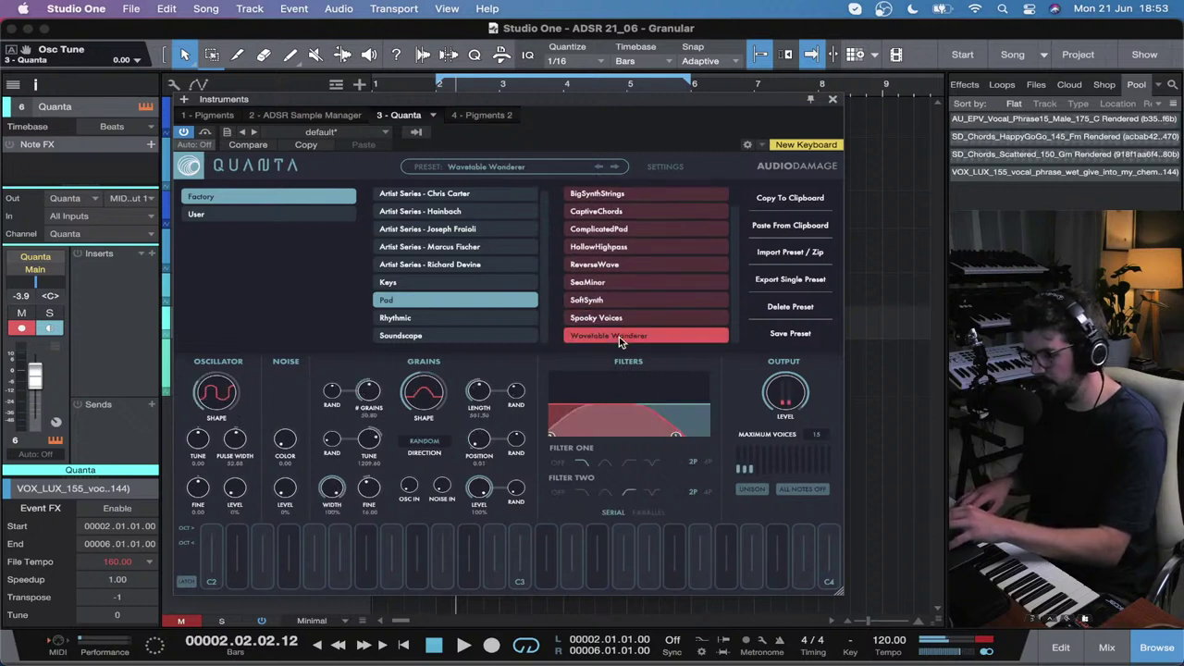
pyautogui.click(469, 164)
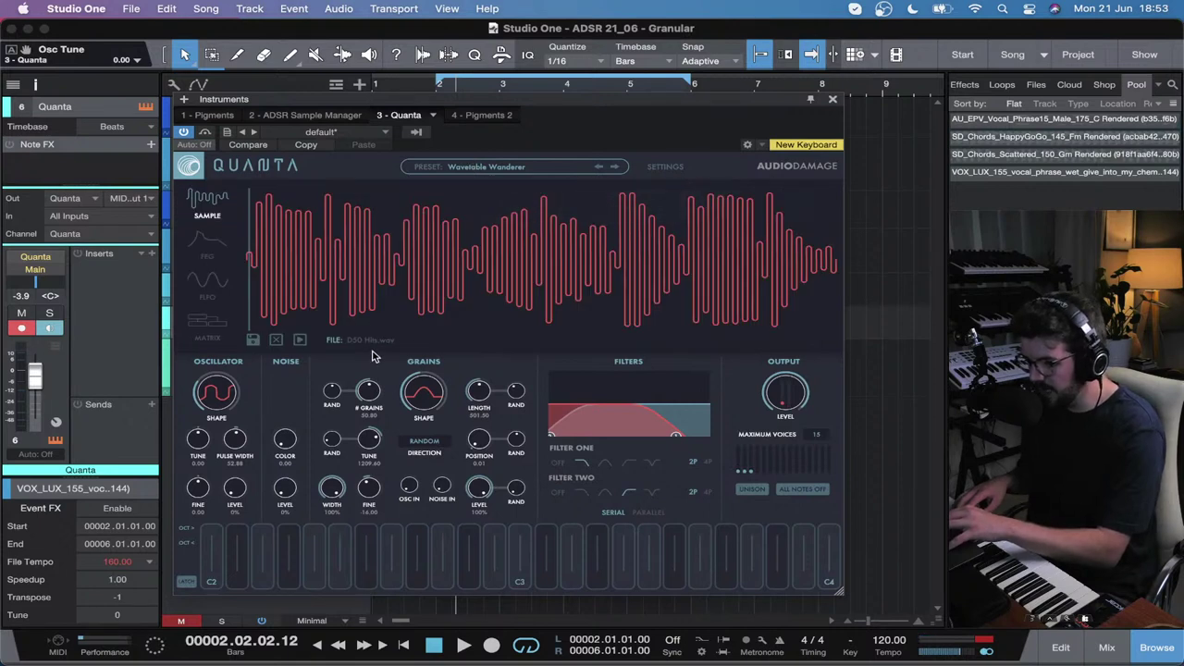
pyautogui.click(832, 100)
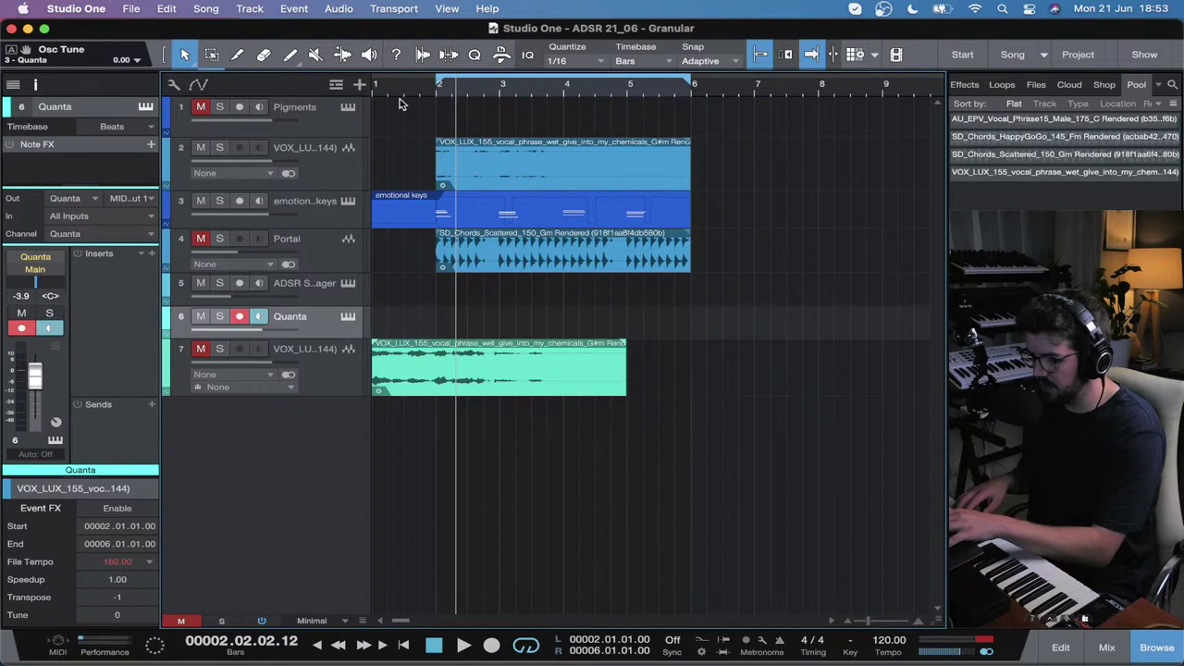
# Step: Try recording a new part on the Quanta track during playback and undo the take
pyautogui.press('space')
pyautogui.click(491, 645)
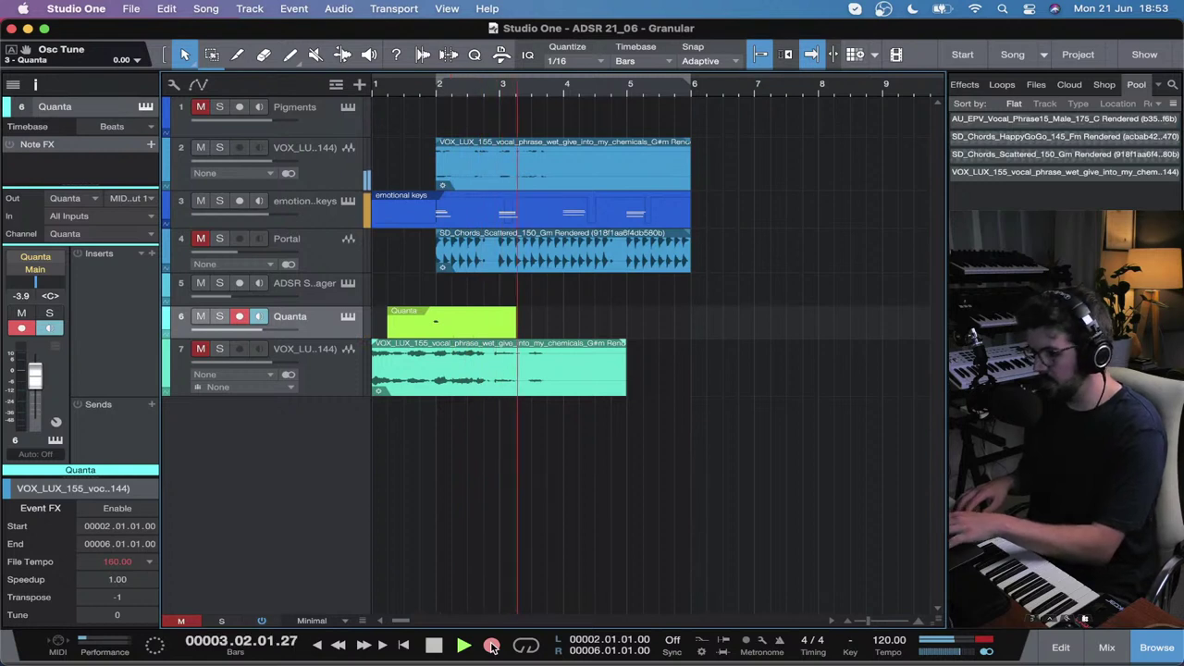
pyautogui.press('space')
pyautogui.press('super+z')
# Step: Copy the emotional keys clip onto the Quanta track and reorder Quanta directly beneath the emotional keys track
pyautogui.click(550, 206)
pyautogui.moveTo(550, 205); pyautogui.dragTo(527, 325)
pyautogui.click(260, 316)
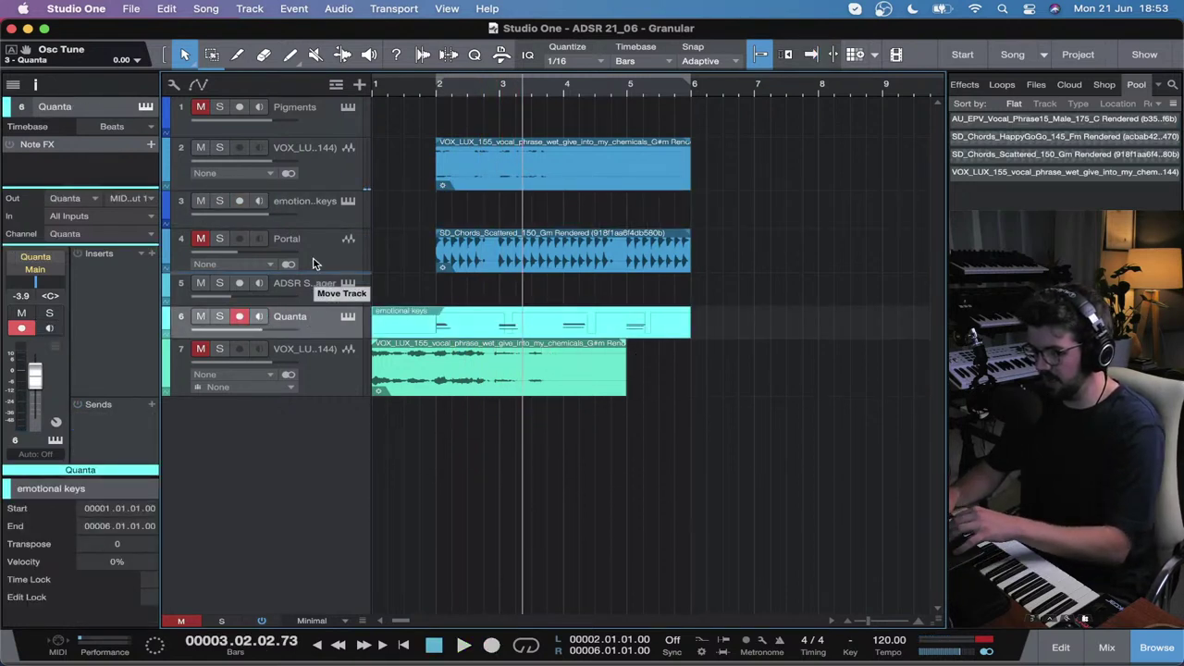
pyautogui.moveTo(311, 237)
pyautogui.mouseDown()
pyautogui.moveTo(312, 251)
pyautogui.moveTo(319, 230)
pyautogui.mouseUp()
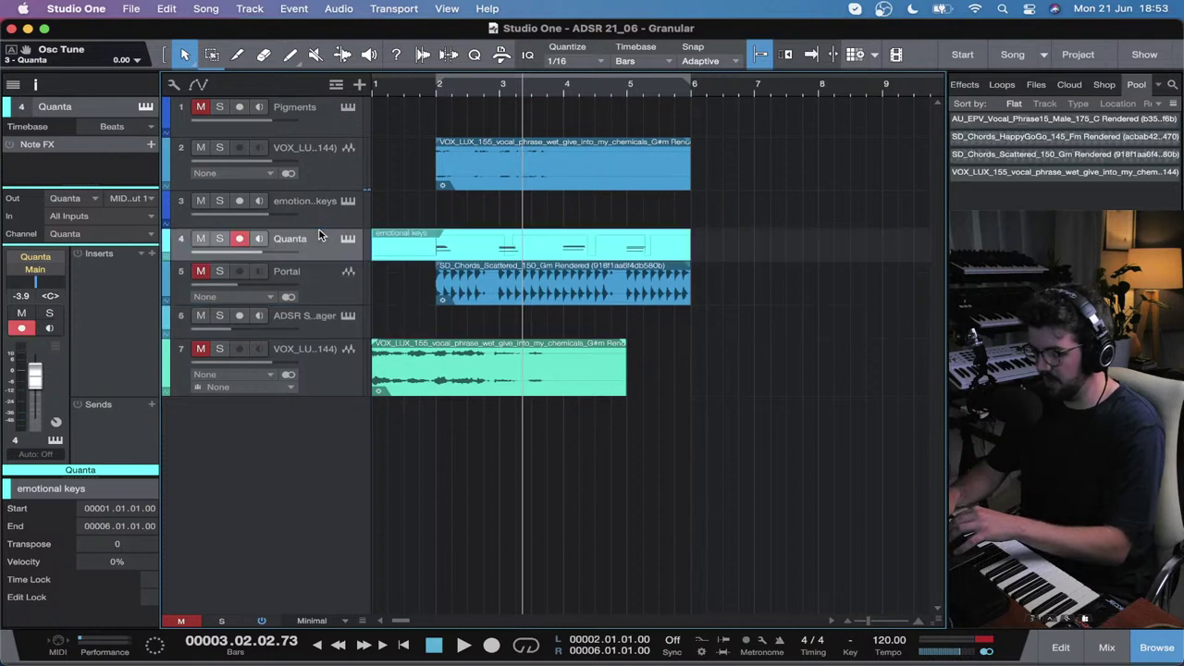
pyautogui.moveTo(444, 243); pyautogui.dragTo(447, 219)
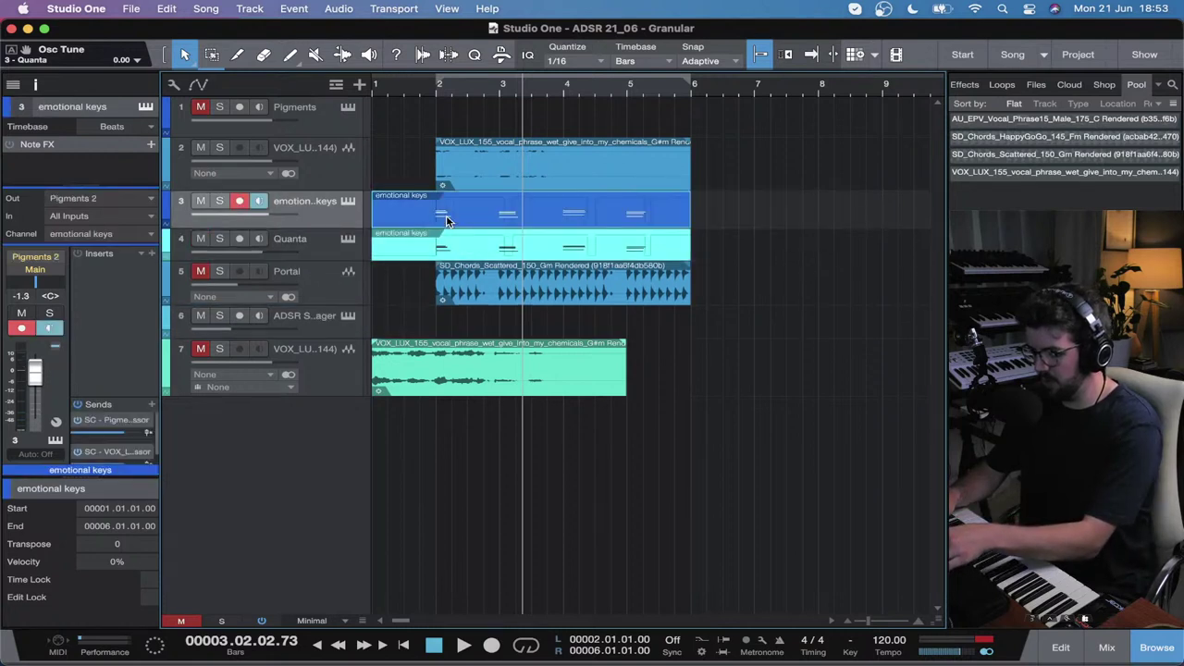
# Step: Loop playback from bar 2 with Quanta's monitoring off, setting Quanta's volume to about -9.7 dB and the upper vocal track's to -12 dB
pyautogui.click(439, 92)
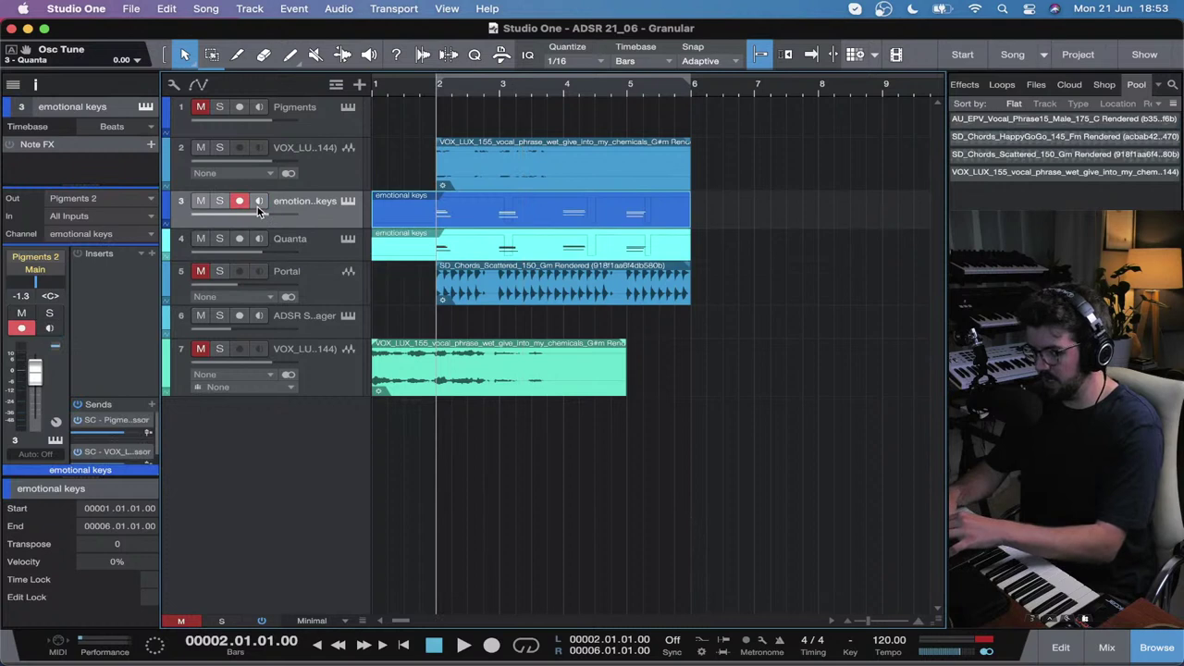
pyautogui.rightClick(273, 250)
pyautogui.click(289, 238)
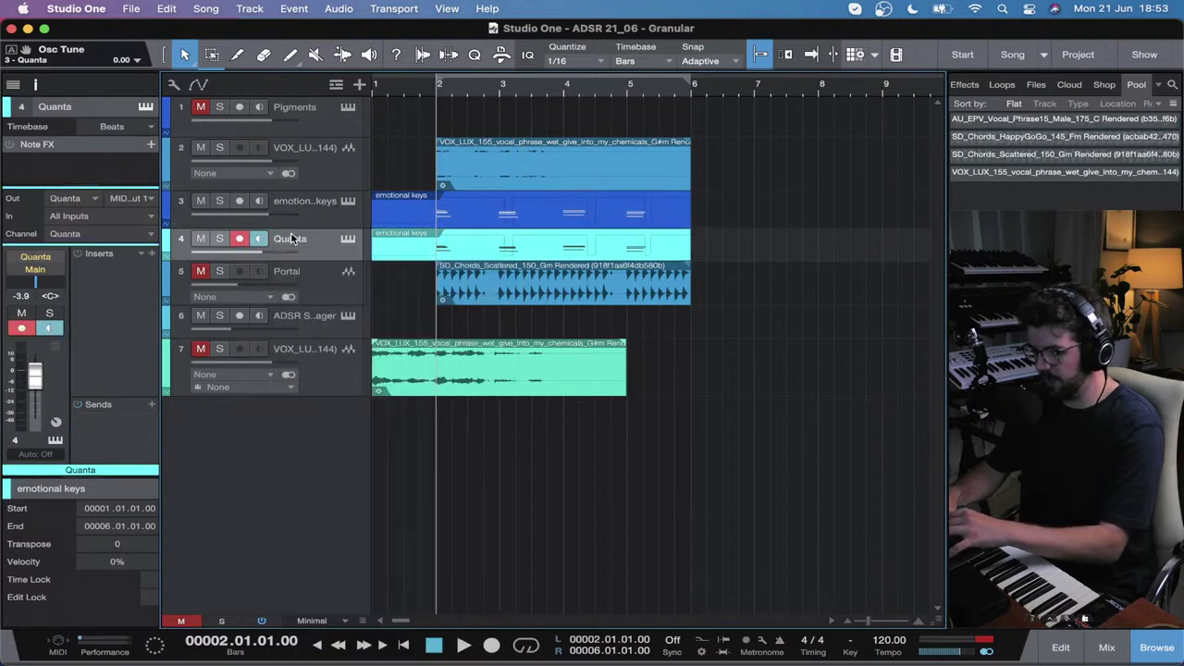
pyautogui.click(259, 239)
pyautogui.moveTo(264, 250)
pyautogui.mouseDown()
pyautogui.moveTo(238, 249)
pyautogui.moveTo(250, 256)
pyautogui.mouseUp()
pyautogui.press('space')
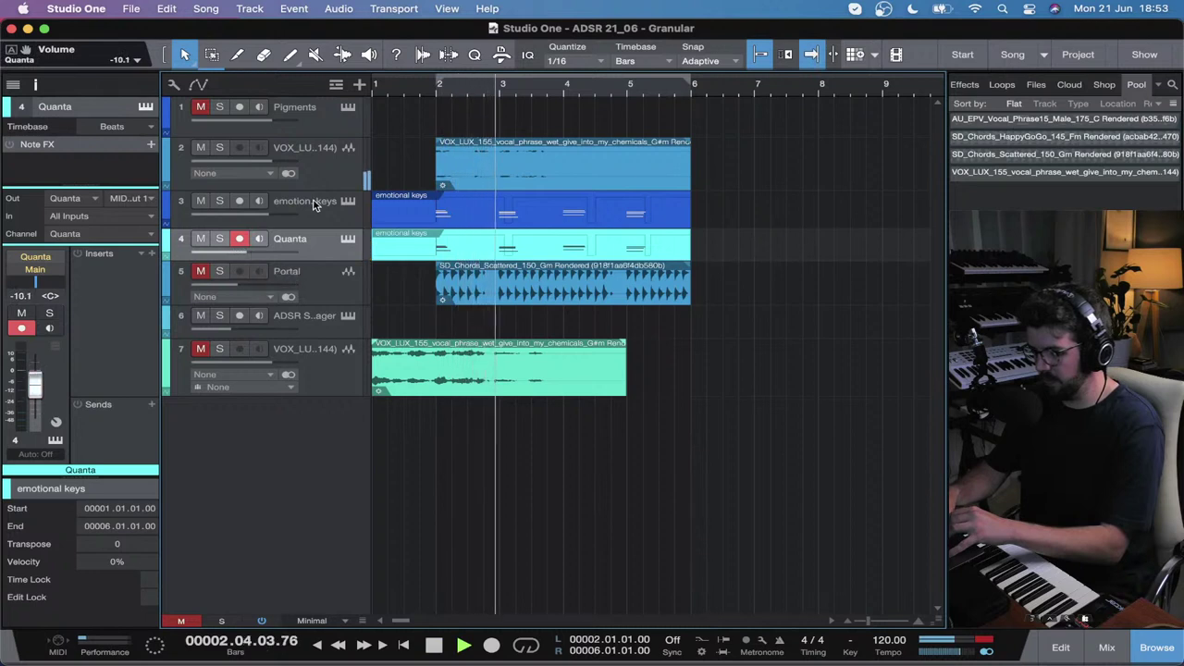
pyautogui.moveTo(282, 159)
pyautogui.mouseDown()
pyautogui.moveTo(259, 162)
pyautogui.moveTo(271, 158)
pyautogui.mouseUp()
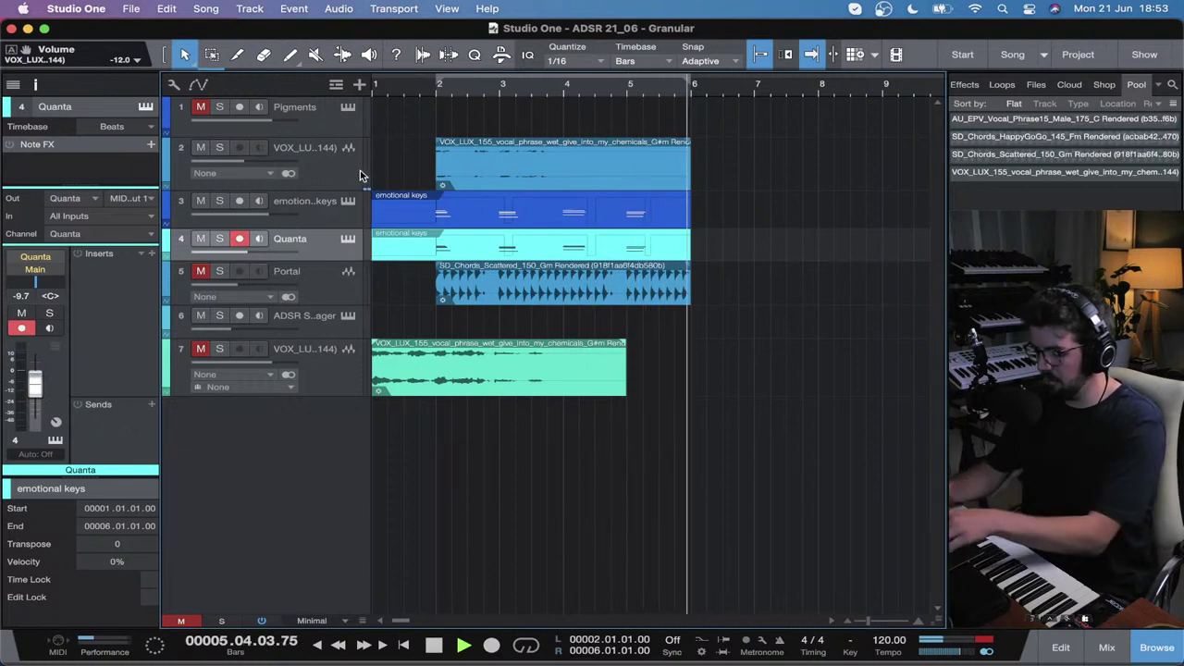
pyautogui.press('/')
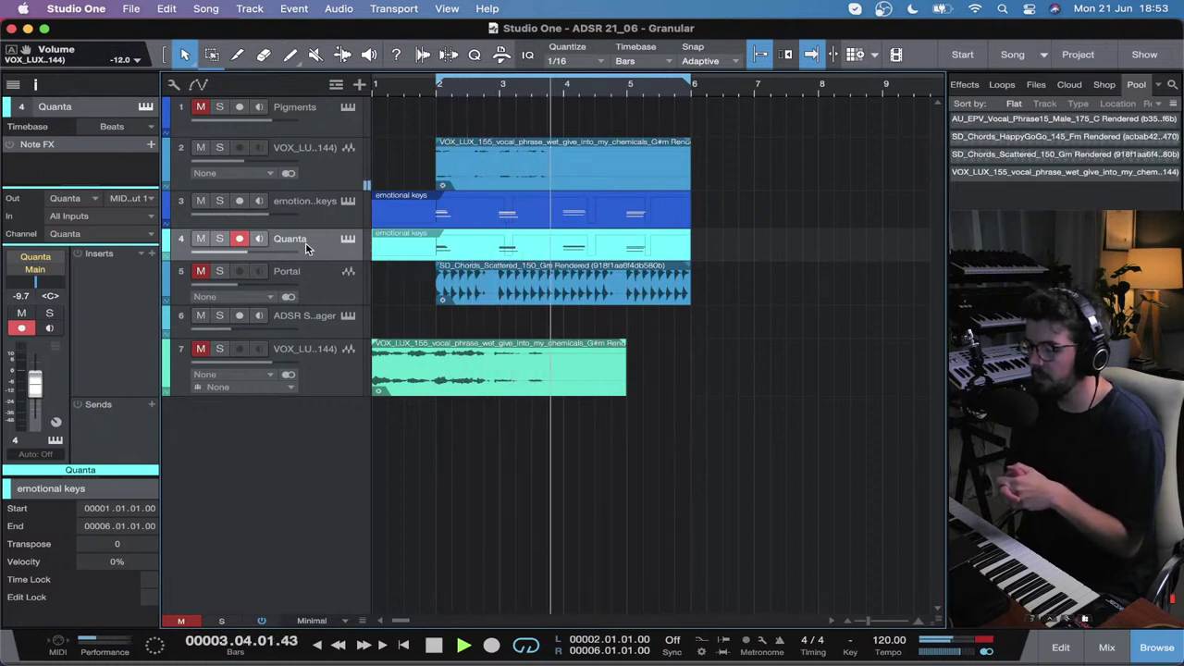
# Step: Turn on Quanta's monitoring, sweep its source position across the sample to 0.00, and select the emotional keys track
pyautogui.press('u')
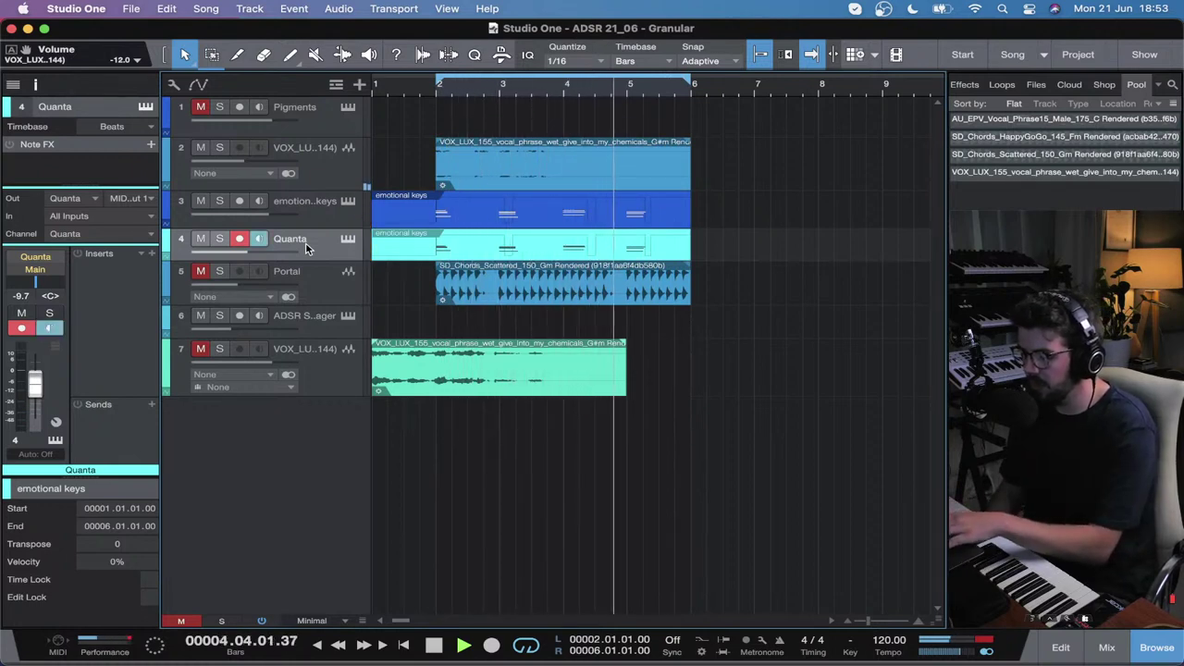
pyautogui.click(348, 240)
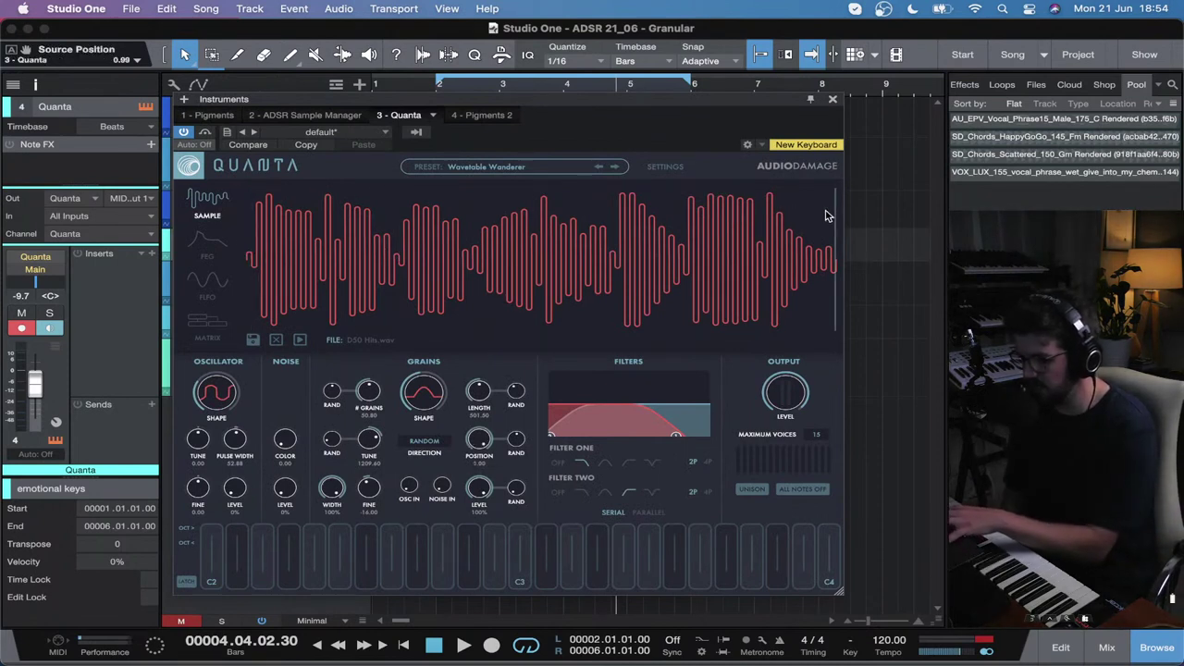
pyautogui.click(834, 99)
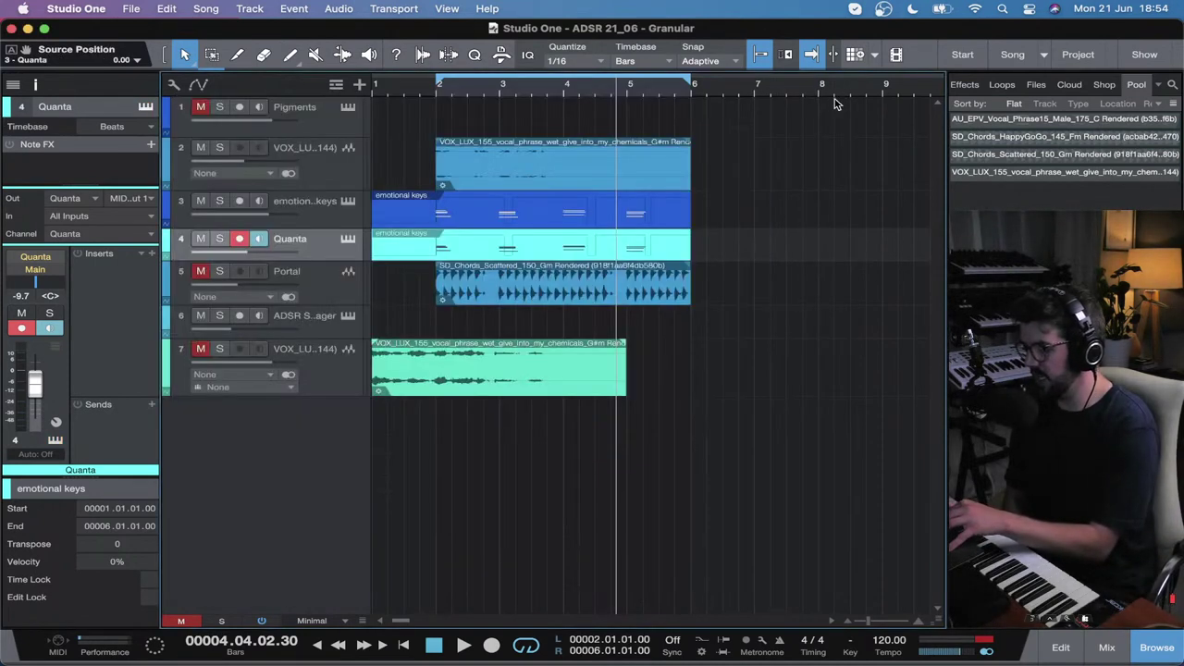
pyautogui.click(328, 202)
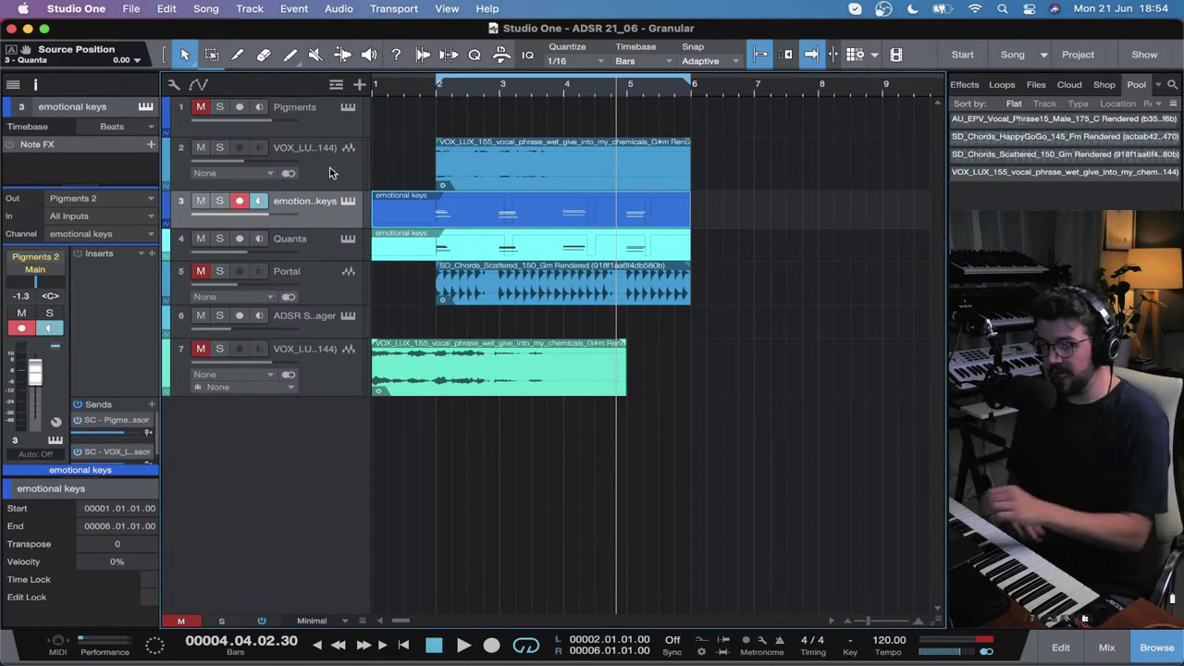
# Step: Open Pigments on the first track and look through the grain envelope shapes available in its granular section
pyautogui.click(324, 116)
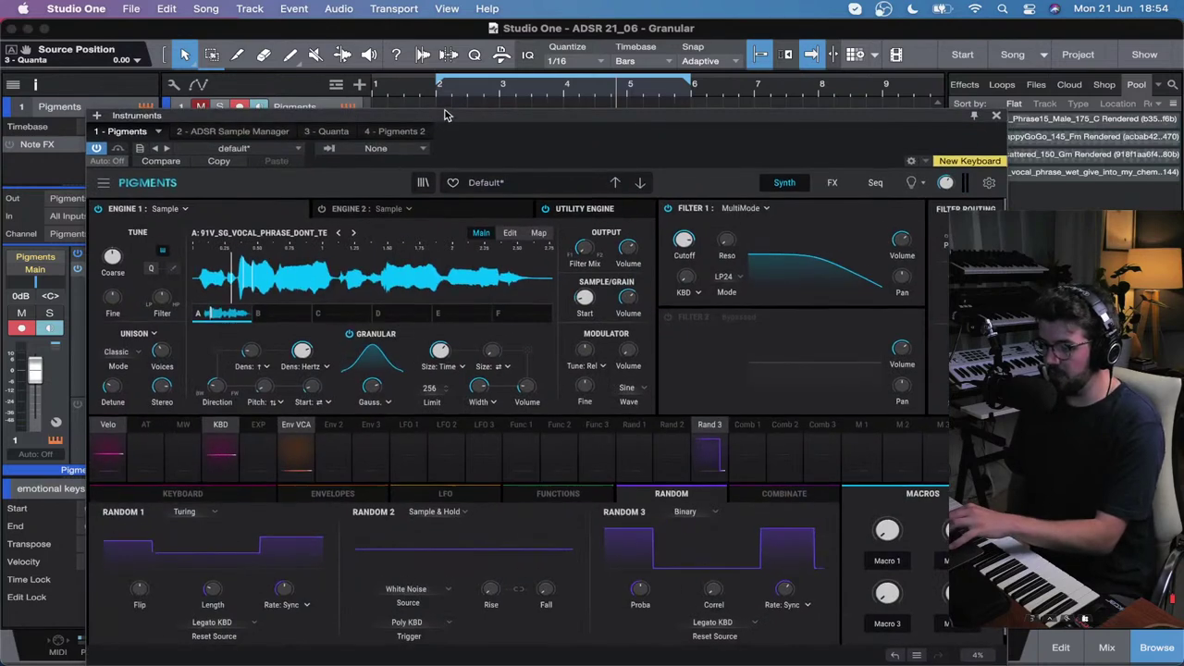
pyautogui.moveTo(442, 115); pyautogui.dragTo(427, 80)
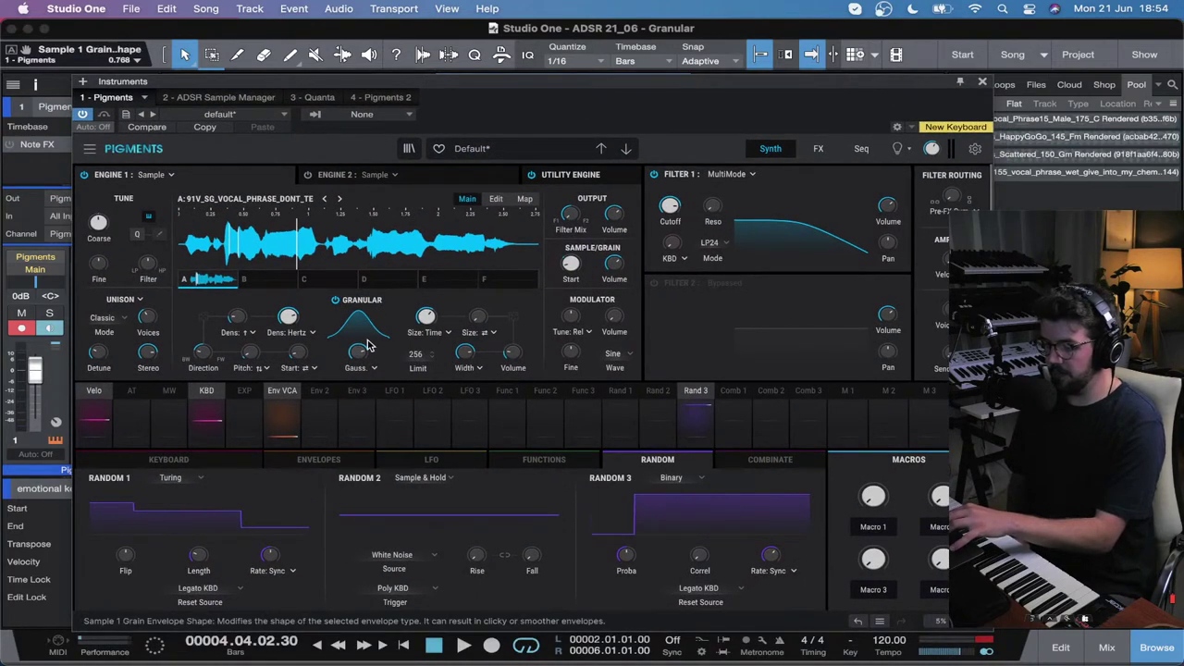
pyautogui.click(368, 367)
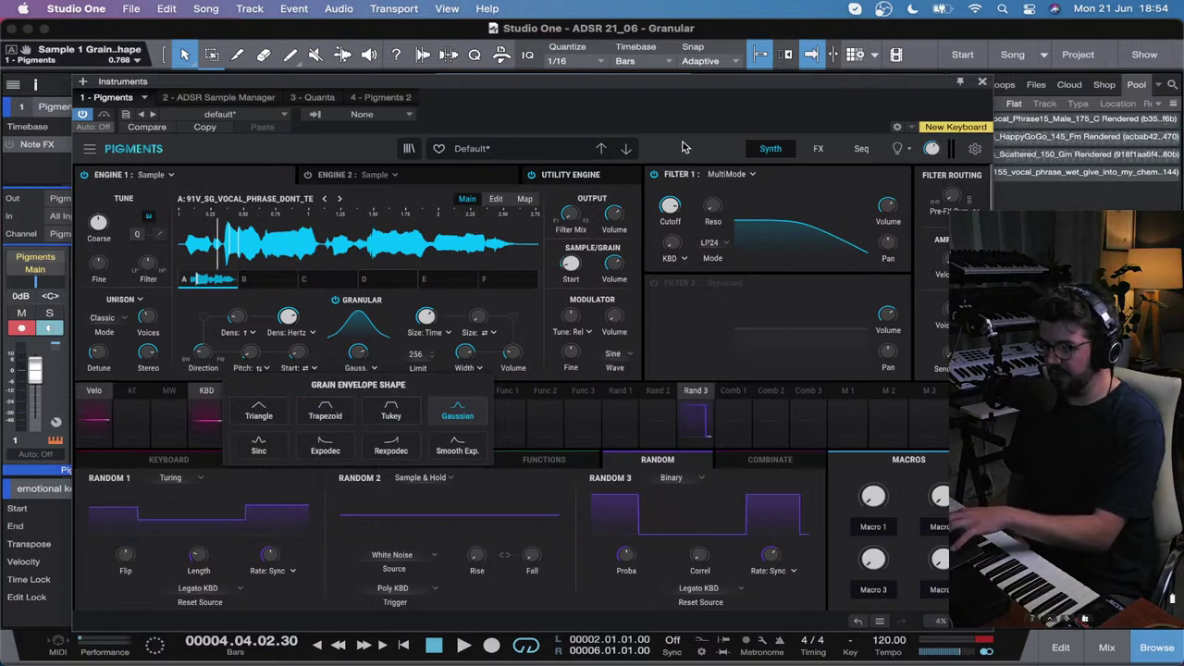
pyautogui.click(982, 81)
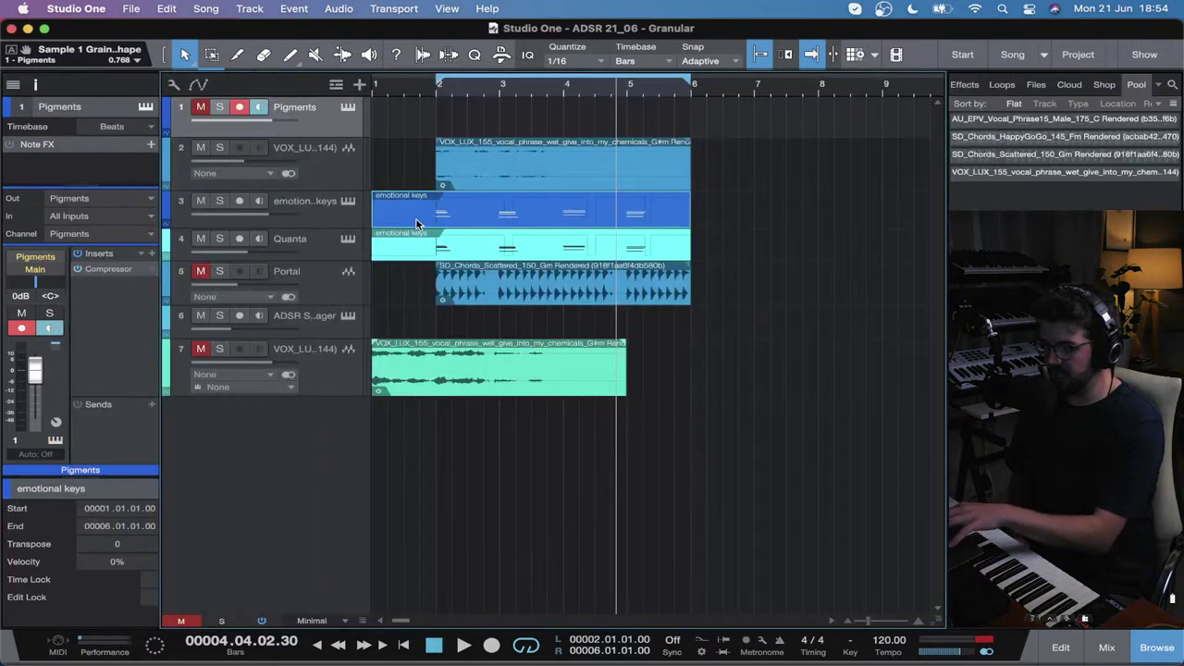
# Step: Inspect Portal's grain controls on the Portal track, followed by Quanta's sample and grain settings on the Quanta track
pyautogui.click(306, 281)
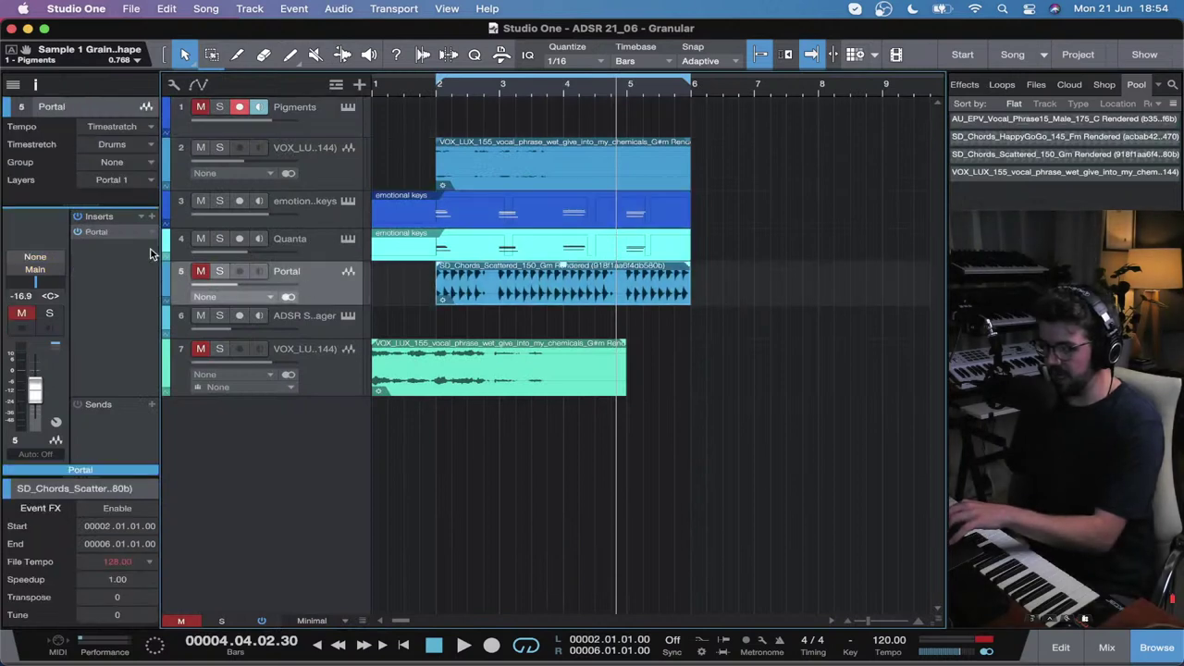
pyautogui.doubleClick(117, 239)
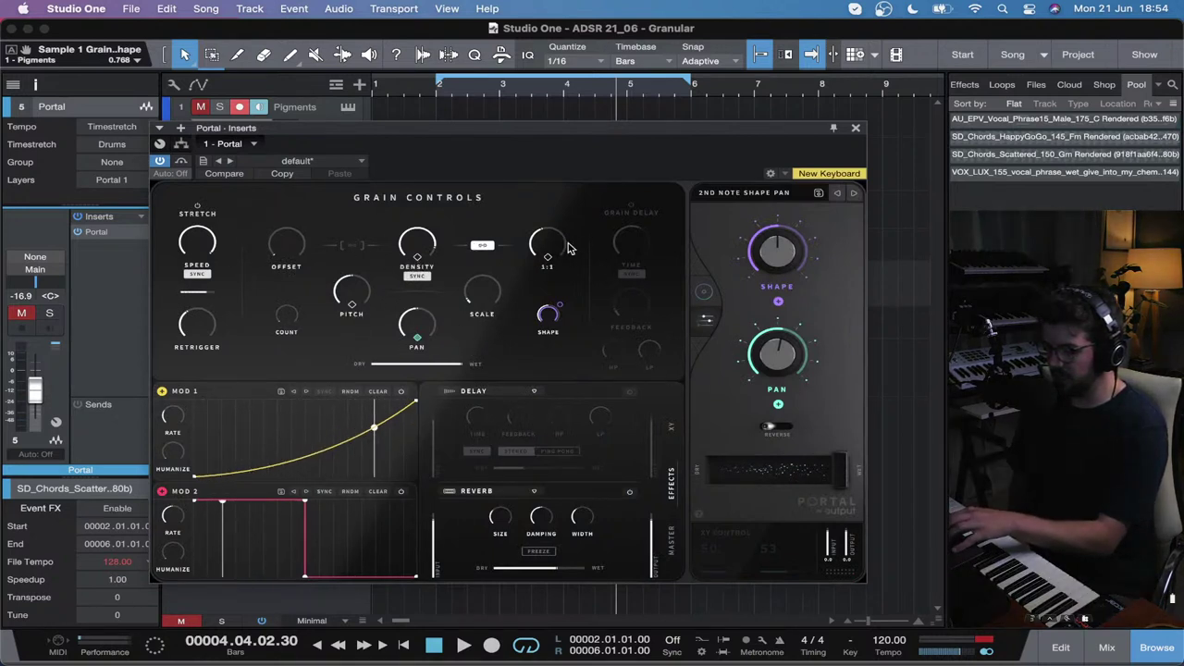
pyautogui.click(474, 244)
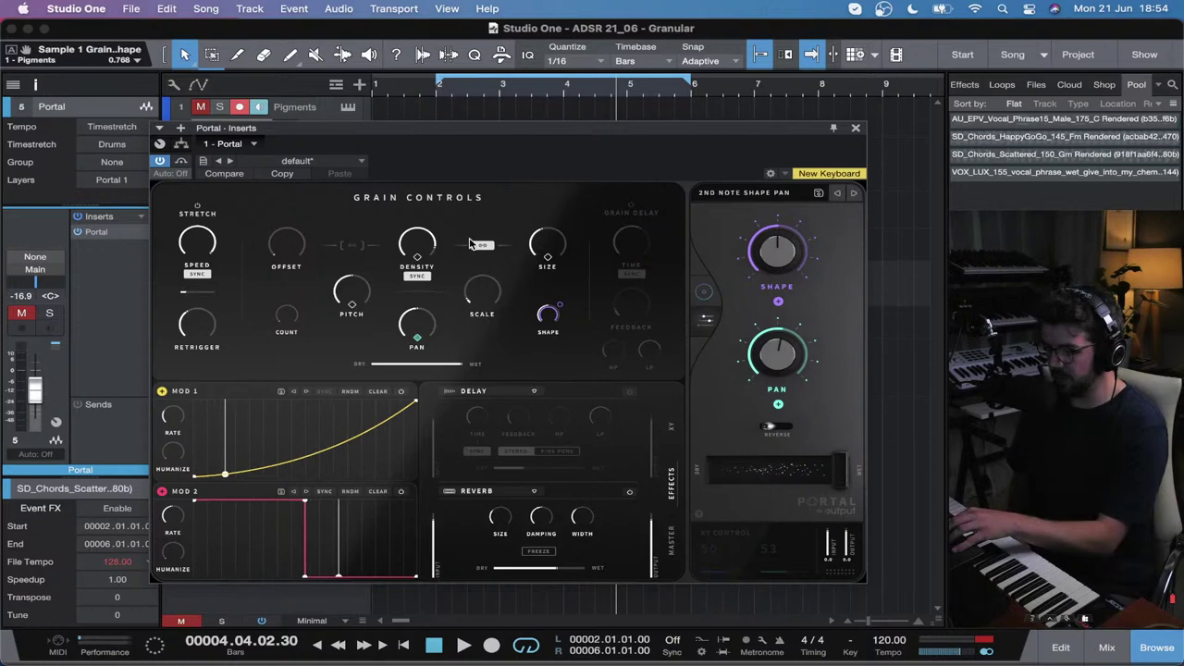
pyautogui.click(854, 127)
pyautogui.click(305, 242)
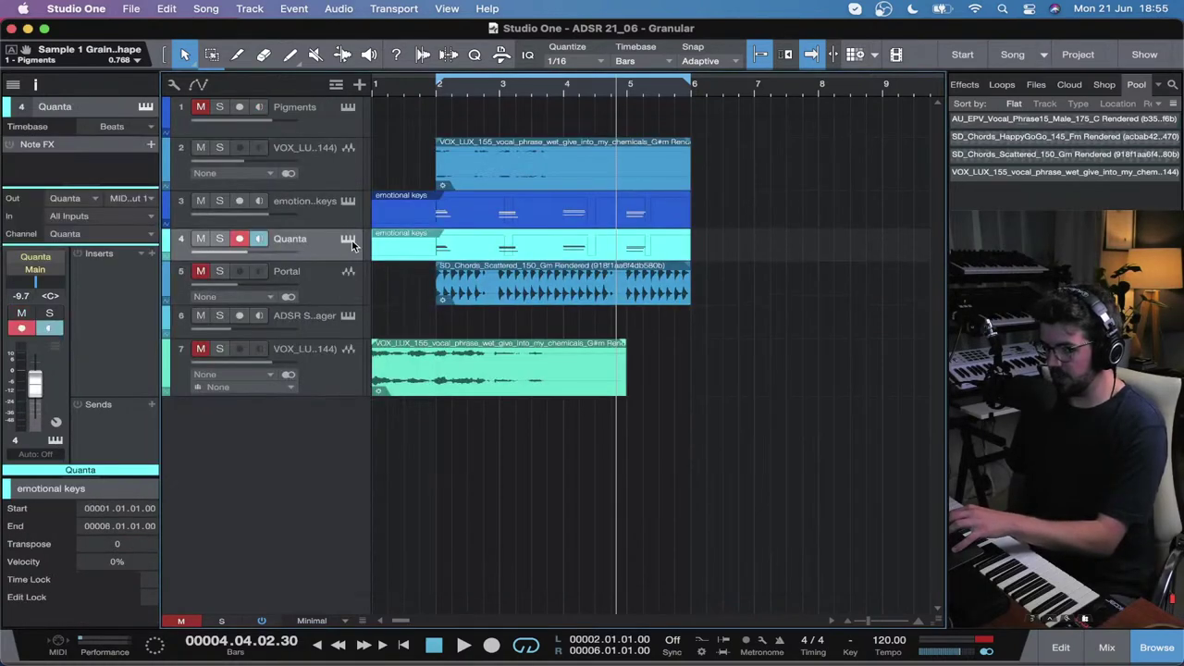
pyautogui.click(352, 242)
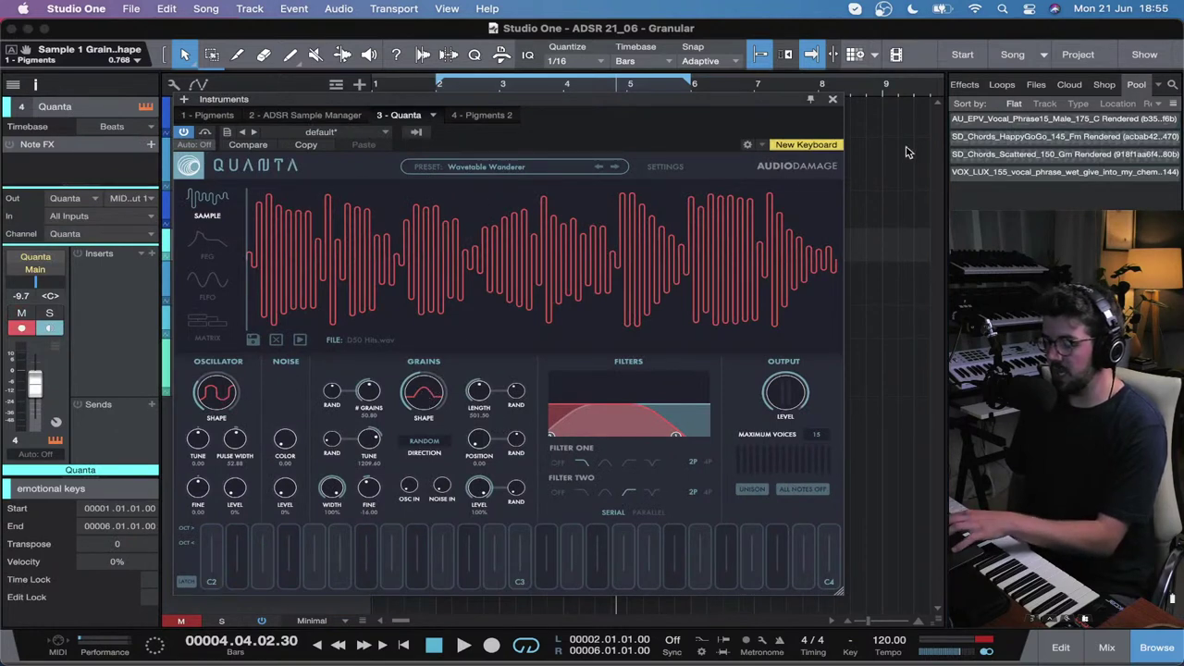
pyautogui.click(832, 98)
# Step: Compare Pigments' sample engine and granular controls with the grain controls in the Portal track's effect
pyautogui.click(332, 124)
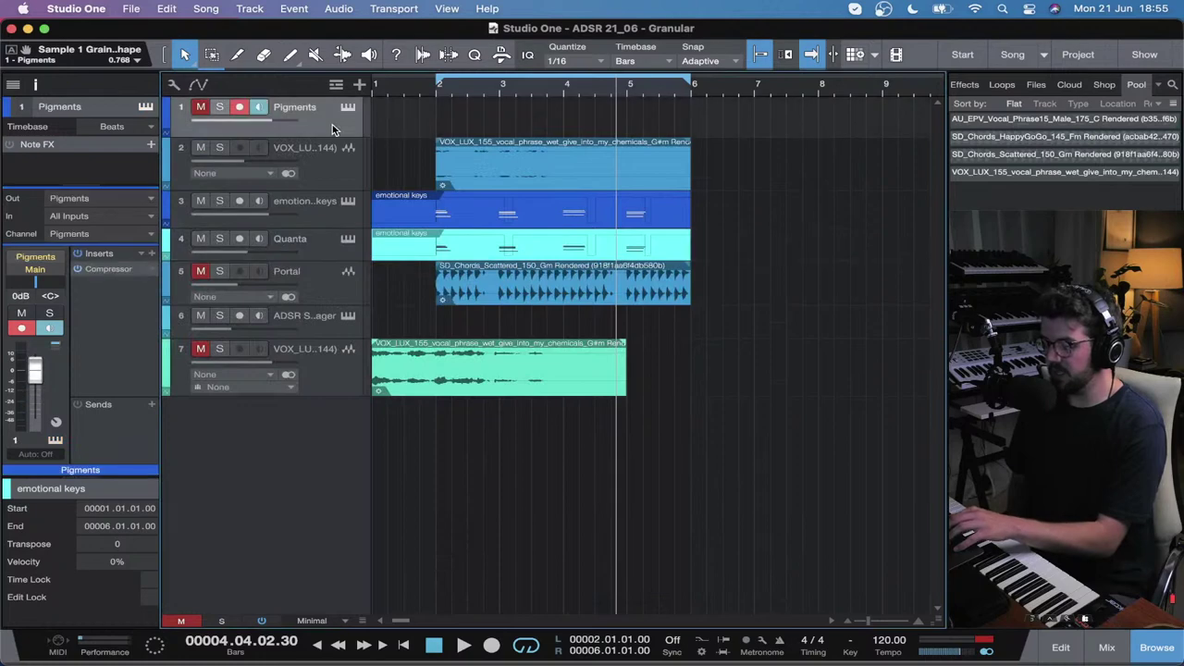
pyautogui.click(348, 107)
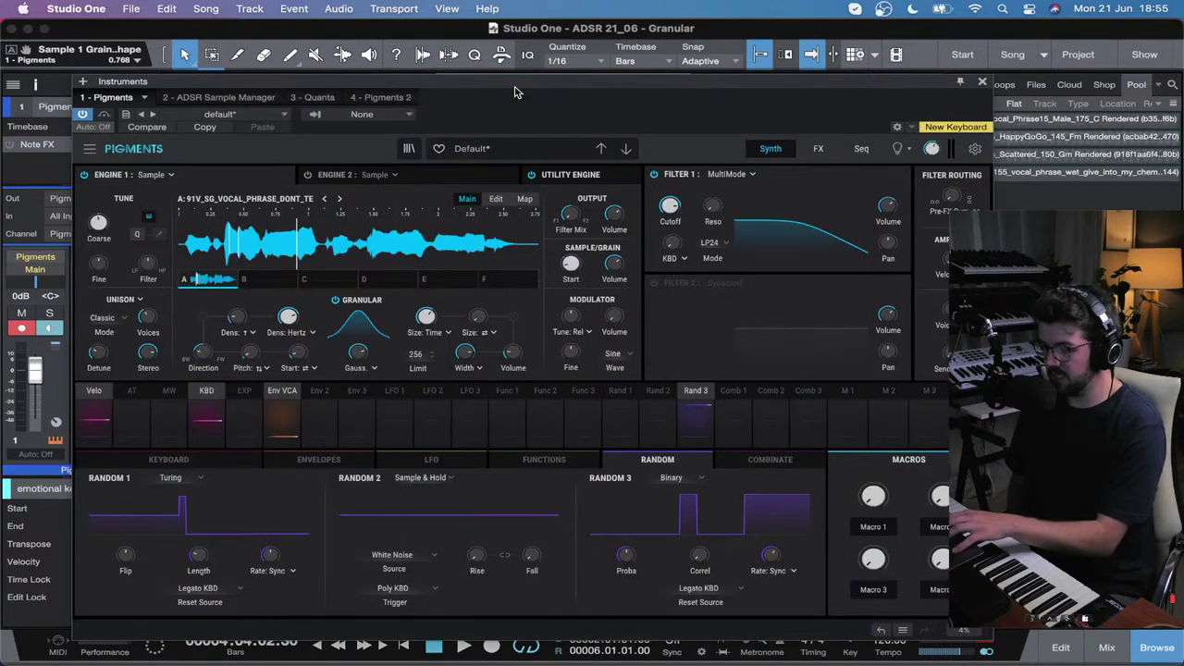
pyautogui.moveTo(514, 90); pyautogui.dragTo(462, 86)
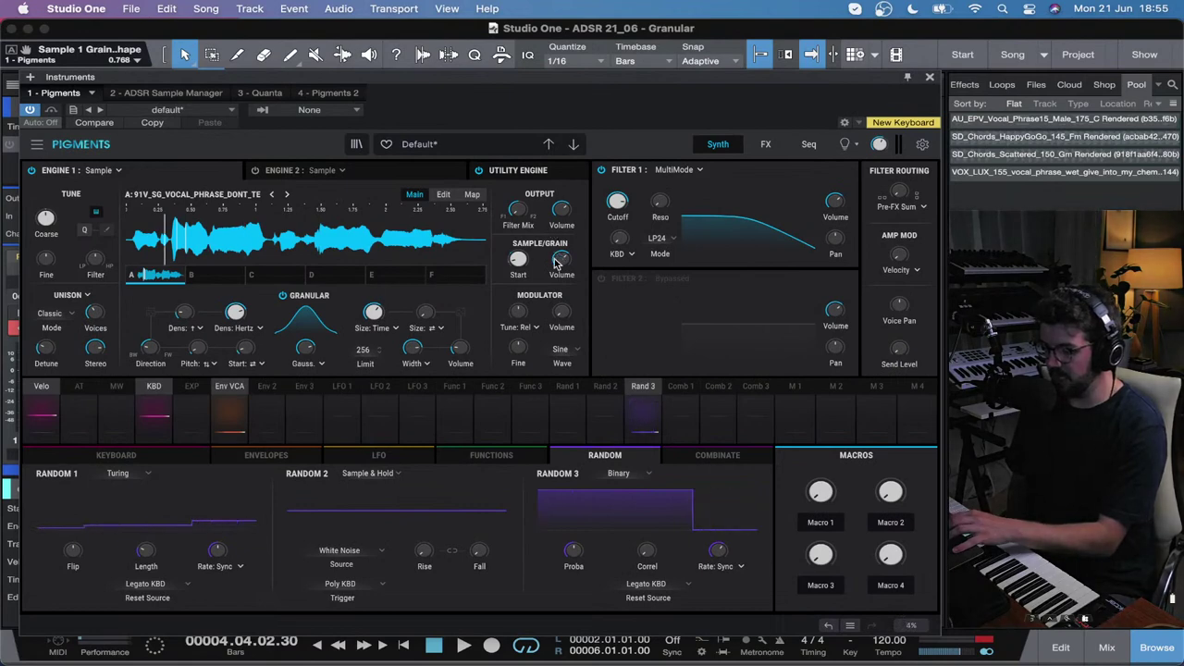
pyautogui.click(929, 81)
pyautogui.click(317, 157)
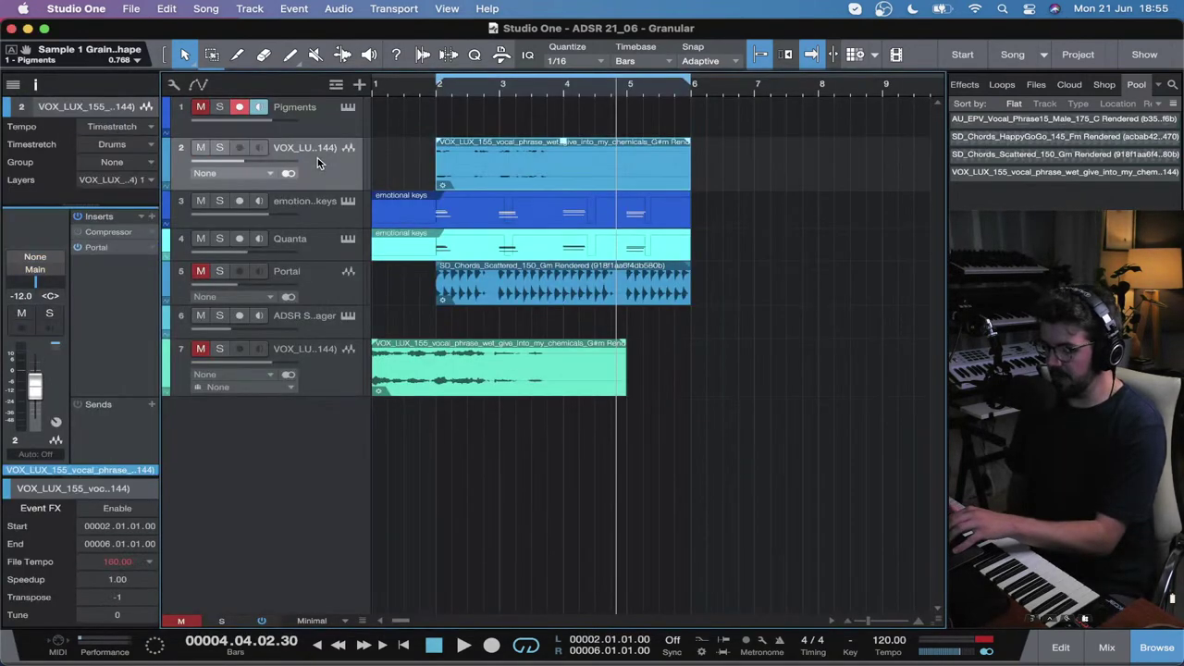
pyautogui.click(317, 208)
pyautogui.click(319, 278)
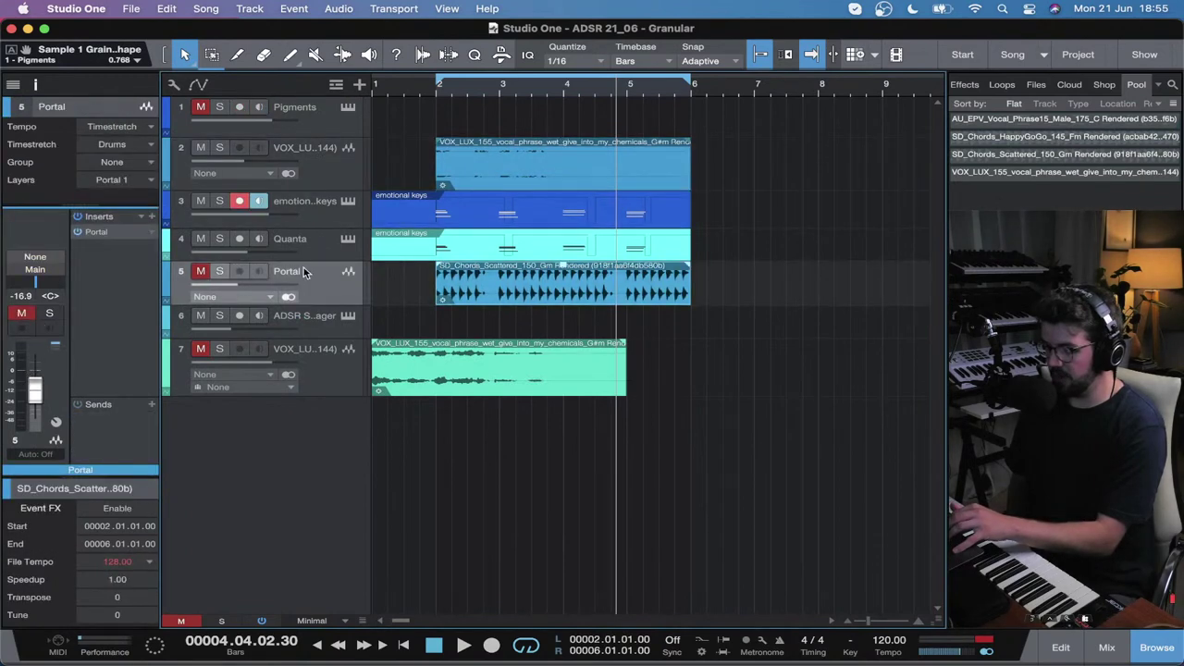
pyautogui.doubleClick(129, 234)
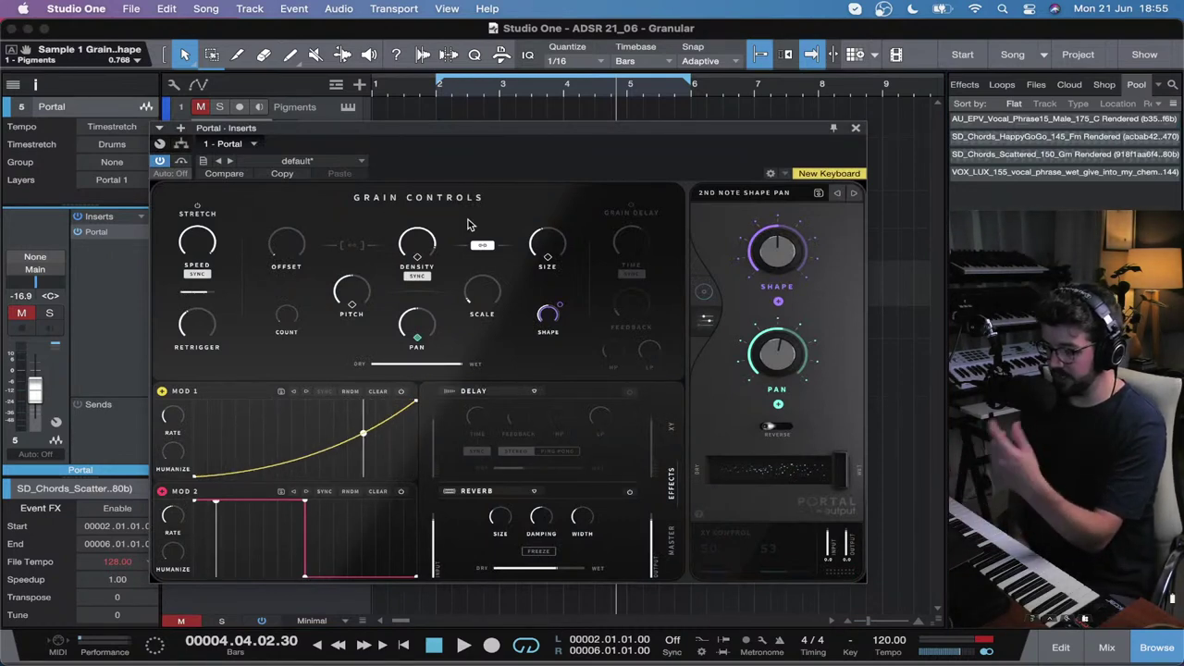
pyautogui.click(856, 127)
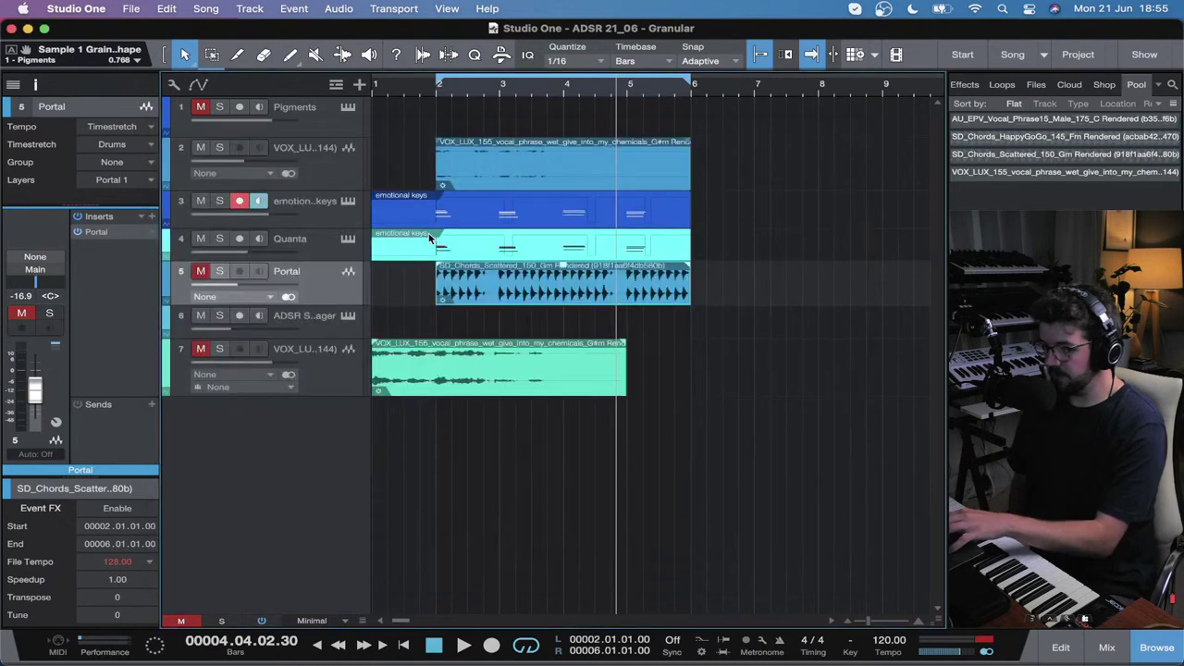
# Step: Select the Quanta track and turn off its monitoring and record arming
pyautogui.click(294, 246)
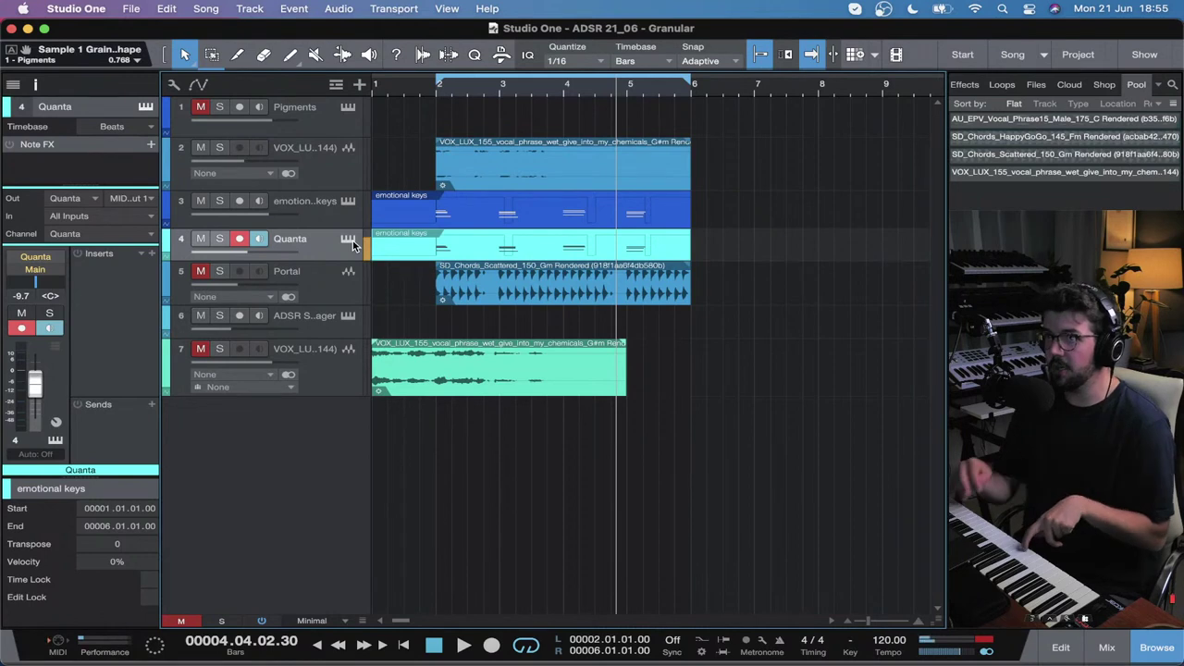
pyautogui.click(258, 238)
pyautogui.click(242, 237)
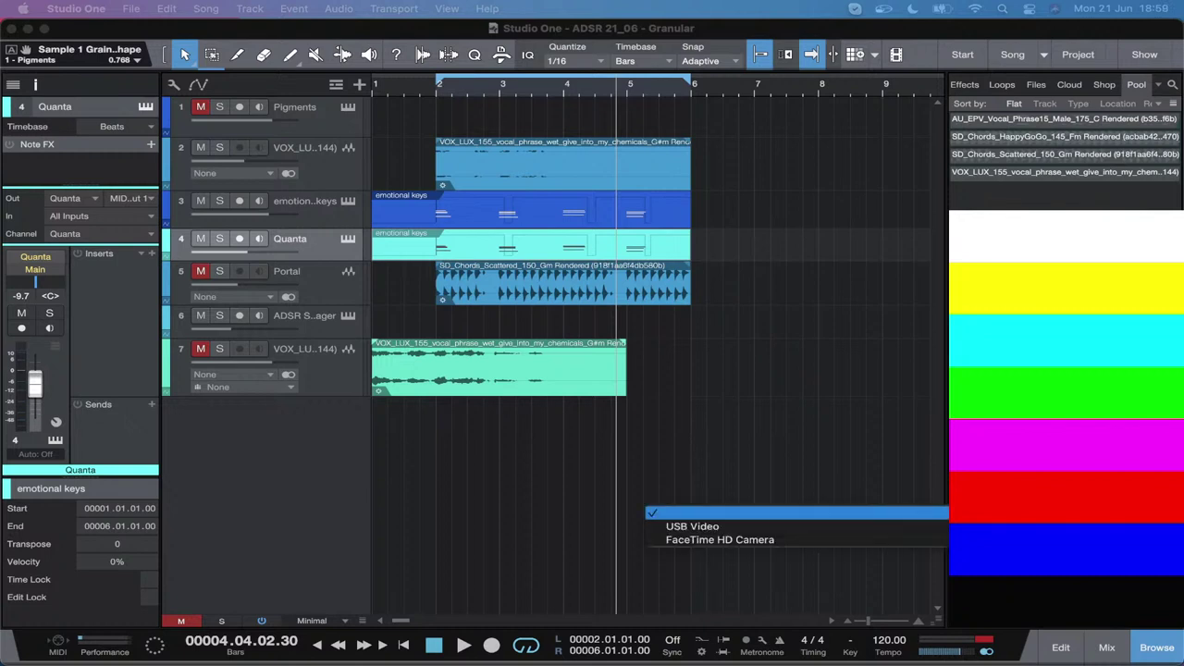
pyautogui.press('Escape')
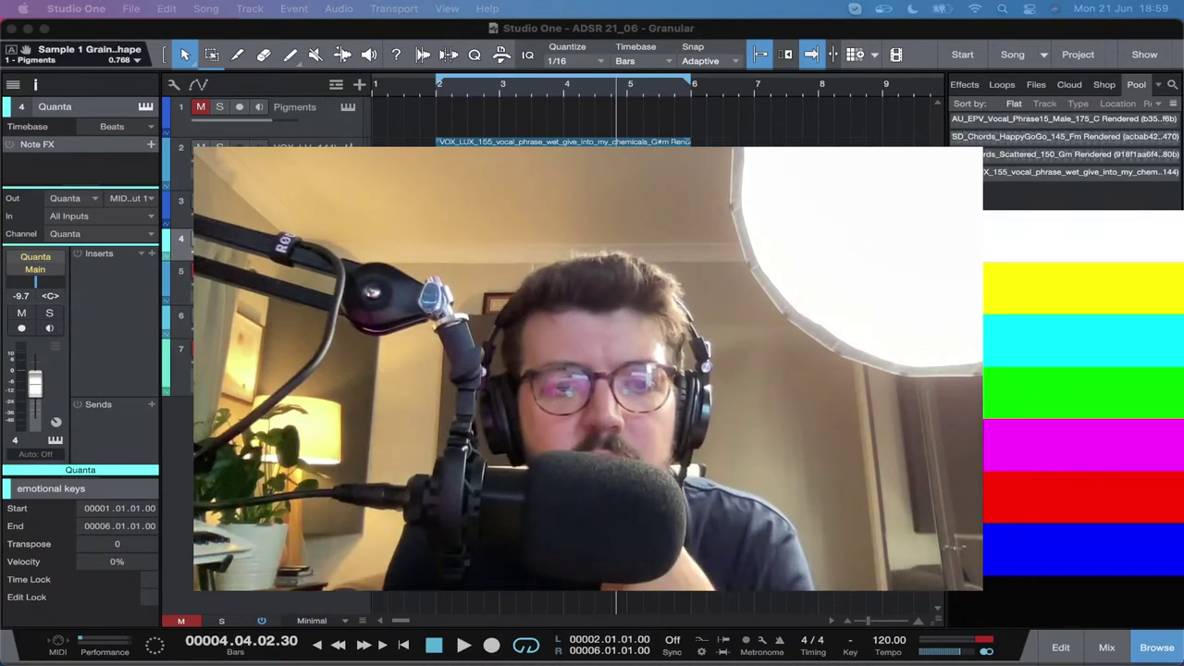
pyautogui.click(315, 115)
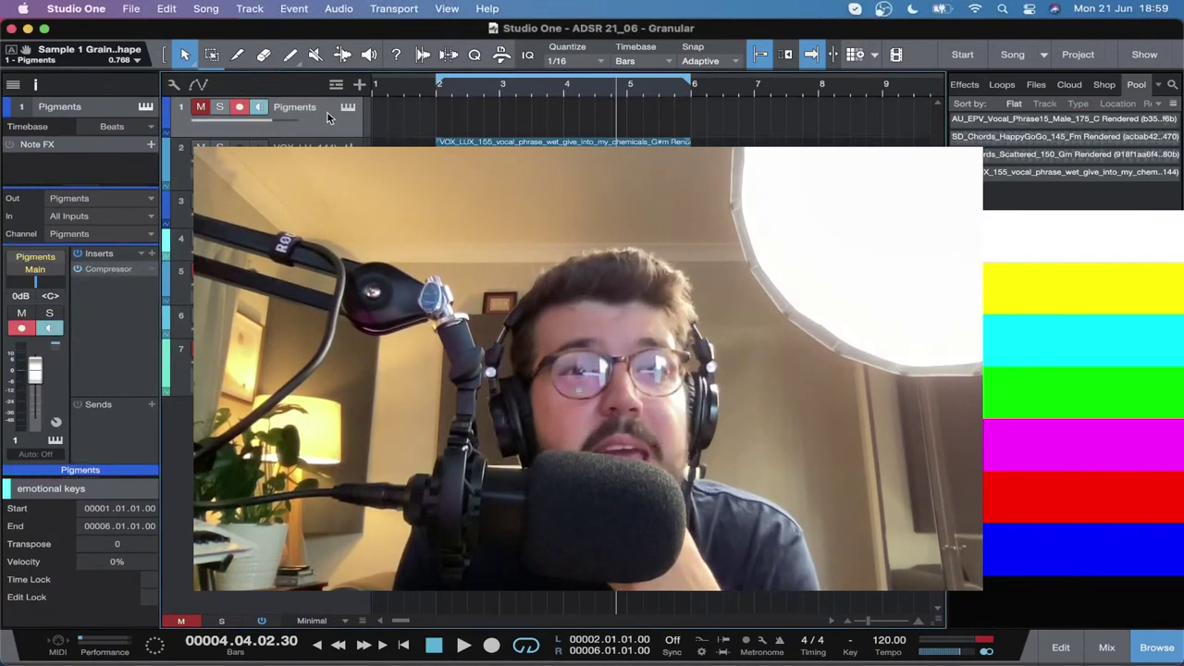
pyautogui.click(350, 107)
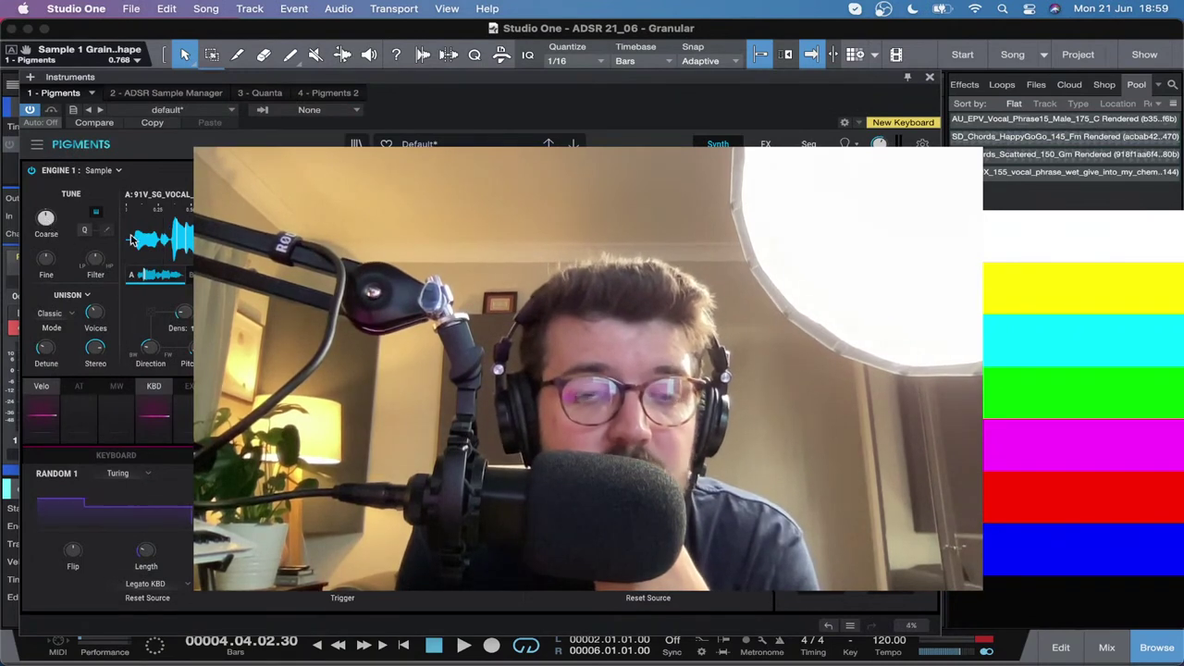
pyautogui.click(928, 74)
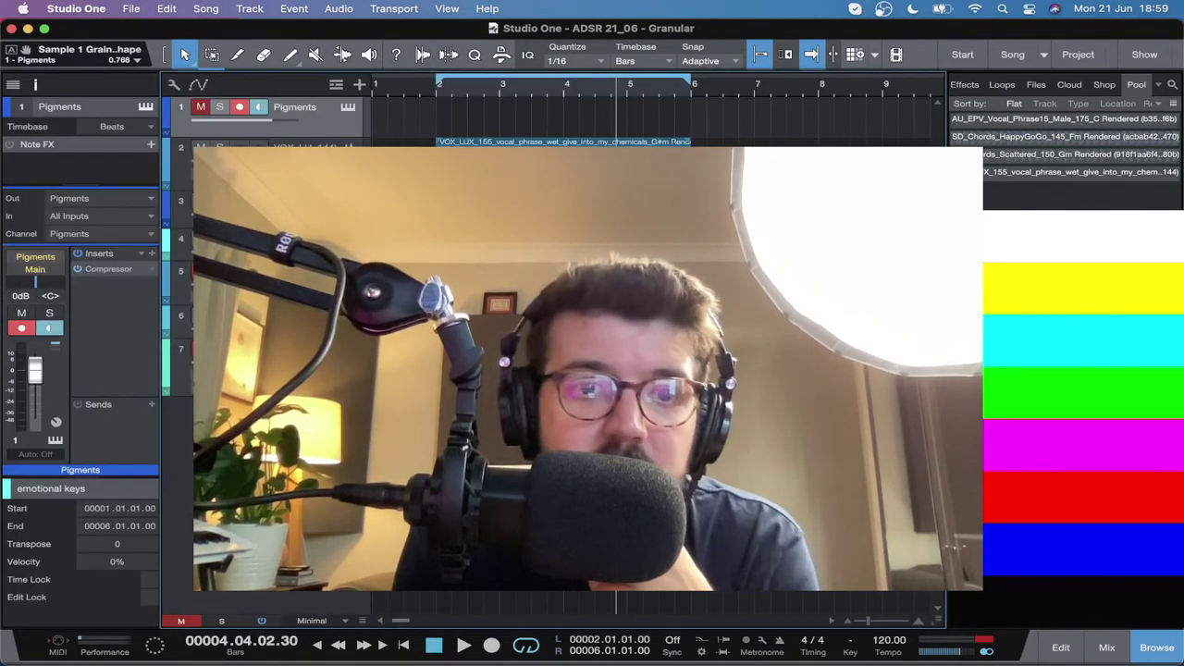
pyautogui.click(458, 144)
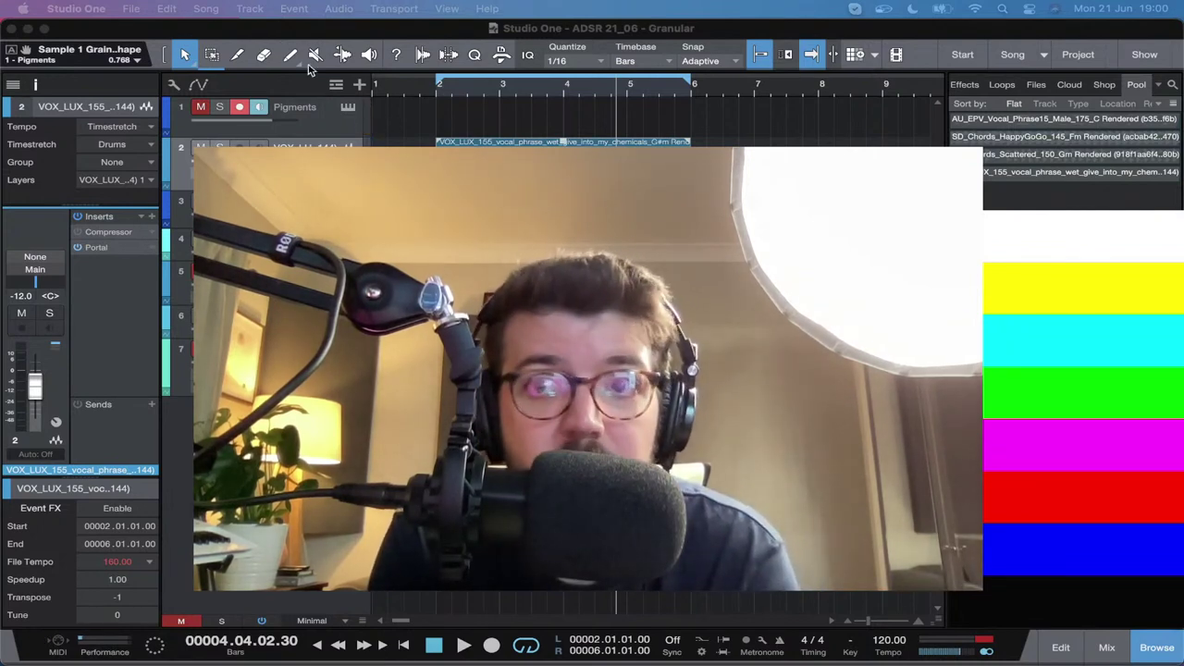
pyautogui.click(306, 106)
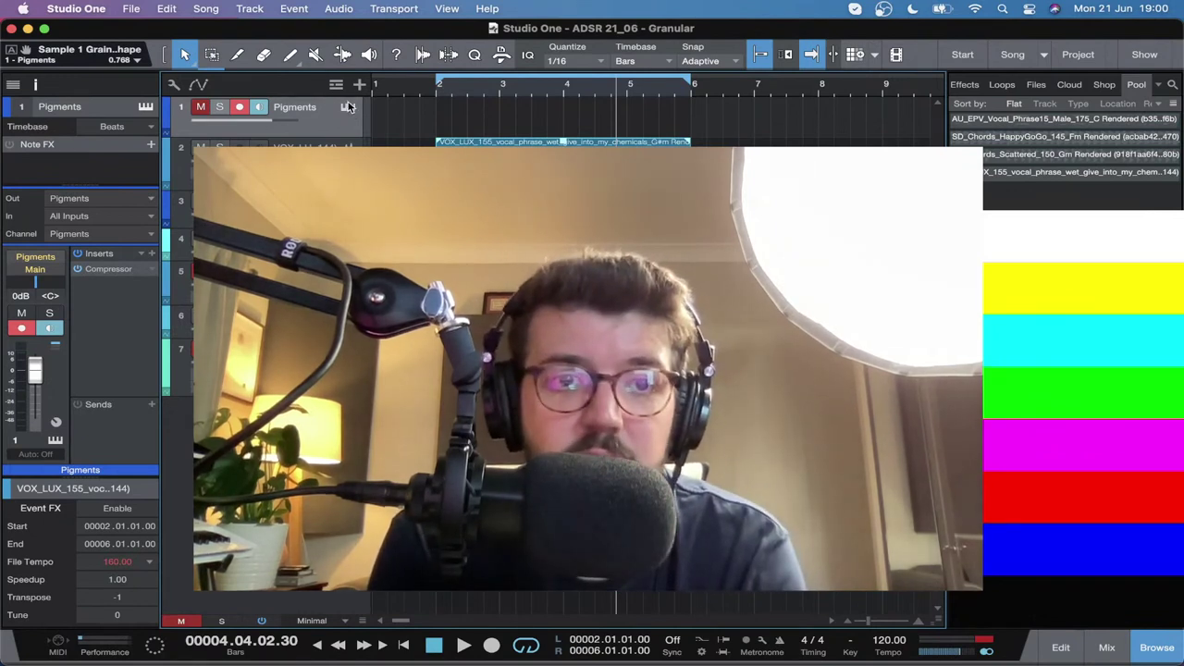
pyautogui.click(348, 107)
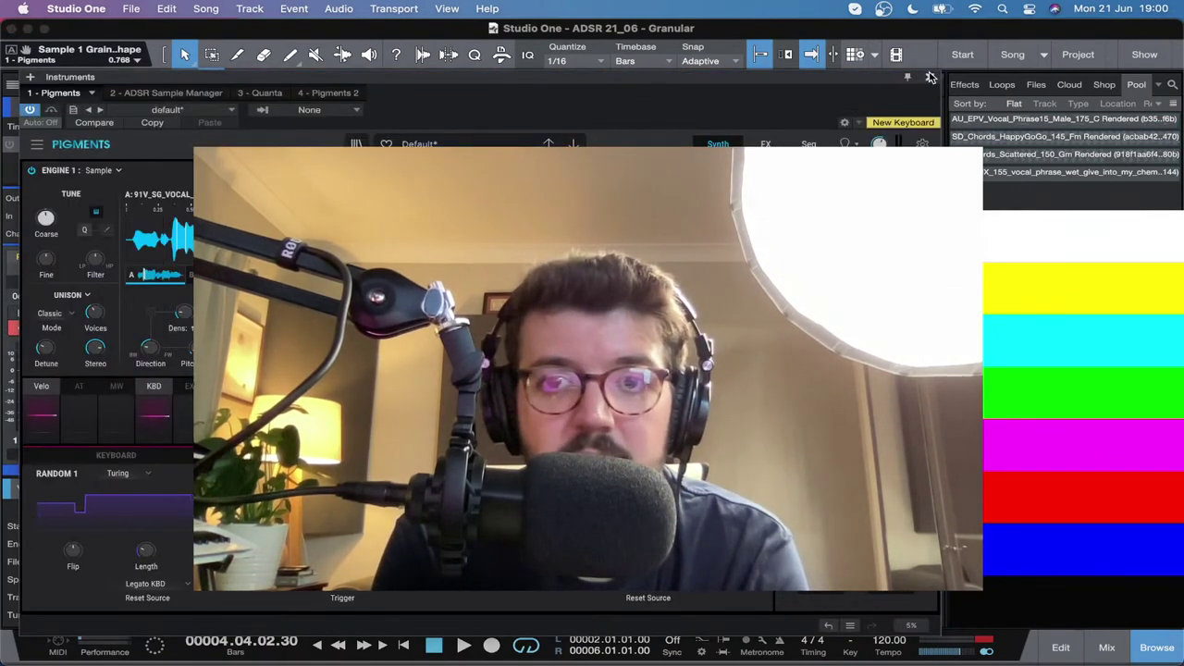
pyautogui.click(930, 77)
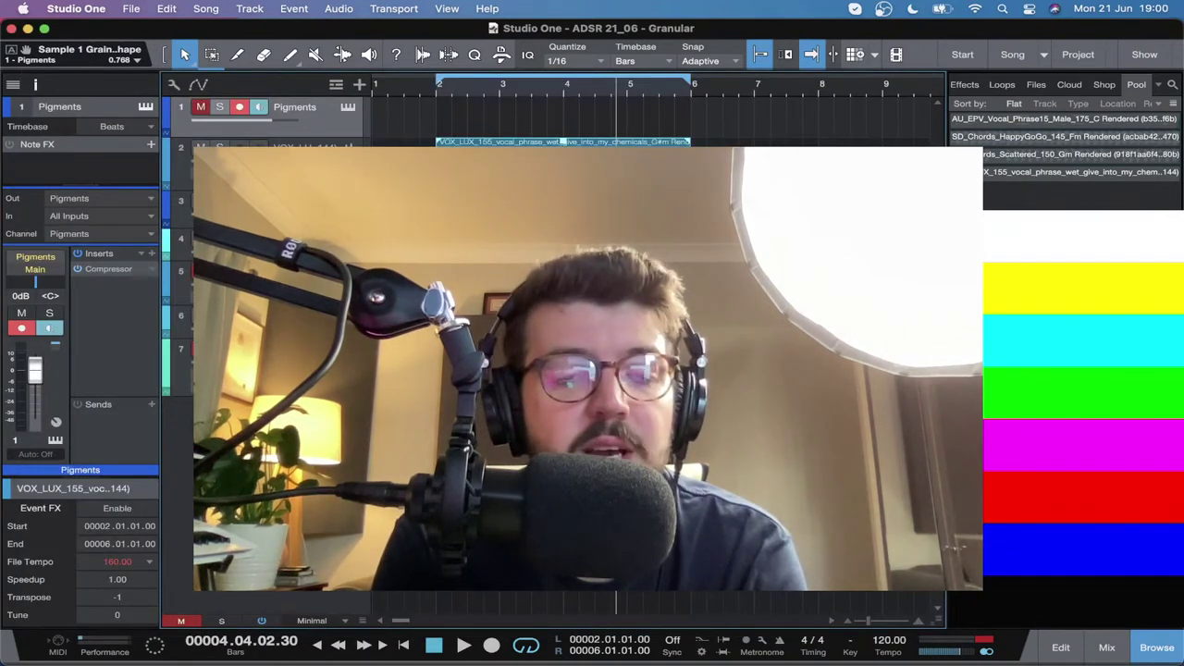
# Step: Move the track selection down from Pigments to Quanta
pyautogui.press('Down')
pyautogui.press('Down')
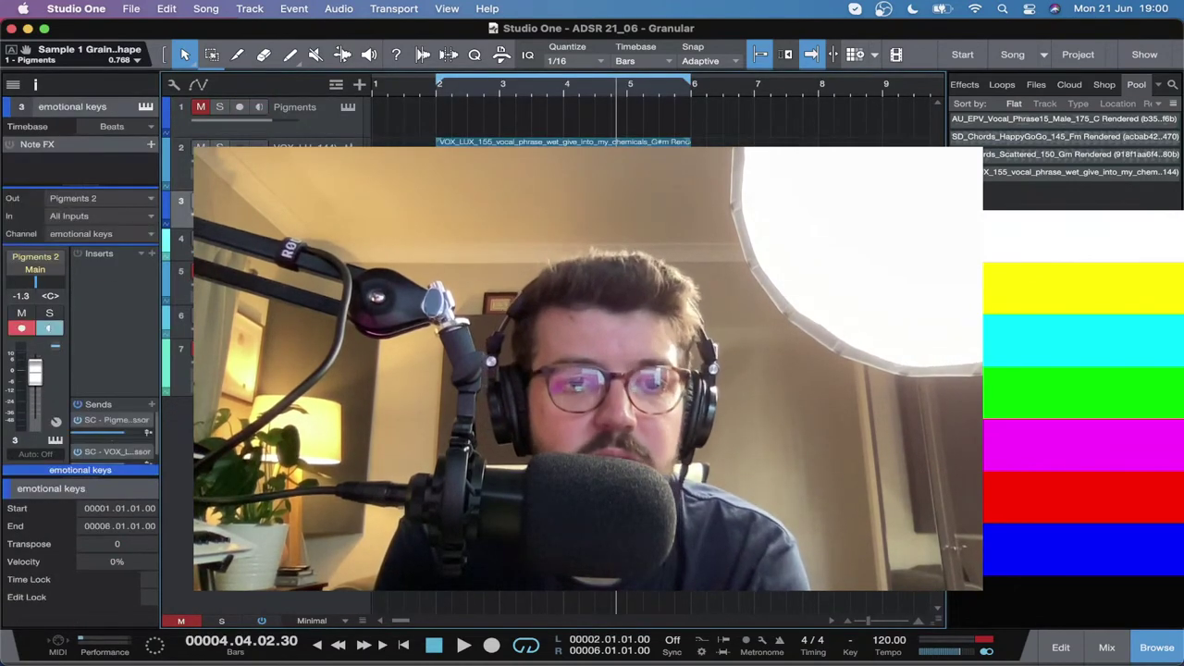
pyautogui.press('Down')
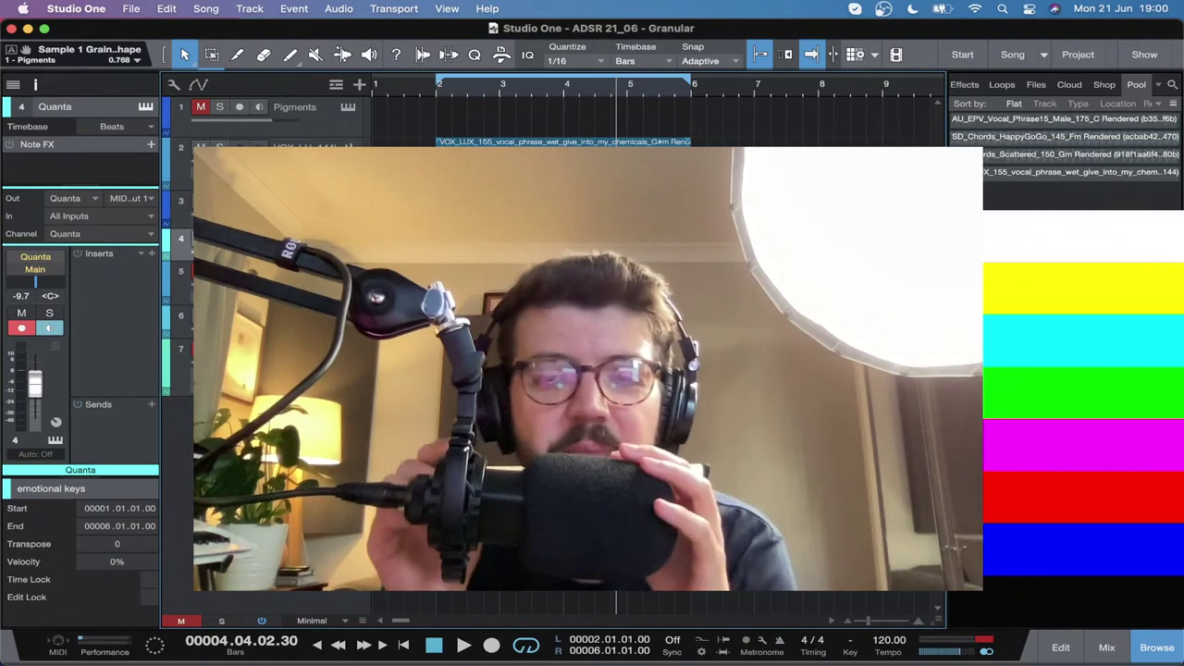